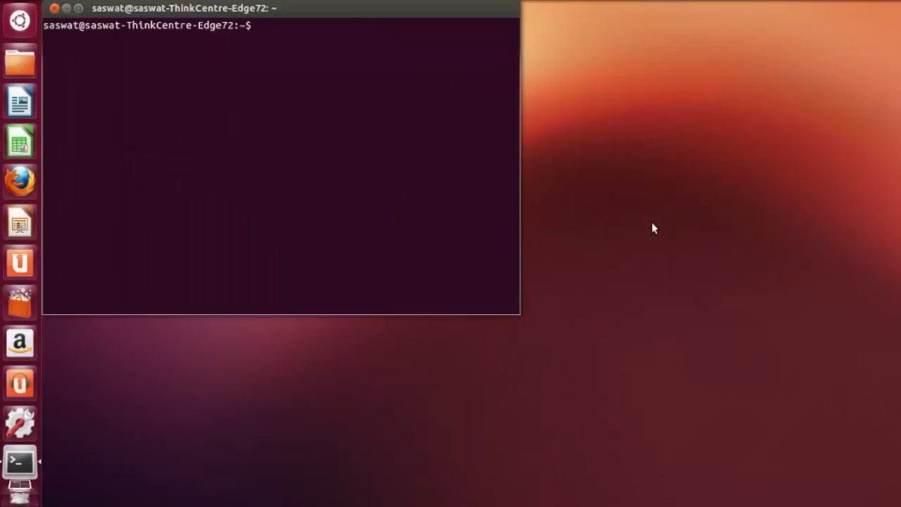
Launch magic from the terminal and arrange its layout window and console so both can be reached.
{"action": "type", "text": "magic"}
{"action": "key", "text": "Return"}
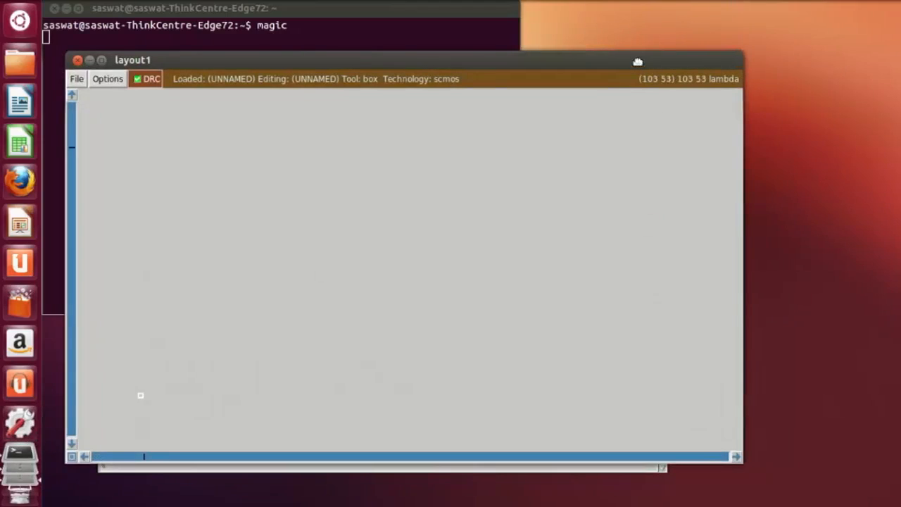
{"action": "left_click_drag", "start_coordinate": [637, 58], "coordinate": [633, 16]}
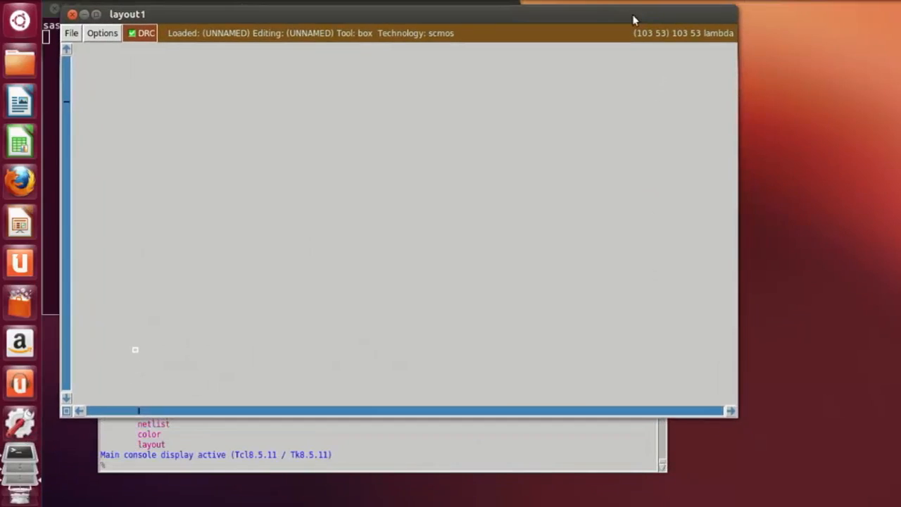
{"action": "left_click", "coordinate": [439, 465]}
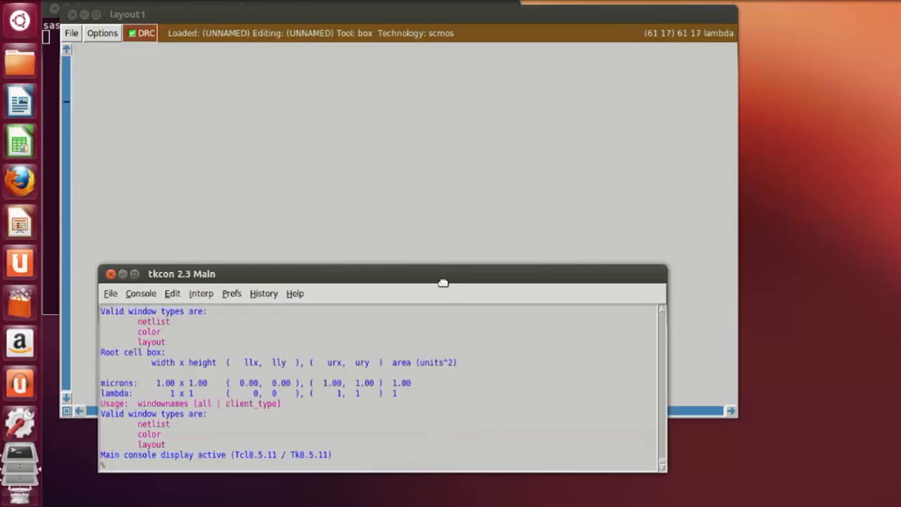
{"action": "left_click_drag", "start_coordinate": [443, 280], "coordinate": [443, 314]}
{"action": "left_click", "coordinate": [438, 229]}
{"action": "left_click", "coordinate": [438, 230]}
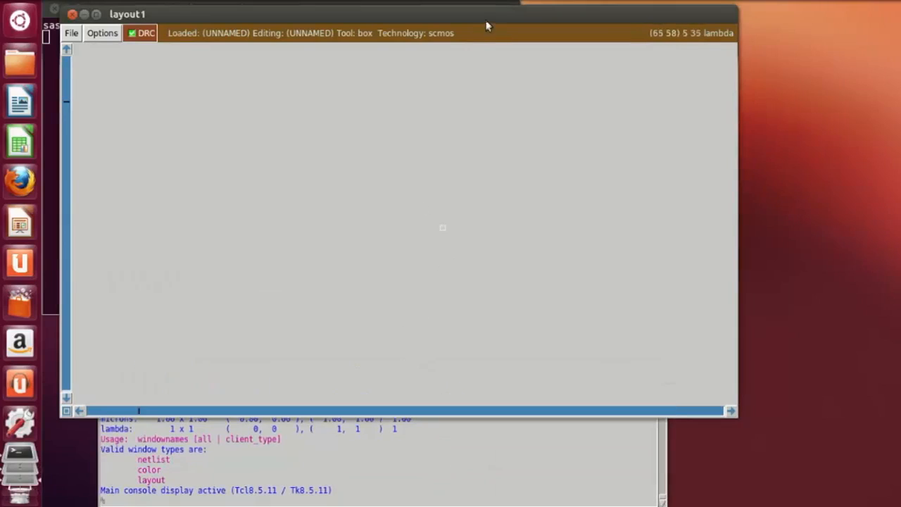
{"action": "left_click_drag", "start_coordinate": [488, 15], "coordinate": [514, 15]}
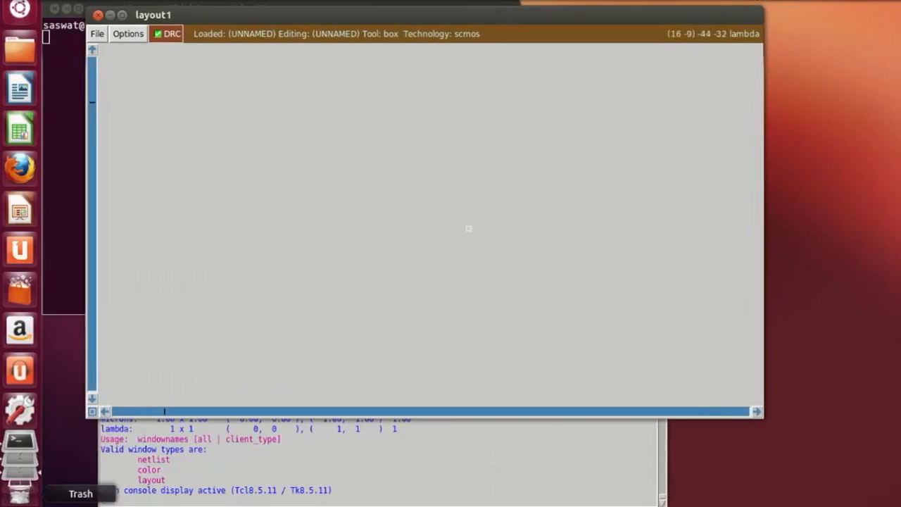
Show the grid in the layout by running the grid command.
{"action": "left_click", "coordinate": [201, 497]}
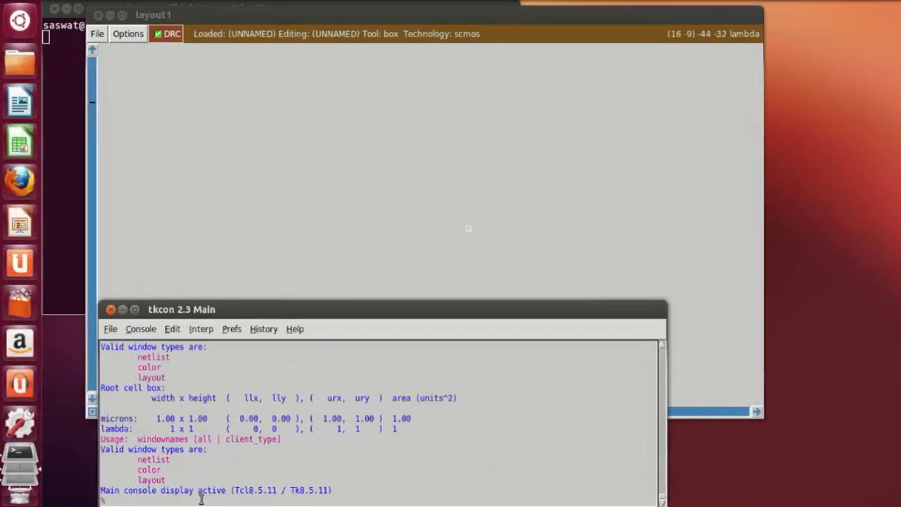
{"action": "type", "text": "grid"}
{"action": "key", "text": "Return"}
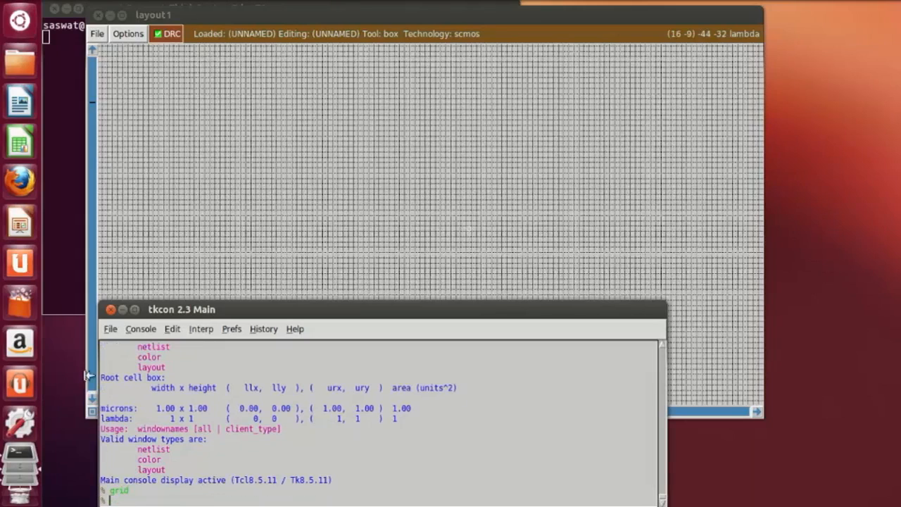
Frame a wide box about 116 by 16 lambda in the upper part of the layout and paint it nwell.
{"action": "left_click", "coordinate": [439, 169]}
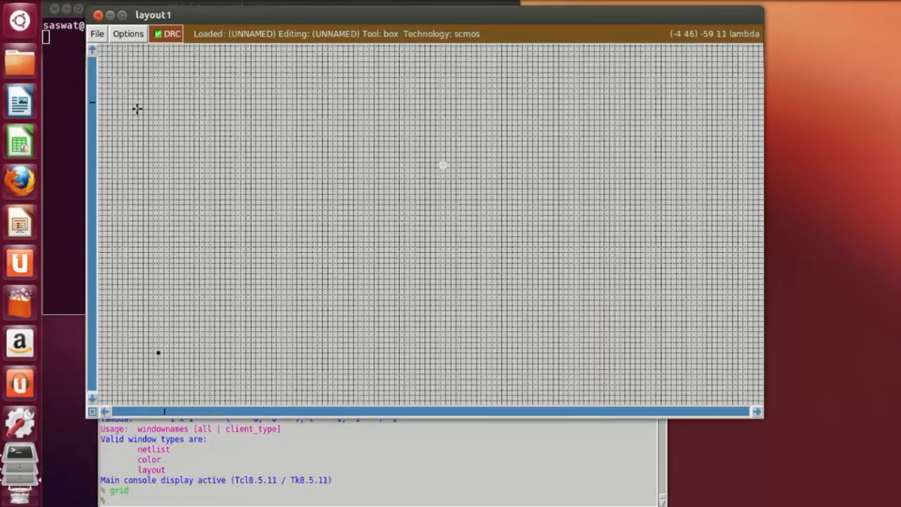
{"action": "right_click", "coordinate": [733, 195]}
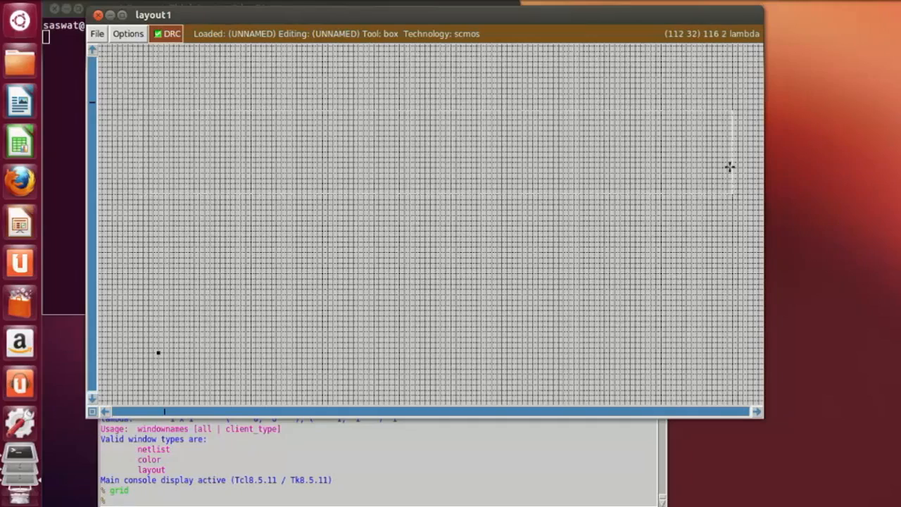
{"action": "left_click", "coordinate": [247, 496]}
{"action": "type", "text": "p"}
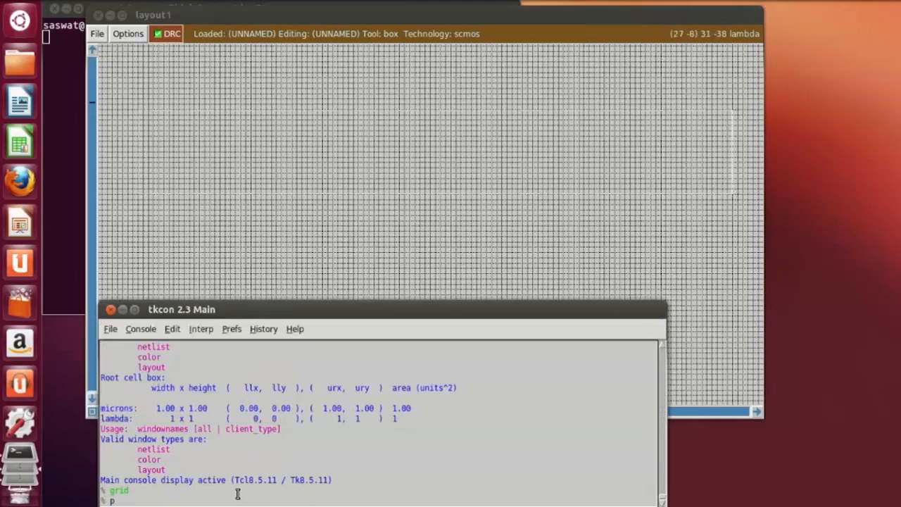
{"action": "type", "text": "aintb"}
{"action": "key", "text": "BackSpace"}
{"action": "type", "text": "r"}
{"action": "type", "text": "well"}
{"action": "key", "text": "Return"}
{"action": "left_click", "coordinate": [457, 225]}
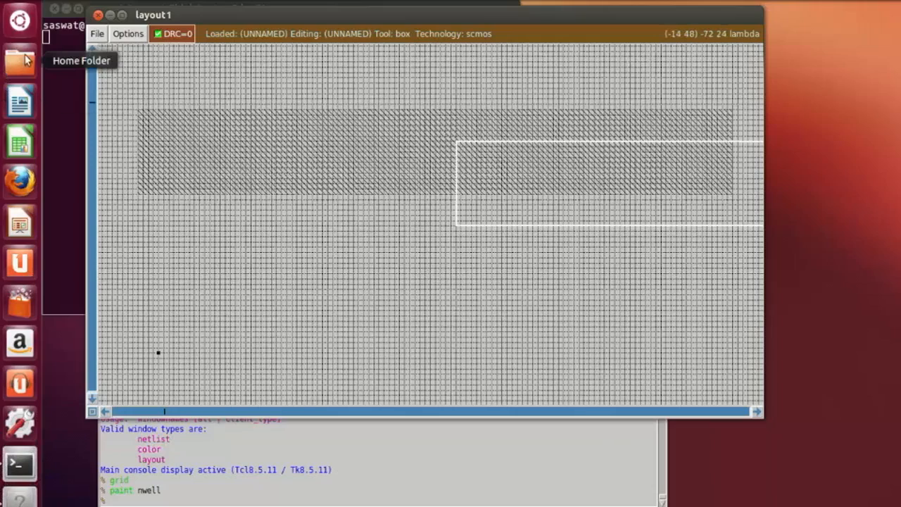
{"action": "left_click", "coordinate": [150, 121]}
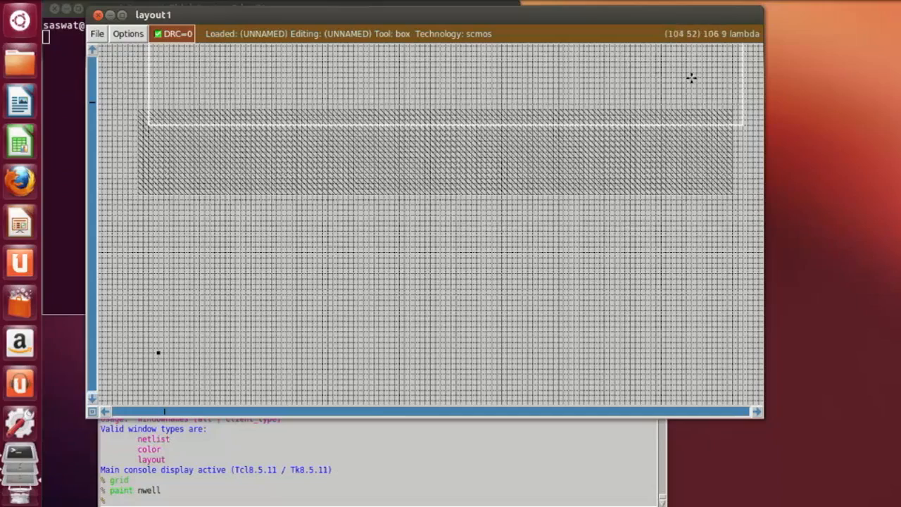
{"action": "left_click", "coordinate": [153, 119]}
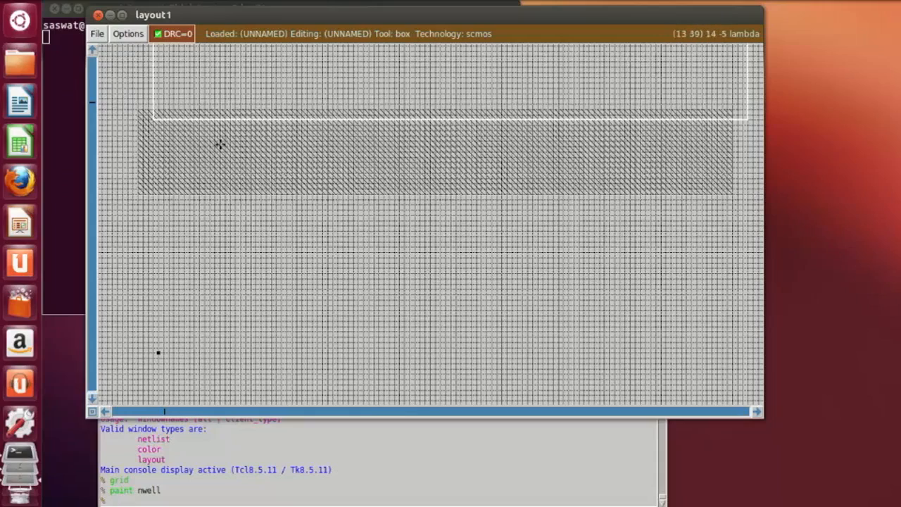
{"action": "left_click", "coordinate": [145, 115]}
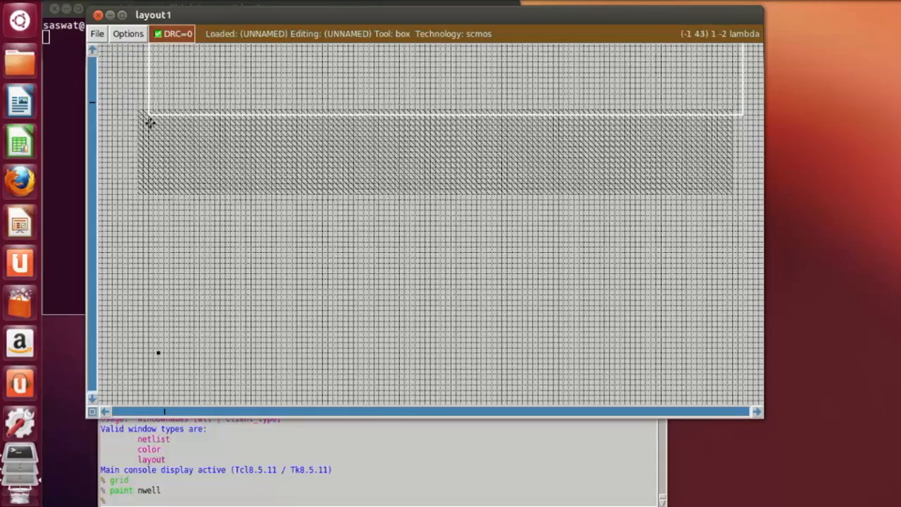
{"action": "left_click", "coordinate": [148, 125]}
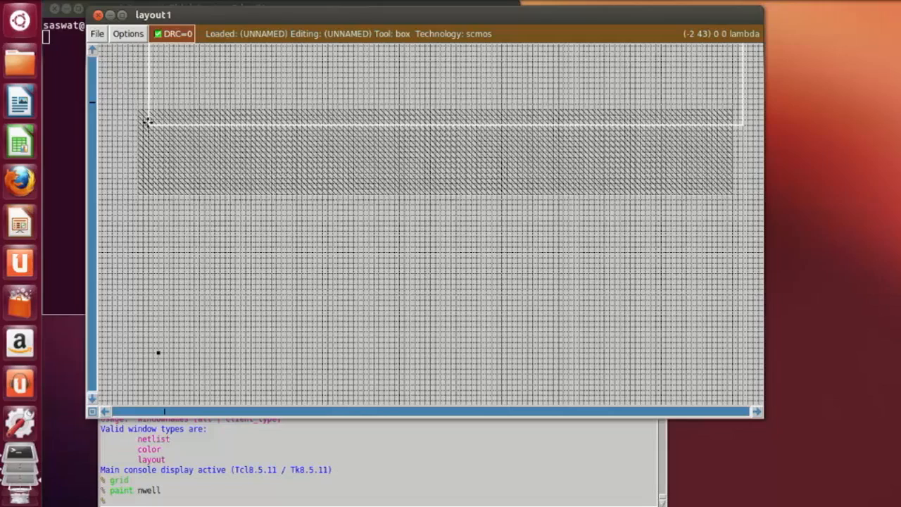
Frame a box about 112 by 12 lambda inside the n-well, inset 2 lambda from its edges, and paint it pdiff.
{"action": "key", "text": "z"}
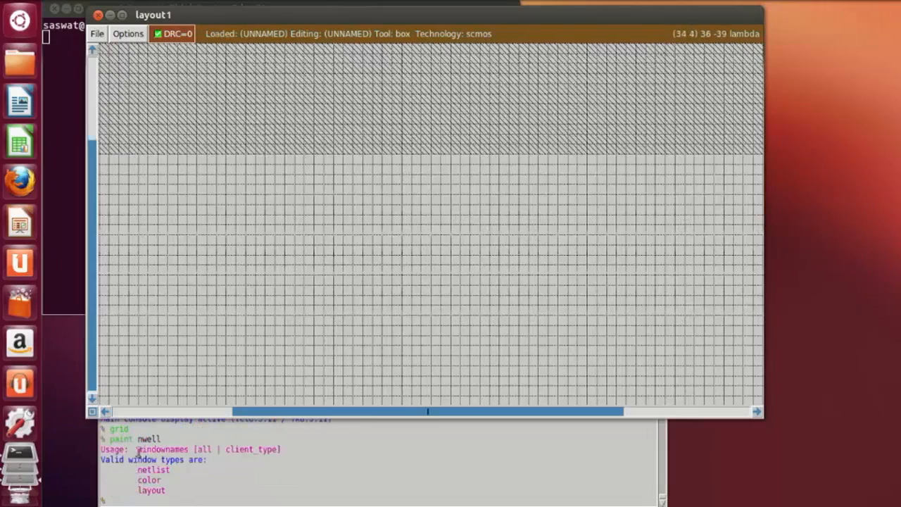
{"action": "left_click", "coordinate": [107, 411]}
{"action": "left_click", "coordinate": [106, 412]}
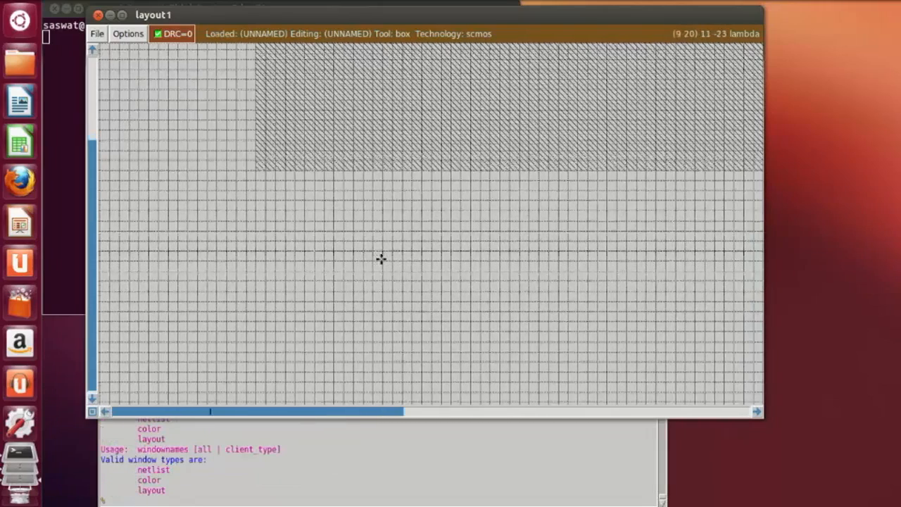
{"action": "scroll", "coordinate": [380, 258], "scroll_direction": "up", "scroll_amount": 2}
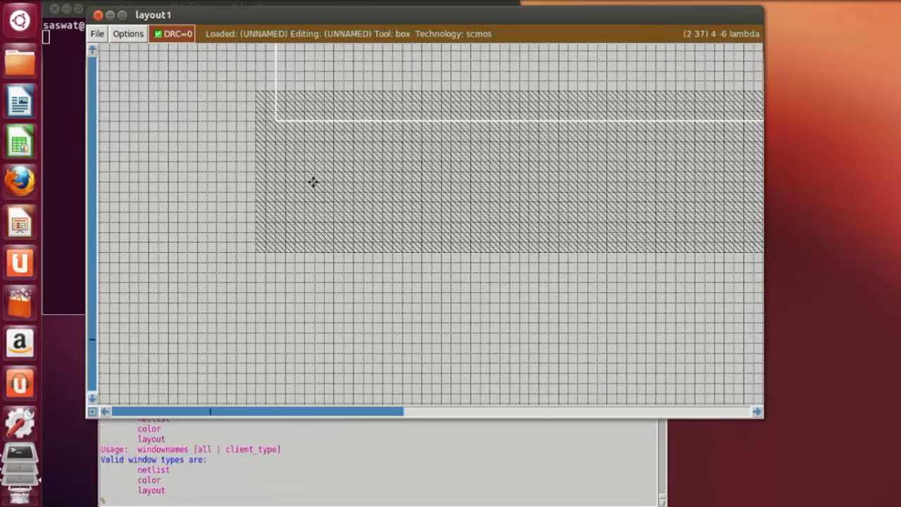
{"action": "left_click", "coordinate": [276, 109]}
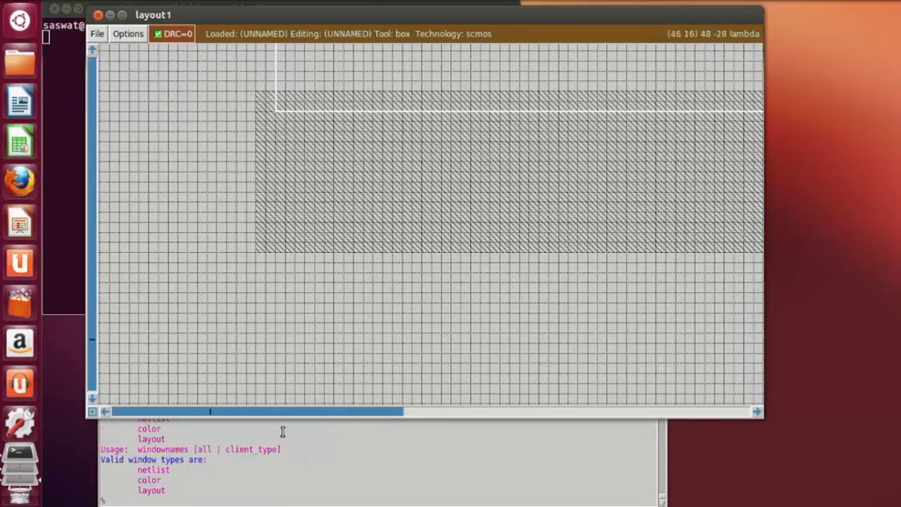
{"action": "left_click_drag", "start_coordinate": [282, 413], "coordinate": [650, 403]}
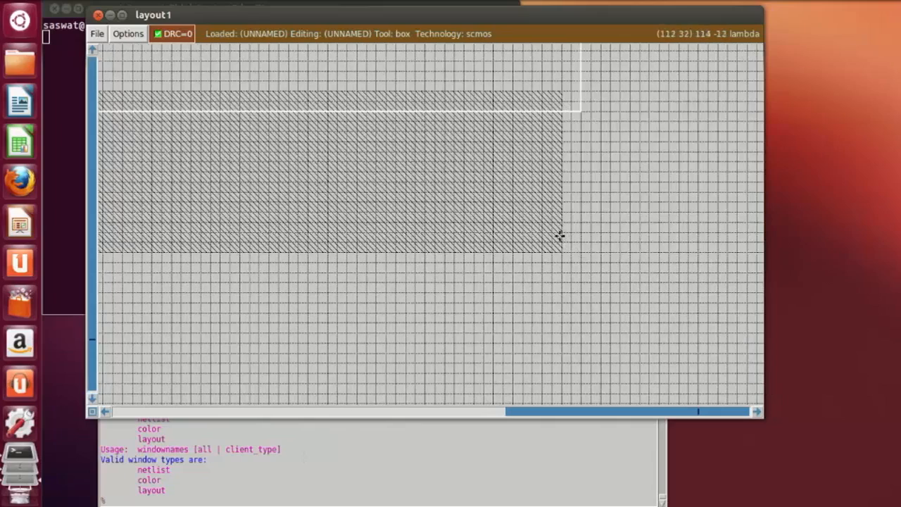
{"action": "right_click", "coordinate": [544, 232]}
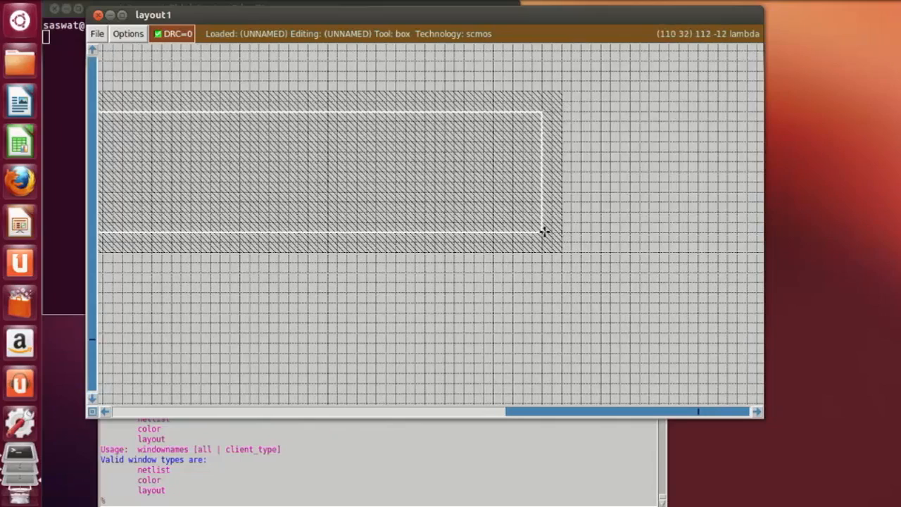
{"action": "left_click", "coordinate": [223, 498]}
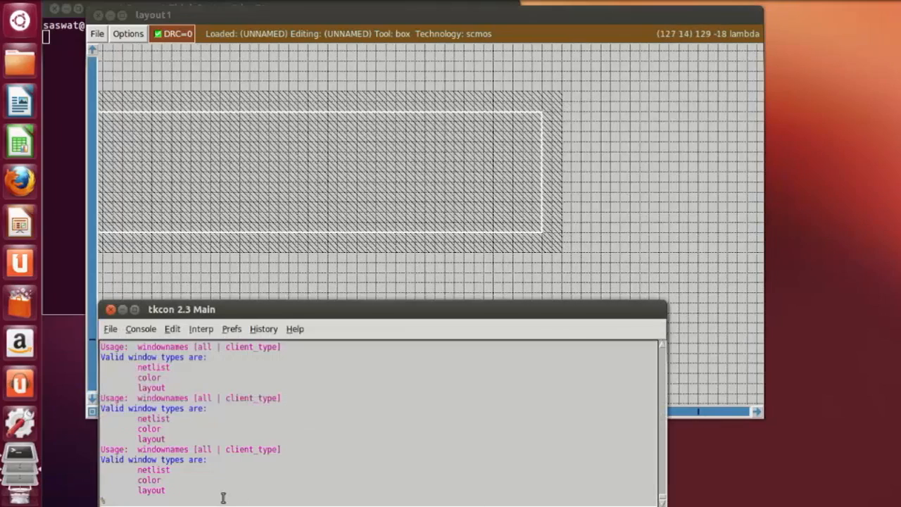
{"action": "type", "text": "paint pdiff"}
{"action": "key", "text": "Return"}
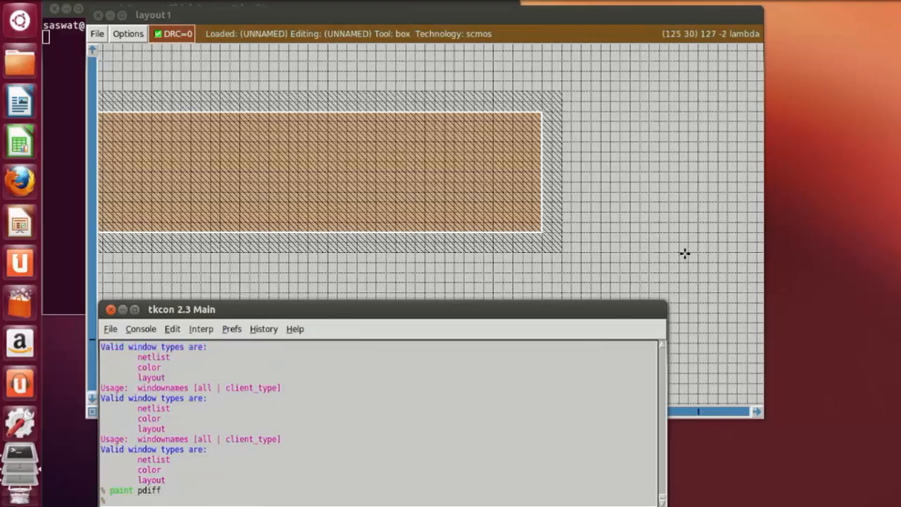
Zoom the layout out until the whole n-well and the empty area beneath it fit in view.
{"action": "type", "text": "zz"}
{"action": "left_click", "coordinate": [405, 273]}
{"action": "left_click", "coordinate": [133, 499]}
{"action": "type", "text": "z"}
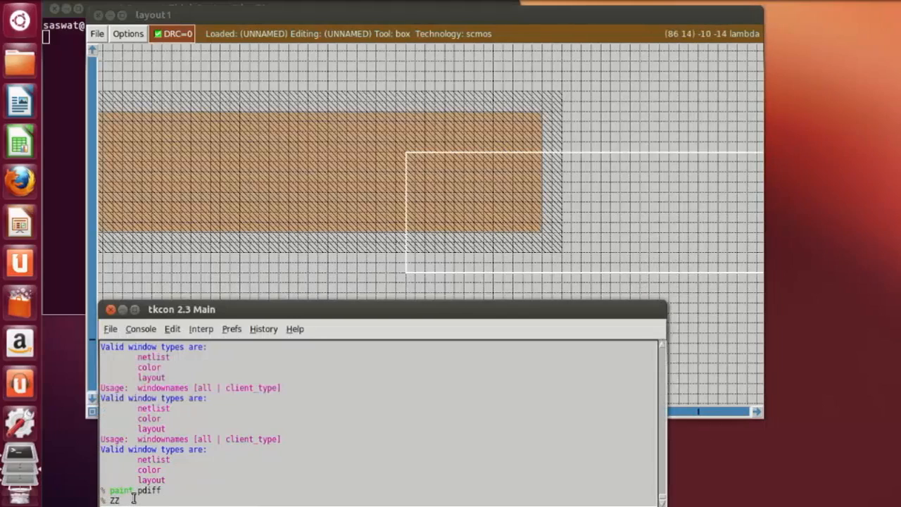
{"action": "scroll", "coordinate": [275, 427], "scroll_direction": "up", "scroll_amount": 3}
{"action": "left_click", "coordinate": [714, 271]}
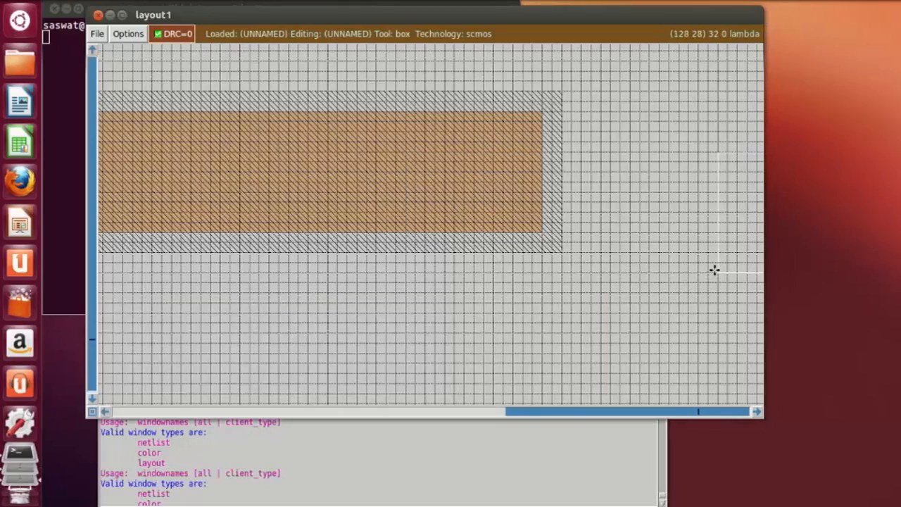
{"action": "key", "text": "shift+z"}
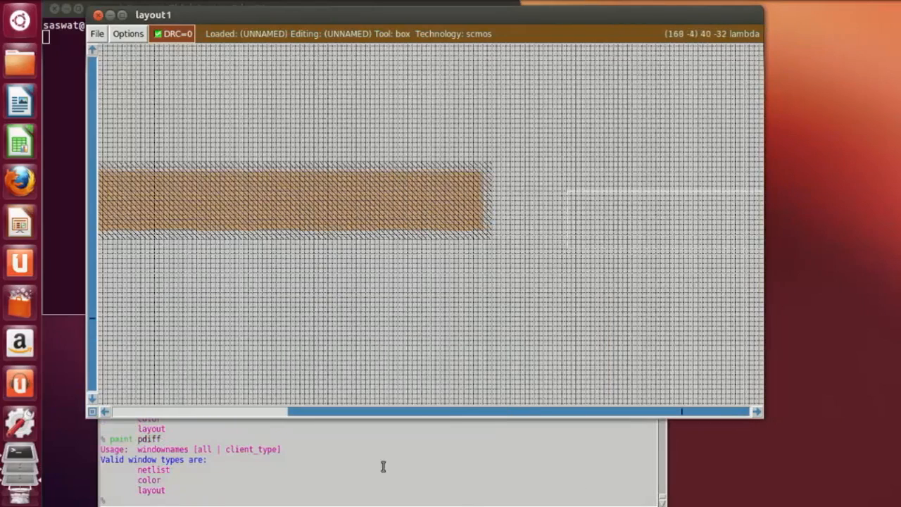
{"action": "left_click", "coordinate": [104, 411]}
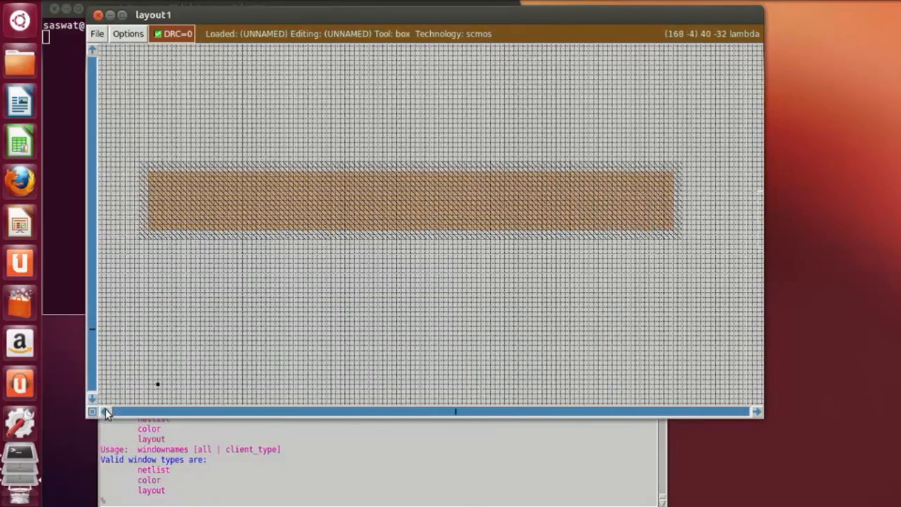
Move the 112 by 12 lambda box well below the n-well, aligned with the pdiff's ends, with its lower-left corner at (-2, -30).
{"action": "left_click", "coordinate": [169, 384]}
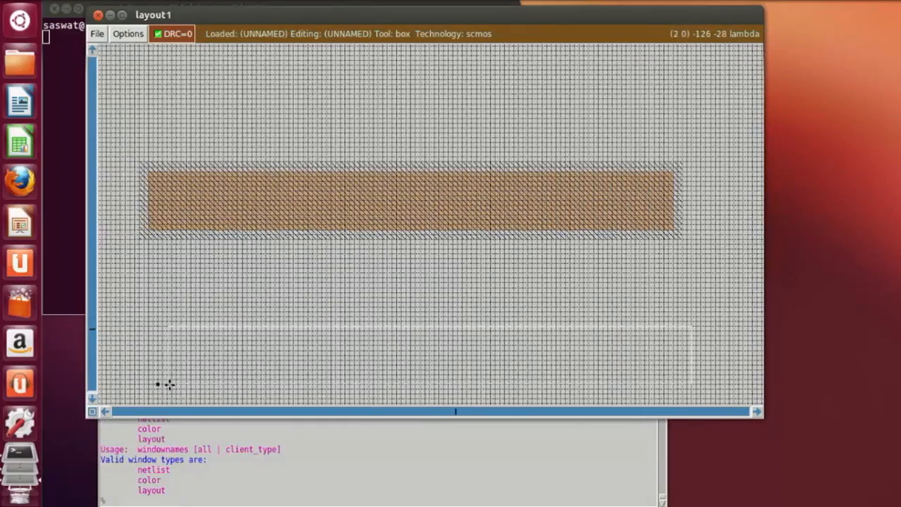
{"action": "scroll", "coordinate": [167, 385], "scroll_direction": "down", "scroll_amount": 1}
{"action": "left_click", "coordinate": [151, 389]}
{"action": "scroll", "coordinate": [150, 388], "scroll_direction": "down", "scroll_amount": 1}
{"action": "left_click", "coordinate": [156, 386]}
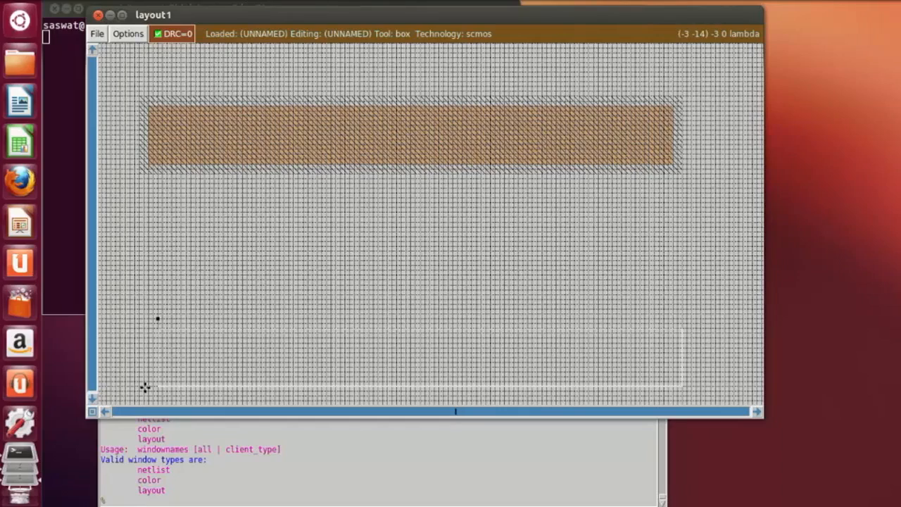
{"action": "left_click", "coordinate": [140, 387]}
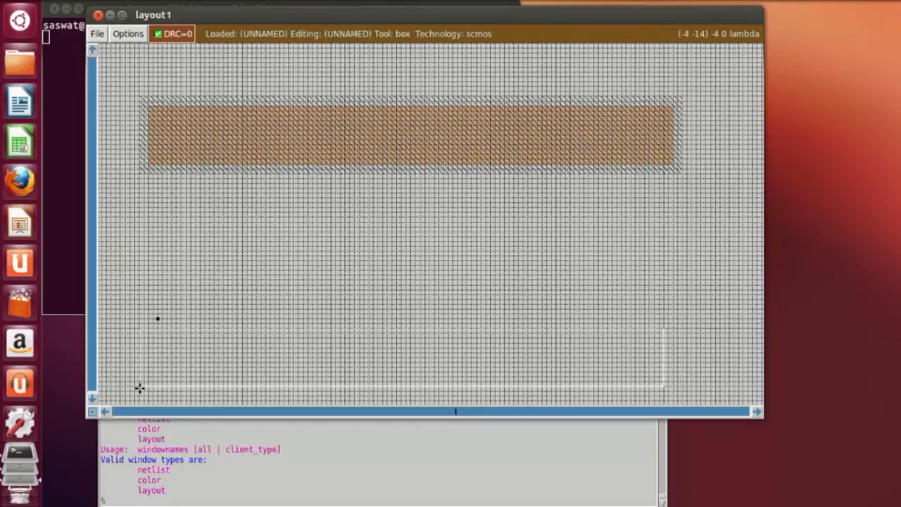
{"action": "scroll", "coordinate": [140, 387], "scroll_direction": "down", "scroll_amount": 1}
{"action": "left_click", "coordinate": [152, 376]}
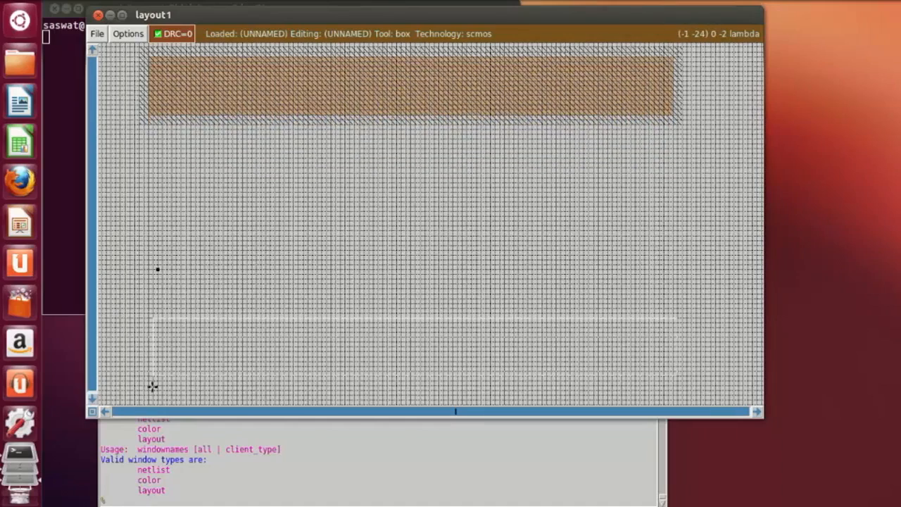
{"action": "scroll", "coordinate": [152, 386], "scroll_direction": "down", "scroll_amount": 1}
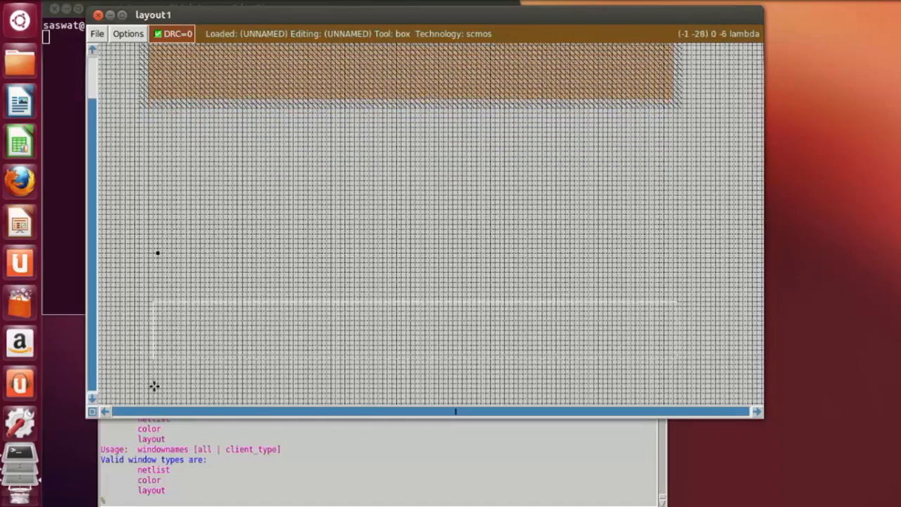
{"action": "left_click", "coordinate": [153, 386]}
{"action": "left_click", "coordinate": [150, 385]}
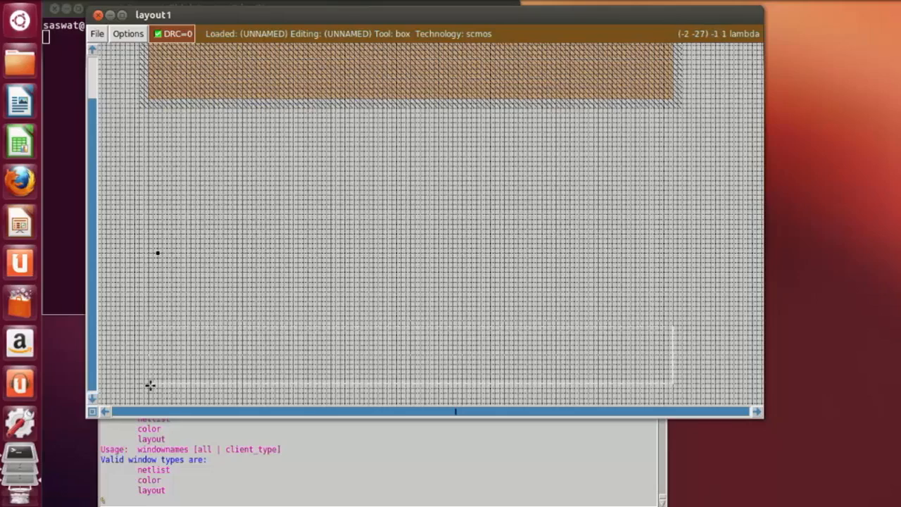
{"action": "left_click", "coordinate": [144, 398]}
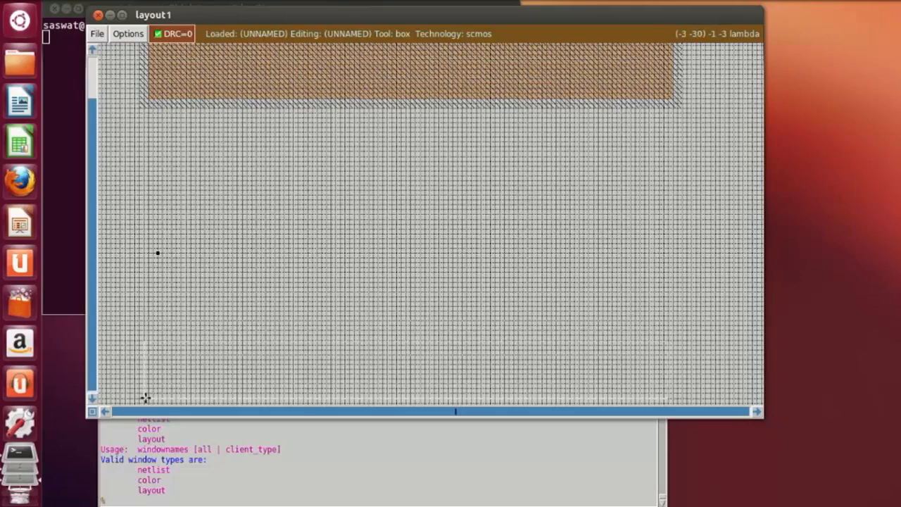
{"action": "left_click", "coordinate": [147, 399]}
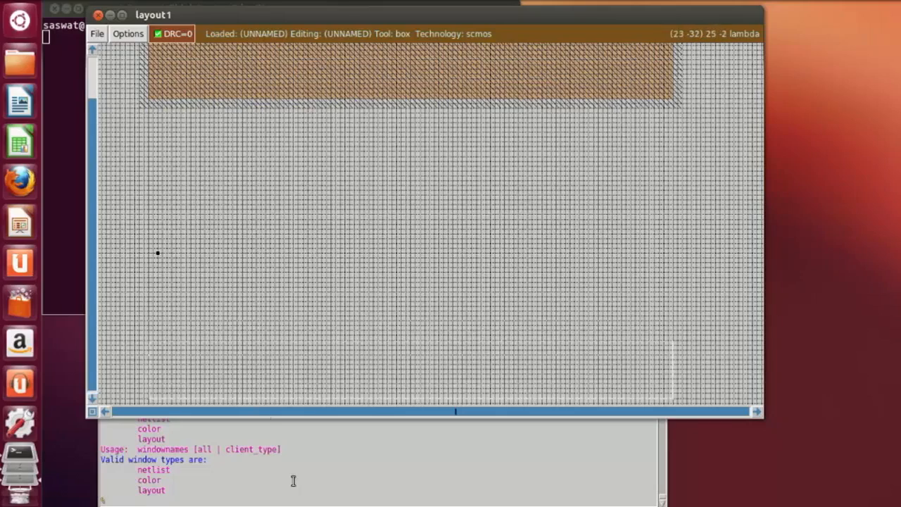
Paint the boxed area below the n-well with ndiff.
{"action": "left_click", "coordinate": [258, 496]}
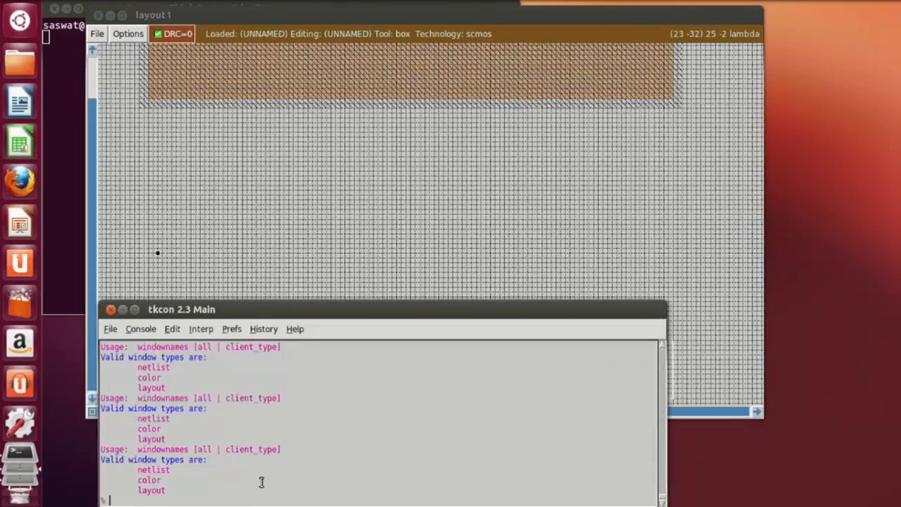
{"action": "type", "text": "paint ndiff"}
{"action": "key", "text": "Return"}
Frame a narrow vertical box about 3 lambda wide across the ndiff, near its left end, extending past both long edges.
{"action": "left_click", "coordinate": [464, 237]}
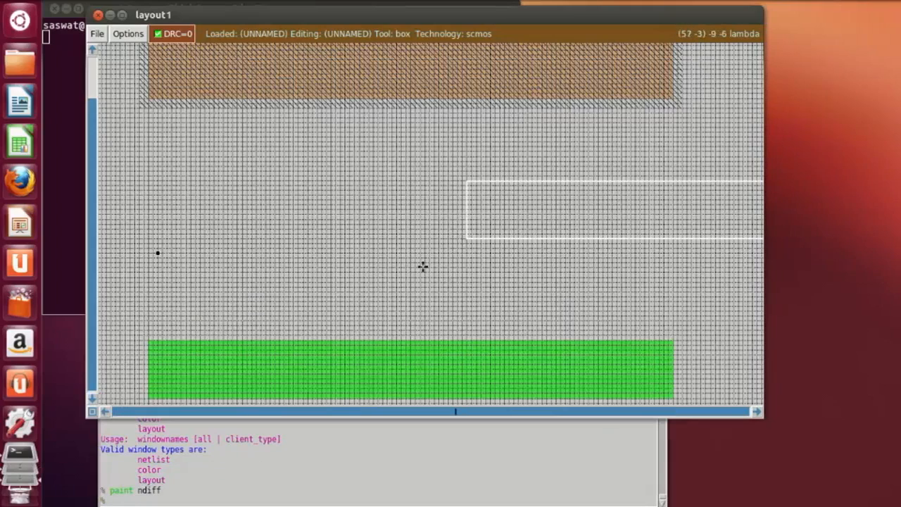
{"action": "scroll", "coordinate": [395, 301], "scroll_direction": "down", "scroll_amount": 5}
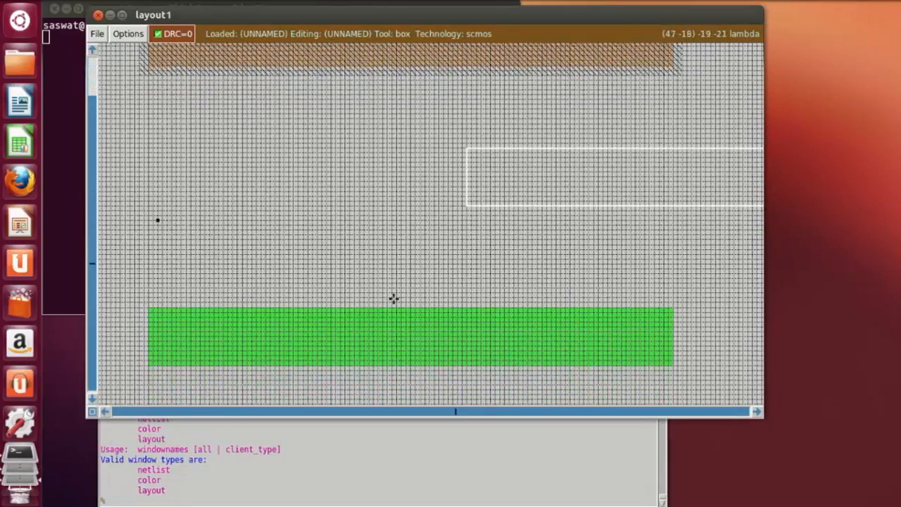
{"action": "left_click", "coordinate": [416, 296]}
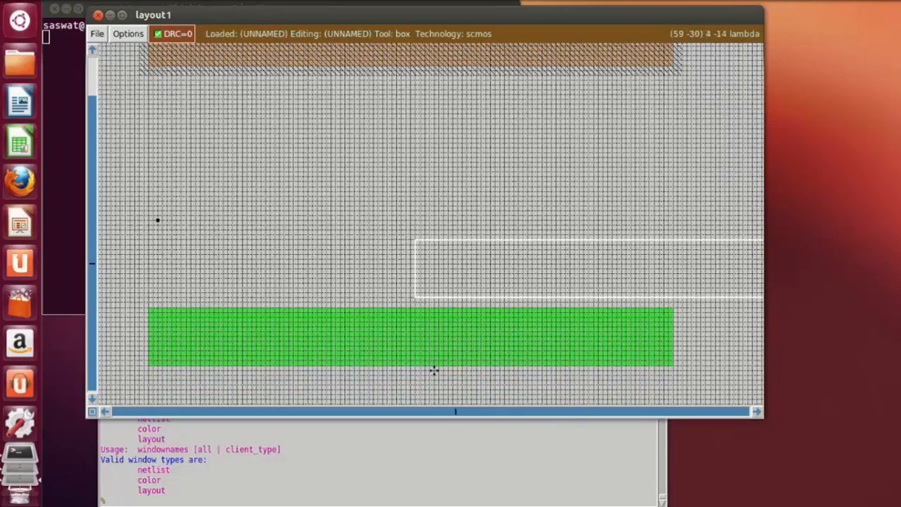
{"action": "left_click", "coordinate": [458, 296]}
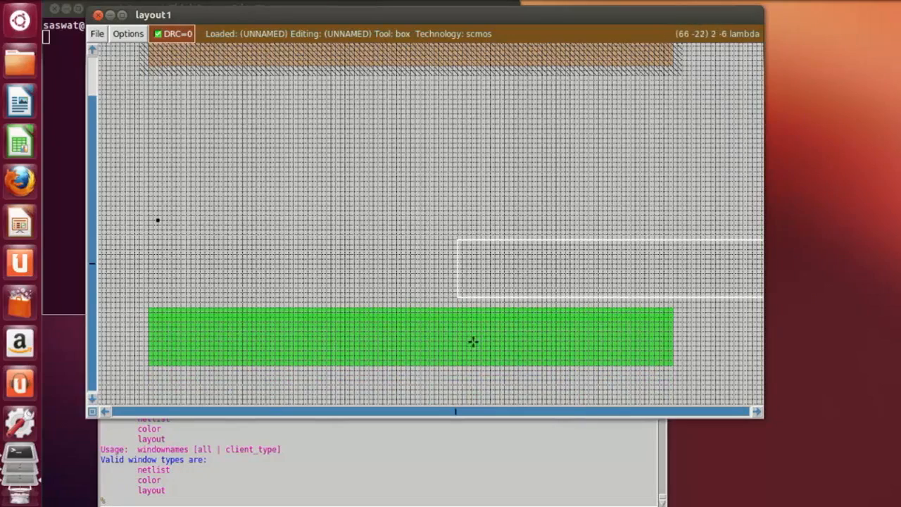
{"action": "right_click", "coordinate": [470, 383]}
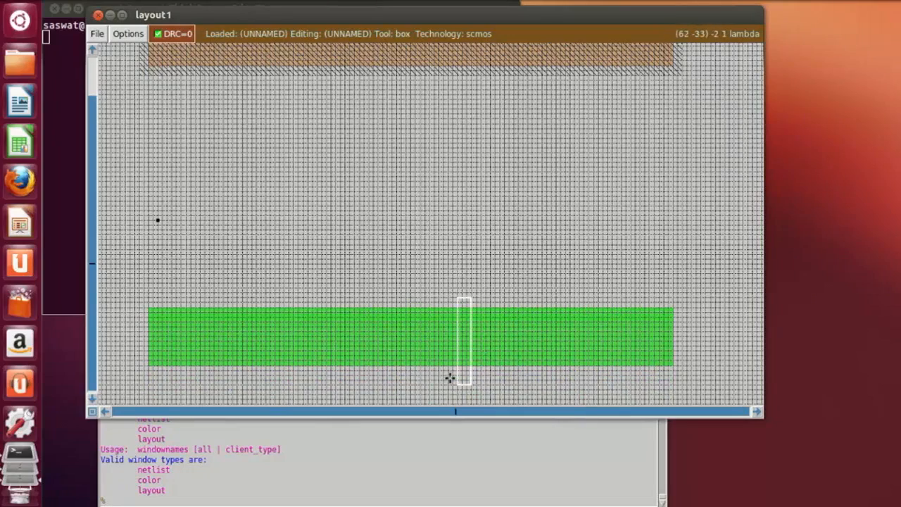
{"action": "left_click", "coordinate": [443, 384]}
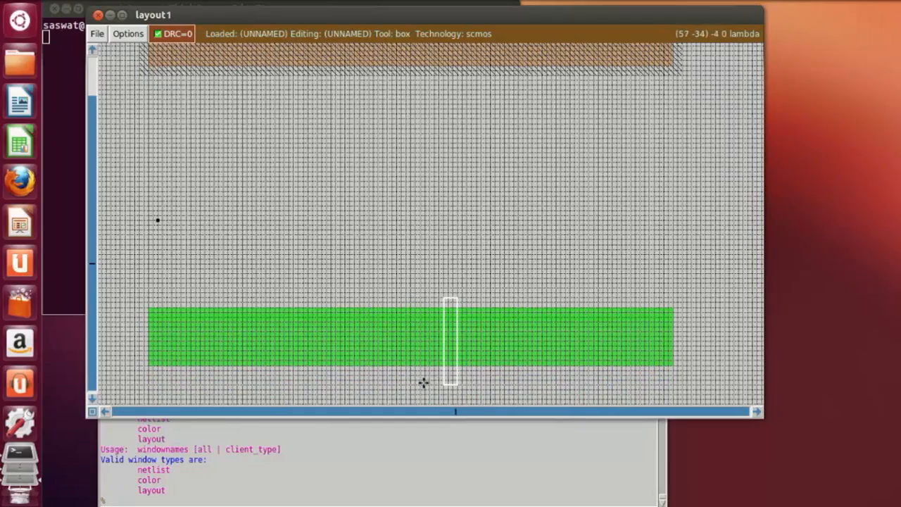
{"action": "left_click", "coordinate": [410, 384]}
{"action": "scroll", "coordinate": [172, 279], "scroll_direction": "up", "scroll_amount": 1}
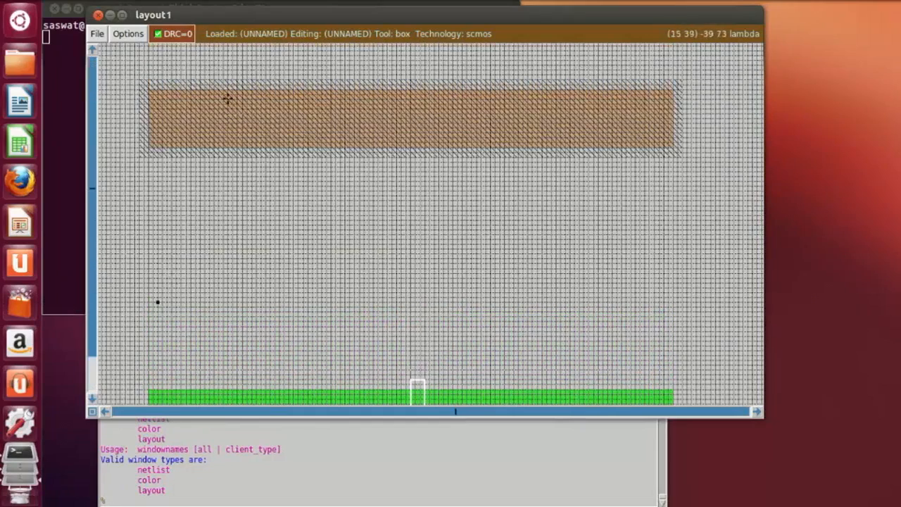
{"action": "left_click", "coordinate": [227, 59]}
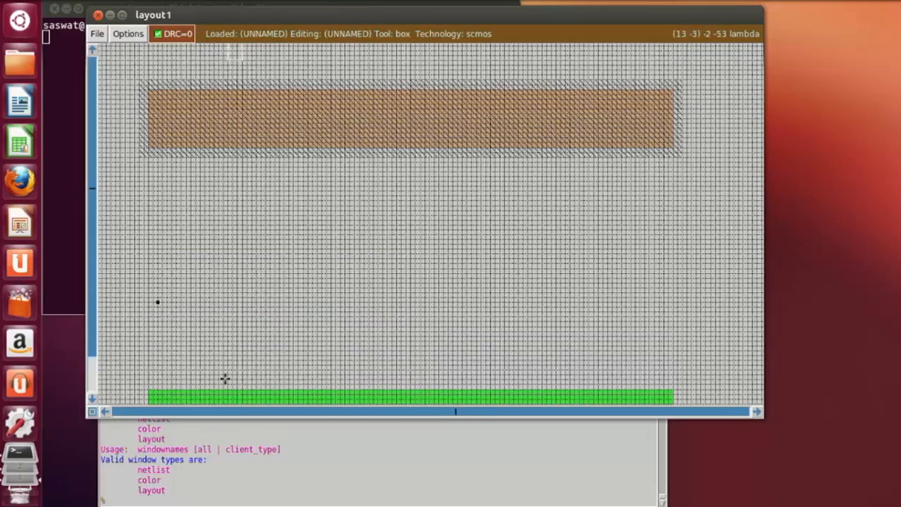
{"action": "left_click", "coordinate": [233, 357]}
{"action": "scroll", "coordinate": [233, 358], "scroll_direction": "down", "scroll_amount": 1}
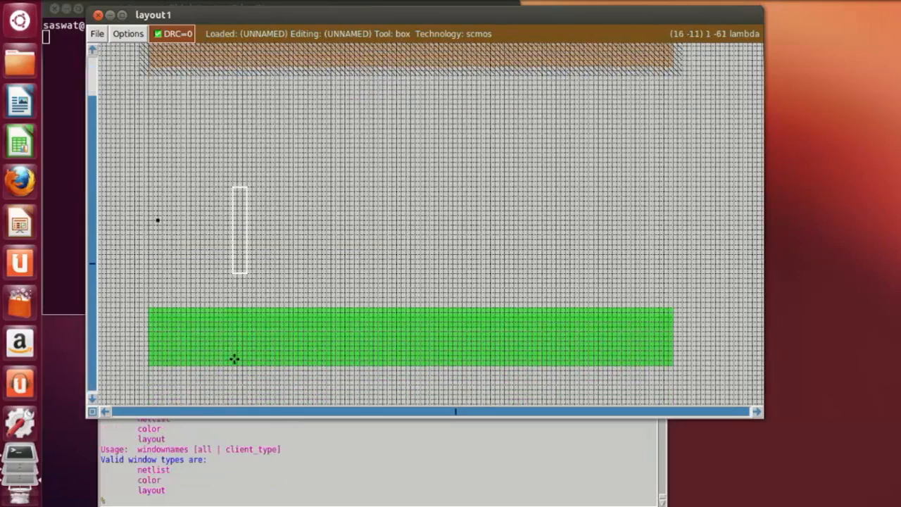
{"action": "left_click", "coordinate": [222, 386]}
{"action": "left_click", "coordinate": [218, 385]}
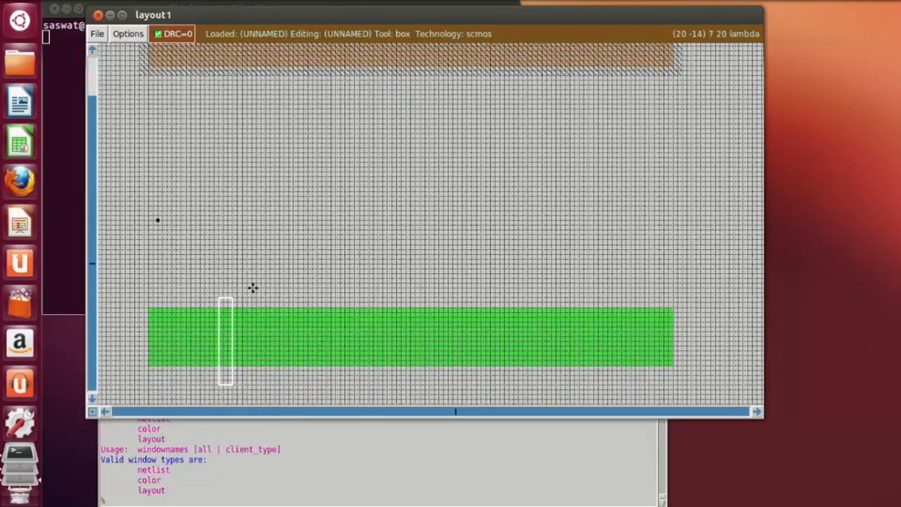
Stretch the narrow box upward across the whole n-well and pdiff, to about 5 by 85 lambda.
{"action": "right_click", "coordinate": [243, 252]}
{"action": "scroll", "coordinate": [244, 246], "scroll_direction": "up", "scroll_amount": 1}
{"action": "right_click", "coordinate": [239, 231]}
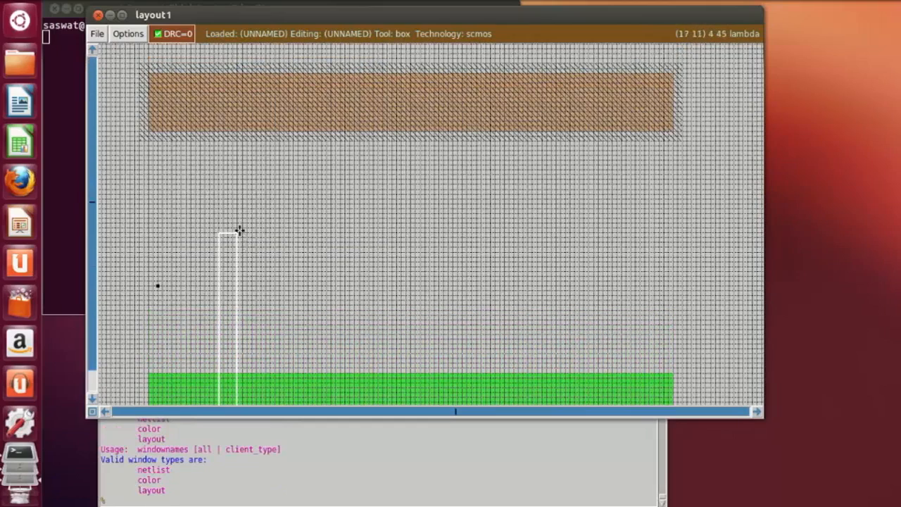
{"action": "scroll", "coordinate": [240, 224], "scroll_direction": "up", "scroll_amount": 1}
{"action": "right_click", "coordinate": [237, 201]}
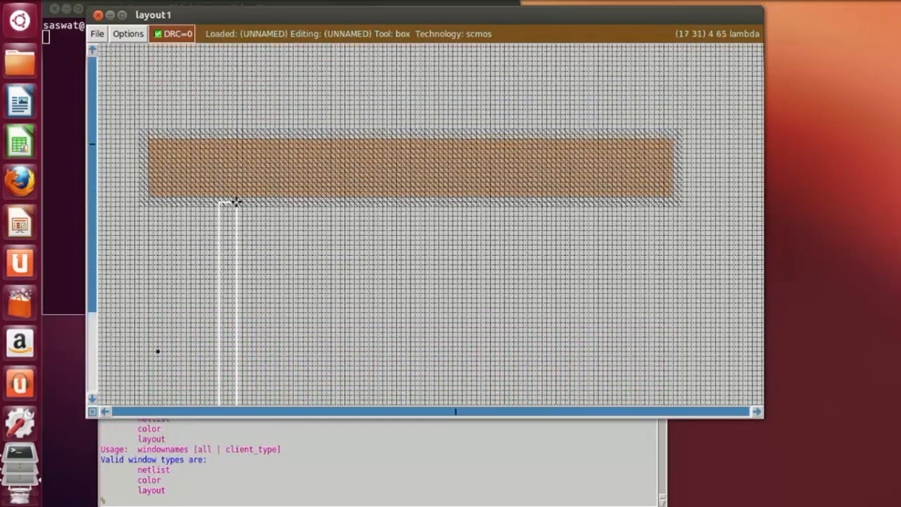
{"action": "right_click", "coordinate": [238, 164]}
{"action": "right_click", "coordinate": [243, 122]}
{"action": "right_click", "coordinate": [243, 104]}
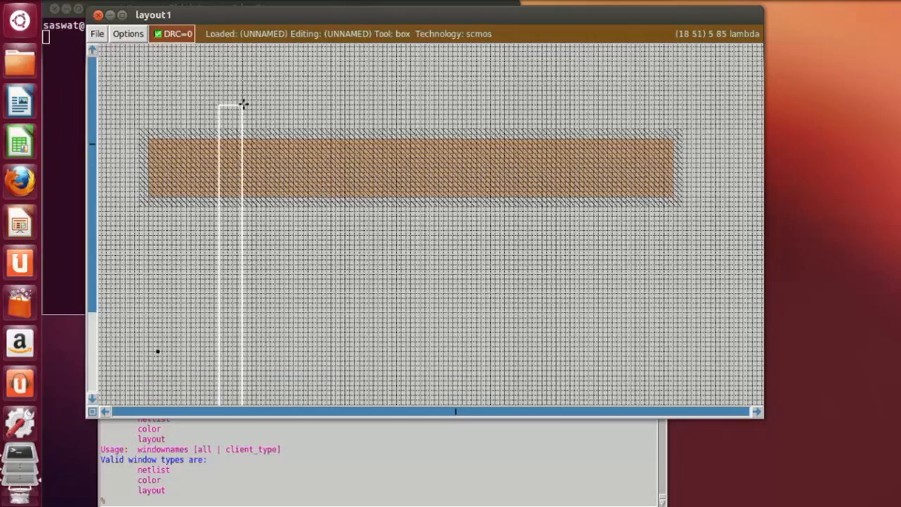
Move the box's lower-left corner to (15, -32), resize it to 4 by 82 lambda and paint it poly.
{"action": "scroll", "coordinate": [239, 134], "scroll_direction": "down", "scroll_amount": 3}
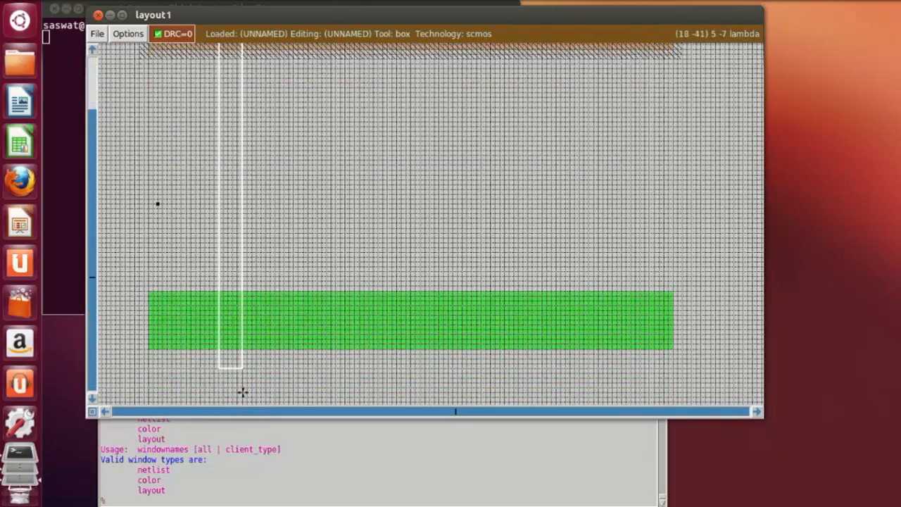
{"action": "left_click", "coordinate": [221, 370]}
{"action": "left_click", "coordinate": [226, 359]}
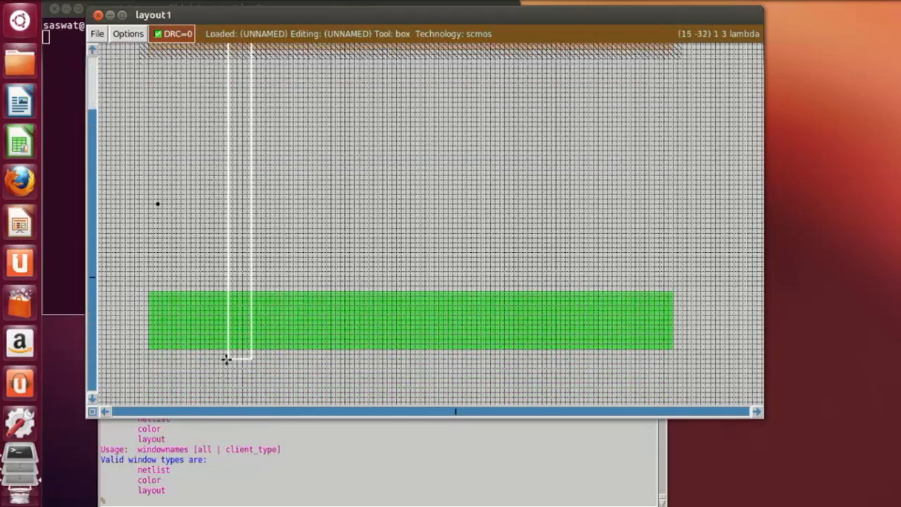
{"action": "scroll", "coordinate": [233, 321], "scroll_direction": "up", "scroll_amount": 3}
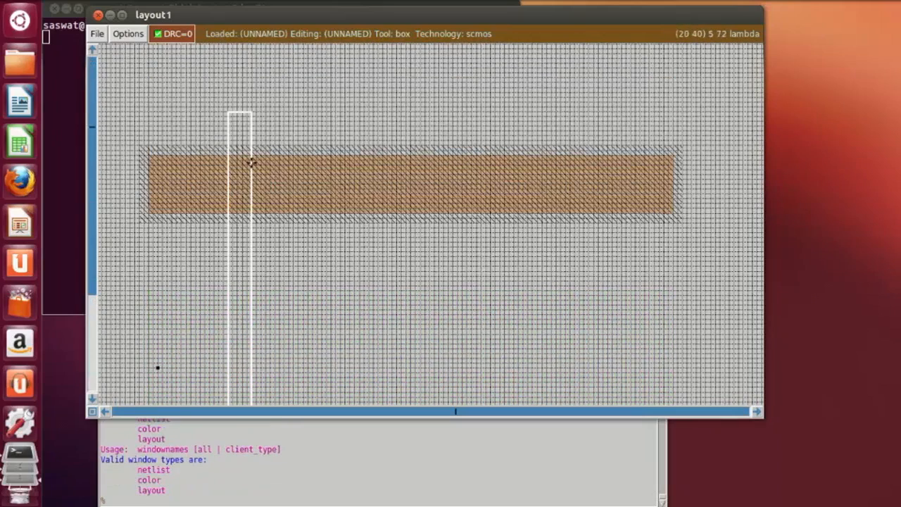
{"action": "right_click", "coordinate": [246, 115]}
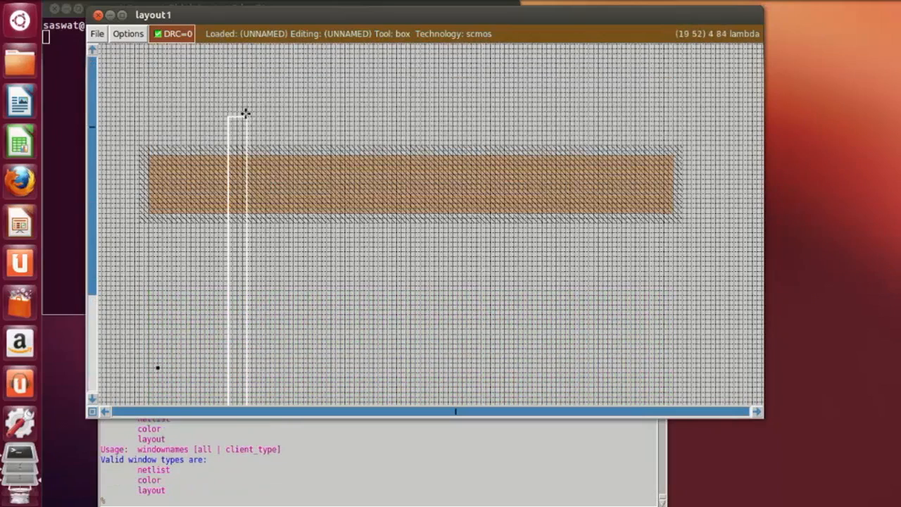
{"action": "right_click", "coordinate": [246, 125]}
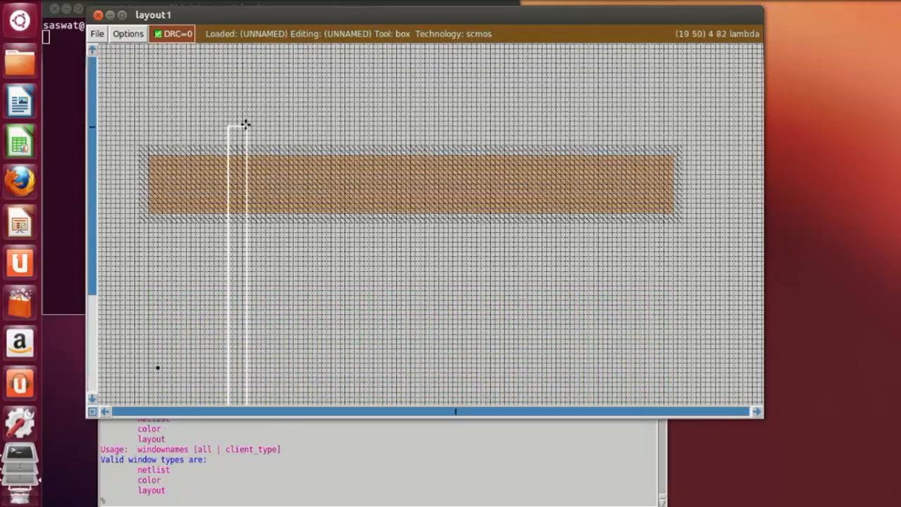
{"action": "left_click", "coordinate": [303, 502]}
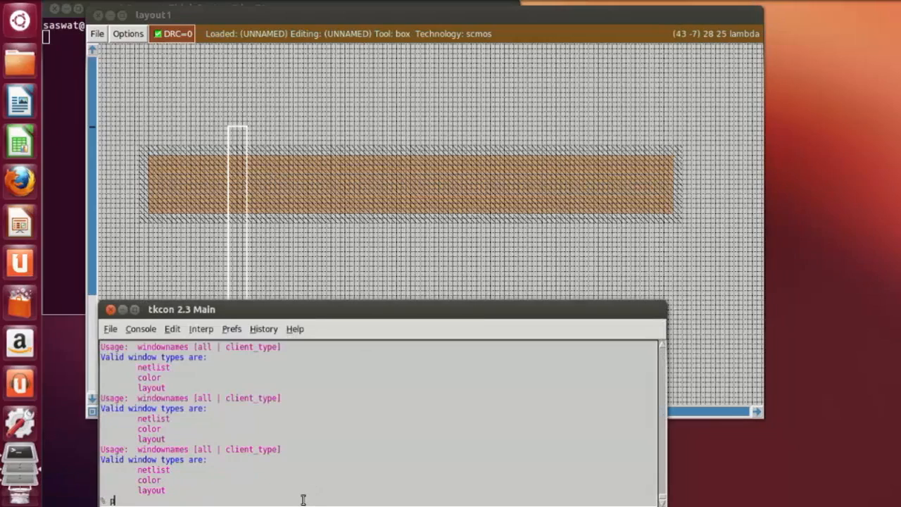
{"action": "type", "text": "paint poly"}
{"action": "key", "text": "Return"}
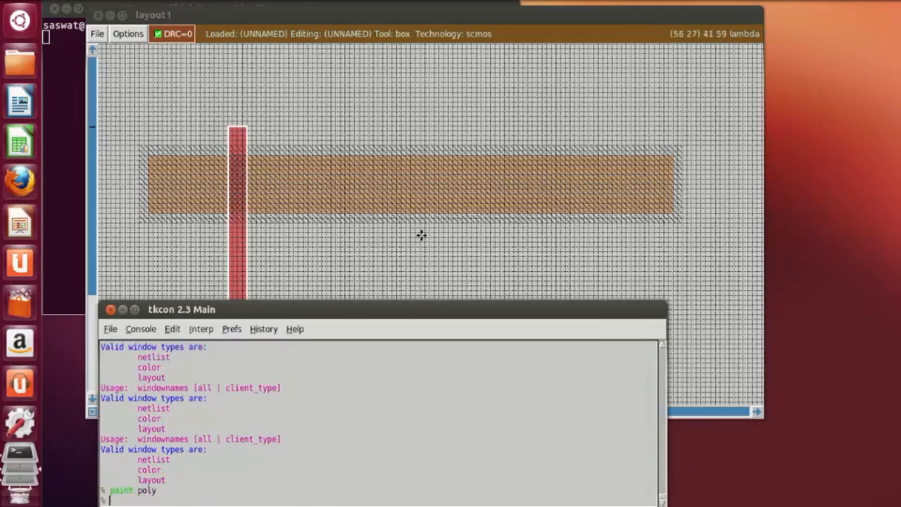
Move the same box right of the first poly strip, with its lower-left corner at (39, -32), and paint it poly.
{"action": "left_click", "coordinate": [421, 236]}
{"action": "scroll", "coordinate": [336, 378], "scroll_direction": "down", "scroll_amount": 3}
{"action": "left_click", "coordinate": [350, 398]}
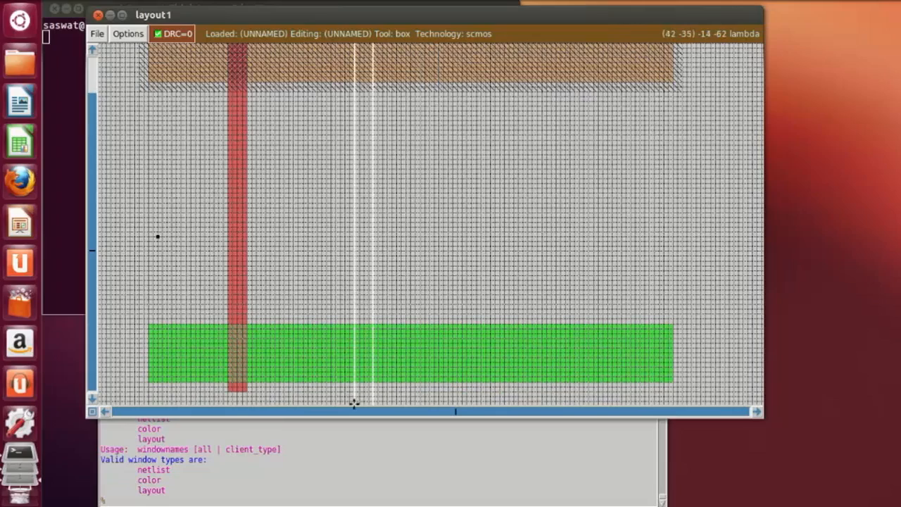
{"action": "left_click", "coordinate": [340, 395]}
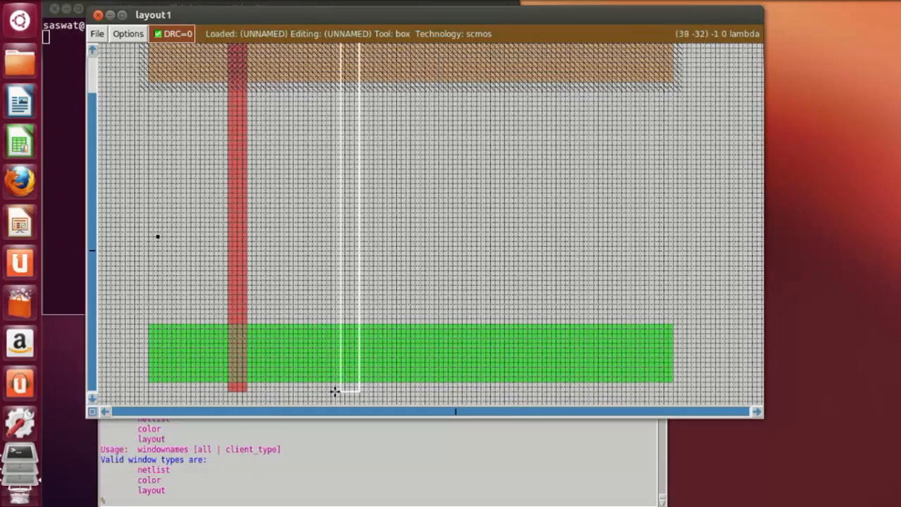
{"action": "left_click", "coordinate": [298, 503]}
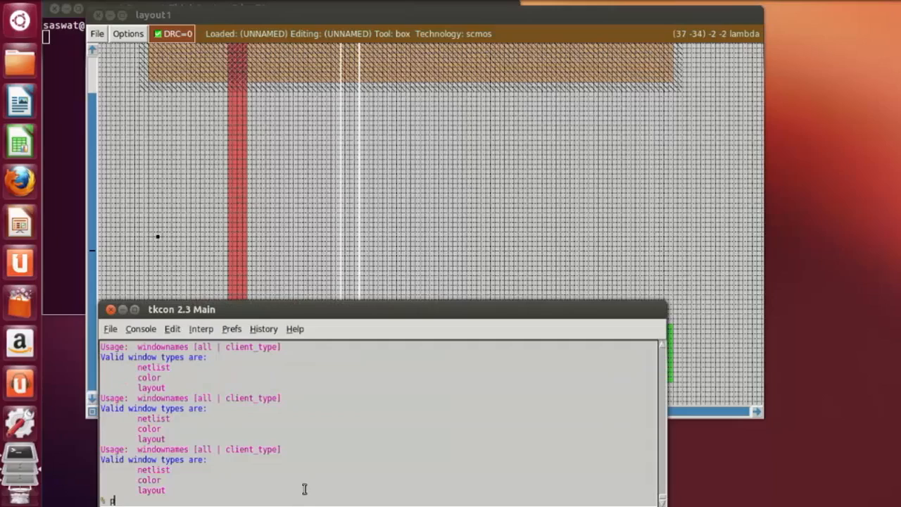
{"action": "type", "text": "paint poly"}
{"action": "key", "text": "Return"}
Frame a box about 7 by 18 lambda across the ndiff, right of the second poly strip, and erase everything inside it.
{"action": "left_click", "coordinate": [567, 277]}
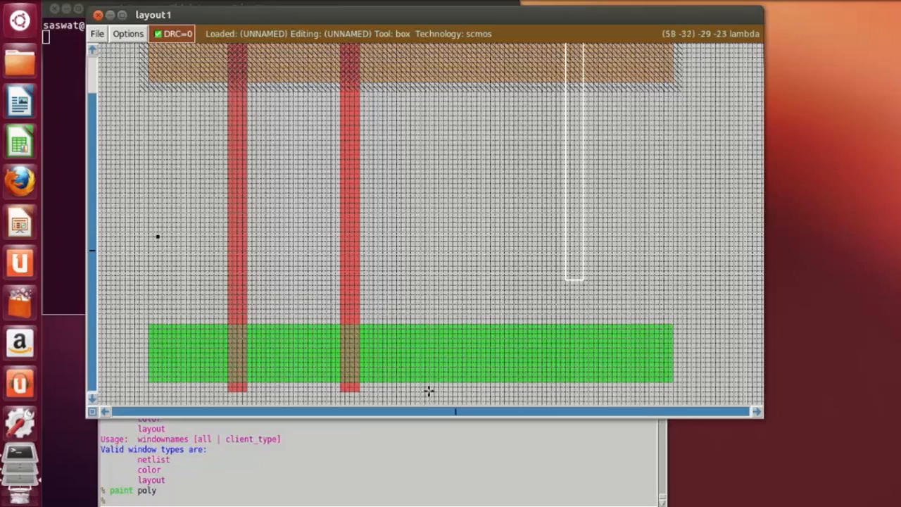
{"action": "scroll", "coordinate": [477, 389], "scroll_direction": "up", "scroll_amount": 4}
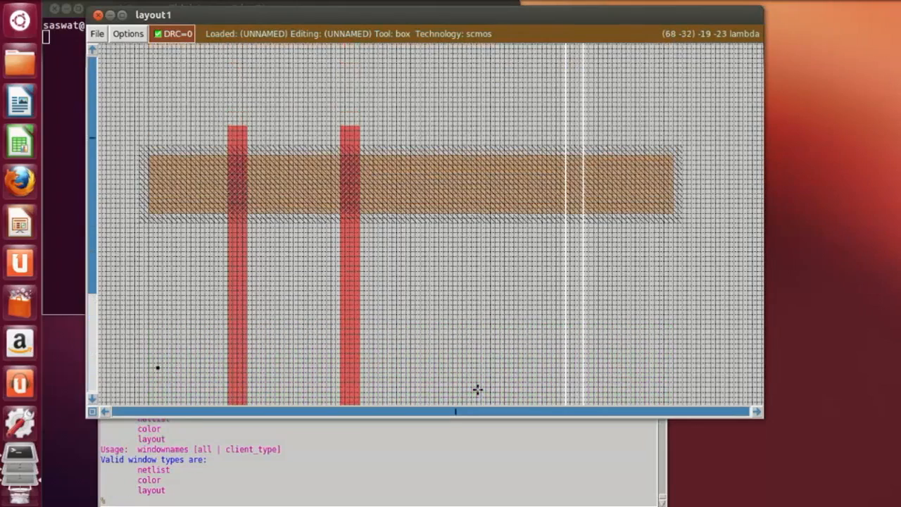
{"action": "scroll", "coordinate": [516, 364], "scroll_direction": "down", "scroll_amount": 4}
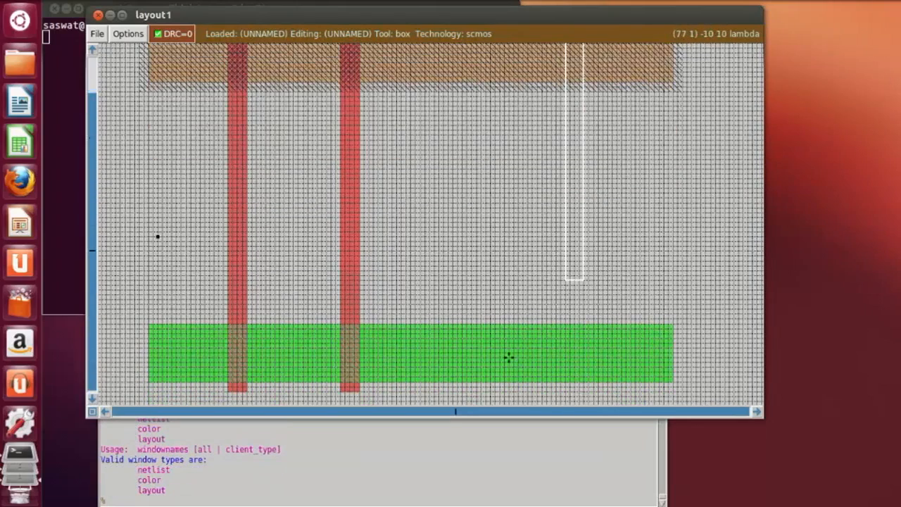
{"action": "left_click", "coordinate": [446, 311]}
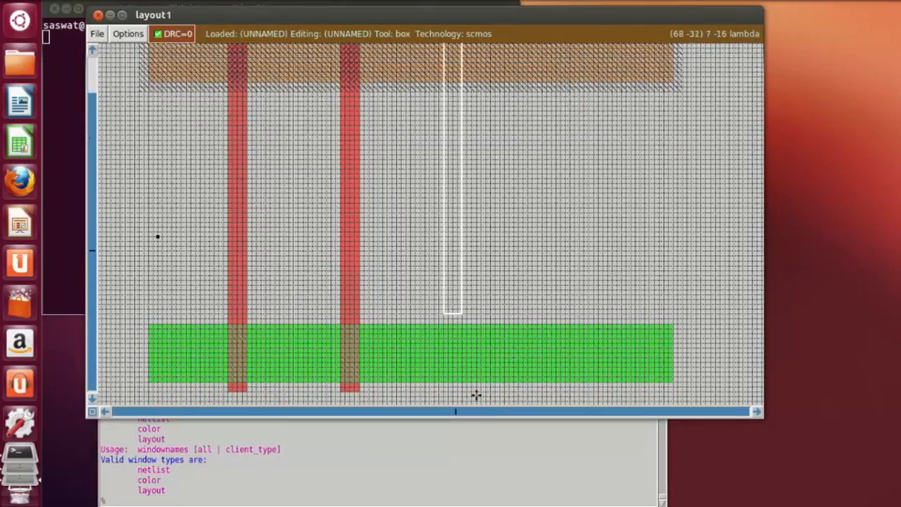
{"action": "right_click", "coordinate": [477, 397]}
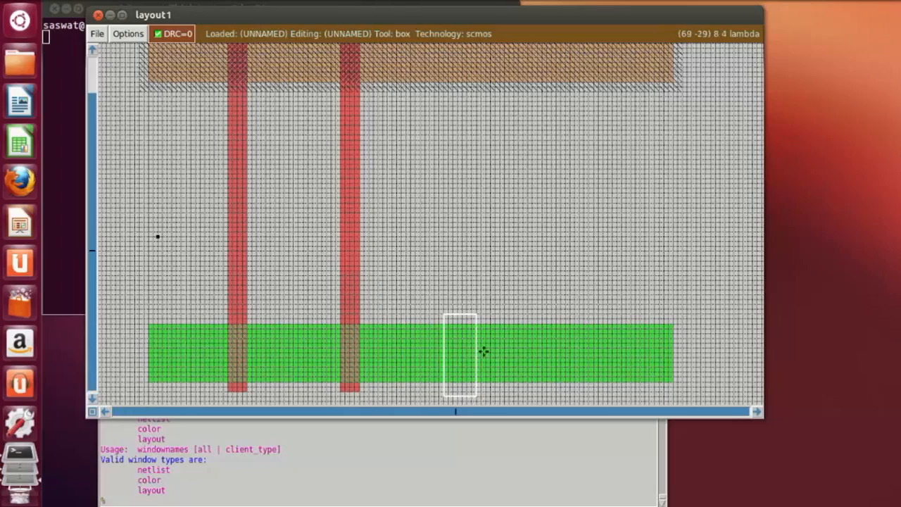
{"action": "left_click", "coordinate": [297, 502]}
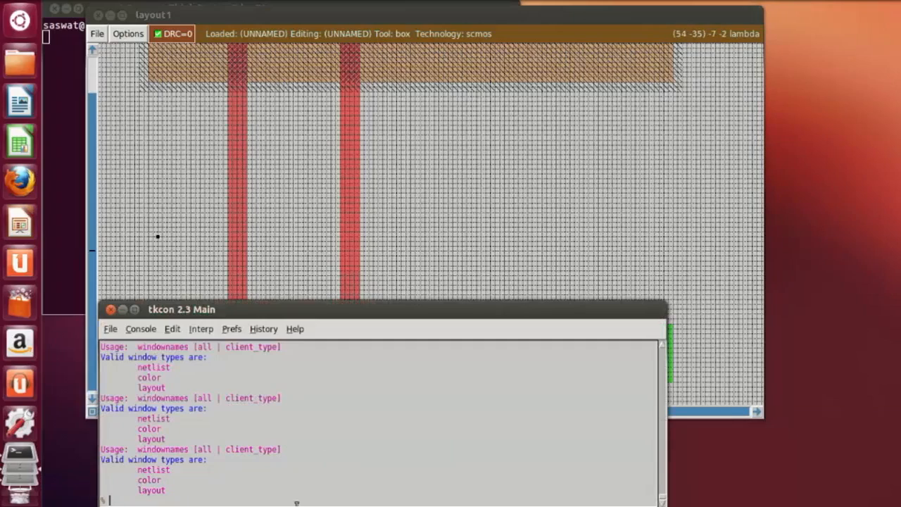
{"action": "type", "text": "erase"}
{"action": "key", "text": "Return"}
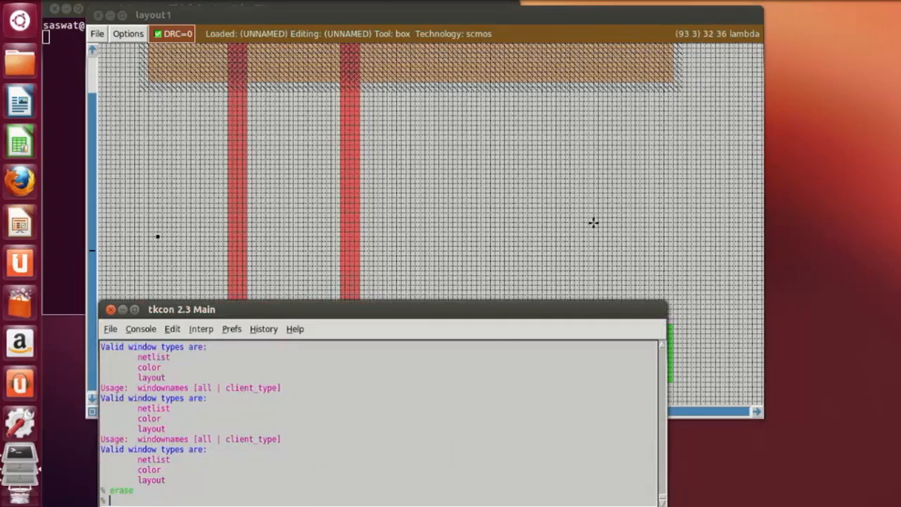
{"action": "left_click", "coordinate": [593, 222]}
Size a 4-lambda-wide box on the second poly strip's lower end and move it across the right ndiff piece, lower-left corner at (87, -33).
{"action": "scroll", "coordinate": [502, 356], "scroll_direction": "down", "scroll_amount": 2}
{"action": "scroll", "coordinate": [516, 369], "scroll_direction": "up", "scroll_amount": 1}
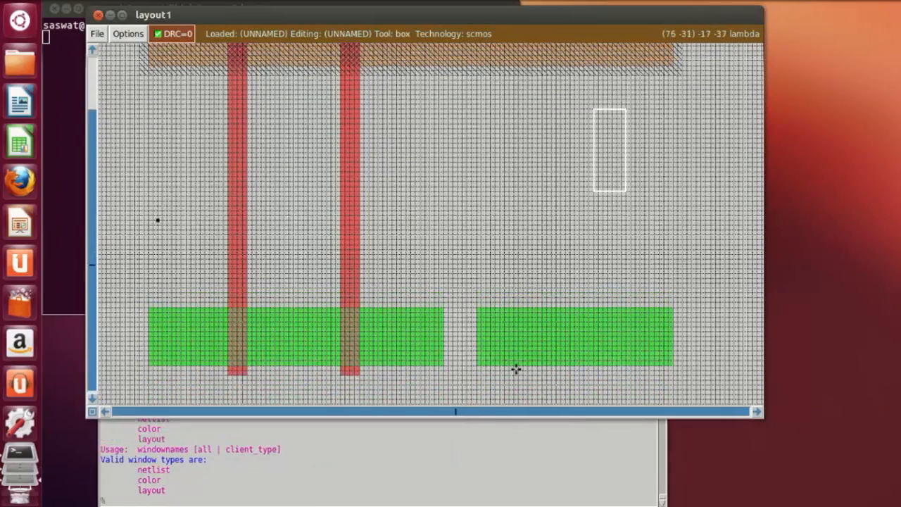
{"action": "left_click", "coordinate": [342, 374]}
{"action": "right_click", "coordinate": [360, 270]}
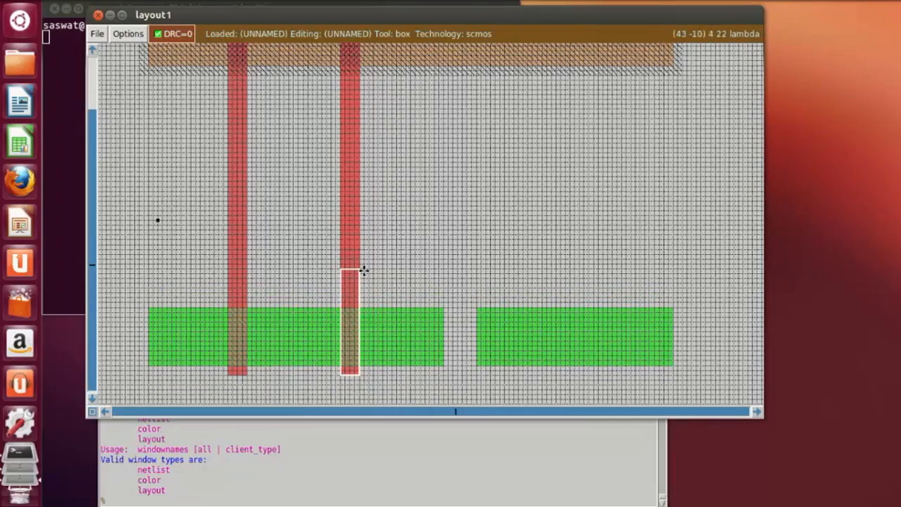
{"action": "left_click", "coordinate": [542, 397]}
{"action": "left_click", "coordinate": [566, 398]}
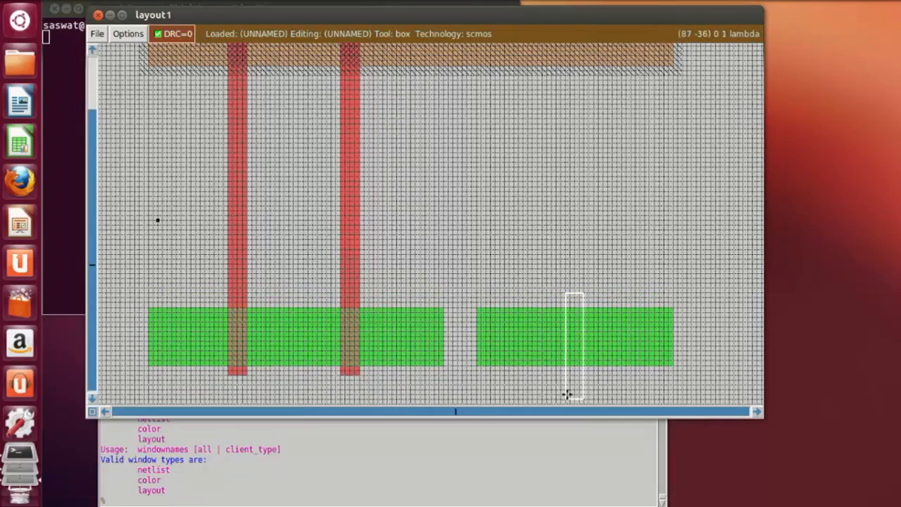
{"action": "left_click", "coordinate": [567, 381]}
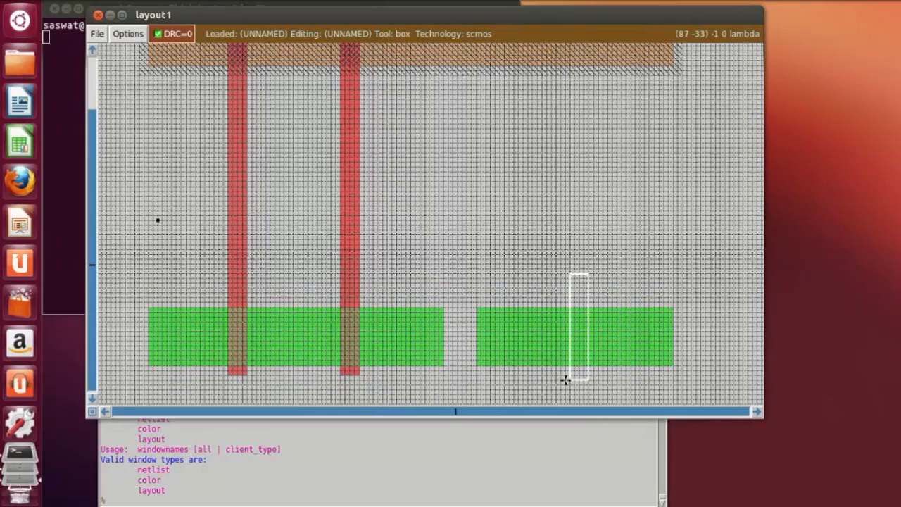
{"action": "left_click", "coordinate": [565, 380]}
Stretch the box up through the n-well to the other poly strips' top edge, about 4 by 83 lambda, and paint it poly.
{"action": "scroll", "coordinate": [566, 380], "scroll_direction": "up", "scroll_amount": 3}
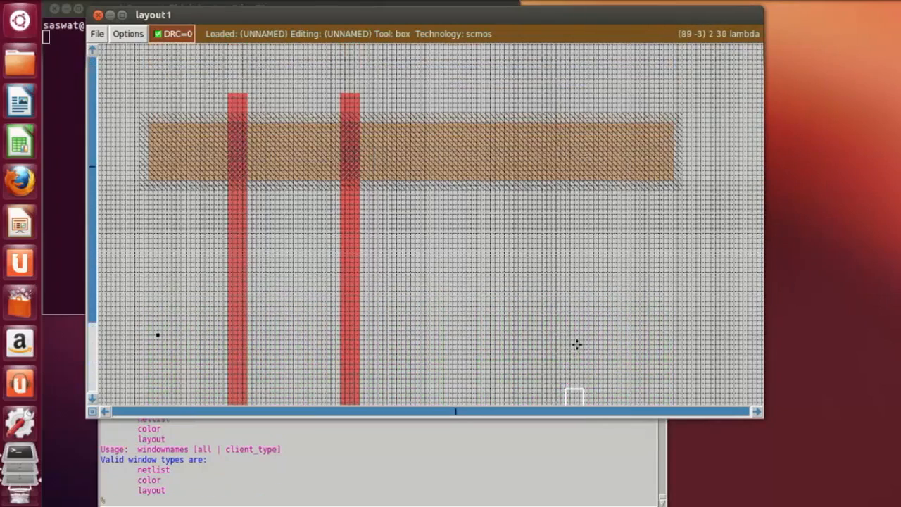
{"action": "right_click", "coordinate": [580, 319]}
{"action": "right_click", "coordinate": [584, 314]}
{"action": "scroll", "coordinate": [616, 237], "scroll_direction": "up", "scroll_amount": 2}
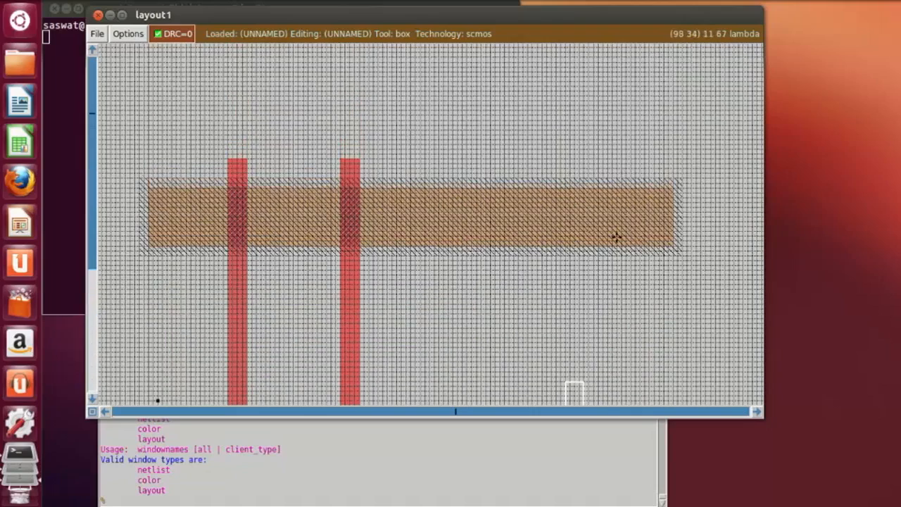
{"action": "right_click", "coordinate": [584, 173]}
{"action": "right_click", "coordinate": [584, 155]}
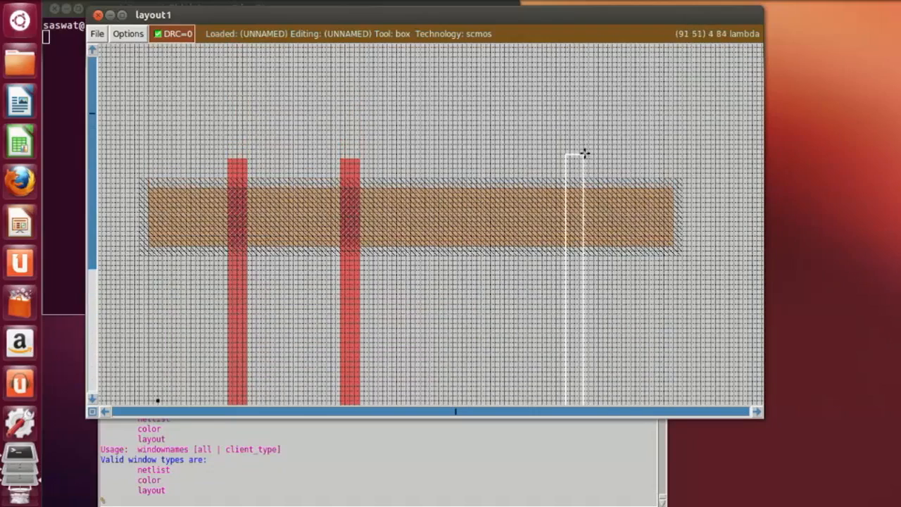
{"action": "left_click", "coordinate": [368, 502]}
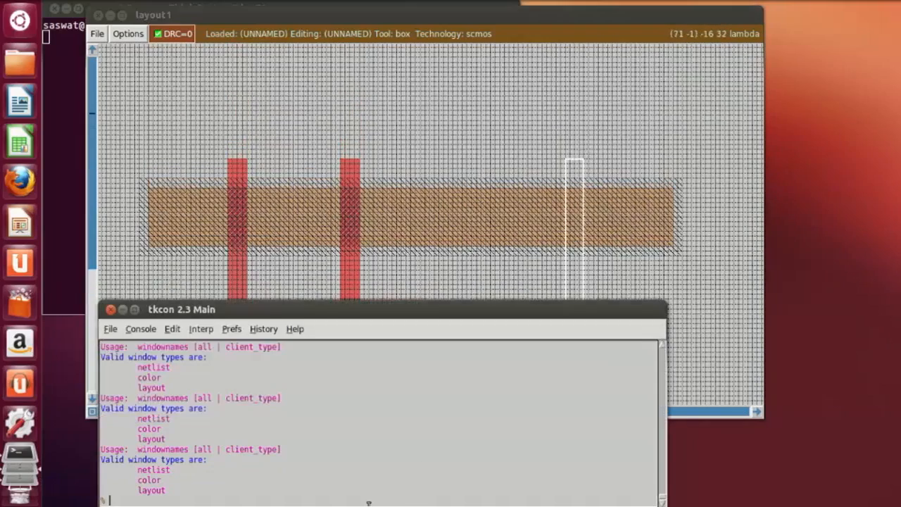
{"action": "type", "text": "paint poly"}
{"action": "key", "text": "Return"}
{"action": "left_click", "coordinate": [708, 289]}
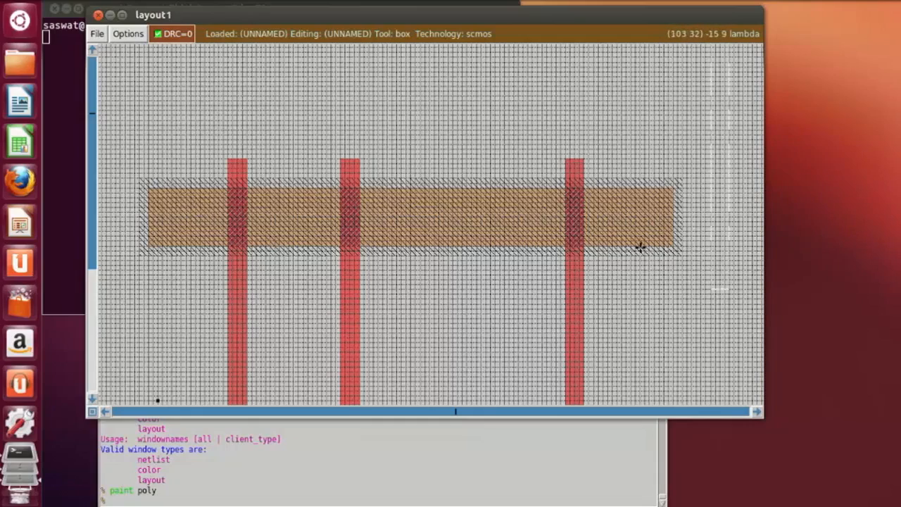
Paint a vertical m1 strip about 9 by 33 lambda over the pdiff's left end, rising from (2, 33) past the n-well's upper edge.
{"action": "left_click", "coordinate": [169, 230]}
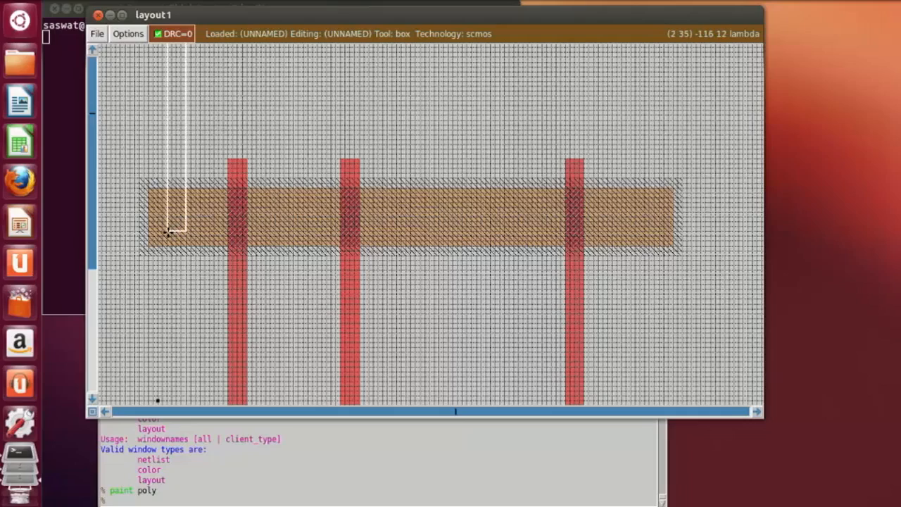
{"action": "right_click_drag", "start_coordinate": [201, 232], "coordinate": [211, 96]}
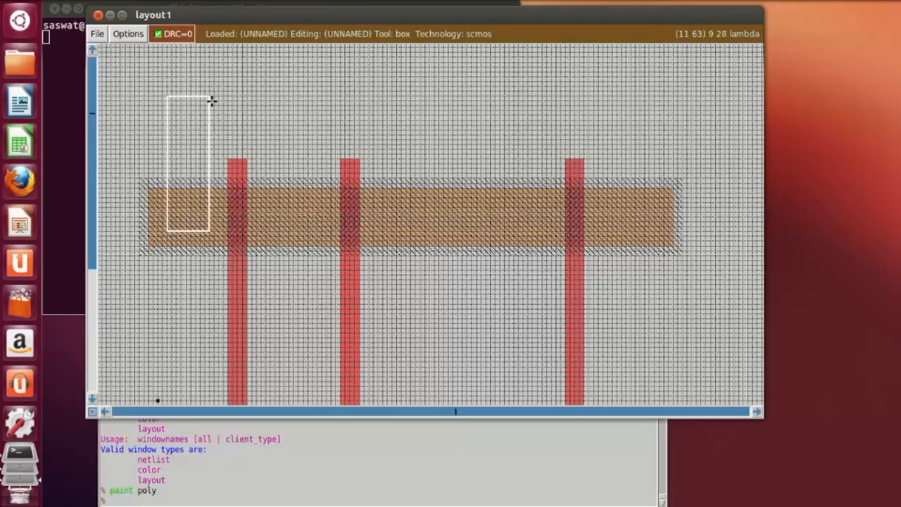
{"action": "right_click", "coordinate": [209, 87]}
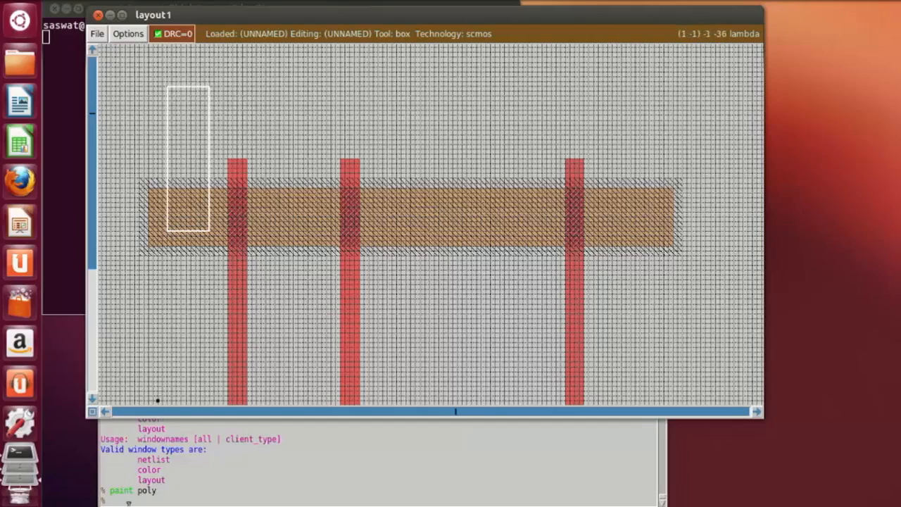
{"action": "left_click", "coordinate": [145, 501]}
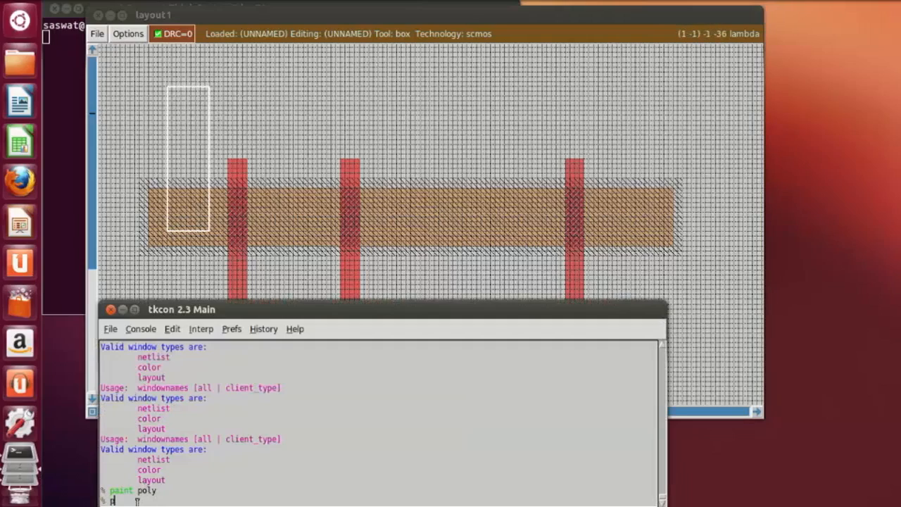
{"action": "type", "text": "paint m1"}
{"action": "key", "text": "Return"}
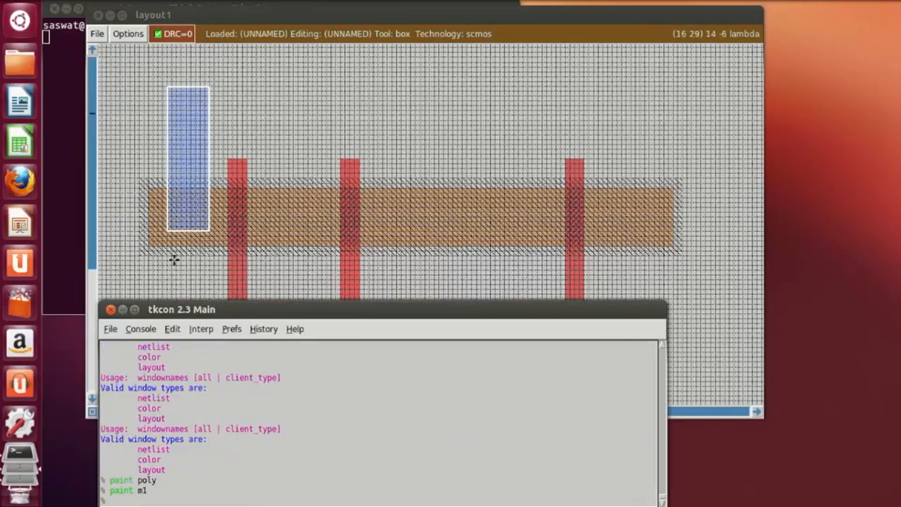
{"action": "left_click", "coordinate": [166, 239]}
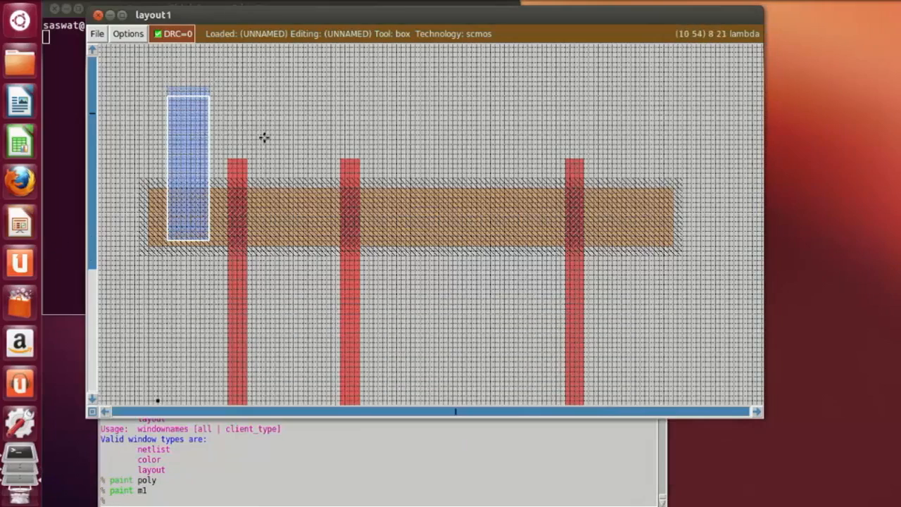
Move the same box right of the third poly strip, with its lower-left corner at (96, 33), and paint it m1.
{"action": "left_click", "coordinate": [554, 152]}
{"action": "left_click", "coordinate": [612, 231]}
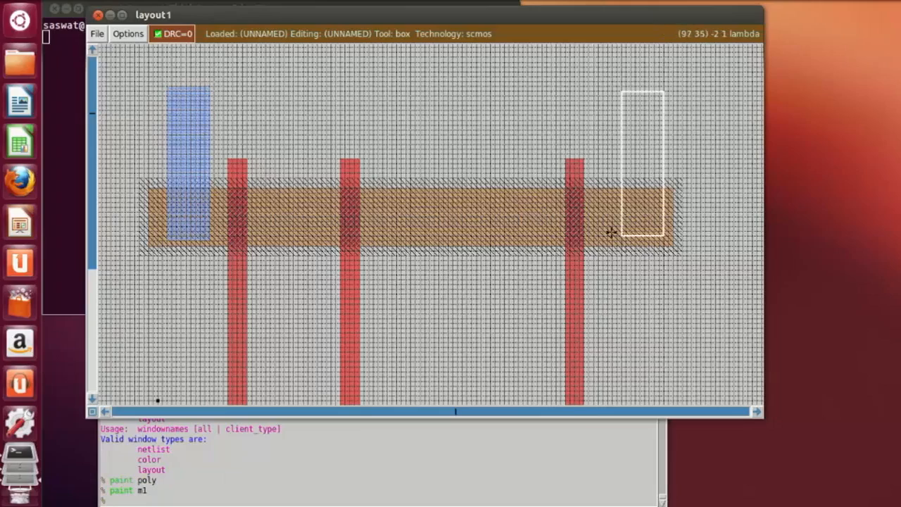
{"action": "left_click", "coordinate": [607, 235]}
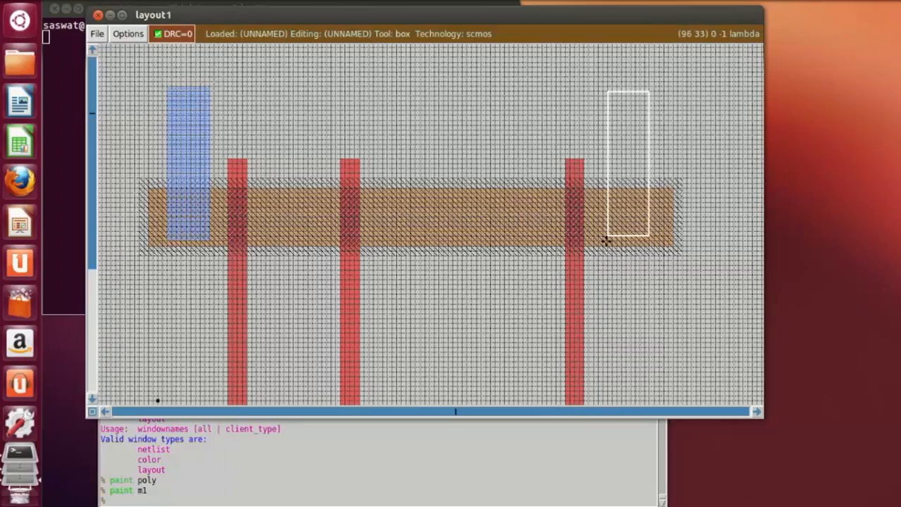
{"action": "left_click", "coordinate": [607, 241]}
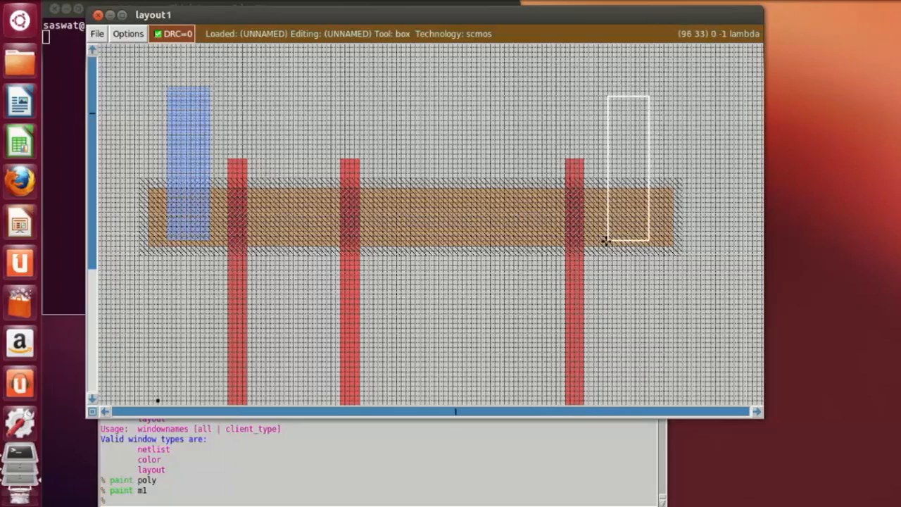
{"action": "left_click", "coordinate": [140, 491]}
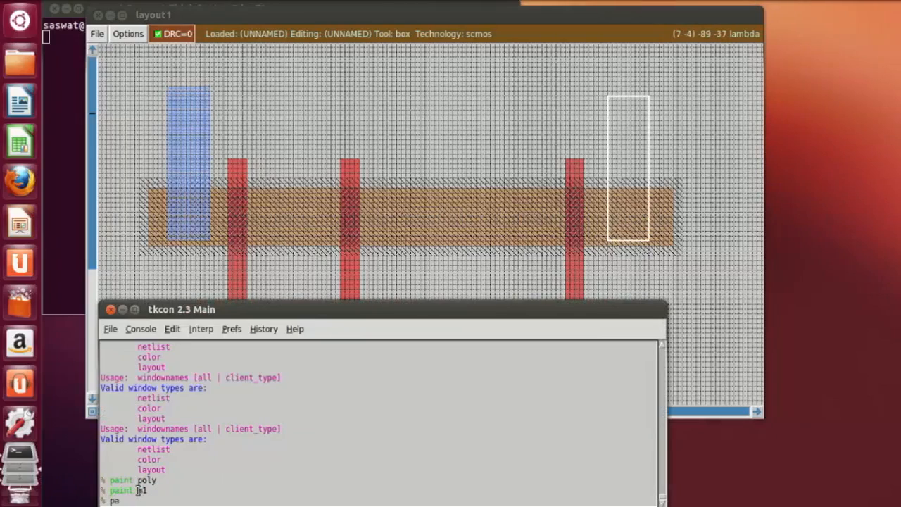
{"action": "type", "text": "paint m1"}
{"action": "key", "text": "Return"}
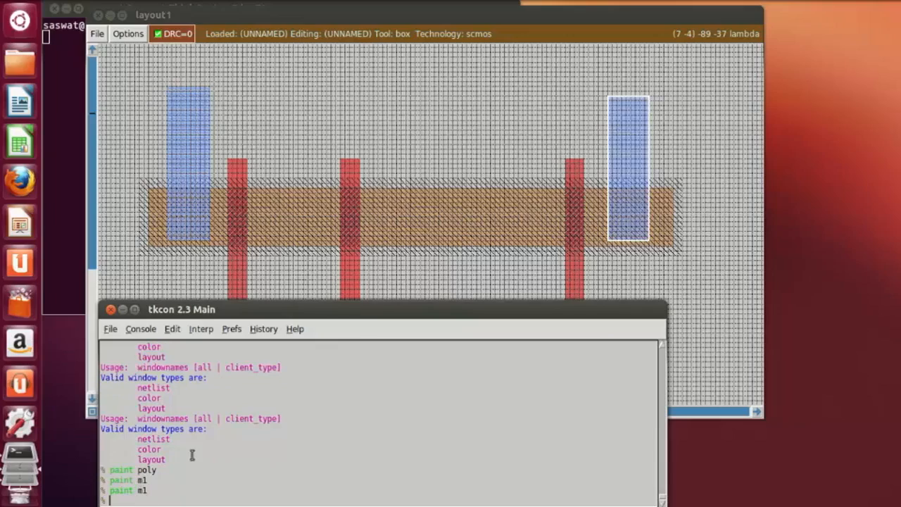
{"action": "left_click", "coordinate": [748, 189]}
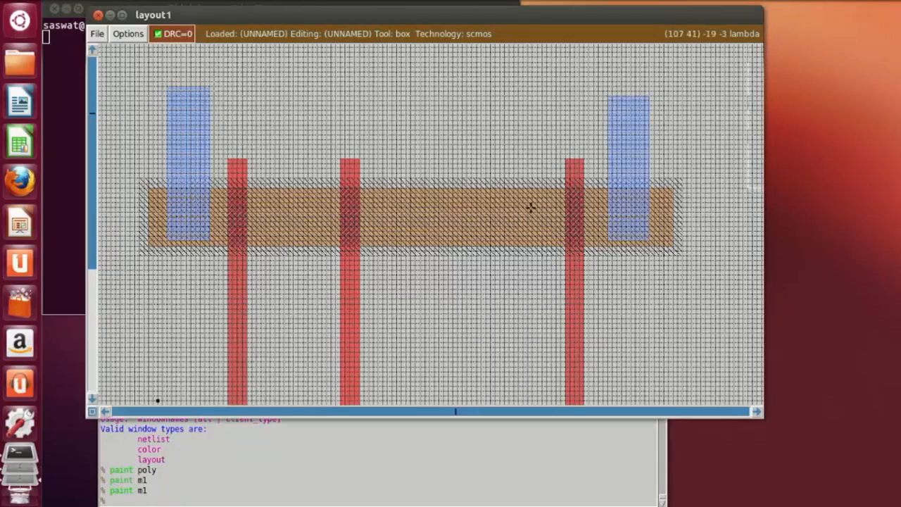
{"action": "left_click", "coordinate": [211, 125]}
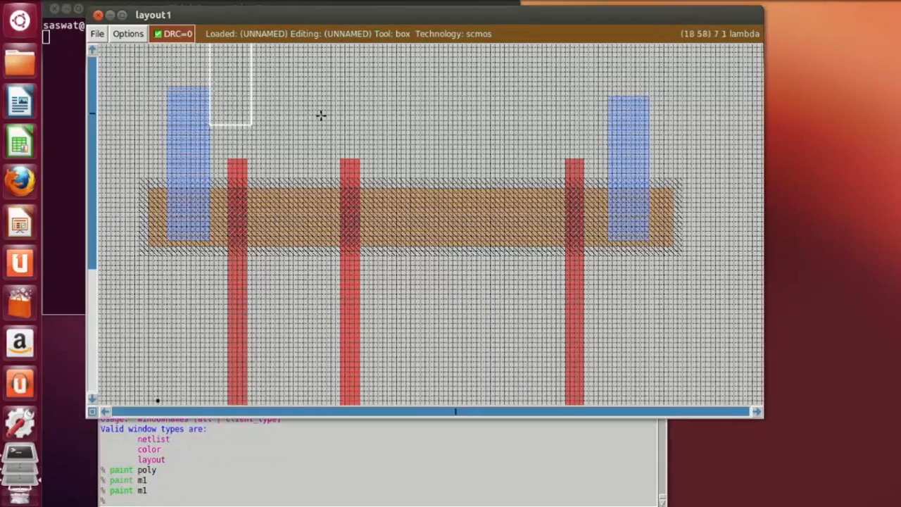
{"action": "right_click", "coordinate": [610, 92]}
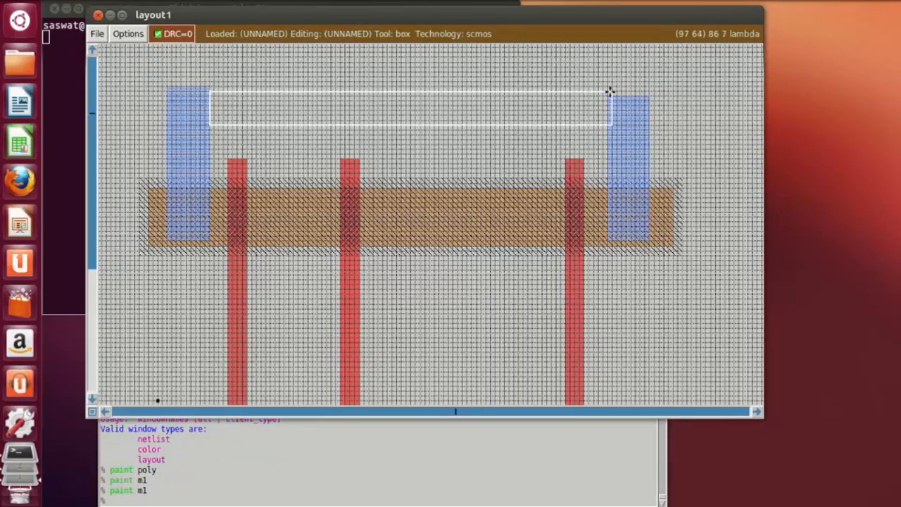
{"action": "left_click", "coordinate": [205, 139]}
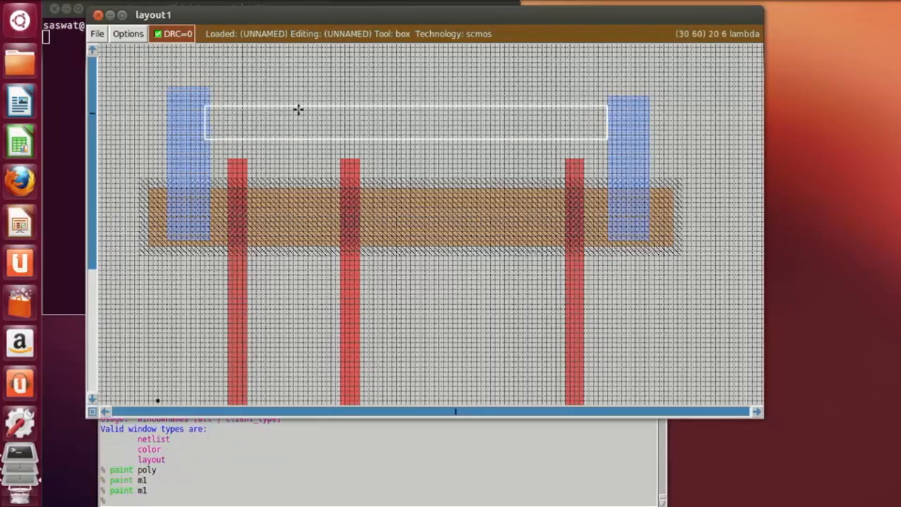
{"action": "right_click", "coordinate": [606, 97]}
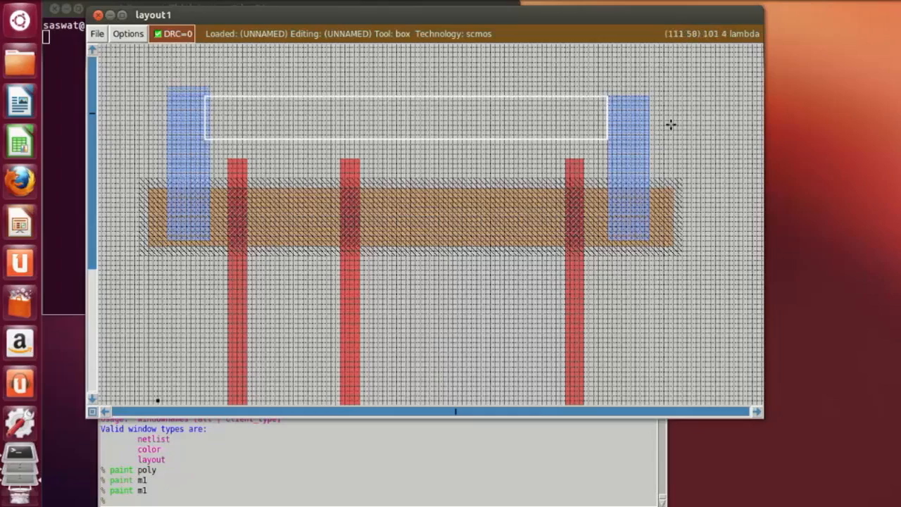
Place a box about 103 by 9 lambda from (2, 56) across both m1 strips' upper ends and paint it m1.
{"action": "left_click", "coordinate": [168, 129]}
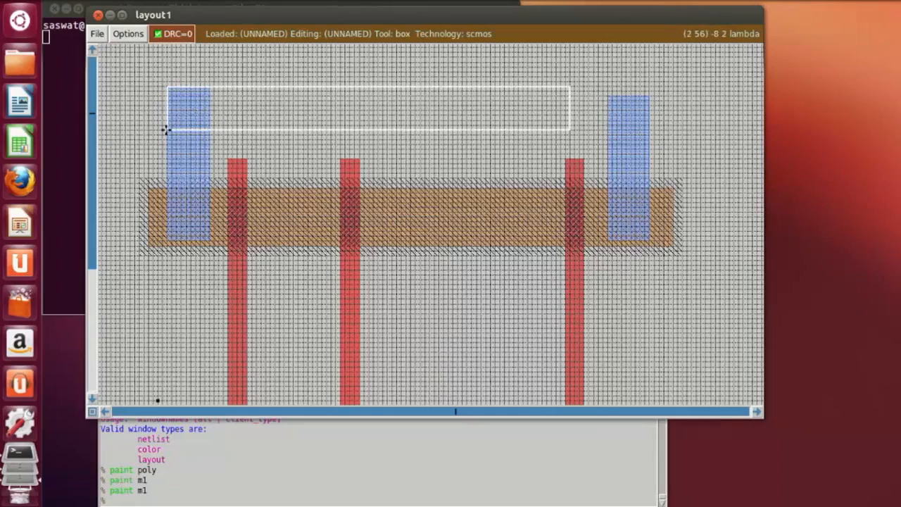
{"action": "right_click", "coordinate": [648, 87]}
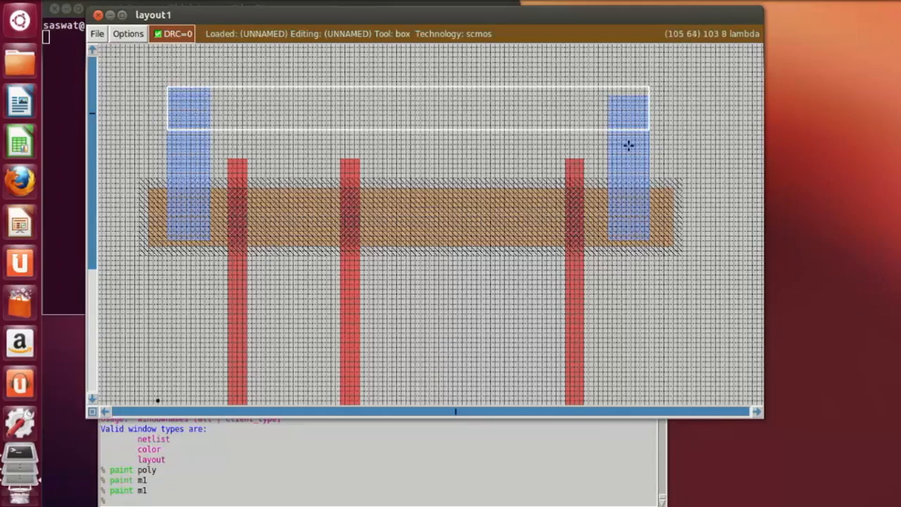
{"action": "left_click", "coordinate": [113, 500]}
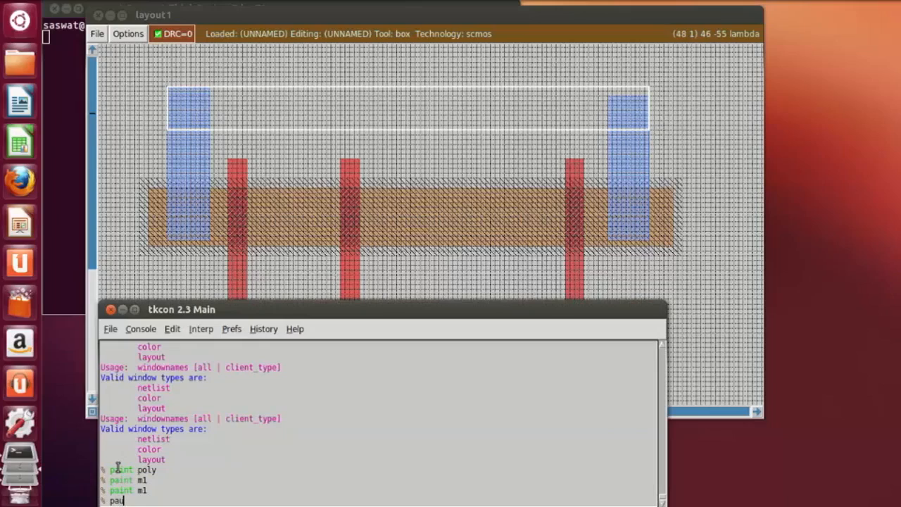
{"action": "type", "text": "paint m1"}
{"action": "key", "text": "Return"}
Move the box below the two ndiff pieces, with its lower-left corner at (0, -47).
{"action": "left_click", "coordinate": [542, 222]}
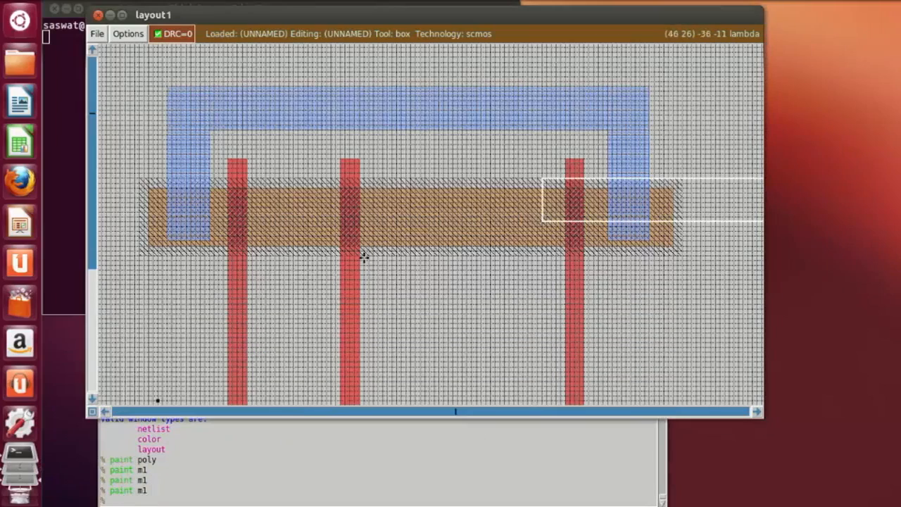
{"action": "left_click", "coordinate": [567, 283]}
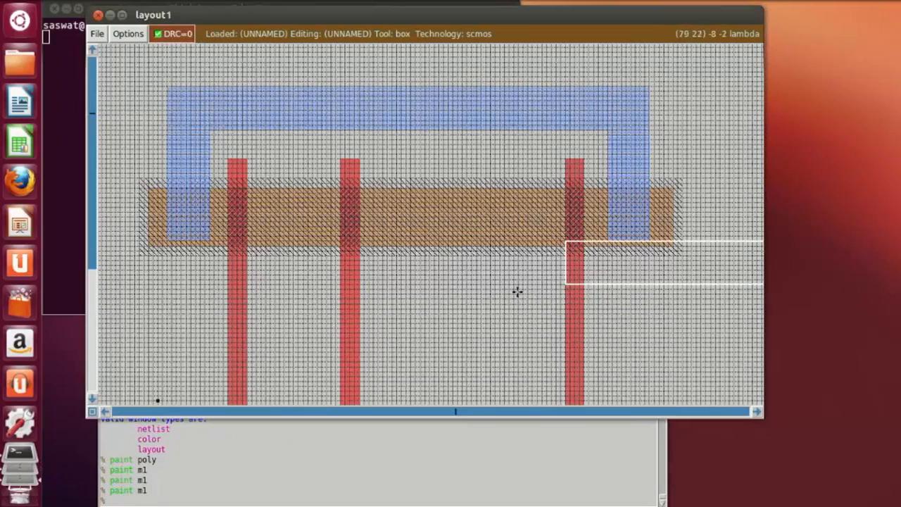
{"action": "scroll", "coordinate": [512, 292], "scroll_direction": "down", "scroll_amount": 1}
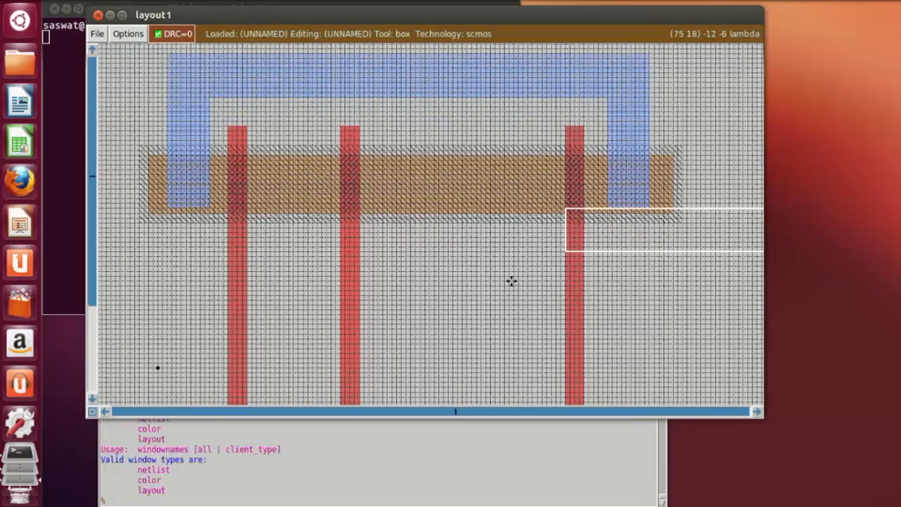
{"action": "scroll", "coordinate": [391, 299], "scroll_direction": "down", "scroll_amount": 4}
{"action": "scroll", "coordinate": [393, 295], "scroll_direction": "down", "scroll_amount": 1}
{"action": "left_click", "coordinate": [187, 377]}
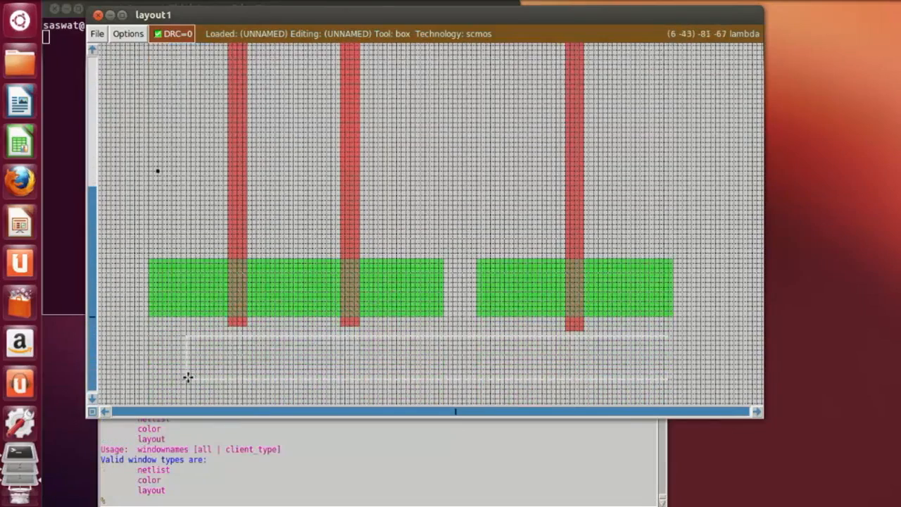
{"action": "scroll", "coordinate": [187, 376], "scroll_direction": "down", "scroll_amount": 1}
{"action": "left_click", "coordinate": [163, 354]}
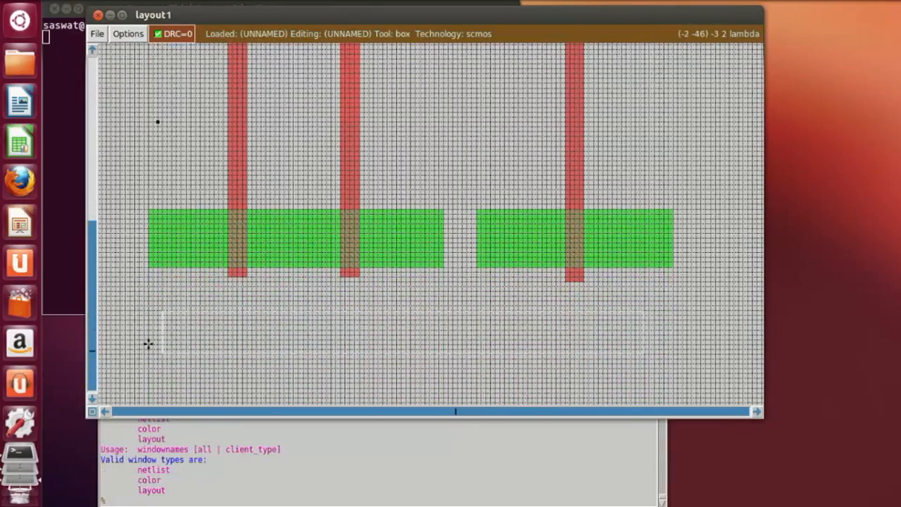
{"action": "left_click", "coordinate": [148, 344]}
{"action": "left_click", "coordinate": [148, 350]}
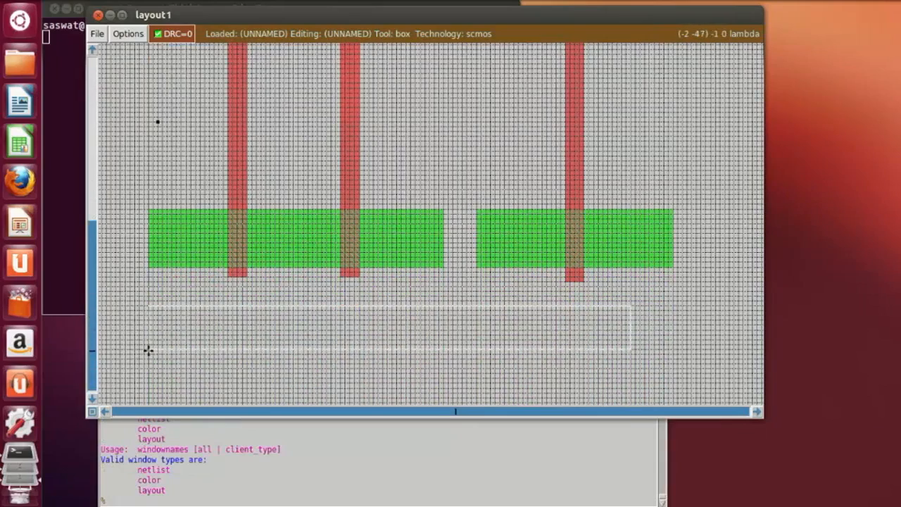
{"action": "left_click", "coordinate": [166, 350]}
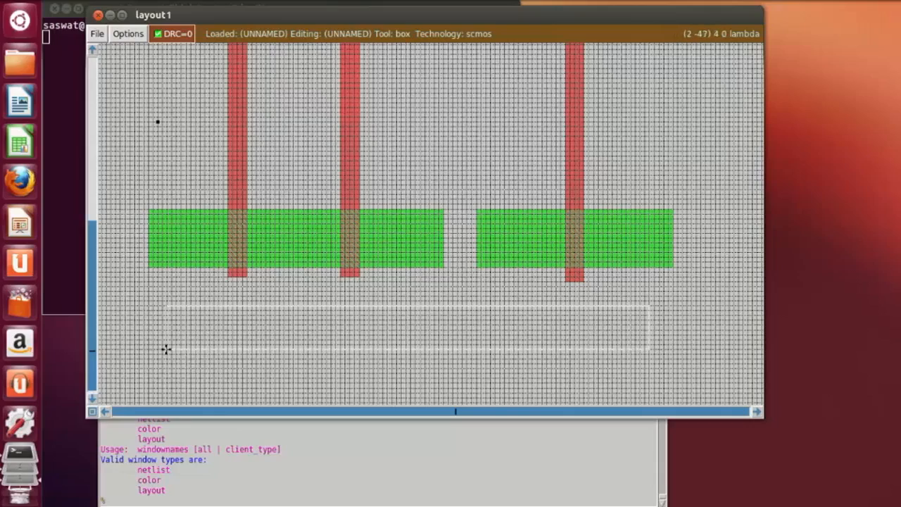
{"action": "left_click", "coordinate": [158, 350]}
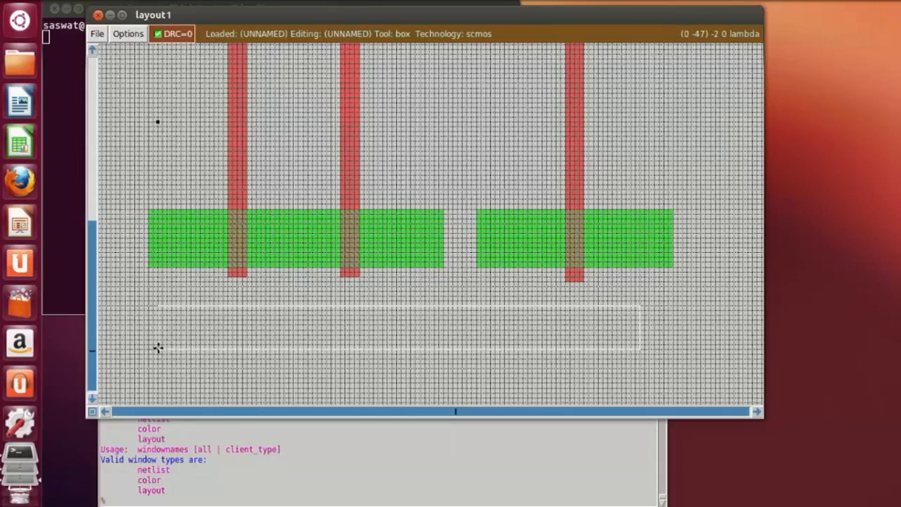
Shorten the box to about 83 by 9 lambda, with its upper-right corner at (83, -38), and paint it m1.
{"action": "right_click", "coordinate": [545, 305]}
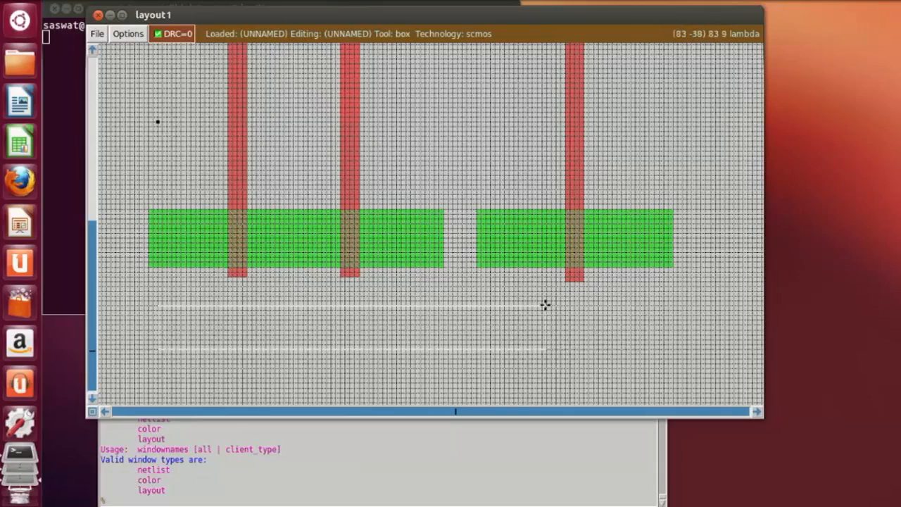
{"action": "left_click", "coordinate": [298, 501]}
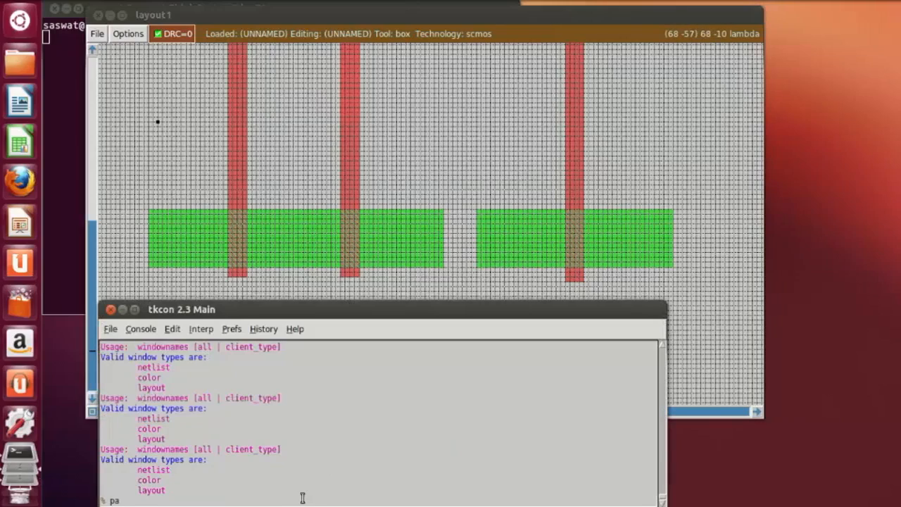
{"action": "type", "text": "paint m1"}
{"action": "key", "text": "Return"}
Paint a vertical m1 strip about 9 by 18 lambda from (0, -38) up over the left ndiff piece's left end.
{"action": "left_click", "coordinate": [560, 231]}
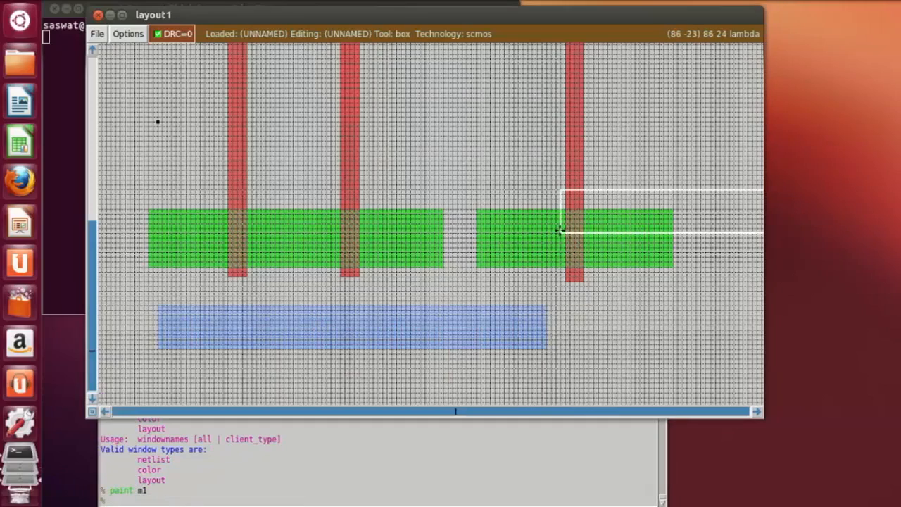
{"action": "left_click", "coordinate": [157, 305]}
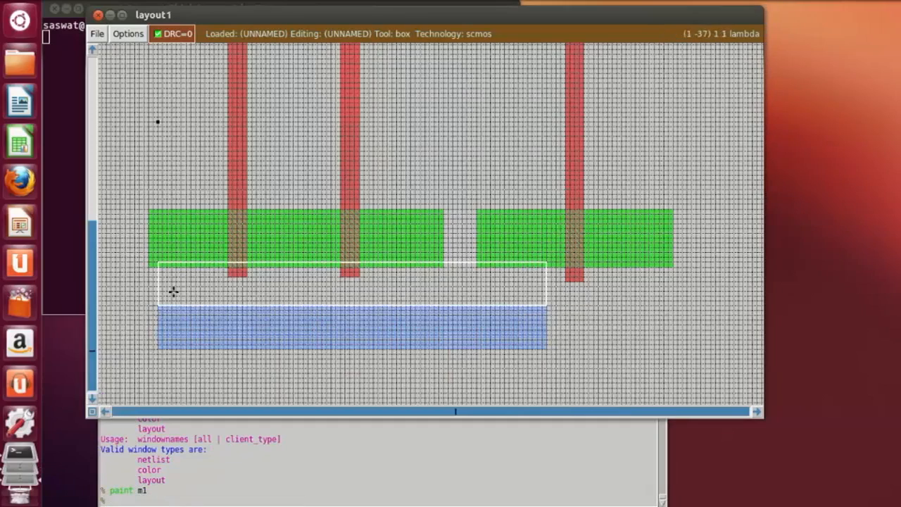
{"action": "right_click", "coordinate": [204, 228]}
{"action": "right_click_drag", "start_coordinate": [203, 222], "coordinate": [200, 219]}
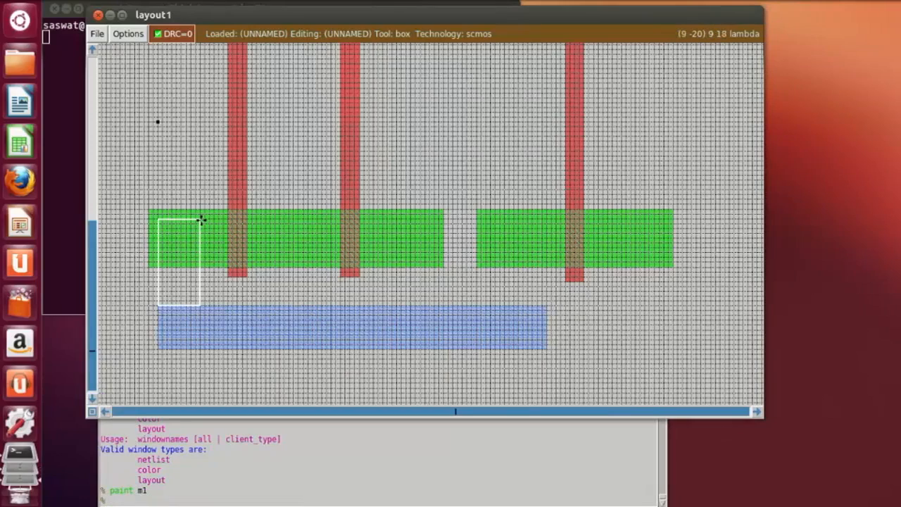
{"action": "left_click", "coordinate": [160, 501]}
{"action": "type", "text": "pai"}
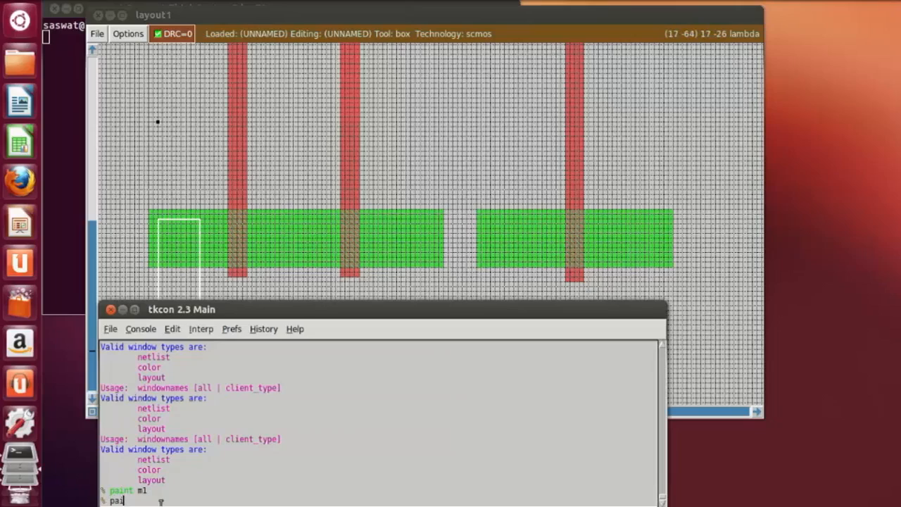
{"action": "type", "text": "nt m1"}
{"action": "key", "text": "Return"}
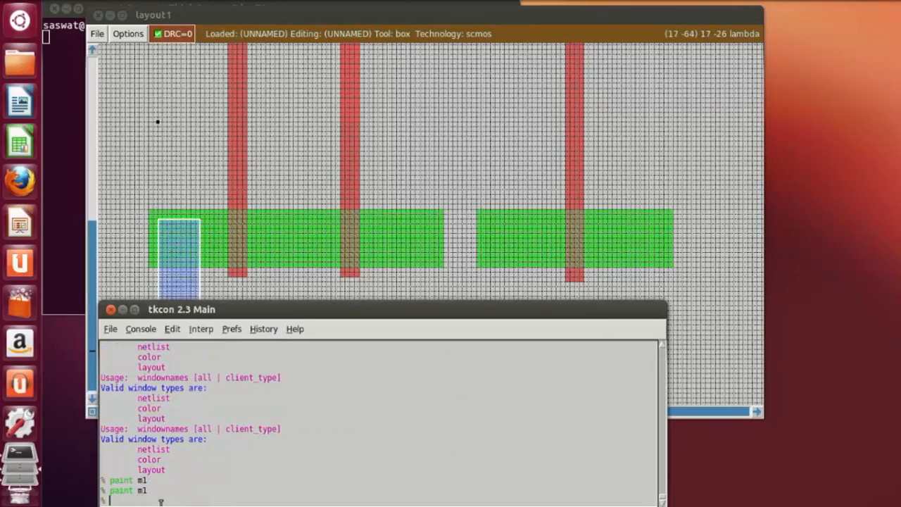
Move the same box over the right ndiff piece's left part, lower-left corner at (73, -38), and paint it m1.
{"action": "left_click", "coordinate": [473, 289]}
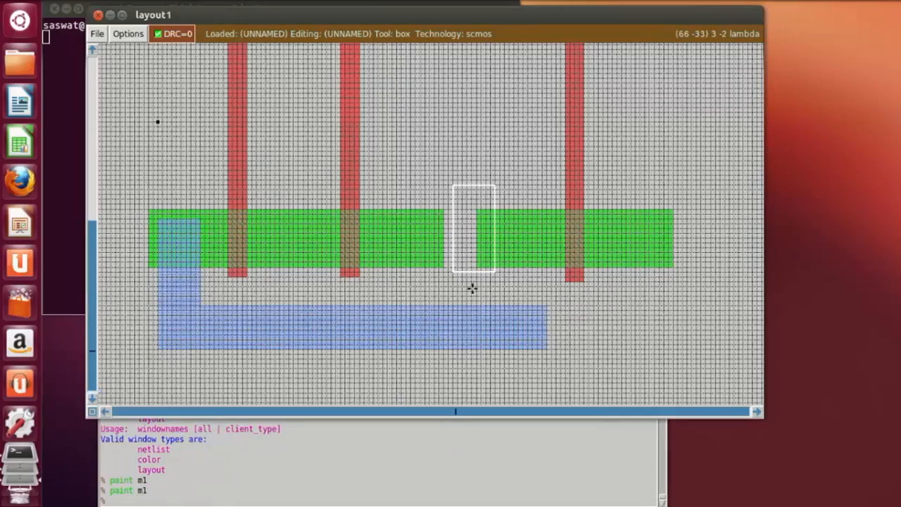
{"action": "left_click", "coordinate": [509, 304]}
{"action": "left_click", "coordinate": [499, 305]}
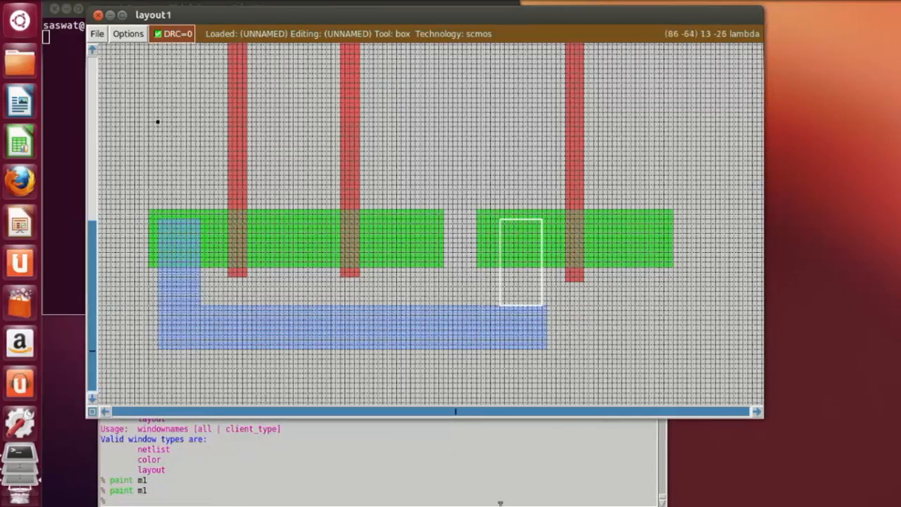
{"action": "left_click", "coordinate": [310, 501]}
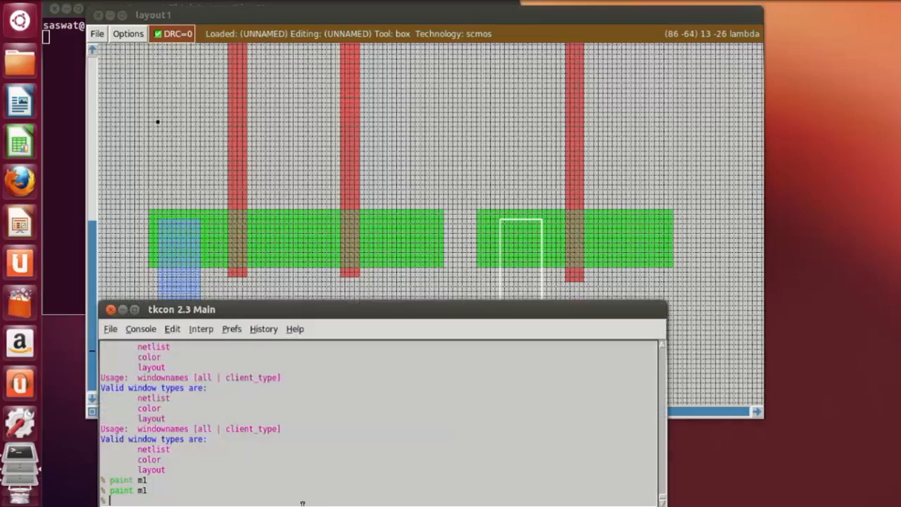
{"action": "type", "text": "paint m1"}
{"action": "key", "text": "Return"}
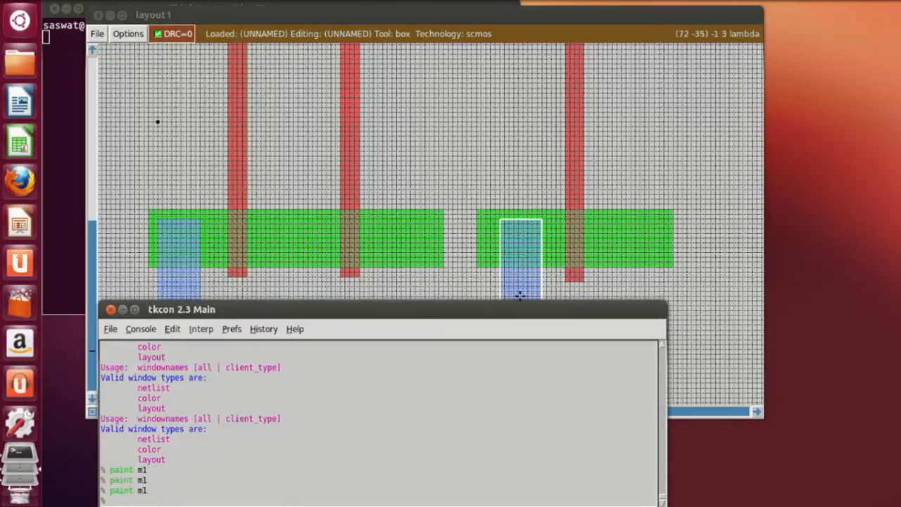
Erase the narrow m1 sliver sticking out at the horizontal strip's right end and move the box clear of the layout.
{"action": "left_click", "coordinate": [643, 258]}
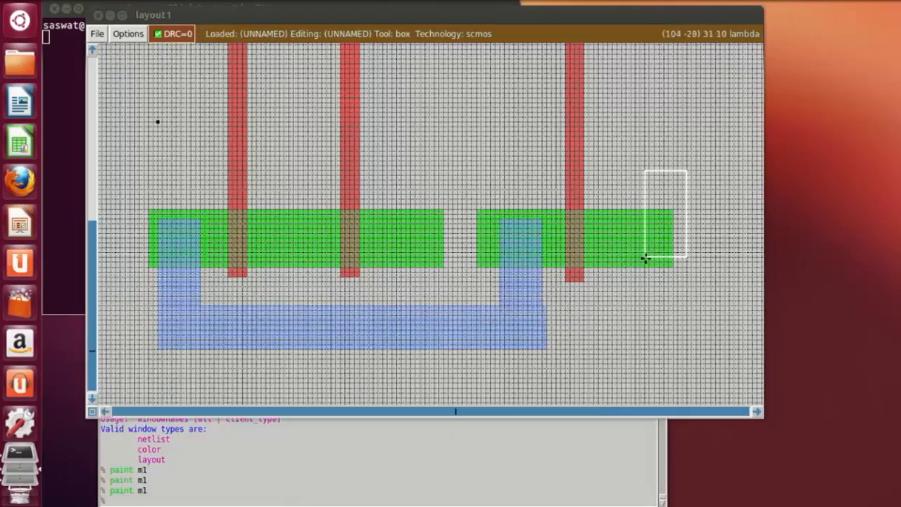
{"action": "left_click", "coordinate": [543, 305]}
{"action": "right_click", "coordinate": [551, 359]}
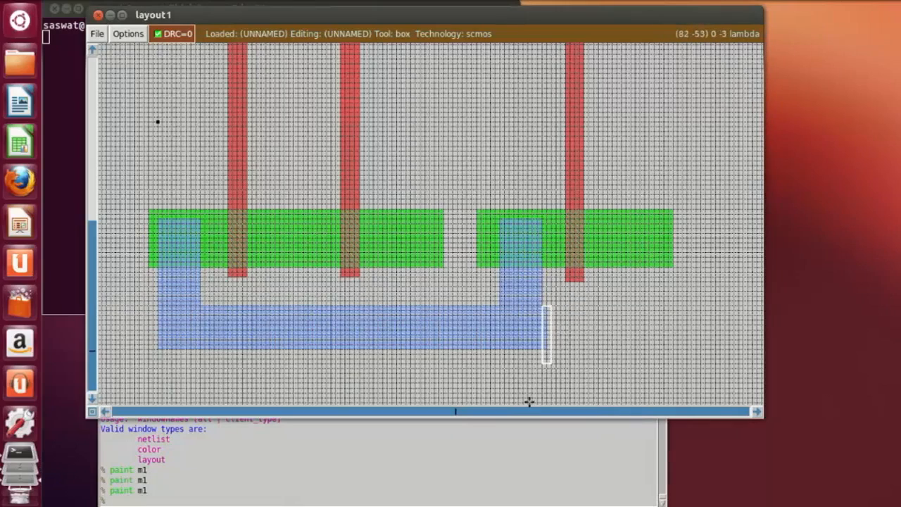
{"action": "left_click", "coordinate": [409, 501]}
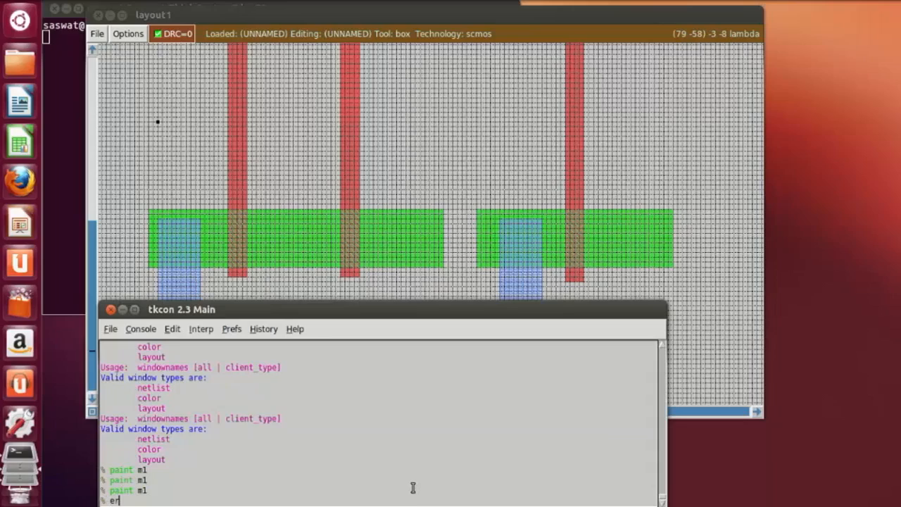
{"action": "type", "text": "erase"}
{"action": "key", "text": "Return"}
{"action": "left_click", "coordinate": [715, 100]}
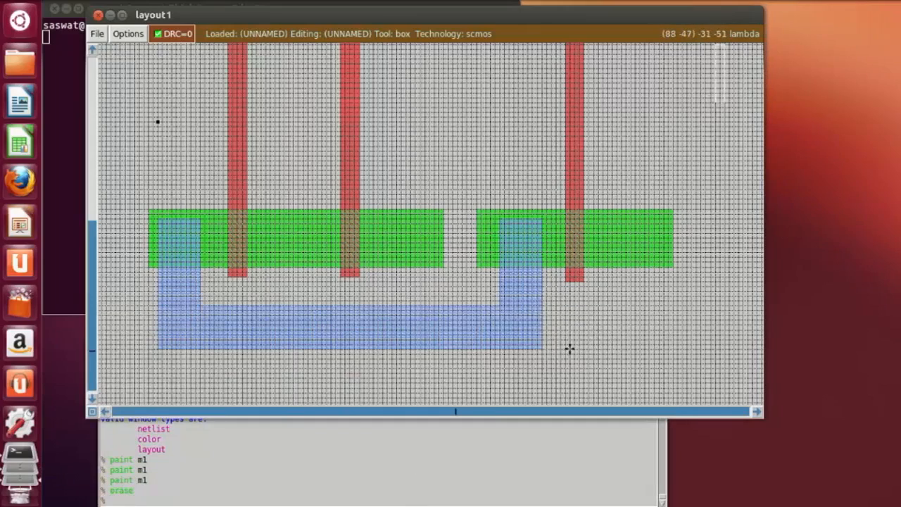
Undo the sliver erasure and the m1 strip painted over the right ndiff piece.
{"action": "scroll", "coordinate": [665, 300], "scroll_direction": "up", "scroll_amount": 2}
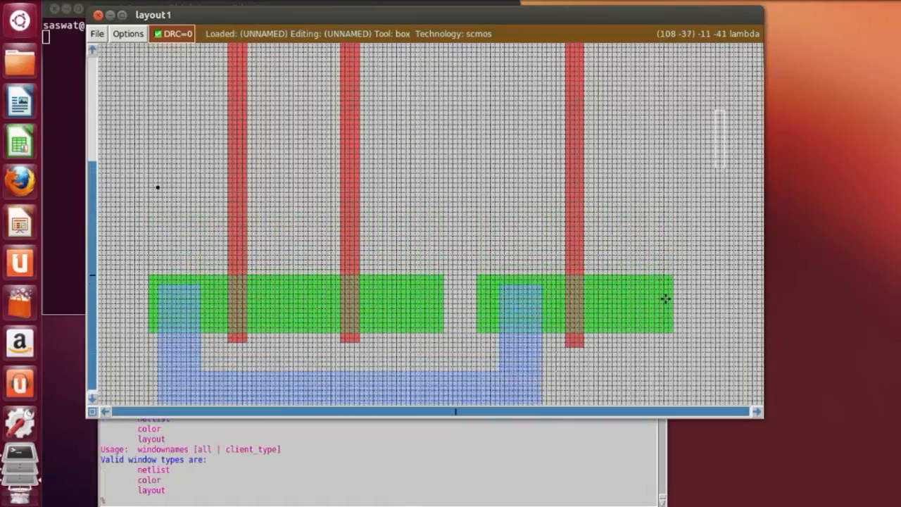
{"action": "scroll", "coordinate": [666, 299], "scroll_direction": "up", "scroll_amount": 2}
{"action": "scroll", "coordinate": [666, 300], "scroll_direction": "down", "scroll_amount": 3}
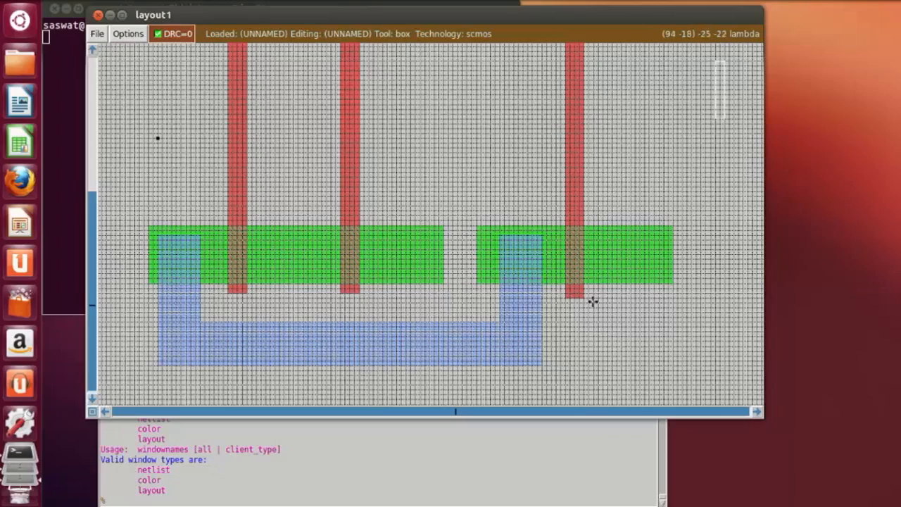
{"action": "left_click", "coordinate": [137, 502]}
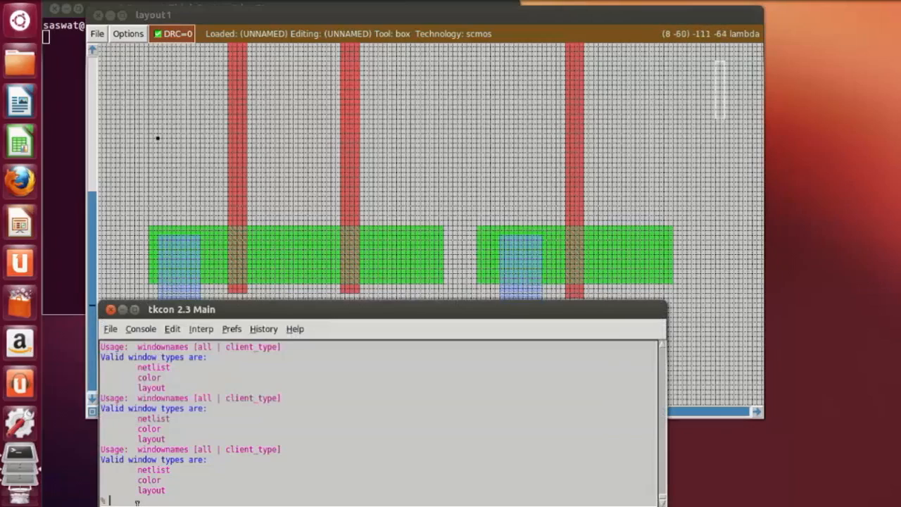
{"action": "type", "text": "undo"}
{"action": "key", "text": "Return"}
{"action": "key", "text": "Up"}
{"action": "key", "text": "Return"}
{"action": "key", "text": "Up"}
{"action": "key", "text": "Return"}
{"action": "key", "text": "Up"}
{"action": "key", "text": "Return"}
{"action": "key", "text": "Up"}
{"action": "key", "text": "Return"}
{"action": "key", "text": "Up"}
{"action": "key", "text": "Return"}
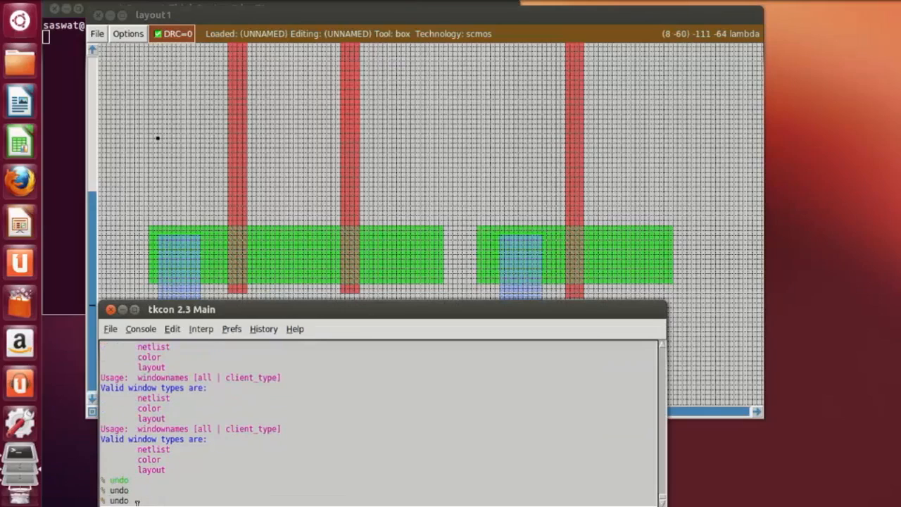
{"action": "key", "text": "Up"}
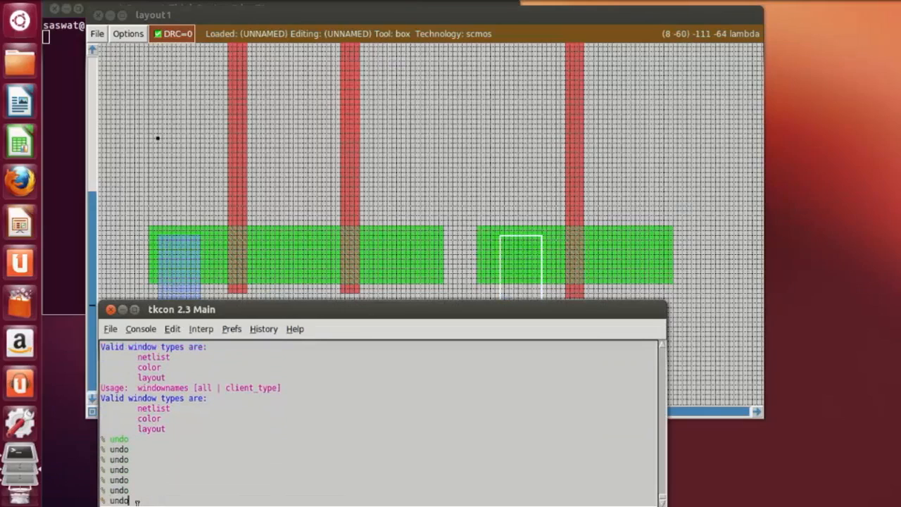
Place a box about 33 by 19 lambda from (57, -55) to (90, -36) over the lower m1 strip's right end and erase its contents.
{"action": "left_click", "coordinate": [444, 155]}
{"action": "scroll", "coordinate": [443, 155], "scroll_direction": "down", "scroll_amount": 2}
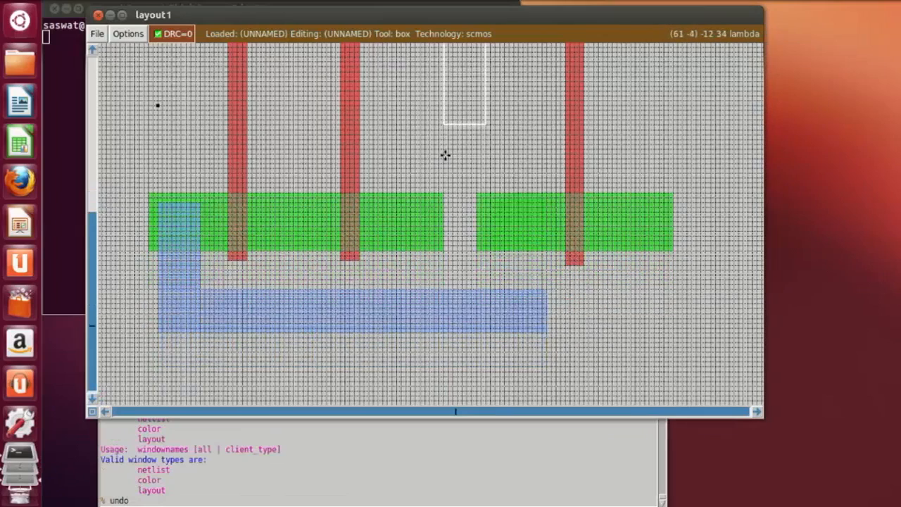
{"action": "scroll", "coordinate": [444, 155], "scroll_direction": "down", "scroll_amount": 1}
{"action": "left_click", "coordinate": [424, 232]}
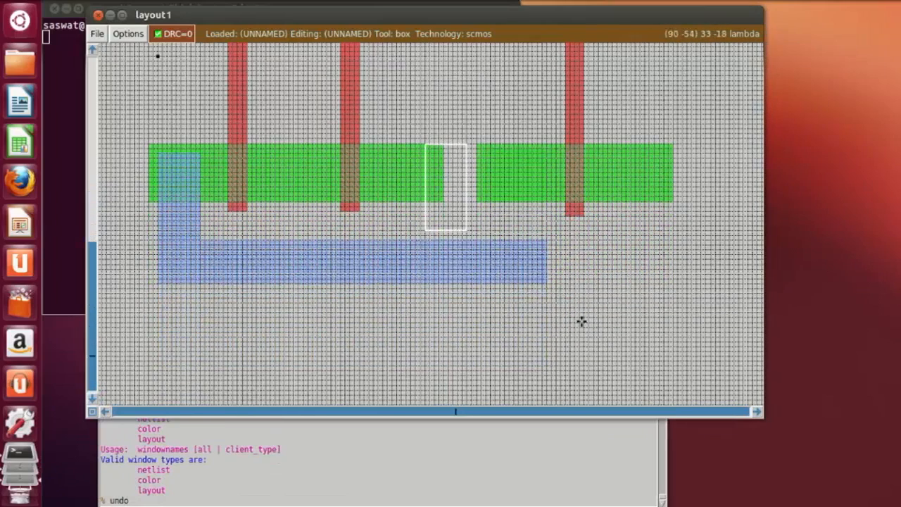
{"action": "right_click", "coordinate": [582, 321]}
{"action": "left_click", "coordinate": [224, 501]}
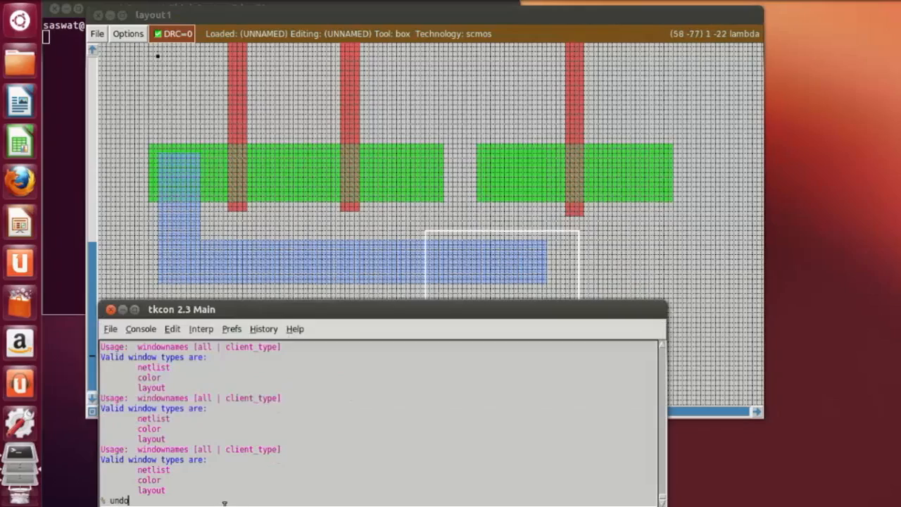
{"action": "key", "text": "BackSpace"}
{"action": "key", "text": "BackSpace"}
{"action": "key", "text": "BackSpace"}
{"action": "type", "text": "erase"}
{"action": "key", "text": "Return"}
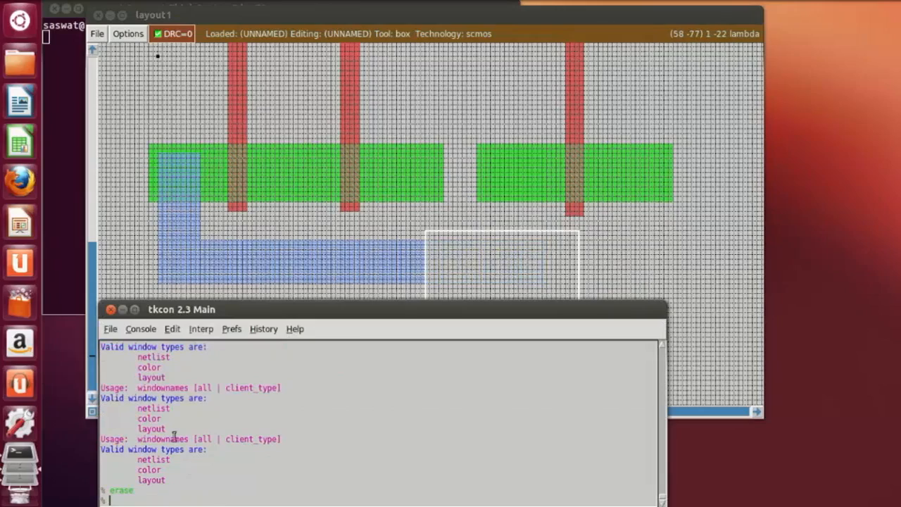
Place a box about 9 by 19 lambda over the left ndiff piece's right part, lower-left corner at (48, -38), and paint it m1.
{"action": "left_click", "coordinate": [523, 258]}
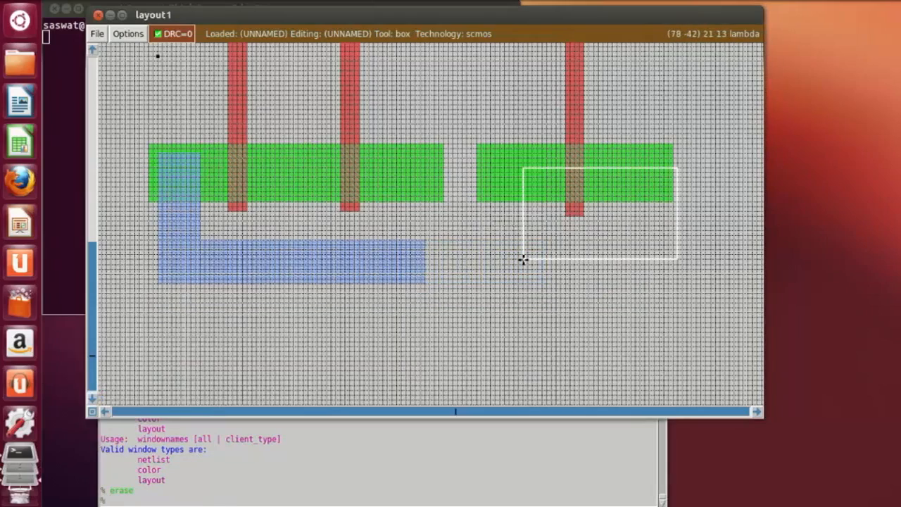
{"action": "left_click", "coordinate": [383, 241]}
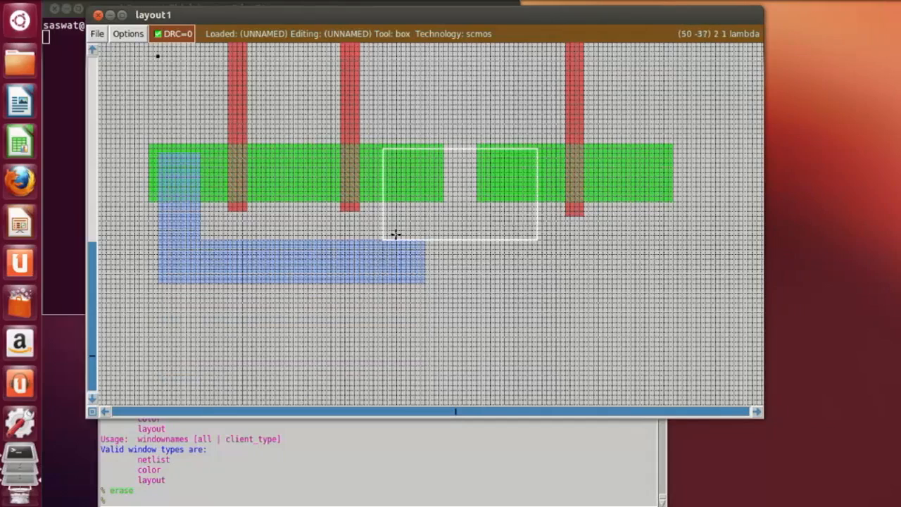
{"action": "right_click", "coordinate": [423, 158]}
{"action": "right_click", "coordinate": [427, 155]}
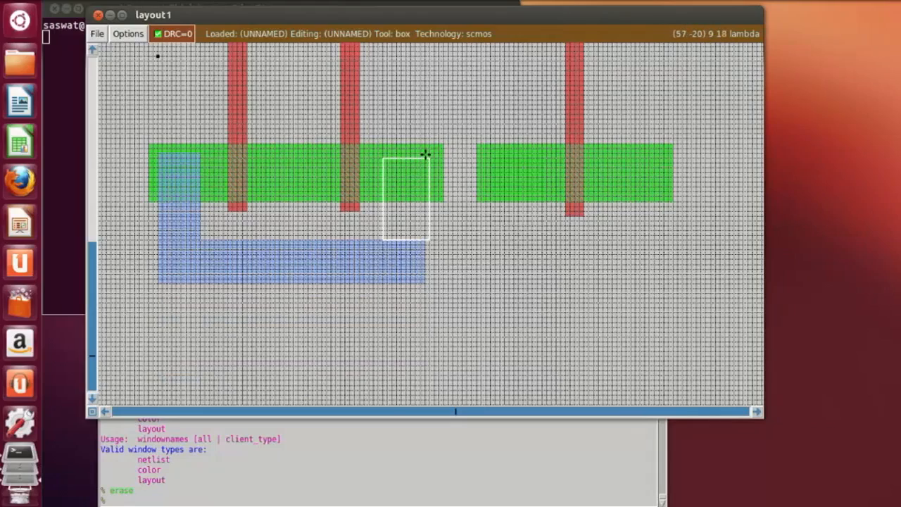
{"action": "right_click", "coordinate": [422, 155]}
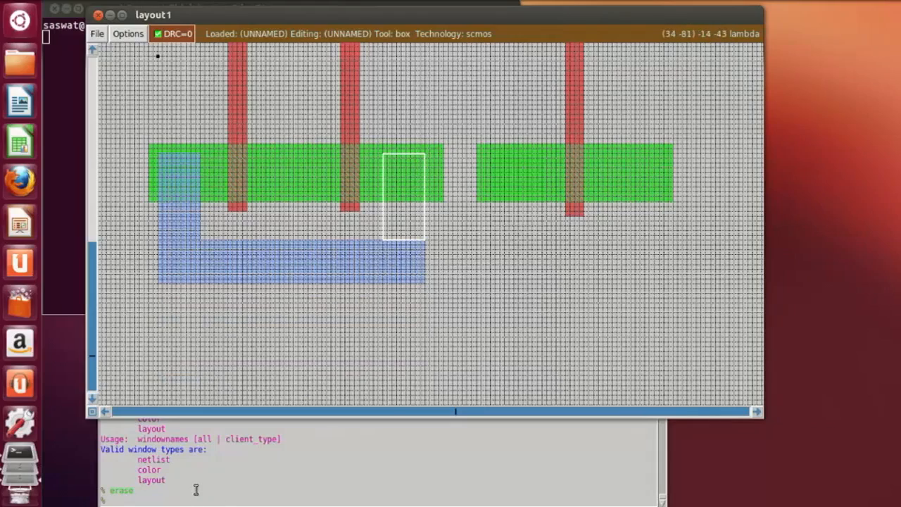
{"action": "left_click", "coordinate": [167, 503]}
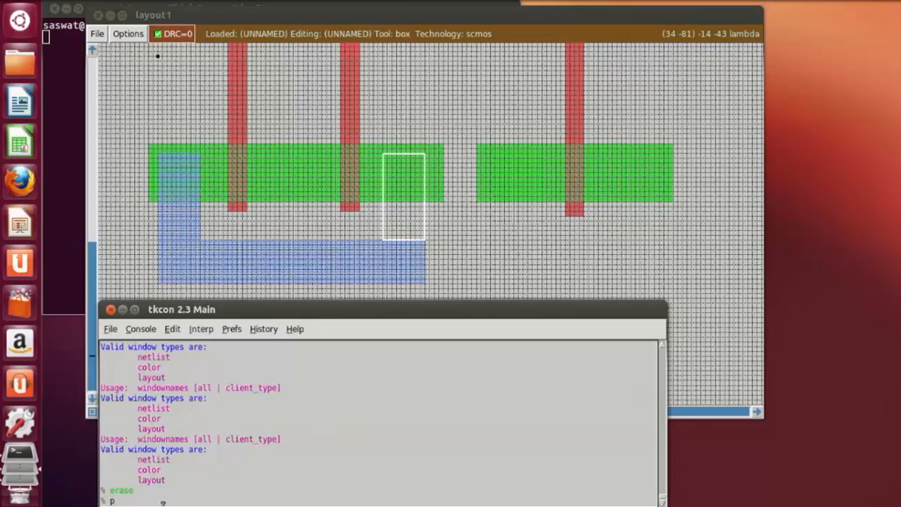
{"action": "type", "text": "painn"}
{"action": "key", "text": "BackSpace"}
{"action": "type", "text": "t m1"}
{"action": "key", "text": "Return"}
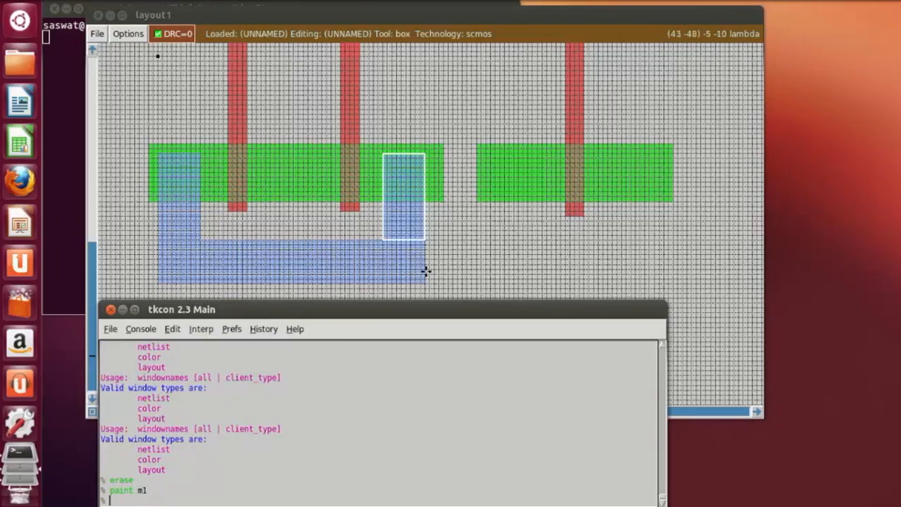
Place a box about 10 by 29 lambda between the two left poly gates, lower-left corner at (23, -28), and paint it m1.
{"action": "left_click", "coordinate": [491, 268]}
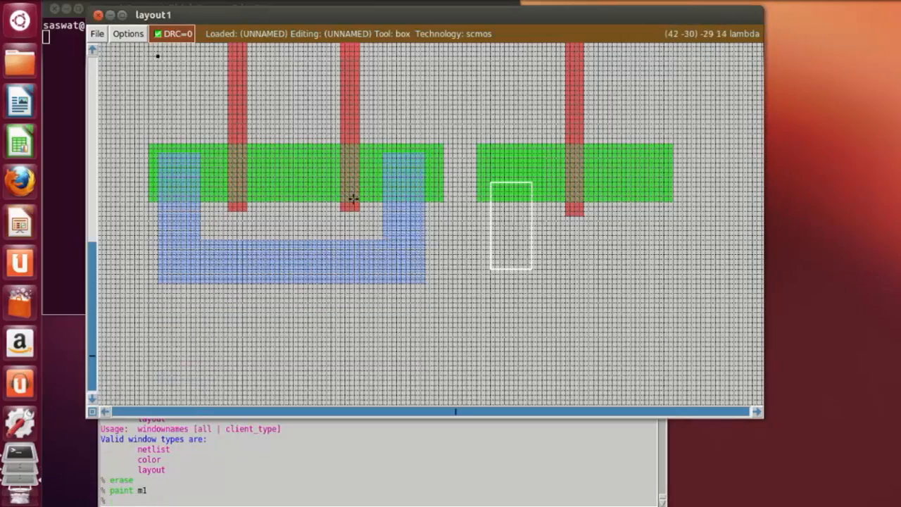
{"action": "left_click", "coordinate": [289, 173]}
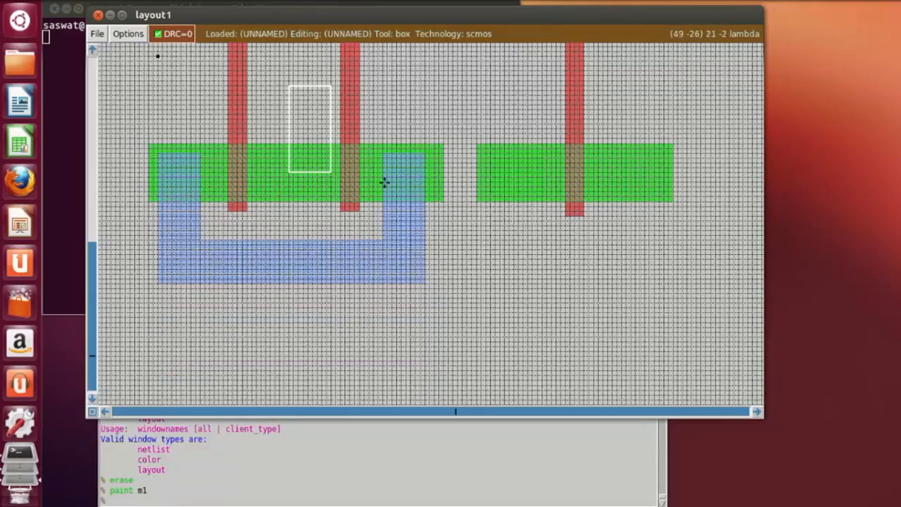
{"action": "left_click", "coordinate": [283, 190]}
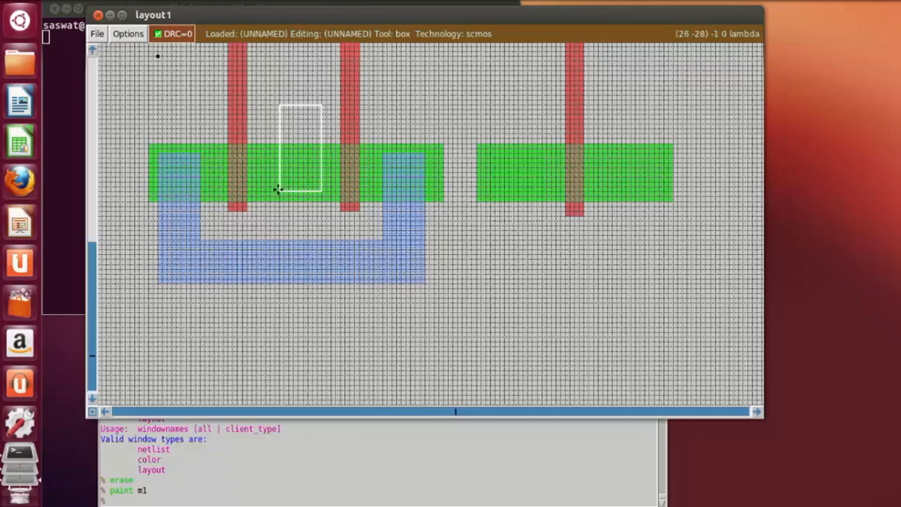
{"action": "left_click", "coordinate": [274, 182]}
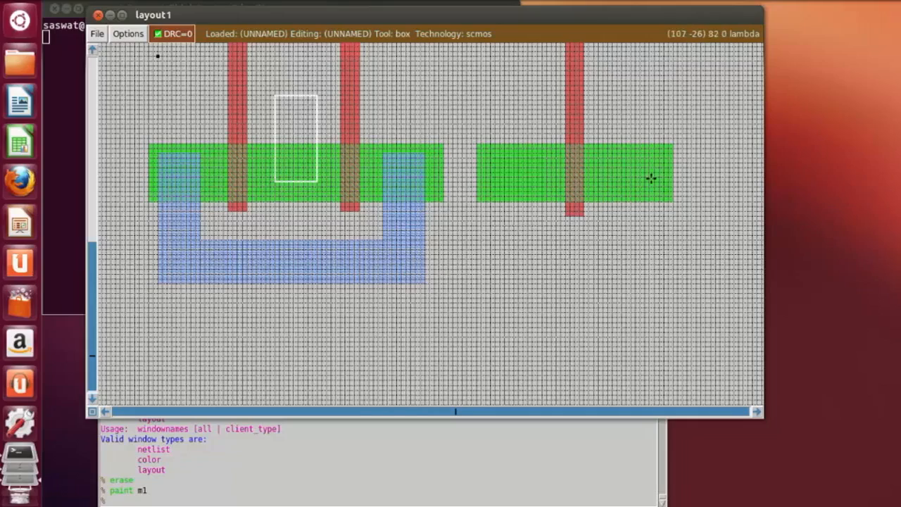
{"action": "left_click", "coordinate": [266, 191]}
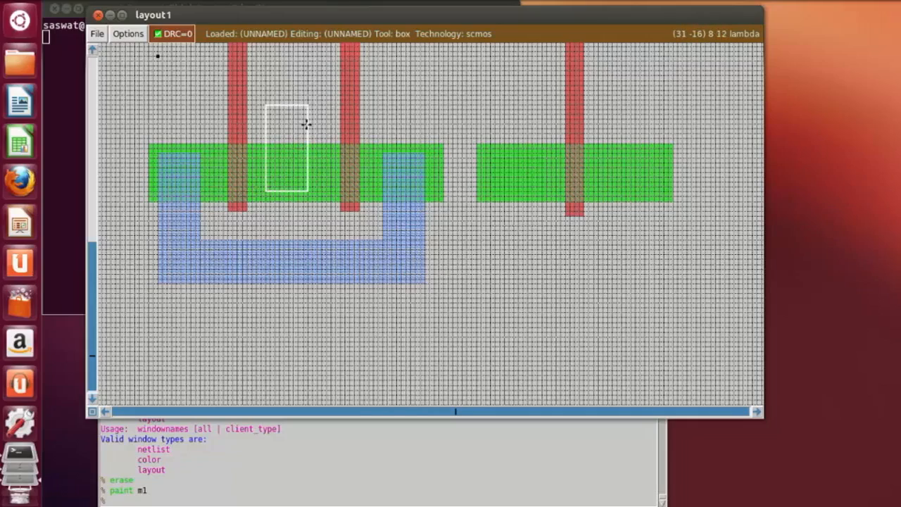
{"action": "right_click", "coordinate": [313, 75]}
{"action": "right_click", "coordinate": [312, 56]}
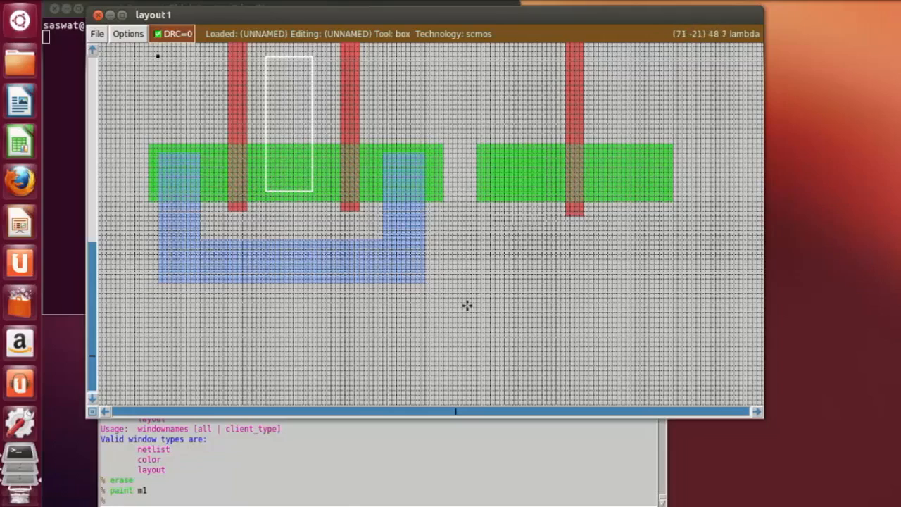
{"action": "left_click", "coordinate": [322, 503]}
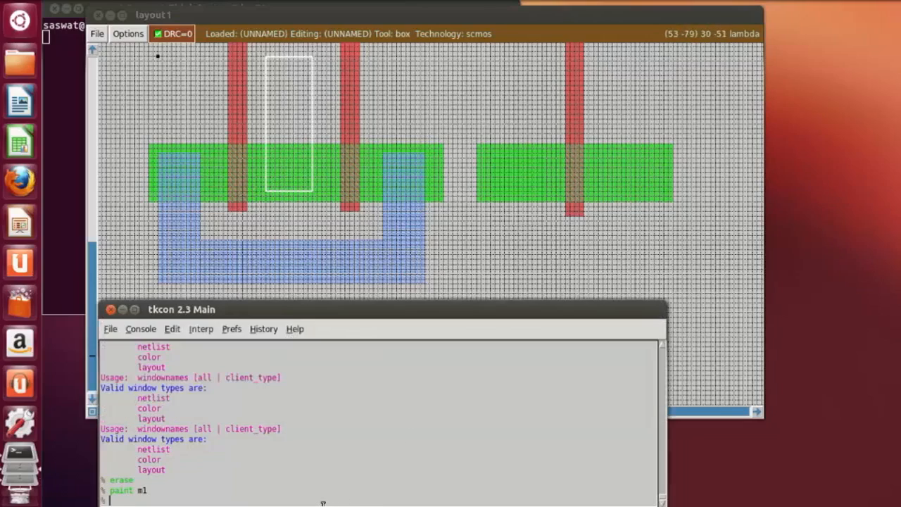
{"action": "type", "text": "paint m1"}
{"action": "key", "text": "Return"}
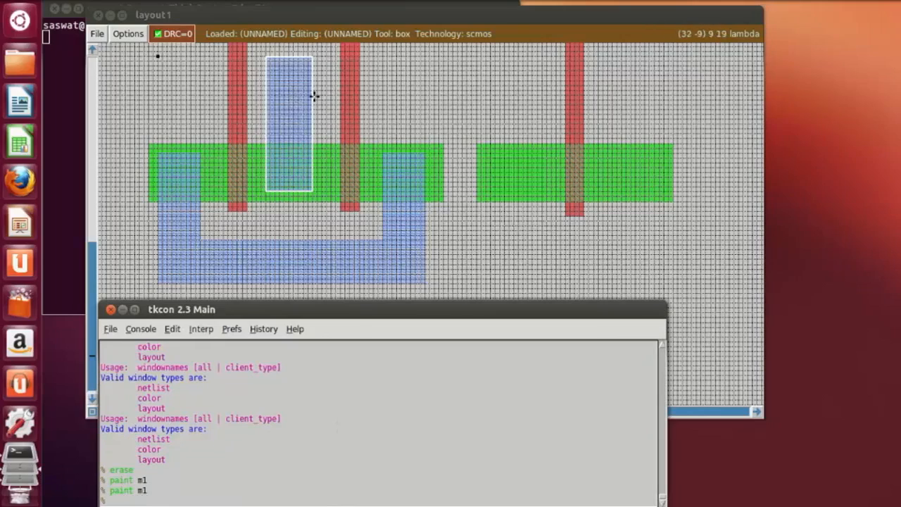
Move the same box over the right ndiff piece, left of its poly gate and level with the previous m1 strip, and paint it m1.
{"action": "left_click", "coordinate": [501, 191]}
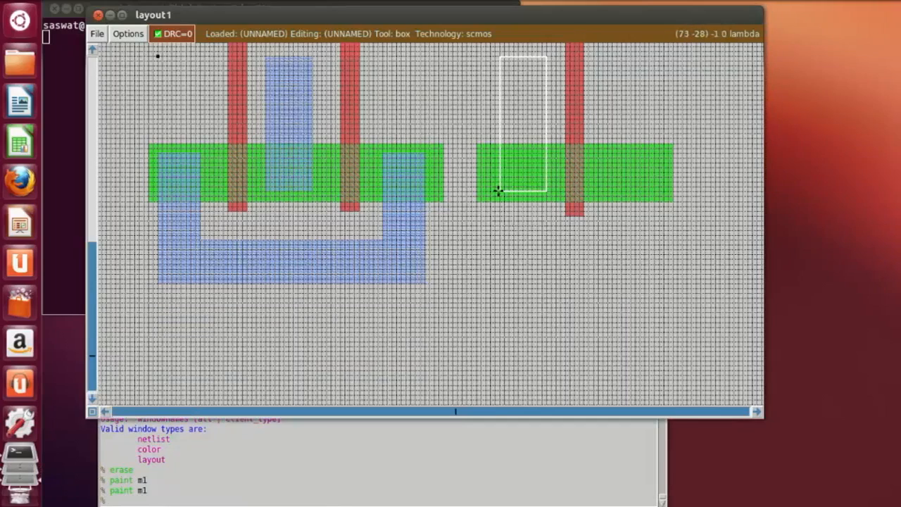
{"action": "left_click", "coordinate": [206, 503]}
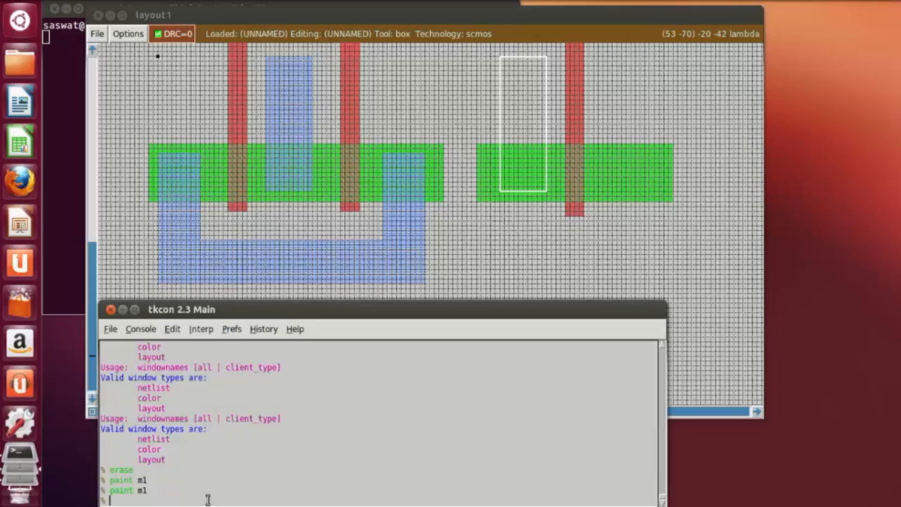
{"action": "type", "text": "paint m1"}
{"action": "key", "text": "Return"}
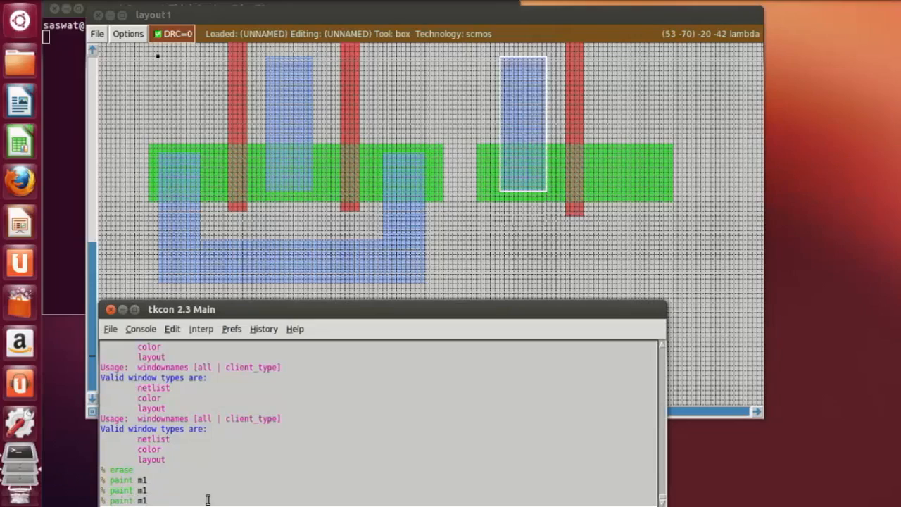
Join the upper ends of the two vertical m1 strips with a box about 40 by 10 lambda from (33, -10) to (73, 0), painted m1.
{"action": "left_click", "coordinate": [313, 104]}
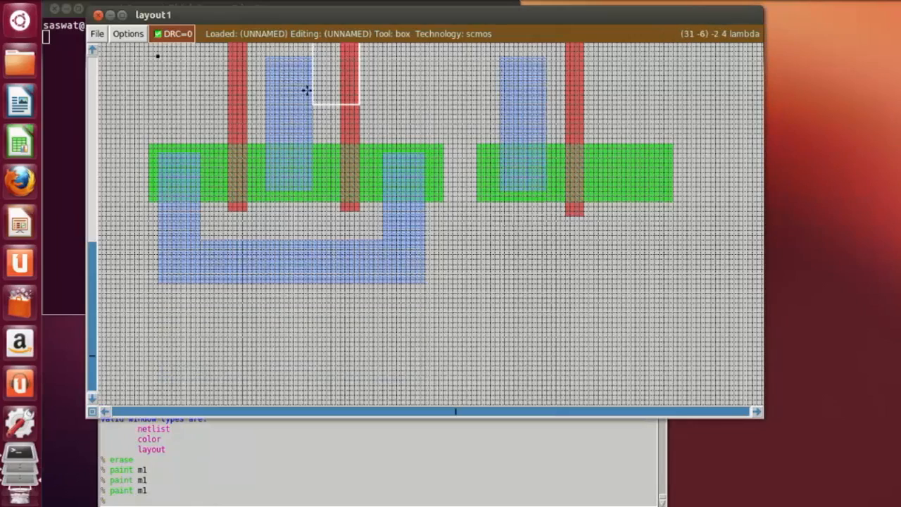
{"action": "right_click", "coordinate": [499, 59]}
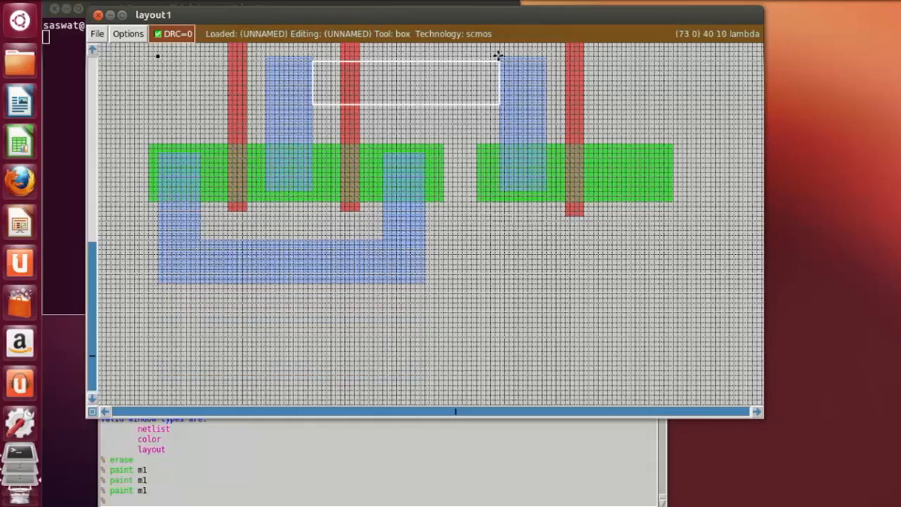
{"action": "right_click", "coordinate": [498, 57]}
{"action": "left_click", "coordinate": [145, 502]}
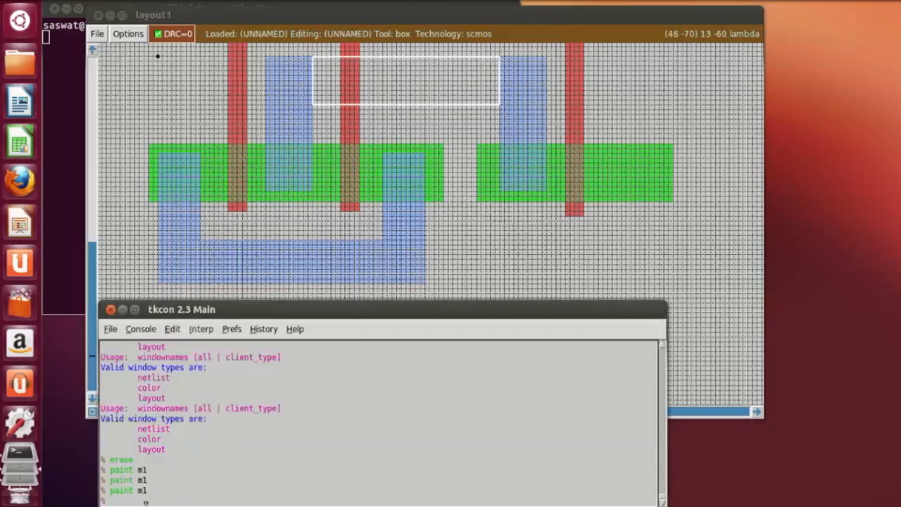
{"action": "type", "text": "paint m1"}
{"action": "key", "text": "Return"}
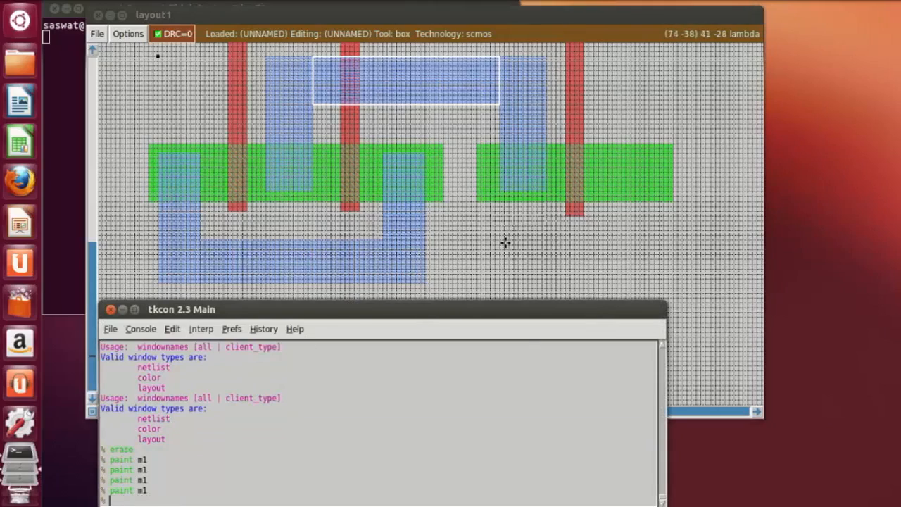
Erase a gap about 10 by 25 lambda through the p-diffusion and n-well between the second and third gates, lower-left corner at (59, 26).
{"action": "left_click", "coordinate": [537, 266]}
{"action": "scroll", "coordinate": [509, 321], "scroll_direction": "up", "scroll_amount": 2}
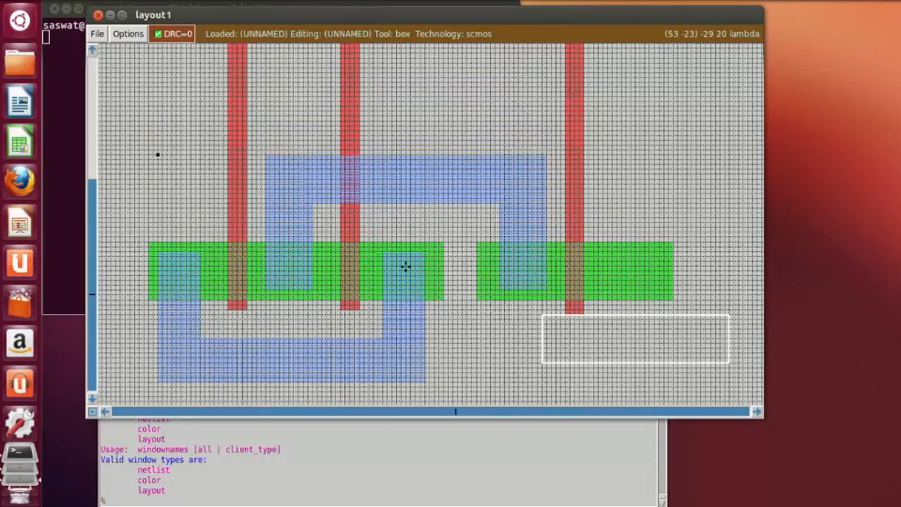
{"action": "scroll", "coordinate": [521, 264], "scroll_direction": "up", "scroll_amount": 2}
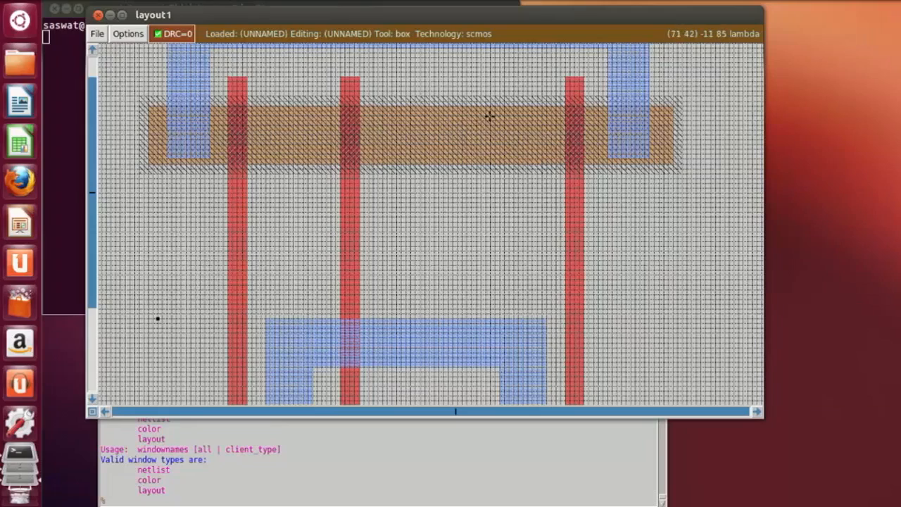
{"action": "left_click", "coordinate": [411, 78]}
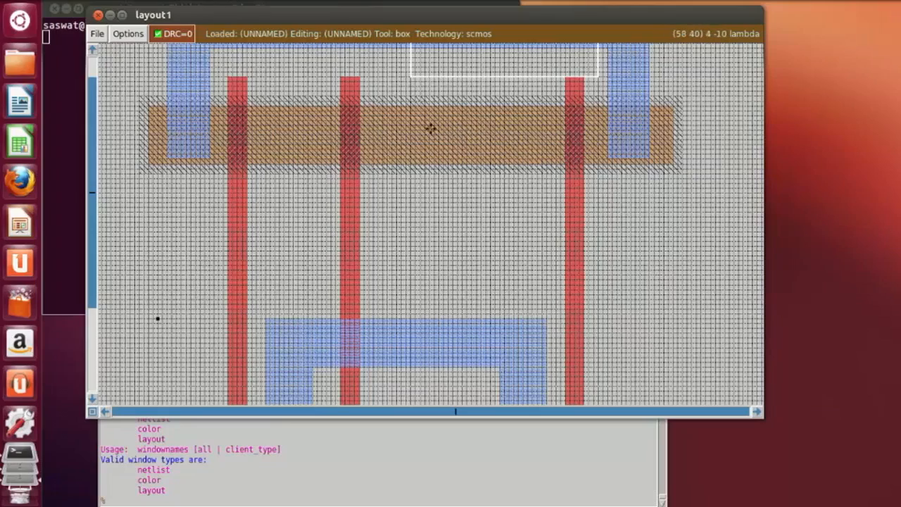
{"action": "left_click", "coordinate": [429, 75]}
{"action": "right_click", "coordinate": [470, 192]}
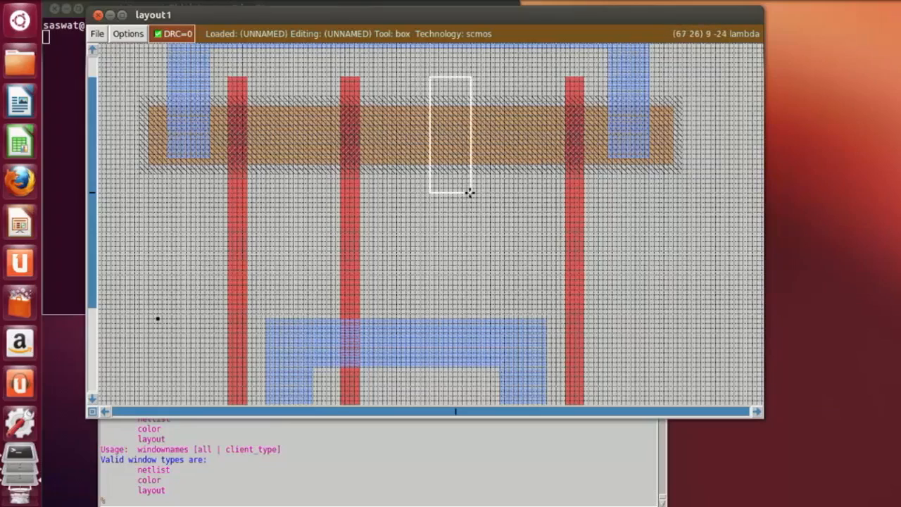
{"action": "right_click", "coordinate": [477, 75]}
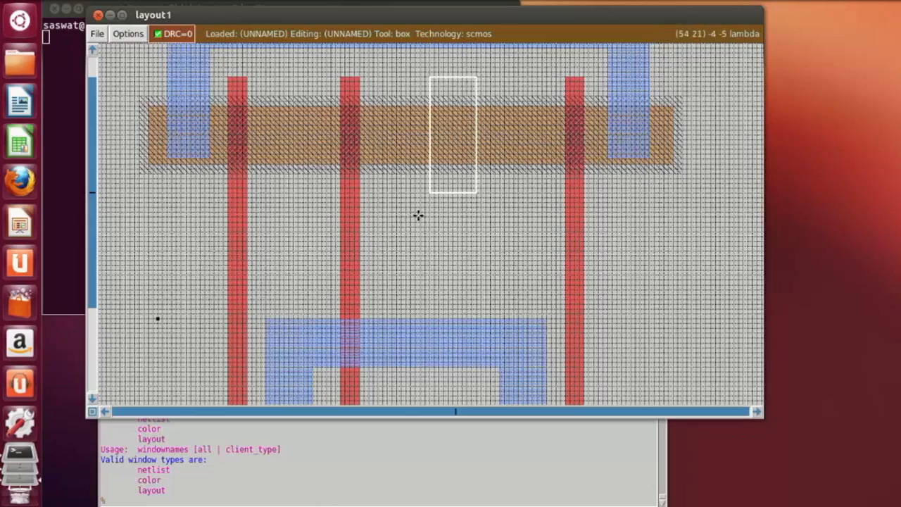
{"action": "left_click", "coordinate": [433, 196]}
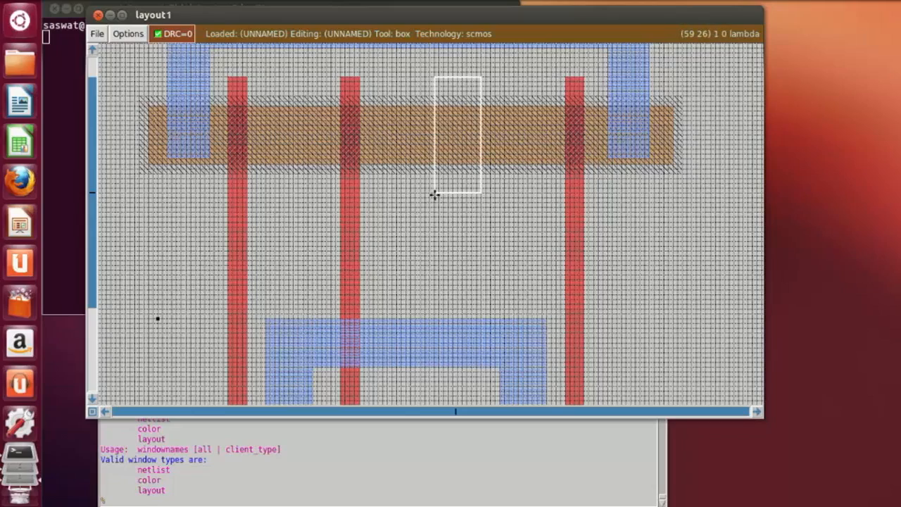
{"action": "left_click", "coordinate": [179, 501]}
{"action": "type", "text": "er"}
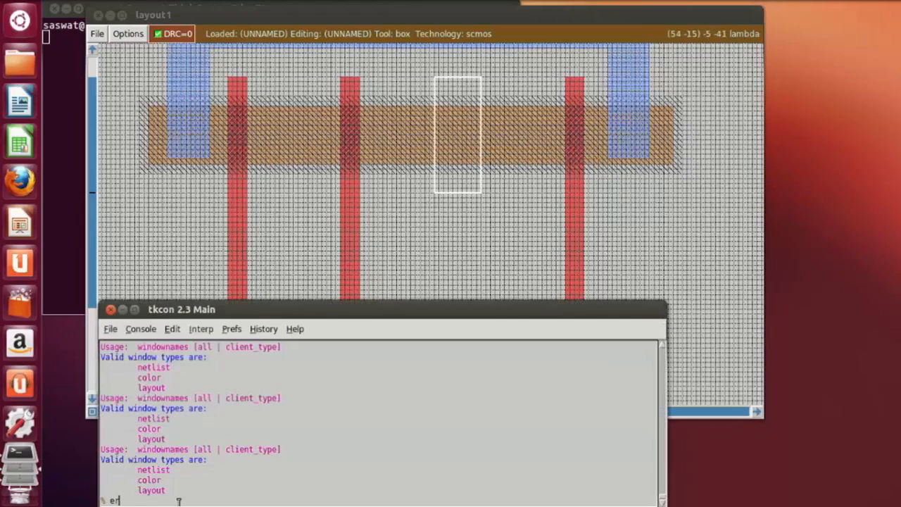
{"action": "type", "text": "ase"}
{"action": "key", "text": "Return"}
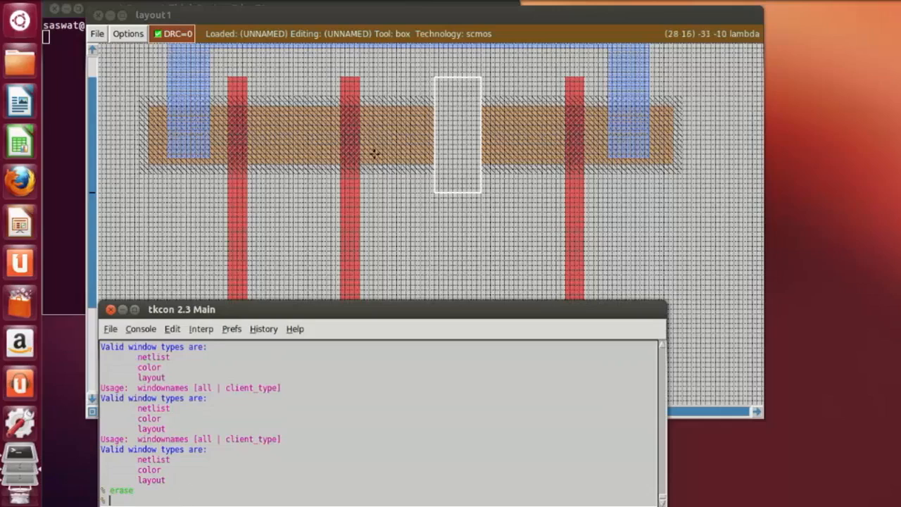
Place a box about 3 by 18 lambda at (59, 30) along the left p-diffusion piece's cut edge and paint it nwell.
{"action": "left_click", "coordinate": [434, 228]}
{"action": "left_click", "coordinate": [434, 174]}
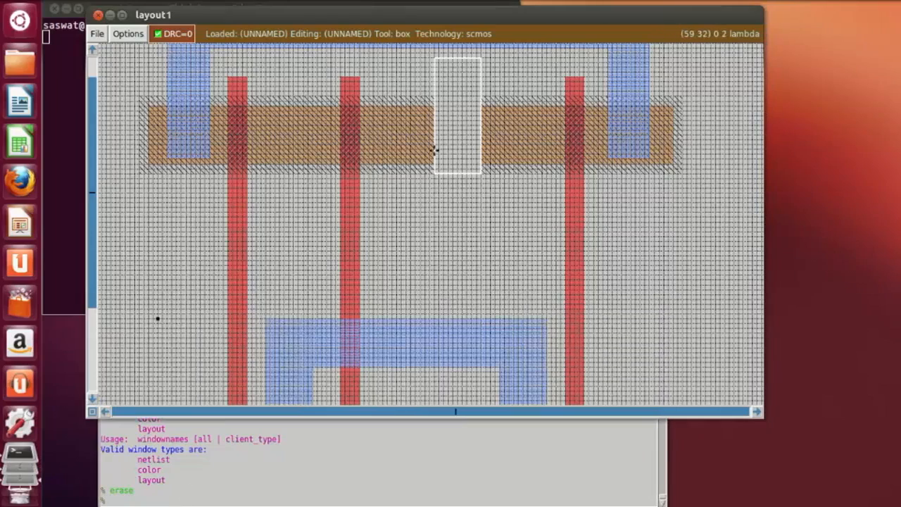
{"action": "right_click", "coordinate": [446, 90]}
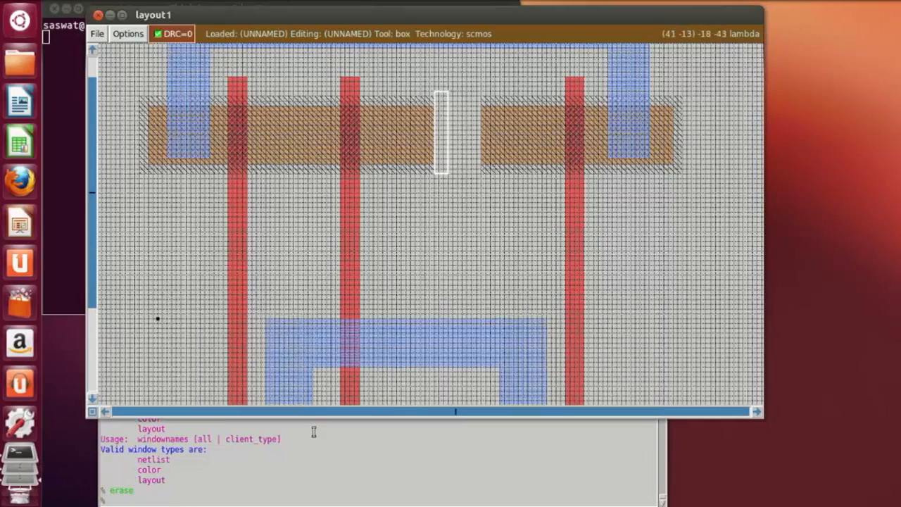
{"action": "left_click", "coordinate": [241, 503]}
{"action": "type", "text": "pai"}
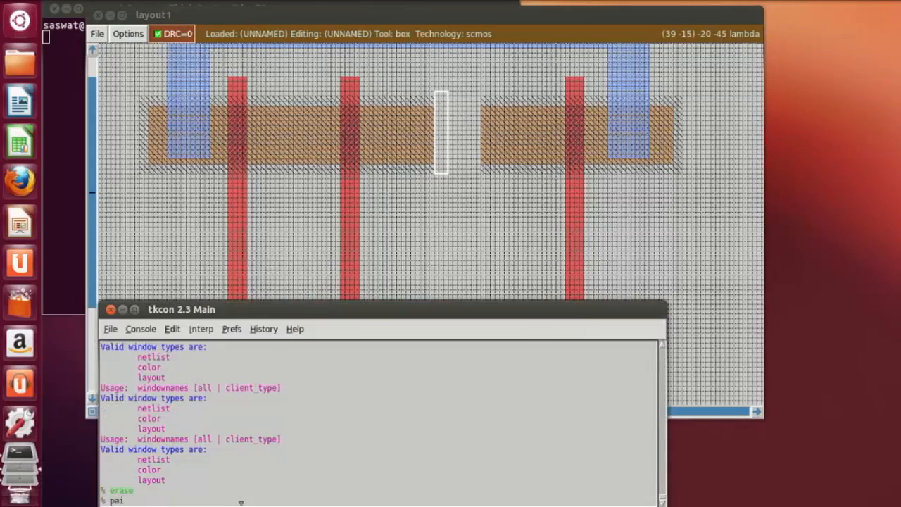
{"action": "type", "text": "nt nwell"}
{"action": "key", "text": "Return"}
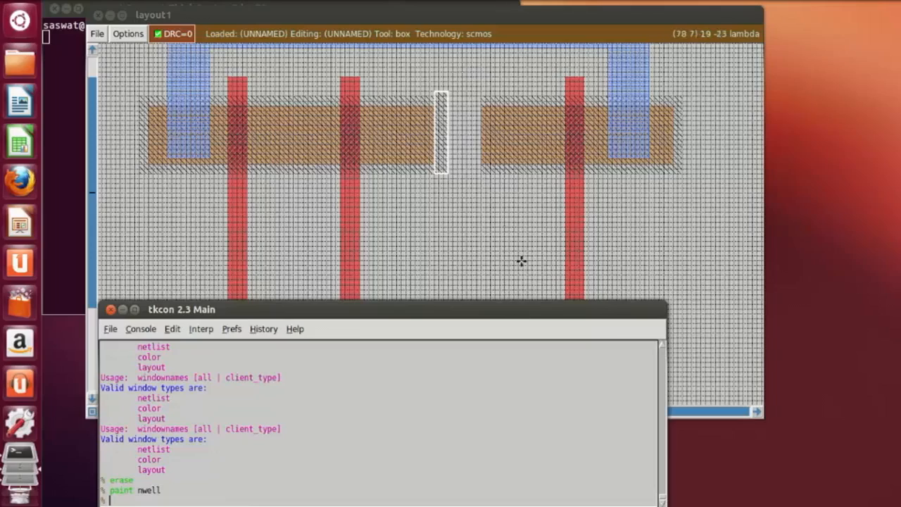
Move the same box to (66, 30), along the right p-diffusion piece's cut edge, and paint it nwell.
{"action": "left_click", "coordinate": [472, 170]}
{"action": "left_click", "coordinate": [466, 174]}
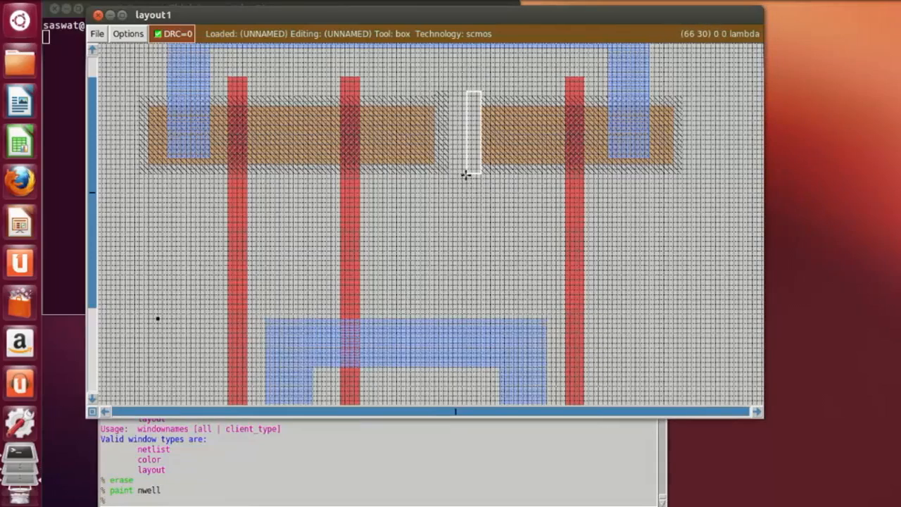
{"action": "left_click", "coordinate": [446, 439]}
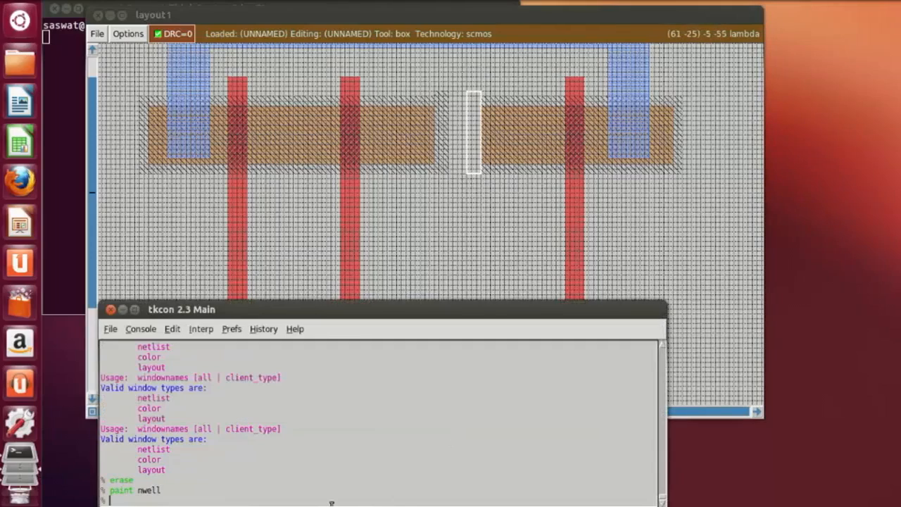
{"action": "type", "text": "paint nwell"}
{"action": "key", "text": "Return"}
Place a box about 9 by 30 lambda at (46, 13), from below the left p-diffusion piece up into it beside the second gate, and paint it m1.
{"action": "left_click", "coordinate": [677, 284]}
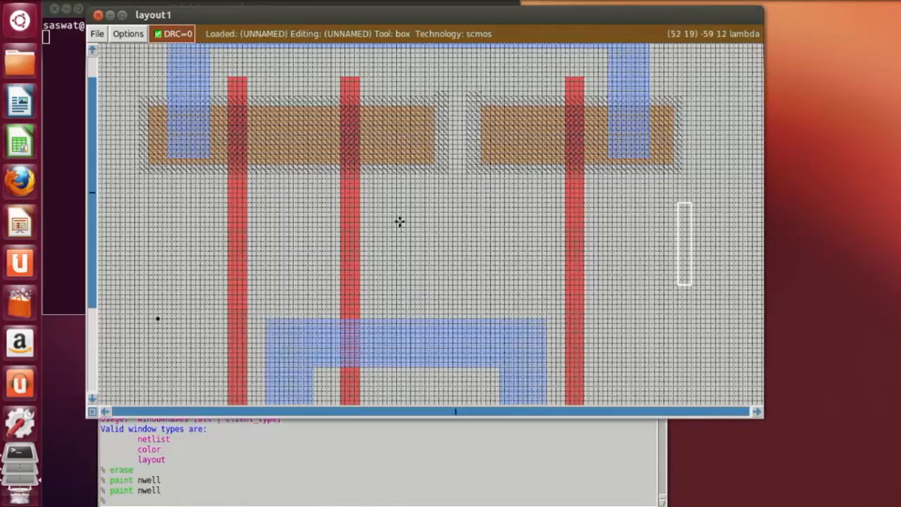
{"action": "left_click", "coordinate": [382, 117]}
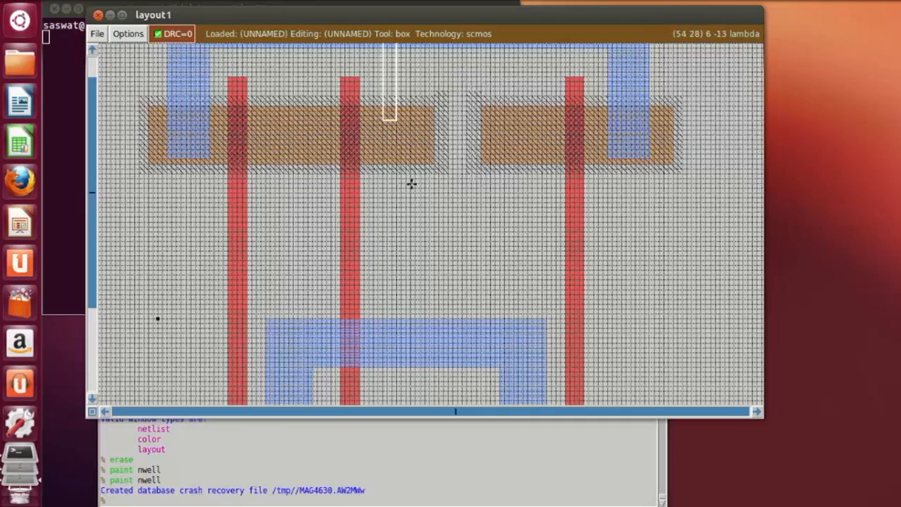
{"action": "left_click", "coordinate": [388, 116]}
{"action": "right_click", "coordinate": [416, 235]}
{"action": "left_click", "coordinate": [373, 253]}
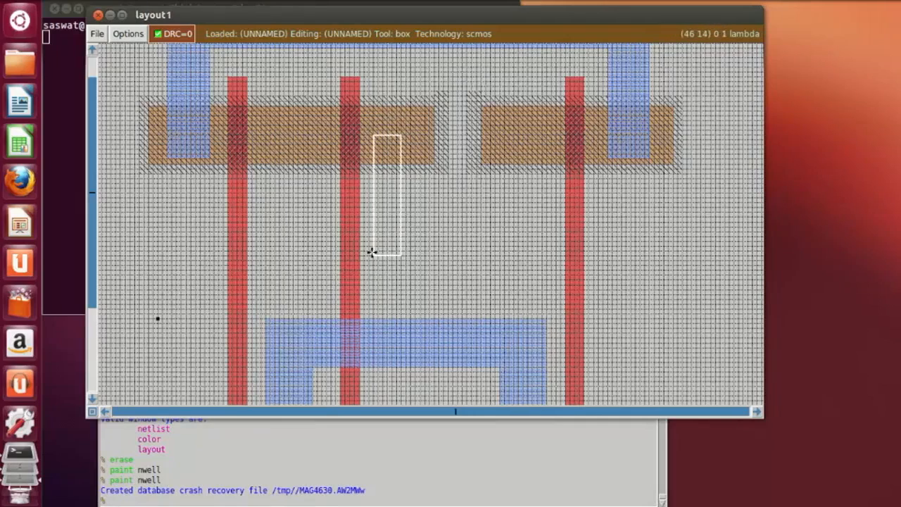
{"action": "scroll", "coordinate": [446, 342], "scroll_direction": "down", "scroll_amount": 2}
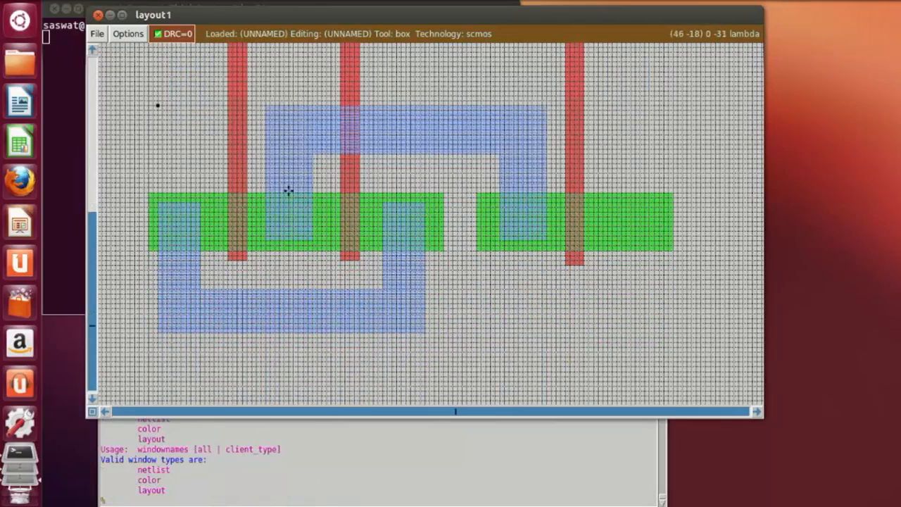
{"action": "scroll", "coordinate": [258, 266], "scroll_direction": "up", "scroll_amount": 3}
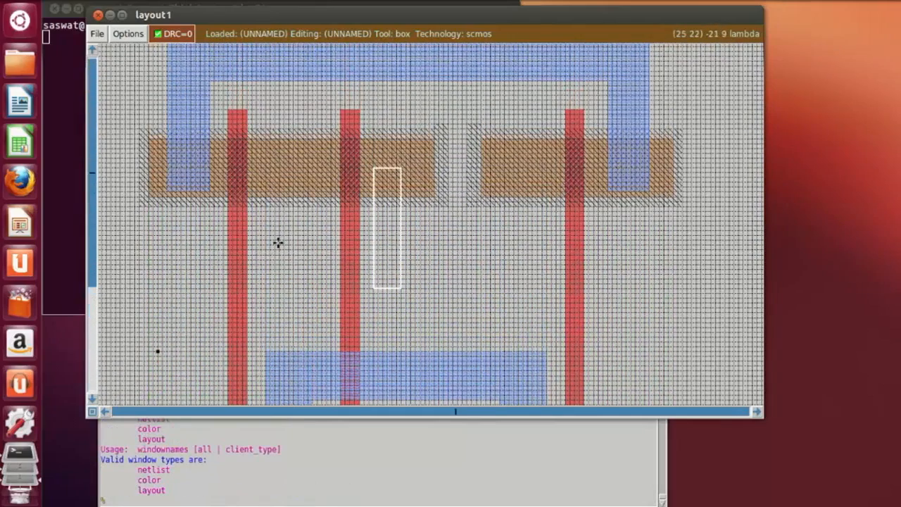
{"action": "right_click", "coordinate": [415, 152]}
{"action": "right_click", "coordinate": [417, 147]}
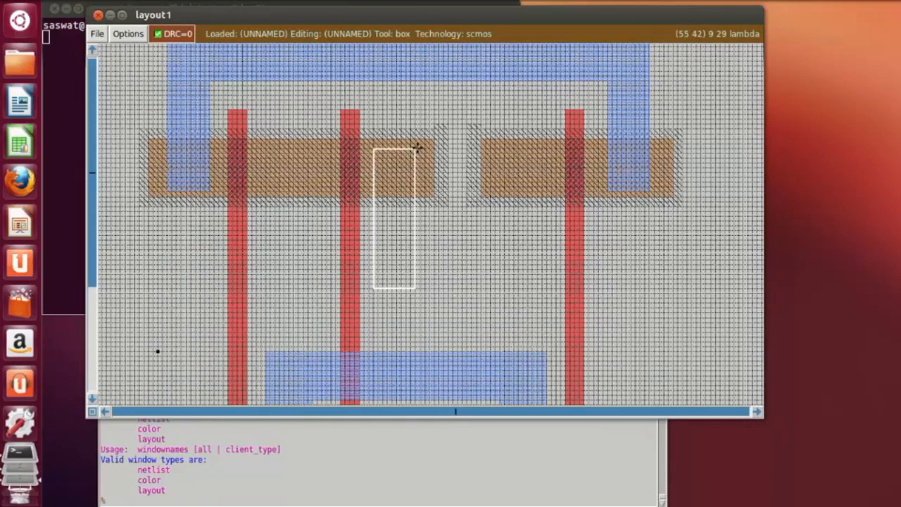
{"action": "left_click", "coordinate": [322, 501]}
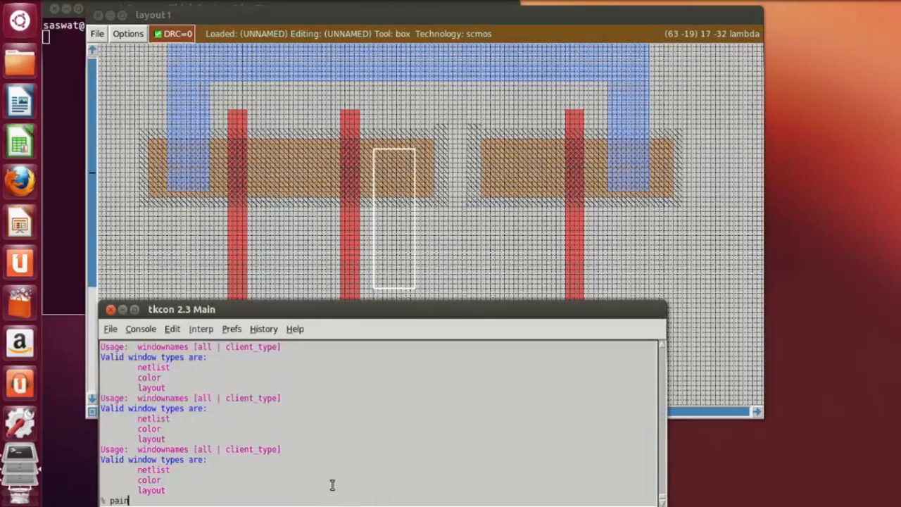
{"action": "type", "text": "paint m1"}
{"action": "key", "text": "Return"}
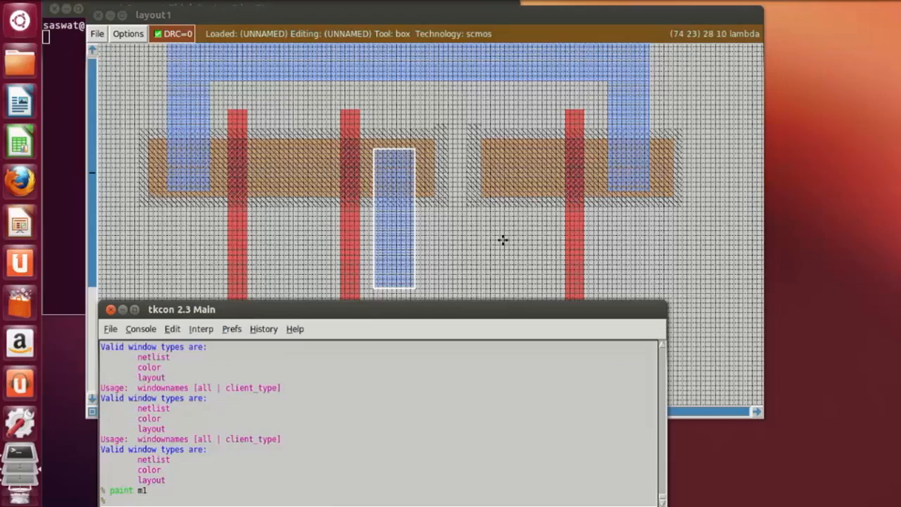
Move the same box to (73, 13), over the right p-diffusion piece and left of the third gate, and paint it m1.
{"action": "left_click", "coordinate": [512, 277]}
{"action": "left_click", "coordinate": [499, 280]}
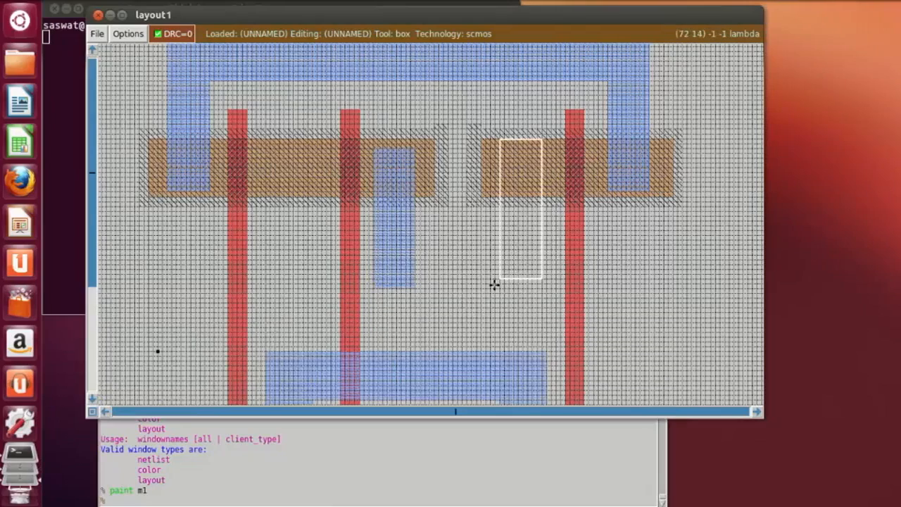
{"action": "left_click", "coordinate": [494, 287]}
{"action": "left_click", "coordinate": [498, 288]}
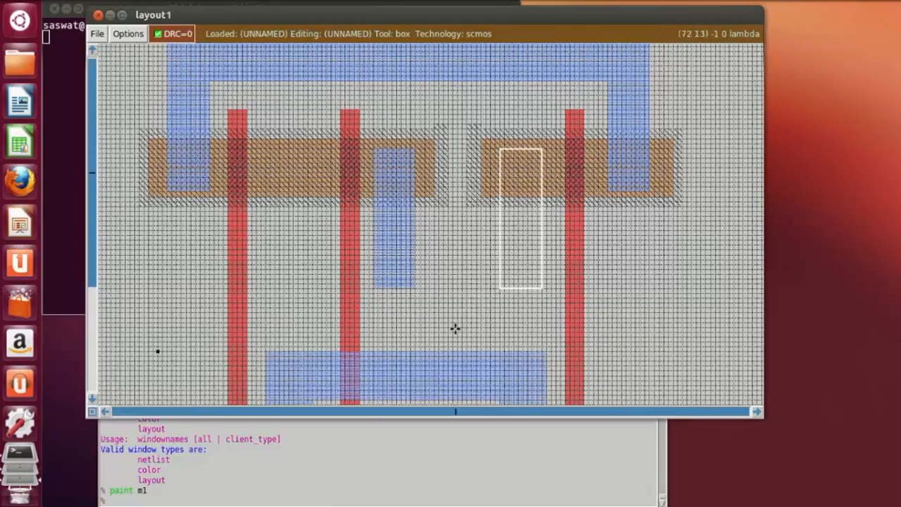
{"action": "left_click", "coordinate": [268, 500]}
{"action": "type", "text": "pa"}
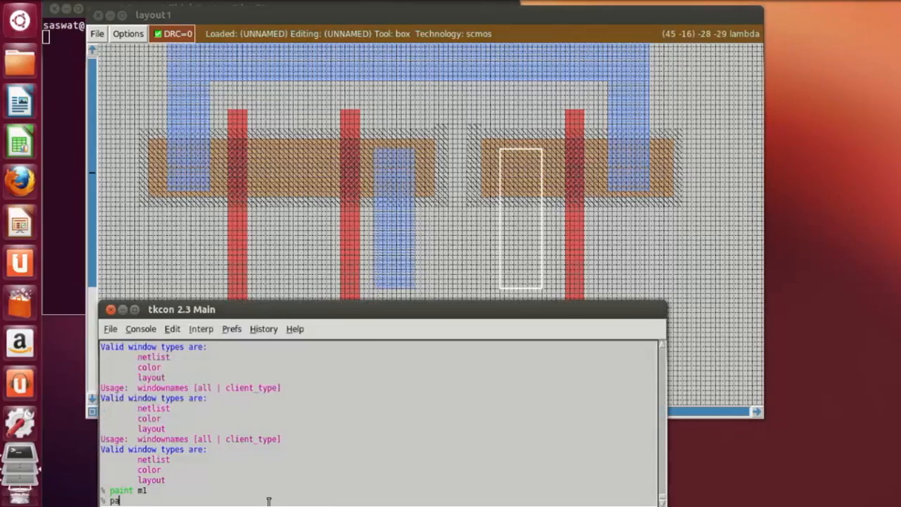
{"action": "type", "text": "int m1"}
{"action": "key", "text": "Return"}
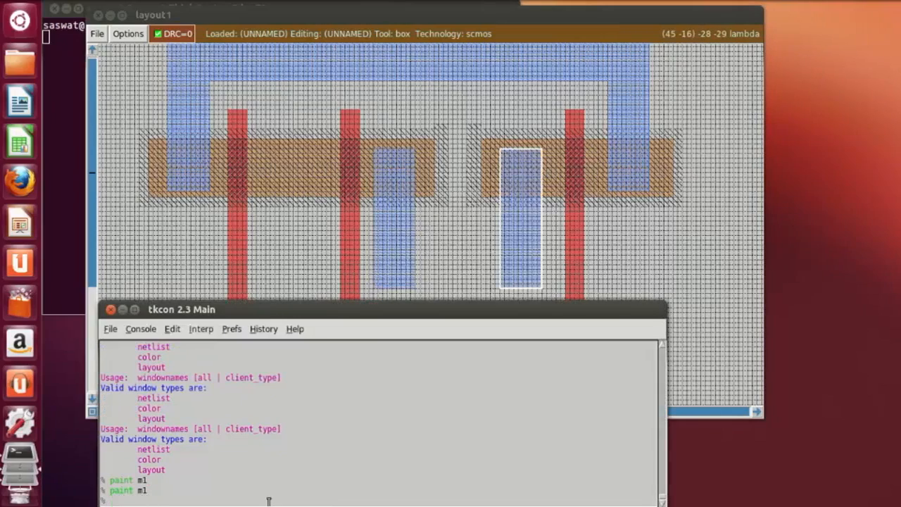
Join the lower ends of the two new vertical m1 strips with a box about 19 by 8 lambda at (54, 13), painted m1.
{"action": "left_click", "coordinate": [410, 287]}
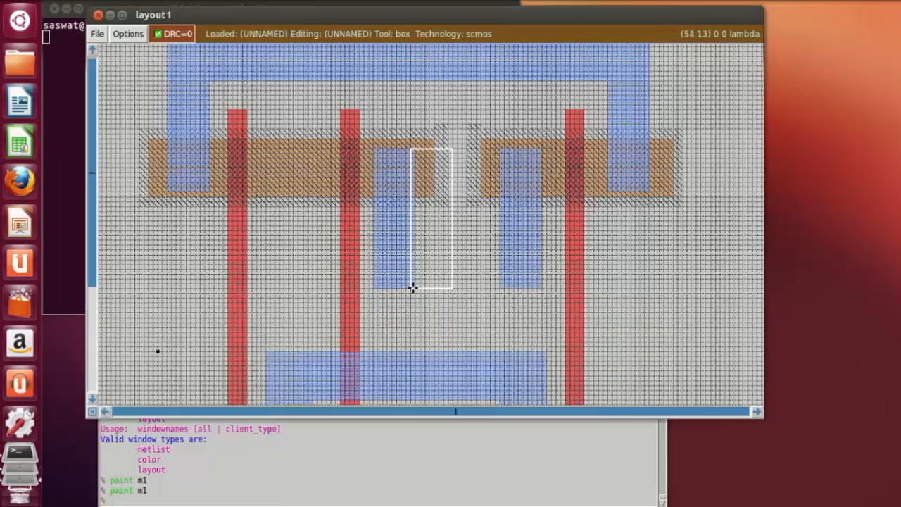
{"action": "right_click", "coordinate": [495, 240]}
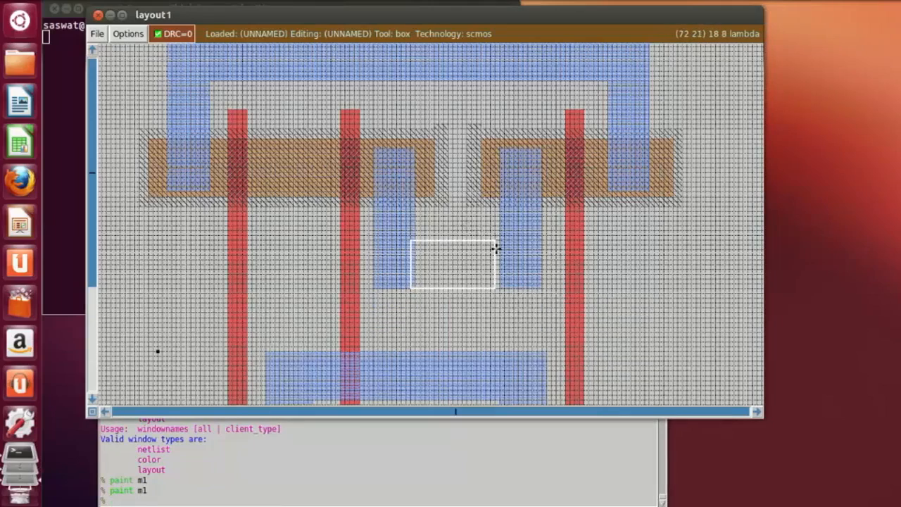
{"action": "right_click", "coordinate": [497, 251]}
{"action": "right_click", "coordinate": [500, 251]}
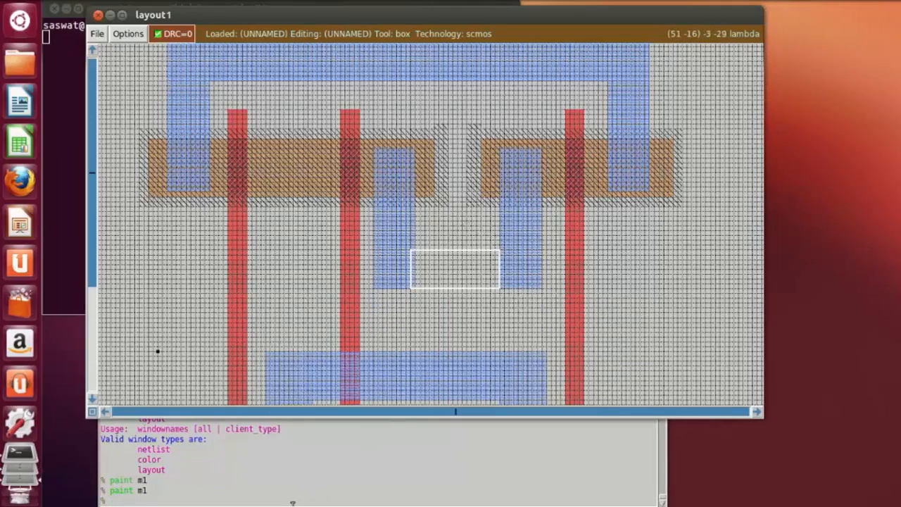
{"action": "left_click", "coordinate": [292, 502]}
{"action": "type", "text": "paint"}
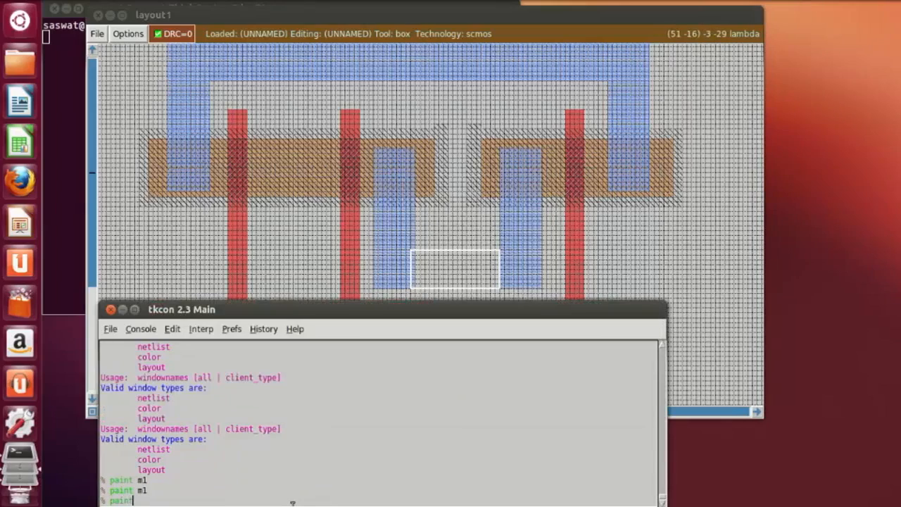
{"action": "type", "text": " m1"}
{"action": "key", "text": "Return"}
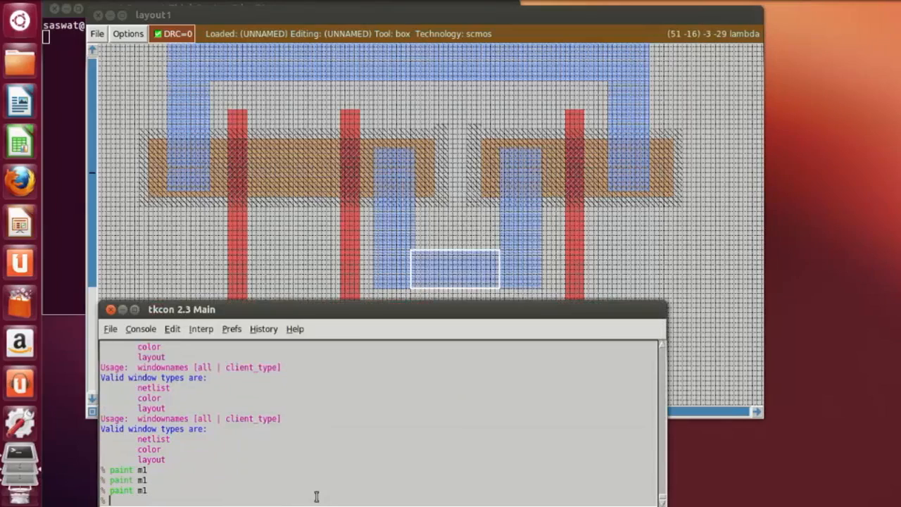
Extend the connecting m1 bar rightward across the third gate with a box about 26 by 9 lambda at (82, 13), painted m1.
{"action": "left_click", "coordinate": [718, 273]}
{"action": "scroll", "coordinate": [718, 274], "scroll_direction": "down", "scroll_amount": 4}
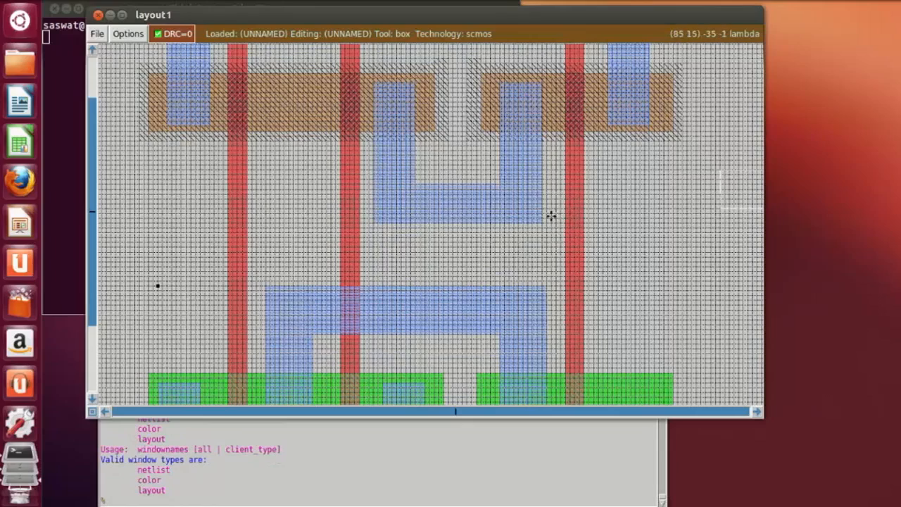
{"action": "left_click", "coordinate": [540, 216]}
{"action": "left_click", "coordinate": [543, 217]}
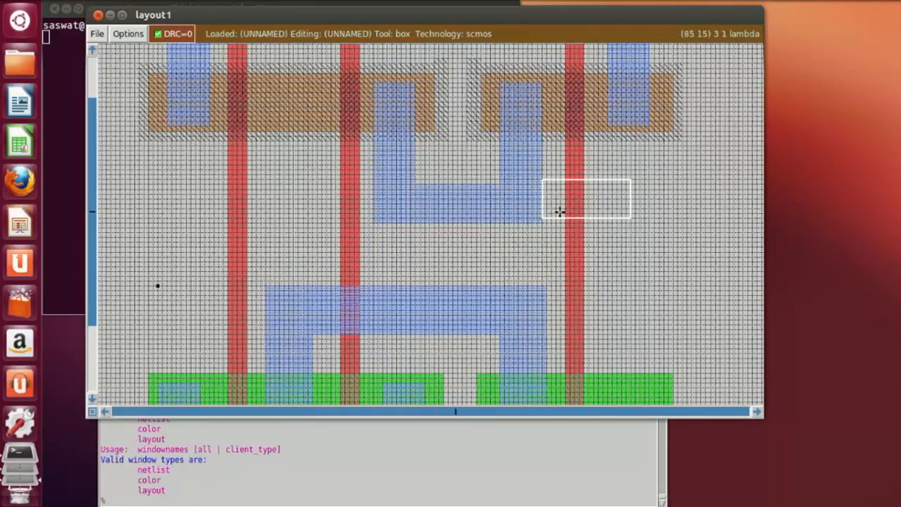
{"action": "right_click", "coordinate": [662, 185]}
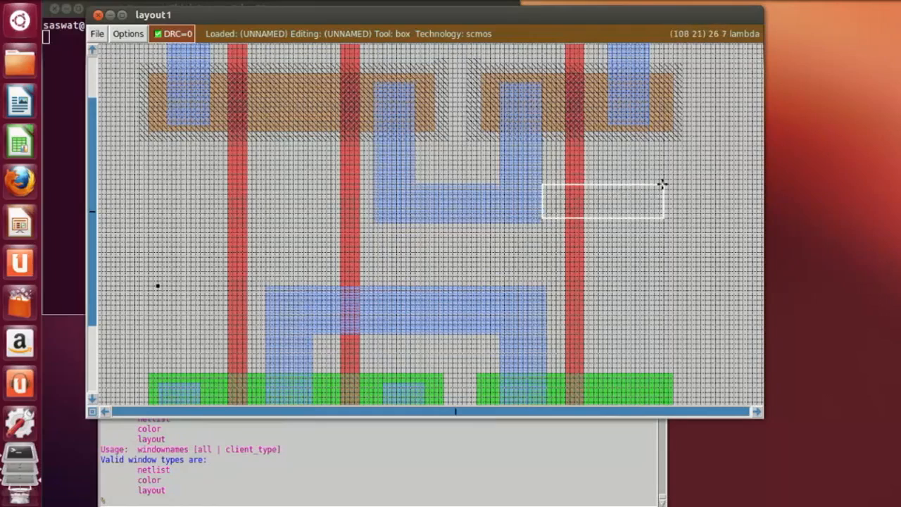
{"action": "right_click", "coordinate": [664, 175]}
{"action": "left_click", "coordinate": [545, 227]}
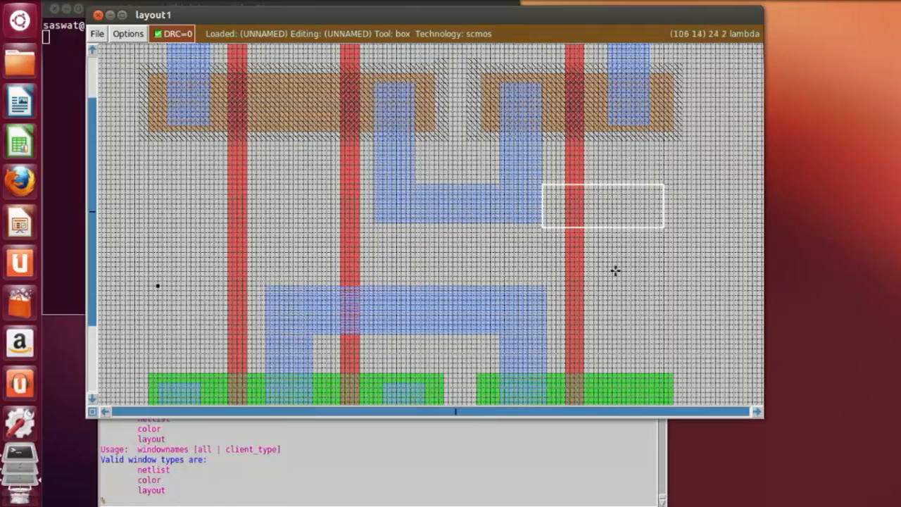
{"action": "left_click", "coordinate": [543, 222]}
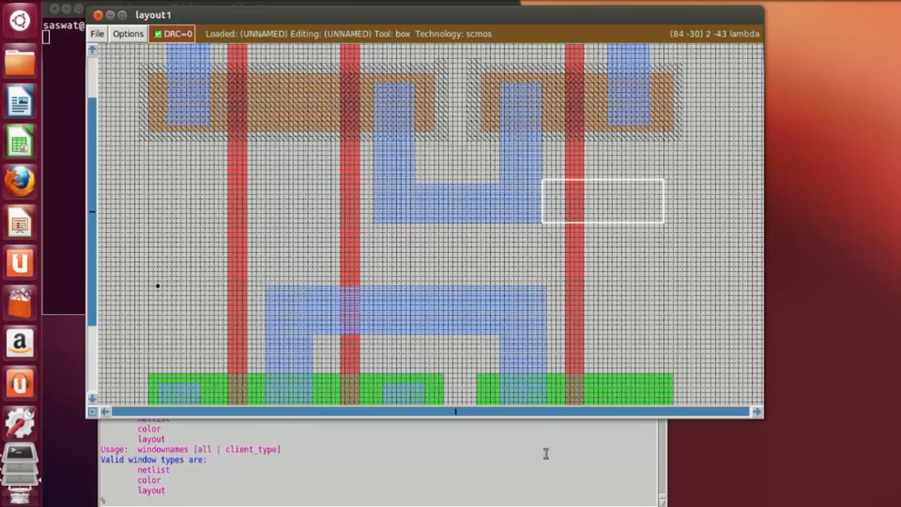
{"action": "left_click", "coordinate": [431, 503]}
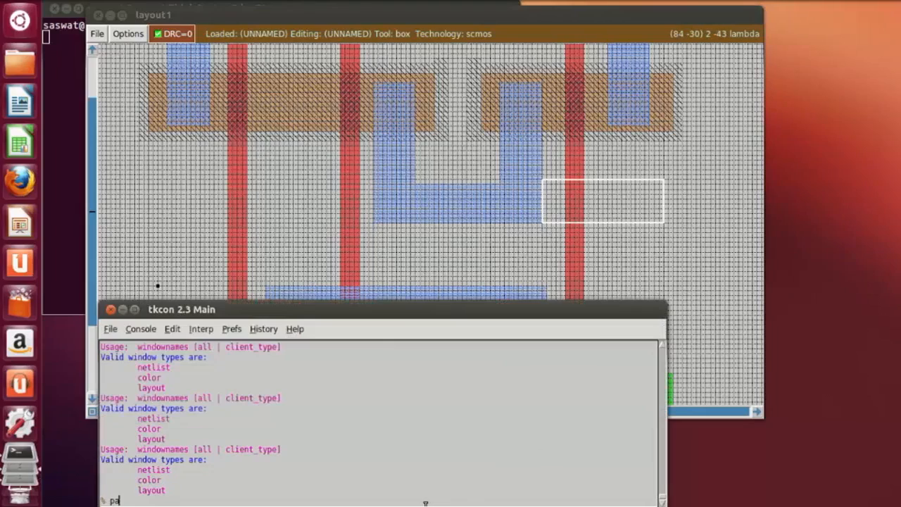
{"action": "type", "text": "paint m1"}
{"action": "key", "text": "Return"}
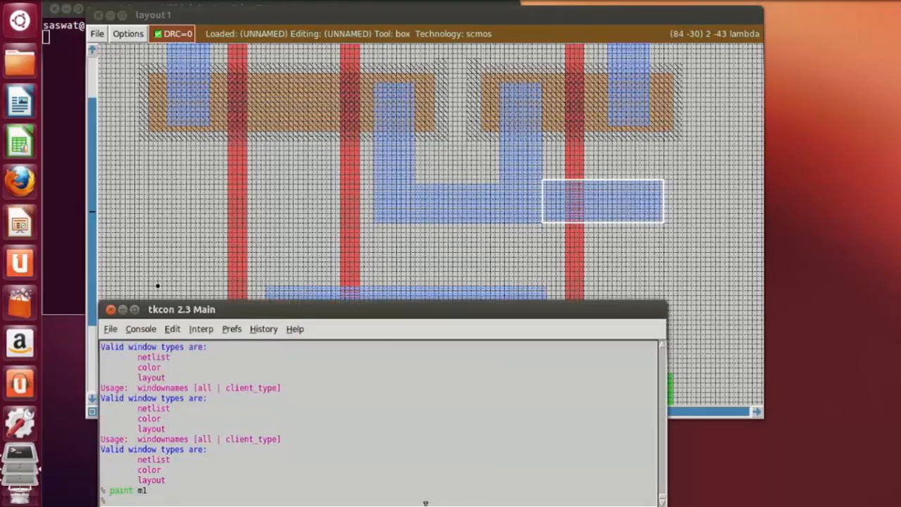
Connect the right ndiff piece, right of the third gate, up to the extended m1 bar with a box about 10 by 41 lambda at (95, -28), painted m1.
{"action": "left_click", "coordinate": [714, 290]}
{"action": "scroll", "coordinate": [714, 288], "scroll_direction": "down", "scroll_amount": 3}
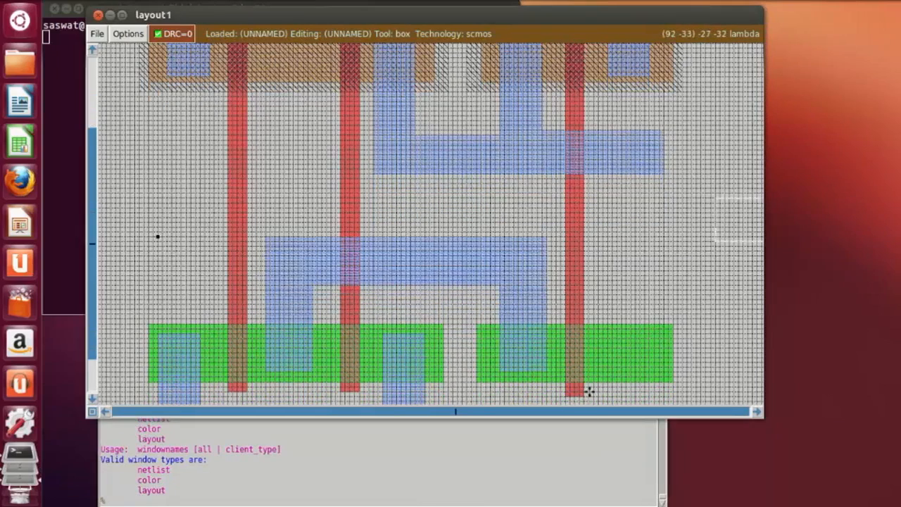
{"action": "left_click", "coordinate": [609, 374]}
{"action": "left_click", "coordinate": [604, 367]}
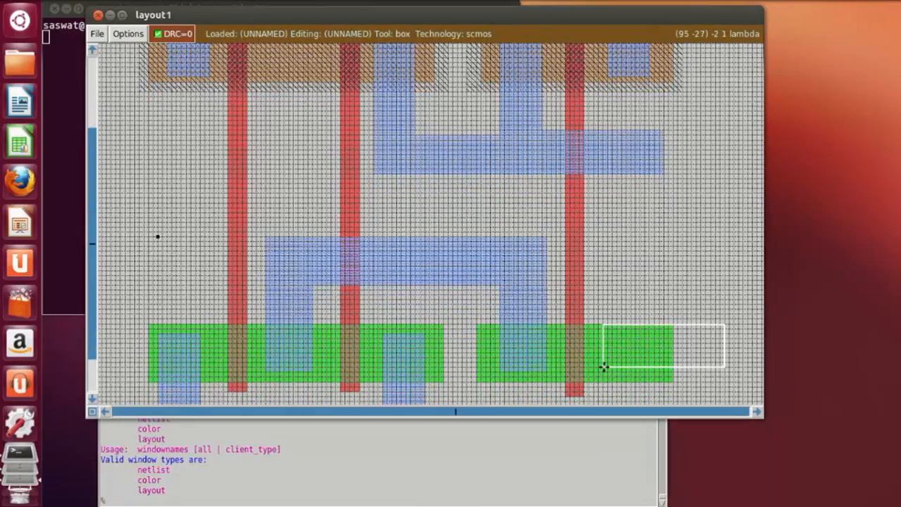
{"action": "left_click", "coordinate": [594, 375]}
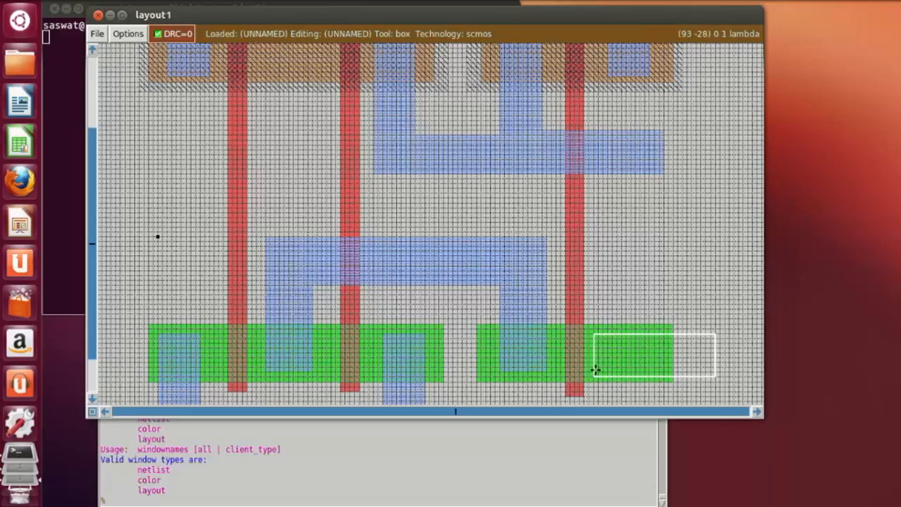
{"action": "left_click", "coordinate": [595, 371]}
{"action": "left_click", "coordinate": [602, 371]}
{"action": "right_click", "coordinate": [654, 289]}
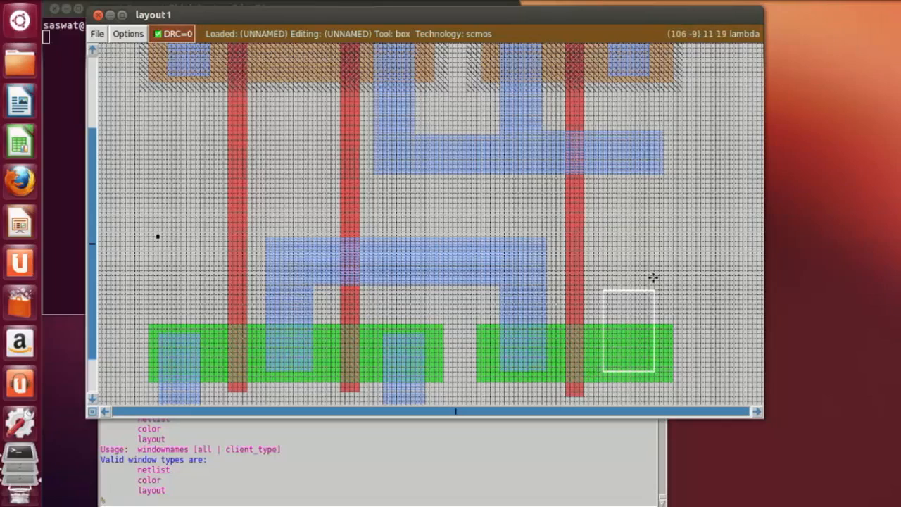
{"action": "right_click_drag", "start_coordinate": [654, 278], "coordinate": [646, 197]}
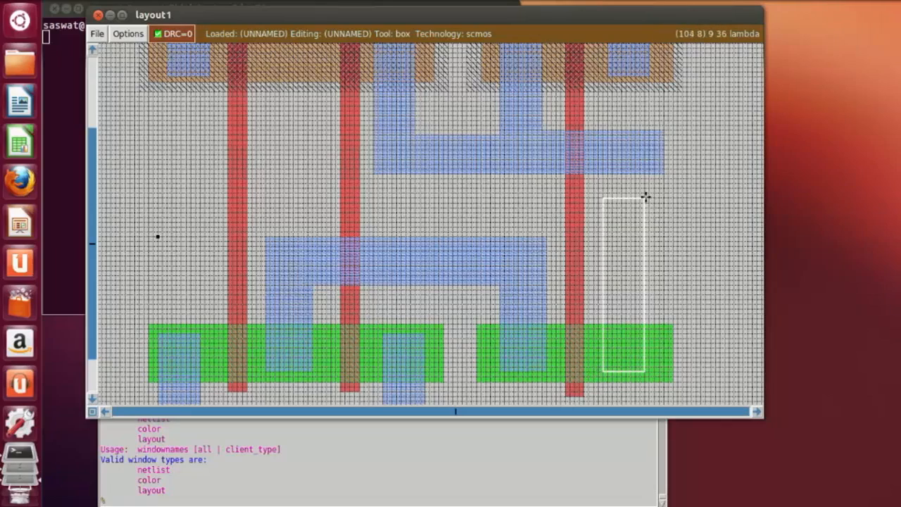
{"action": "right_click", "coordinate": [648, 180]}
{"action": "right_click", "coordinate": [648, 172]}
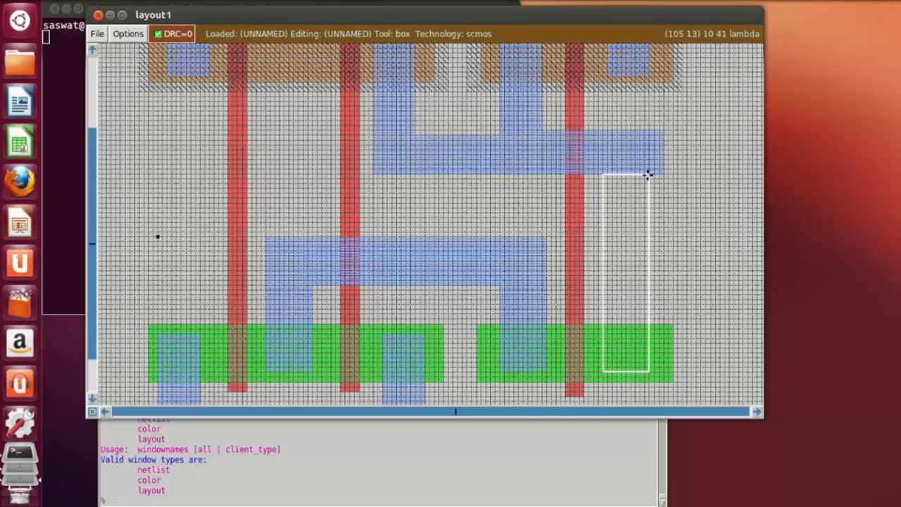
{"action": "right_click", "coordinate": [642, 173]}
{"action": "right_click", "coordinate": [649, 177]}
{"action": "right_click", "coordinate": [648, 174]}
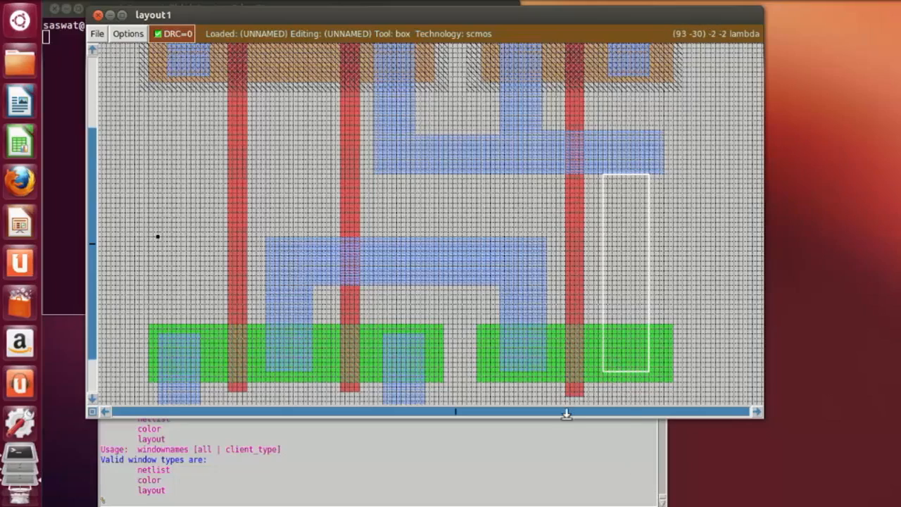
{"action": "left_click", "coordinate": [446, 502]}
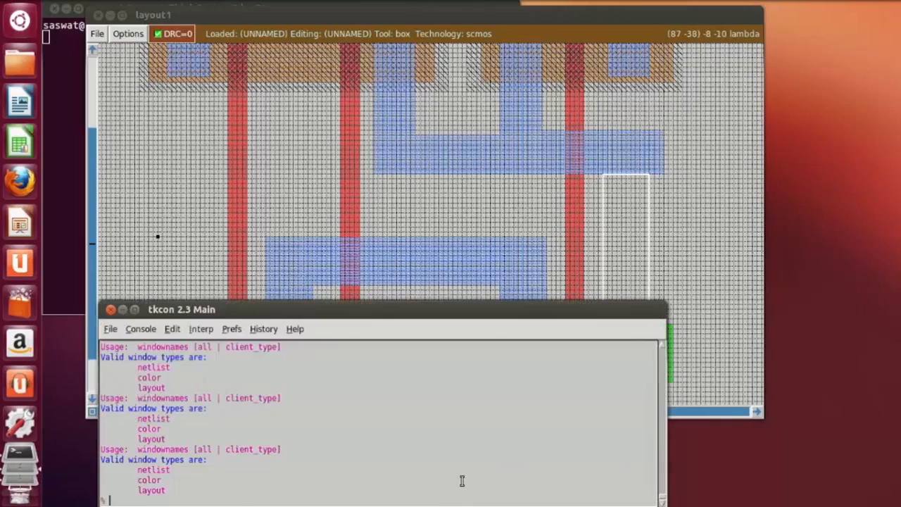
{"action": "type", "text": "paint m1"}
{"action": "key", "text": "Return"}
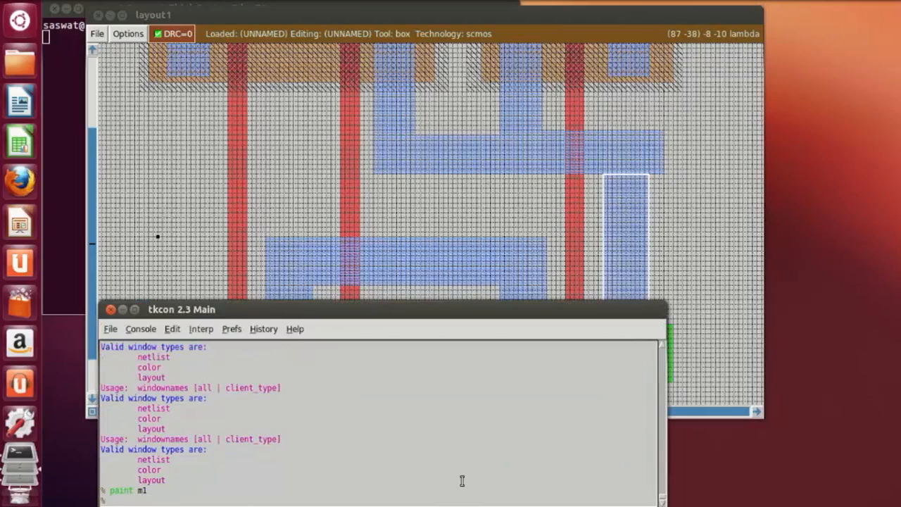
Erase the m1 overhang at the right end of the connecting bar, past the vertical strip, using a box about 4 lambda wide.
{"action": "left_click", "coordinate": [742, 211]}
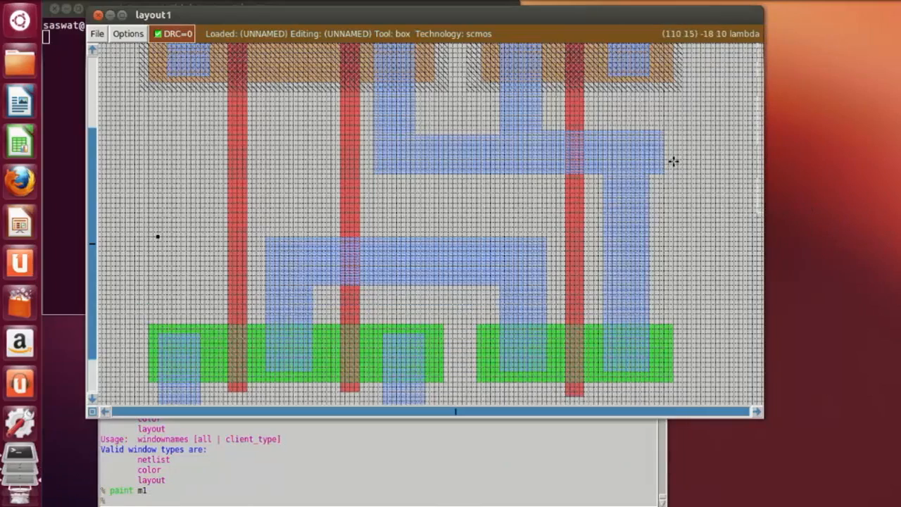
{"action": "left_click", "coordinate": [654, 122]}
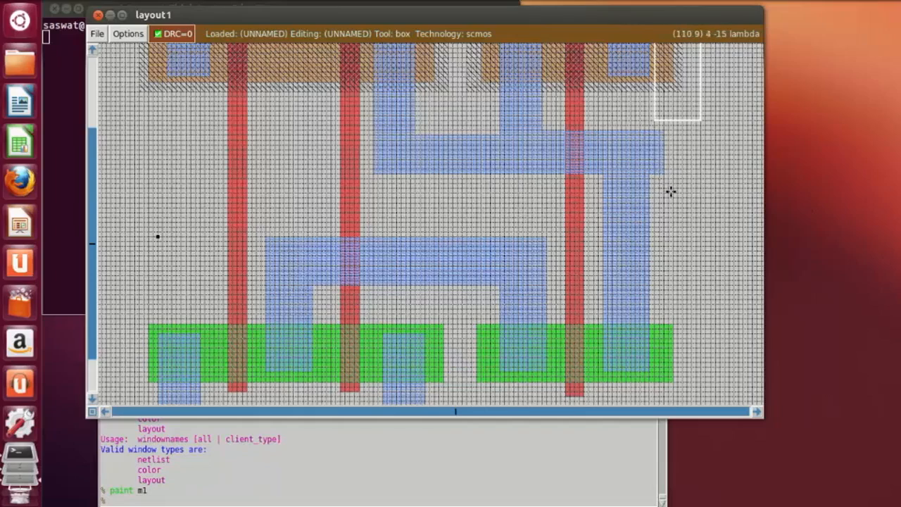
{"action": "right_click", "coordinate": [672, 191]}
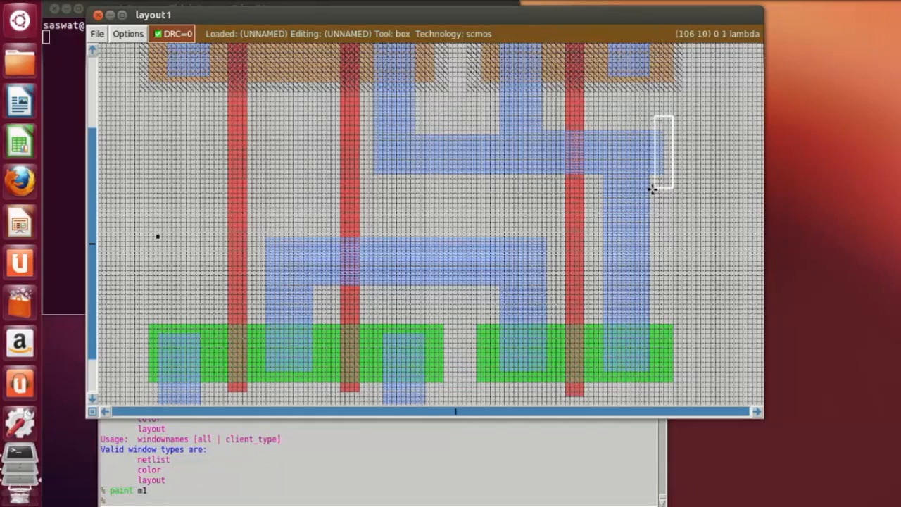
{"action": "left_click", "coordinate": [648, 187]}
{"action": "left_click", "coordinate": [334, 500]}
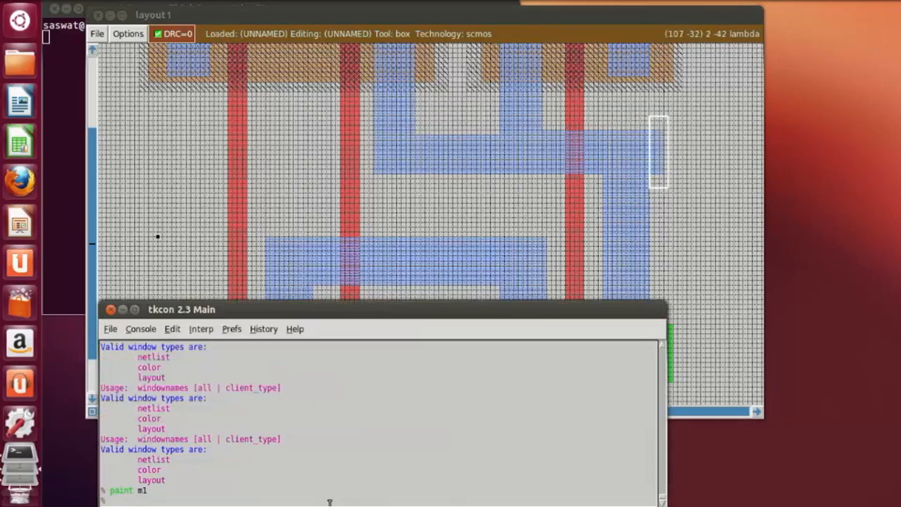
{"action": "type", "text": "erase"}
{"action": "left_click", "coordinate": [692, 265]}
Paint a pdc contact about 9 by 9 lambda at (2, 33), where m1 overlaps the left p-diffusion left of the first gate.
{"action": "scroll", "coordinate": [689, 289], "scroll_direction": "down", "scroll_amount": 1}
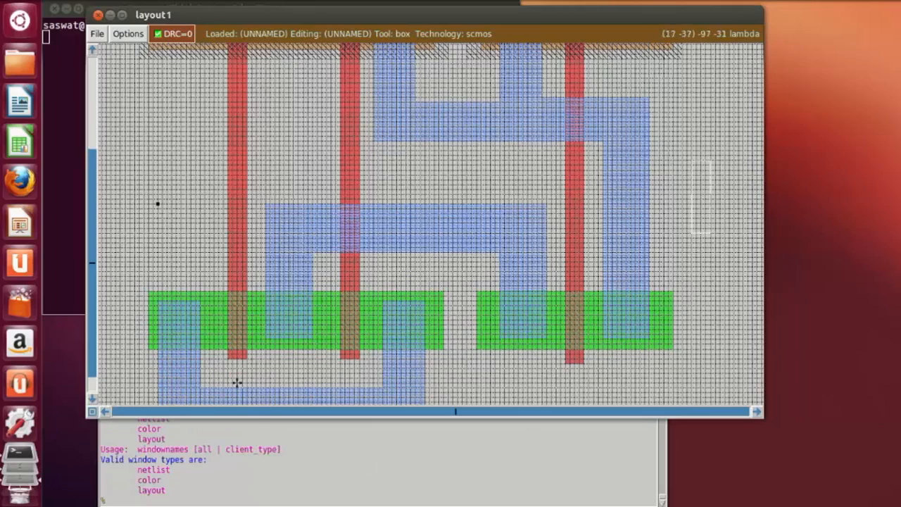
{"action": "scroll", "coordinate": [590, 316], "scroll_direction": "down", "scroll_amount": 1}
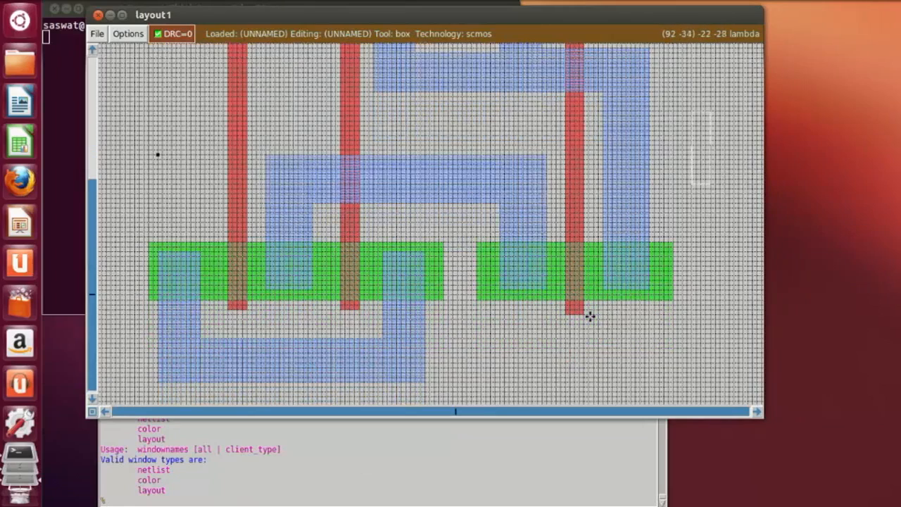
{"action": "key", "text": "z"}
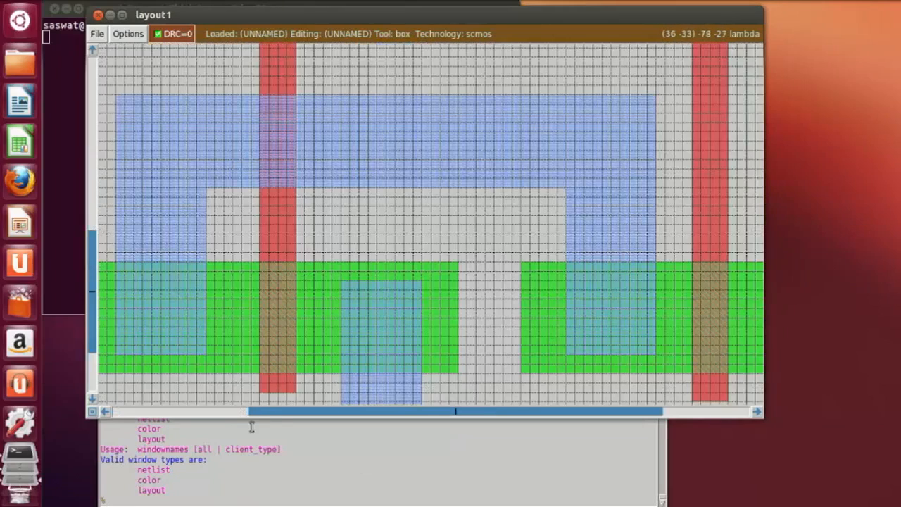
{"action": "left_click_drag", "start_coordinate": [285, 418], "coordinate": [137, 418]}
{"action": "scroll", "coordinate": [348, 328], "scroll_direction": "up", "scroll_amount": 4}
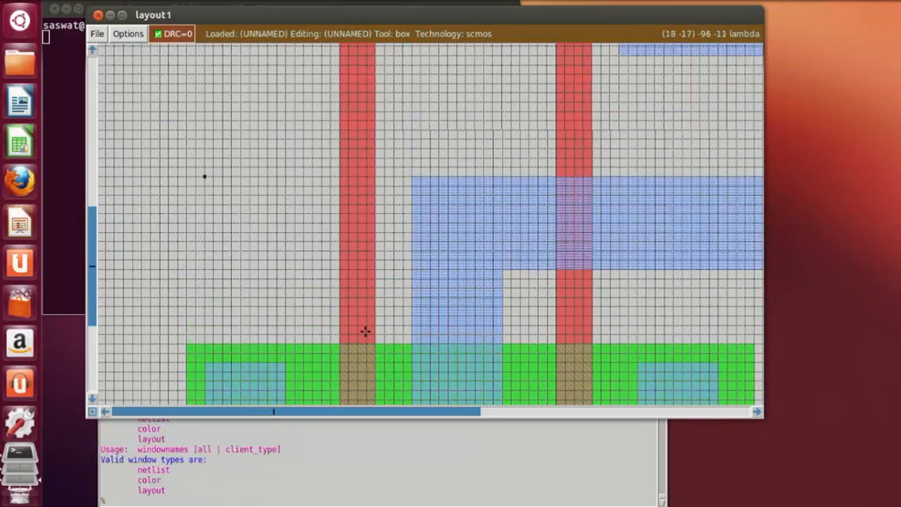
{"action": "scroll", "coordinate": [365, 331], "scroll_direction": "up", "scroll_amount": 3}
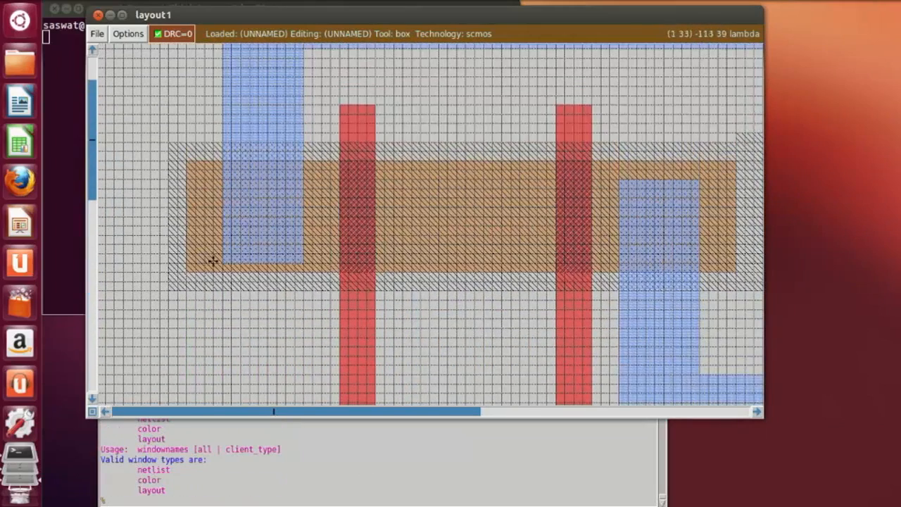
{"action": "left_click", "coordinate": [215, 263]}
{"action": "left_click", "coordinate": [224, 262]}
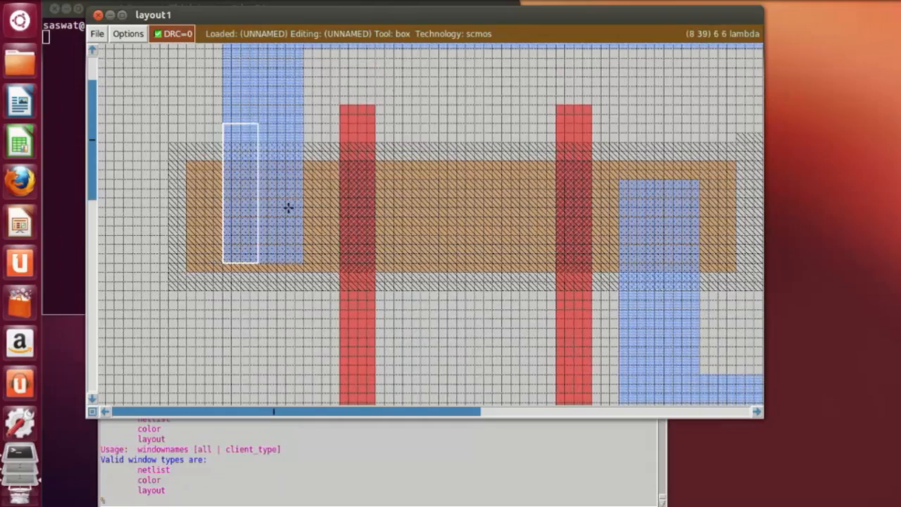
{"action": "right_click", "coordinate": [302, 176]}
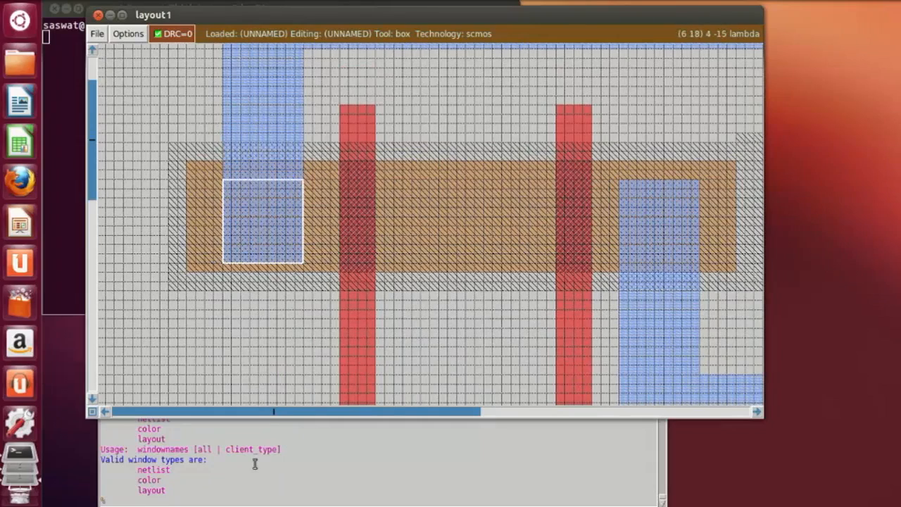
{"action": "left_click", "coordinate": [232, 502]}
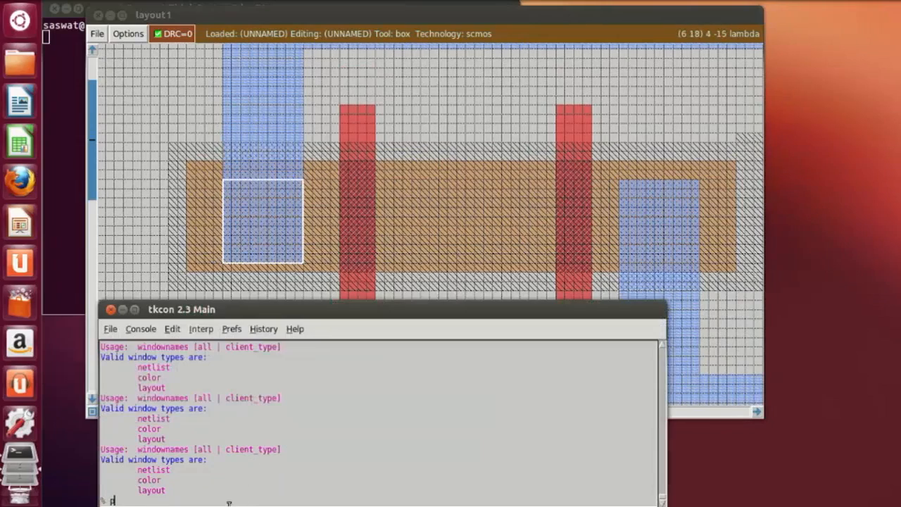
{"action": "type", "text": "paint pdc"}
{"action": "key", "text": "Return"}
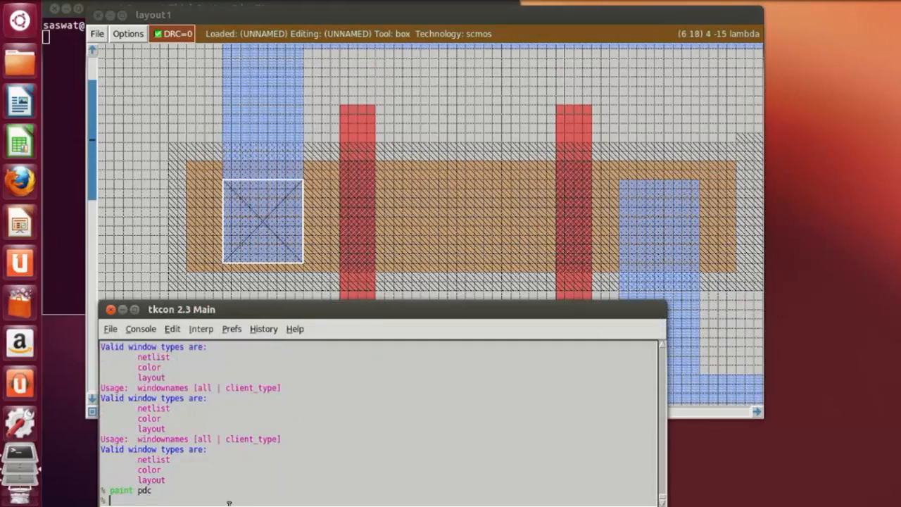
Move the same 9 by 9 lambda box over the m1 strip right of the second gate on the left p-diffusion and paint it pdc.
{"action": "left_click", "coordinate": [616, 259]}
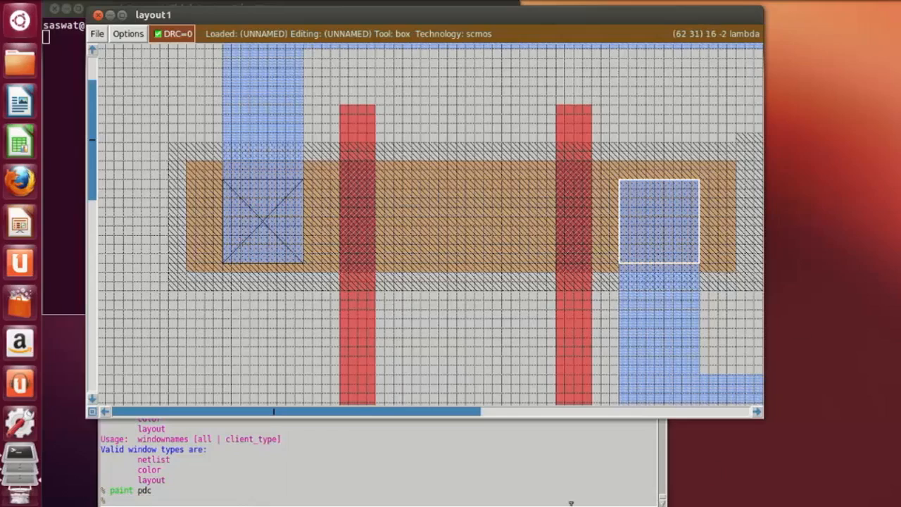
{"action": "left_click", "coordinate": [454, 498]}
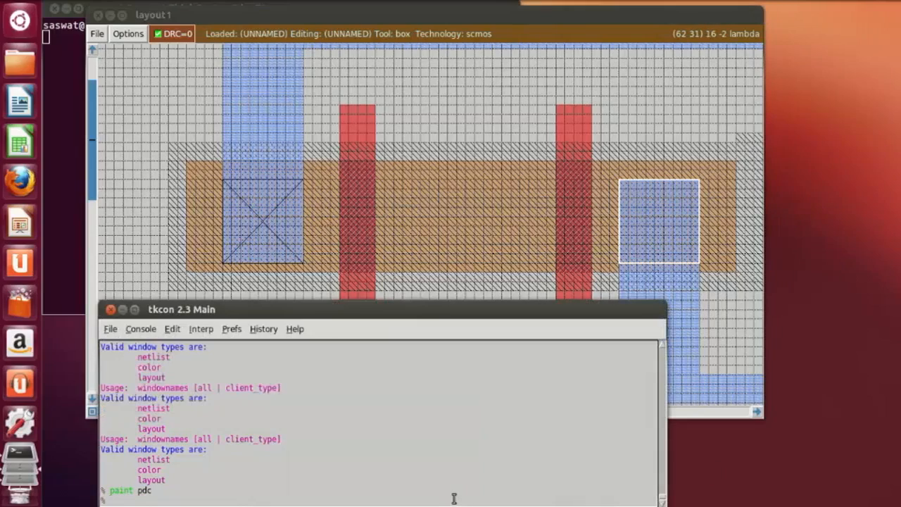
{"action": "type", "text": "paint pdc"}
{"action": "key", "text": "Return"}
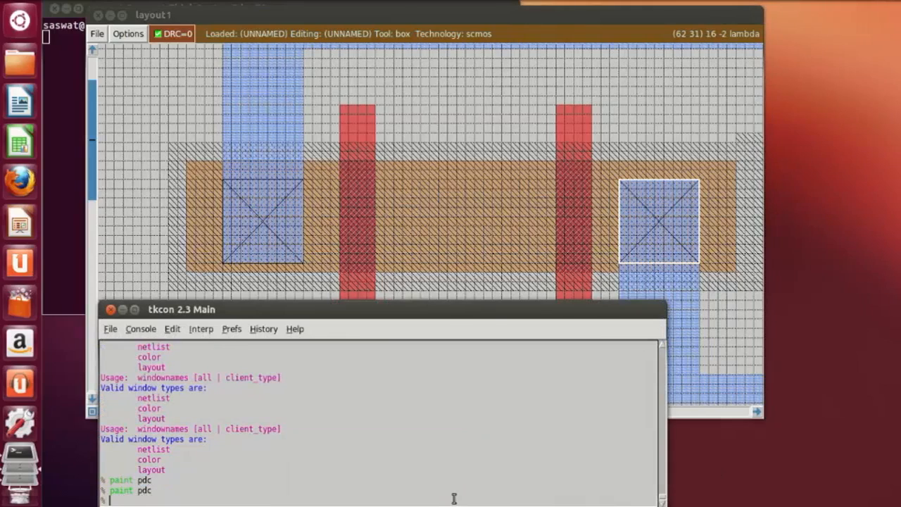
Place the same box at (73, 33), over the m1 strip left of the third gate on the right p-diffusion, and paint it pdc.
{"action": "left_click", "coordinate": [735, 399]}
{"action": "left_click", "coordinate": [757, 412]}
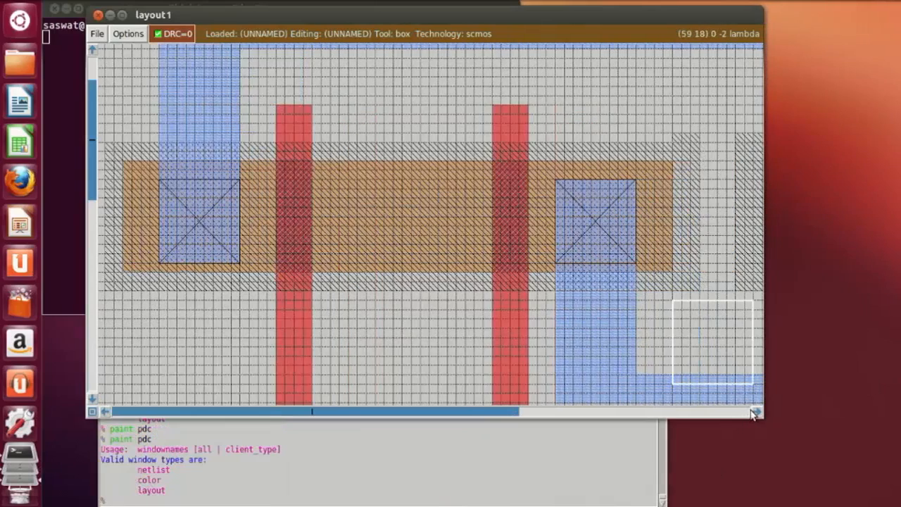
{"action": "left_click", "coordinate": [757, 412]}
{"action": "left_click", "coordinate": [757, 412]}
{"action": "left_click", "coordinate": [757, 412]}
{"action": "left_click", "coordinate": [549, 258]}
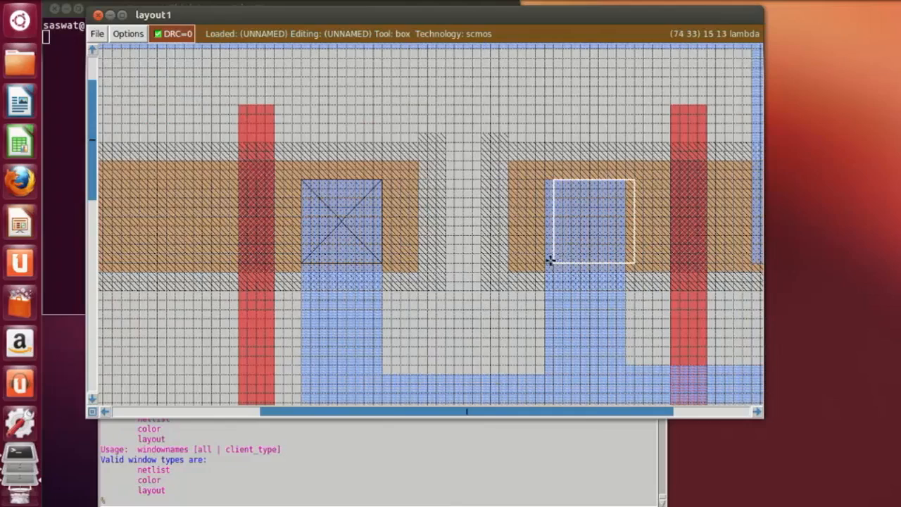
{"action": "left_click", "coordinate": [542, 257]}
{"action": "left_click", "coordinate": [538, 258]}
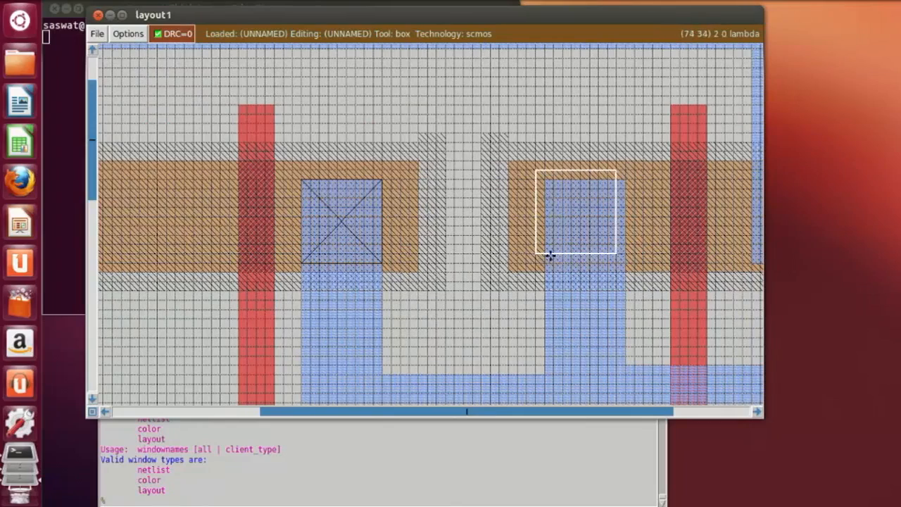
{"action": "left_click", "coordinate": [551, 256]}
{"action": "left_click", "coordinate": [543, 257]}
{"action": "left_click", "coordinate": [542, 261]}
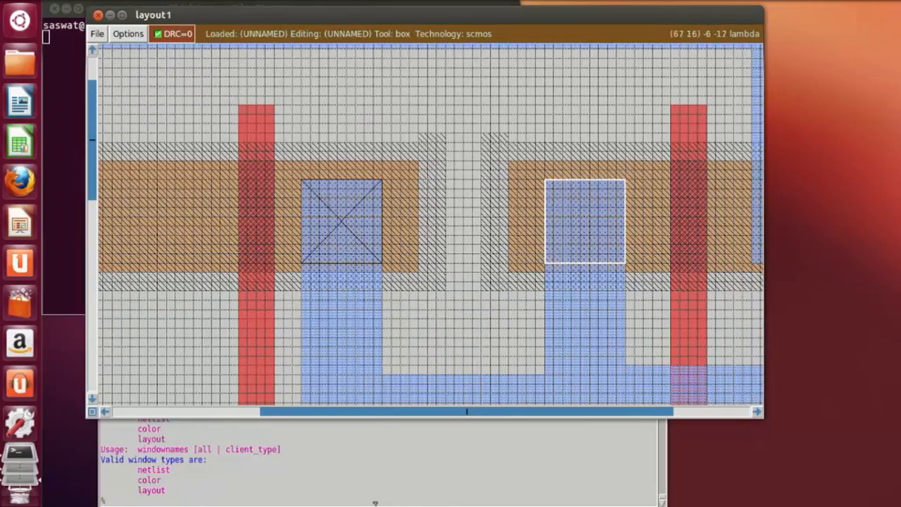
{"action": "left_click", "coordinate": [374, 504]}
{"action": "type", "text": "pai"}
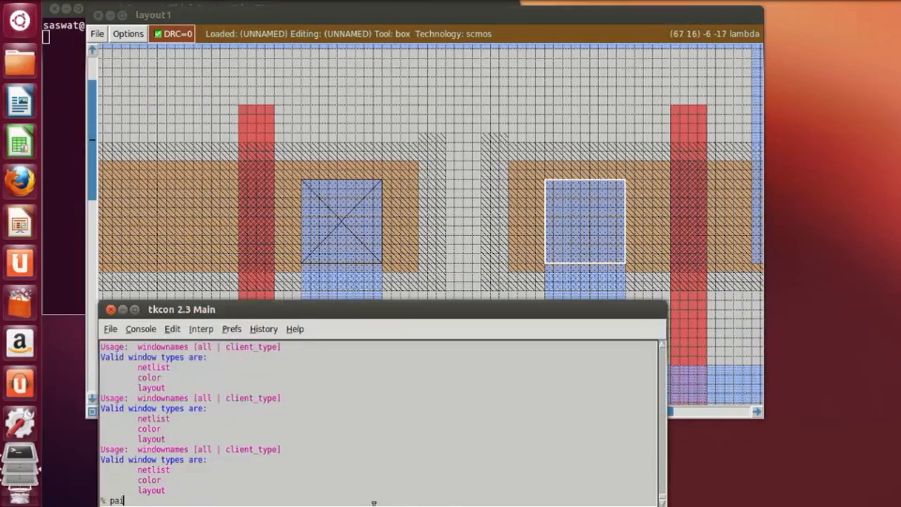
{"action": "type", "text": "nt pdc"}
{"action": "key", "text": "Return"}
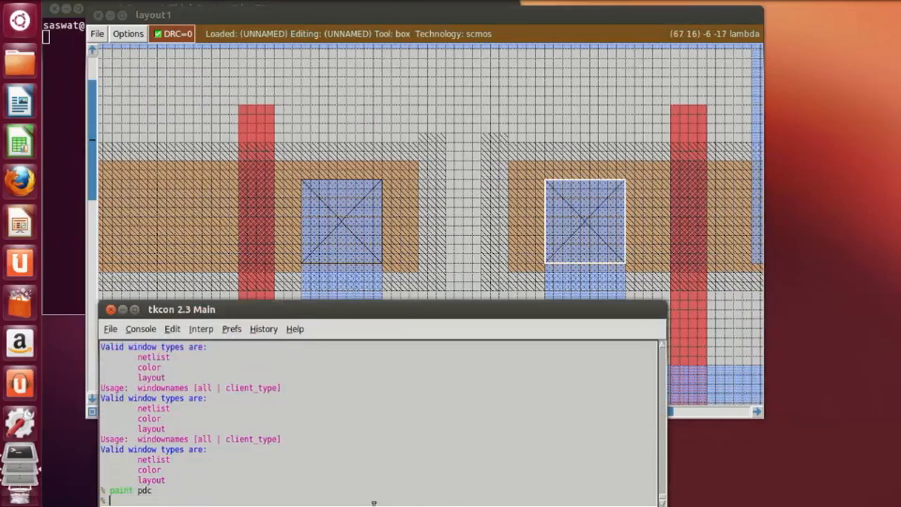
Move the same box to (96, 33), where m1 overlaps the right p-diffusion right of the third gate, and paint it pdc.
{"action": "left_click", "coordinate": [698, 263]}
{"action": "left_click_drag", "start_coordinate": [620, 412], "coordinate": [690, 413]}
{"action": "left_click", "coordinate": [646, 262]}
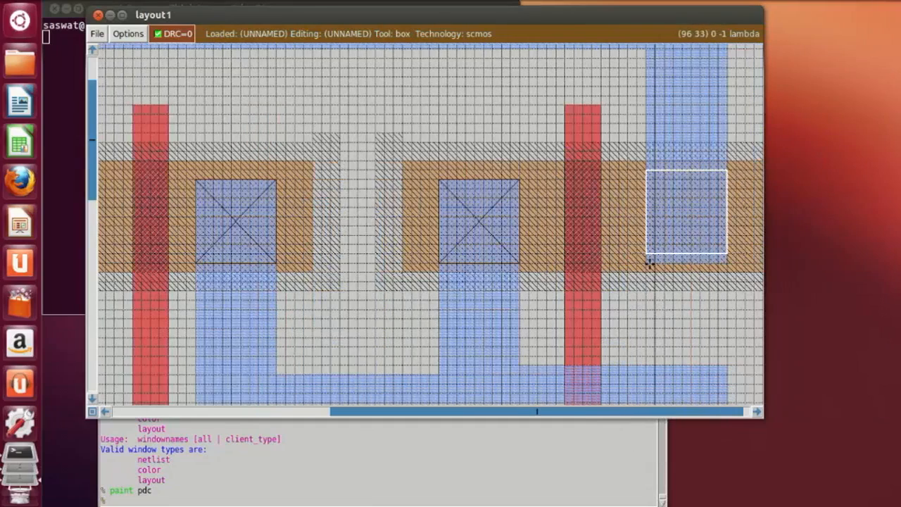
{"action": "left_click", "coordinate": [399, 499]}
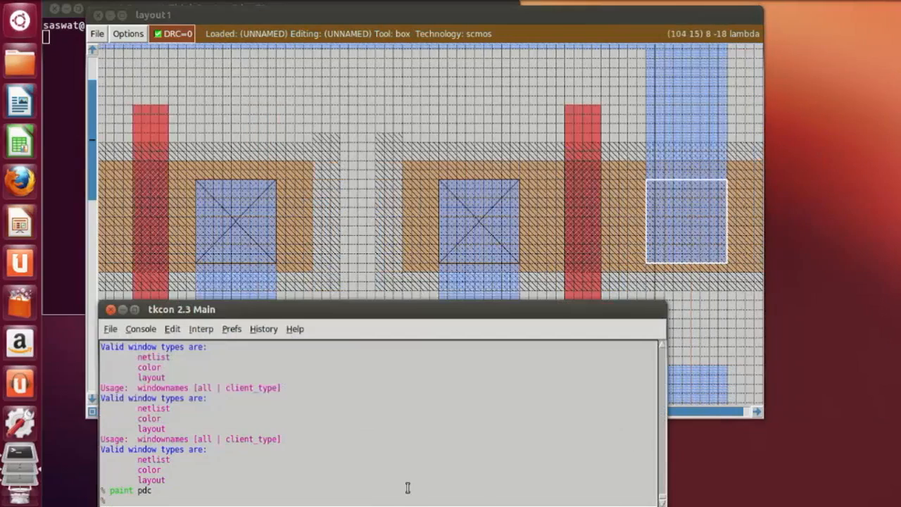
{"action": "type", "text": "paint pdc"}
{"action": "key", "text": "Return"}
Paint an ndc contact about 9 by 9 lambda at (0, -29), over the m1 strip at the left end of the left ndiff.
{"action": "left_click", "coordinate": [455, 106]}
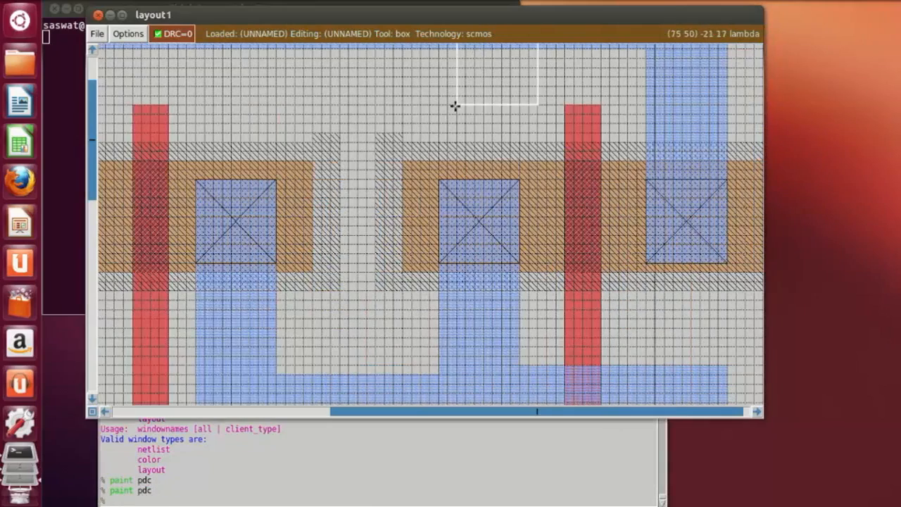
{"action": "key", "text": "shift+z"}
{"action": "scroll", "coordinate": [579, 246], "scroll_direction": "down", "scroll_amount": 4}
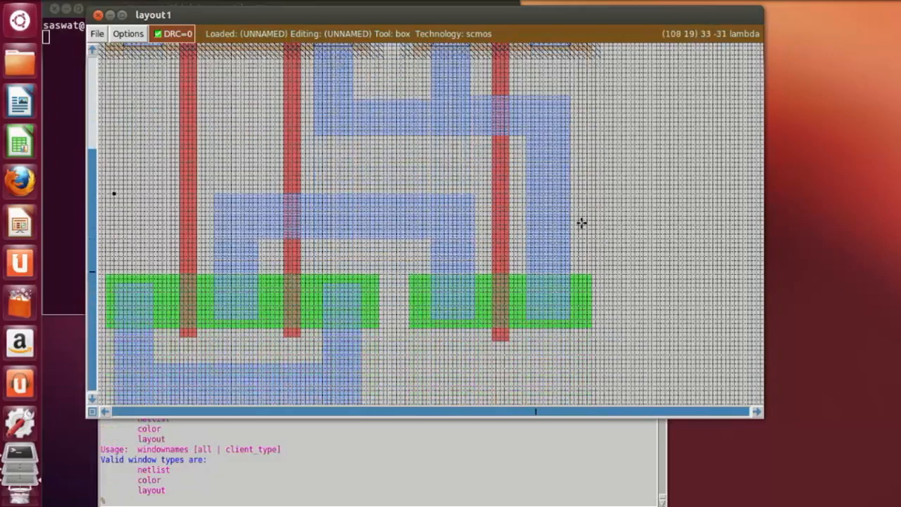
{"action": "key", "text": "z"}
{"action": "left_click_drag", "start_coordinate": [329, 414], "coordinate": [220, 418]}
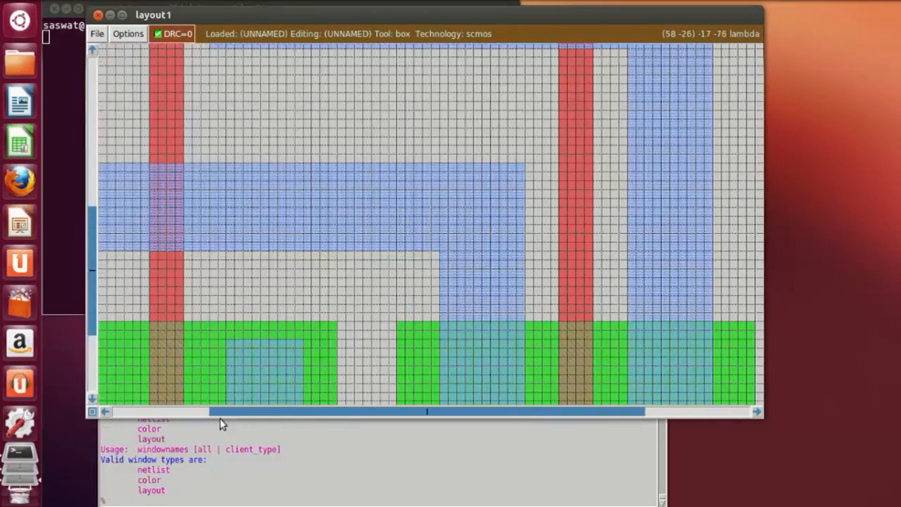
{"action": "left_click", "coordinate": [413, 400]}
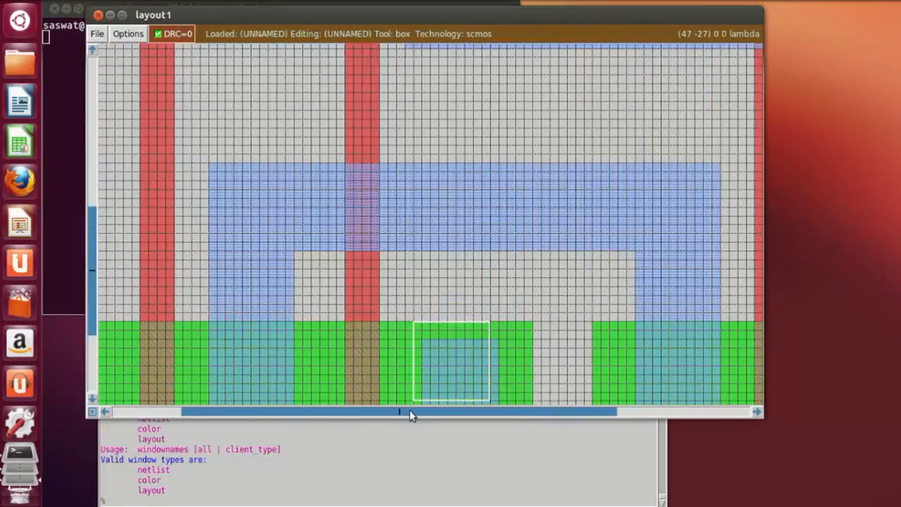
{"action": "left_click_drag", "start_coordinate": [411, 415], "coordinate": [312, 414]}
{"action": "scroll", "coordinate": [360, 300], "scroll_direction": "down", "scroll_amount": 2}
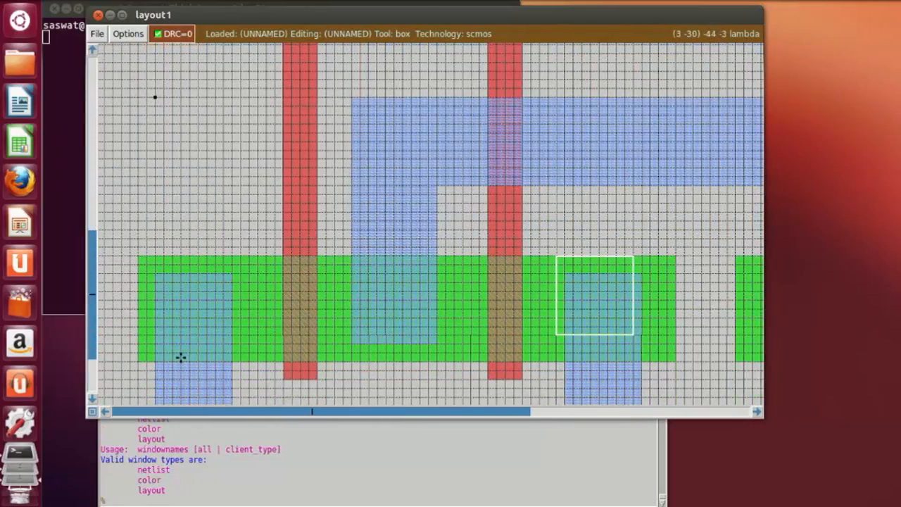
{"action": "left_click", "coordinate": [154, 352]}
{"action": "left_click", "coordinate": [235, 504]}
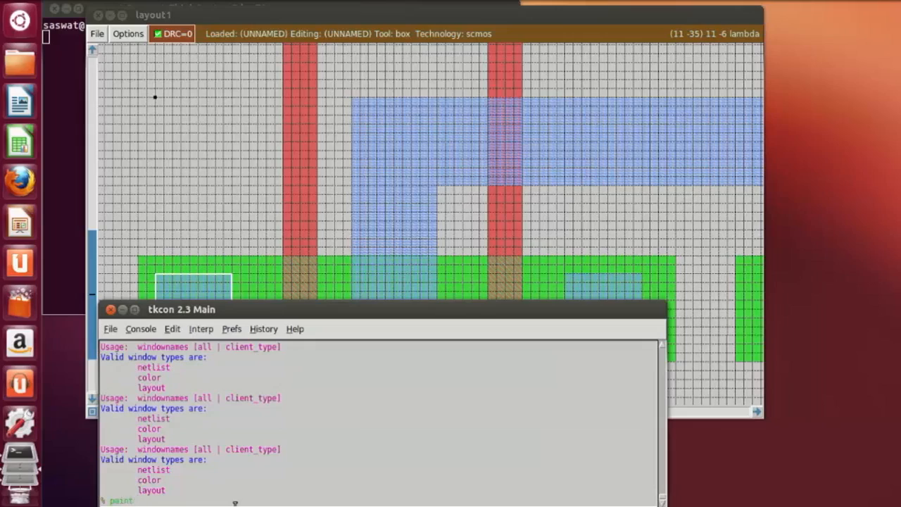
{"action": "type", "text": "paint ndc"}
{"action": "key", "text": "Return"}
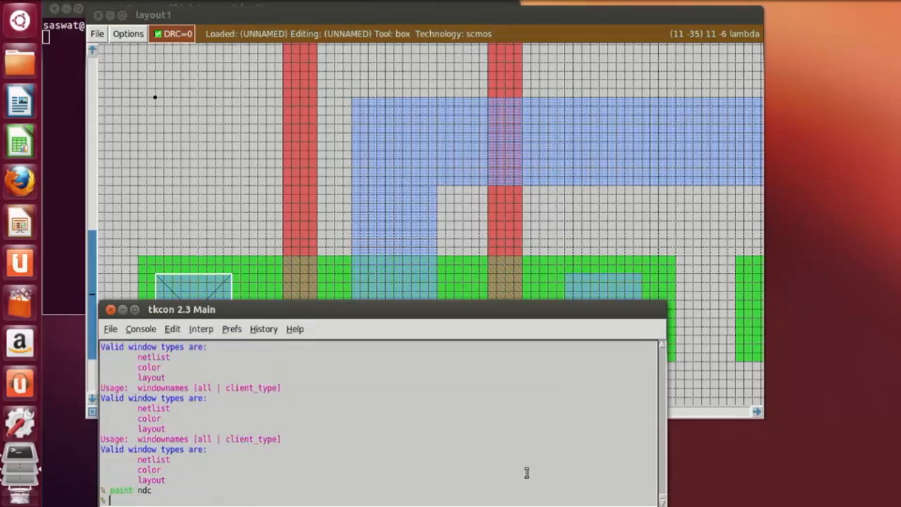
Place a box about 10 by 9 lambda at (23, -28), over the m1 strip between the first two gates on the left ndiff, and paint it ndc.
{"action": "left_click", "coordinate": [473, 281]}
{"action": "left_click", "coordinate": [352, 343]}
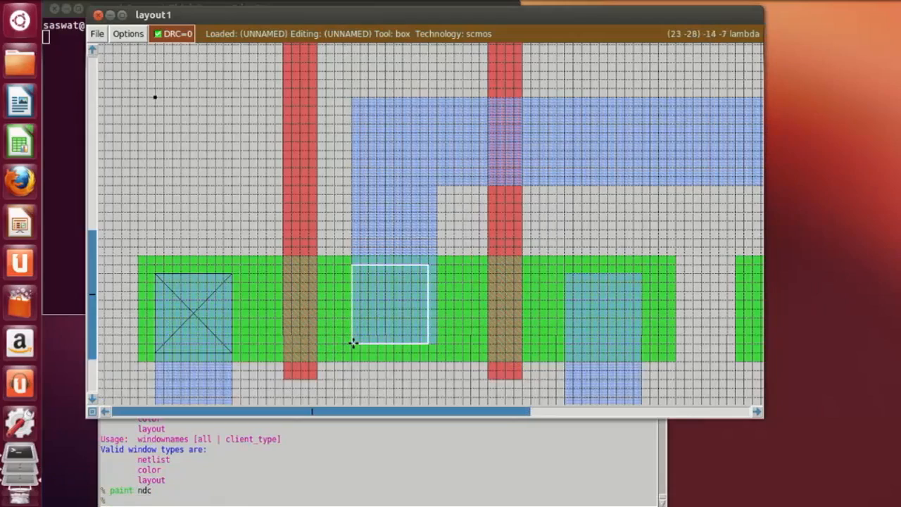
{"action": "right_click", "coordinate": [436, 270]}
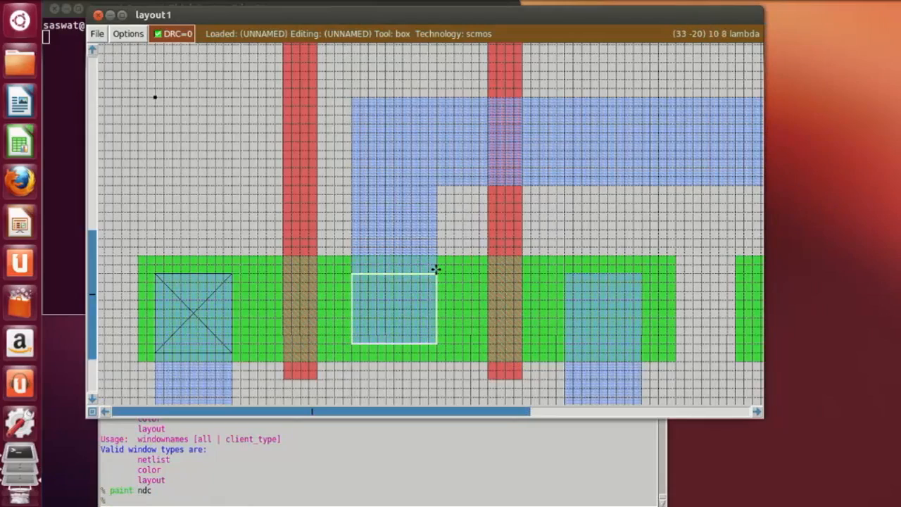
{"action": "right_click", "coordinate": [436, 267]}
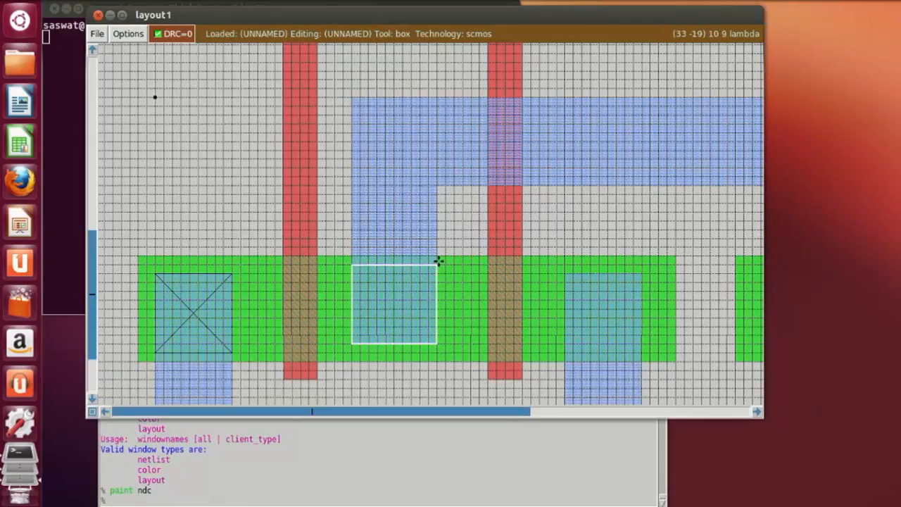
{"action": "left_click", "coordinate": [257, 501]}
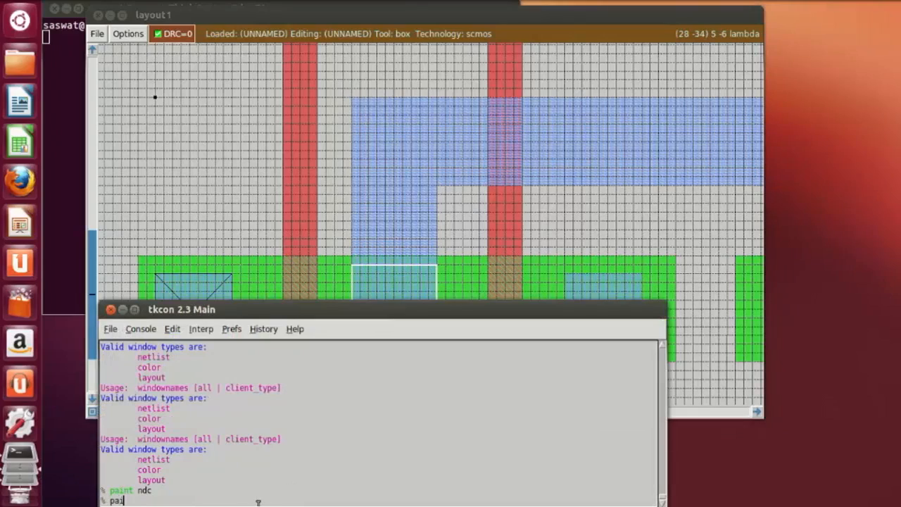
{"action": "type", "text": "c"}
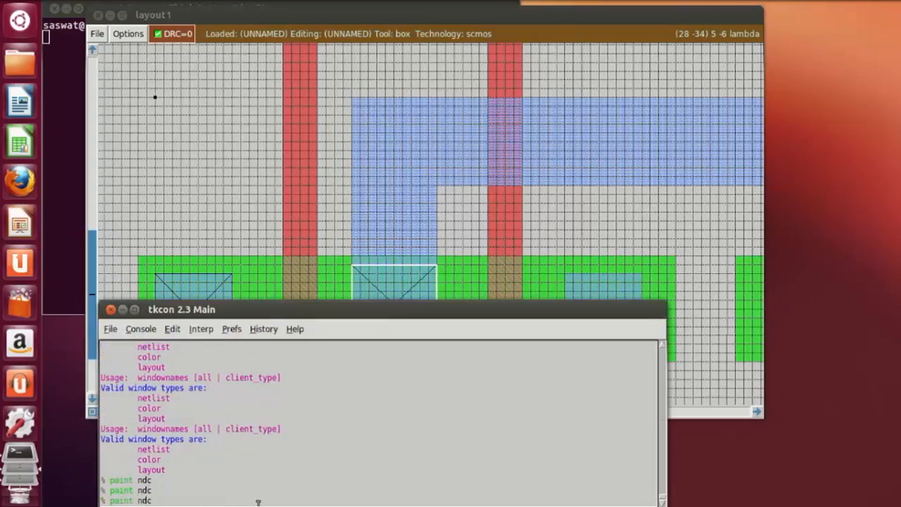
{"action": "key", "text": "Return"}
Fit a box about 9 by 9 lambda at (48, -29), over the m1 strip right of the second gate on the left ndiff, and paint it ndc.
{"action": "left_click", "coordinate": [581, 255]}
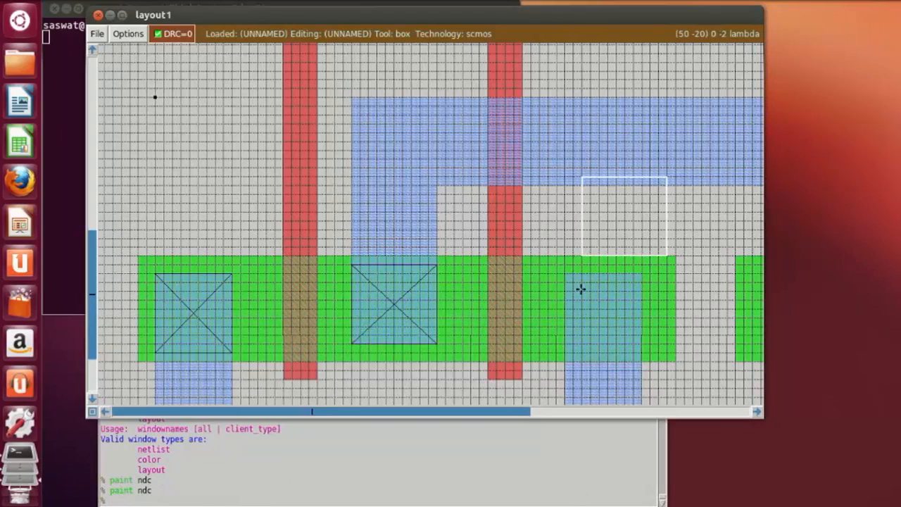
{"action": "left_click", "coordinate": [565, 345]}
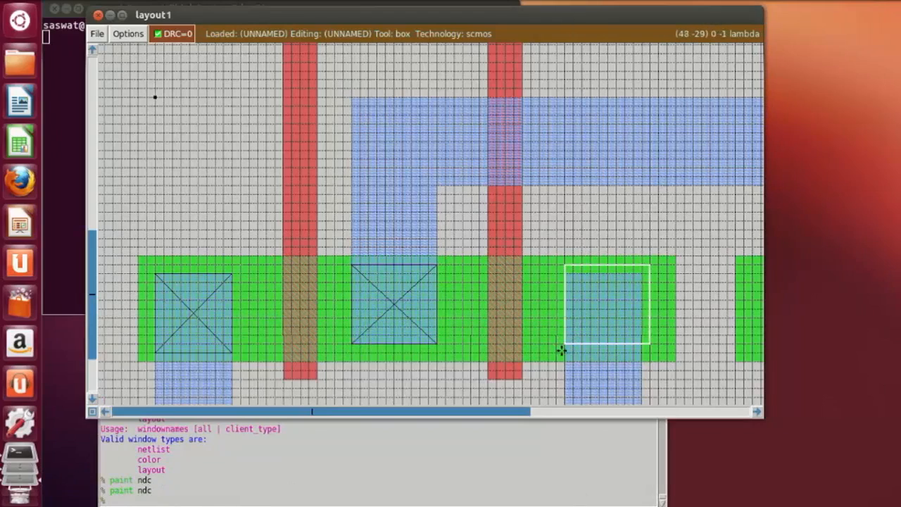
{"action": "left_click", "coordinate": [562, 351]}
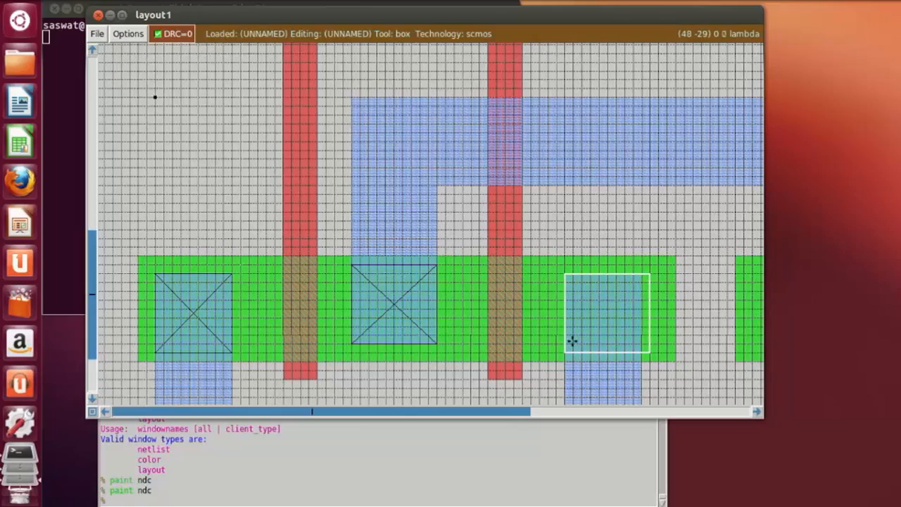
{"action": "right_click", "coordinate": [640, 279]}
{"action": "left_click", "coordinate": [414, 502]}
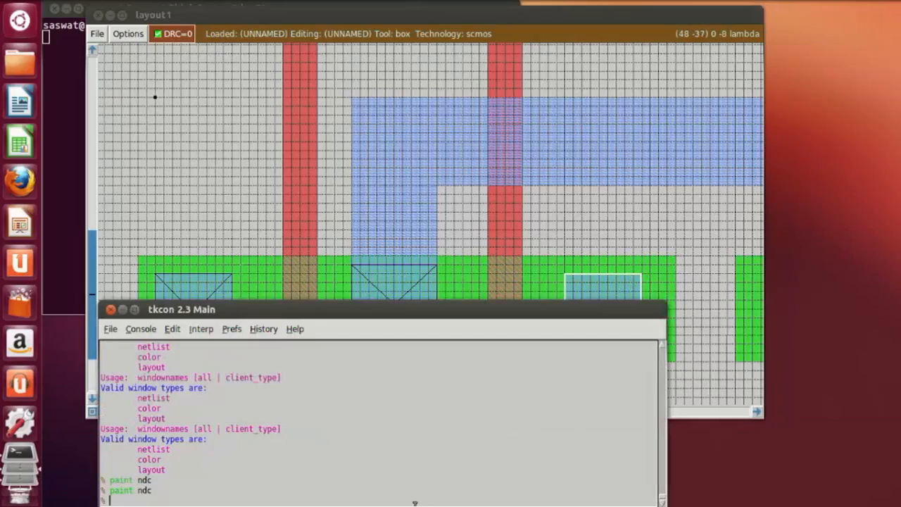
{"action": "type", "text": "paint ndc"}
{"action": "key", "text": "Return"}
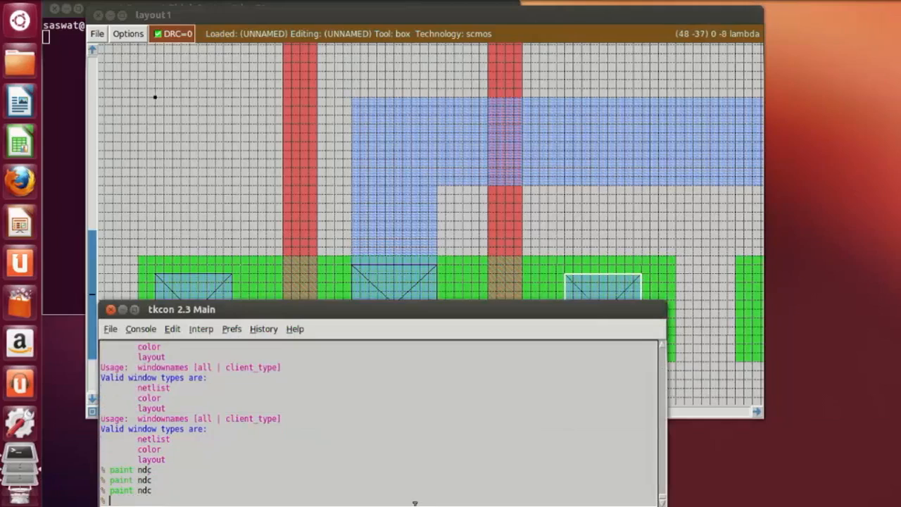
Fit a box about 10 by 9 lambda at (73, -28), over the m1 strip left of the third gate on the right ndiff, and paint it ndc.
{"action": "left_click", "coordinate": [591, 229]}
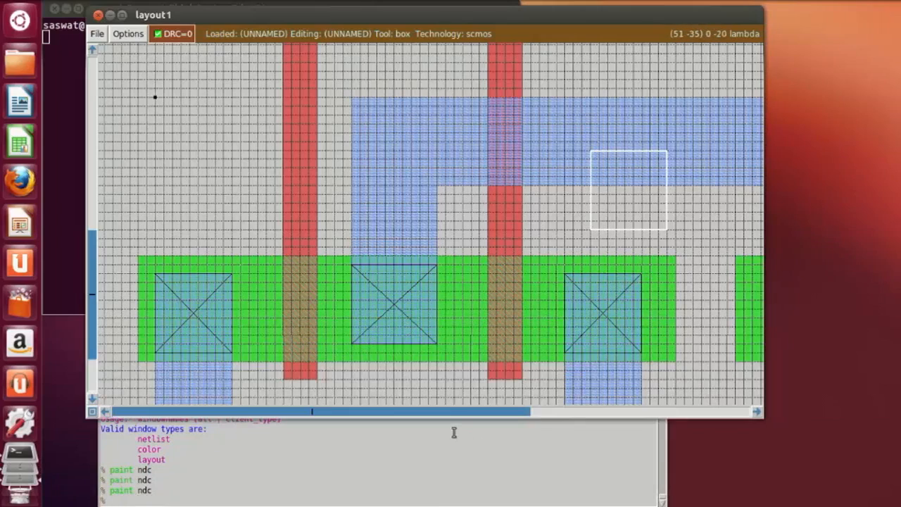
{"action": "left_click_drag", "start_coordinate": [453, 417], "coordinate": [719, 416]}
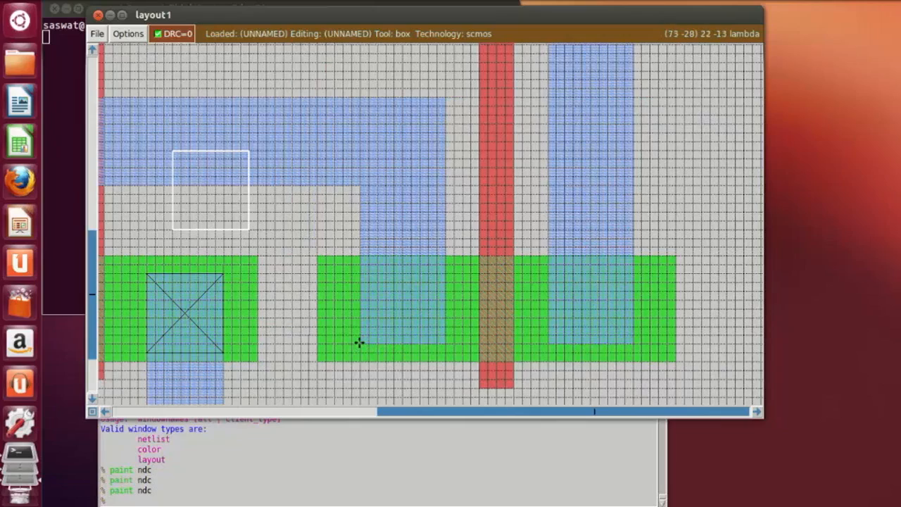
{"action": "left_click", "coordinate": [360, 340]}
{"action": "left_click", "coordinate": [353, 343]}
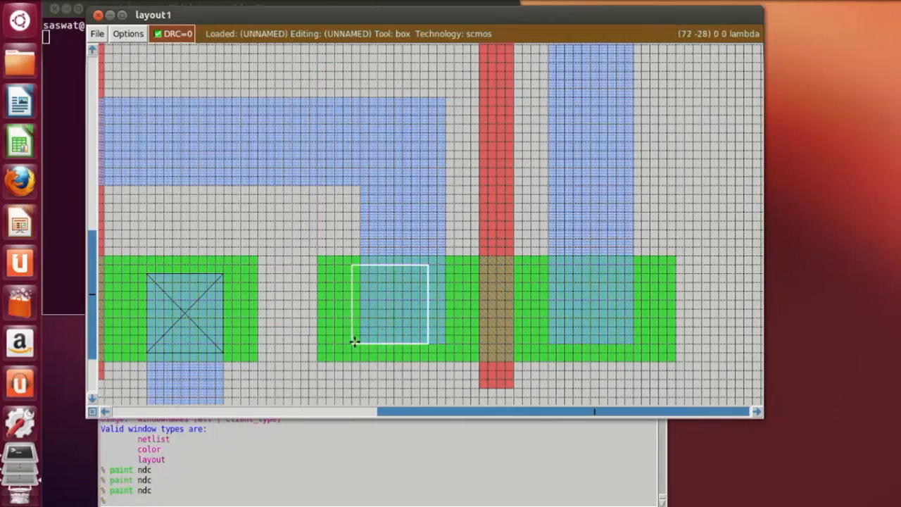
{"action": "left_click", "coordinate": [363, 341]}
{"action": "right_click", "coordinate": [438, 274]}
{"action": "right_click", "coordinate": [445, 266]}
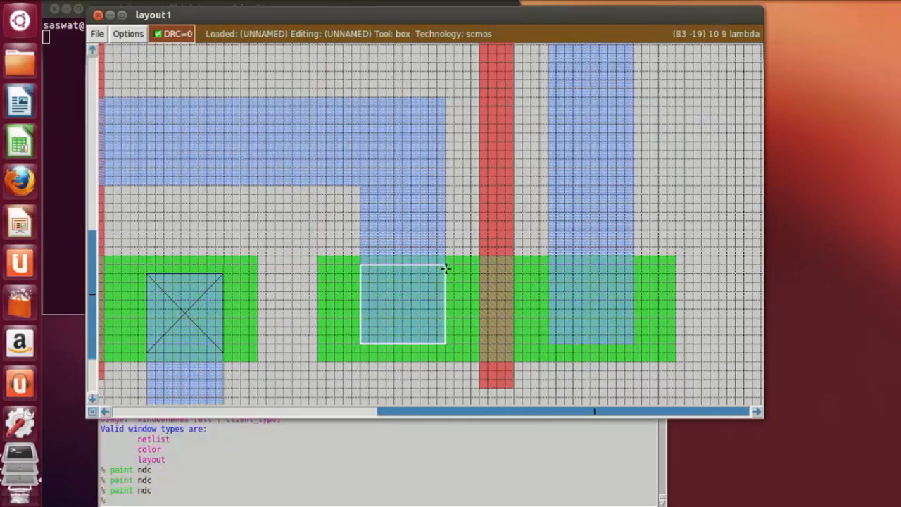
{"action": "left_click", "coordinate": [269, 503]}
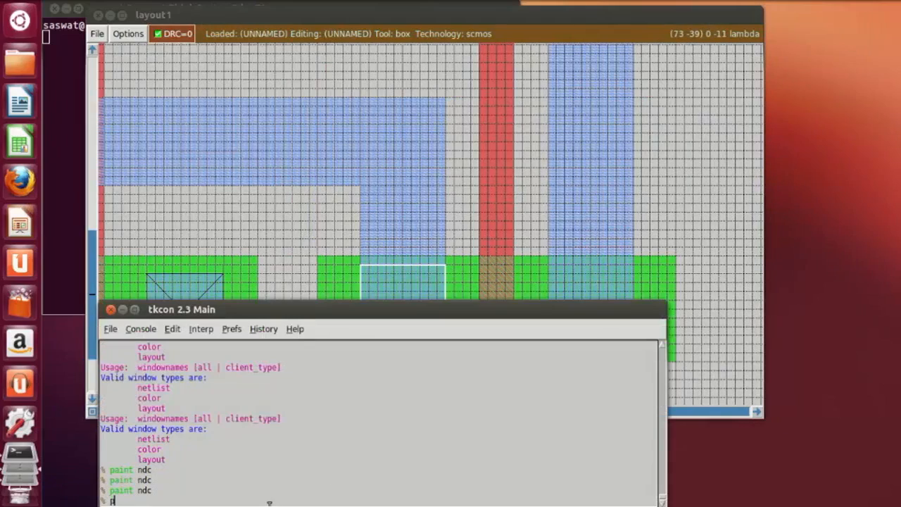
{"action": "key", "text": "Return"}
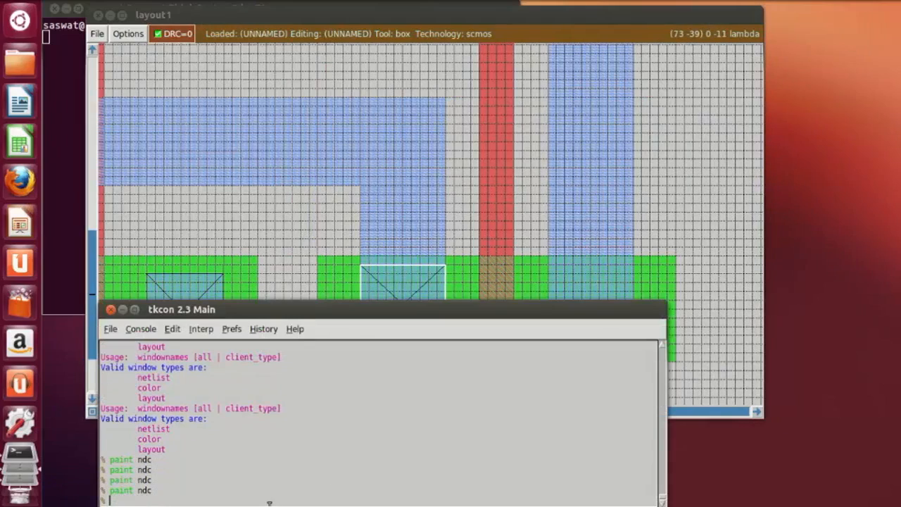
Move the same box to (95, -28), over the m1 strip right of the third gate on the right ndiff, and paint it ndc.
{"action": "left_click", "coordinate": [641, 229]}
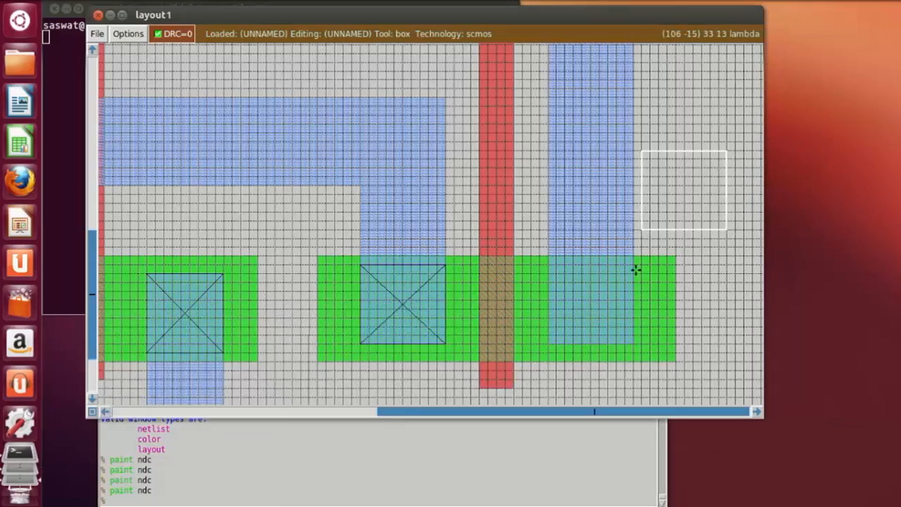
{"action": "left_click", "coordinate": [550, 345]}
{"action": "left_click", "coordinate": [227, 501]}
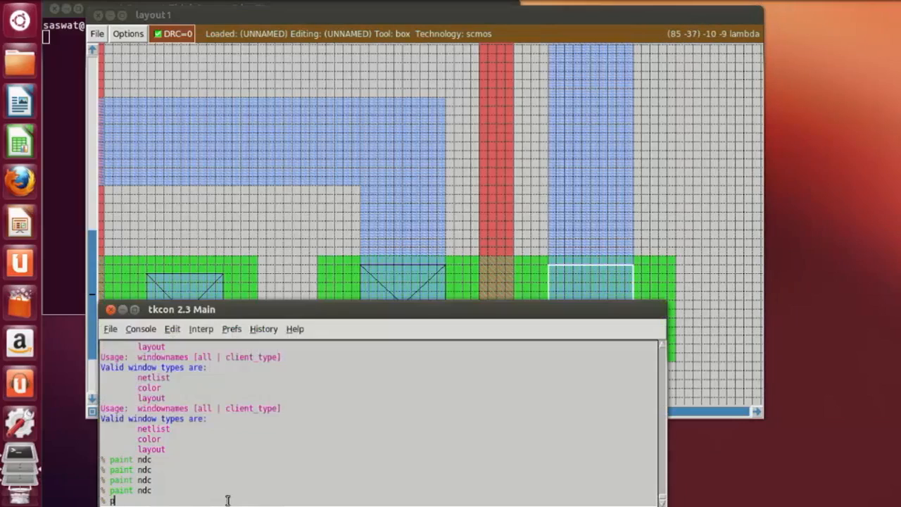
{"action": "type", "text": "paint ndc"}
{"action": "key", "text": "Return"}
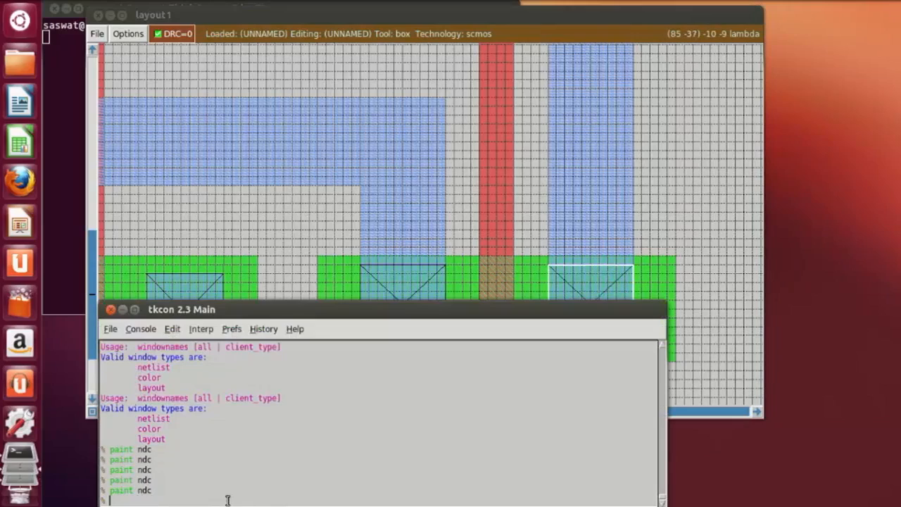
Paint an nwc contact about 9 by 9 lambda at (12, 56), on the horizontal m1 rail above the first poly gate.
{"action": "left_click", "coordinate": [505, 239]}
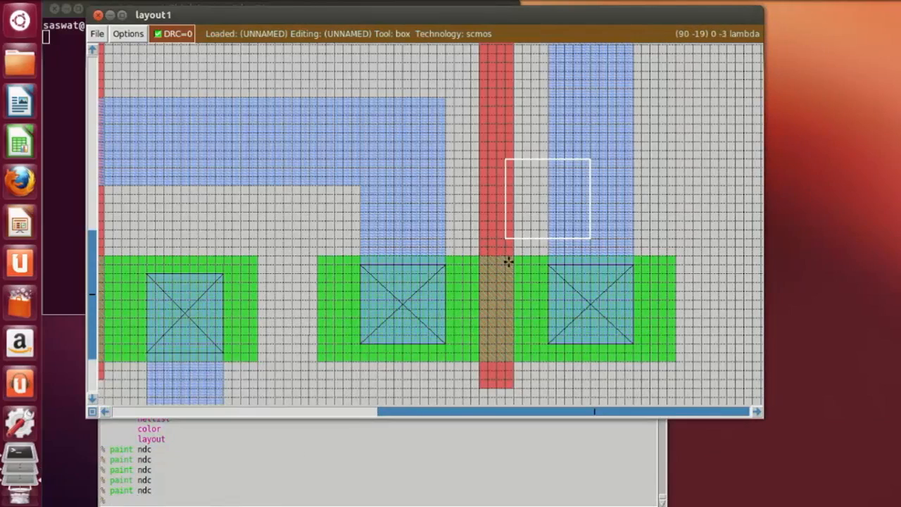
{"action": "key", "text": "shift+z"}
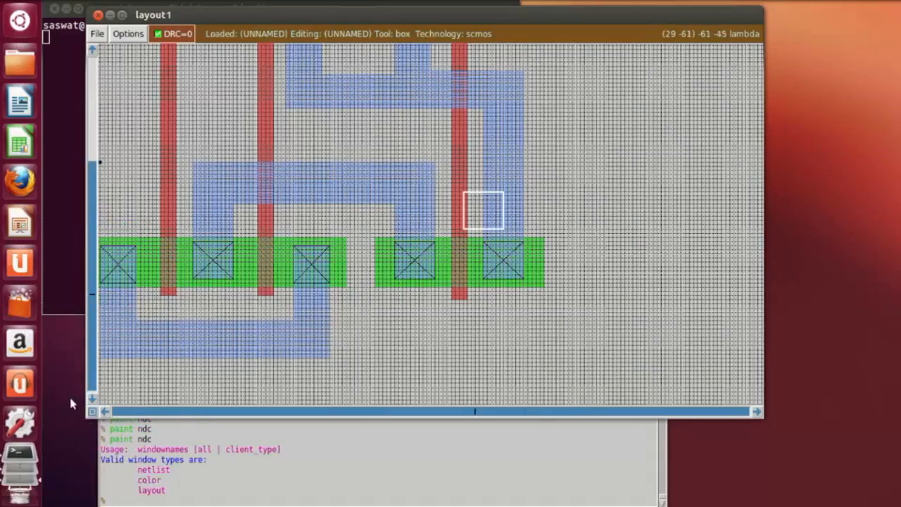
{"action": "left_click", "coordinate": [105, 412]}
{"action": "key", "text": "Up"}
{"action": "key", "text": "Up"}
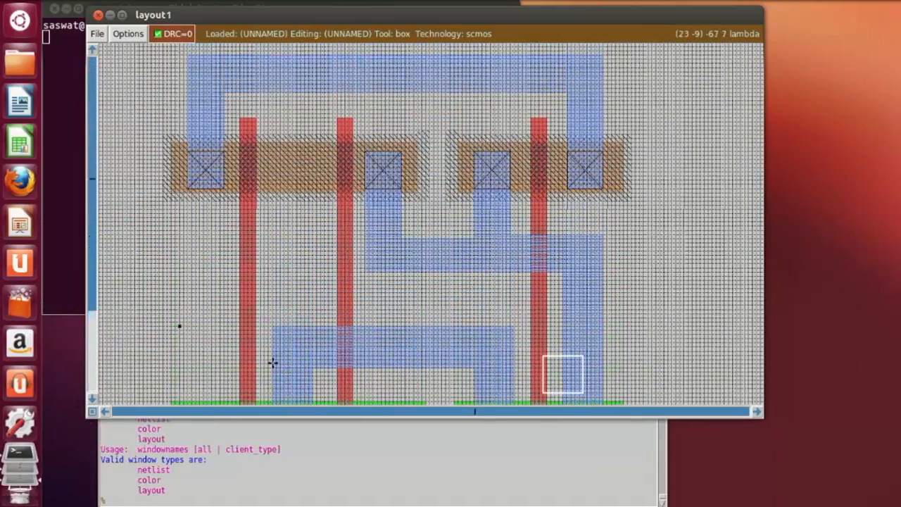
{"action": "key", "text": "Up"}
{"action": "key", "text": "z"}
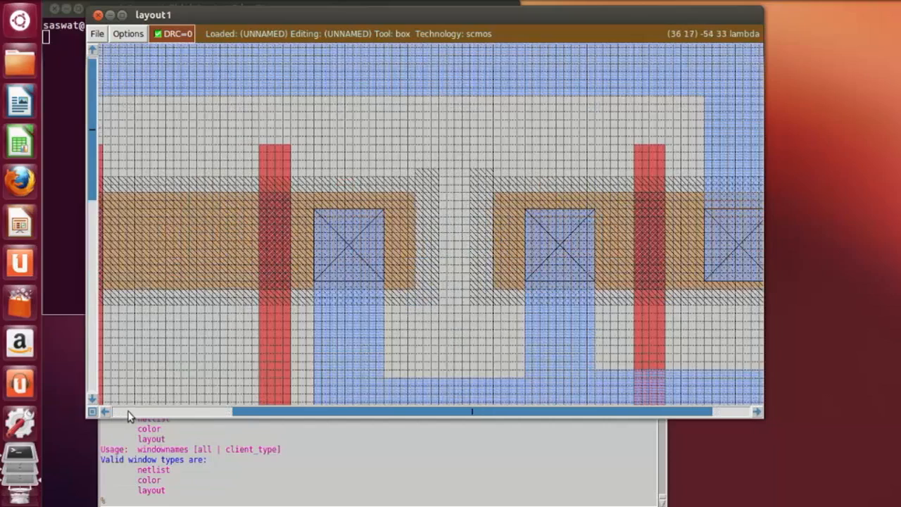
{"action": "left_click_drag", "start_coordinate": [254, 415], "coordinate": [156, 412]}
{"action": "key", "text": "Up"}
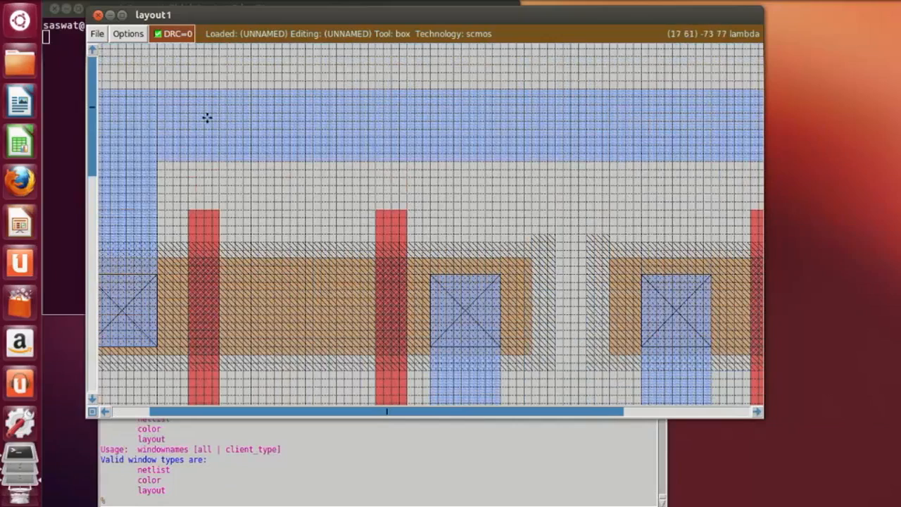
{"action": "left_click", "coordinate": [173, 152]}
{"action": "left_click", "coordinate": [173, 156]}
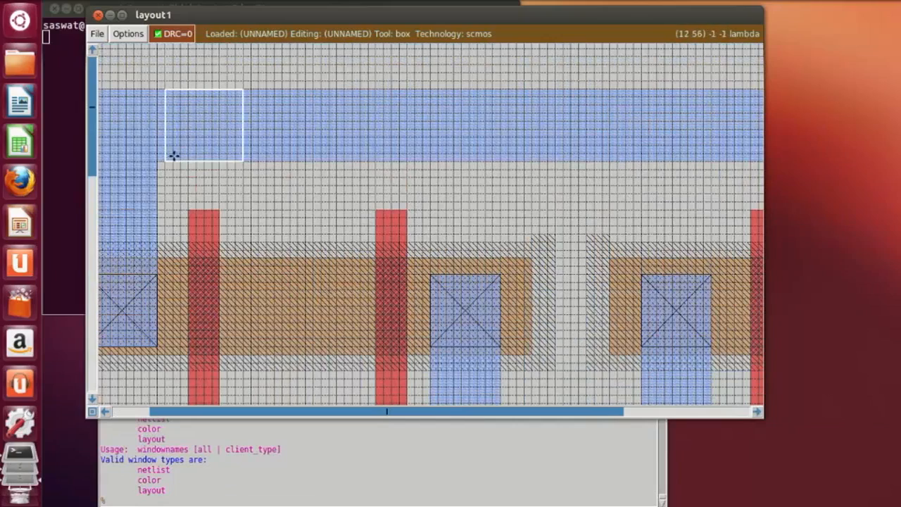
{"action": "right_click", "coordinate": [228, 92]}
{"action": "right_click", "coordinate": [230, 91]}
{"action": "right_click", "coordinate": [235, 91]}
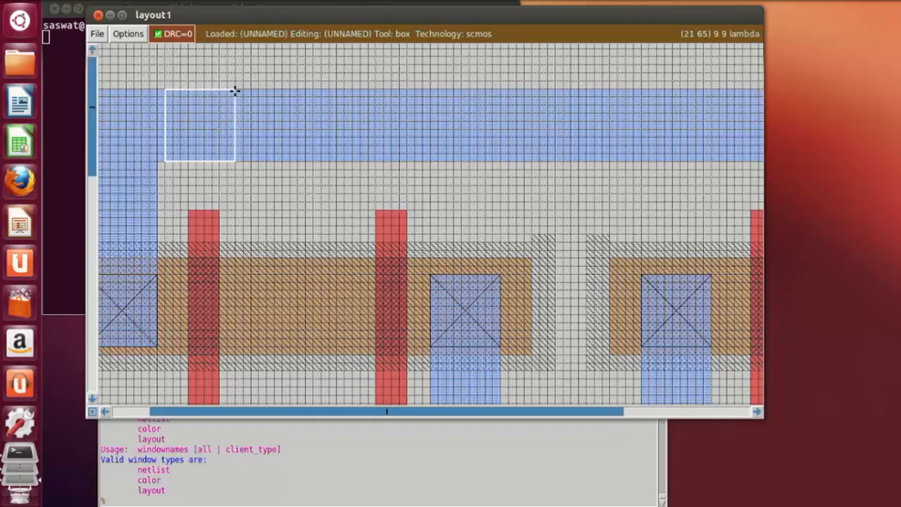
{"action": "left_click", "coordinate": [218, 502]}
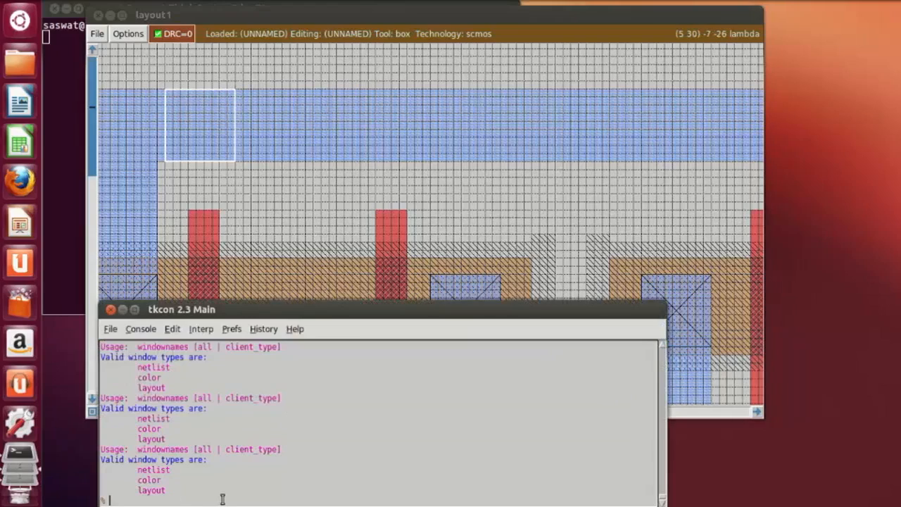
{"action": "type", "text": "paint nwc"}
{"action": "key", "text": "Return"}
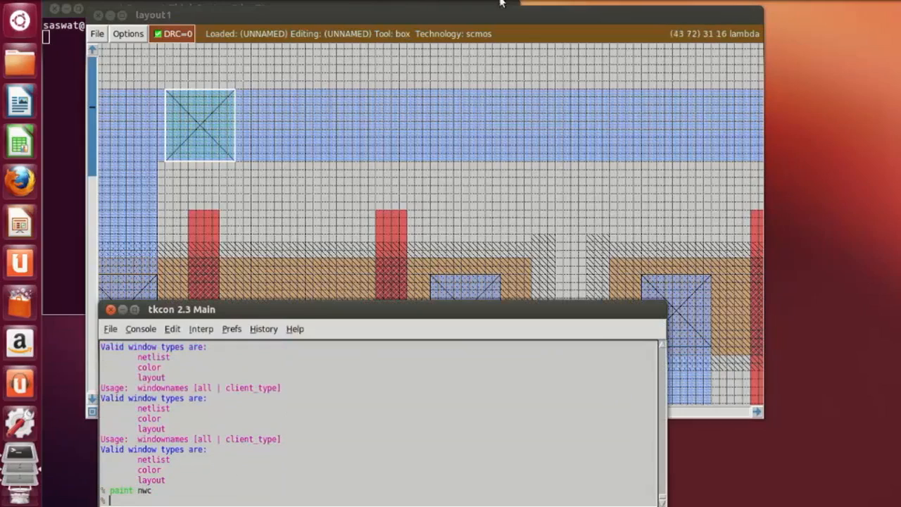
Move the same box along the upper m1 rail to (45, 56), right of the second gate, and paint it nwc.
{"action": "left_click", "coordinate": [422, 159]}
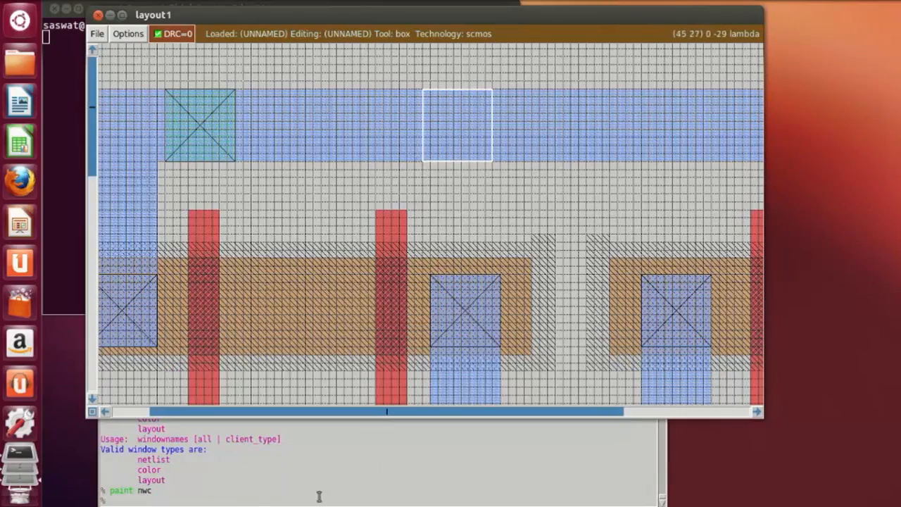
{"action": "left_click", "coordinate": [233, 500]}
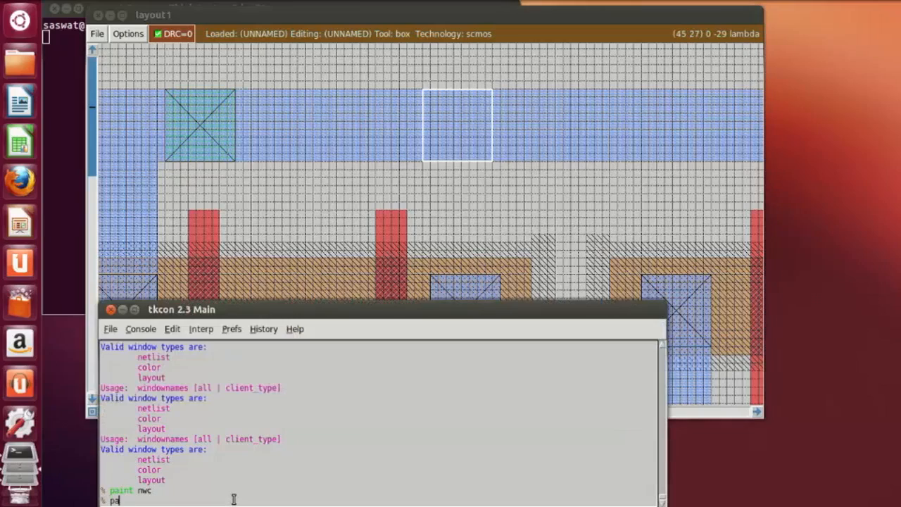
{"action": "type", "text": "paint nwc"}
{"action": "key", "text": "Return"}
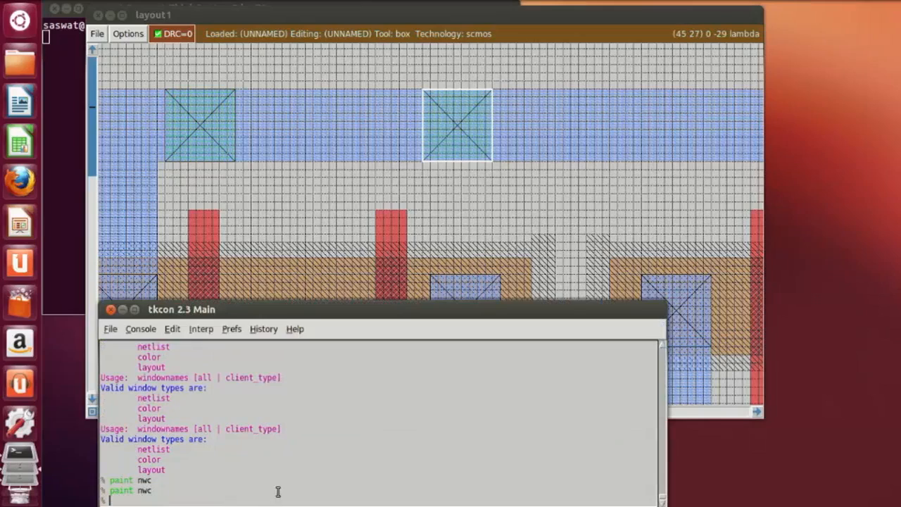
Move the 9 by 9 lambda box along the upper m1 rail to (87, 56), above the third poly gate, and paint it nwc.
{"action": "left_click", "coordinate": [657, 218]}
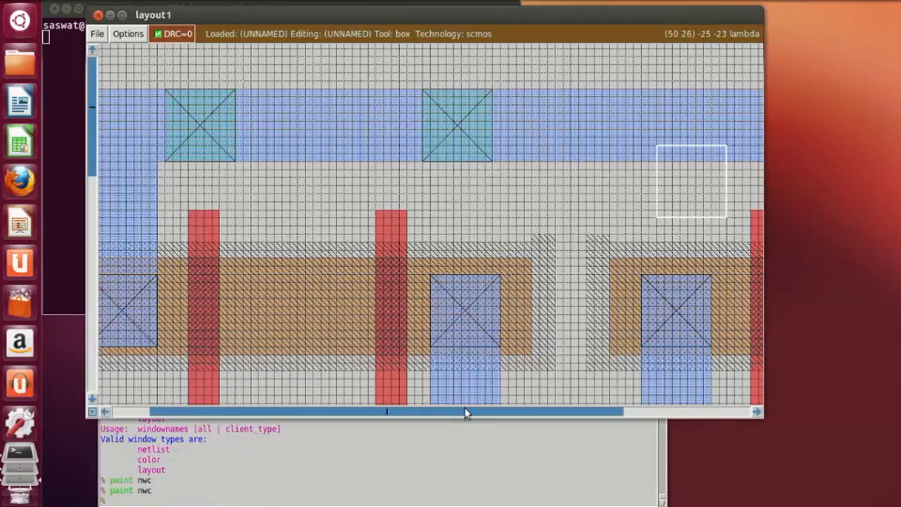
{"action": "left_click_drag", "start_coordinate": [464, 413], "coordinate": [536, 411]}
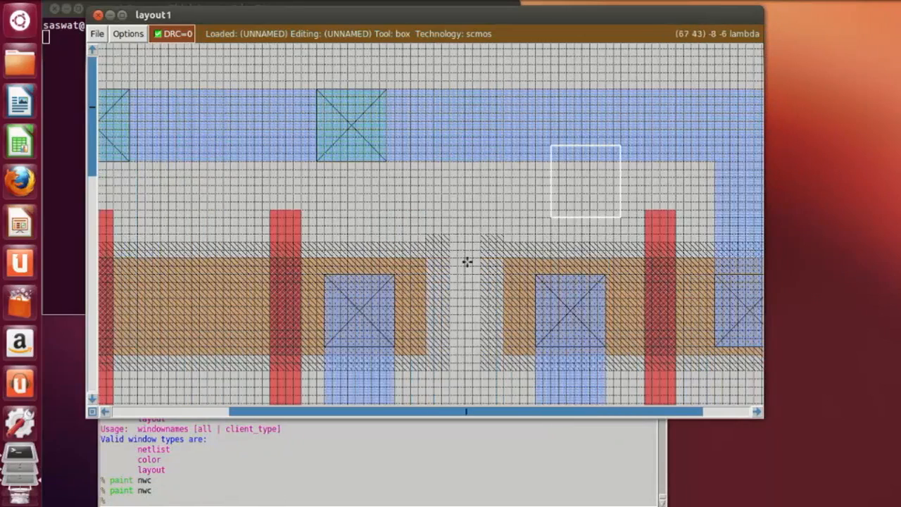
{"action": "left_click", "coordinate": [425, 242]}
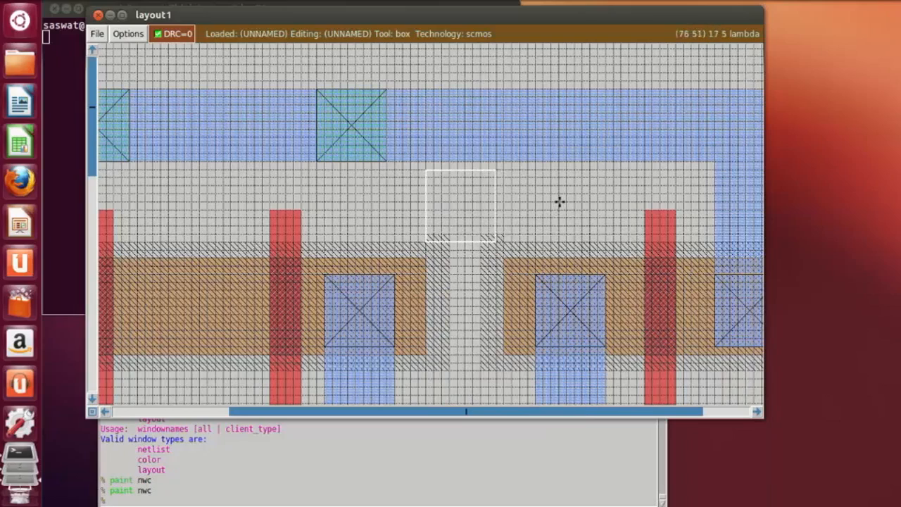
{"action": "left_click", "coordinate": [582, 161]}
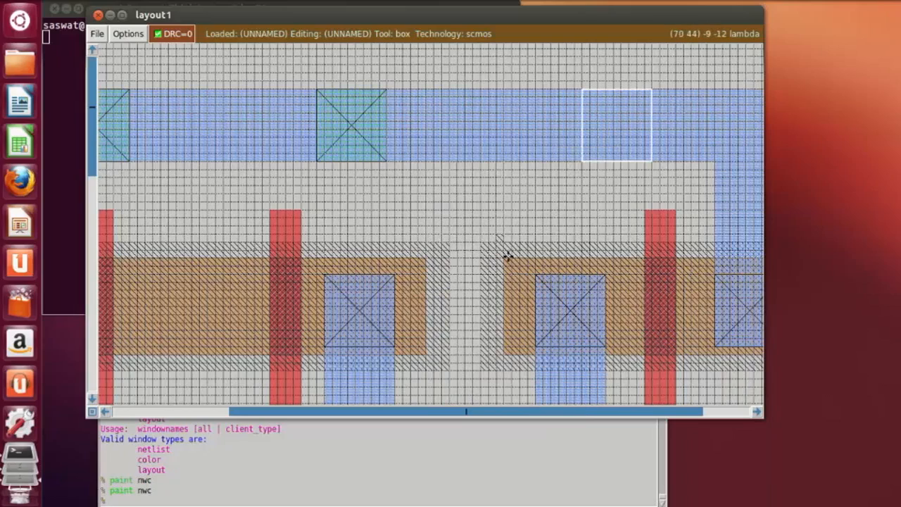
{"action": "left_click", "coordinate": [485, 242]}
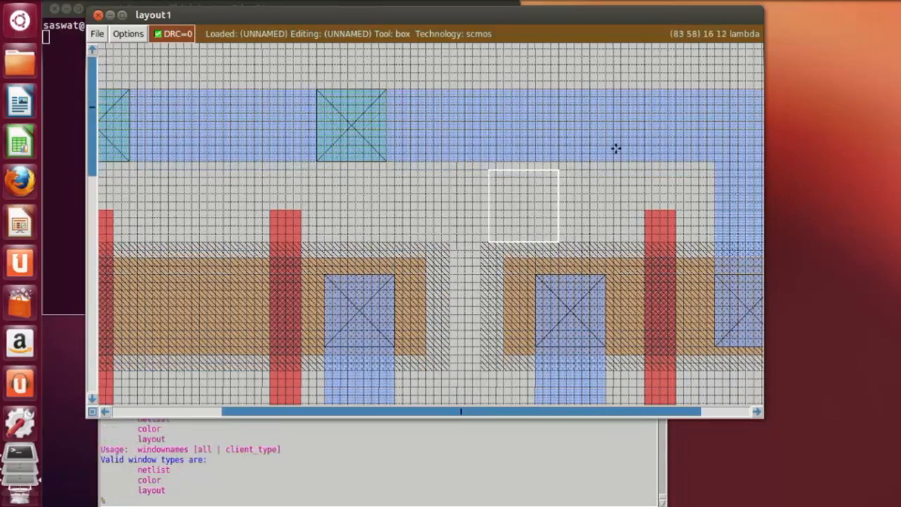
{"action": "left_click", "coordinate": [612, 146]}
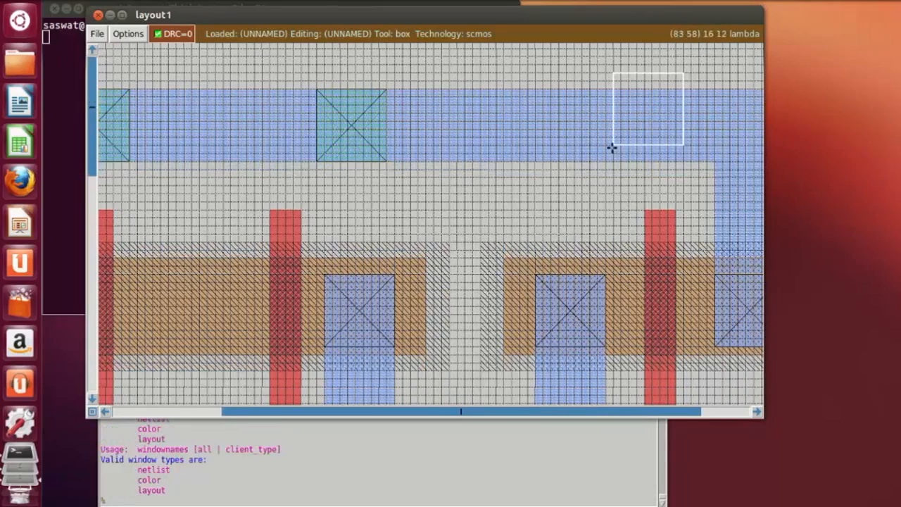
{"action": "left_click", "coordinate": [758, 411]}
{"action": "left_click", "coordinate": [596, 160]}
{"action": "left_click", "coordinate": [581, 153]}
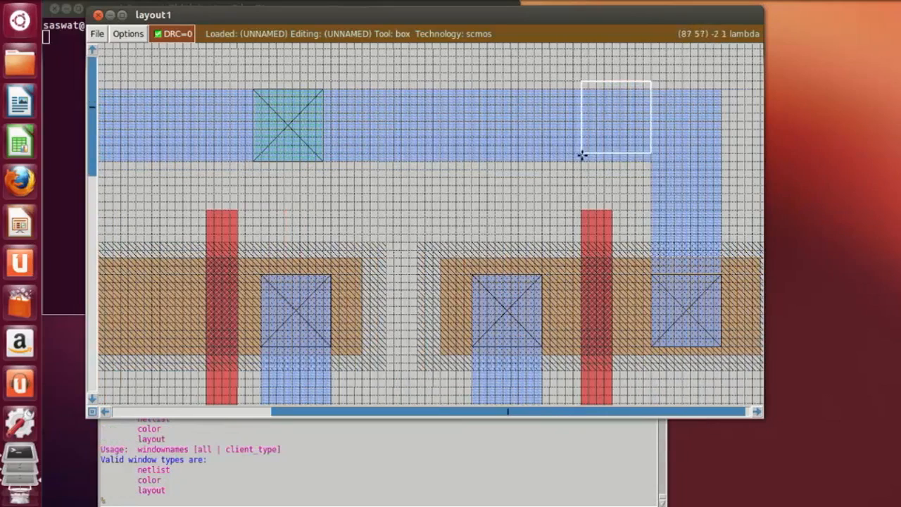
{"action": "left_click", "coordinate": [582, 161]}
{"action": "left_click", "coordinate": [365, 503]}
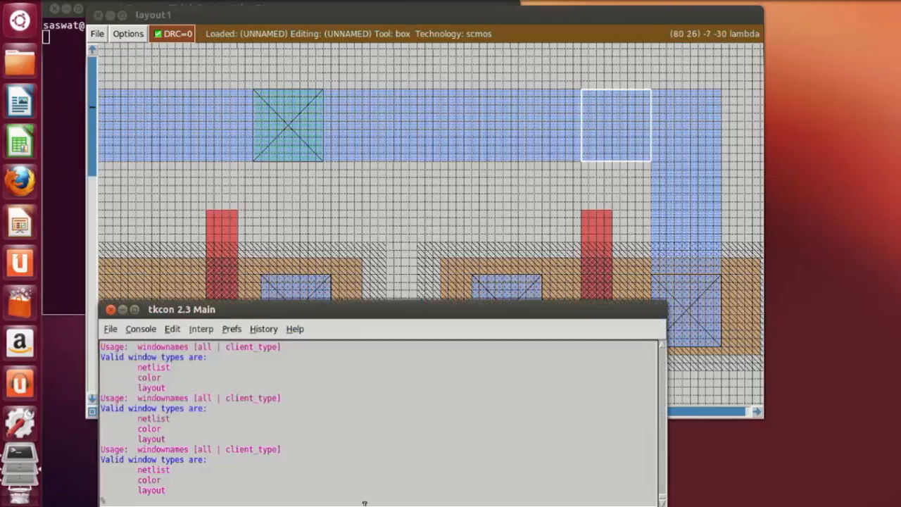
{"action": "type", "text": "paint nwc"}
{"action": "key", "text": "Return"}
Move the same box to (8, -47), near the left end of the lower horizontal m1 rail, and paint it pwc.
{"action": "left_click", "coordinate": [424, 248]}
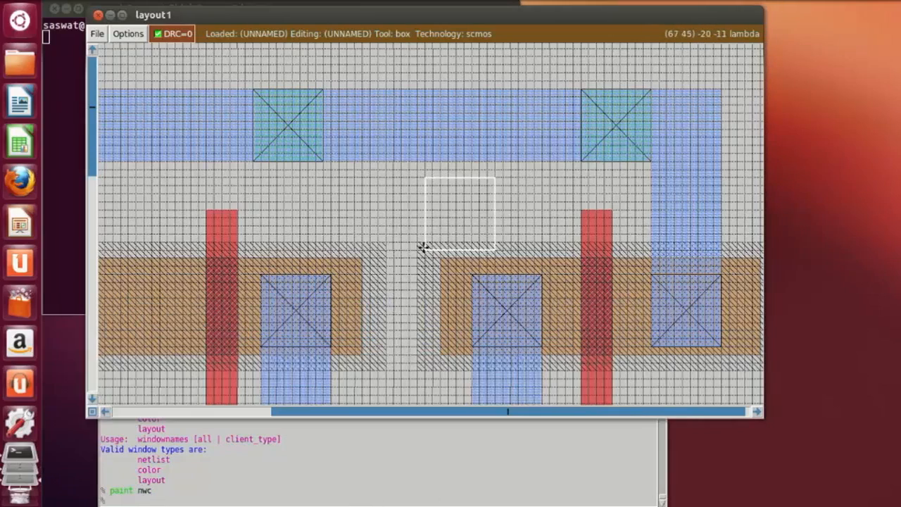
{"action": "key", "text": "Z"}
{"action": "scroll", "coordinate": [376, 326], "scroll_direction": "down", "scroll_amount": 5}
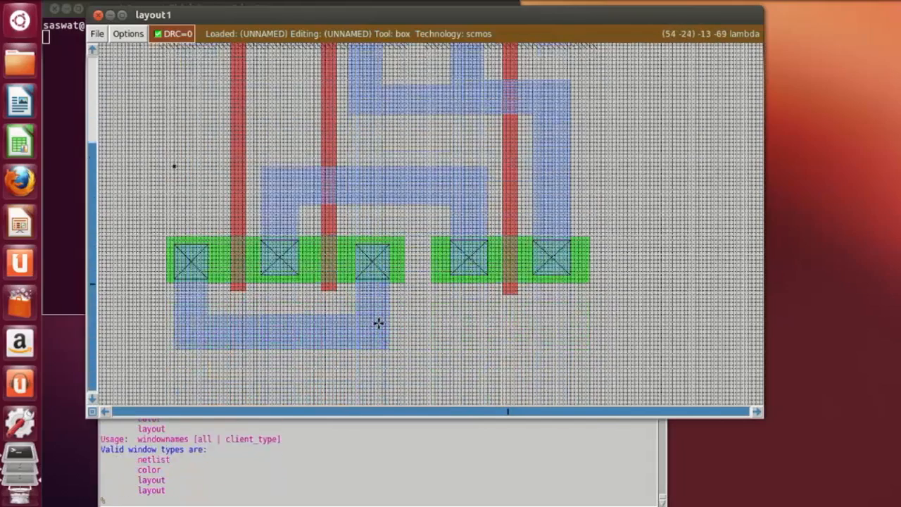
{"action": "scroll", "coordinate": [378, 323], "scroll_direction": "down", "scroll_amount": 1}
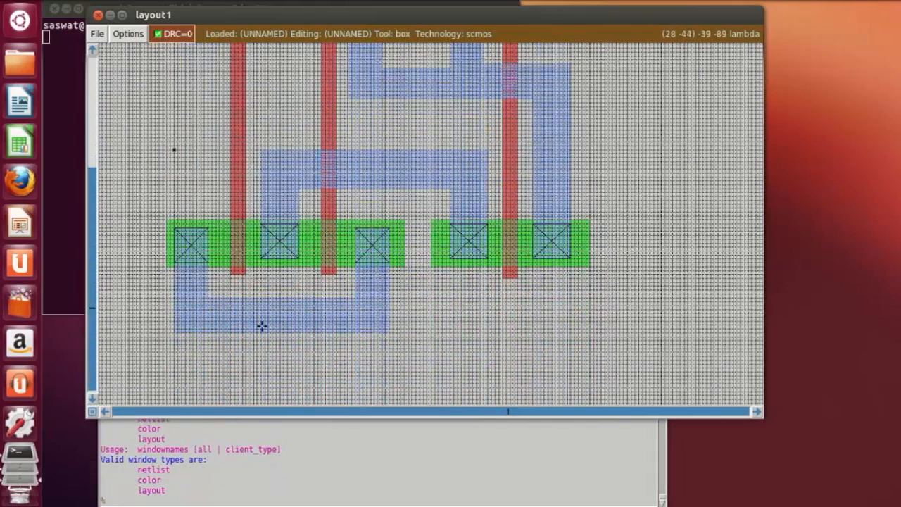
{"action": "left_click", "coordinate": [197, 329]}
{"action": "left_click", "coordinate": [204, 331]}
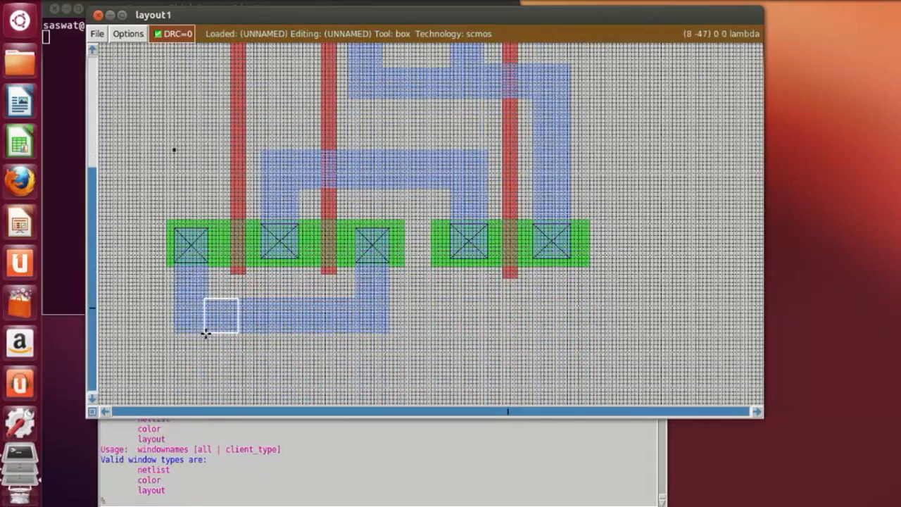
{"action": "left_click", "coordinate": [215, 503]}
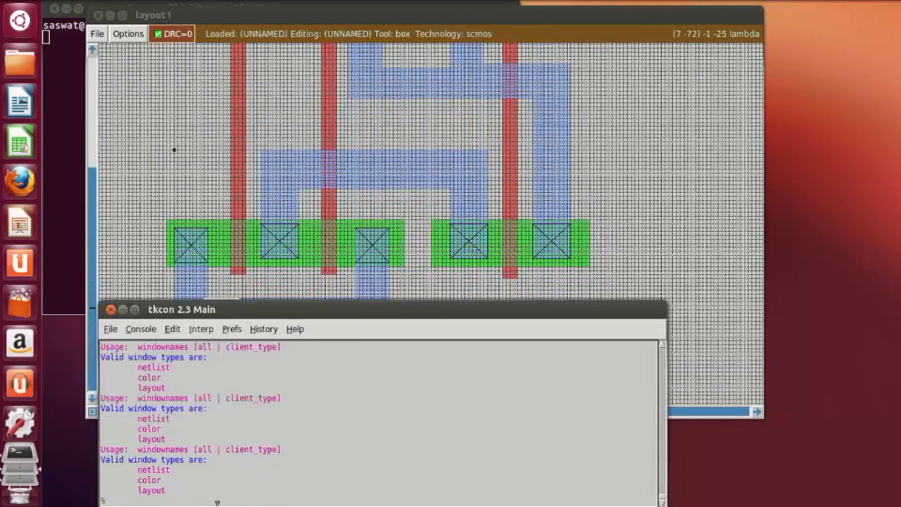
{"action": "type", "text": "paint pwc"}
{"action": "key", "text": "Return"}
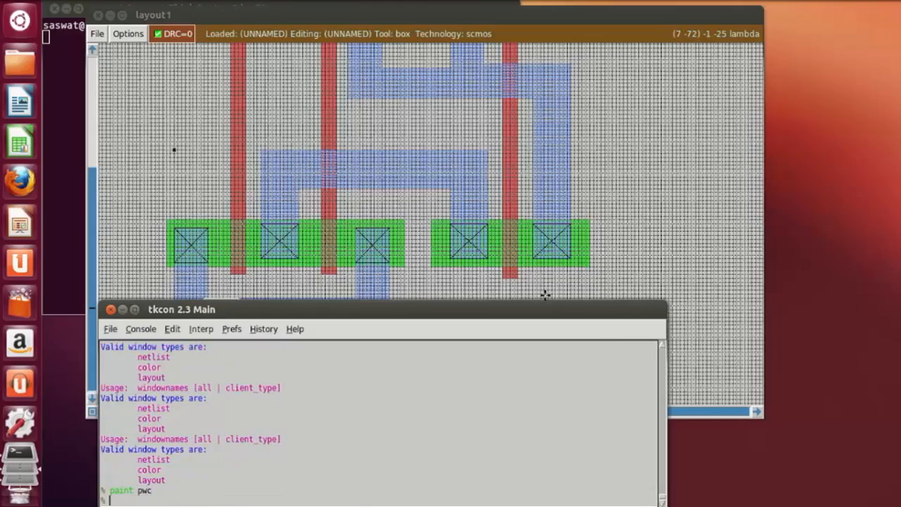
Move the same box along the lower m1 rail to (38, -47), below the second poly gate, and paint it pwc.
{"action": "left_click", "coordinate": [485, 265]}
{"action": "left_click", "coordinate": [328, 330]}
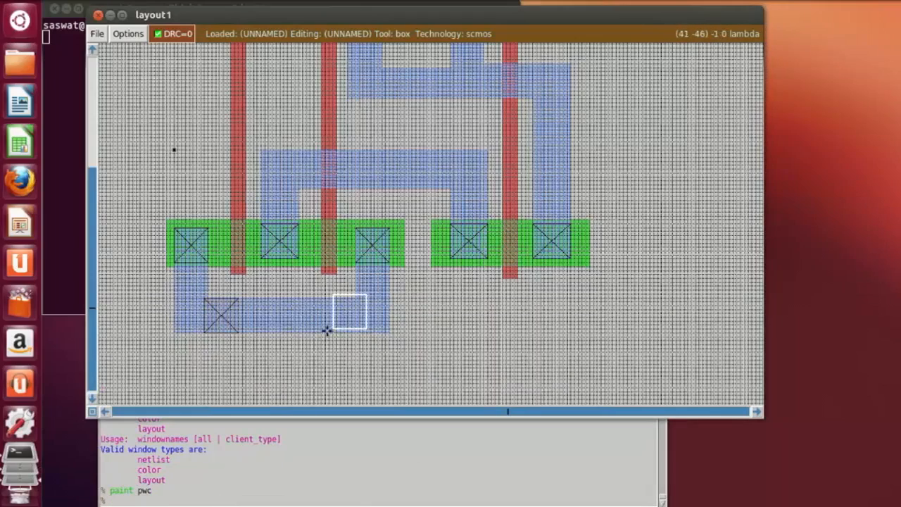
{"action": "left_click", "coordinate": [325, 332]}
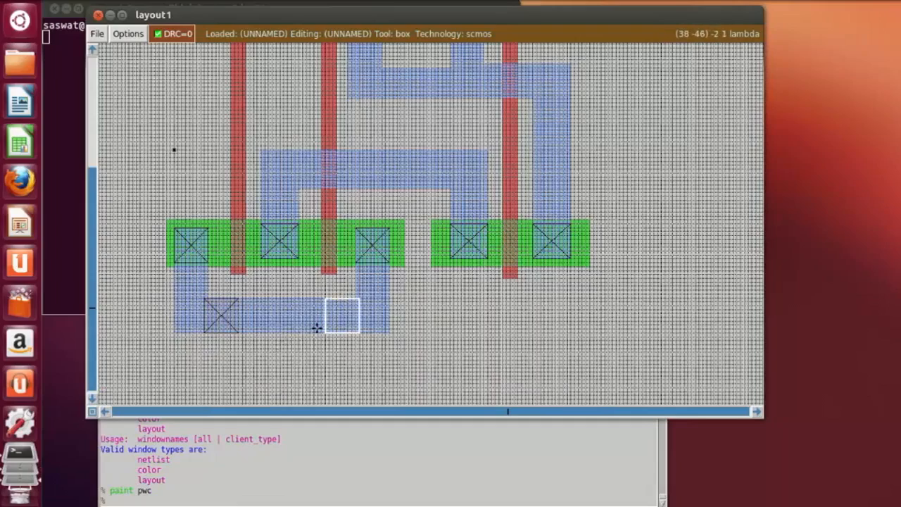
{"action": "left_click", "coordinate": [318, 329]}
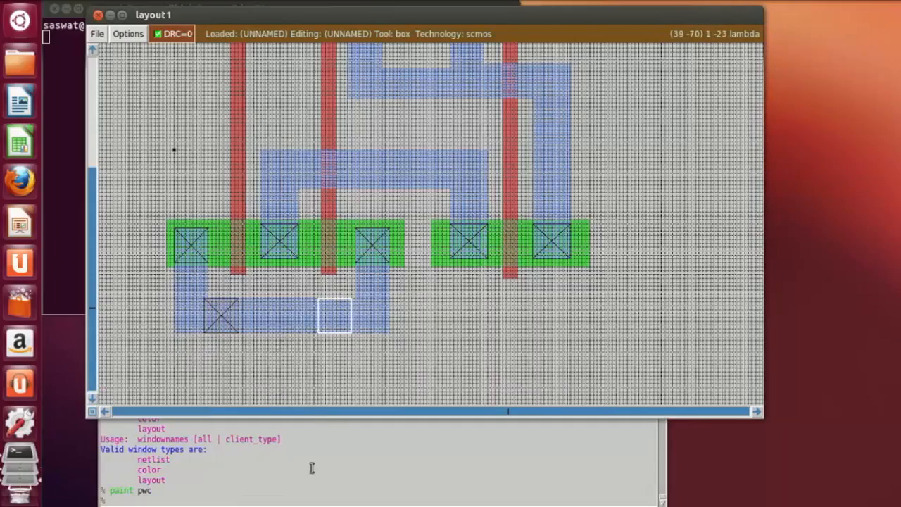
{"action": "left_click", "coordinate": [299, 497]}
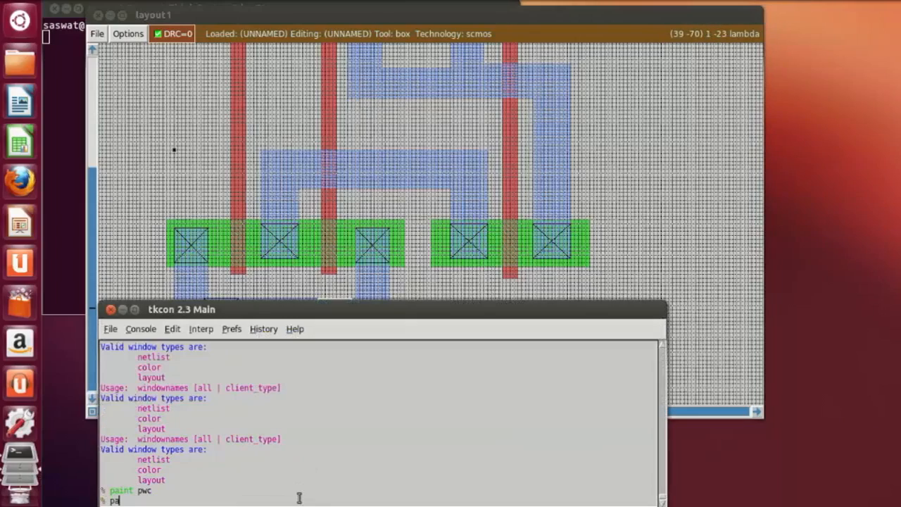
{"action": "type", "text": "paint pwc"}
{"action": "key", "text": "Return"}
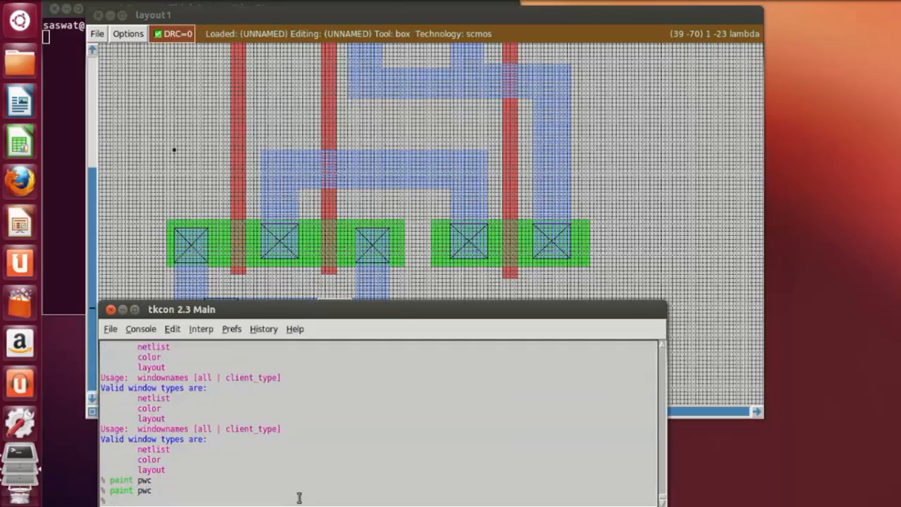
Examine the whole layout in a maximized layout window, checking the gates, diffusions, m1 wiring and all contacts.
{"action": "left_click", "coordinate": [692, 279]}
{"action": "key", "text": "v"}
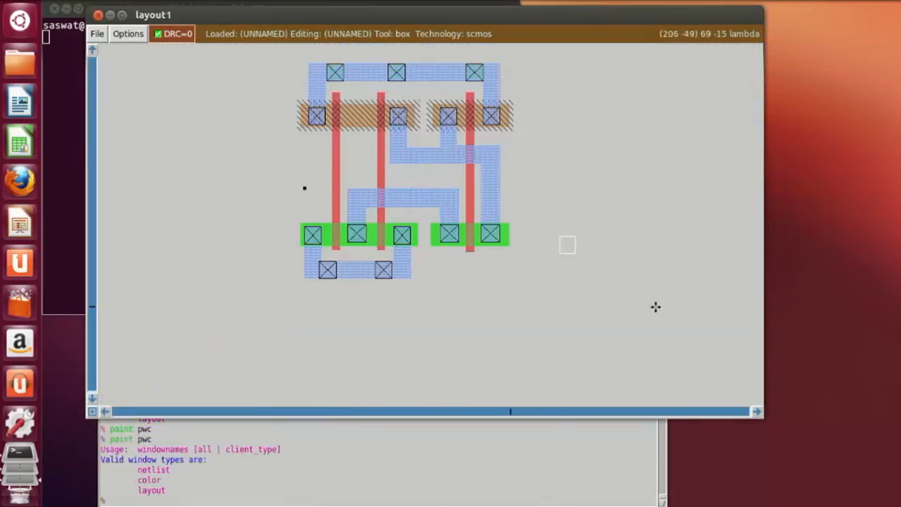
{"action": "scroll", "coordinate": [469, 304], "scroll_direction": "up", "scroll_amount": 1}
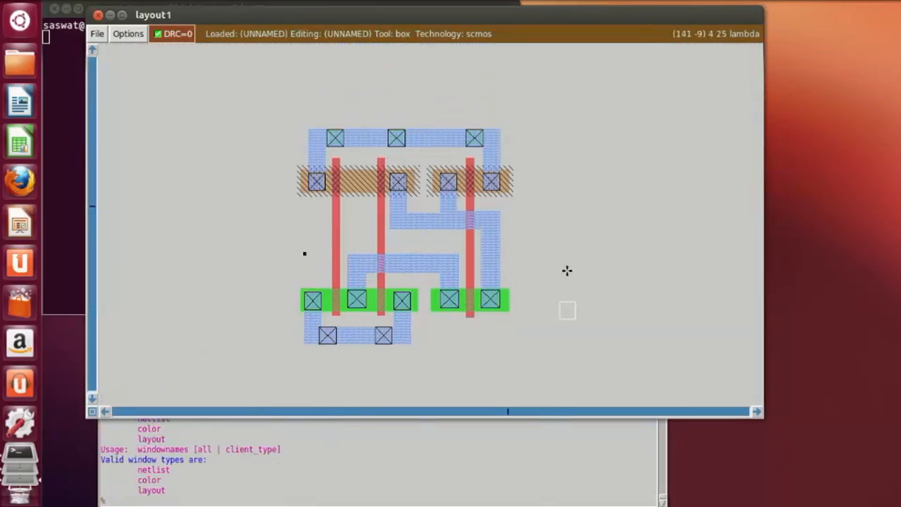
{"action": "double_click", "coordinate": [544, 12]}
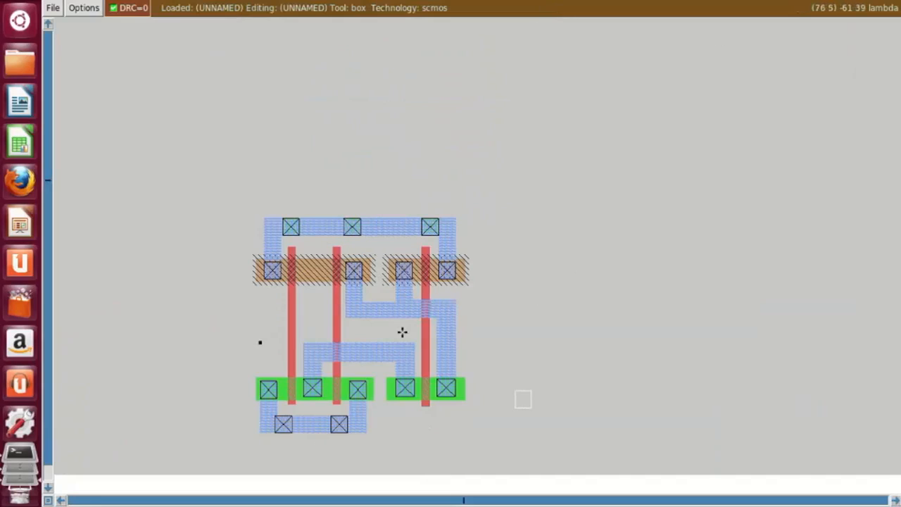
{"action": "scroll", "coordinate": [402, 331], "scroll_direction": "down", "scroll_amount": 1}
{"action": "scroll", "coordinate": [402, 331], "scroll_direction": "down", "scroll_amount": 1}
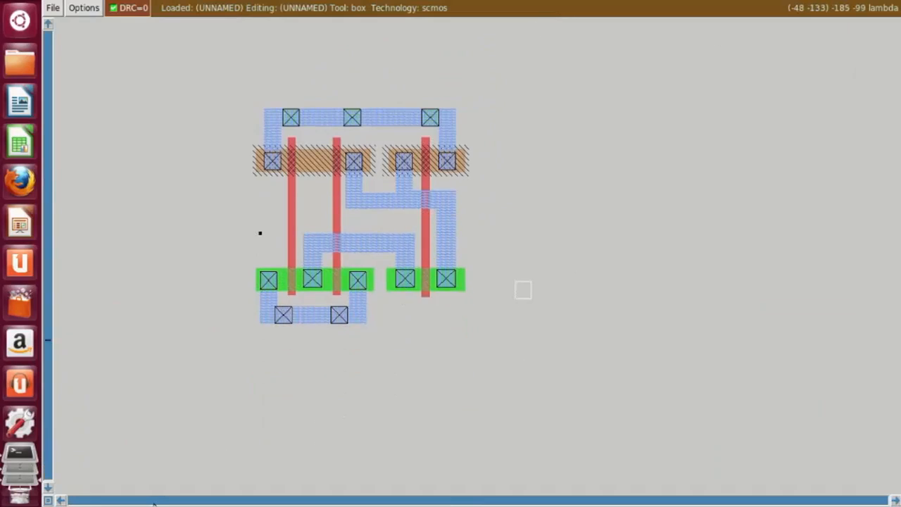
{"action": "left_click", "coordinate": [60, 500]}
{"action": "left_click", "coordinate": [895, 500]}
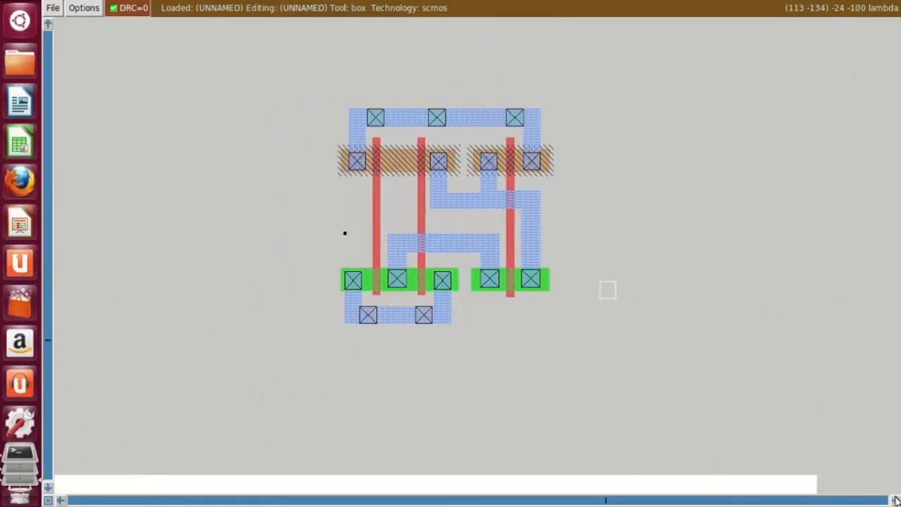
{"action": "scroll", "coordinate": [577, 413], "scroll_direction": "up", "scroll_amount": 1}
{"action": "key", "text": "z"}
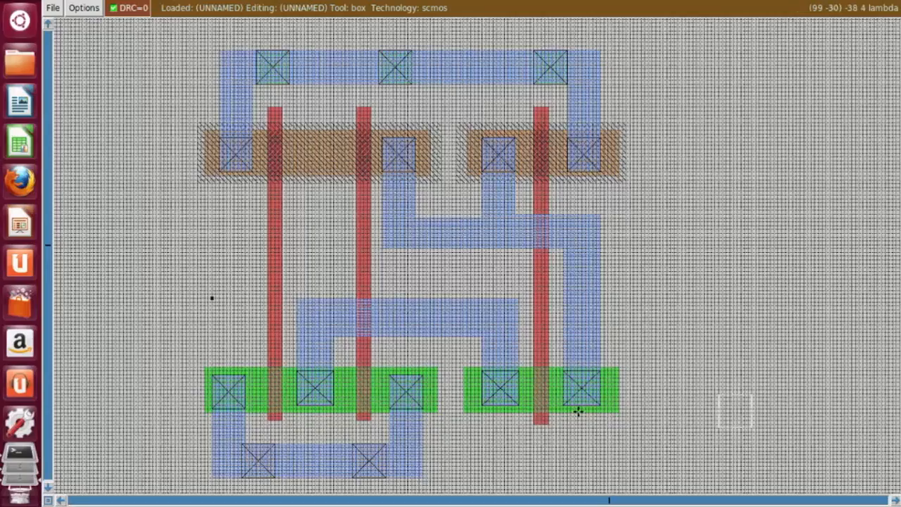
{"action": "scroll", "coordinate": [578, 412], "scroll_direction": "down", "scroll_amount": 1}
{"action": "scroll", "coordinate": [580, 409], "scroll_direction": "down", "scroll_amount": 2}
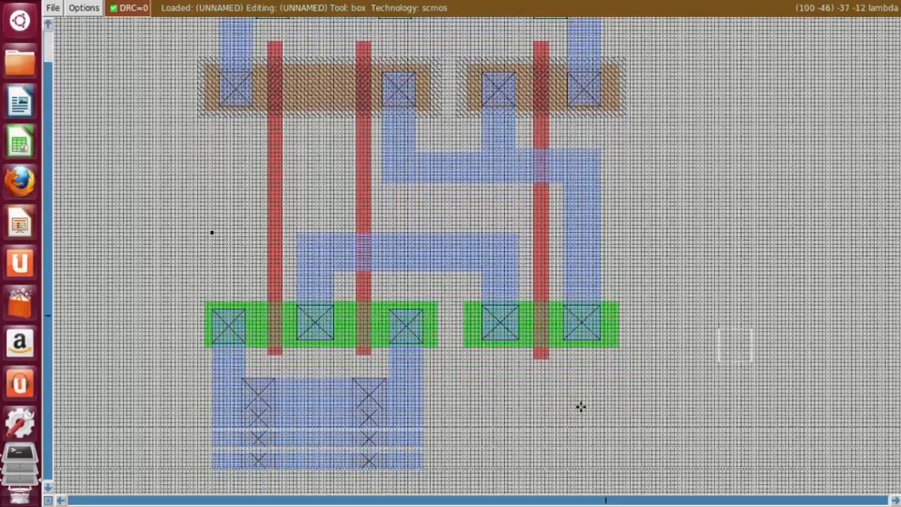
{"action": "scroll", "coordinate": [580, 409], "scroll_direction": "up", "scroll_amount": 5}
{"action": "scroll", "coordinate": [580, 405], "scroll_direction": "down", "scroll_amount": 3}
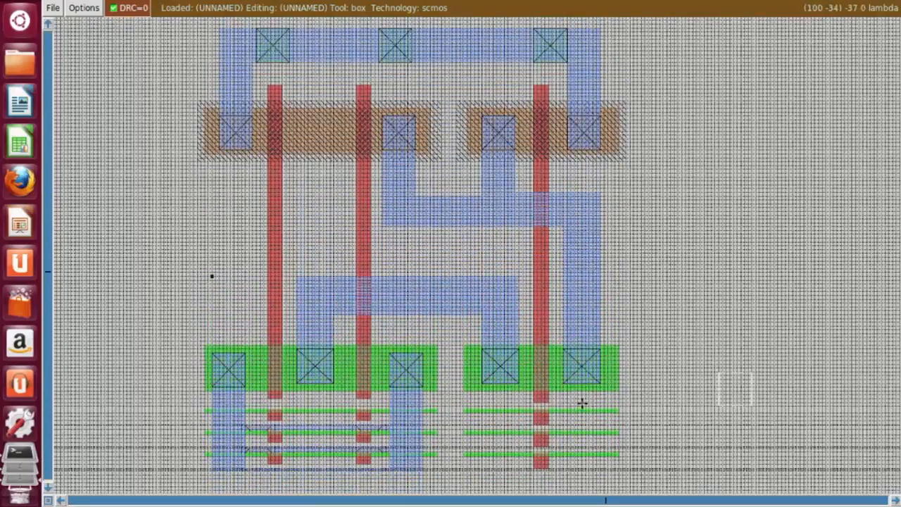
{"action": "left_click", "coordinate": [788, 4]}
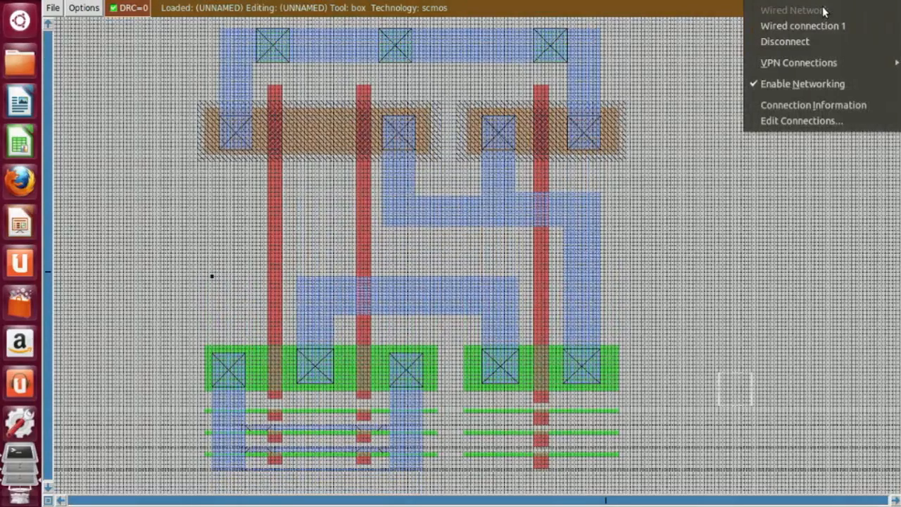
{"action": "mouse_move", "coordinate": [794, 6]}
{"action": "left_click", "coordinate": [796, 26]}
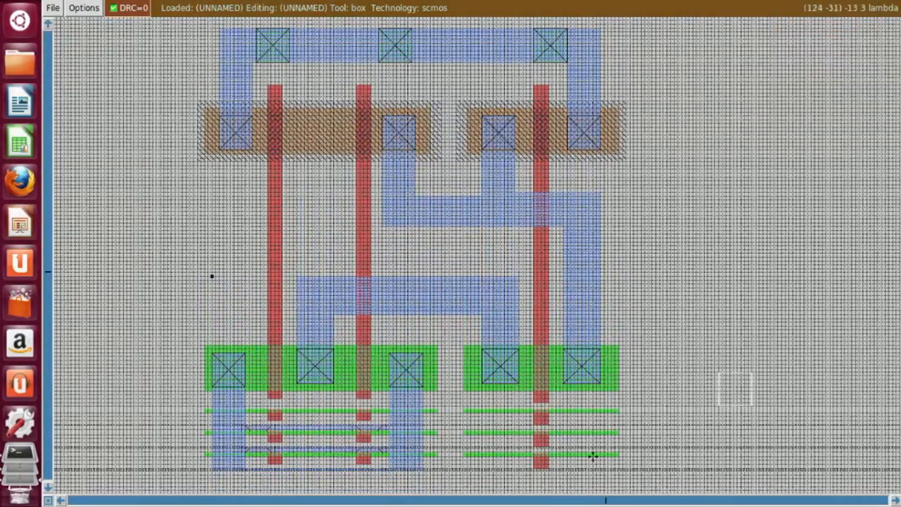
Paint a poly stub about 7 by 4 lambda extending left from the first poly gate, midway between the upper and lower diffusions.
{"action": "scroll", "coordinate": [660, 336], "scroll_direction": "up", "scroll_amount": 1}
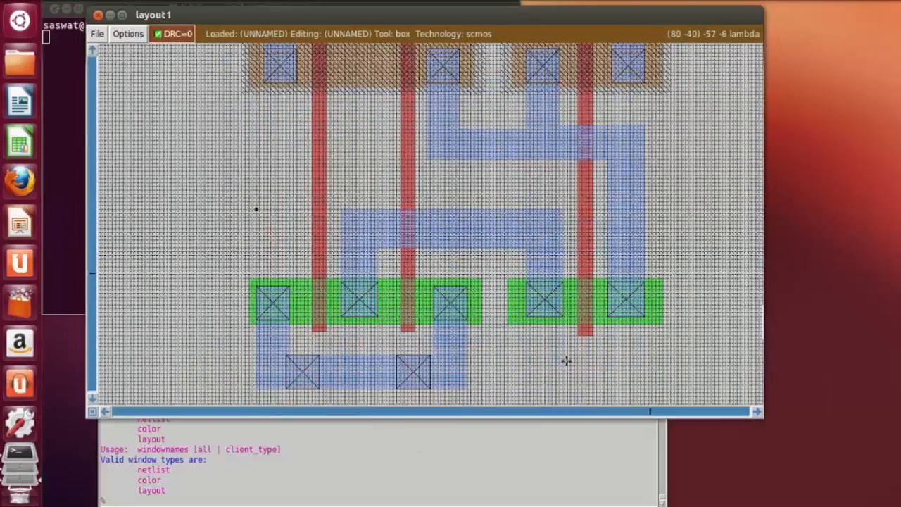
{"action": "scroll", "coordinate": [565, 360], "scroll_direction": "up", "scroll_amount": 1}
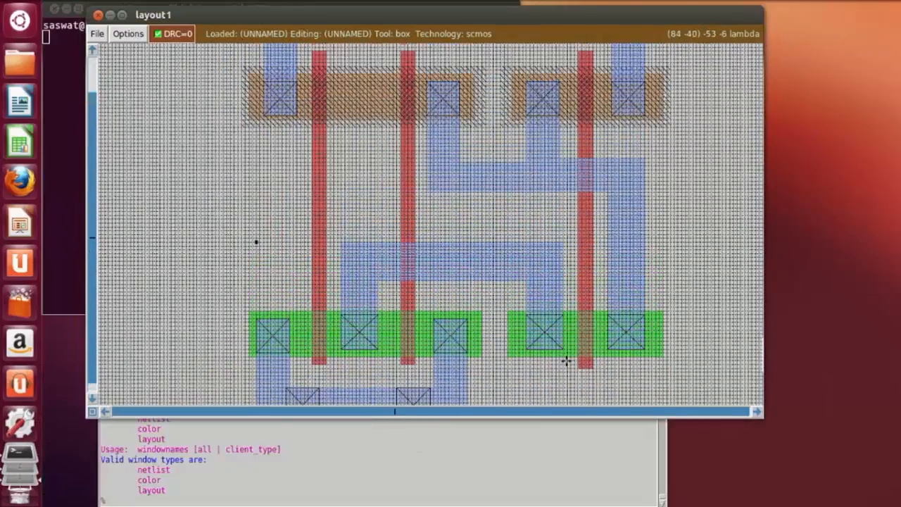
{"action": "scroll", "coordinate": [588, 191], "scroll_direction": "up", "scroll_amount": 2}
{"action": "scroll", "coordinate": [607, 166], "scroll_direction": "up", "scroll_amount": 1}
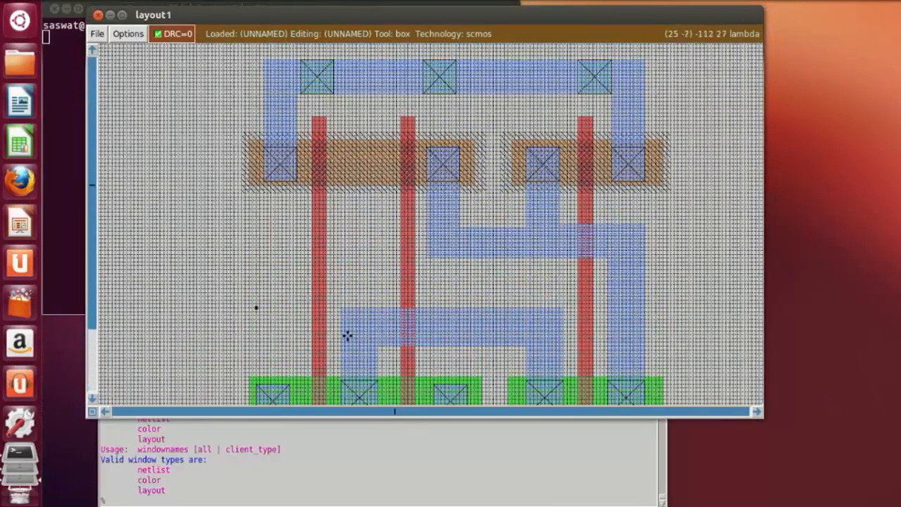
{"action": "key", "text": "z"}
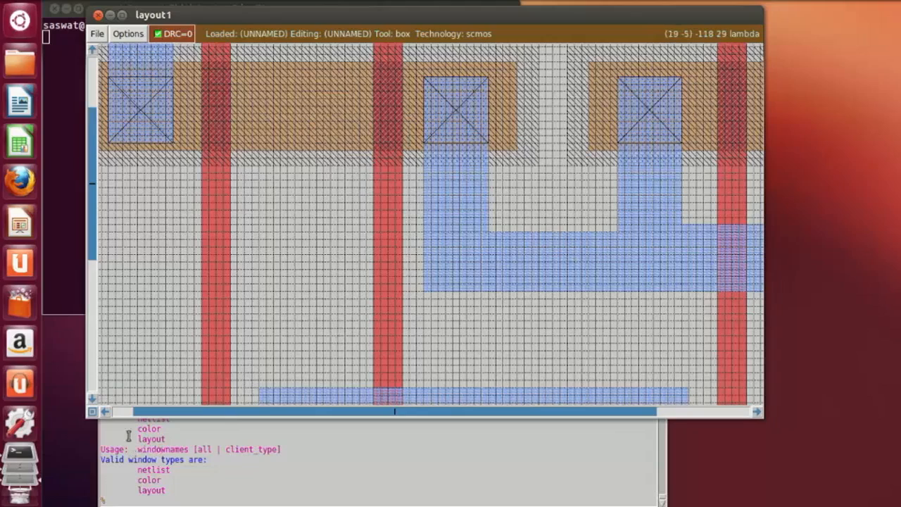
{"action": "left_click", "coordinate": [106, 412]}
{"action": "left_click", "coordinate": [106, 411]}
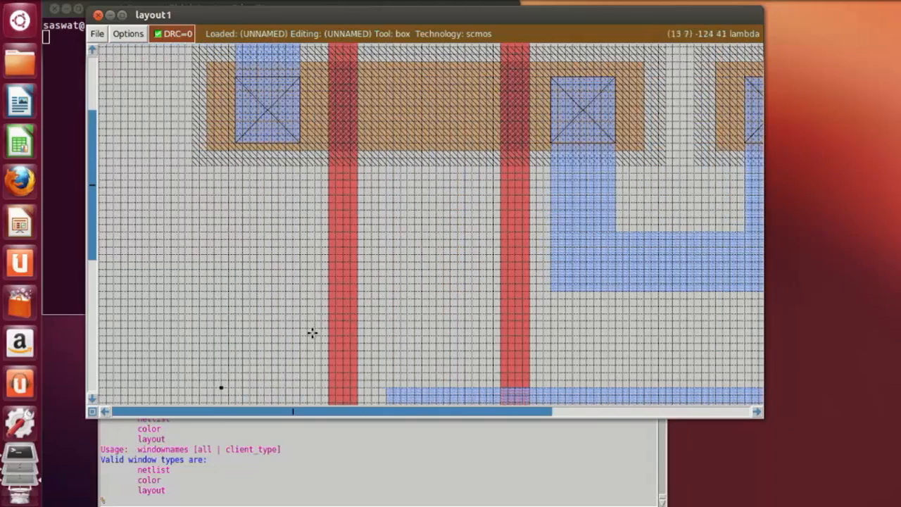
{"action": "left_click", "coordinate": [290, 328]}
{"action": "left_click", "coordinate": [279, 328]}
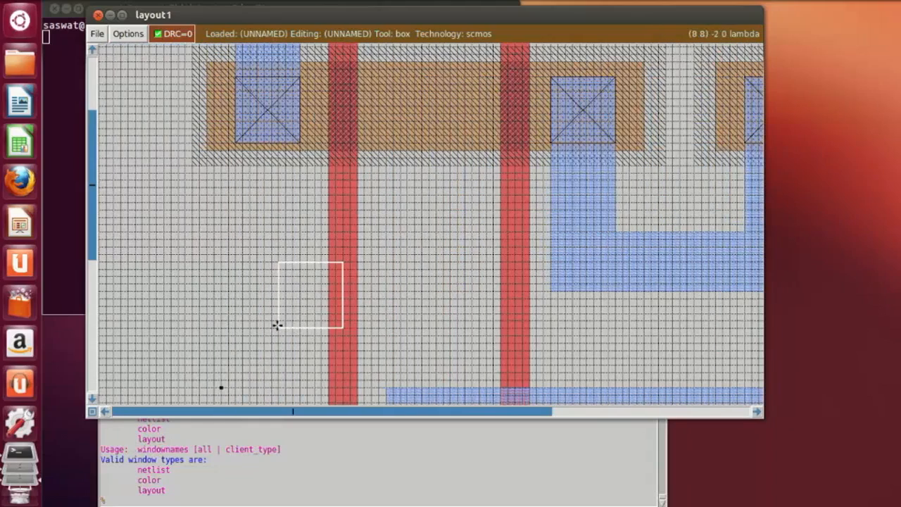
{"action": "right_click", "coordinate": [328, 294]}
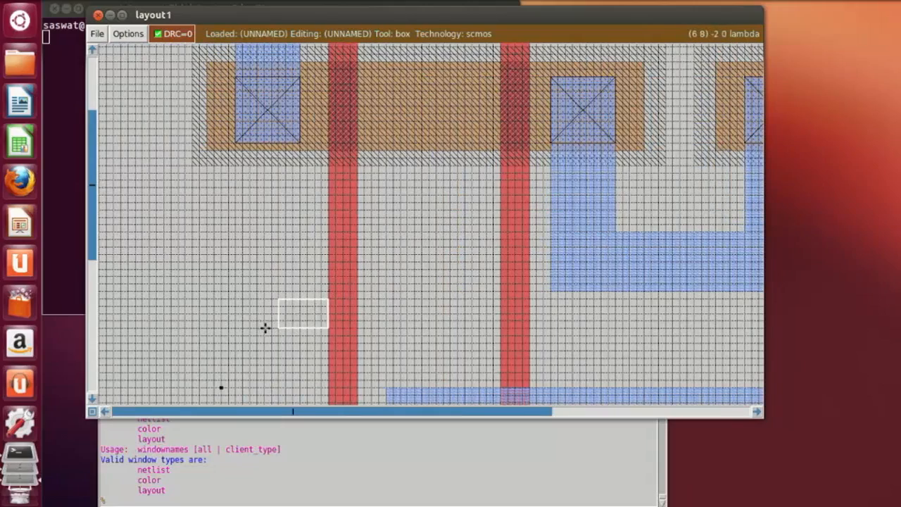
{"action": "left_click", "coordinate": [257, 490]}
{"action": "type", "text": "pa"}
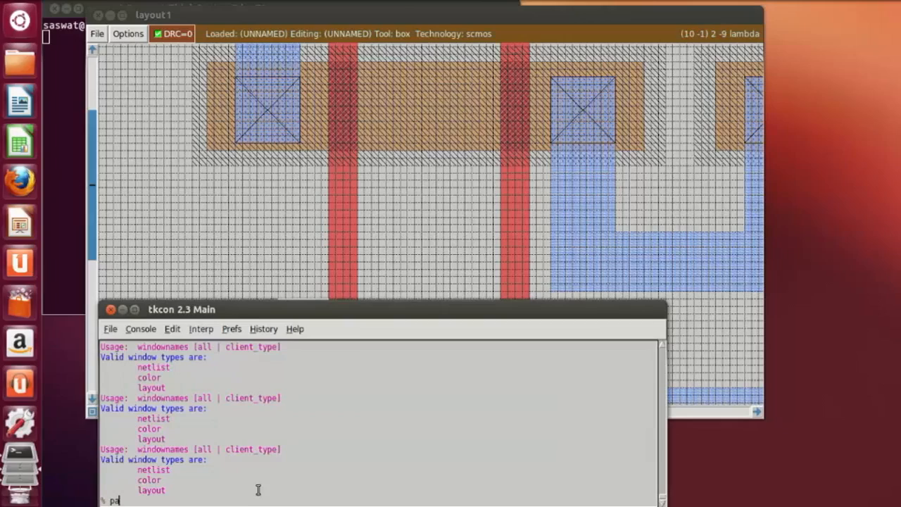
{"action": "type", "text": "int poly"}
{"action": "key", "text": "Return"}
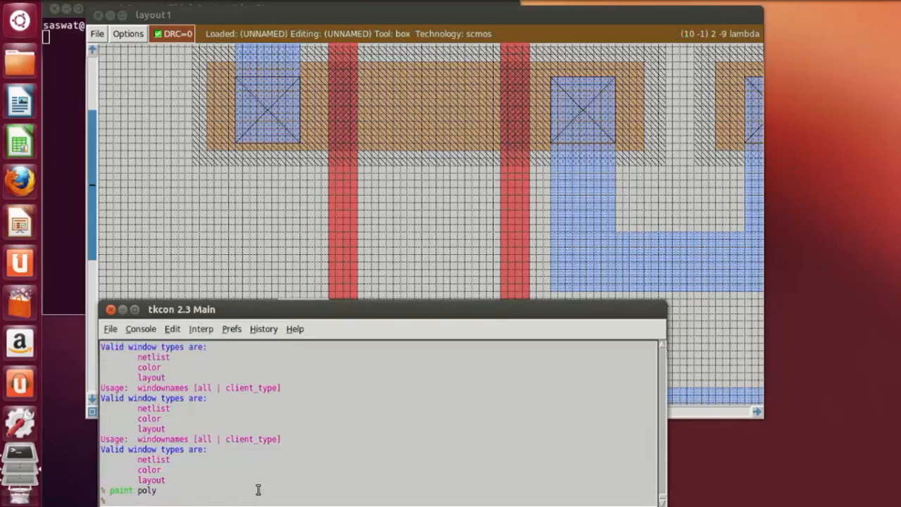
Move the same box to the left edge of the second poly gate, level with the first stub, and paint it poly.
{"action": "left_click", "coordinate": [458, 269]}
{"action": "left_click", "coordinate": [457, 320]}
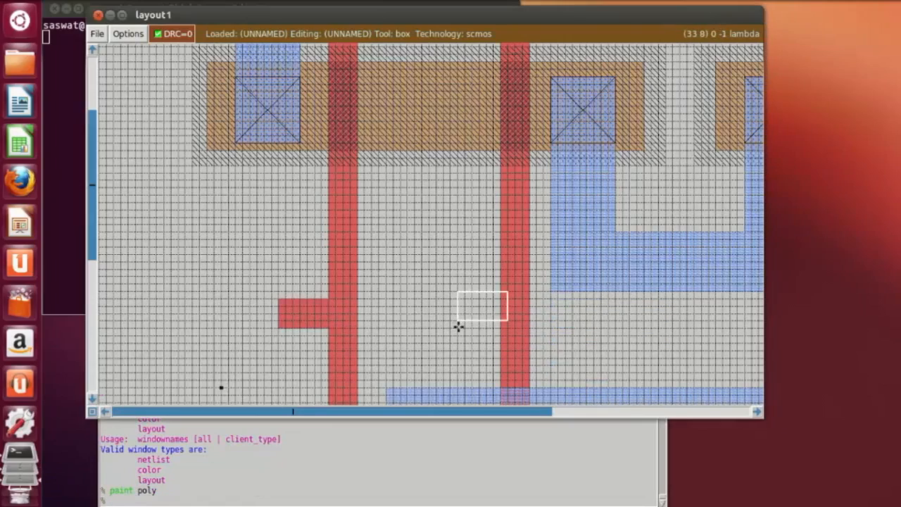
{"action": "left_click", "coordinate": [455, 326]}
{"action": "left_click", "coordinate": [449, 328]}
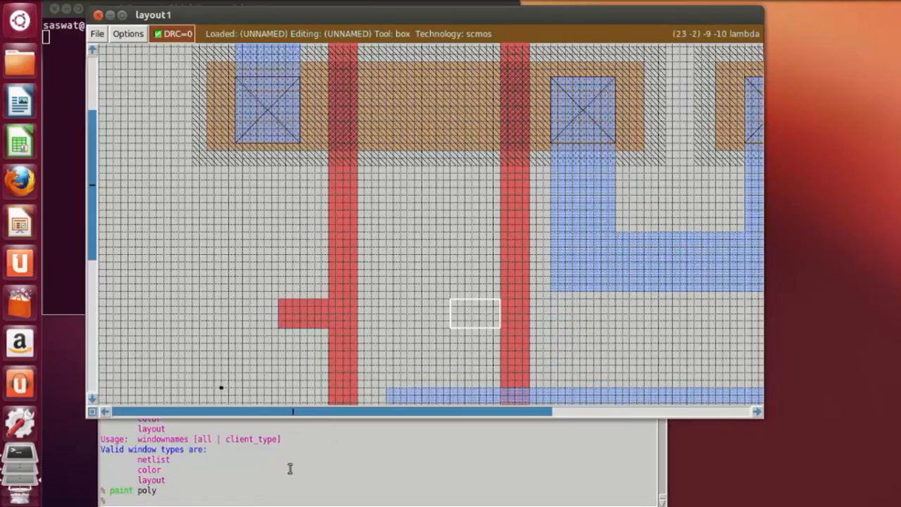
{"action": "left_click", "coordinate": [266, 501]}
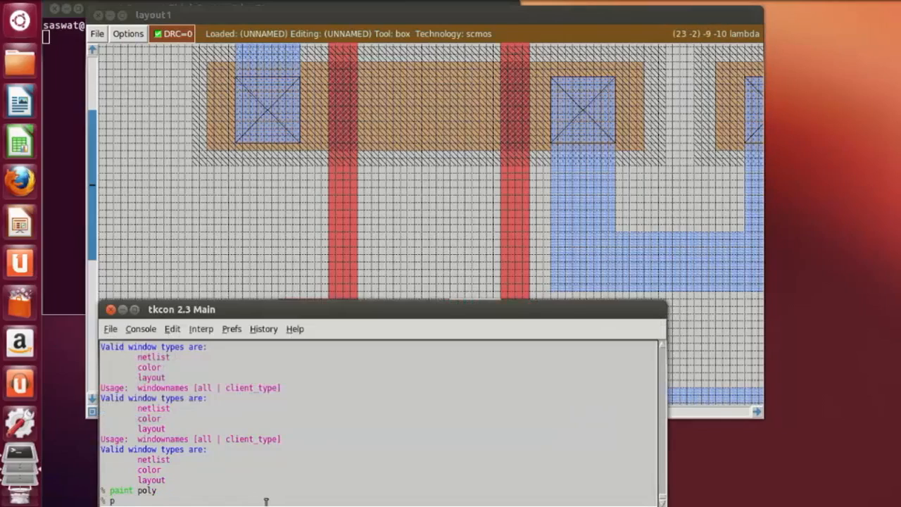
{"action": "type", "text": "paint poly"}
{"action": "key", "text": "Return"}
Move the same box to the left edge of the third poly gate, just below the horizontal m1 wire, and paint it poly.
{"action": "left_click", "coordinate": [454, 328]}
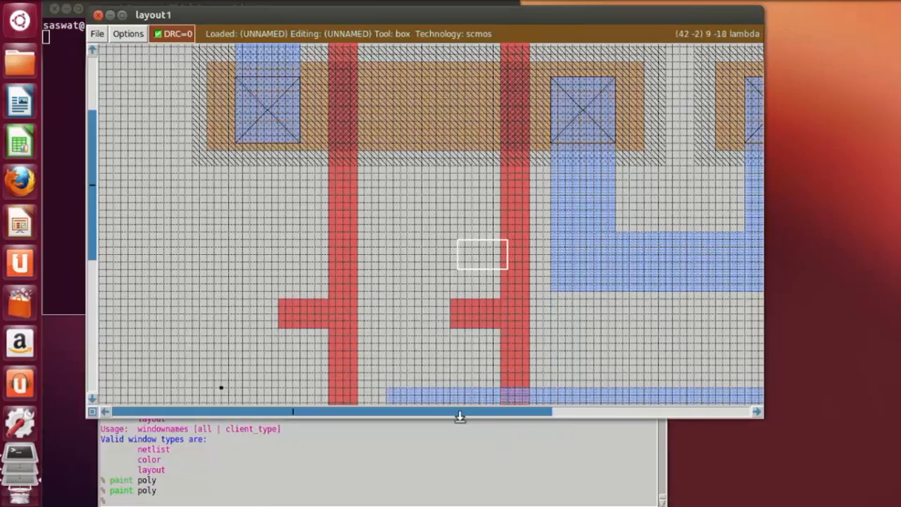
{"action": "left_click_drag", "start_coordinate": [461, 414], "coordinate": [614, 404]}
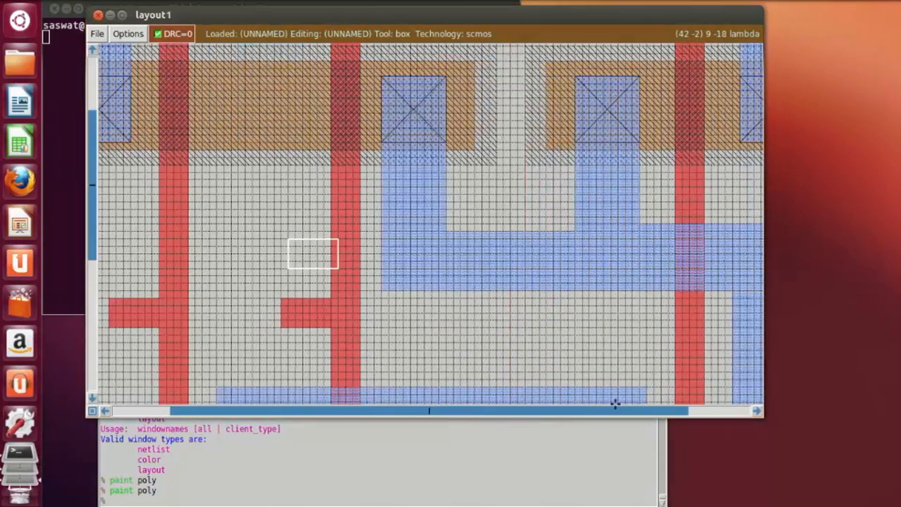
{"action": "left_click", "coordinate": [649, 348]}
{"action": "left_click", "coordinate": [635, 342]}
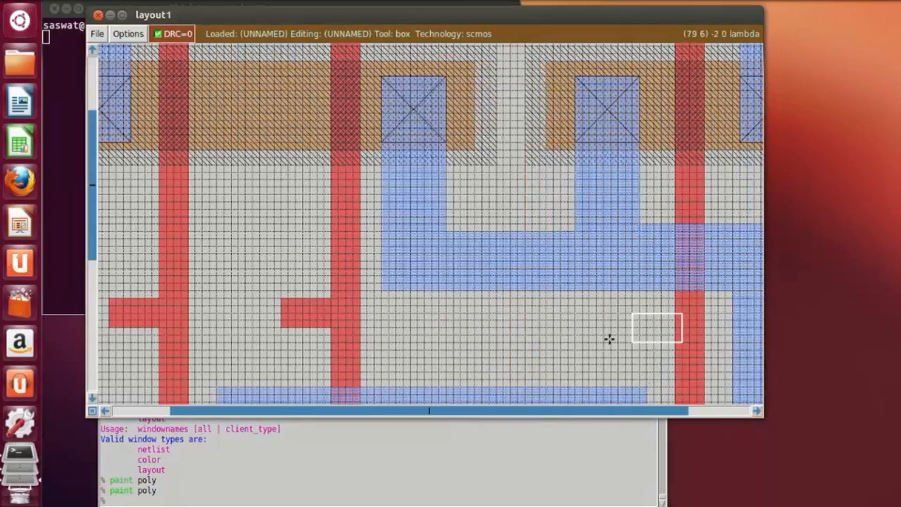
{"action": "left_click", "coordinate": [625, 336]}
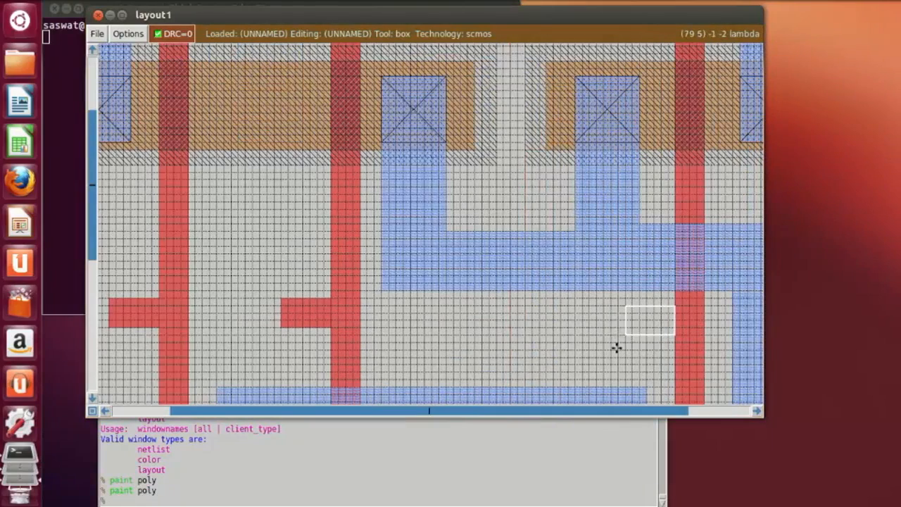
{"action": "left_click", "coordinate": [371, 503]}
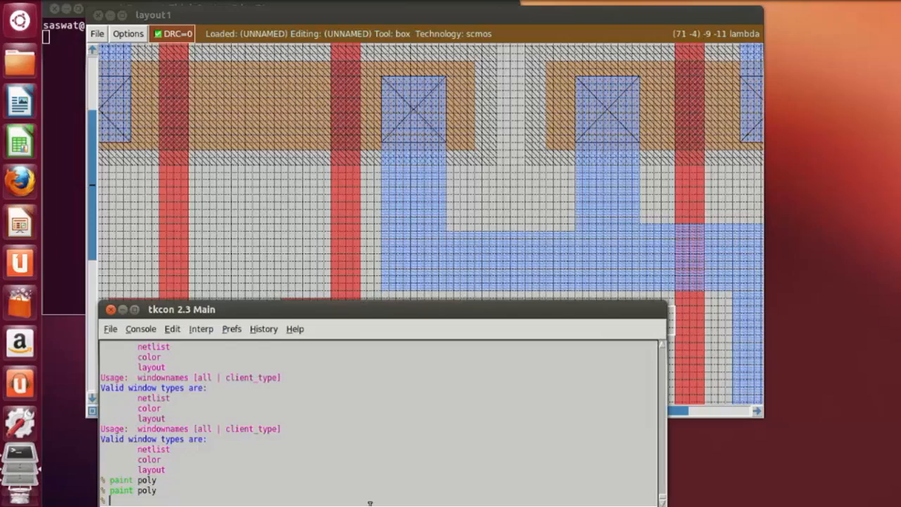
{"action": "type", "text": "paint poly"}
{"action": "key", "text": "Return"}
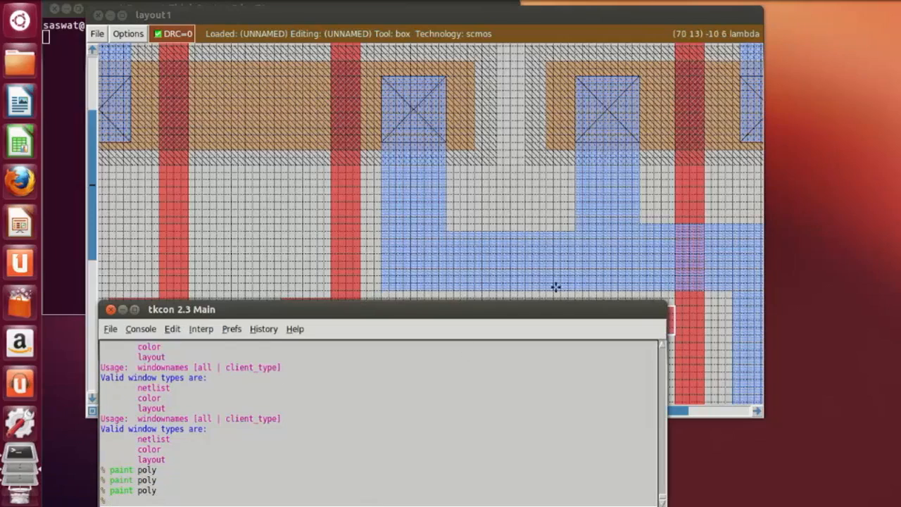
Paint a 12 by 8 lambda m1 stub extending right from the vertical output wire, with its lower-left corner at (105, 4).
{"action": "left_click", "coordinate": [619, 231]}
{"action": "left_click_drag", "start_coordinate": [470, 416], "coordinate": [662, 415]}
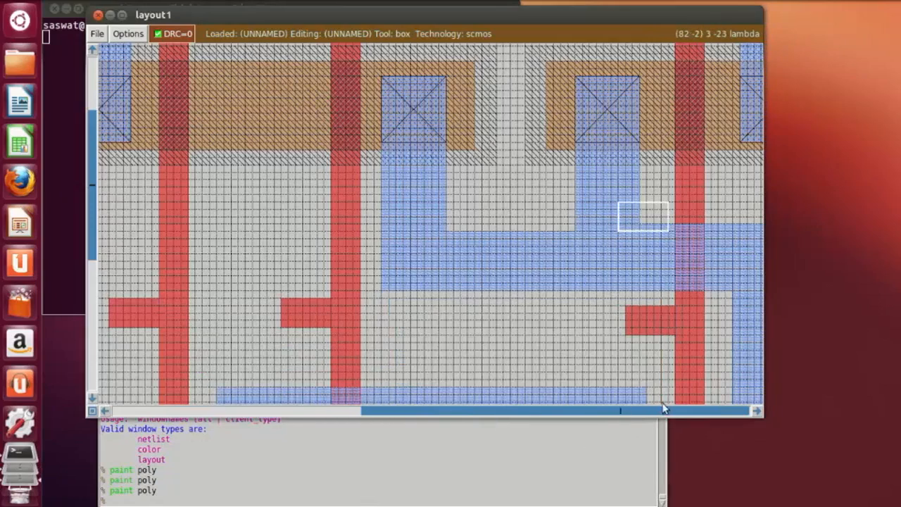
{"action": "left_click", "coordinate": [556, 327]}
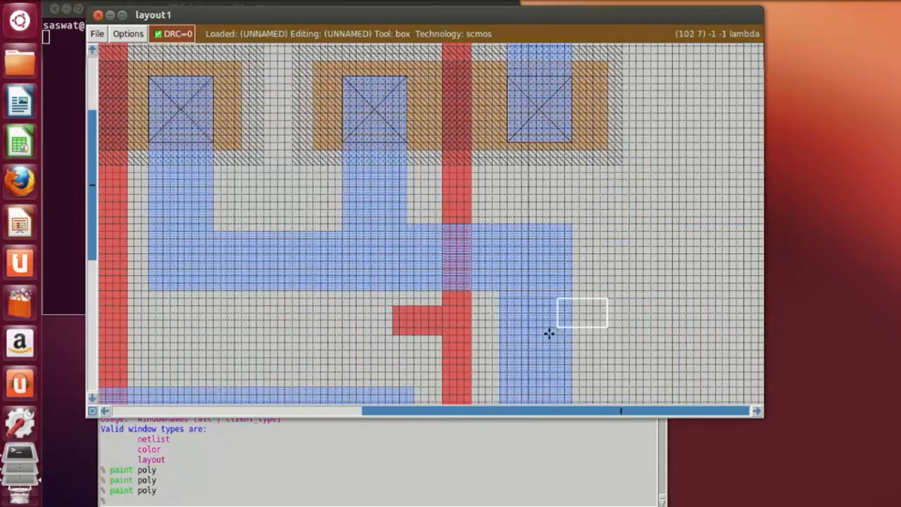
{"action": "scroll", "coordinate": [549, 334], "scroll_direction": "down", "scroll_amount": 1}
{"action": "scroll", "coordinate": [549, 334], "scroll_direction": "down", "scroll_amount": 1}
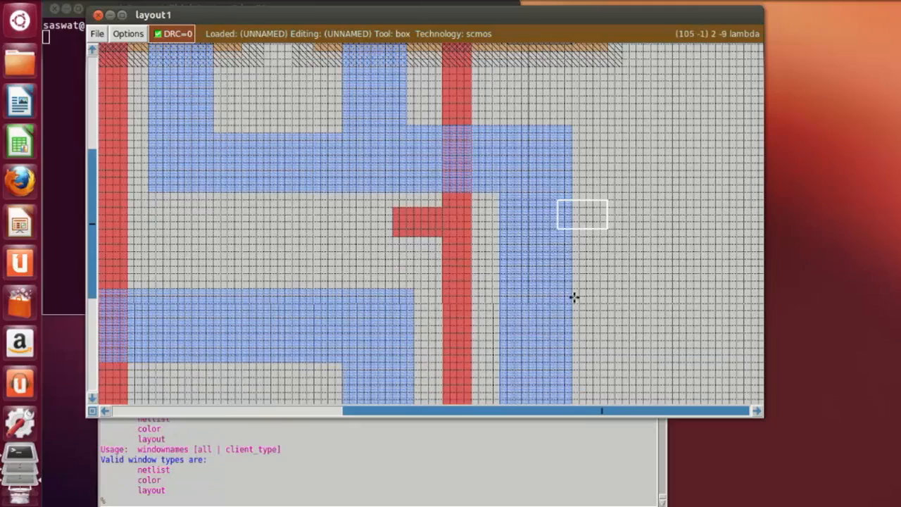
{"action": "left_click", "coordinate": [575, 324]}
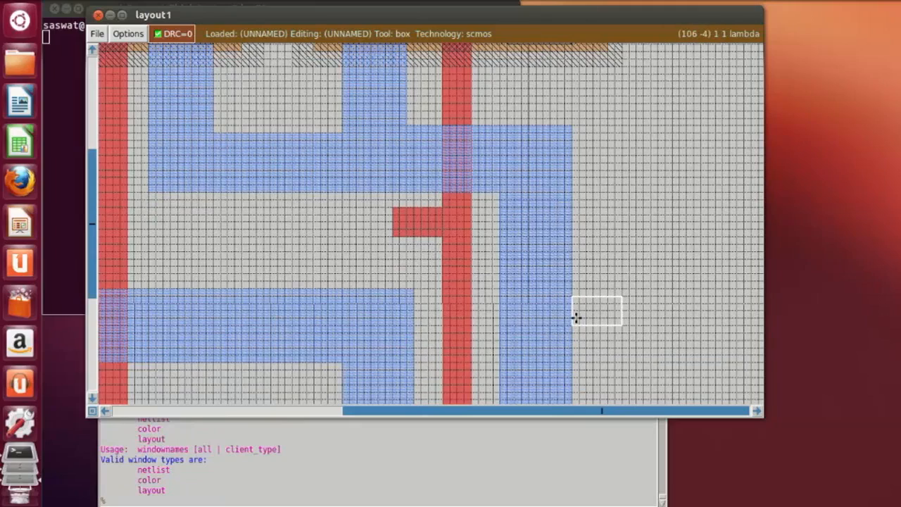
{"action": "left_click", "coordinate": [575, 245]}
{"action": "left_click", "coordinate": [571, 259]}
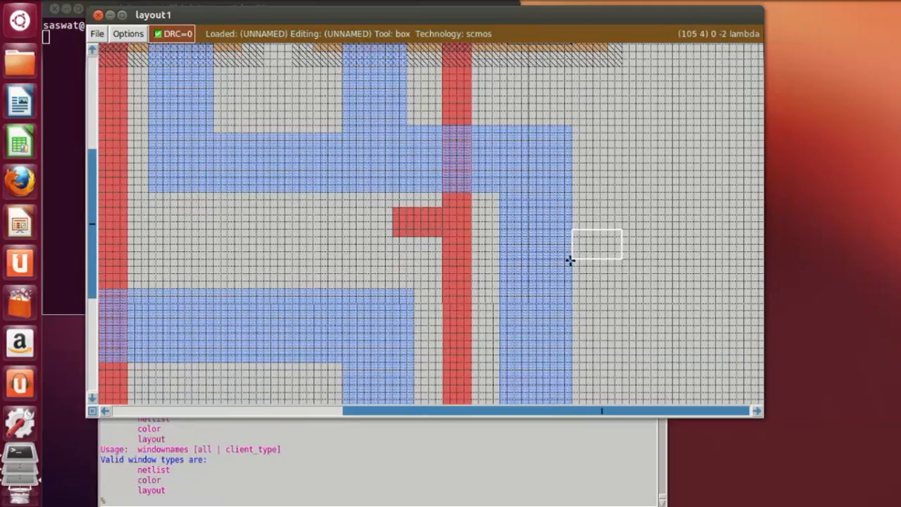
{"action": "right_click", "coordinate": [614, 202]}
{"action": "right_click", "coordinate": [652, 209]}
{"action": "right_click", "coordinate": [659, 199]}
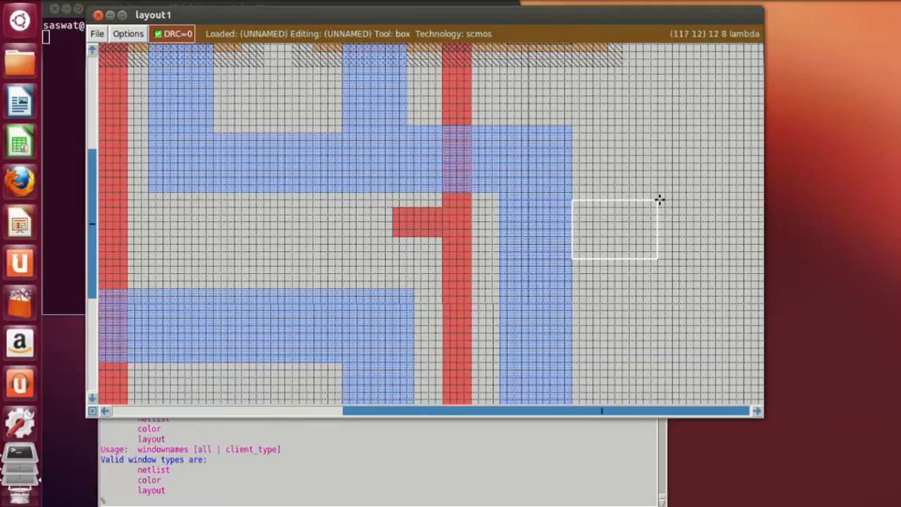
{"action": "left_click", "coordinate": [296, 502]}
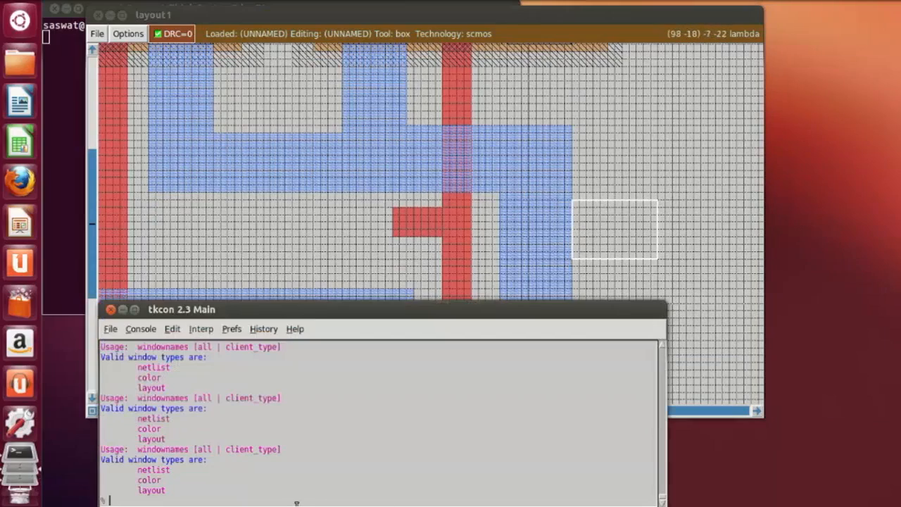
{"action": "type", "text": "paint m1"}
{"action": "key", "text": "Return"}
{"action": "left_click", "coordinate": [696, 178]}
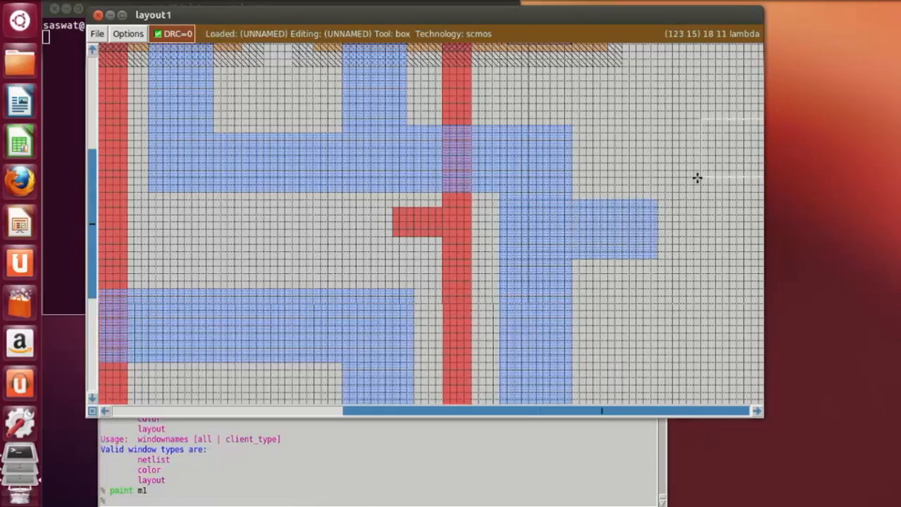
Shrink the box to a point at (15, 10) where the first gate's poly stub meets the gate, and label it va.
{"action": "key", "text": "shift+z"}
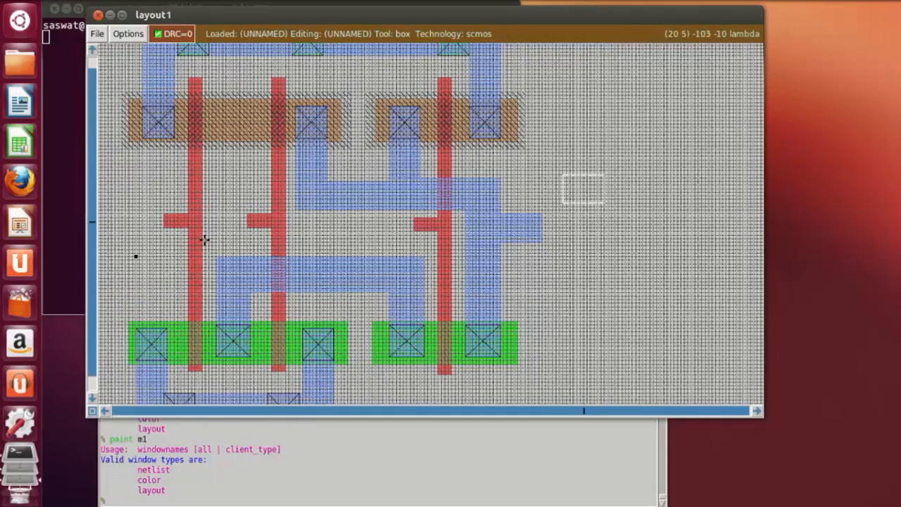
{"action": "key", "text": "z"}
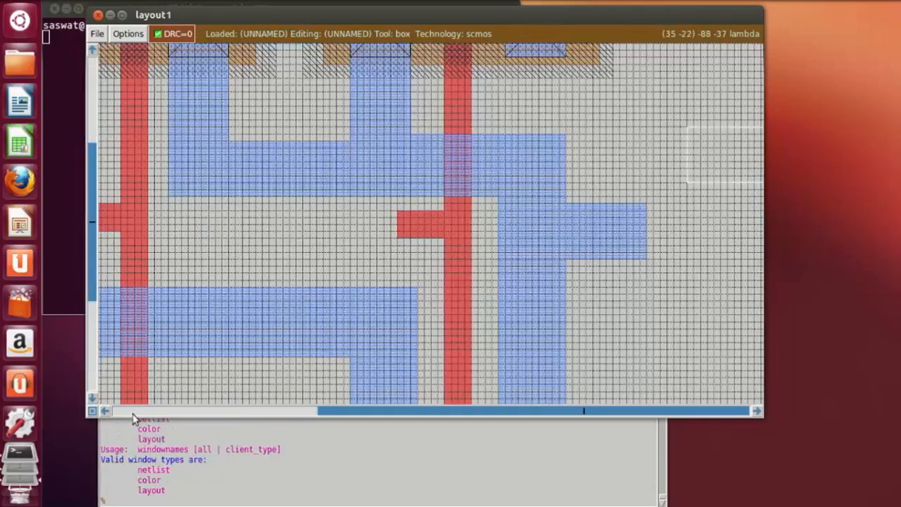
{"action": "left_click", "coordinate": [107, 412]}
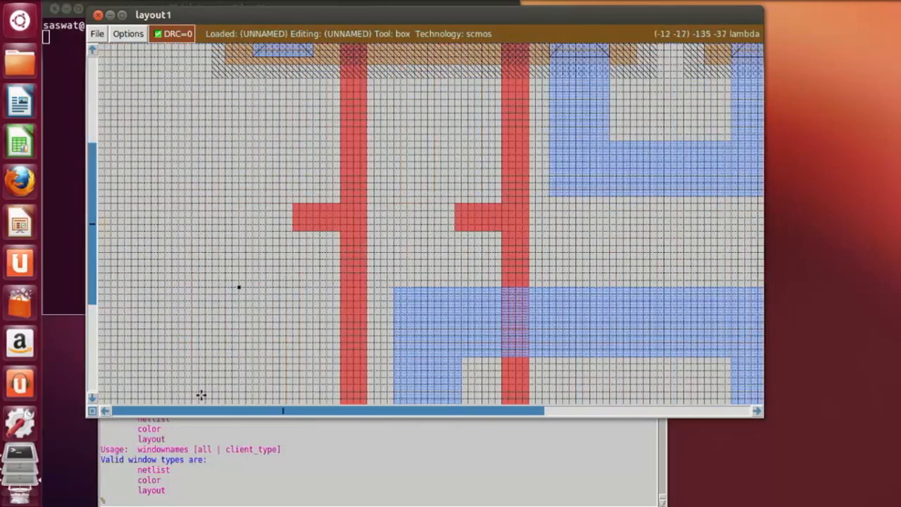
{"action": "key", "text": "z"}
{"action": "left_click", "coordinate": [248, 196]}
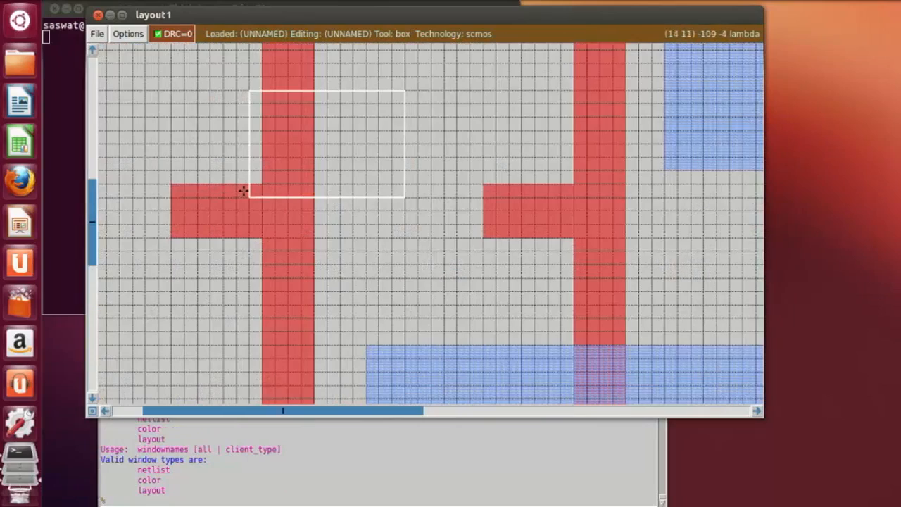
{"action": "left_click", "coordinate": [263, 196]}
{"action": "right_click", "coordinate": [284, 205]}
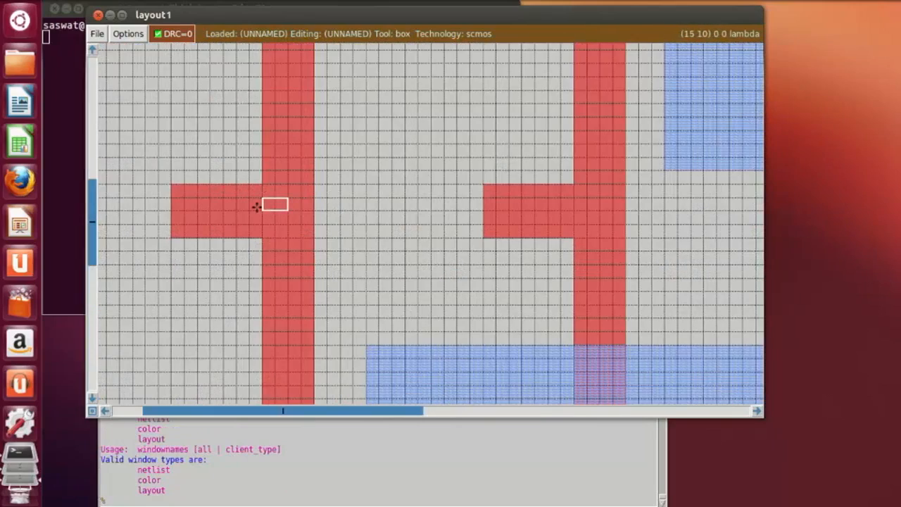
{"action": "right_click", "coordinate": [261, 211]}
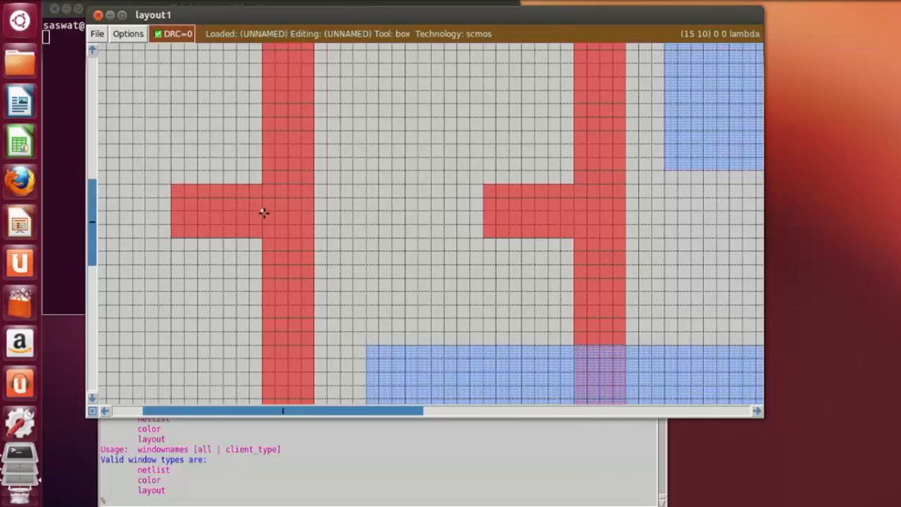
{"action": "left_click", "coordinate": [216, 503]}
{"action": "type", "text": "labe"}
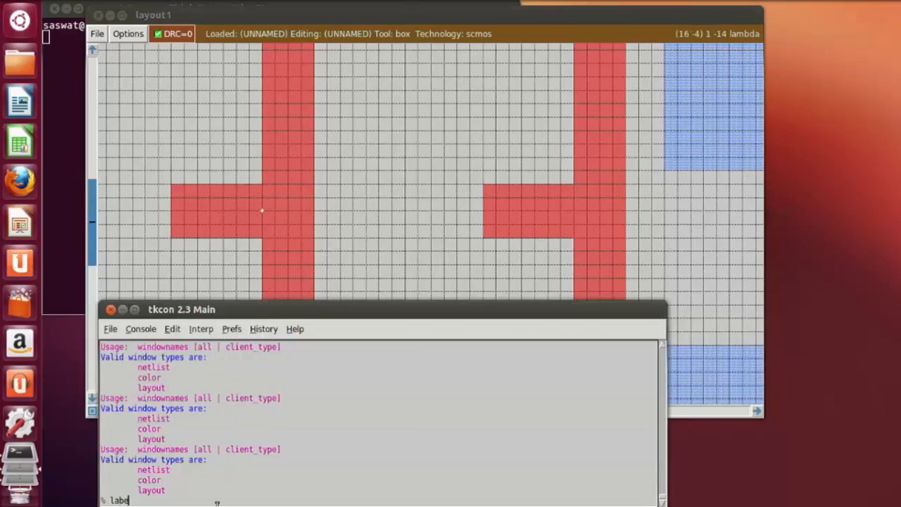
{"action": "type", "text": "l va"}
{"action": "key", "text": "Return"}
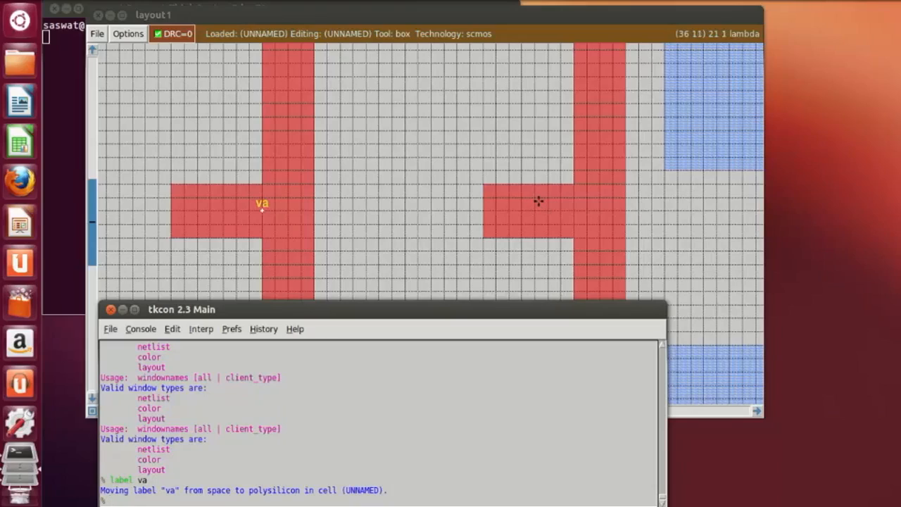
Place the box as a point at (36, 11) on the second gate's poly stub and label it vb.
{"action": "left_click", "coordinate": [538, 201]}
{"action": "left_click", "coordinate": [150, 488]}
{"action": "type", "text": "label "}
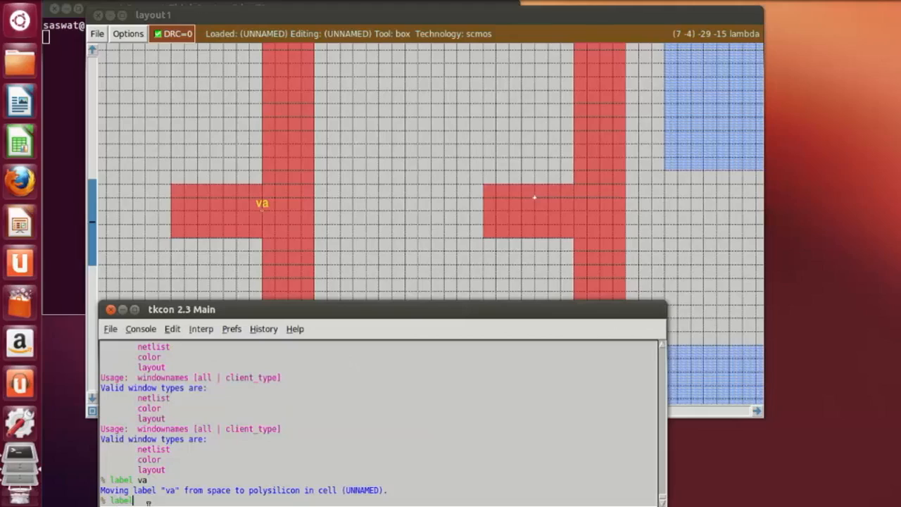
{"action": "type", "text": "vb"}
{"action": "key", "text": "Return"}
{"action": "key", "text": "Up"}
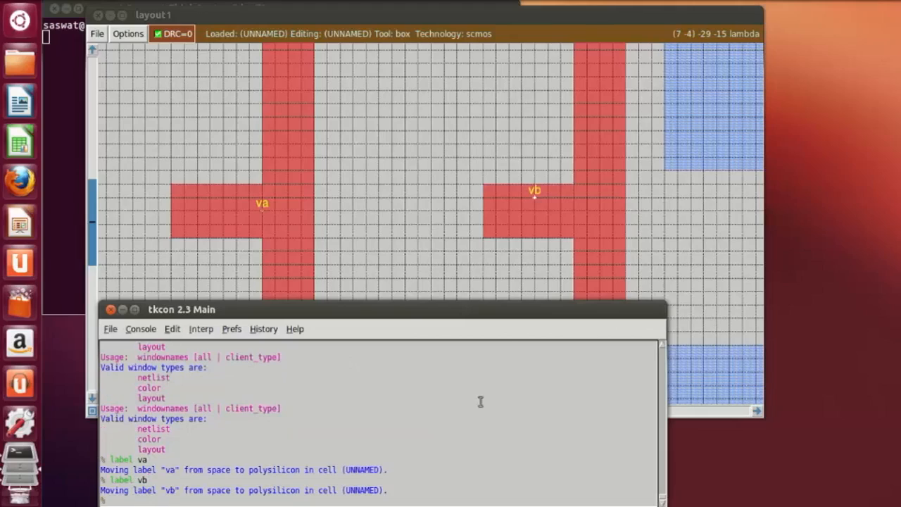
Place the box as a point inside the third gate's poly stub, near where it meets the gate, and label it vc.
{"action": "left_click", "coordinate": [612, 250]}
{"action": "left_click_drag", "start_coordinate": [328, 415], "coordinate": [557, 413]}
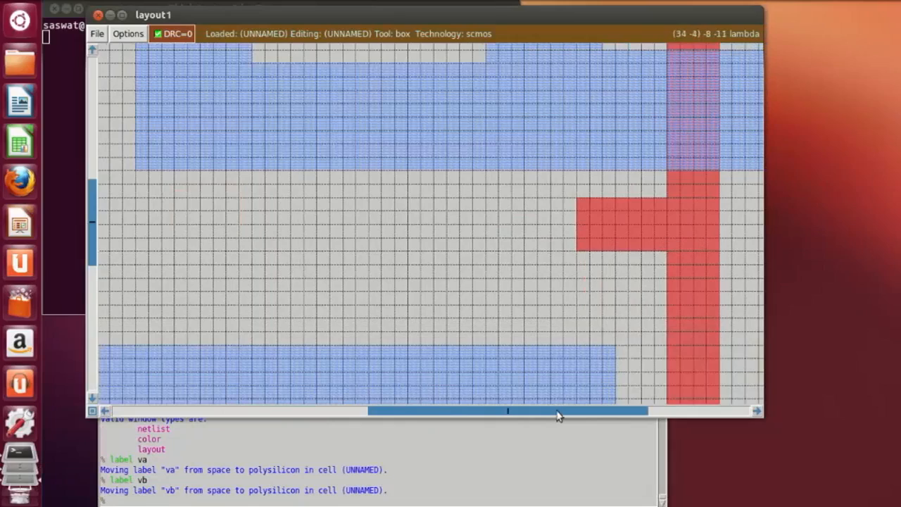
{"action": "left_click", "coordinate": [378, 503]}
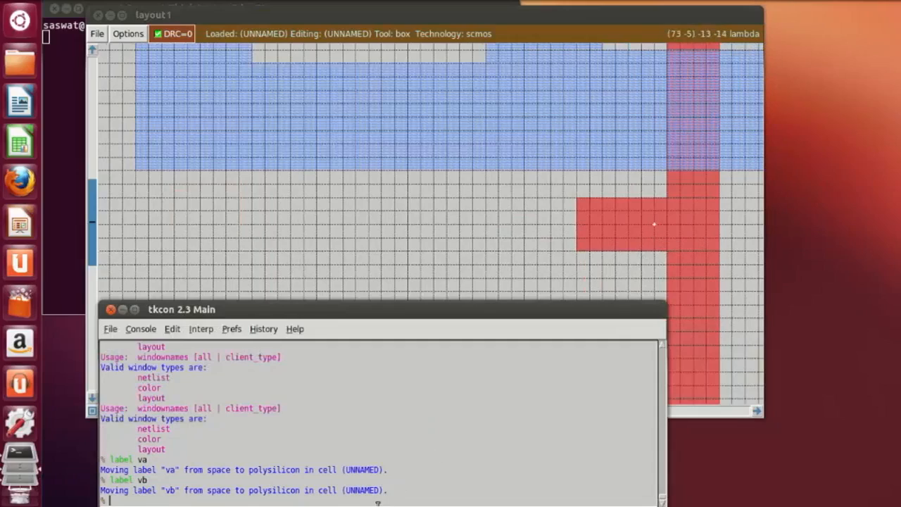
{"action": "type", "text": "label vc"}
{"action": "key", "text": "Return"}
Place the box as a point in the middle of the m1 output stub and label it vz.
{"action": "left_click", "coordinate": [716, 322]}
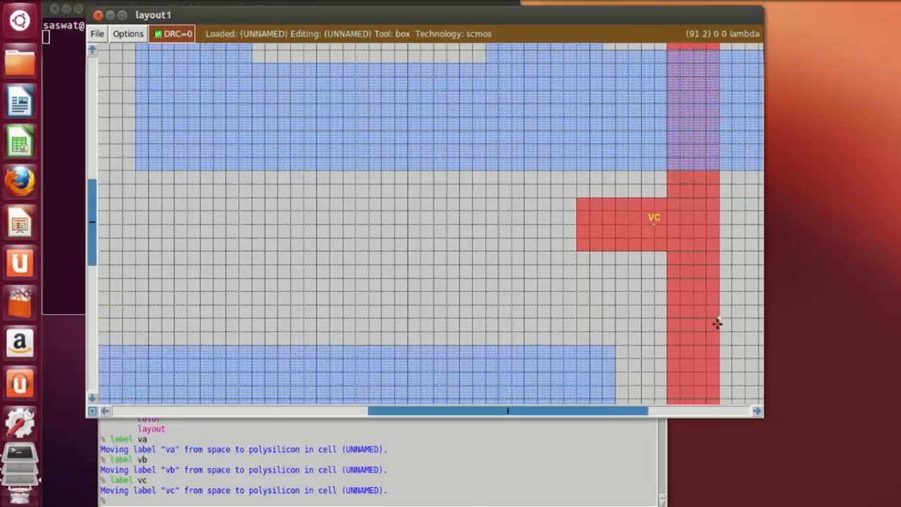
{"action": "left_click", "coordinate": [757, 412]}
{"action": "left_click", "coordinate": [757, 412]}
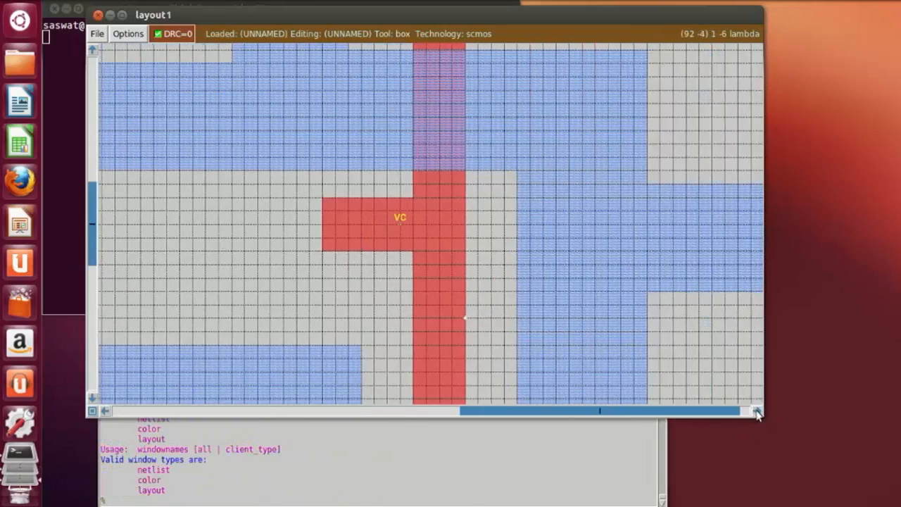
{"action": "left_click", "coordinate": [756, 412]}
{"action": "left_click", "coordinate": [427, 492]}
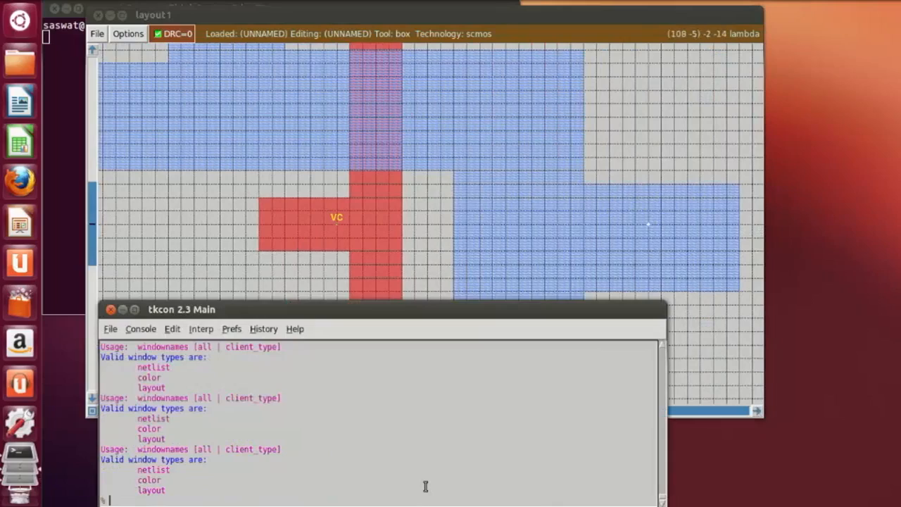
{"action": "type", "text": "label vz"}
{"action": "key", "text": "Return"}
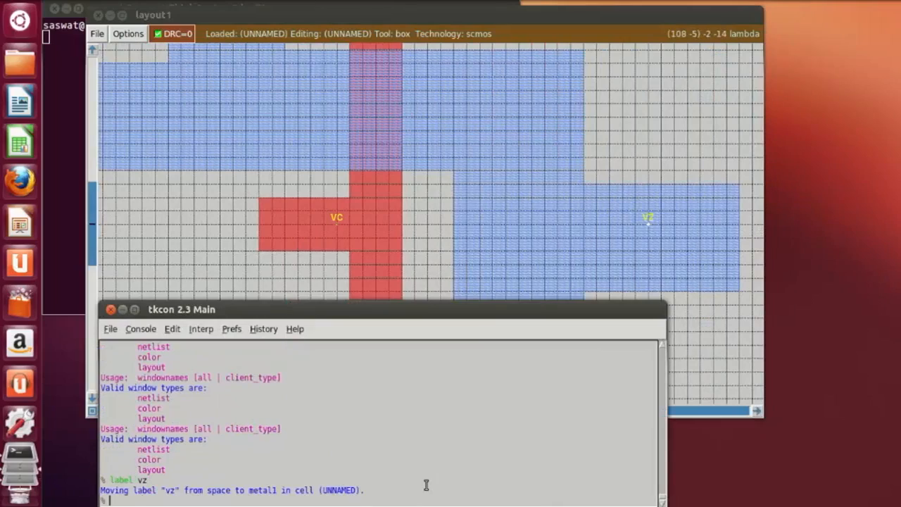
Place the box as a point at (65, 62) on the upper m1 supply rail, between two contacts, and label it vdd.
{"action": "left_click", "coordinate": [720, 142]}
{"action": "scroll", "coordinate": [626, 279], "scroll_direction": "down", "scroll_amount": 3}
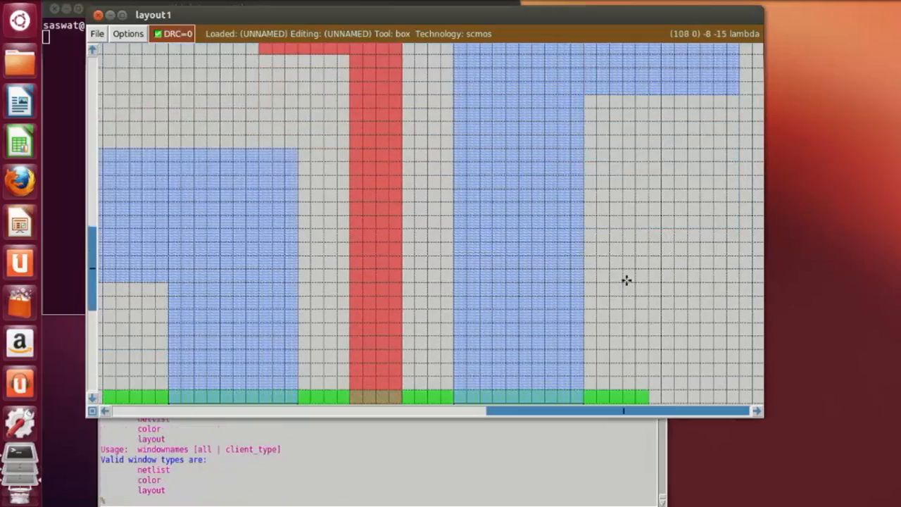
{"action": "scroll", "coordinate": [625, 280], "scroll_direction": "up", "scroll_amount": 4}
{"action": "scroll", "coordinate": [258, 253], "scroll_direction": "up", "scroll_amount": 6}
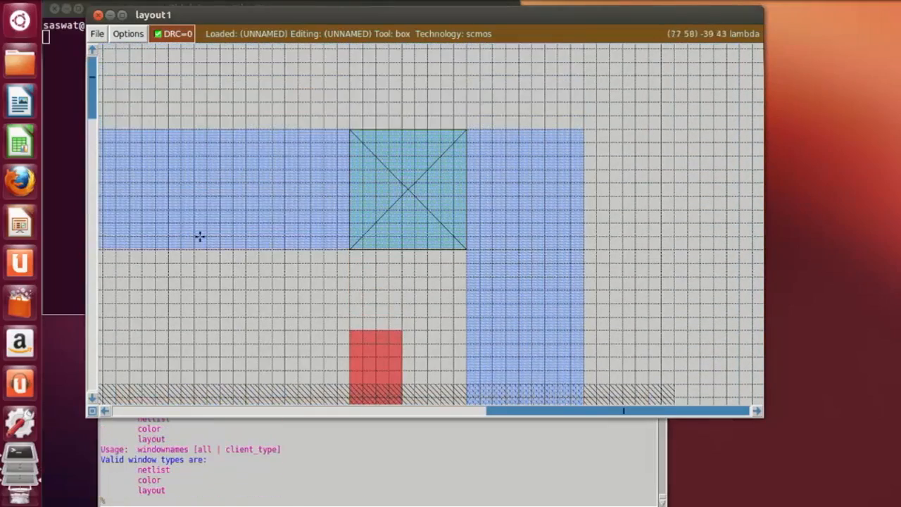
{"action": "left_click", "coordinate": [101, 410]}
{"action": "left_click", "coordinate": [100, 409]}
{"action": "left_click", "coordinate": [99, 409]}
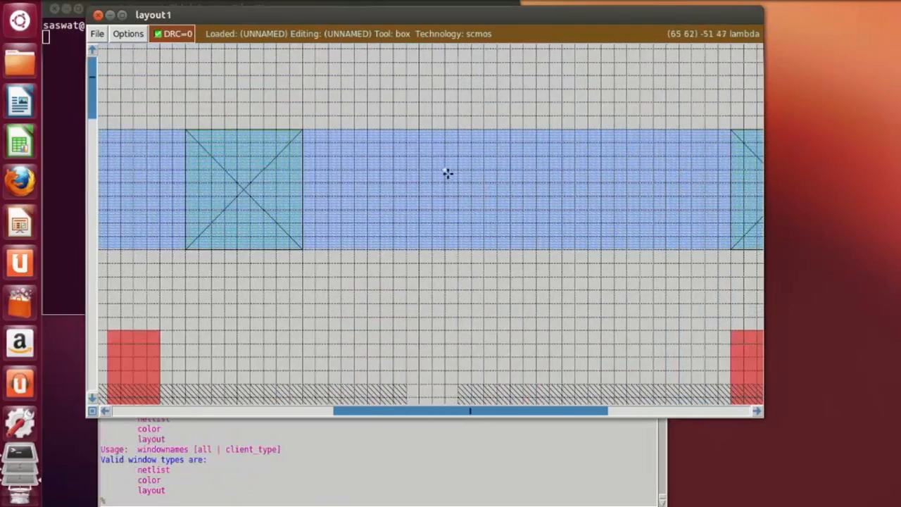
{"action": "left_click", "coordinate": [197, 502]}
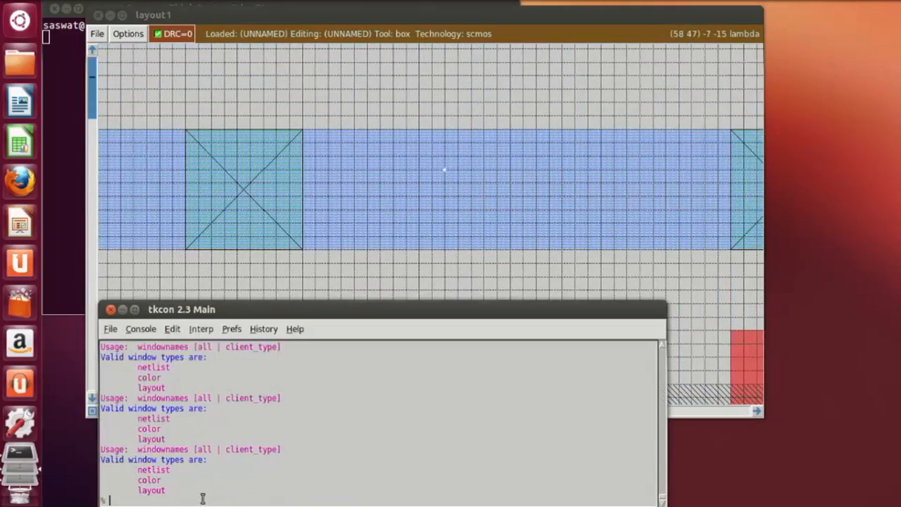
{"action": "type", "text": "label vdd"}
{"action": "key", "text": "Return"}
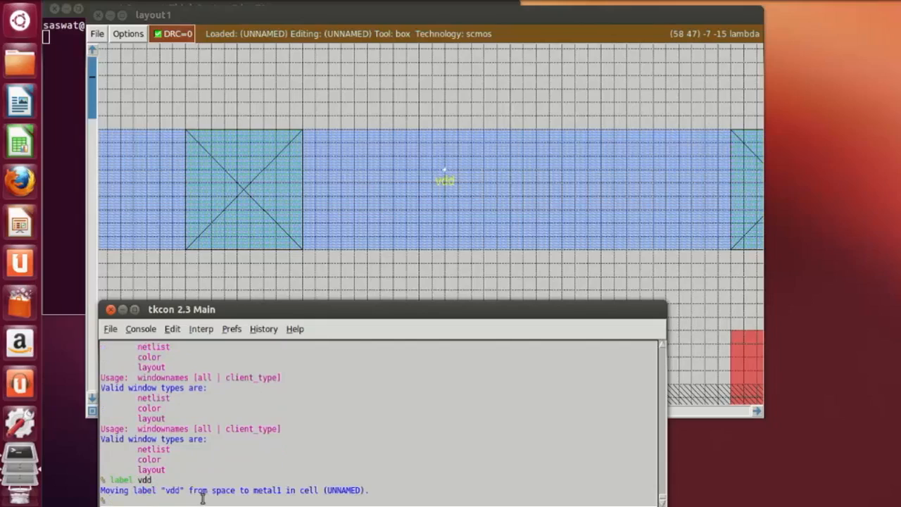
Place the box as a point on the lower m1 rail, midway between its two contacts, and label it gnd.
{"action": "left_click", "coordinate": [446, 266]}
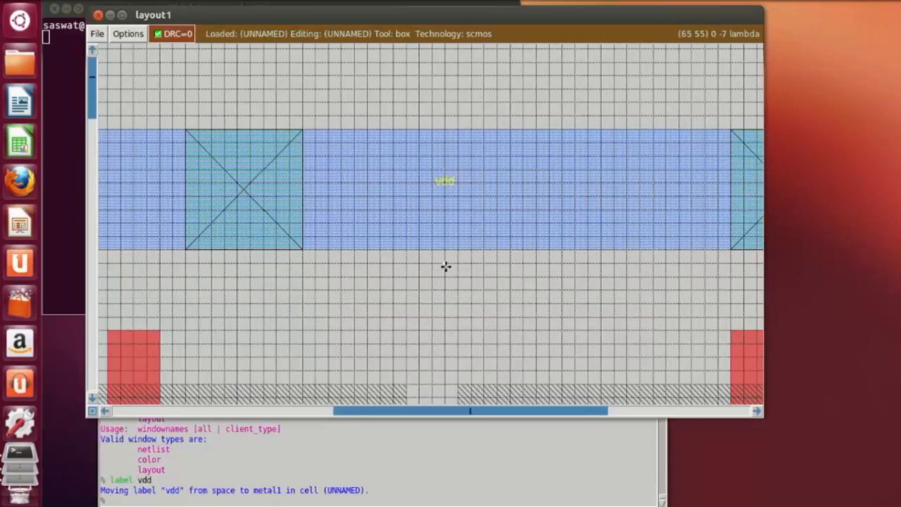
{"action": "scroll", "coordinate": [446, 266], "scroll_direction": "down", "scroll_amount": 2}
{"action": "scroll", "coordinate": [447, 266], "scroll_direction": "down", "scroll_amount": 8}
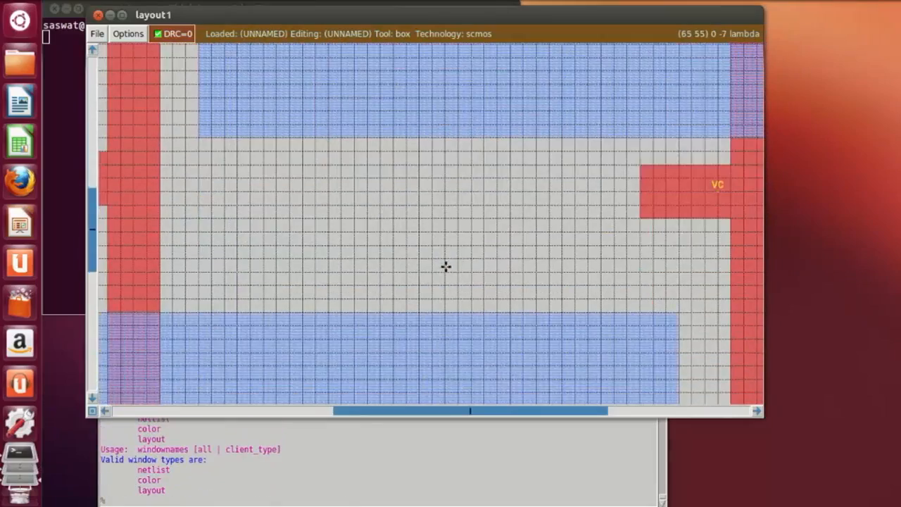
{"action": "scroll", "coordinate": [446, 266], "scroll_direction": "down", "scroll_amount": 8}
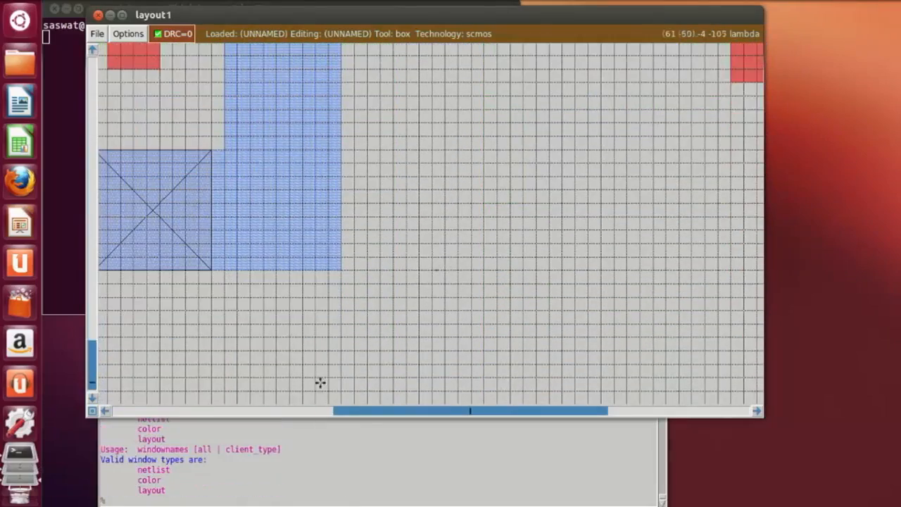
{"action": "left_click", "coordinate": [106, 412]}
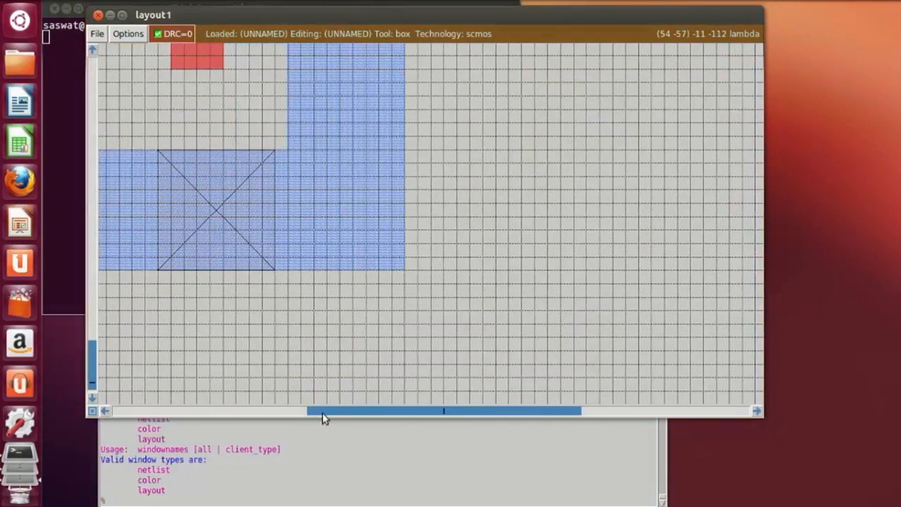
{"action": "left_click", "coordinate": [106, 412]}
{"action": "left_click", "coordinate": [105, 412]}
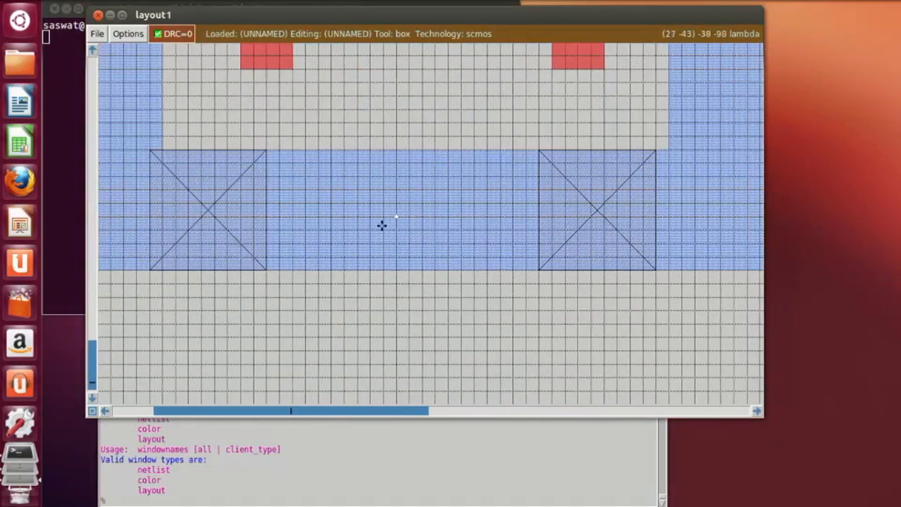
{"action": "left_click", "coordinate": [269, 503]}
{"action": "type", "text": "la"}
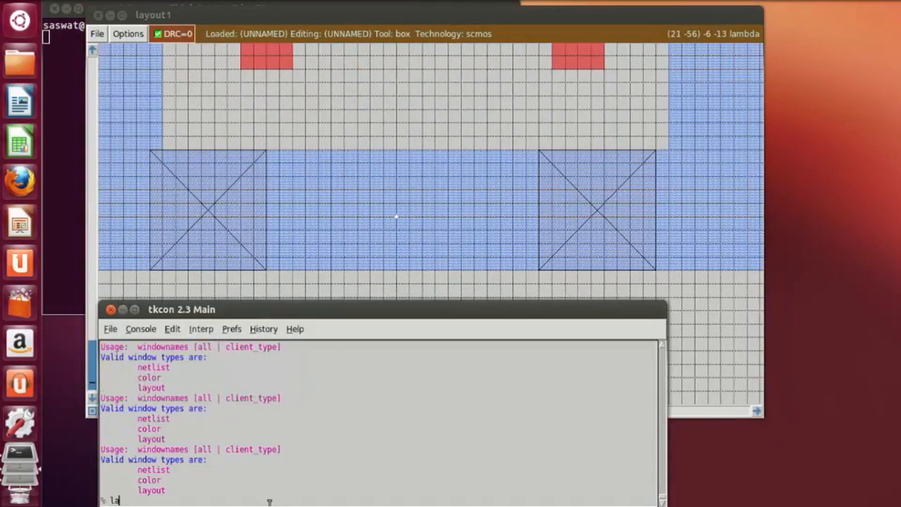
{"action": "type", "text": "bel gnd"}
{"action": "key", "text": "Return"}
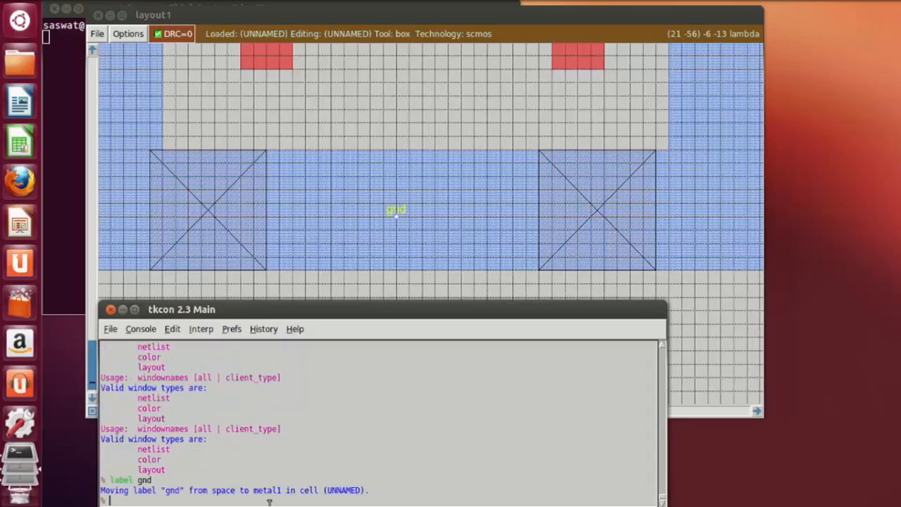
Save the layout as oai1 and check it for design rule errors with drc find.
{"action": "type", "text": "save oai1"}
{"action": "key", "text": "Return"}
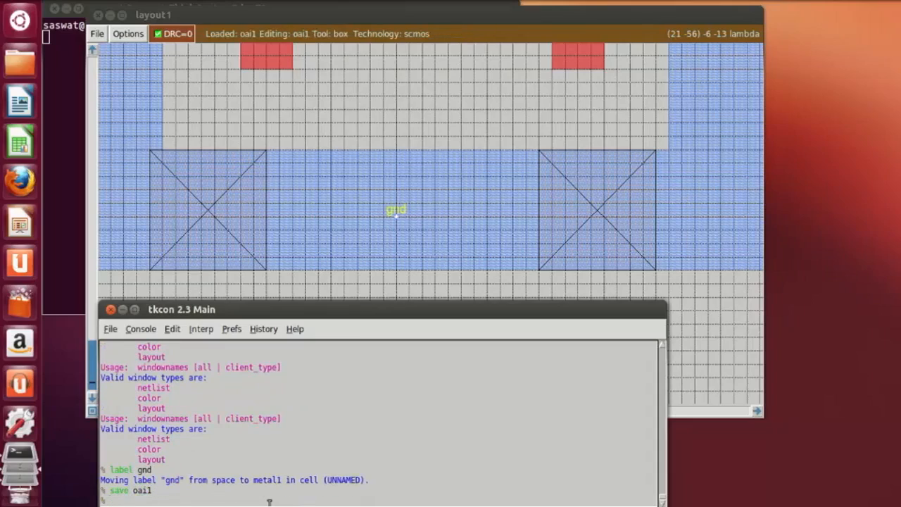
{"action": "type", "text": "drc find"}
{"action": "key", "text": "Return"}
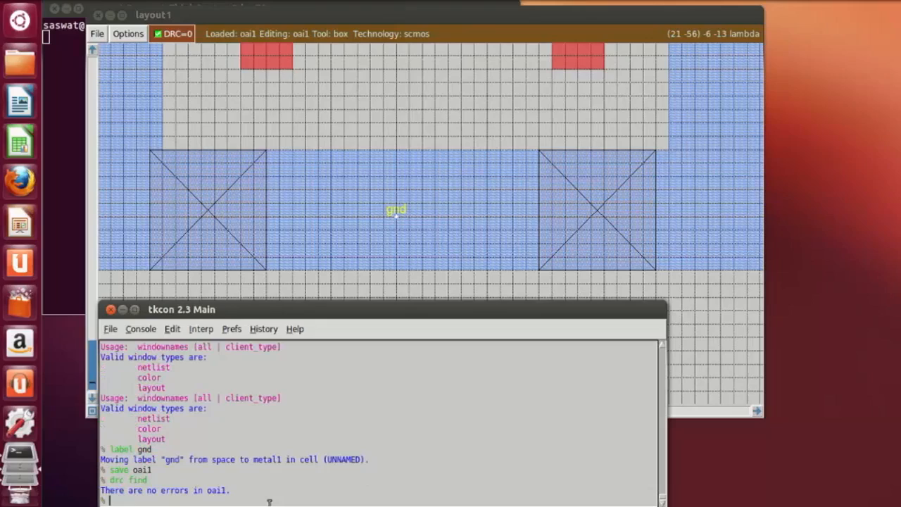
Extract the oai1 layout and convert the extraction to sim and SPICE netlists with ext, ext2sim and ext2spice.
{"action": "type", "text": "ext"}
{"action": "key", "text": "Return"}
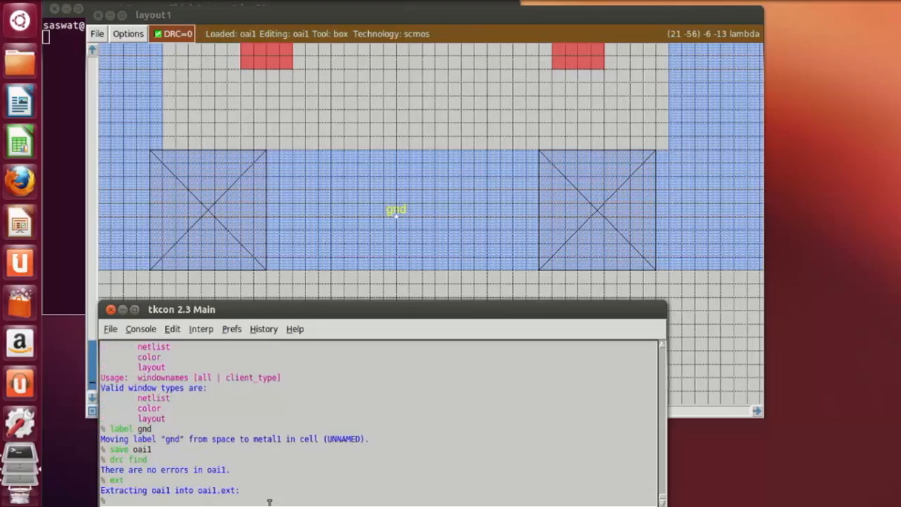
{"action": "type", "text": "ext2sim"}
{"action": "key", "text": "Return"}
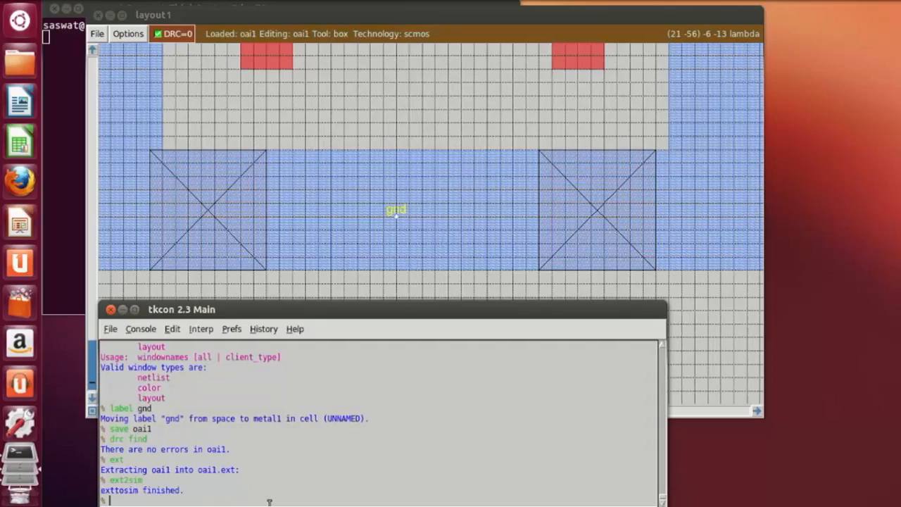
{"action": "type", "text": "ext2spice"}
{"action": "key", "text": "Return"}
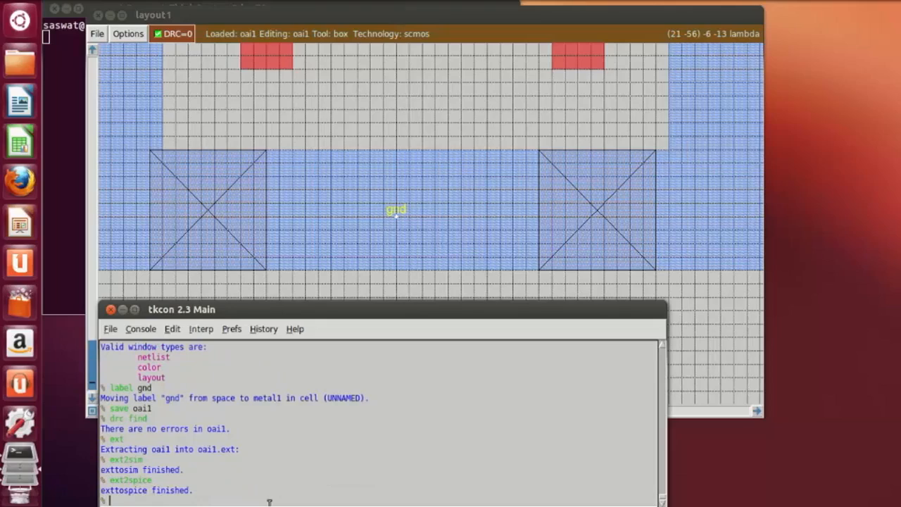
{"action": "left_click", "coordinate": [495, 137]}
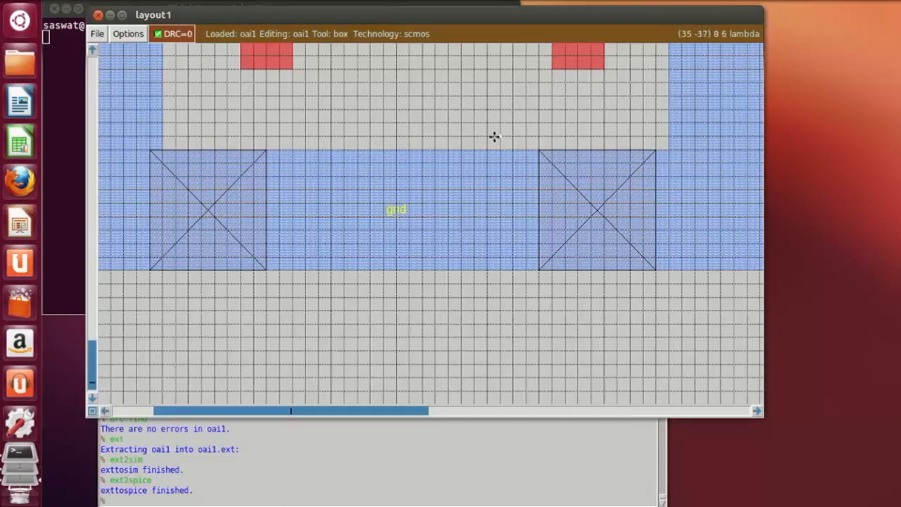
{"action": "scroll", "coordinate": [494, 137], "scroll_direction": "up", "scroll_amount": 1}
{"action": "scroll", "coordinate": [495, 137], "scroll_direction": "up", "scroll_amount": 1}
{"action": "scroll", "coordinate": [494, 137], "scroll_direction": "down", "scroll_amount": 7}
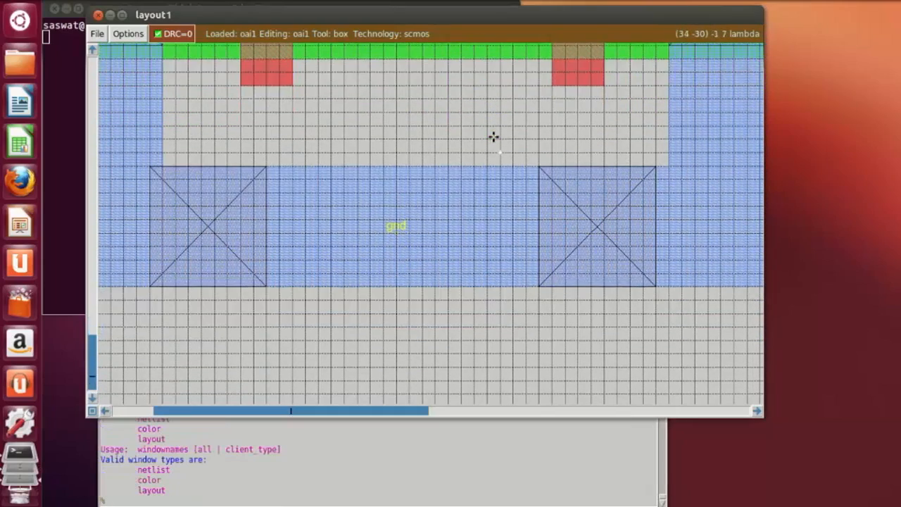
Start the IRSIM simulator from the console with the netlist oai1.sim.
{"action": "left_click", "coordinate": [583, 308]}
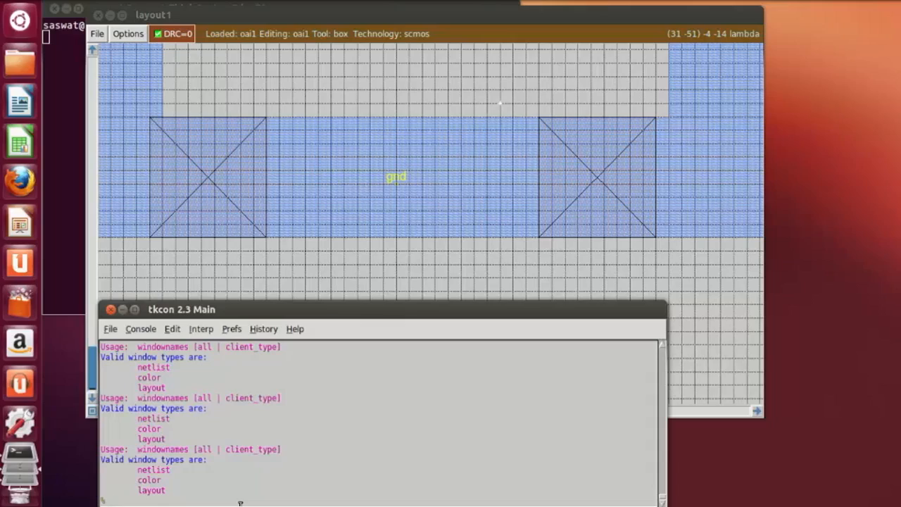
{"action": "type", "text": "irsim oai1.sim"}
{"action": "key", "text": "Return"}
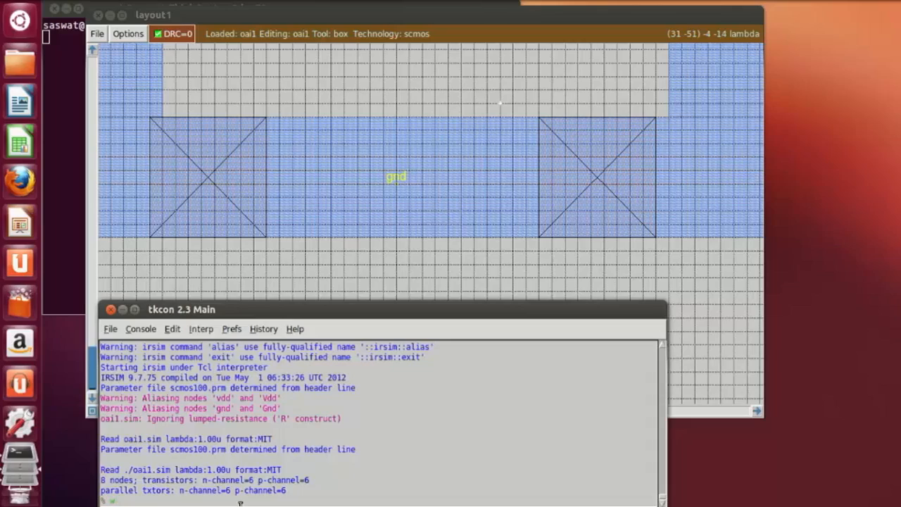
Watch the nodes va, vb, vc and vz in IRSIM and display their states.
{"action": "type", "text": "va vb vc vz"}
{"action": "key", "text": "Return"}
{"action": "type", "text": "d"}
{"action": "key", "text": "Return"}
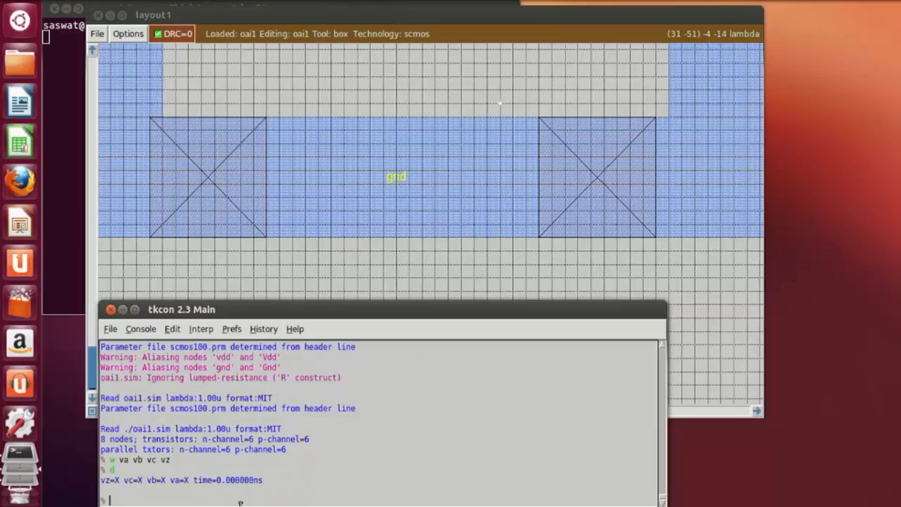
Drive the inputs va, vb and vc low and run one simulation step.
{"action": "type", "text": "l va vb vc"}
{"action": "key", "text": "Return"}
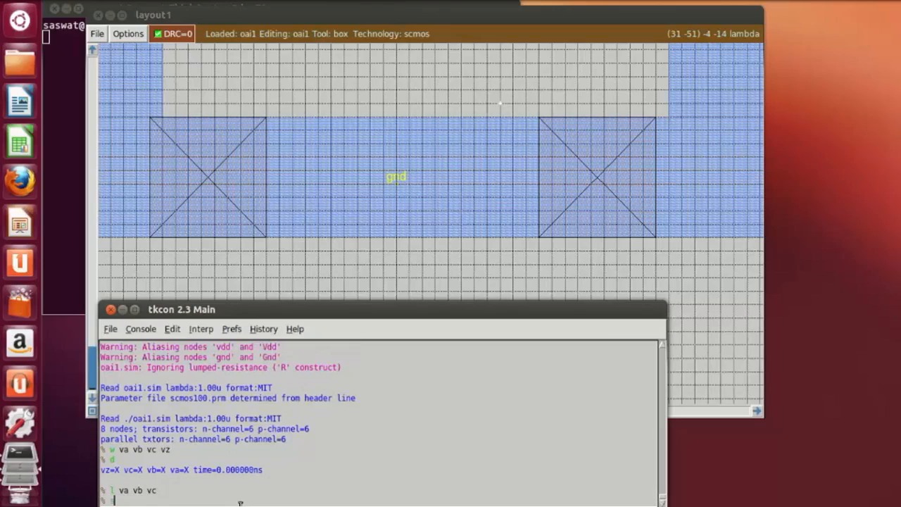
{"action": "key", "text": "BackSpace"}
{"action": "key", "text": "Return"}
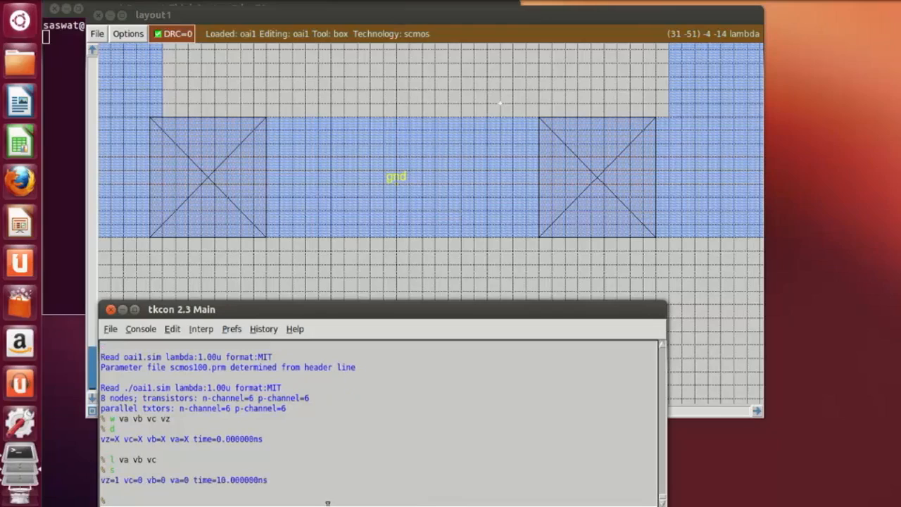
Drive input va high and run one simulation step.
{"action": "type", "text": "h va"}
{"action": "key", "text": "Return"}
{"action": "type", "text": "s"}
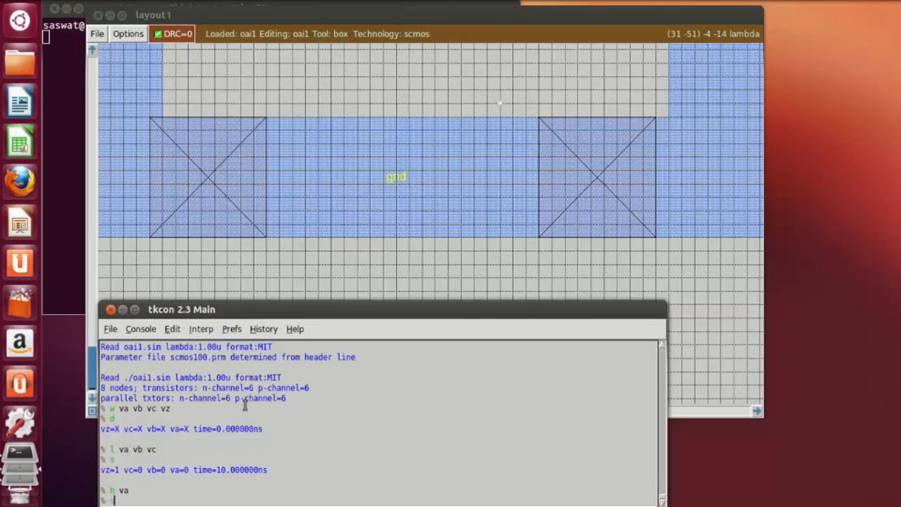
{"action": "key", "text": "Return"}
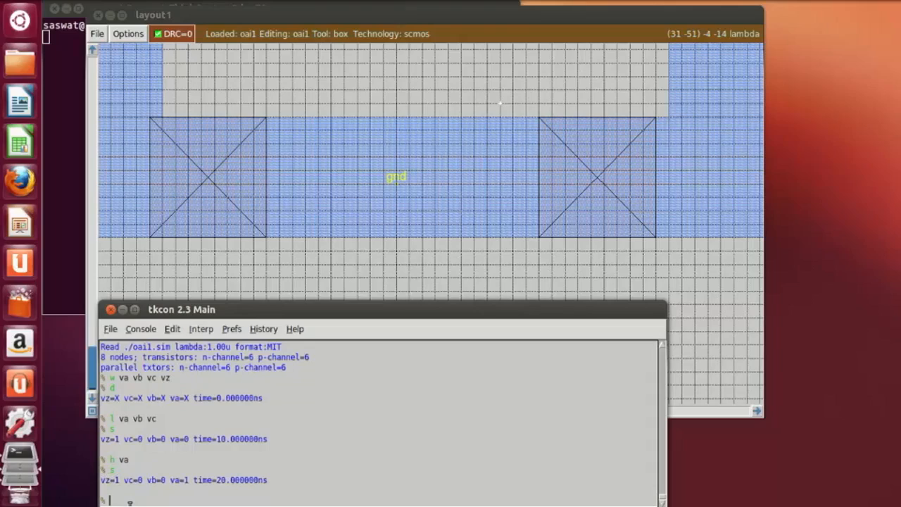
Drive input vc high and run one simulation step.
{"action": "type", "text": "h vc"}
{"action": "key", "text": "Return"}
{"action": "type", "text": "s"}
{"action": "key", "text": "Return"}
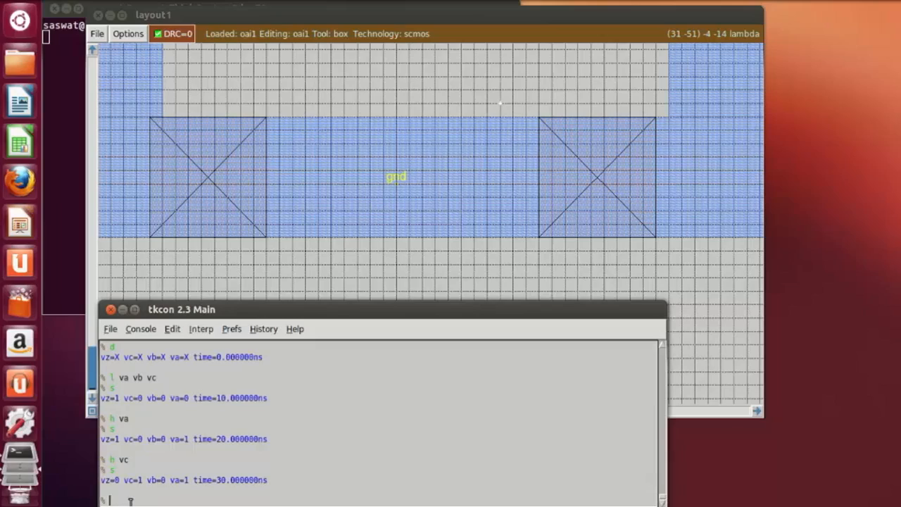
Open the logic analyzer with the signals va, vb, vc and vz using the ana command.
{"action": "type", "text": "ana"}
{"action": "type", "text": "b vc vz"}
{"action": "key", "text": "Return"}
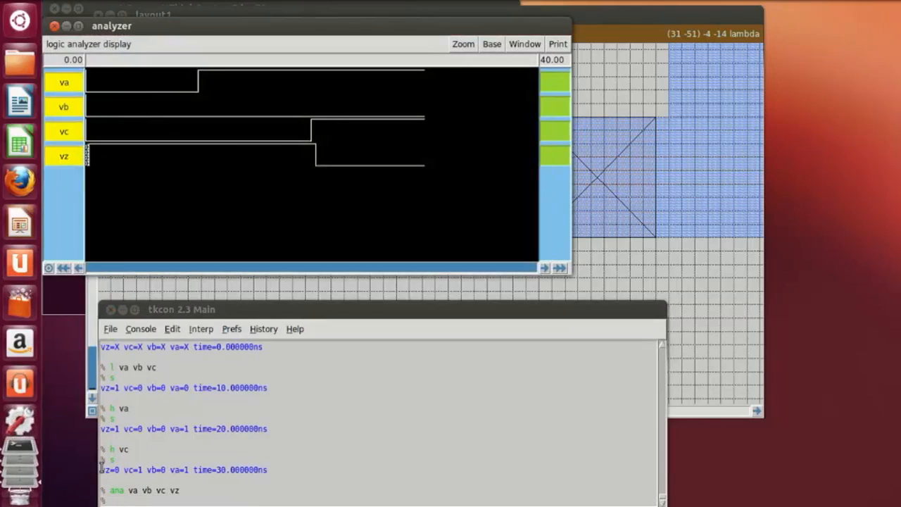
Examine the va, vb, vc and vz waveforms at full zoom in the maximized analyzer, moving the time cursor across them.
{"action": "left_click", "coordinate": [279, 164]}
{"action": "left_click", "coordinate": [184, 219]}
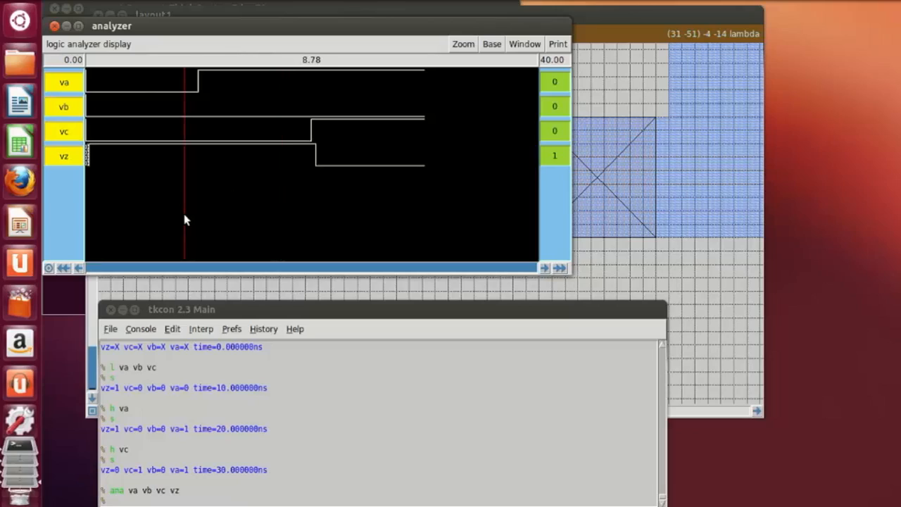
{"action": "left_click_drag", "start_coordinate": [184, 220], "coordinate": [211, 209]}
{"action": "left_click", "coordinate": [463, 45]}
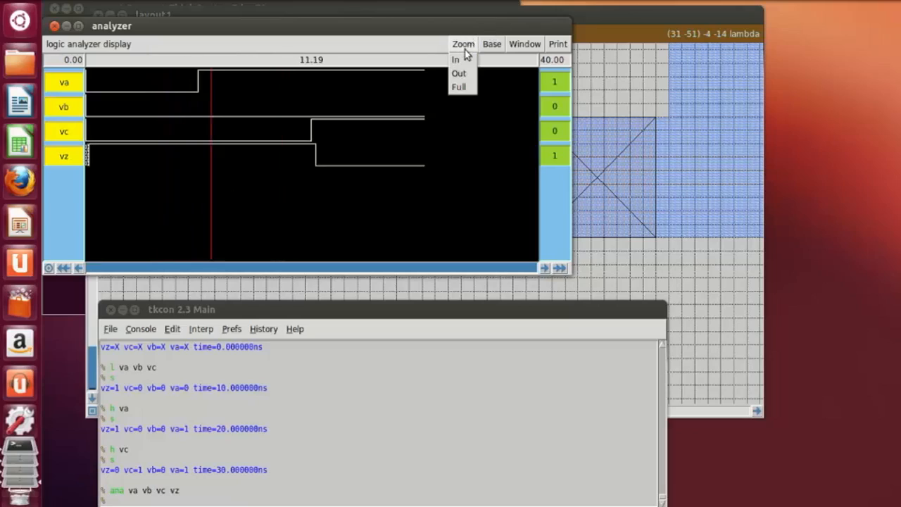
{"action": "left_click", "coordinate": [459, 87]}
{"action": "double_click", "coordinate": [471, 24]}
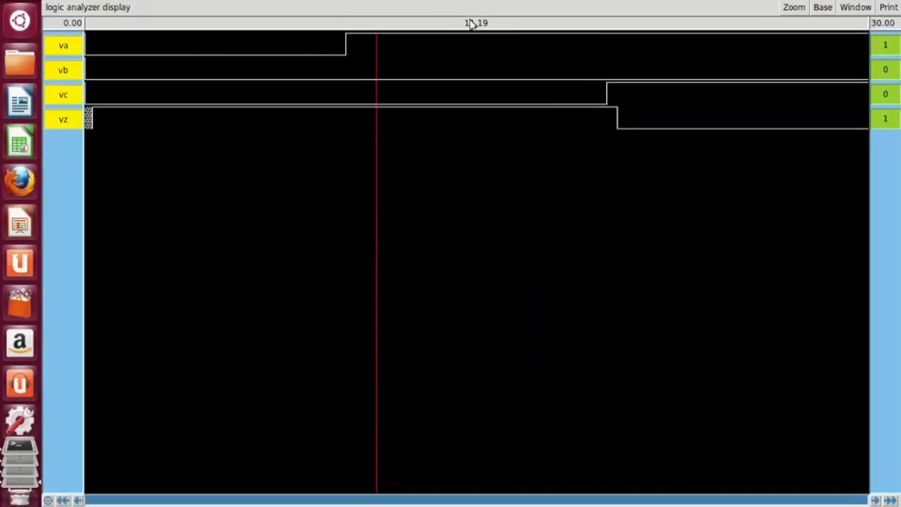
{"action": "left_click_drag", "start_coordinate": [209, 431], "coordinate": [773, 402]}
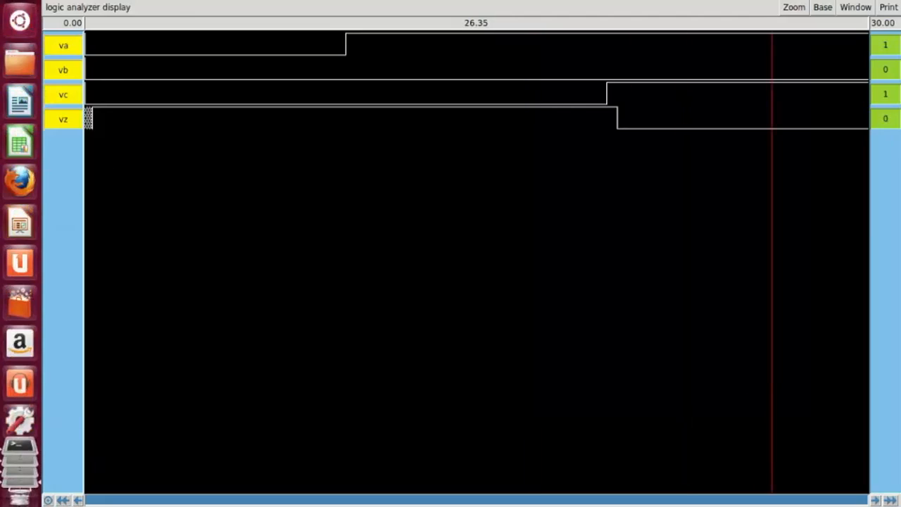
Restore and close the logic analyzer window, and end the Magic session with the exit command.
{"action": "double_click", "coordinate": [352, 1]}
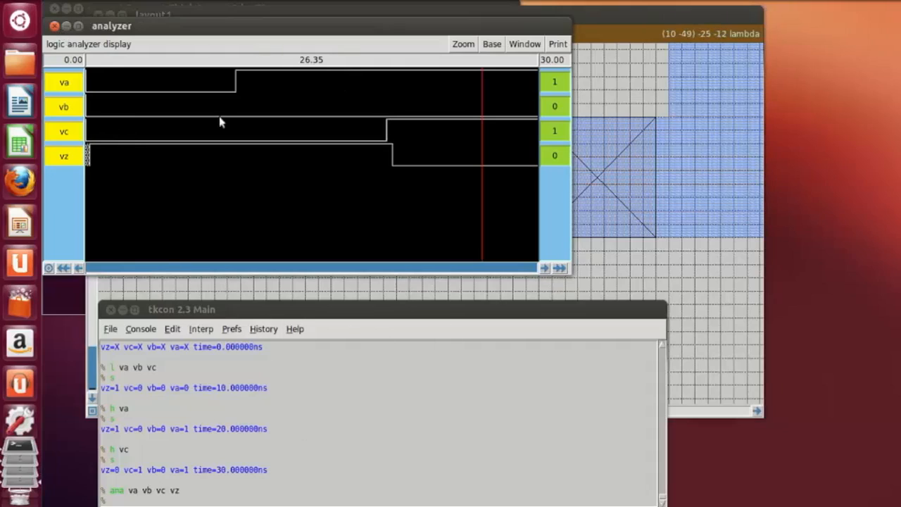
{"action": "left_click", "coordinate": [54, 25]}
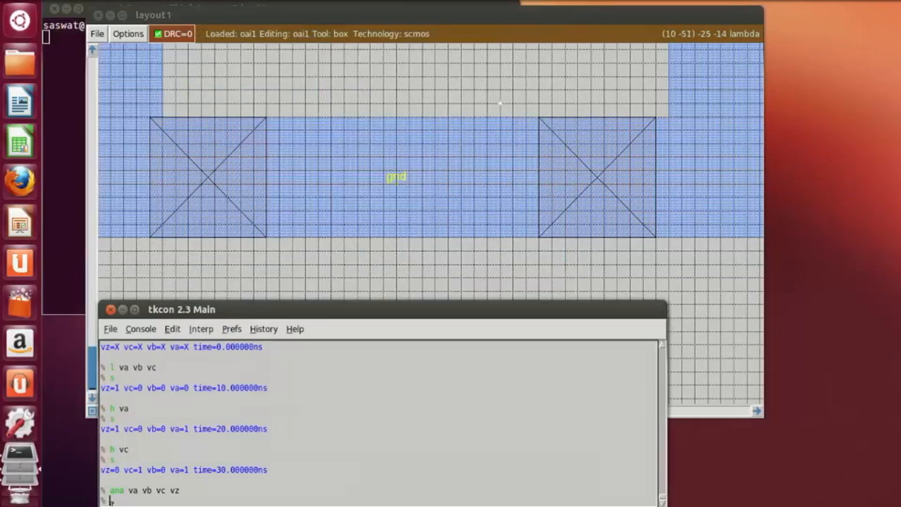
{"action": "left_click", "coordinate": [120, 501]}
{"action": "type", "text": "exit"}
{"action": "key", "text": "Return"}
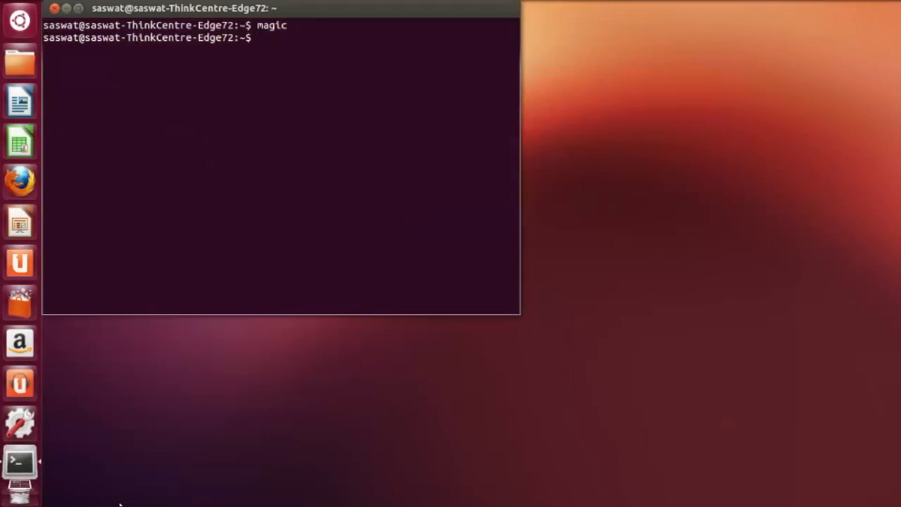
Open oai1.spice in vi to review the extracted netlist, and write and quit the file.
{"action": "type", "text": "vi oai1.spice"}
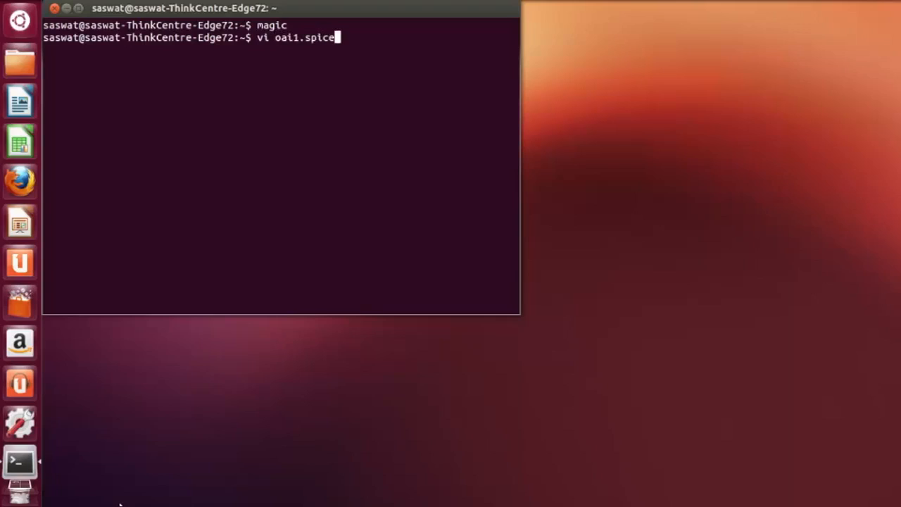
{"action": "key", "text": "Return"}
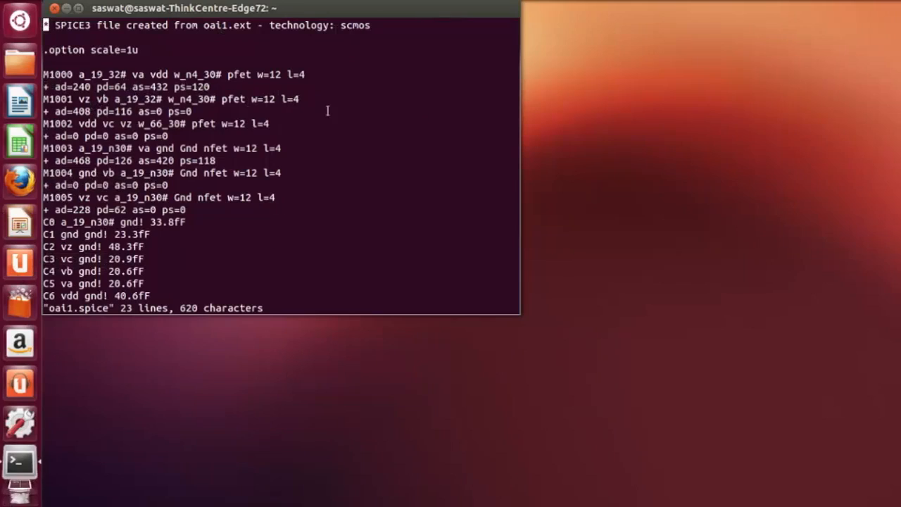
{"action": "type", "text": ":wq"}
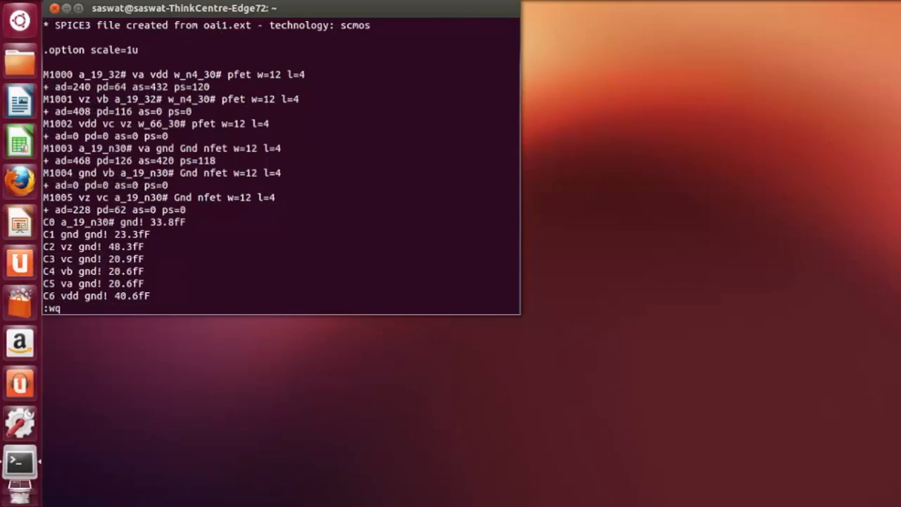
{"action": "key", "text": "Return"}
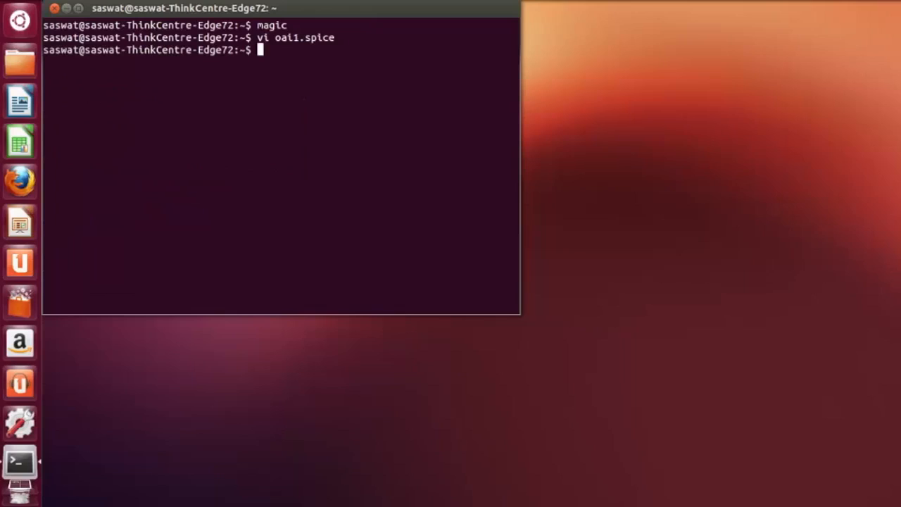
Launch Magic from the terminal with the layout file oai1.mag.
{"action": "type", "text": "magic oai1."}
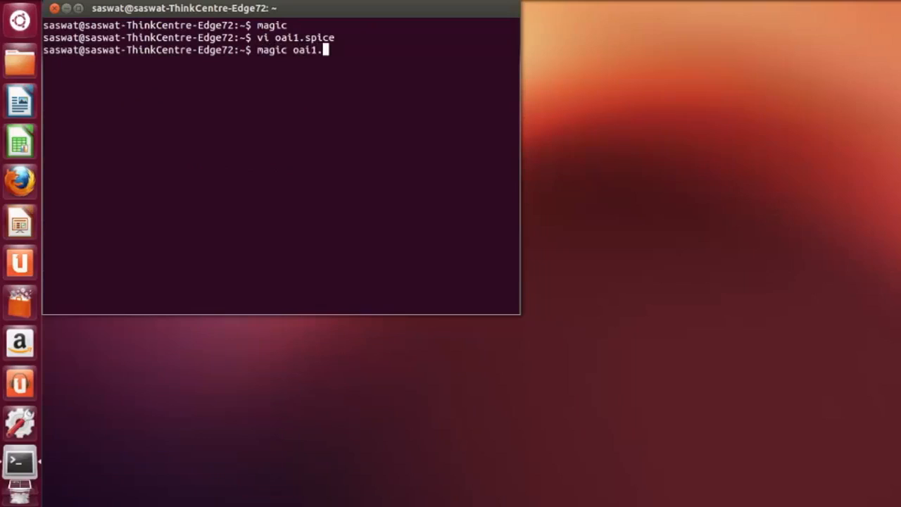
{"action": "type", "text": "sp"}
{"action": "key", "text": "BackSpace"}
{"action": "key", "text": "BackSpace"}
{"action": "type", "text": "mag"}
{"action": "key", "text": "Return"}
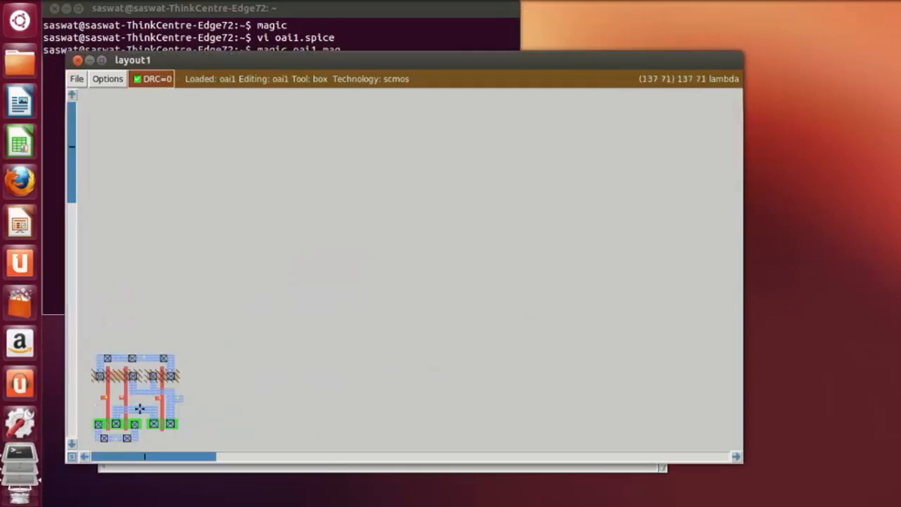
Examine the whole oai1 cell layout, zoomed in and centred in a maximized layout window.
{"action": "left_click", "coordinate": [84, 457]}
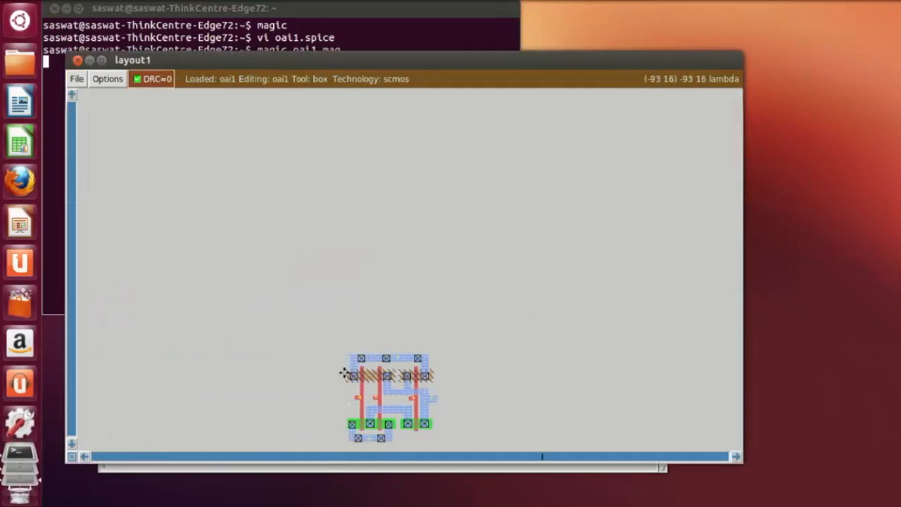
{"action": "scroll", "coordinate": [389, 353], "scroll_direction": "down", "scroll_amount": 3}
{"action": "key", "text": "z"}
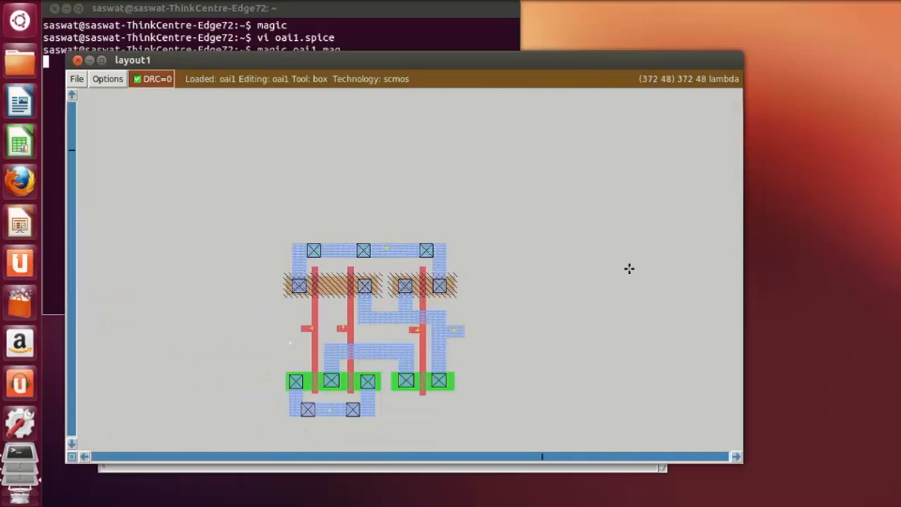
{"action": "key", "text": "z"}
{"action": "scroll", "coordinate": [451, 291], "scroll_direction": "down", "scroll_amount": 4}
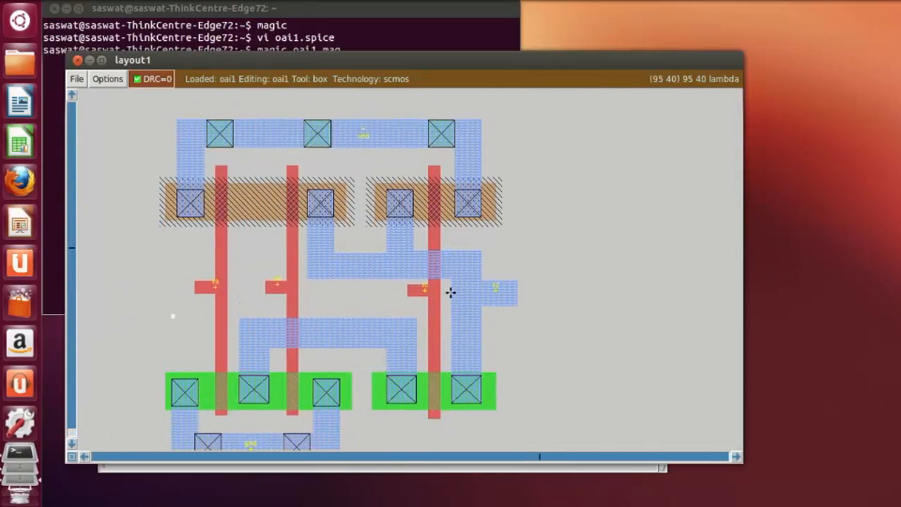
{"action": "double_click", "coordinate": [457, 69]}
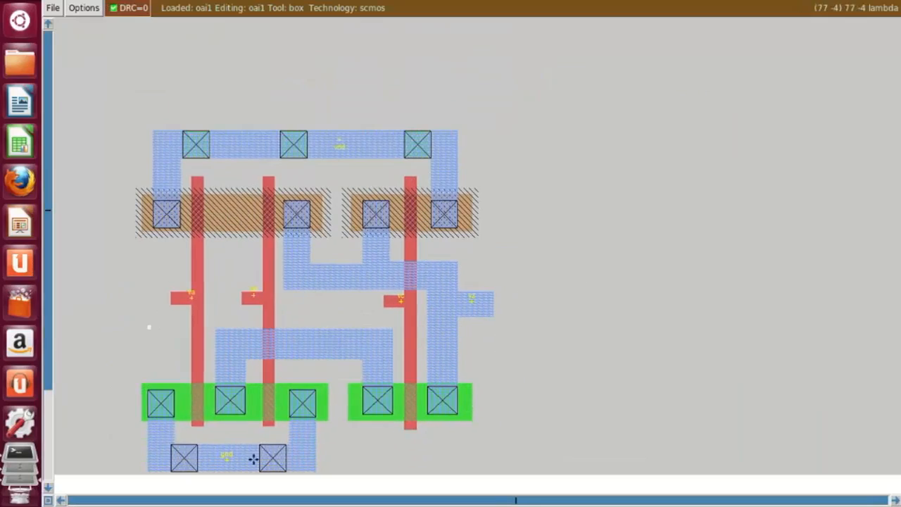
{"action": "scroll", "coordinate": [233, 394], "scroll_direction": "down", "scroll_amount": 2}
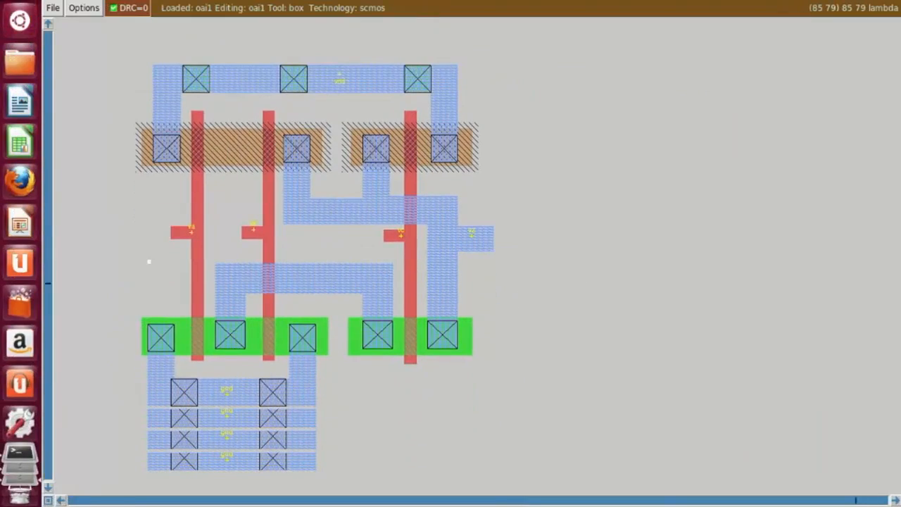
{"action": "double_click", "coordinate": [411, 8]}
{"action": "double_click", "coordinate": [428, 56]}
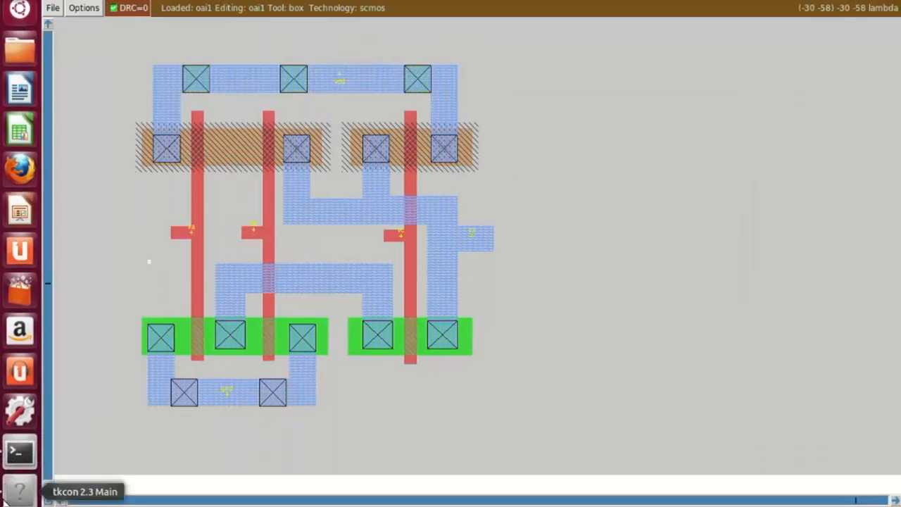
{"action": "left_click", "coordinate": [61, 500]}
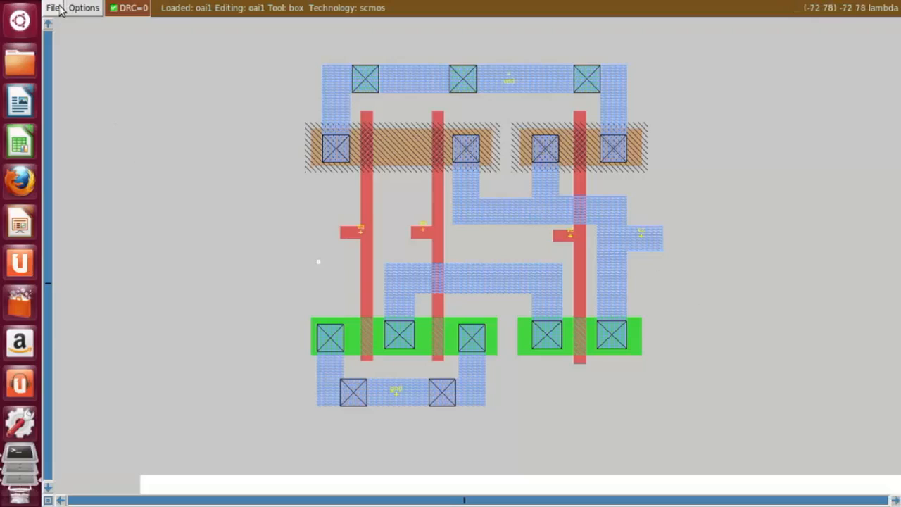
Close the oai1 layout, exit Magic from its console, and restart Magic with an empty layout.
{"action": "left_click", "coordinate": [4, 3]}
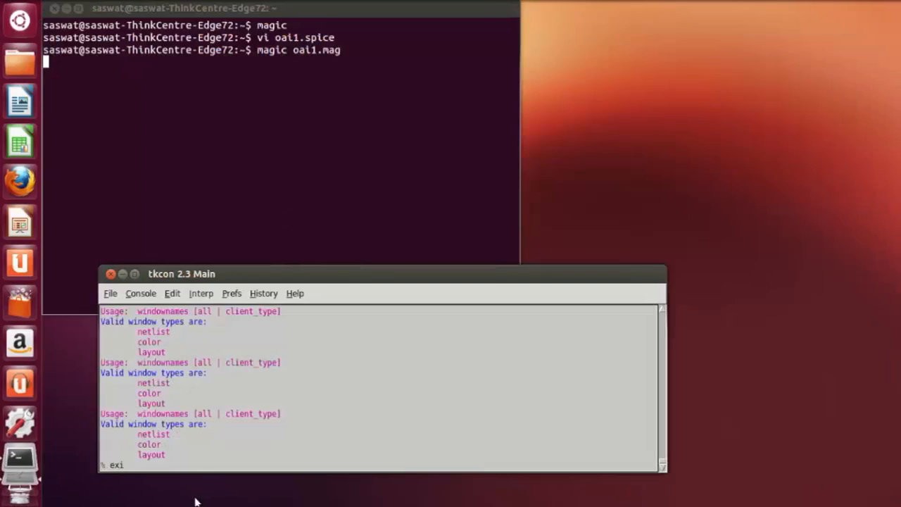
{"action": "type", "text": "t"}
{"action": "key", "text": "Return"}
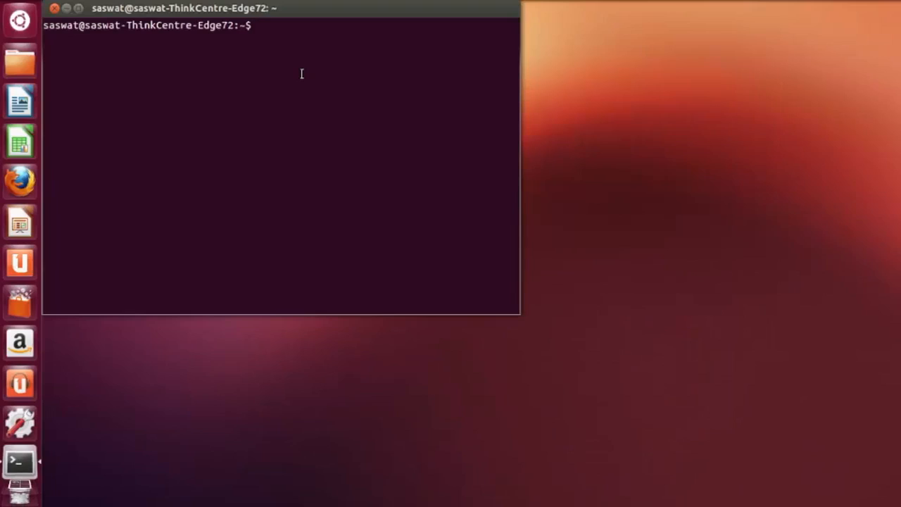
{"action": "type", "text": "magic"}
{"action": "key", "text": "Return"}
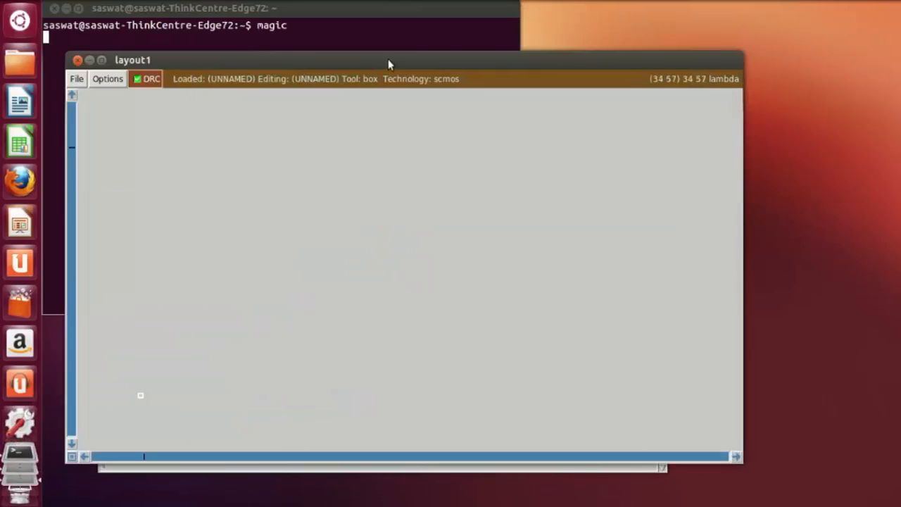
Reposition the layout and console windows so both are reachable, and show the layer toolbar in the layout window.
{"action": "left_click_drag", "start_coordinate": [388, 59], "coordinate": [391, 26]}
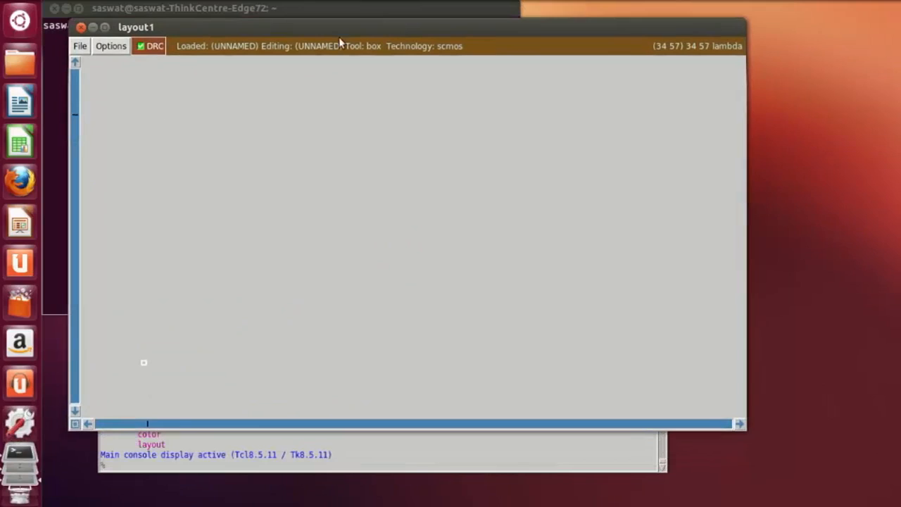
{"action": "left_click", "coordinate": [270, 465]}
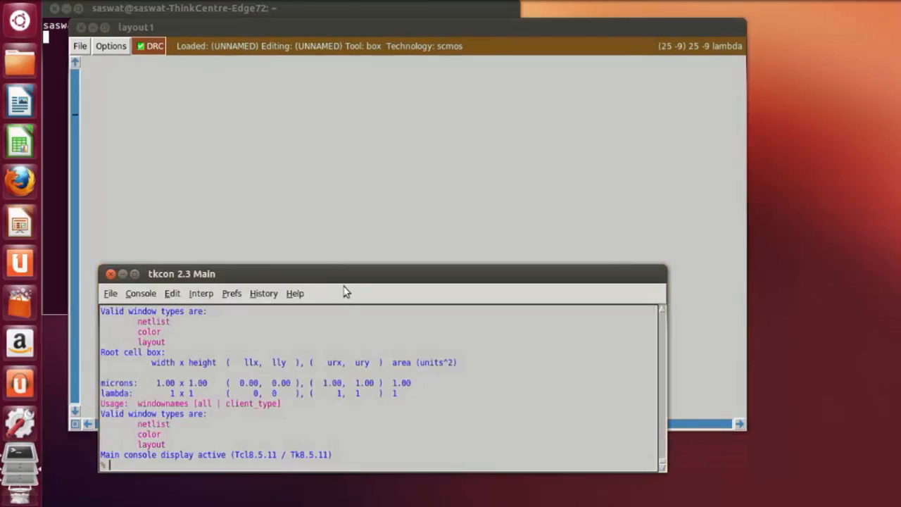
{"action": "left_click_drag", "start_coordinate": [349, 271], "coordinate": [349, 297]}
{"action": "left_click", "coordinate": [356, 237]}
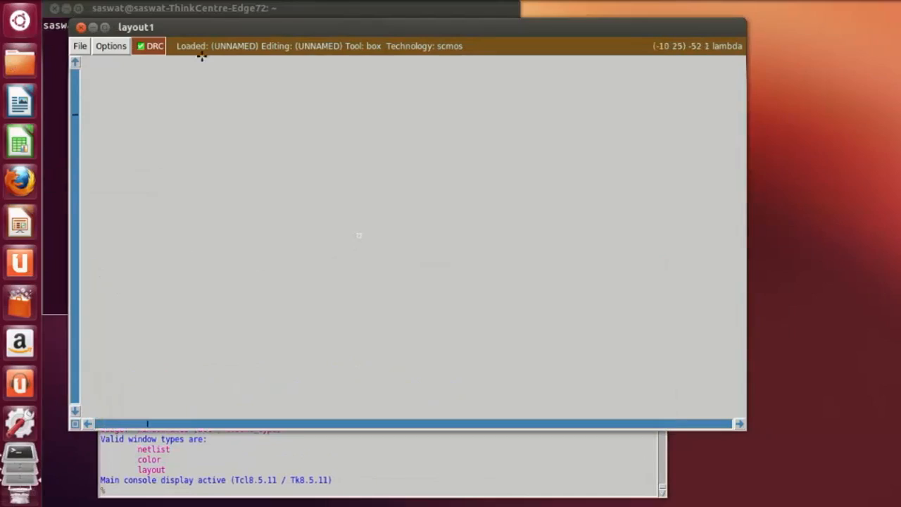
{"action": "left_click", "coordinate": [102, 47]}
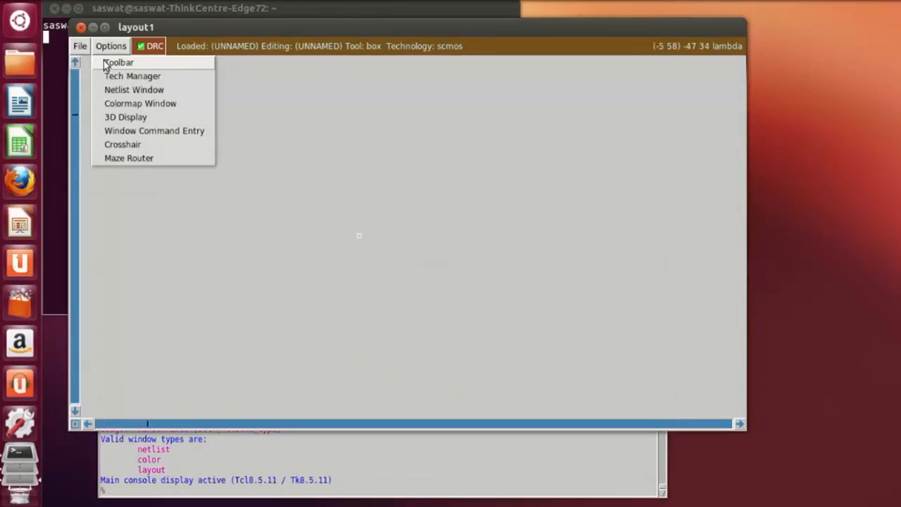
{"action": "left_click", "coordinate": [106, 64]}
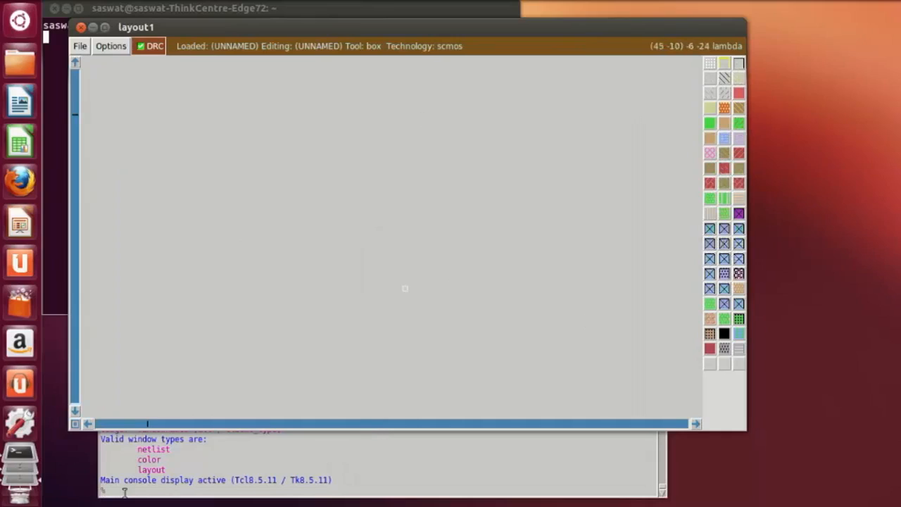
Show the grid and paint an n-well rectangle about 76 by 17 lambda in the upper part of the layout.
{"action": "left_click", "coordinate": [337, 209]}
{"action": "key", "text": "g"}
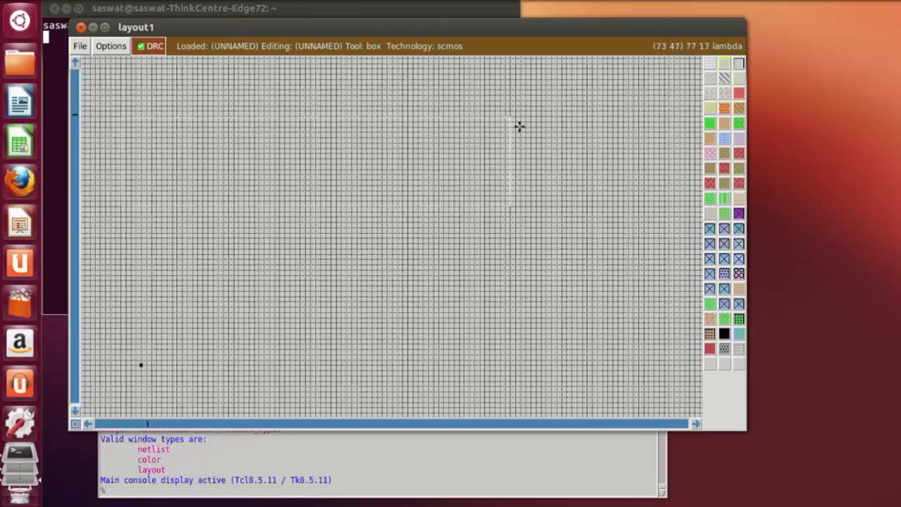
{"action": "left_click", "coordinate": [724, 80]}
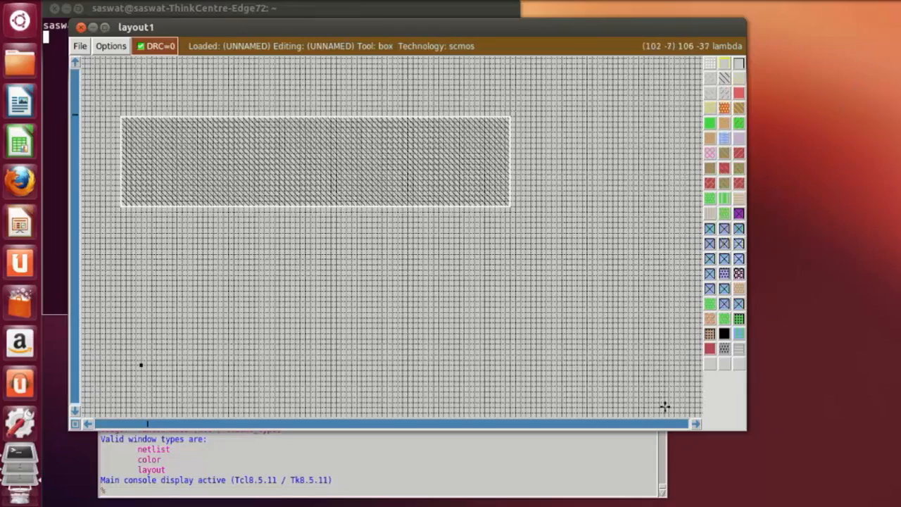
Paint a second n-well about 66 by 17 lambda, level with the first and about 9 lambda to its right.
{"action": "left_click", "coordinate": [695, 424]}
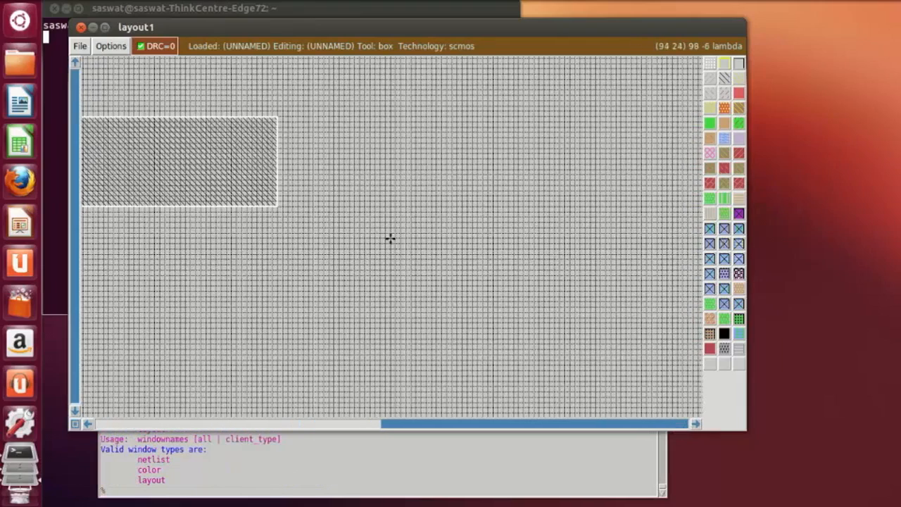
{"action": "left_click", "coordinate": [323, 204]}
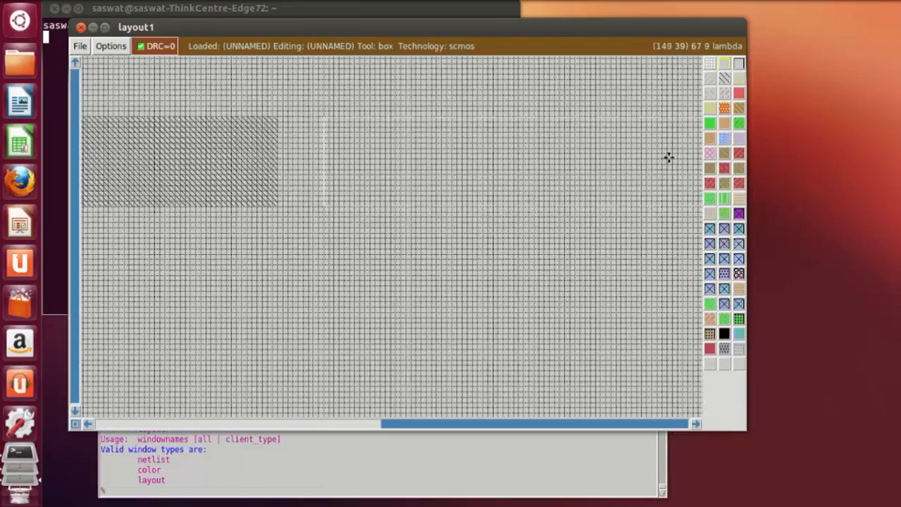
{"action": "right_click", "coordinate": [693, 120]}
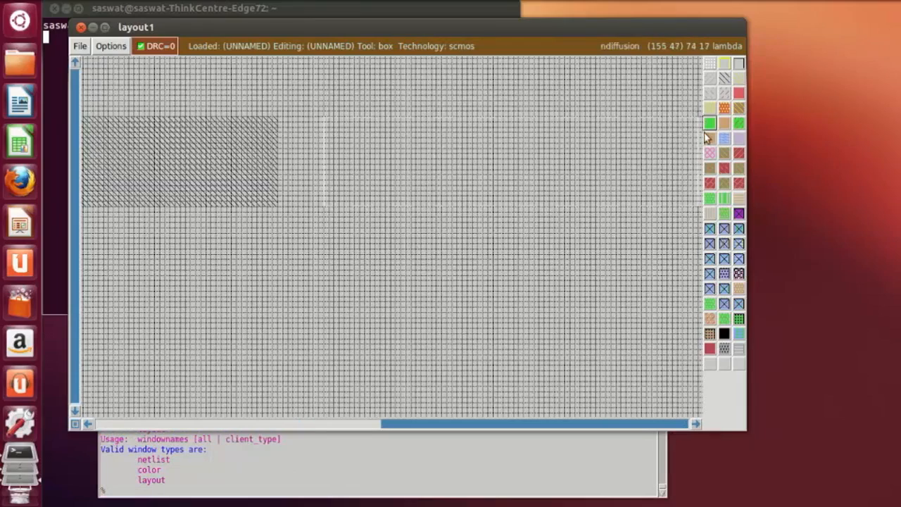
{"action": "right_click", "coordinate": [666, 119]}
{"action": "right_click", "coordinate": [663, 111]}
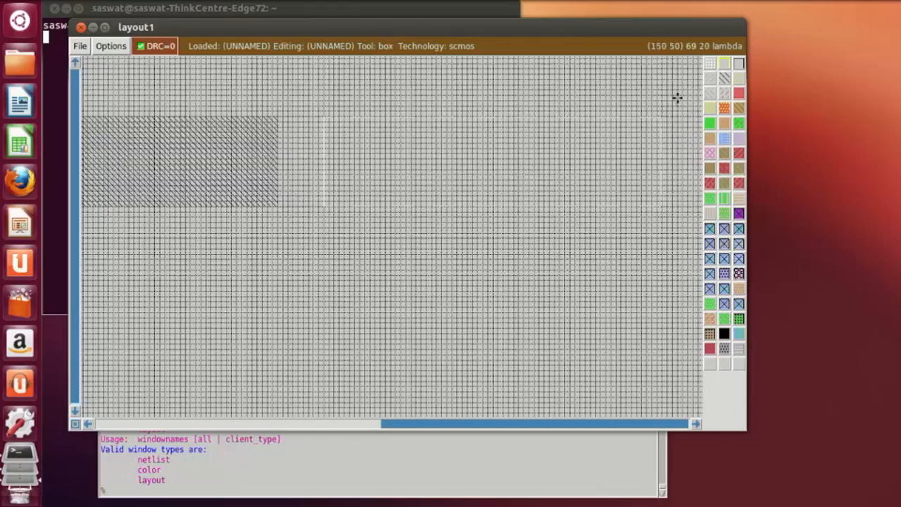
{"action": "left_click", "coordinate": [725, 77]}
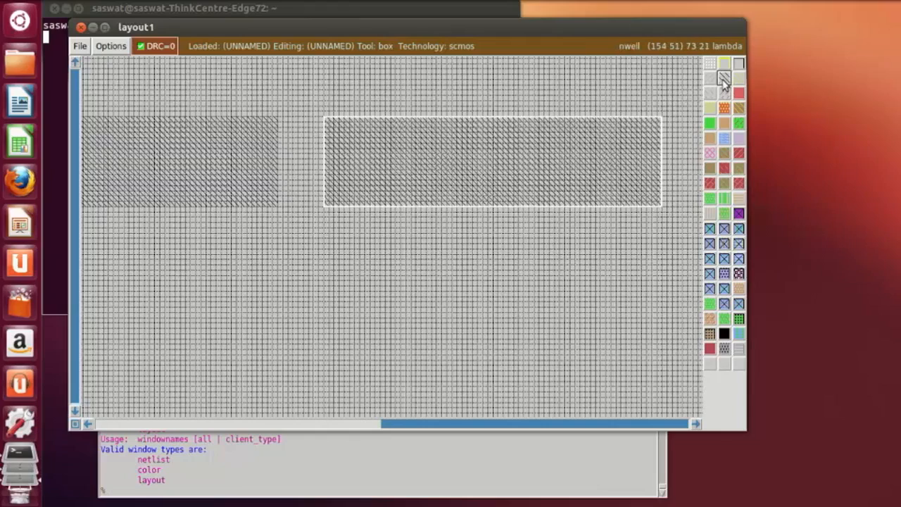
Erase the right end of the second n-well, shortening it to about 51 lambda.
{"action": "left_click", "coordinate": [323, 297]}
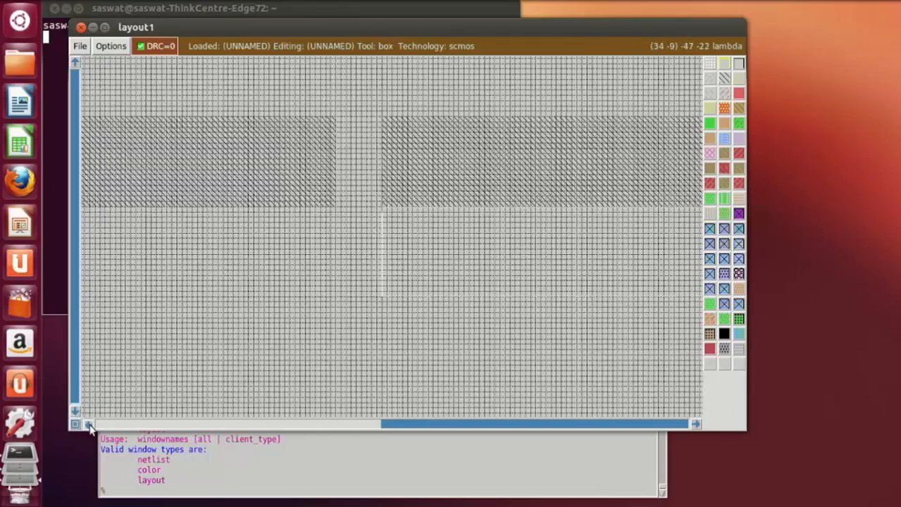
{"action": "left_click", "coordinate": [88, 423]}
{"action": "left_click", "coordinate": [88, 423]}
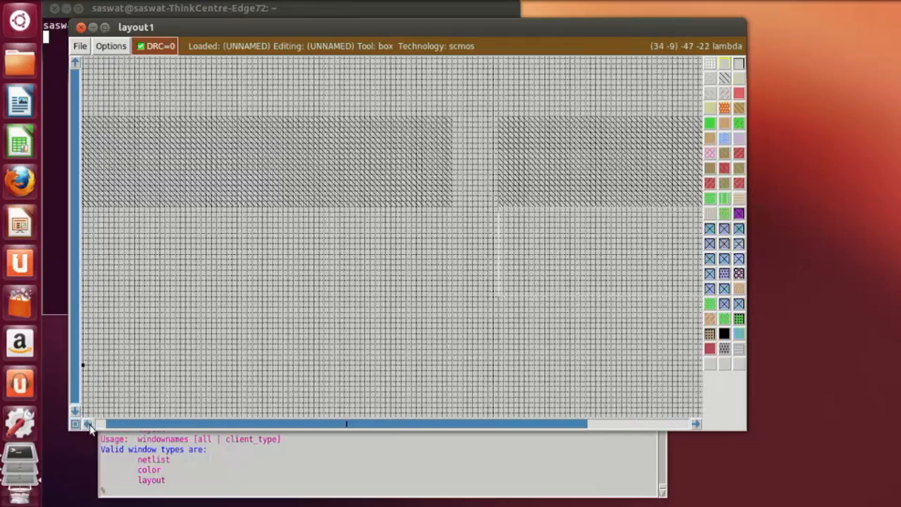
{"action": "left_click", "coordinate": [88, 423]}
{"action": "left_click", "coordinate": [88, 424]}
{"action": "left_click", "coordinate": [88, 423]}
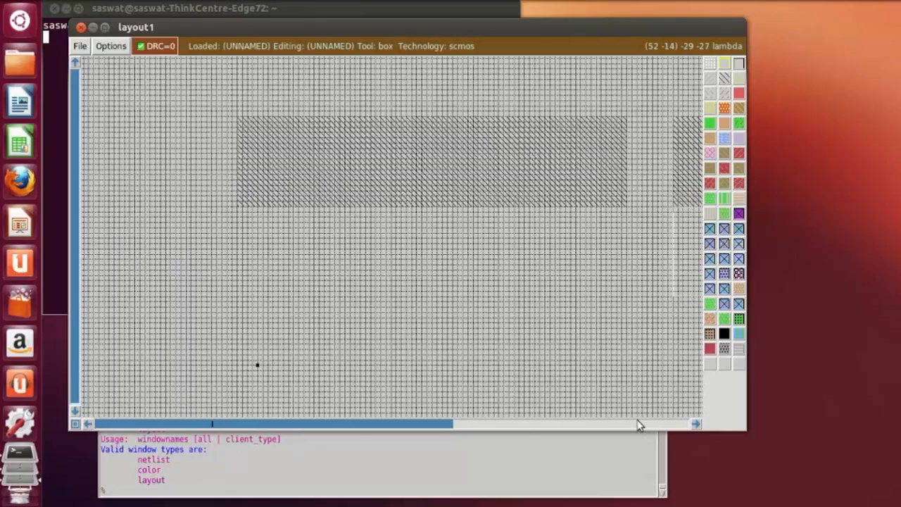
{"action": "key", "text": "shift+z"}
{"action": "left_click", "coordinate": [638, 288]}
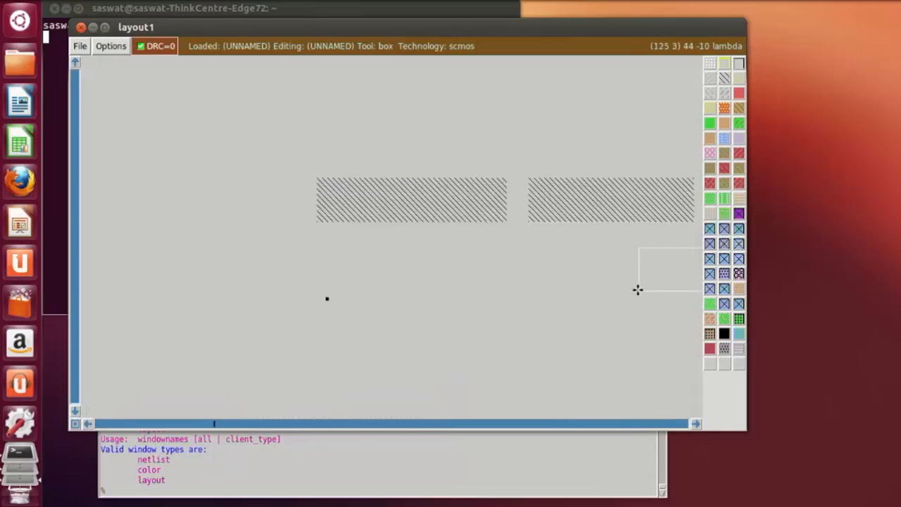
{"action": "left_click", "coordinate": [641, 157]}
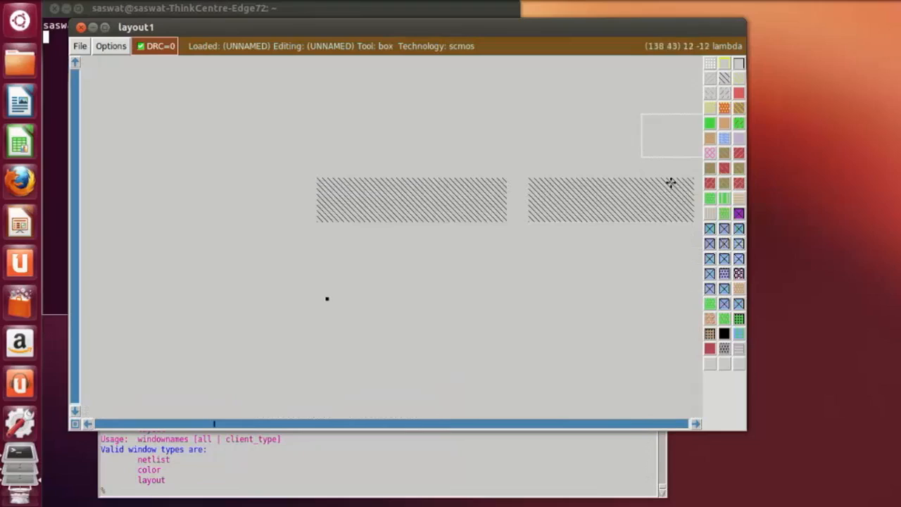
{"action": "left_click", "coordinate": [655, 158]}
{"action": "right_click", "coordinate": [695, 271]}
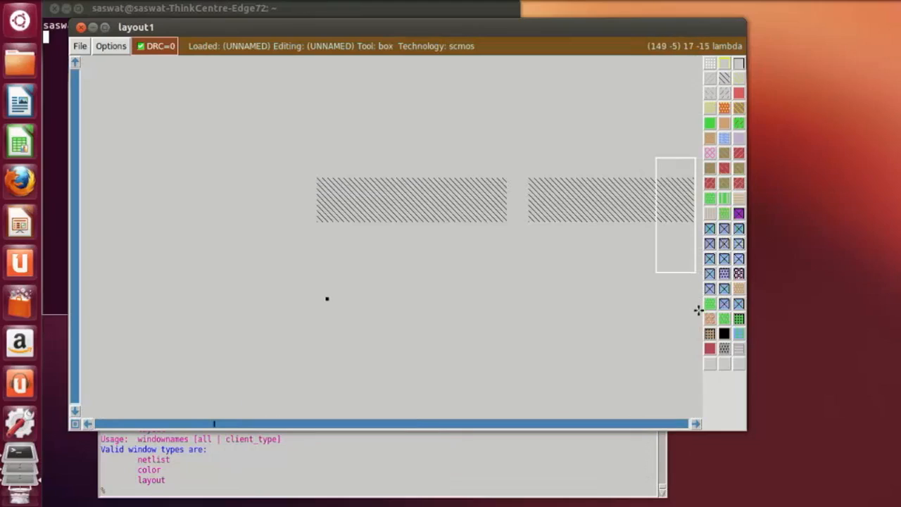
{"action": "middle_click", "coordinate": [692, 275]}
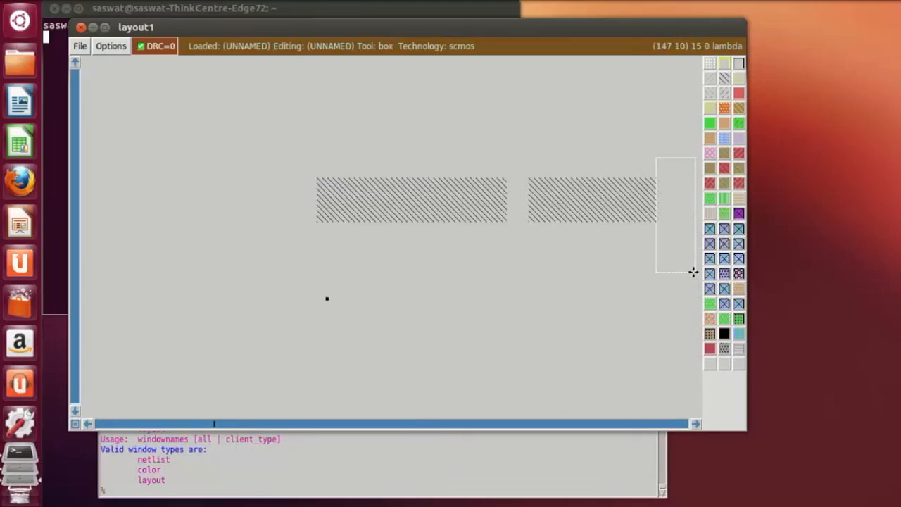
Paint a p-diffusion rectangle about 72 by 13 lambda inside the left n-well, leaving a 2 lambda margin all around.
{"action": "left_click", "coordinate": [678, 314]}
{"action": "key", "text": "z"}
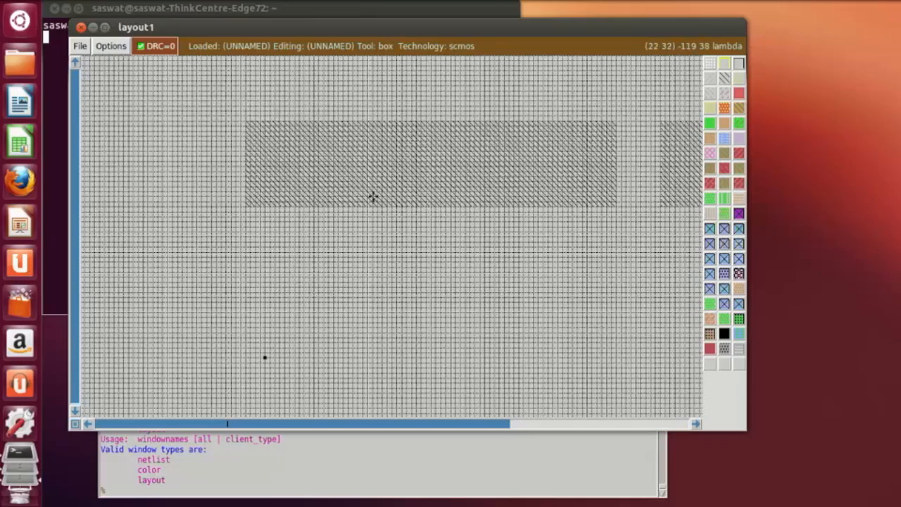
{"action": "key", "text": "z"}
{"action": "scroll", "coordinate": [415, 304], "scroll_direction": "up", "scroll_amount": 1}
{"action": "scroll", "coordinate": [414, 303], "scroll_direction": "up", "scroll_amount": 1}
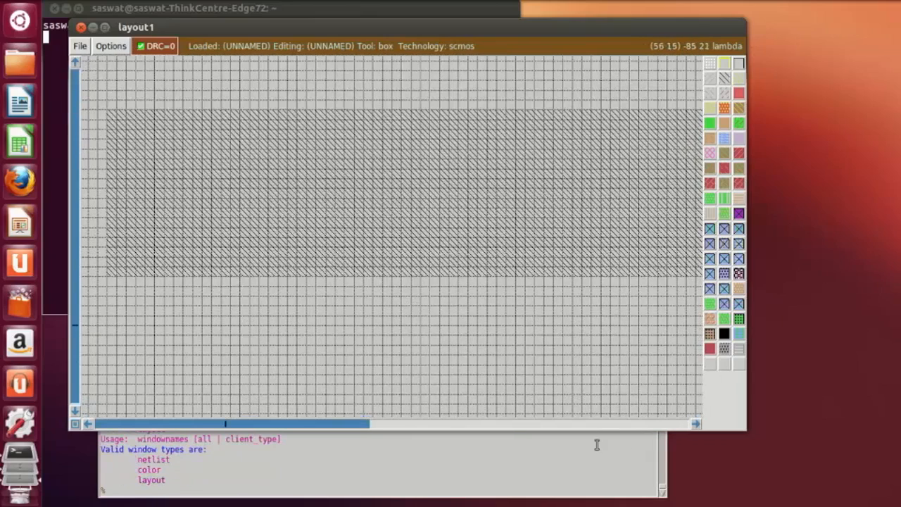
{"action": "left_click", "coordinate": [694, 423]}
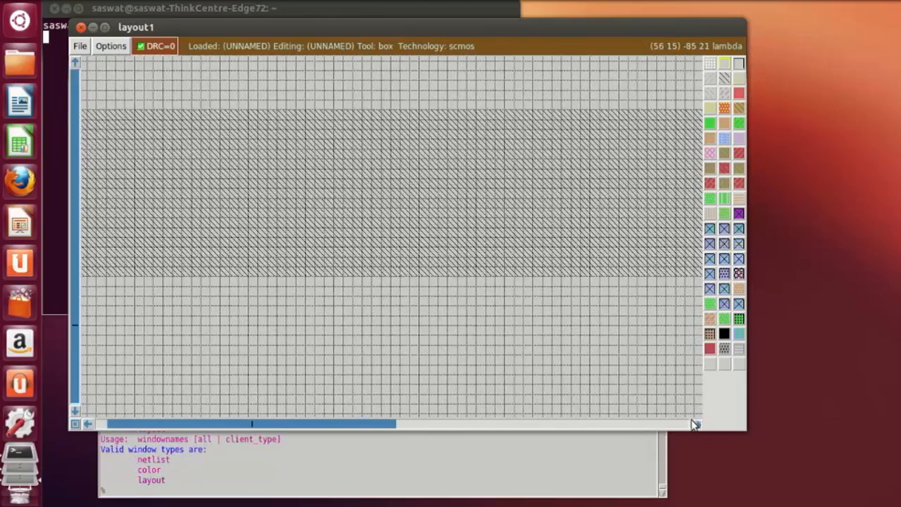
{"action": "left_click", "coordinate": [694, 423]}
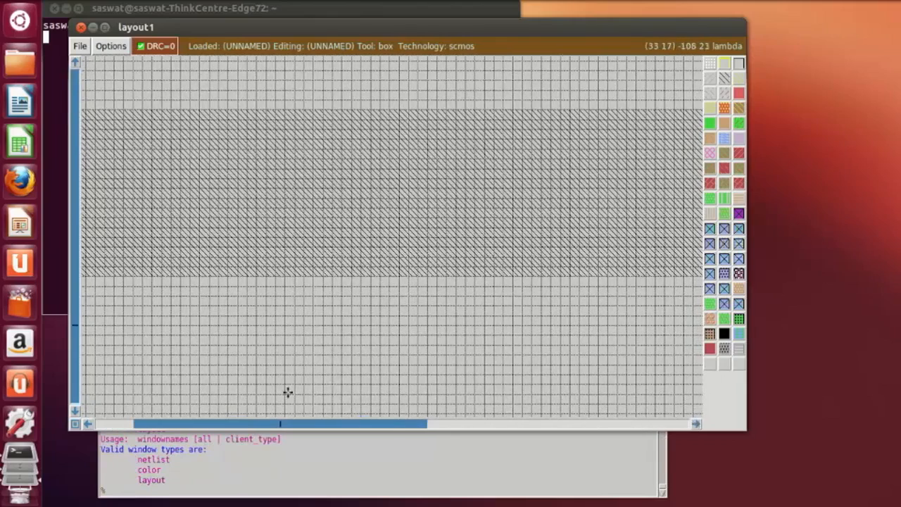
{"action": "left_click", "coordinate": [88, 423]}
{"action": "left_click", "coordinate": [87, 424]}
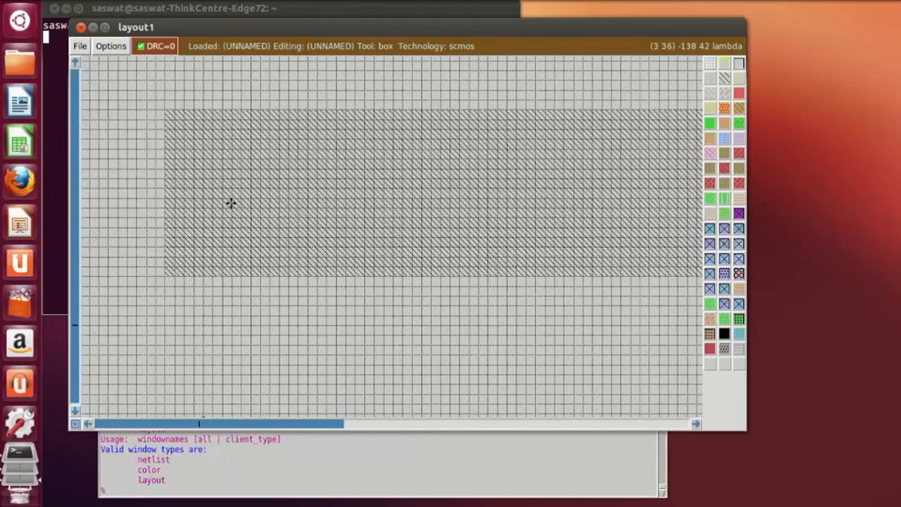
{"action": "left_click", "coordinate": [188, 130]}
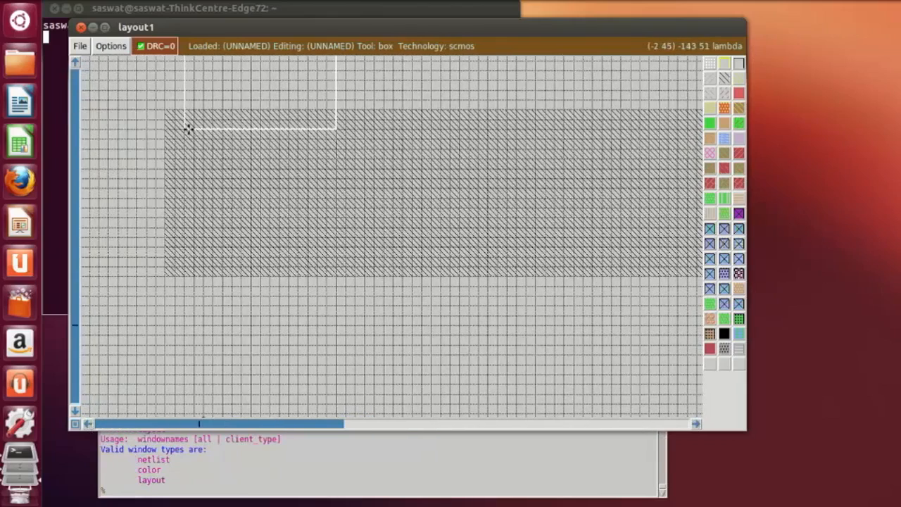
{"action": "left_click", "coordinate": [696, 424]}
{"action": "left_click", "coordinate": [695, 424]}
{"action": "left_click", "coordinate": [695, 424]}
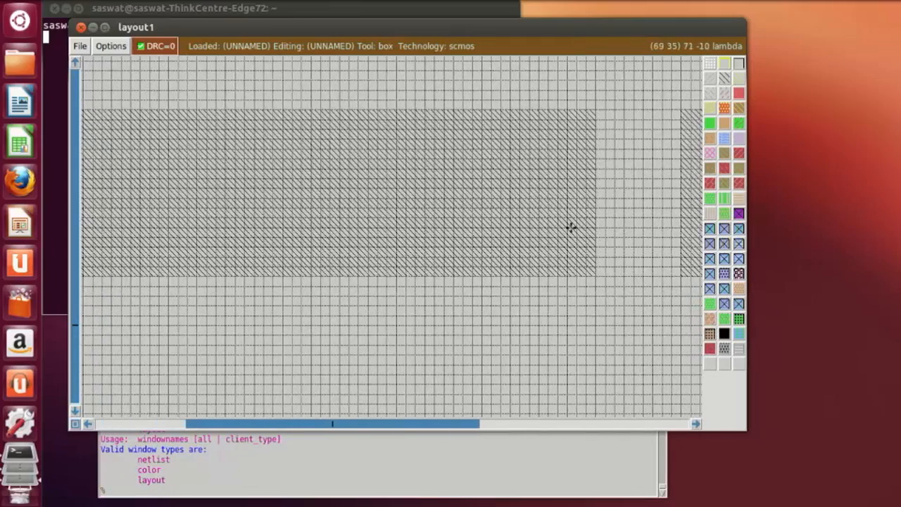
{"action": "right_click", "coordinate": [574, 258]}
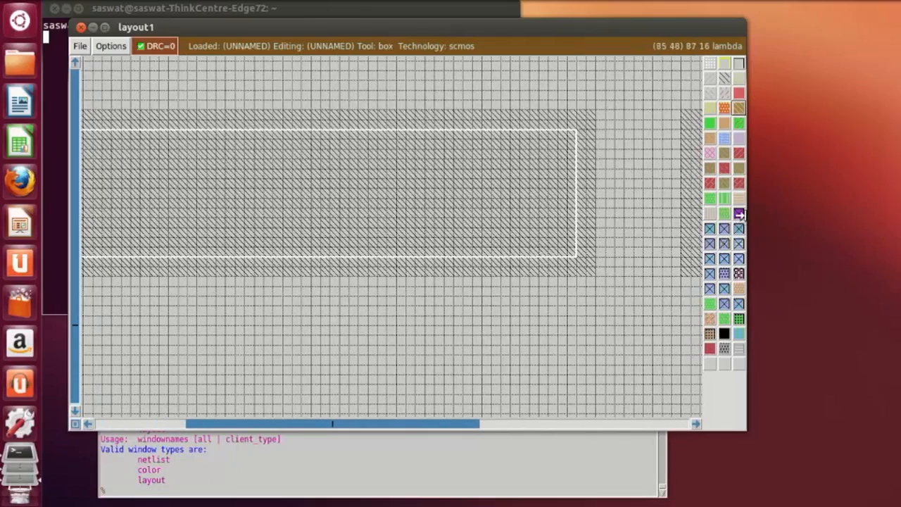
{"action": "left_click", "coordinate": [720, 124]}
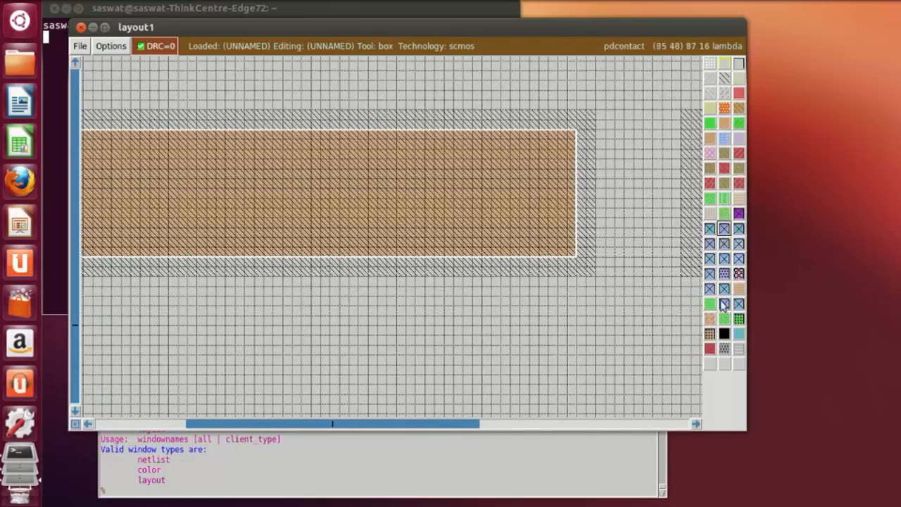
Paint a p-diffusion rectangle 47 by 13 lambda inside the right n-well, with a margin of about 2 lambda.
{"action": "left_click", "coordinate": [519, 374]}
{"action": "left_click_drag", "start_coordinate": [391, 429], "coordinate": [571, 430]}
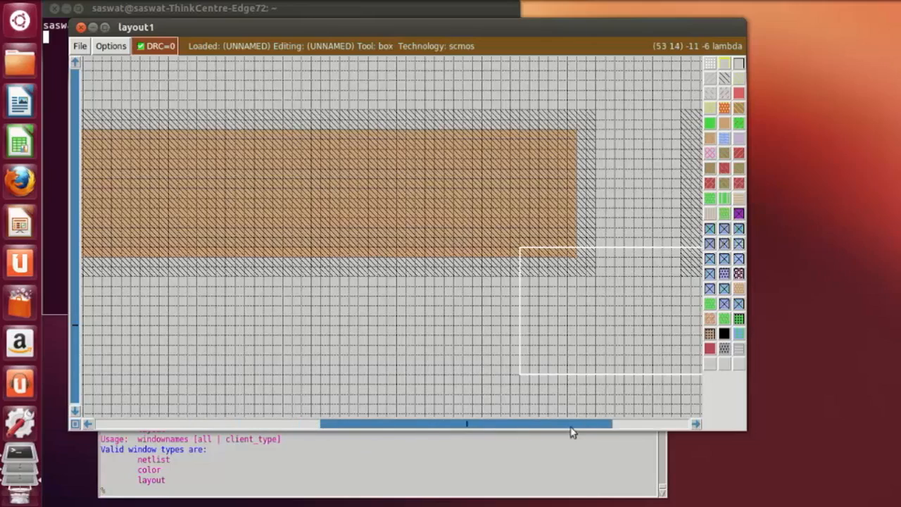
{"action": "left_click", "coordinate": [191, 247]}
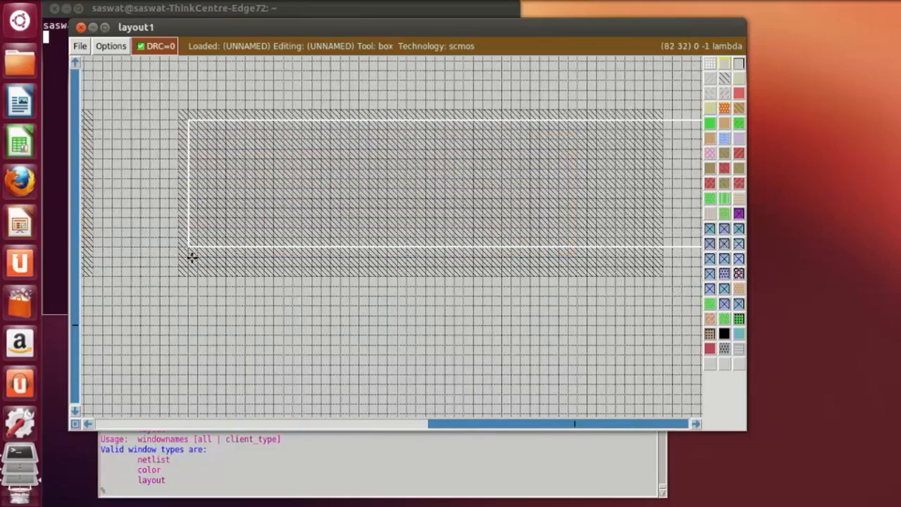
{"action": "left_click", "coordinate": [190, 256]}
{"action": "left_click", "coordinate": [199, 256]}
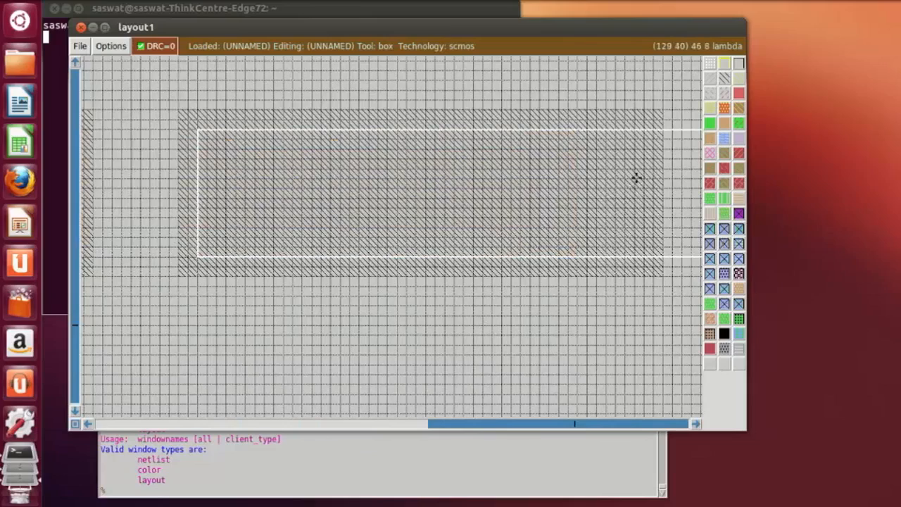
{"action": "right_click", "coordinate": [635, 129]}
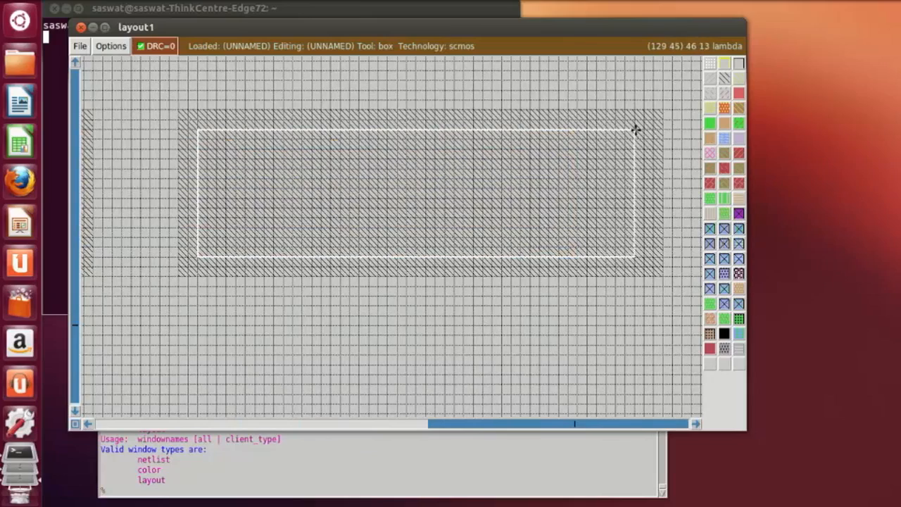
{"action": "right_click", "coordinate": [642, 130]}
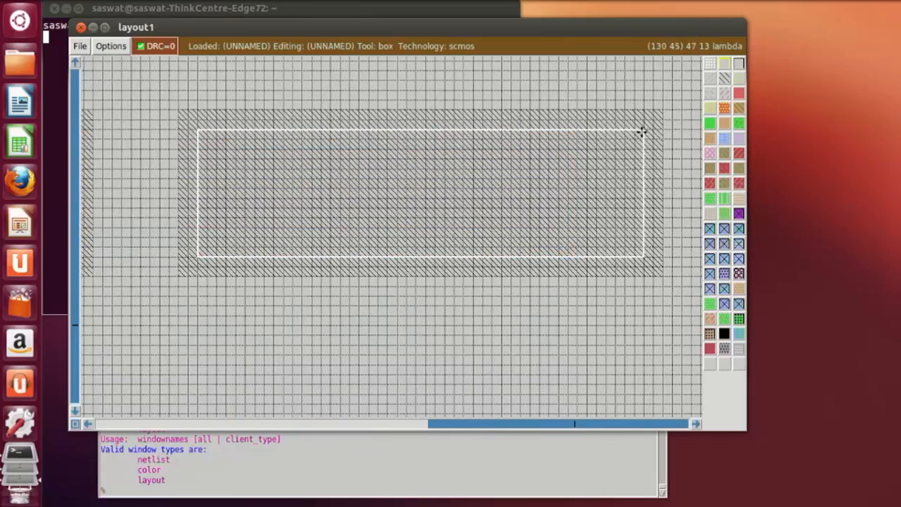
{"action": "middle_click", "coordinate": [718, 122]}
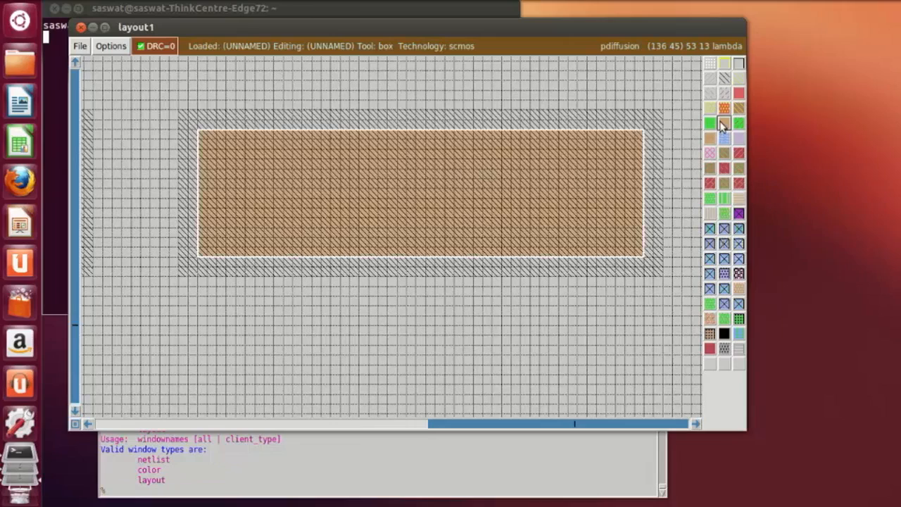
Paint a 47 by 13 lambda n-diffusion rectangle about 39 lambda below the right p-diffusion, offset about 1 lambda to its right.
{"action": "left_click", "coordinate": [376, 376]}
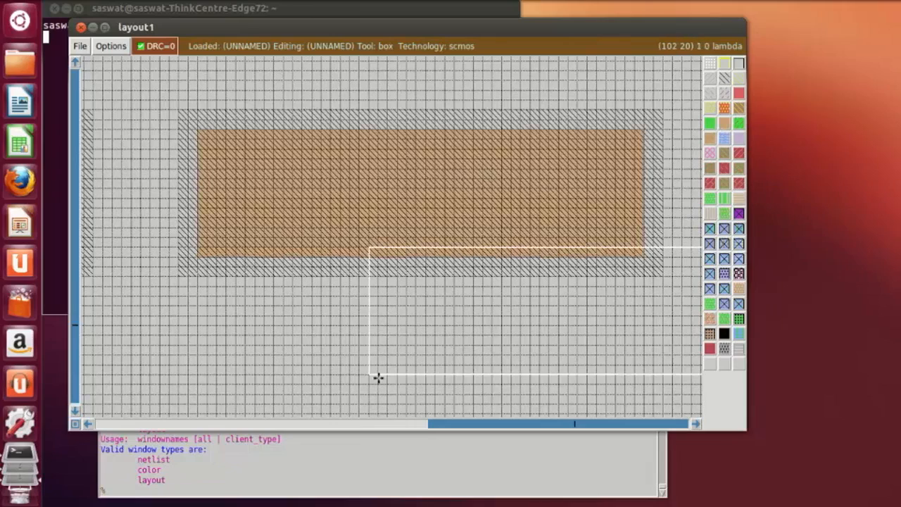
{"action": "left_click", "coordinate": [256, 367]}
{"action": "scroll", "coordinate": [256, 367], "scroll_direction": "down", "scroll_amount": 1}
{"action": "left_click", "coordinate": [220, 369]}
{"action": "left_click", "coordinate": [202, 378]}
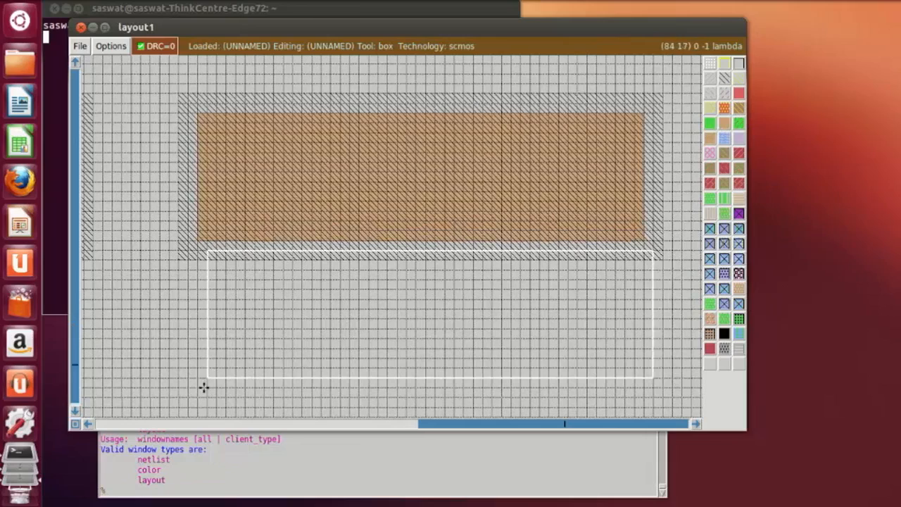
{"action": "left_click", "coordinate": [198, 398]}
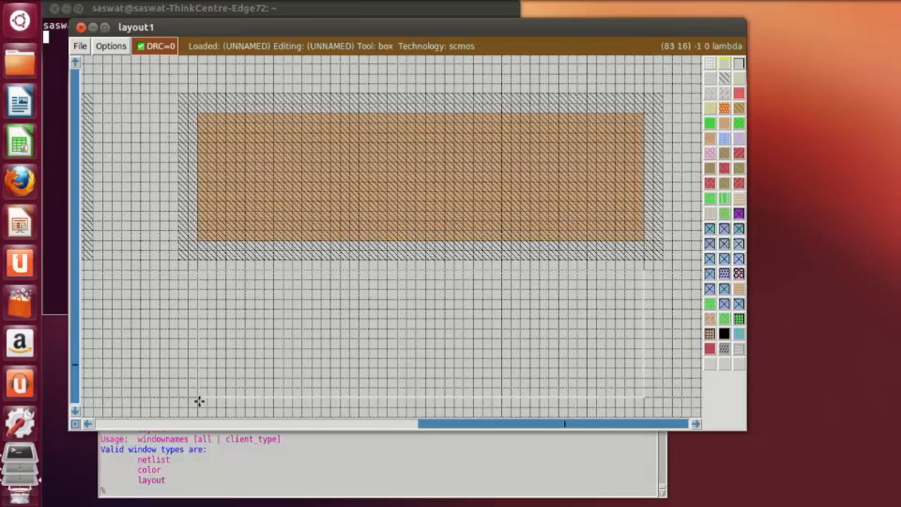
{"action": "scroll", "coordinate": [200, 400], "scroll_direction": "down", "scroll_amount": 5}
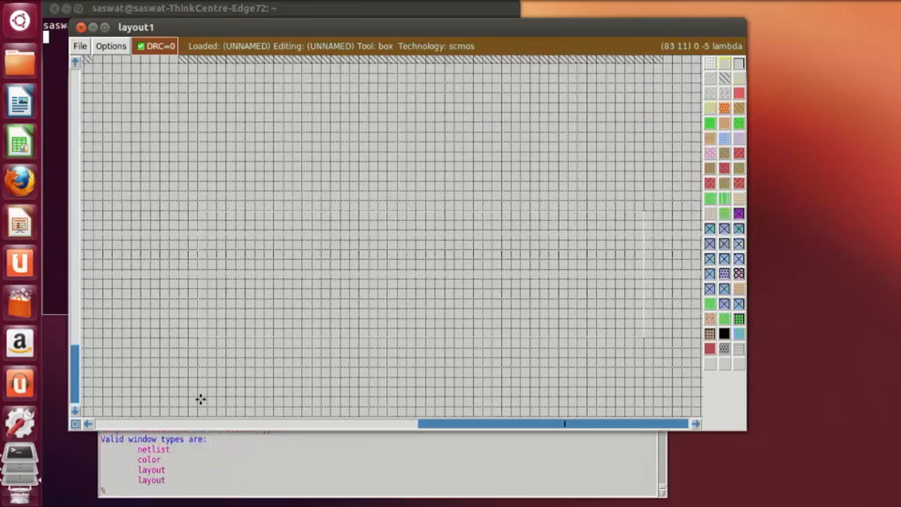
{"action": "scroll", "coordinate": [200, 399], "scroll_direction": "down", "scroll_amount": 2}
{"action": "left_click", "coordinate": [201, 399]}
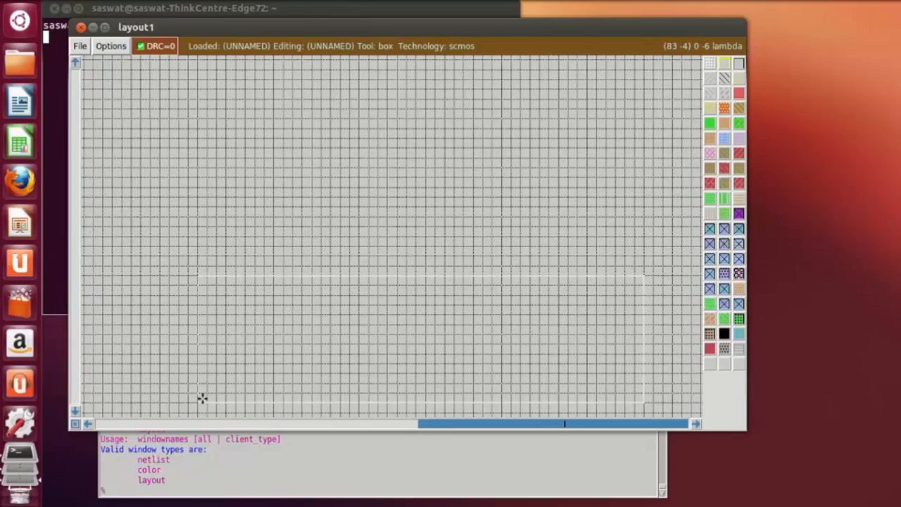
{"action": "key", "text": "shift+z"}
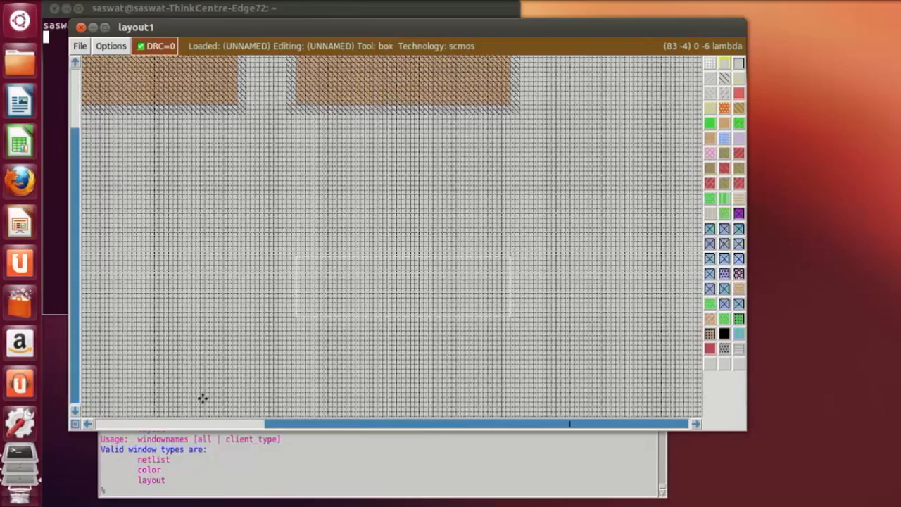
{"action": "left_click", "coordinate": [300, 347]}
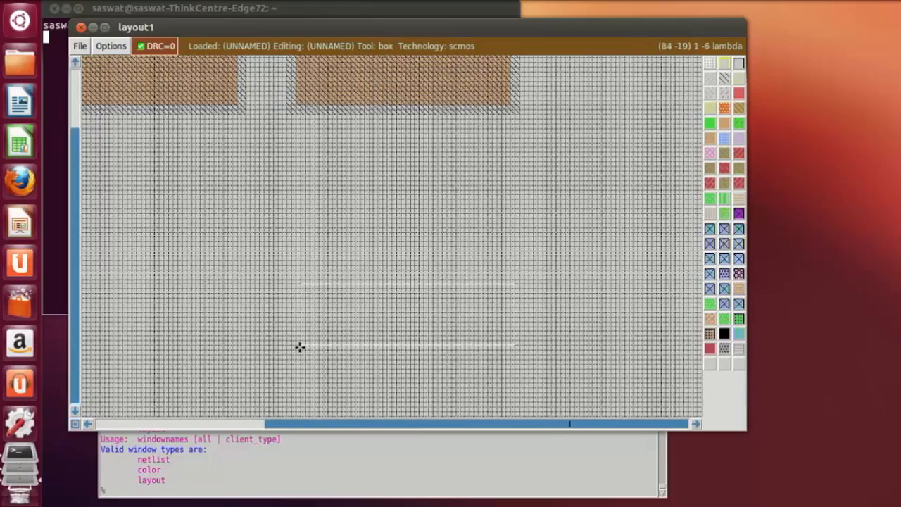
{"action": "key", "text": "z"}
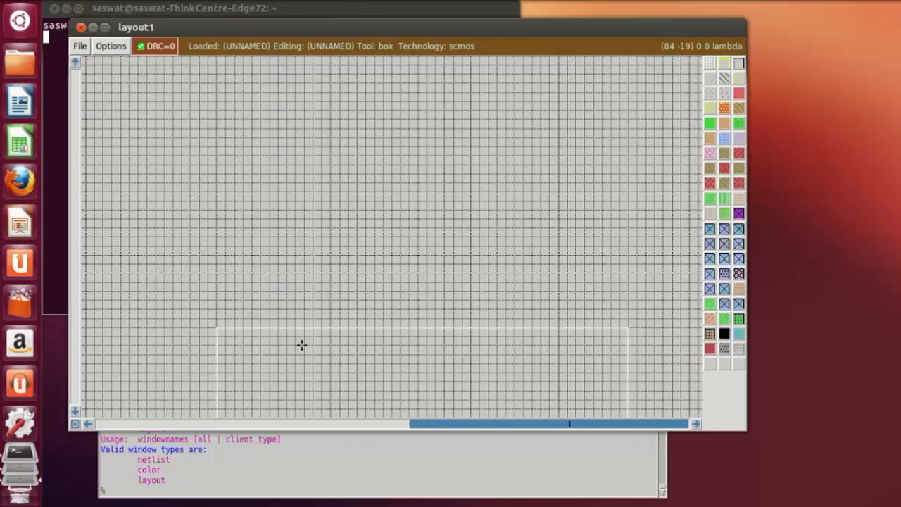
{"action": "scroll", "coordinate": [299, 346], "scroll_direction": "up", "scroll_amount": 3}
{"action": "scroll", "coordinate": [292, 348], "scroll_direction": "down", "scroll_amount": 2}
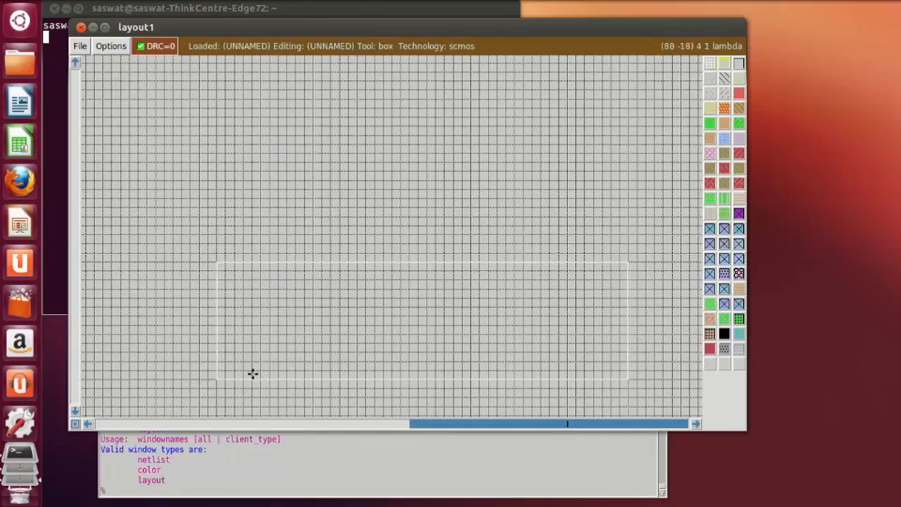
{"action": "scroll", "coordinate": [575, 286], "scroll_direction": "up", "scroll_amount": 3}
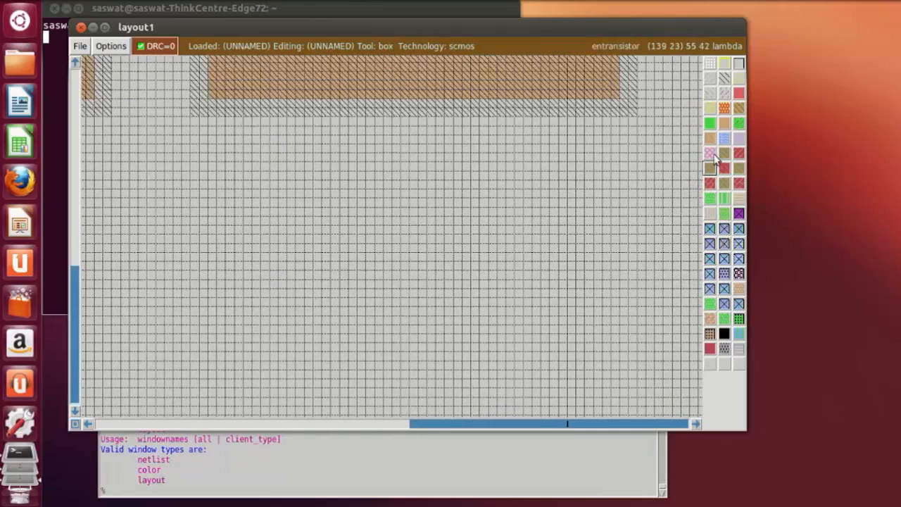
{"action": "left_click", "coordinate": [710, 124]}
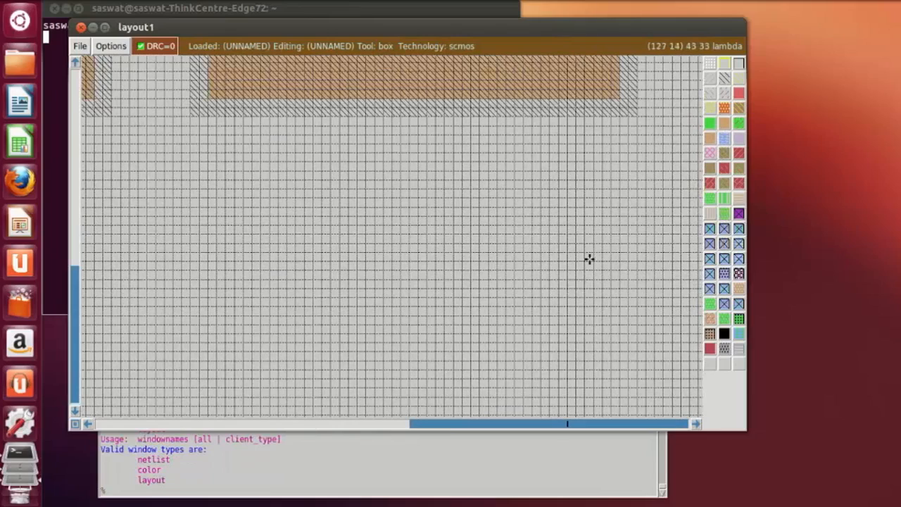
{"action": "scroll", "coordinate": [485, 255], "scroll_direction": "down", "scroll_amount": 3}
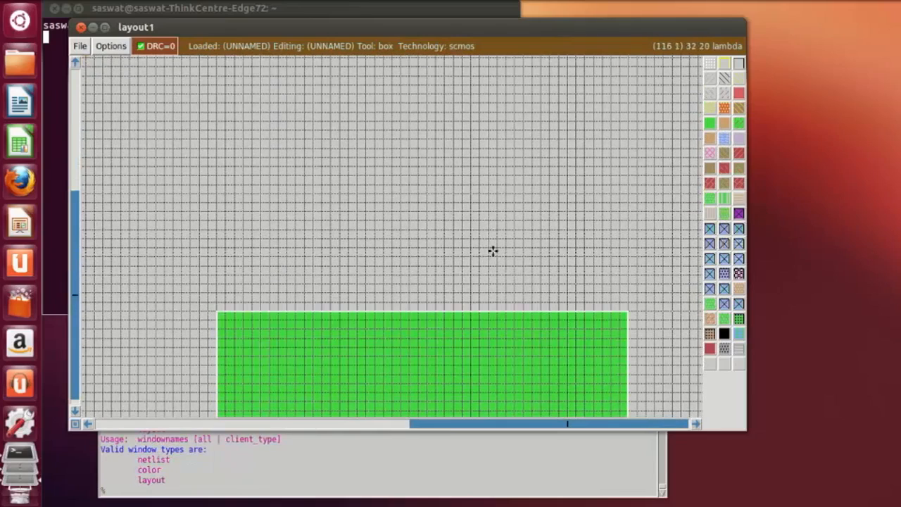
Fit the box to the left p-diffusion rectangle, 72 by 13 lambda.
{"action": "scroll", "coordinate": [493, 251], "scroll_direction": "down", "scroll_amount": 1, "text": "ctrl"}
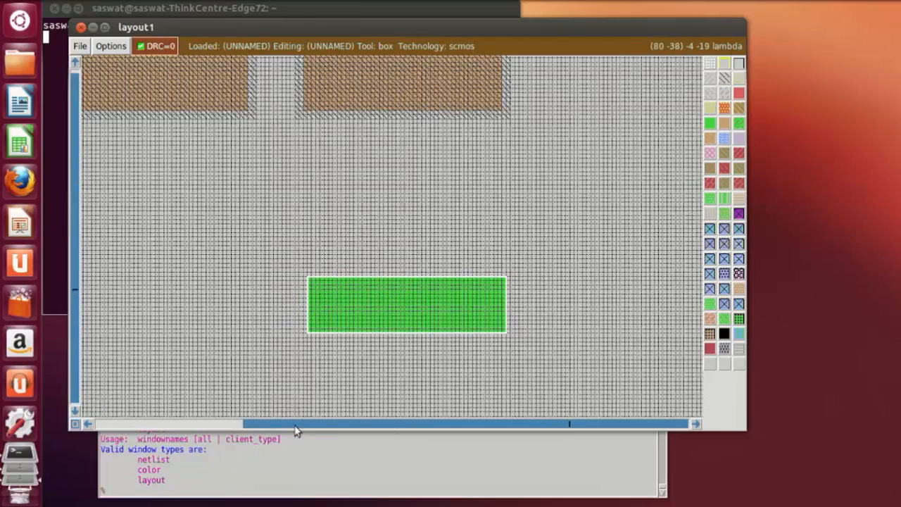
{"action": "left_click_drag", "start_coordinate": [295, 431], "coordinate": [141, 423]}
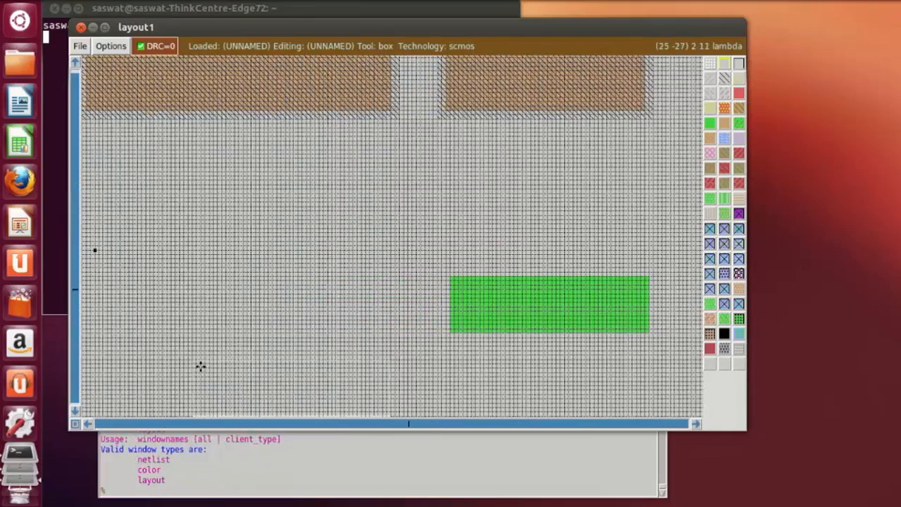
{"action": "left_click", "coordinate": [87, 424]}
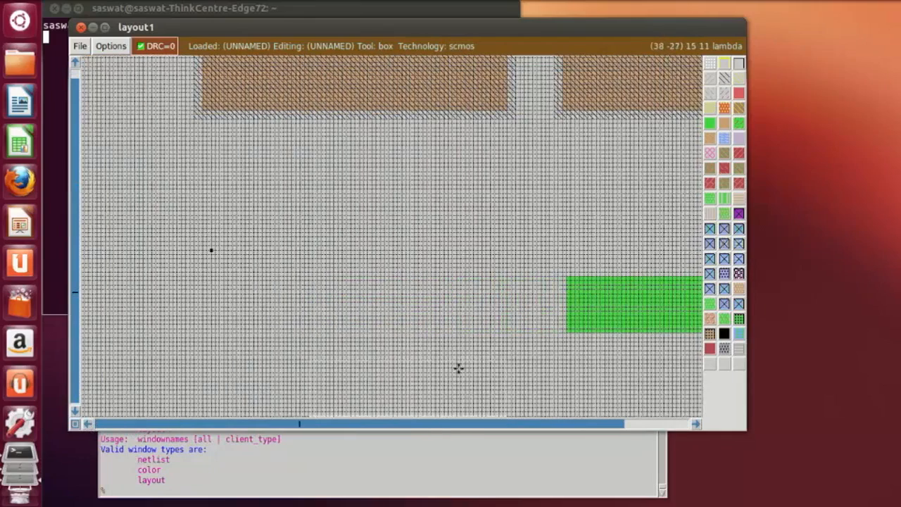
{"action": "scroll", "coordinate": [465, 367], "scroll_direction": "up", "scroll_amount": 3}
{"action": "key", "text": "z"}
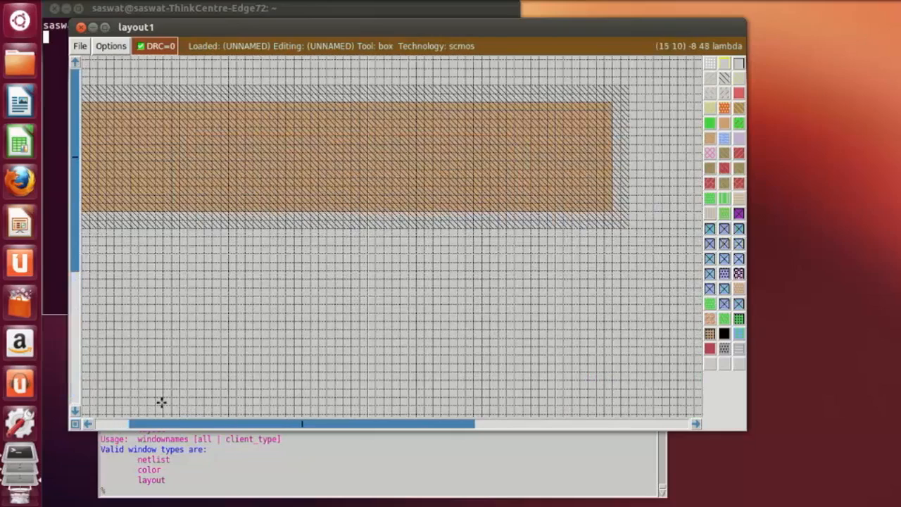
{"action": "left_click_drag", "start_coordinate": [159, 423], "coordinate": [114, 421]}
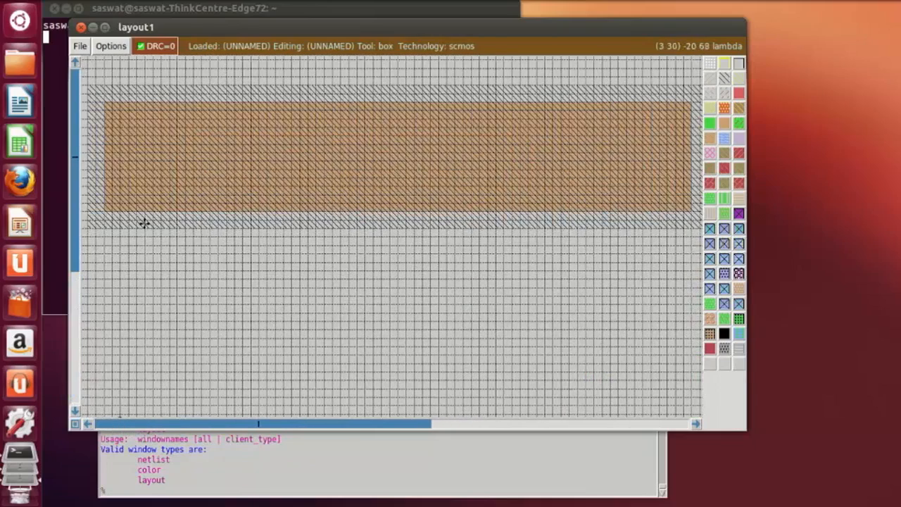
{"action": "left_click", "coordinate": [103, 214]}
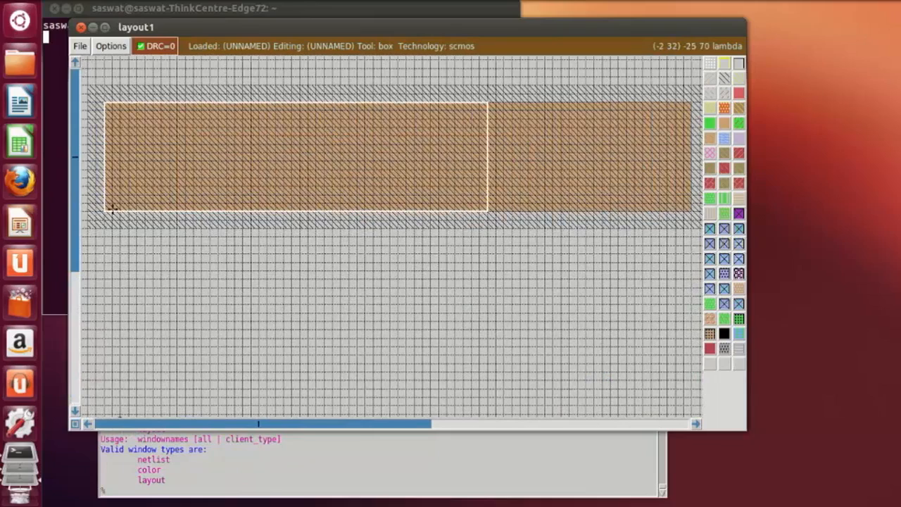
{"action": "right_click", "coordinate": [692, 105]}
{"action": "scroll", "coordinate": [261, 358], "scroll_direction": "down", "scroll_amount": 4}
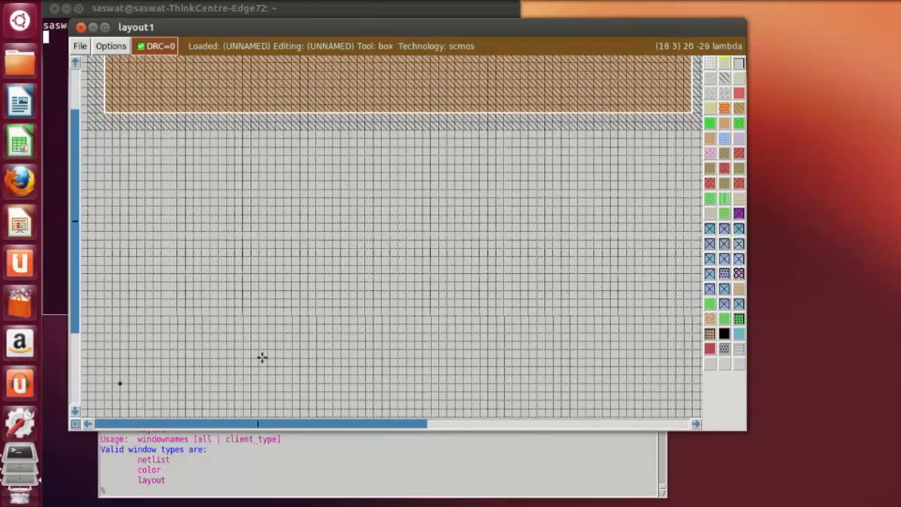
Paint a 72 by 13 lambda n-diffusion rectangle below the left n-well, level with the right n-diffusion and 12 lambda away from it.
{"action": "left_click", "coordinate": [233, 338]}
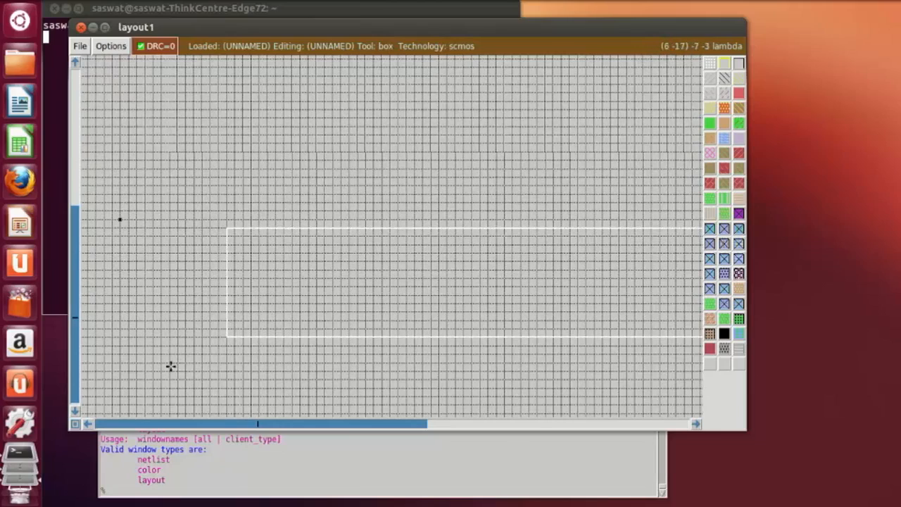
{"action": "key", "text": "shift+z"}
{"action": "left_click", "coordinate": [254, 306]}
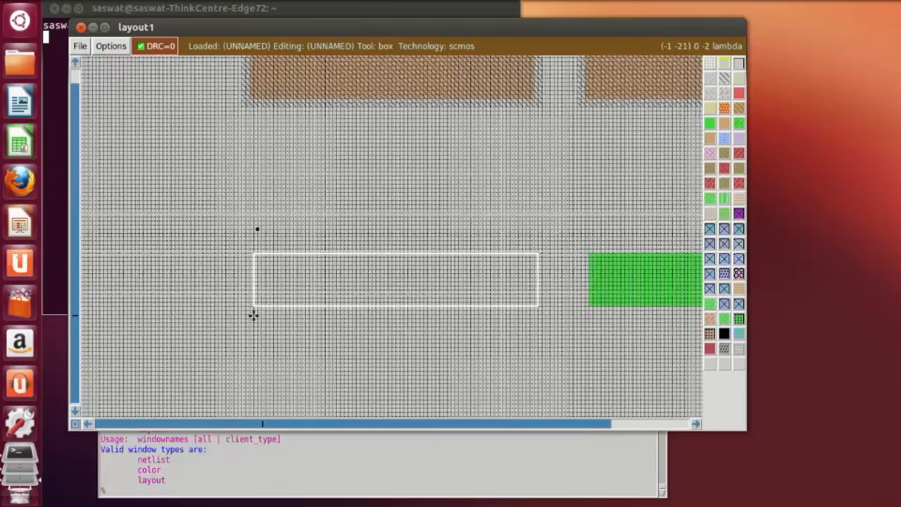
{"action": "left_click", "coordinate": [254, 315]}
{"action": "left_click", "coordinate": [258, 302]}
{"action": "left_click", "coordinate": [250, 313]}
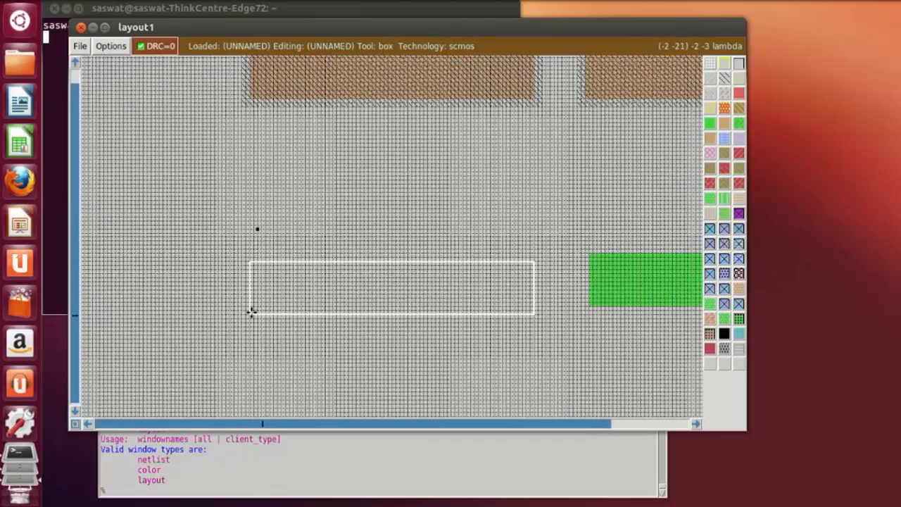
{"action": "left_click", "coordinate": [259, 306]}
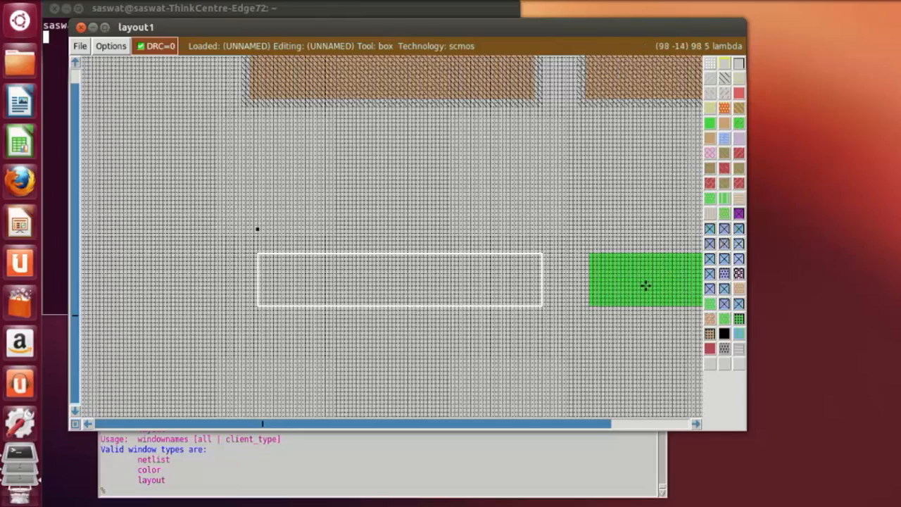
{"action": "key", "text": "z"}
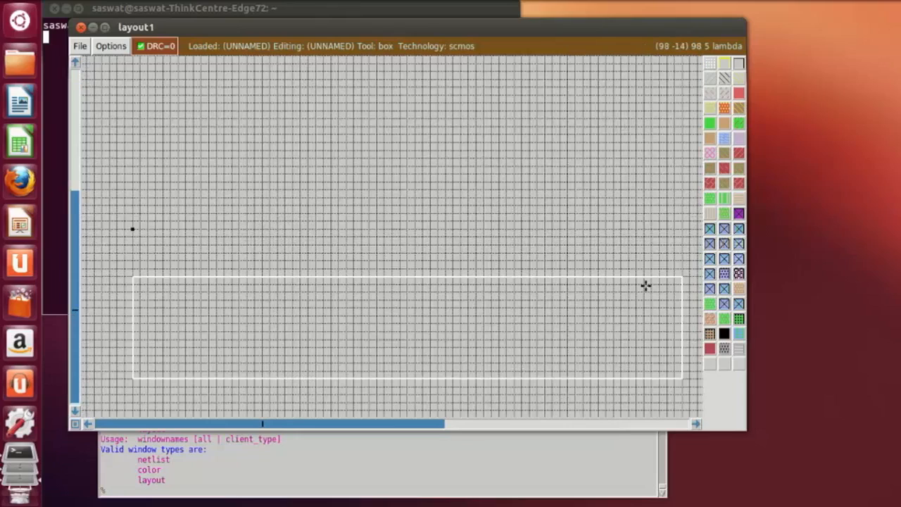
{"action": "left_click", "coordinate": [695, 425]}
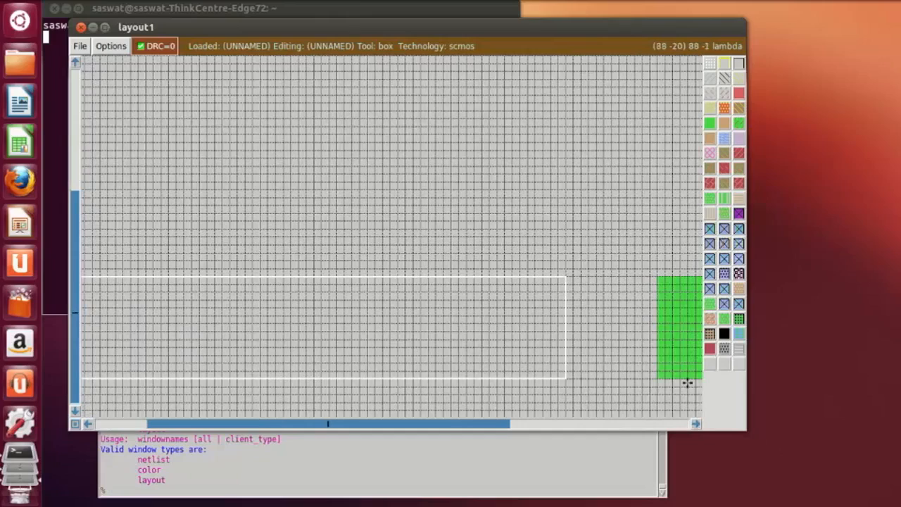
{"action": "left_click", "coordinate": [709, 124]}
{"action": "left_click", "coordinate": [485, 268]}
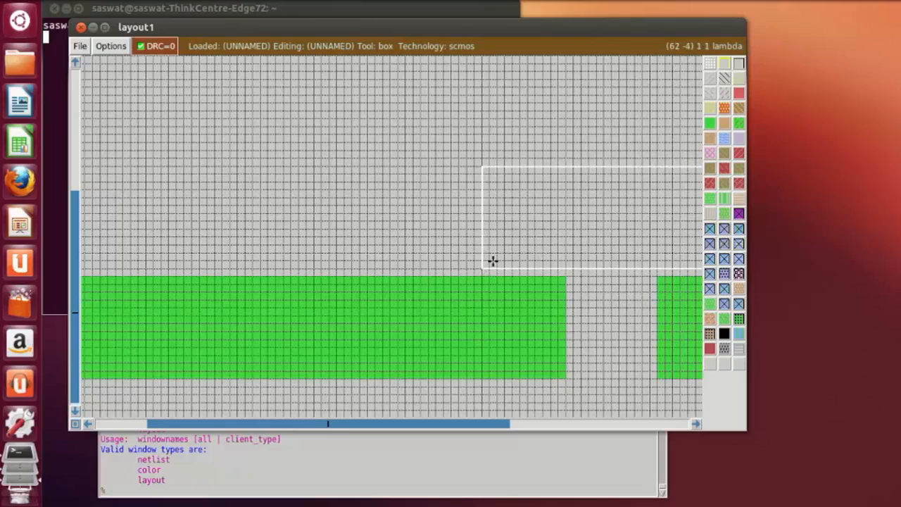
Place a vertical box 4 lambda wide and about 31 lambda tall across the left n-diffusion, 15 lambda from its left edge and starting 2 lambda below it.
{"action": "key", "text": "shift+z"}
{"action": "scroll", "coordinate": [413, 305], "scroll_direction": "up", "scroll_amount": 1}
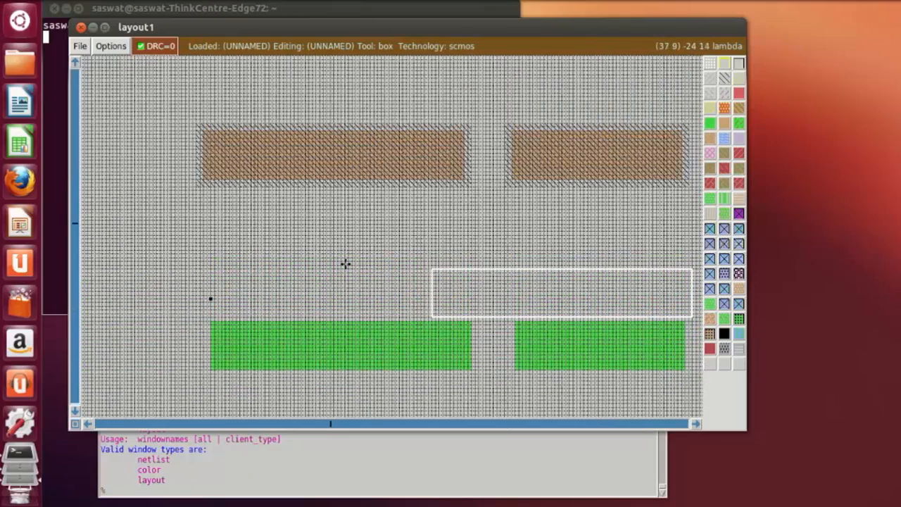
{"action": "key", "text": "z"}
{"action": "left_click_drag", "start_coordinate": [157, 429], "coordinate": [117, 430]}
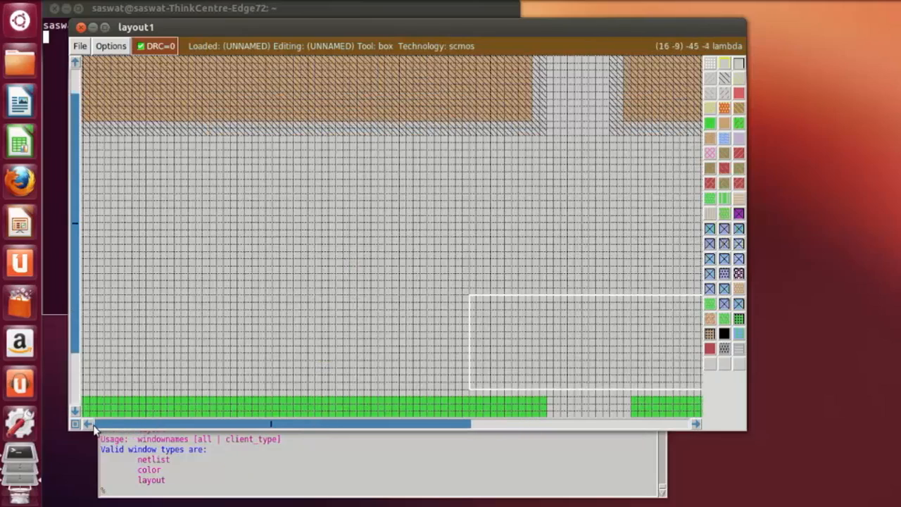
{"action": "scroll", "coordinate": [257, 243], "scroll_direction": "up", "scroll_amount": 2}
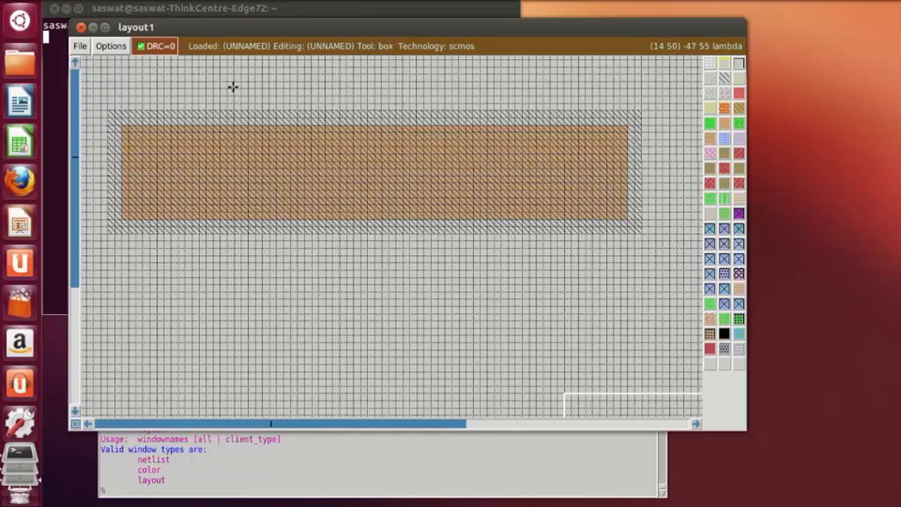
{"action": "scroll", "coordinate": [246, 148], "scroll_direction": "down", "scroll_amount": 3}
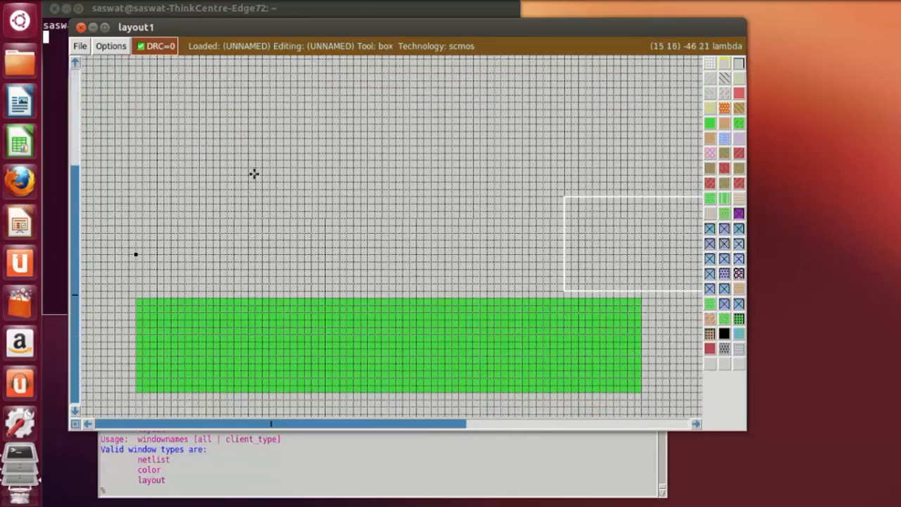
{"action": "left_click", "coordinate": [240, 407]}
{"action": "right_click", "coordinate": [254, 254]}
{"action": "right_click", "coordinate": [258, 226]}
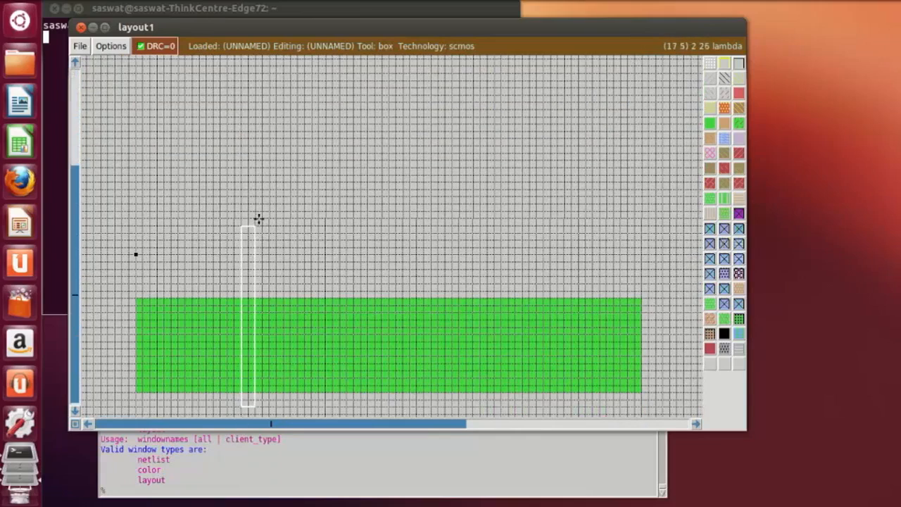
{"action": "right_click", "coordinate": [261, 217]}
{"action": "right_click", "coordinate": [262, 204]}
{"action": "right_click", "coordinate": [268, 182]}
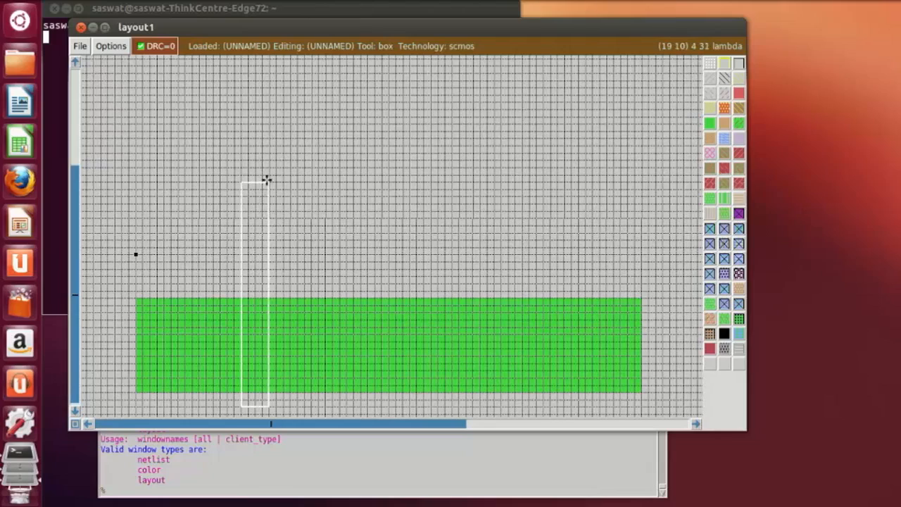
Extend the 4 lambda wide vertical box upward across the left p-diffusion and past its n-well, to about 73 lambda tall.
{"action": "scroll", "coordinate": [259, 167], "scroll_direction": "up", "scroll_amount": 1}
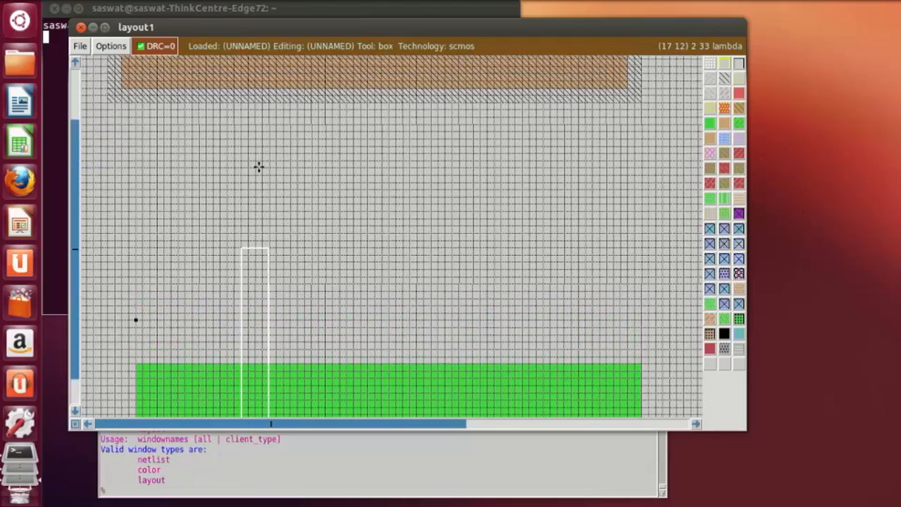
{"action": "right_click", "coordinate": [259, 166]}
{"action": "right_click", "coordinate": [265, 167]}
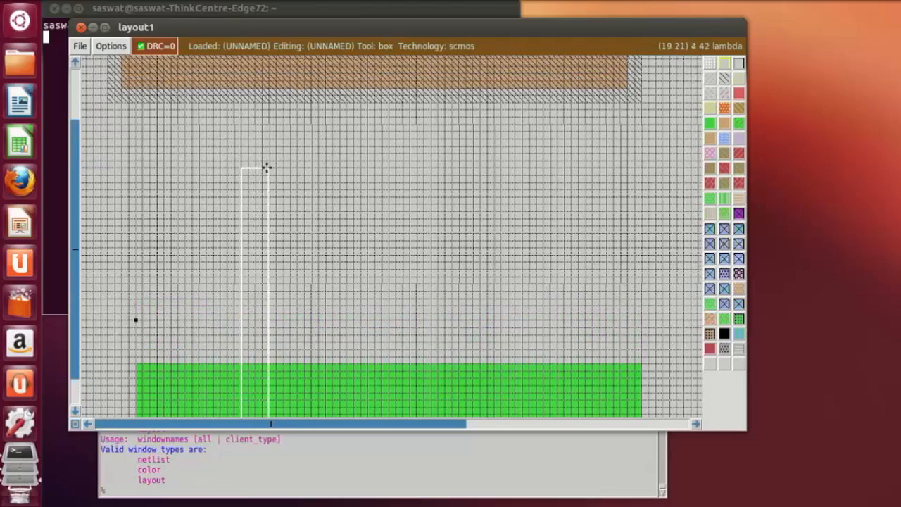
{"action": "scroll", "coordinate": [266, 166], "scroll_direction": "up", "scroll_amount": 1}
{"action": "right_click", "coordinate": [266, 167]}
{"action": "scroll", "coordinate": [266, 167], "scroll_direction": "up", "scroll_amount": 1}
{"action": "right_click", "coordinate": [266, 167]}
{"action": "scroll", "coordinate": [268, 155], "scroll_direction": "up", "scroll_amount": 1}
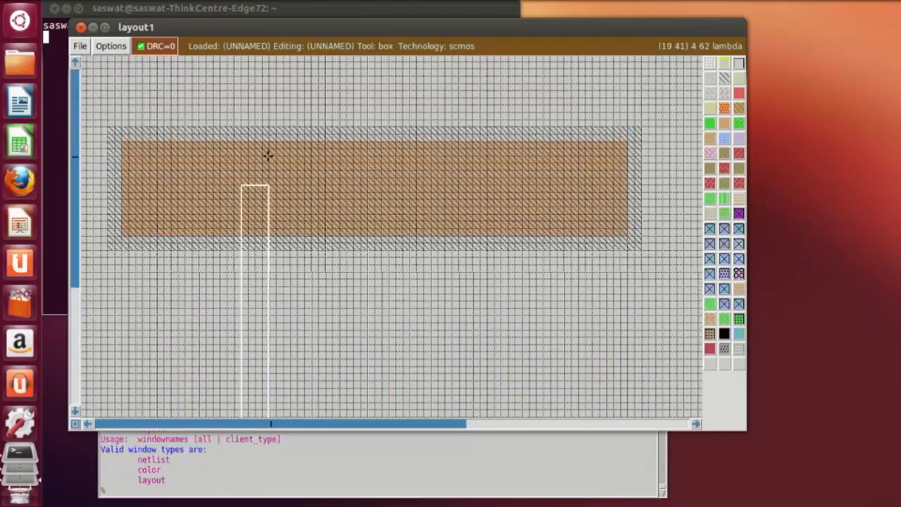
{"action": "right_click", "coordinate": [269, 156]}
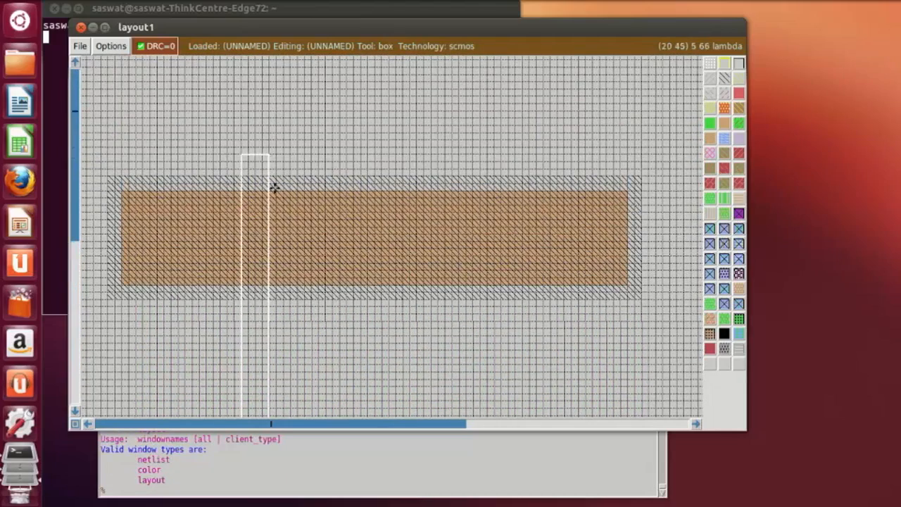
Paint a polysilicon strip 16 lambda from the left n-diffusion's left edge, and place the box 45 lambda from that edge.
{"action": "scroll", "coordinate": [275, 187], "scroll_direction": "down", "scroll_amount": 3}
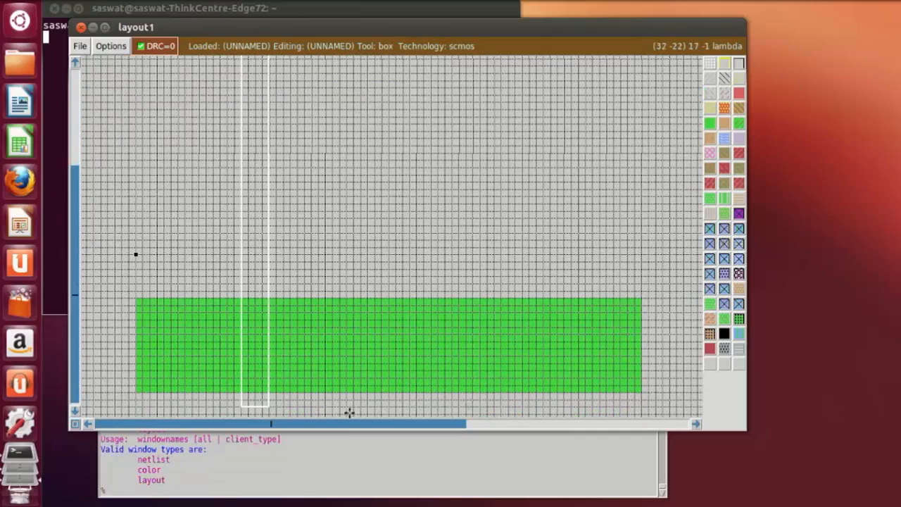
{"action": "left_click", "coordinate": [249, 408]}
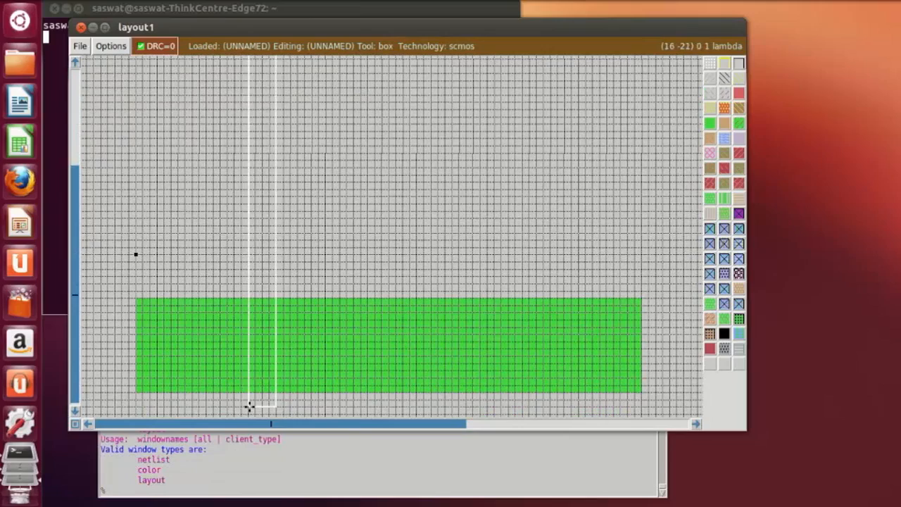
{"action": "middle_click", "coordinate": [739, 94]}
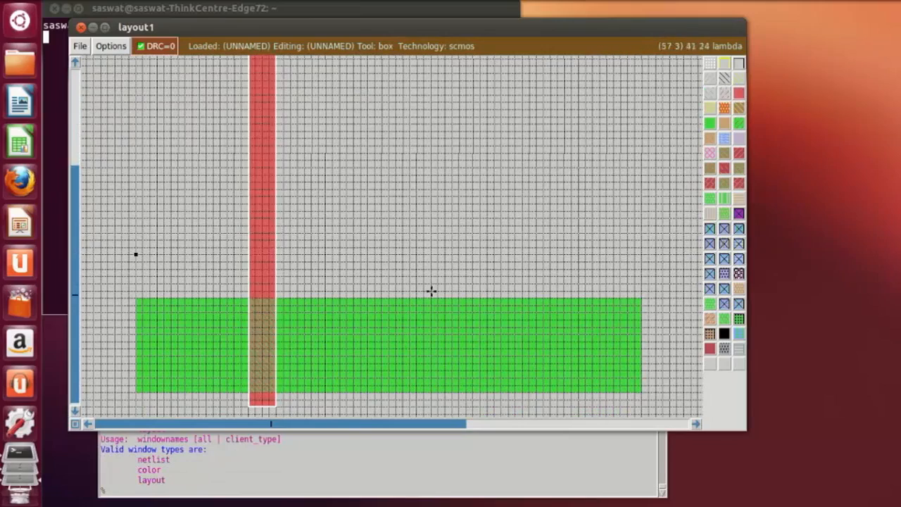
{"action": "left_click", "coordinate": [442, 401]}
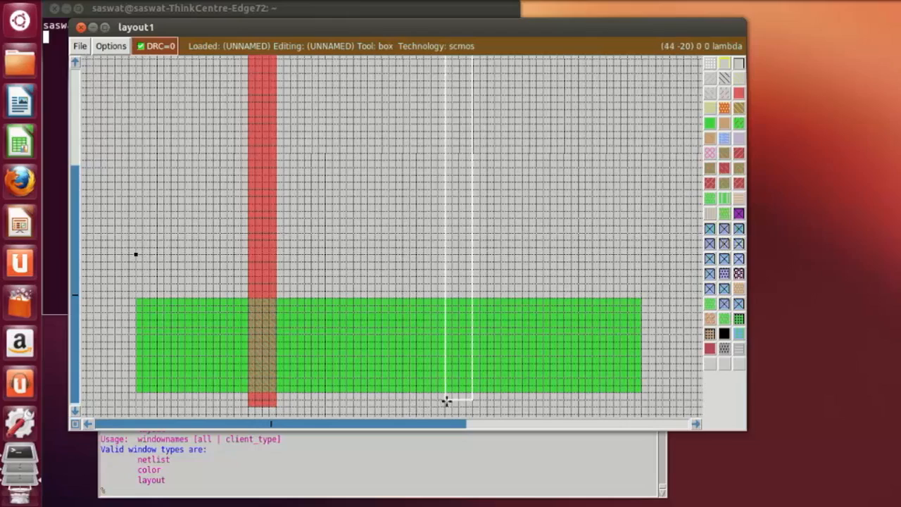
{"action": "left_click", "coordinate": [451, 405]}
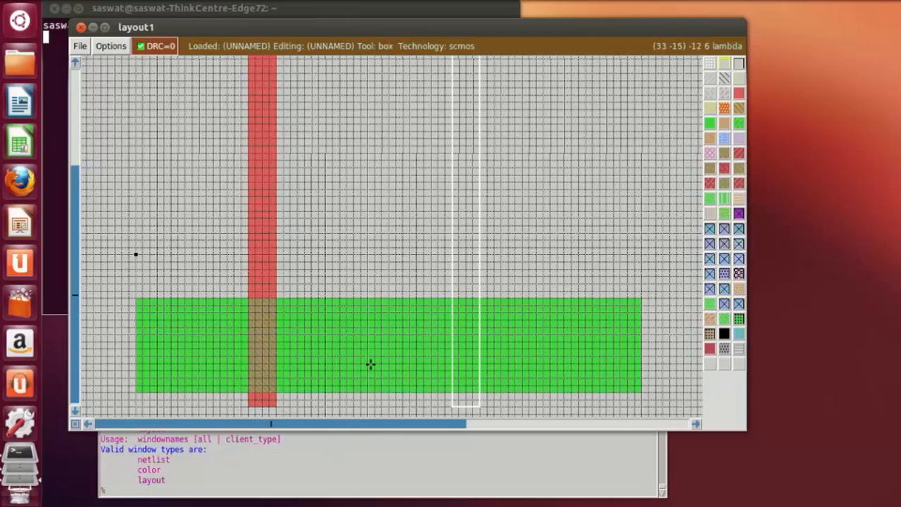
{"action": "key", "text": "shift+z"}
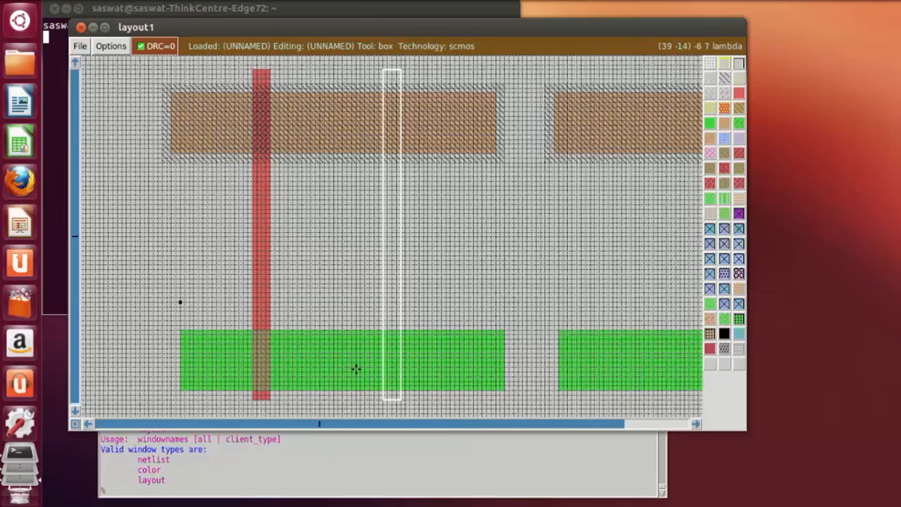
Undo the last box placements and the painted polysilicon strip with the undo command in the tkcon console.
{"action": "left_click", "coordinate": [192, 492]}
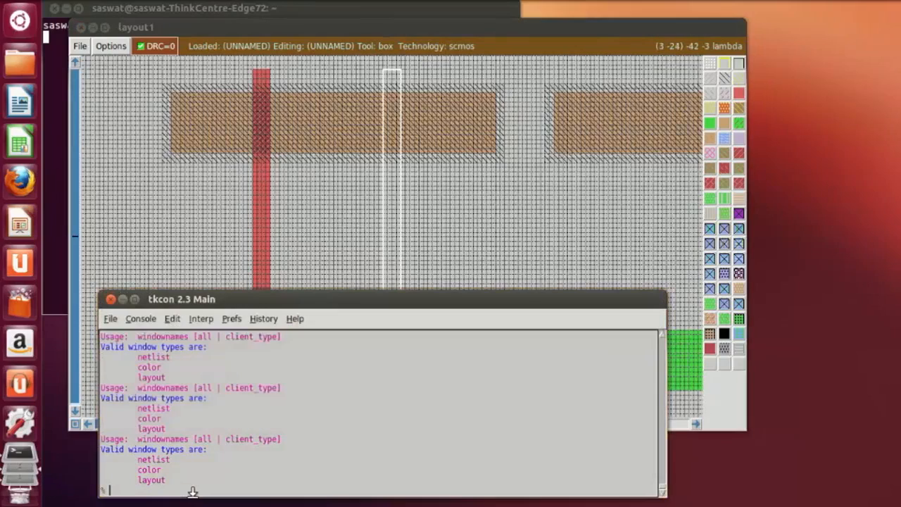
{"action": "key", "text": "Return"}
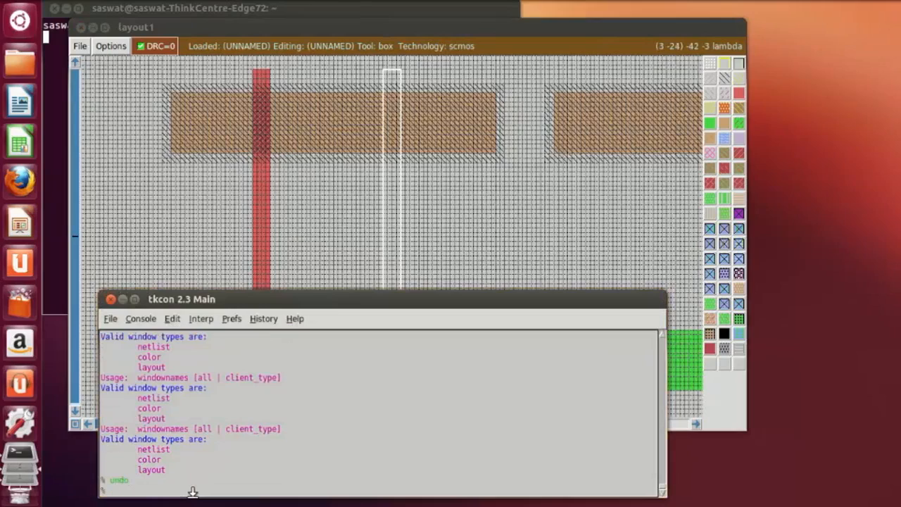
{"action": "type", "text": "undo"}
{"action": "key", "text": "Return"}
{"action": "key", "text": "Up"}
{"action": "key", "text": "Return"}
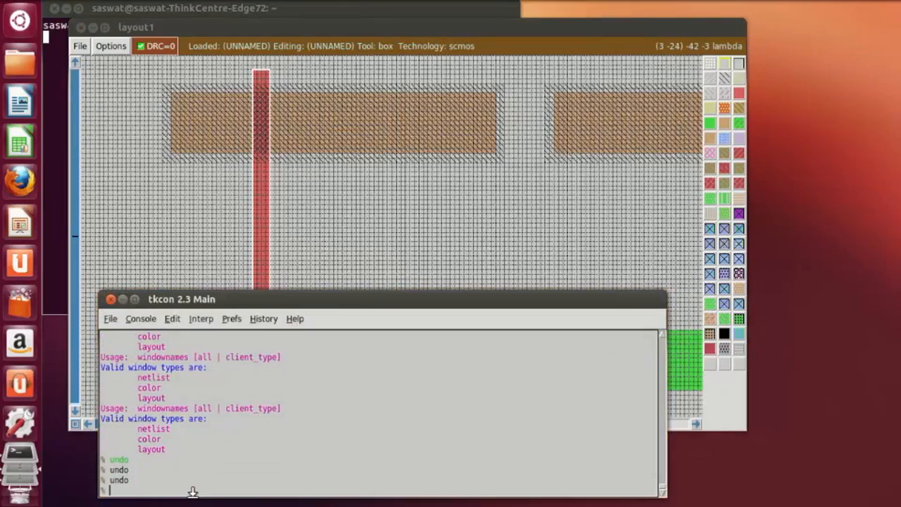
{"action": "key", "text": "u"}
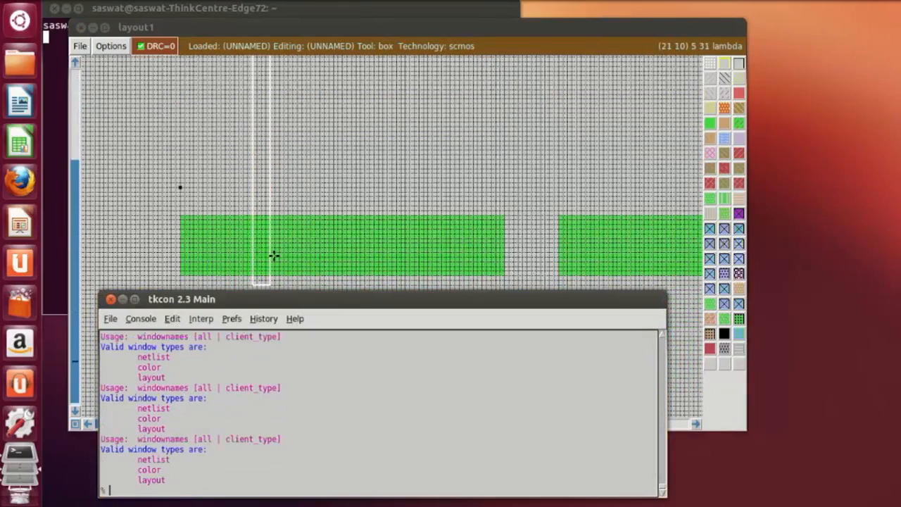
Move the box to 18 lambda from the left n-diffusion's left edge, 2 lambda below it, and fill it with polysilicon.
{"action": "left_click", "coordinate": [268, 284]}
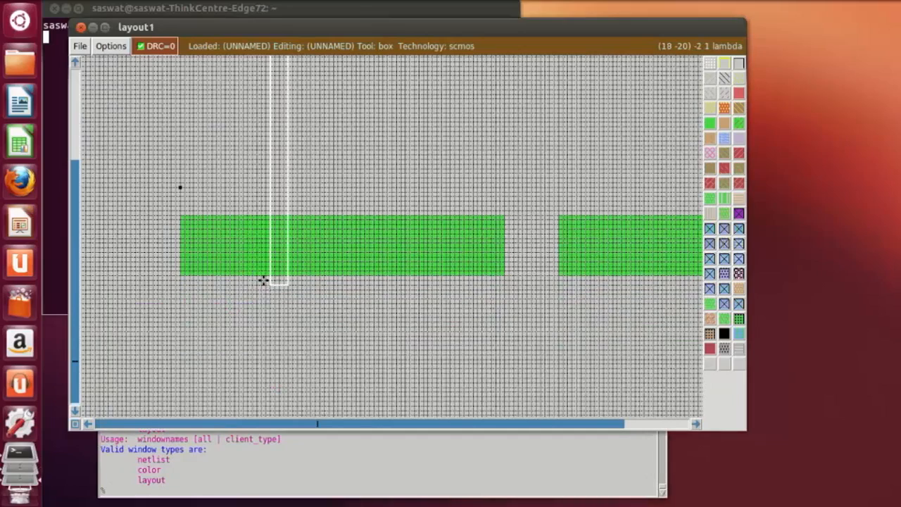
{"action": "left_click", "coordinate": [262, 281]}
{"action": "left_click", "coordinate": [255, 281]}
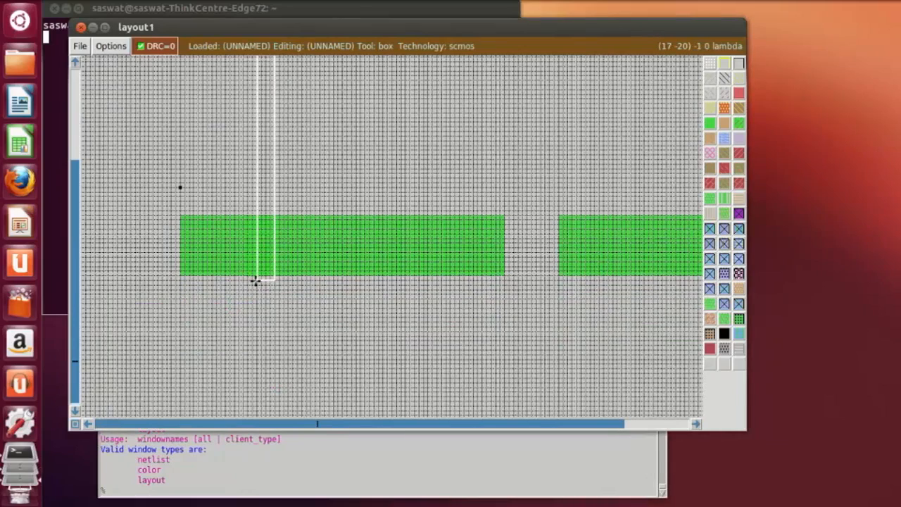
{"action": "left_click", "coordinate": [261, 281]}
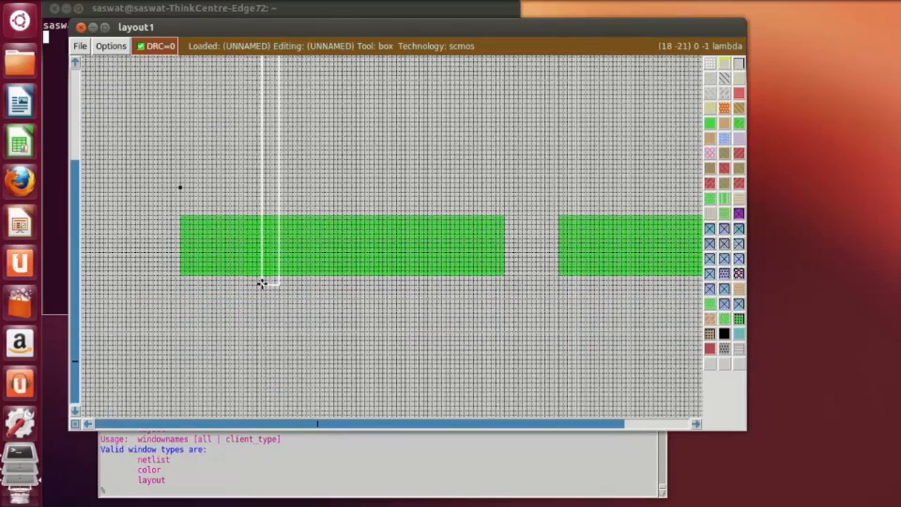
{"action": "scroll", "coordinate": [346, 125], "scroll_direction": "up", "scroll_amount": 3}
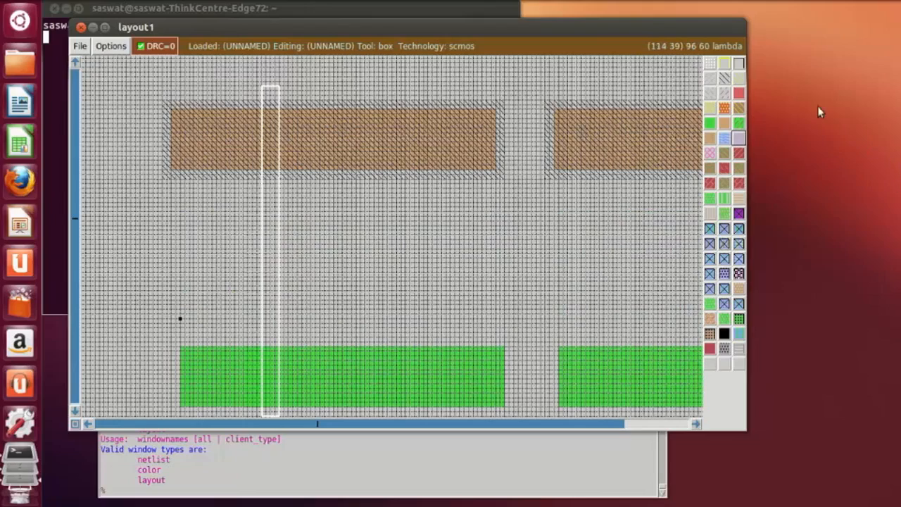
{"action": "middle_click", "coordinate": [740, 92]}
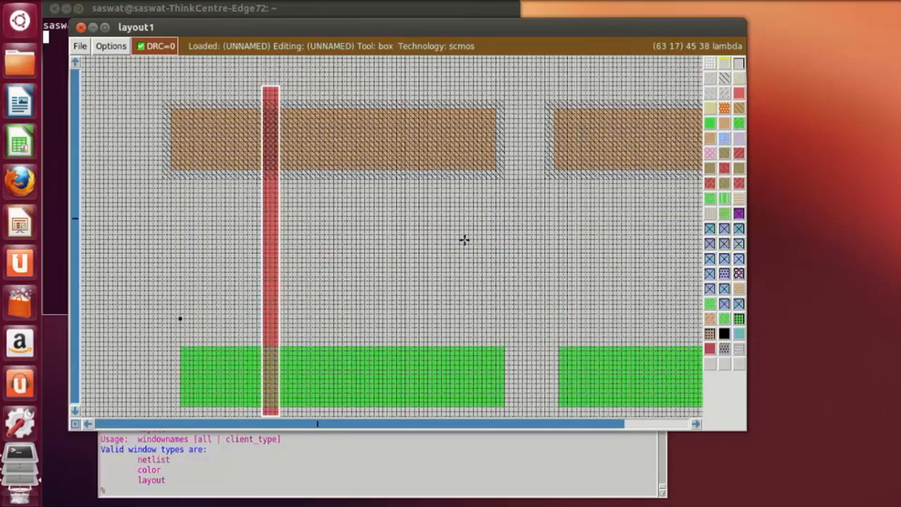
Place the box for a second strip 46 lambda from the left n-diffusion's left edge, level with the first strip.
{"action": "scroll", "coordinate": [465, 240], "scroll_direction": "down", "scroll_amount": 1}
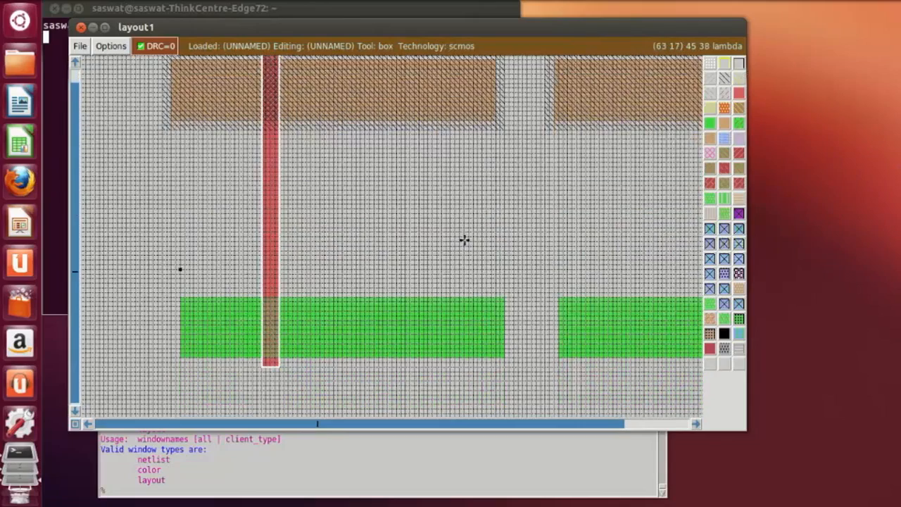
{"action": "left_click", "coordinate": [402, 371]}
{"action": "left_click", "coordinate": [398, 371]}
{"action": "left_click", "coordinate": [393, 371]}
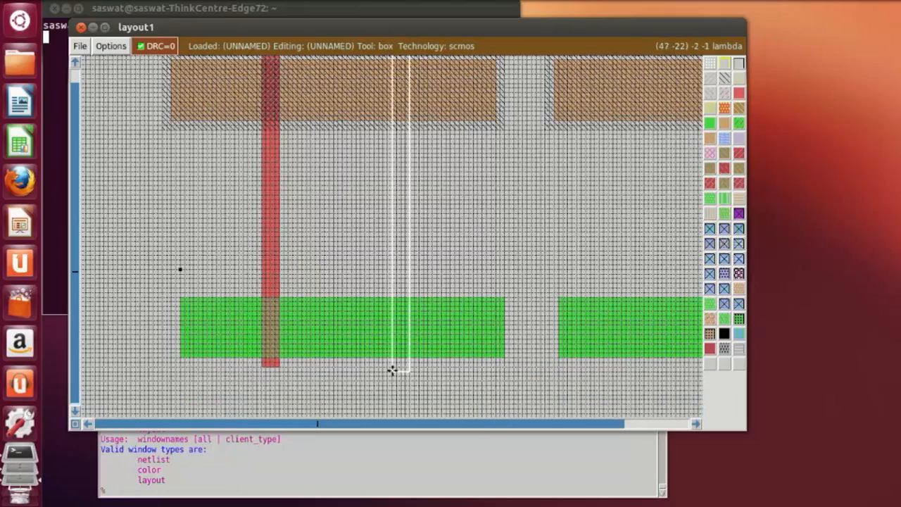
{"action": "left_click", "coordinate": [388, 366]}
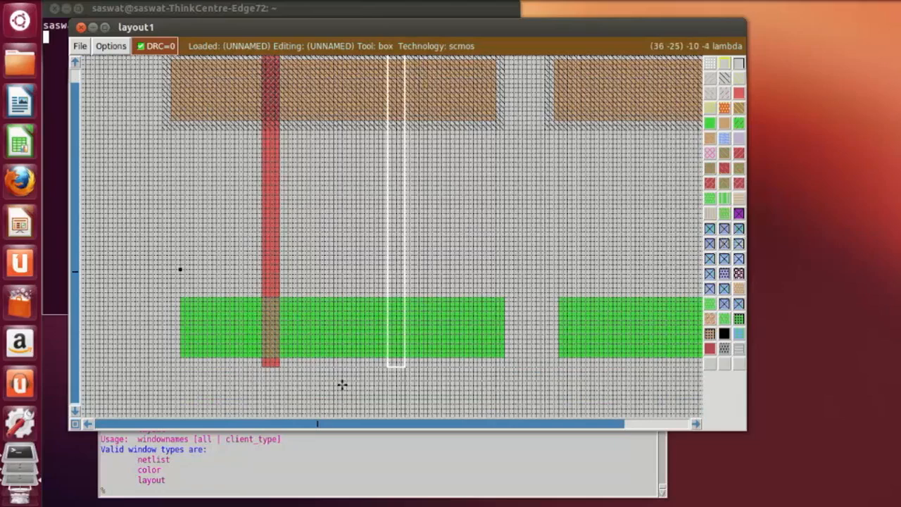
Undo the second strip's box placements and the first strip's polysilicon with repeated undo commands in the tkcon console.
{"action": "left_click", "coordinate": [309, 467]}
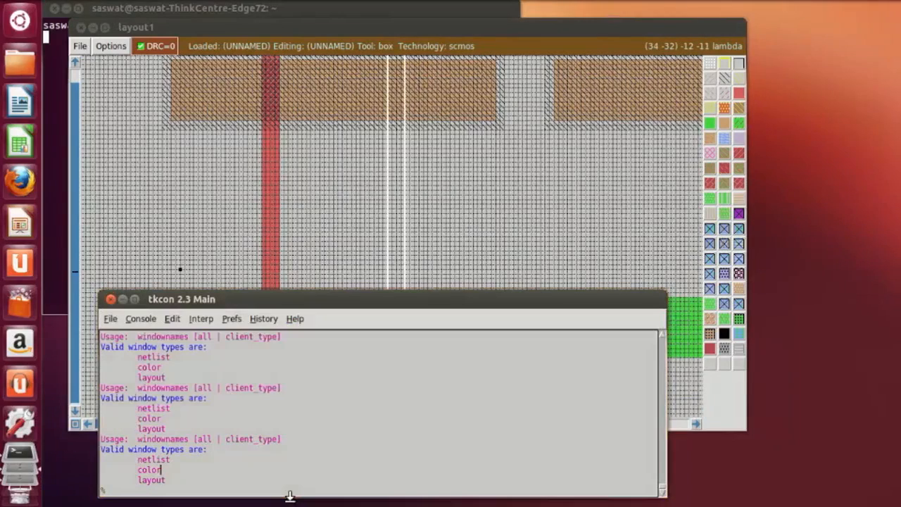
{"action": "type", "text": "undo"}
{"action": "key", "text": "Return"}
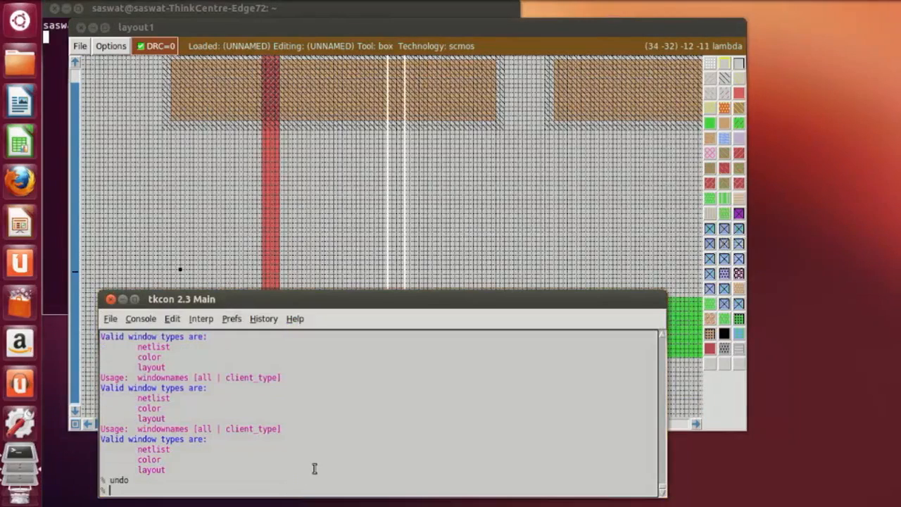
{"action": "key", "text": "Up"}
{"action": "key", "text": "Return"}
{"action": "key", "text": "Up"}
{"action": "key", "text": "Return"}
{"action": "key", "text": "Up"}
{"action": "key", "text": "Return"}
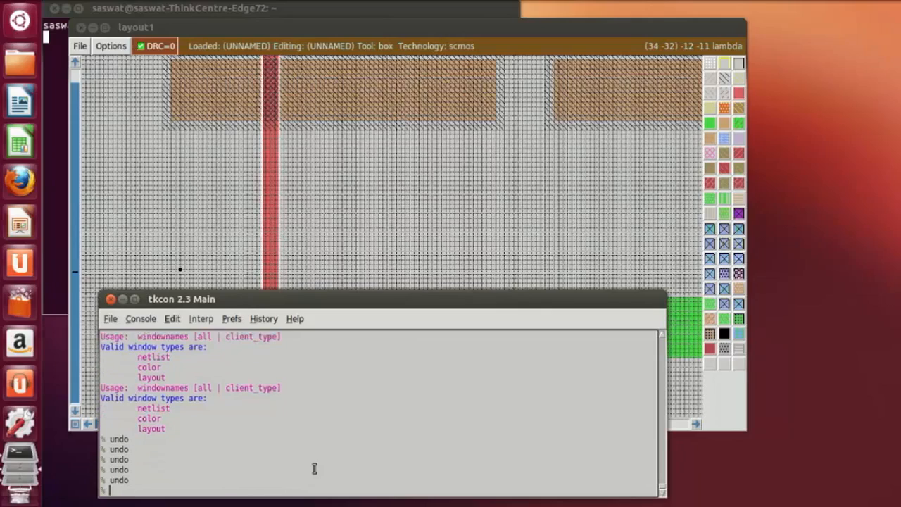
{"action": "key", "text": "Up"}
{"action": "key", "text": "Return"}
Move the box to 20 lambda from the left n-diffusion's left edge, starting 2 lambda below it, and paint it with polysilicon.
{"action": "scroll", "coordinate": [418, 191], "scroll_direction": "down", "scroll_amount": 3}
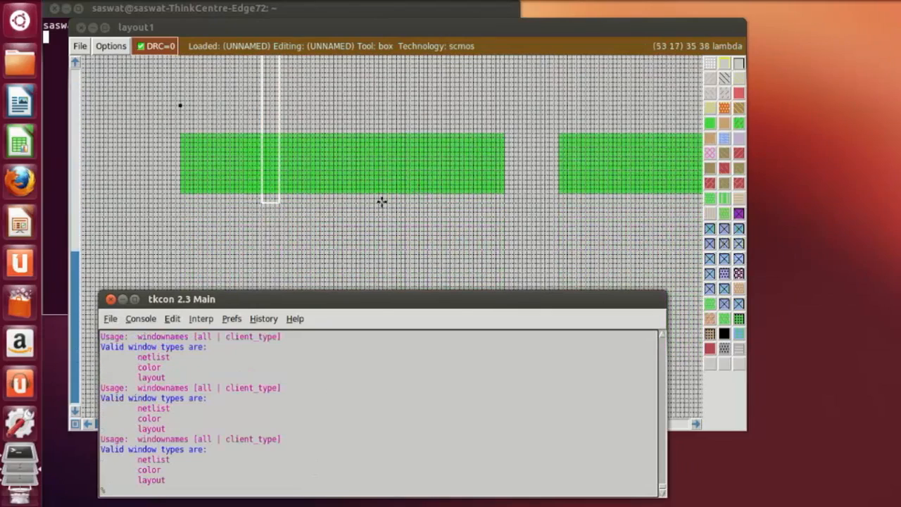
{"action": "left_click", "coordinate": [281, 202]}
{"action": "left_click", "coordinate": [269, 202]}
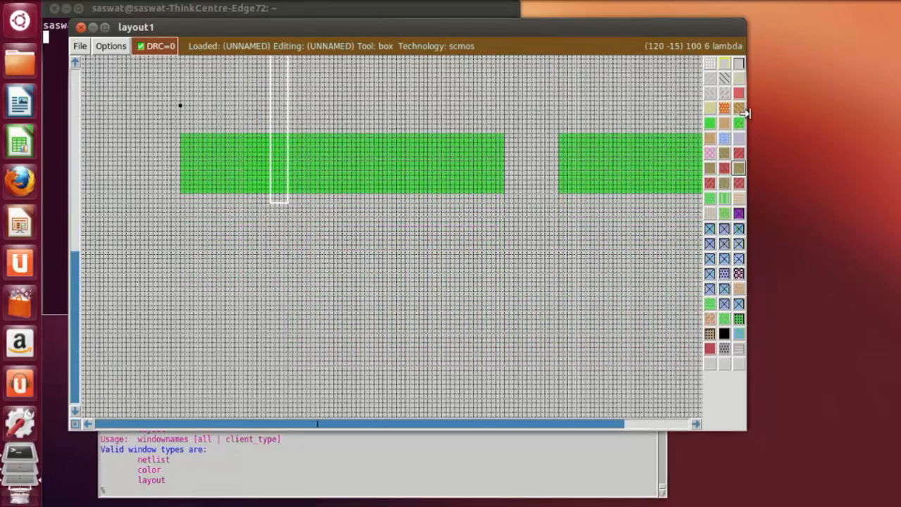
{"action": "left_click", "coordinate": [739, 93]}
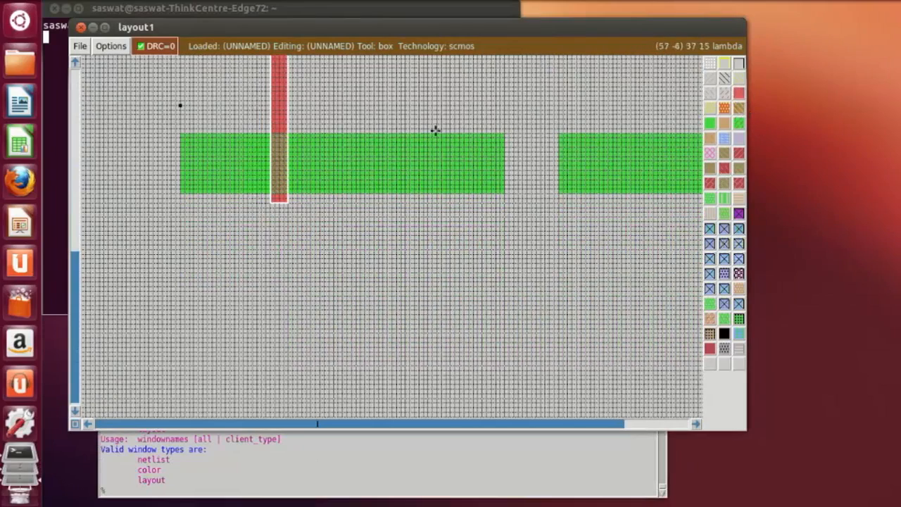
Paint a second polysilicon strip of the same size 46 lambda from the left n-diffusion's left edge, level with the first strip.
{"action": "left_click", "coordinate": [397, 206]}
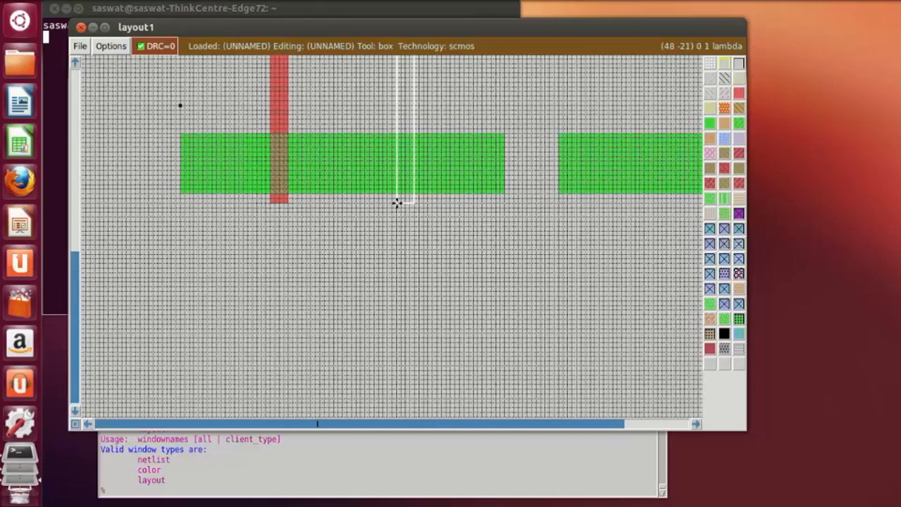
{"action": "left_click", "coordinate": [390, 204]}
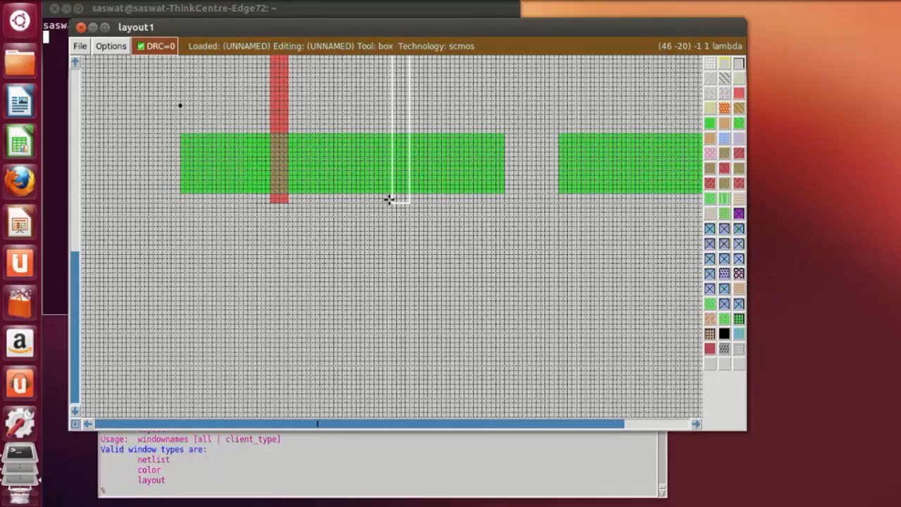
{"action": "left_click", "coordinate": [388, 198]}
{"action": "left_click", "coordinate": [392, 202]}
{"action": "left_click", "coordinate": [395, 203]}
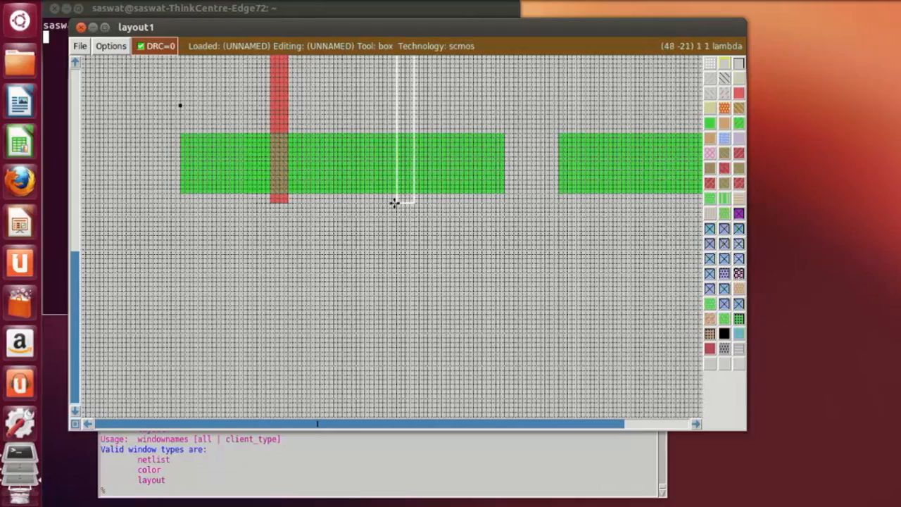
{"action": "left_click", "coordinate": [388, 203]}
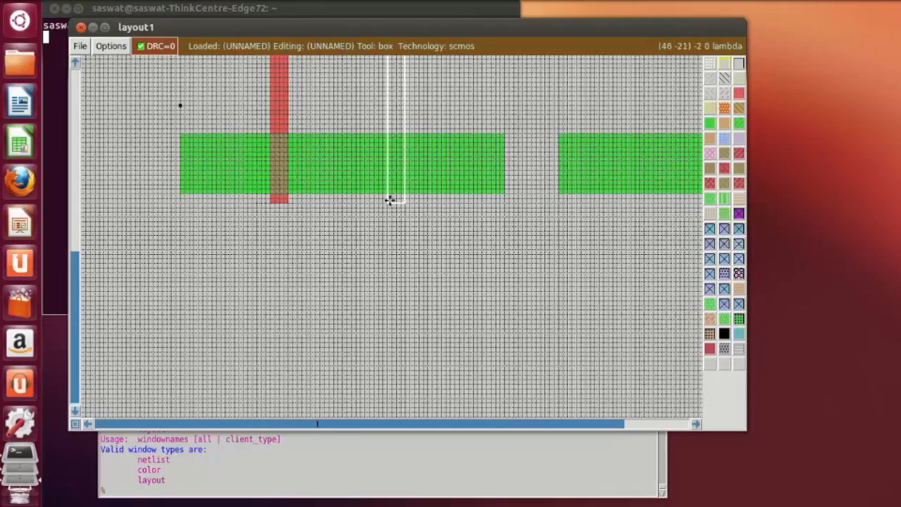
{"action": "middle_click", "coordinate": [737, 94]}
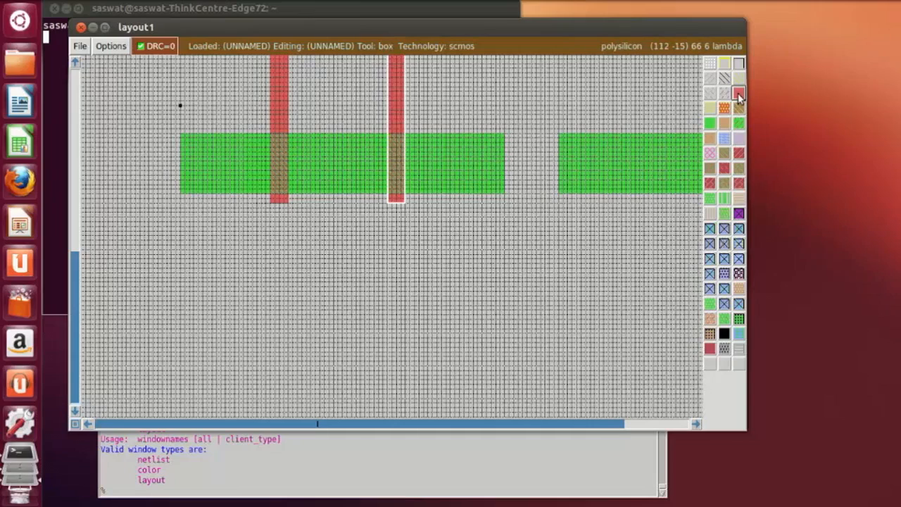
Paint a third polysilicon strip of the same size 22 lambda from the right n-diffusion's left edge, level with the other two.
{"action": "left_click", "coordinate": [695, 423]}
{"action": "left_click", "coordinate": [694, 423]}
{"action": "left_click", "coordinate": [695, 424]}
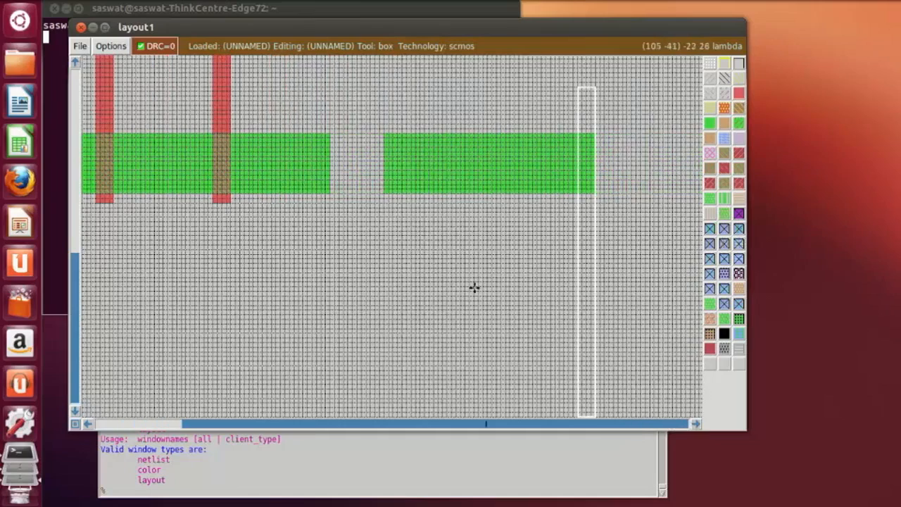
{"action": "left_click", "coordinate": [463, 245]}
{"action": "left_click", "coordinate": [469, 230]}
{"action": "left_click", "coordinate": [474, 226]}
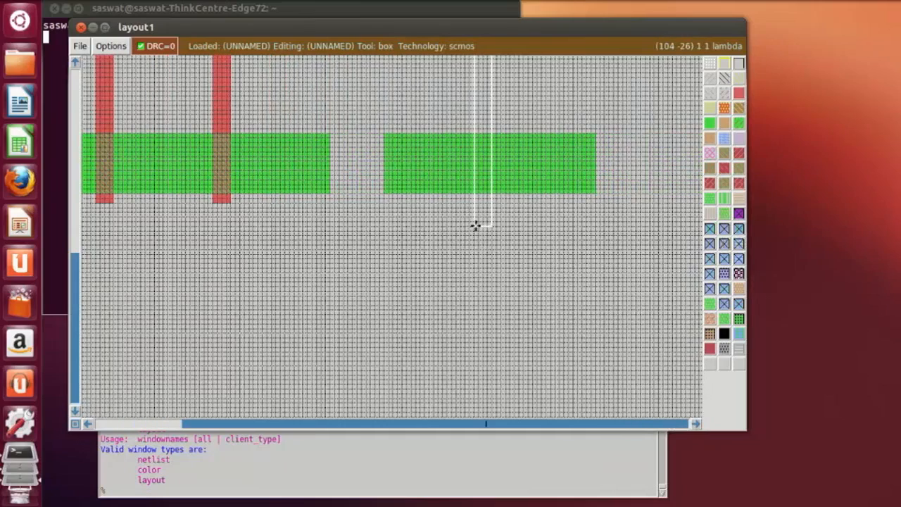
{"action": "left_click", "coordinate": [478, 215]}
{"action": "left_click", "coordinate": [475, 208]}
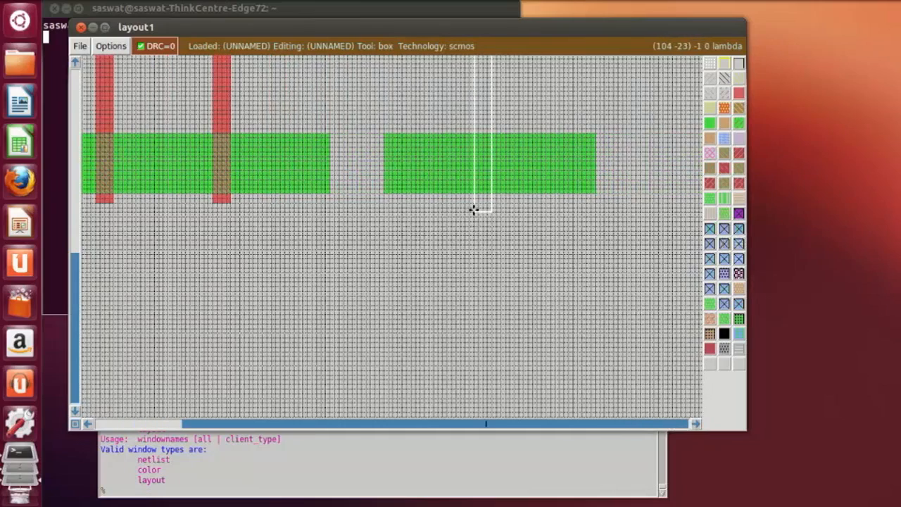
{"action": "left_click", "coordinate": [477, 210]}
{"action": "left_click", "coordinate": [483, 202]}
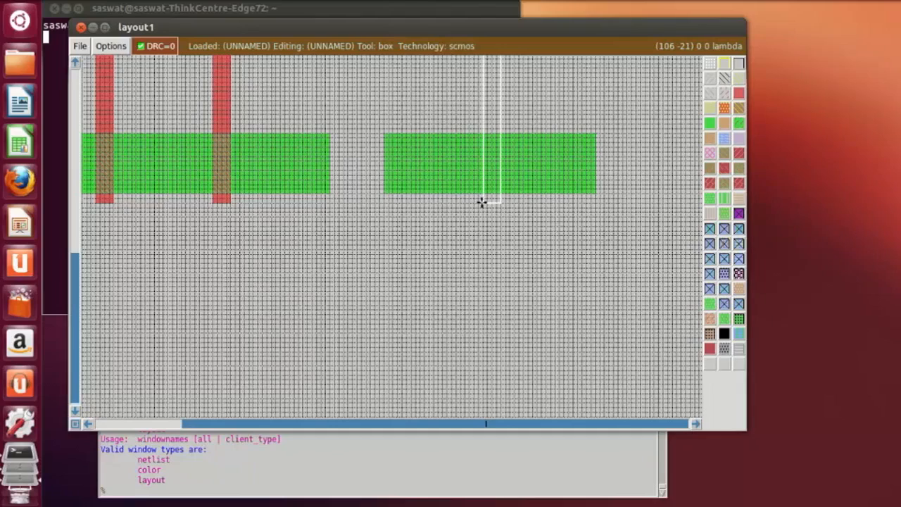
{"action": "scroll", "coordinate": [510, 190], "scroll_direction": "up", "scroll_amount": 3}
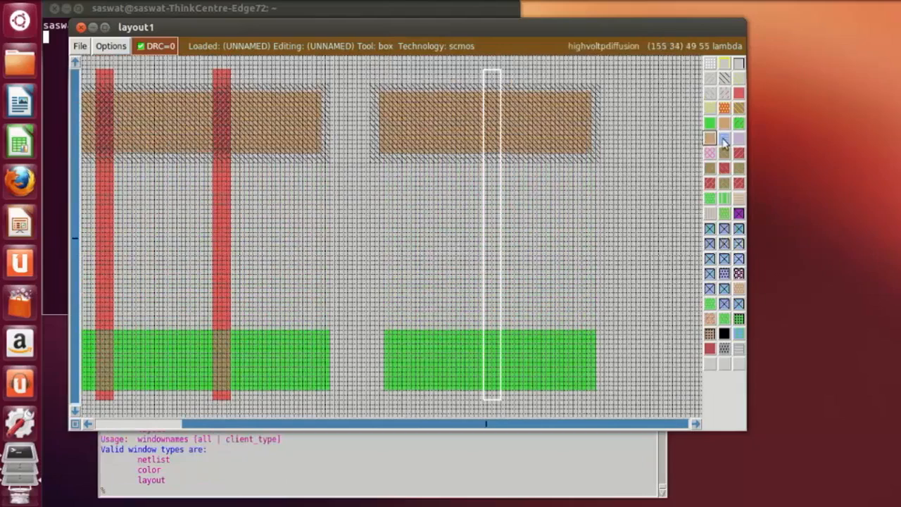
{"action": "middle_click", "coordinate": [738, 94]}
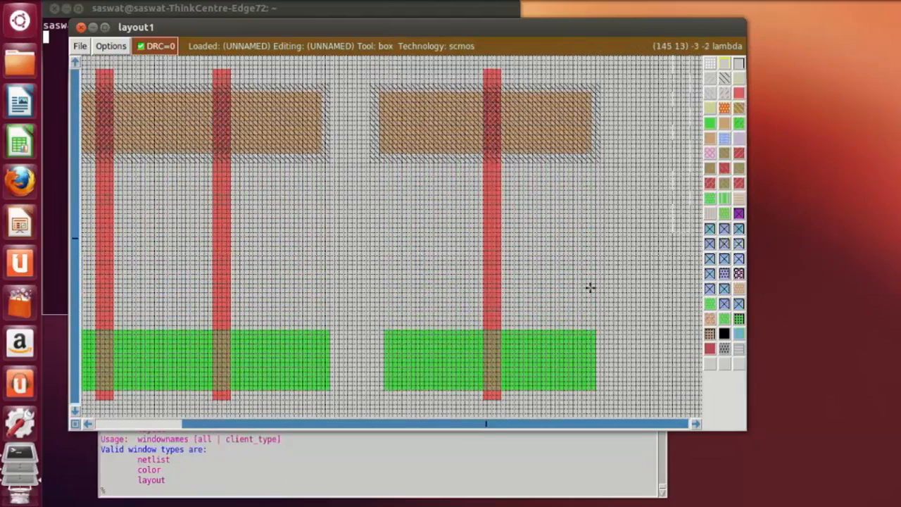
Box an area about 12 by 38 lambda rising from the left p-diffusion, 4 lambda from its left edge, and paint it with blue metal1.
{"action": "scroll", "coordinate": [449, 279], "scroll_direction": "down", "scroll_amount": 1}
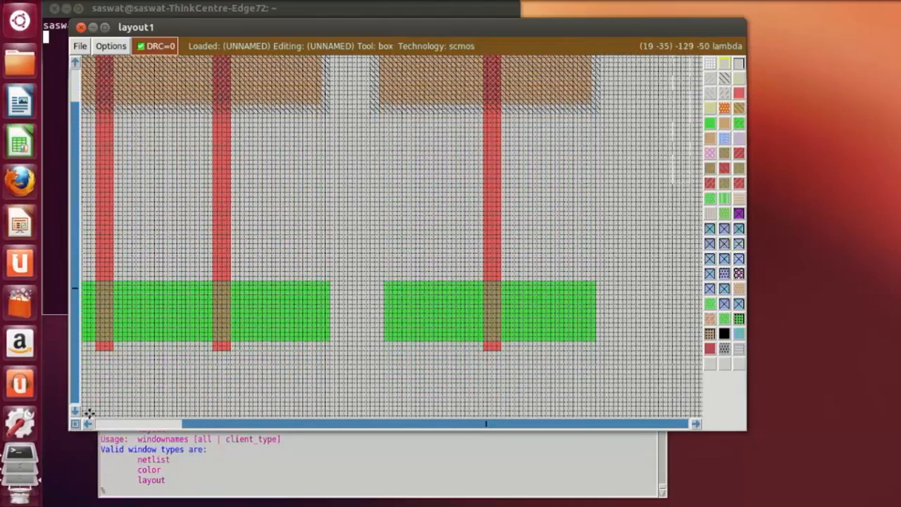
{"action": "left_click_drag", "start_coordinate": [234, 427], "coordinate": [156, 423]}
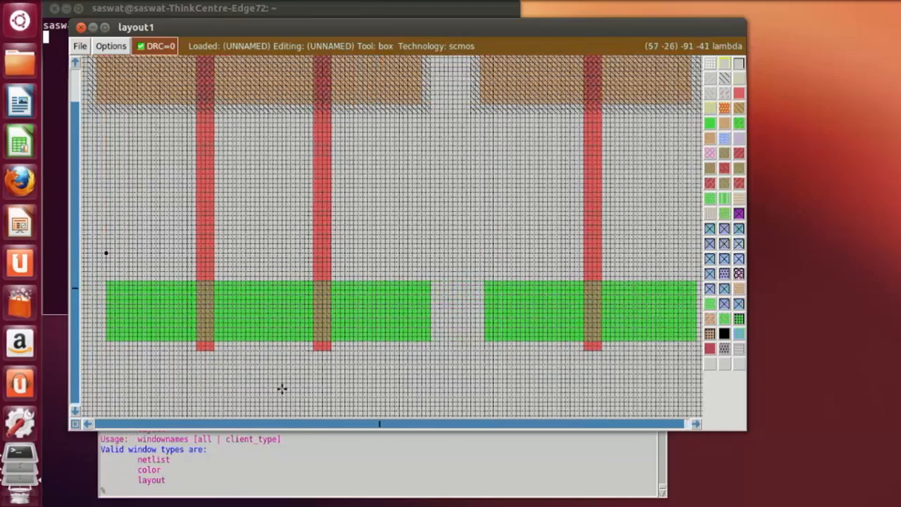
{"action": "left_click", "coordinate": [474, 212]}
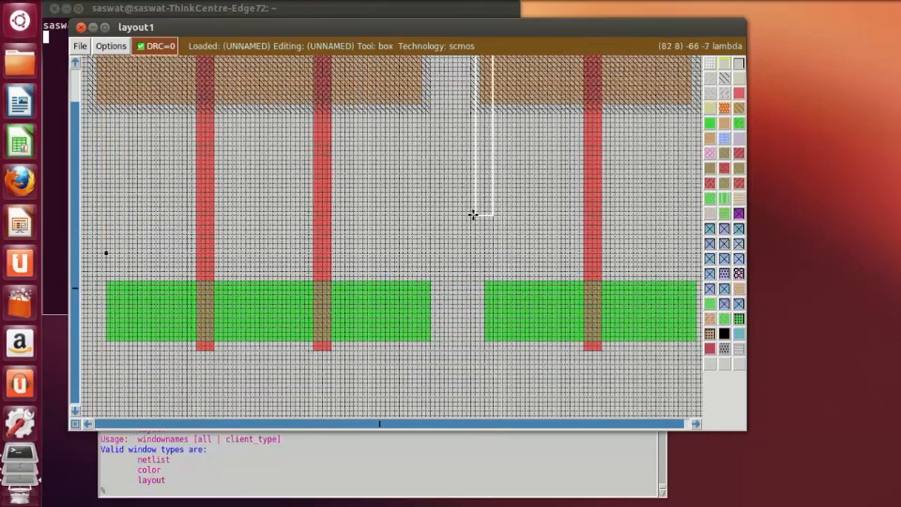
{"action": "scroll", "coordinate": [451, 254], "scroll_direction": "up", "scroll_amount": 2}
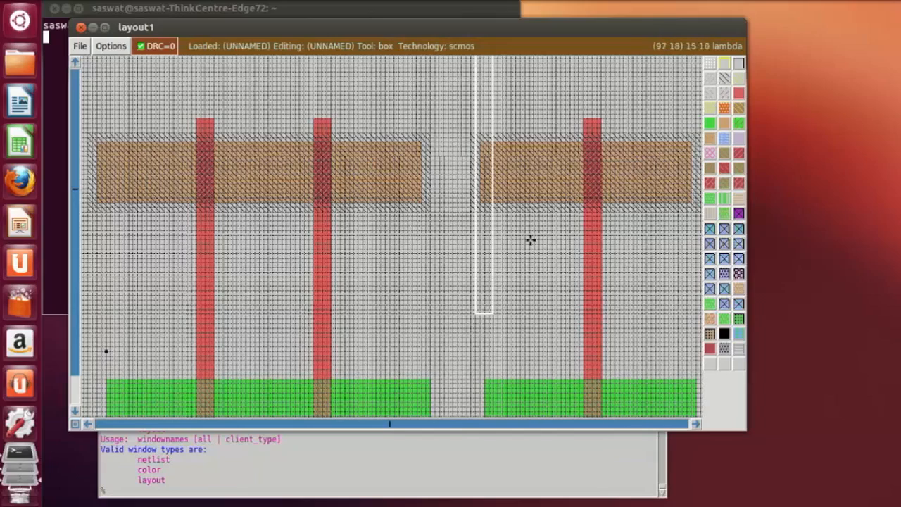
{"action": "left_click", "coordinate": [122, 187]}
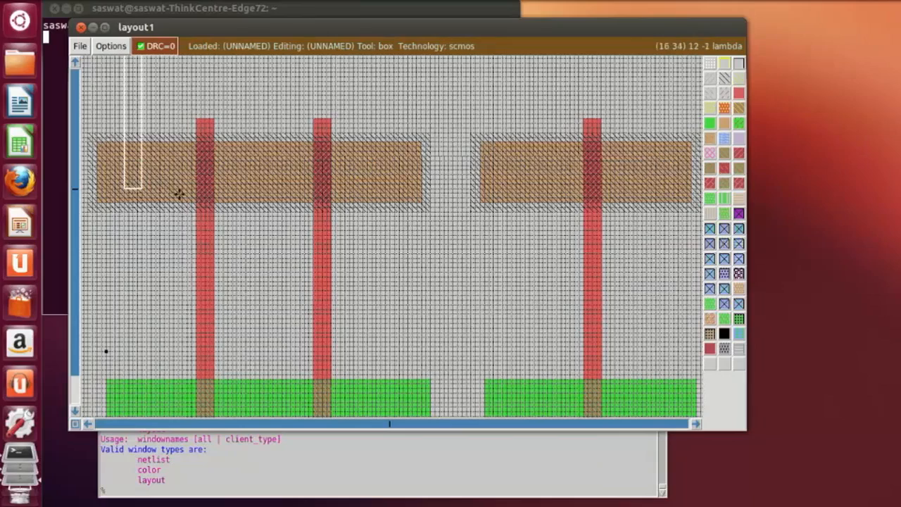
{"action": "left_click", "coordinate": [135, 188]}
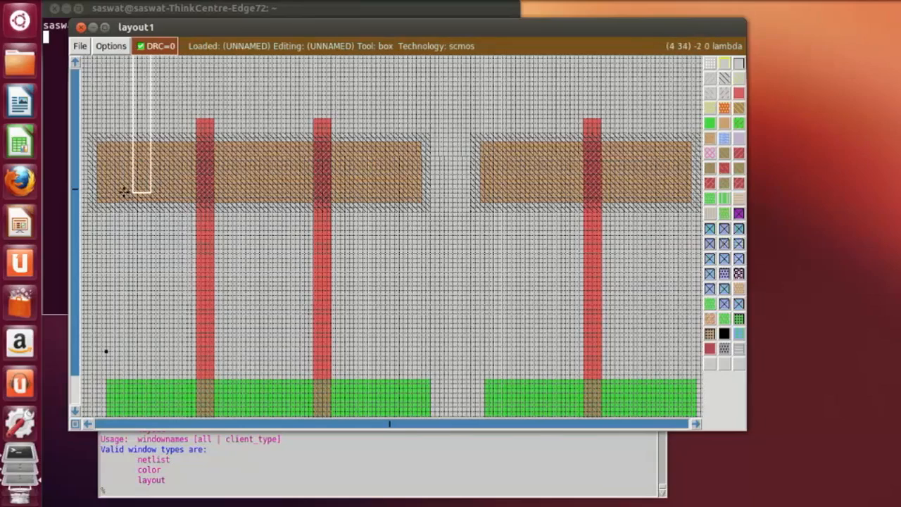
{"action": "left_click", "coordinate": [116, 186]}
{"action": "right_click", "coordinate": [168, 189]}
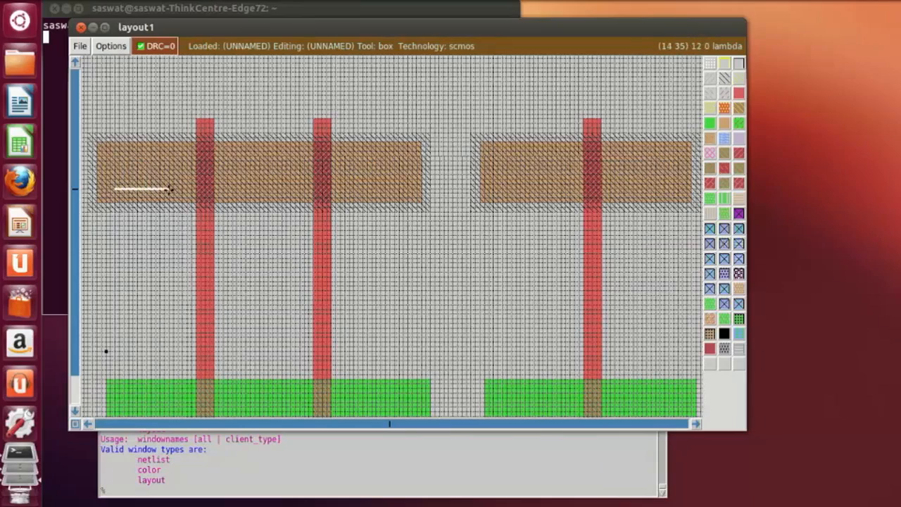
{"action": "right_click", "coordinate": [168, 138]}
{"action": "right_click_drag", "start_coordinate": [169, 125], "coordinate": [170, 64]}
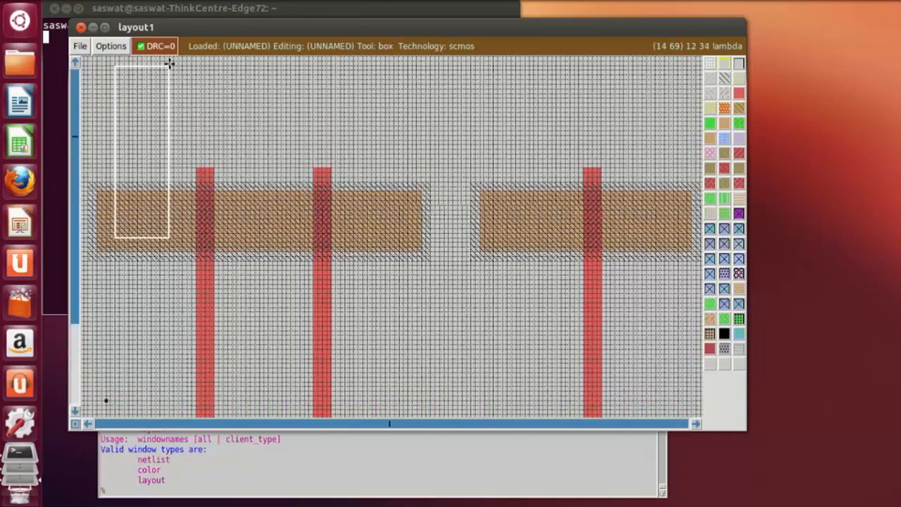
{"action": "left_click", "coordinate": [726, 137]}
Extend the left metal1 strip 2 lambda further down over the left p-diffusion.
{"action": "left_click_drag", "start_coordinate": [531, 424], "coordinate": [604, 418]}
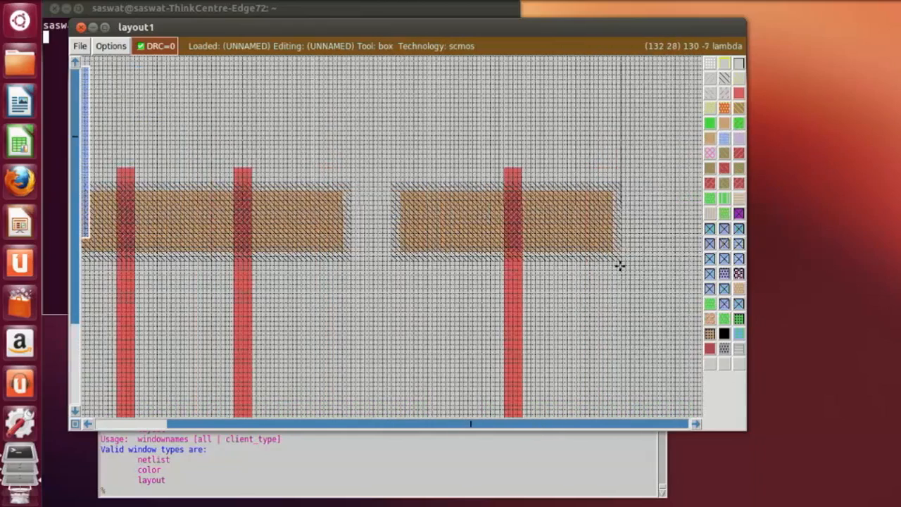
{"action": "left_click", "coordinate": [555, 238]}
{"action": "left_click", "coordinate": [540, 243]}
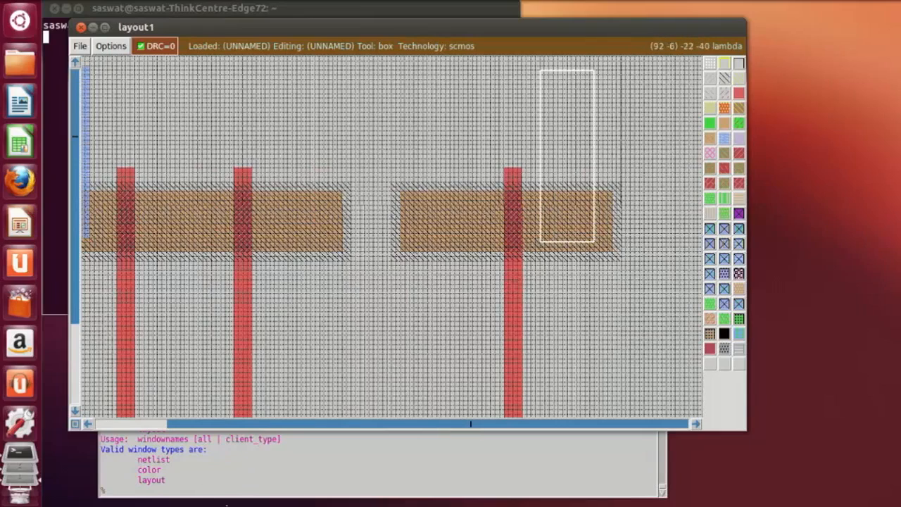
{"action": "left_click", "coordinate": [89, 424]}
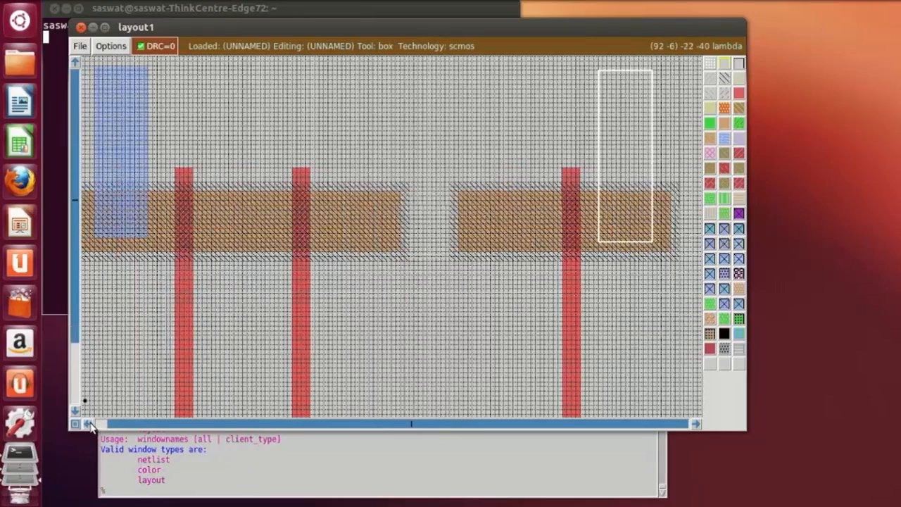
{"action": "left_click", "coordinate": [94, 244]}
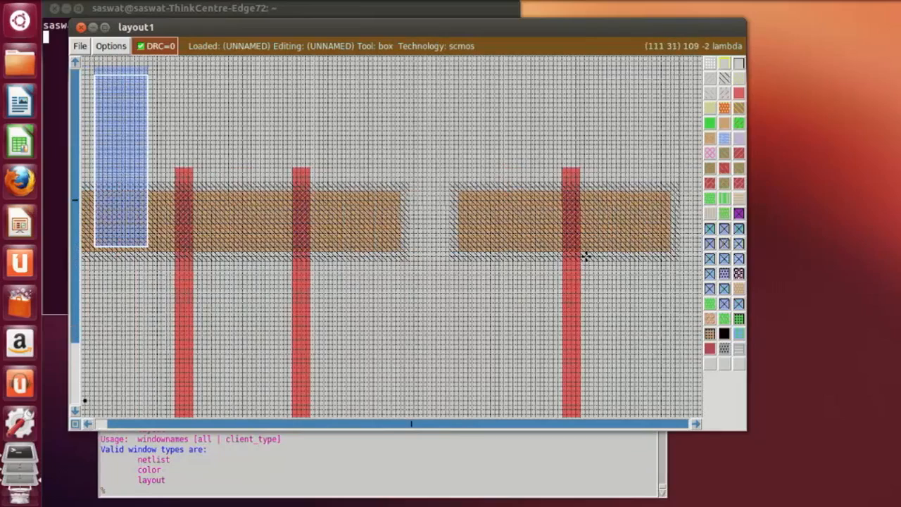
Paint a matching 12-lambda-wide metal1 strip rising from the right p-diffusion, 4 lambda inside its right edge.
{"action": "left_click", "coordinate": [601, 243]}
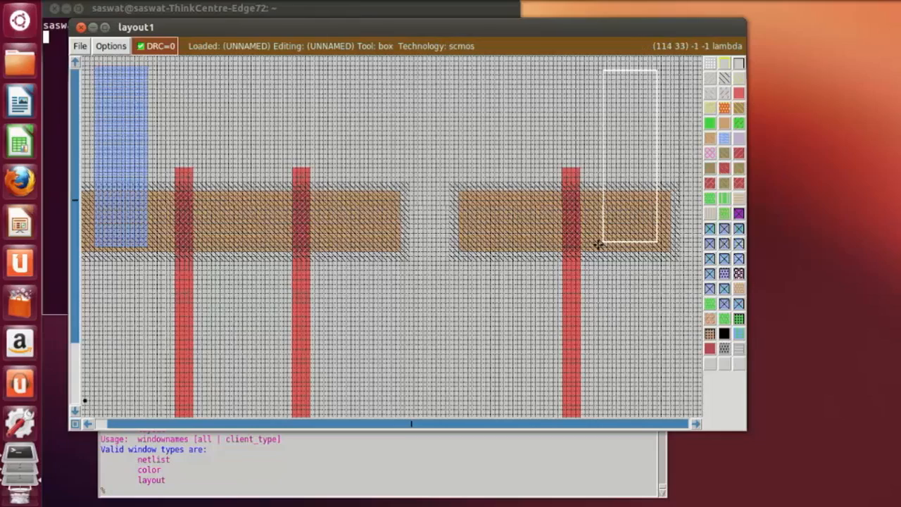
{"action": "left_click", "coordinate": [596, 245]}
{"action": "left_click", "coordinate": [602, 245]}
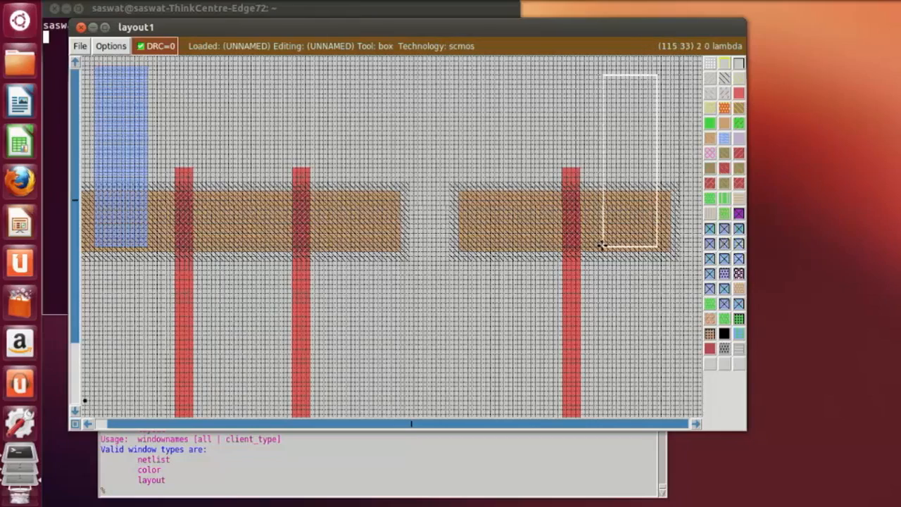
{"action": "left_click", "coordinate": [597, 244]}
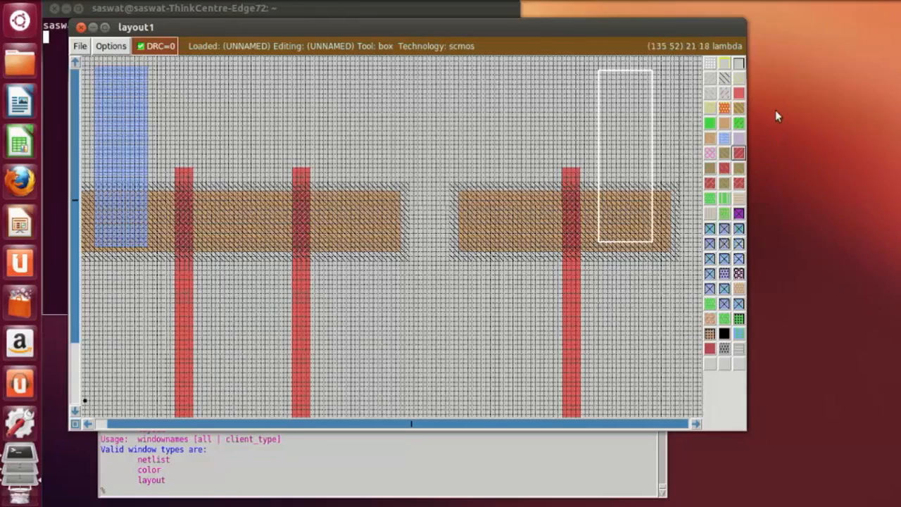
{"action": "left_click", "coordinate": [725, 137]}
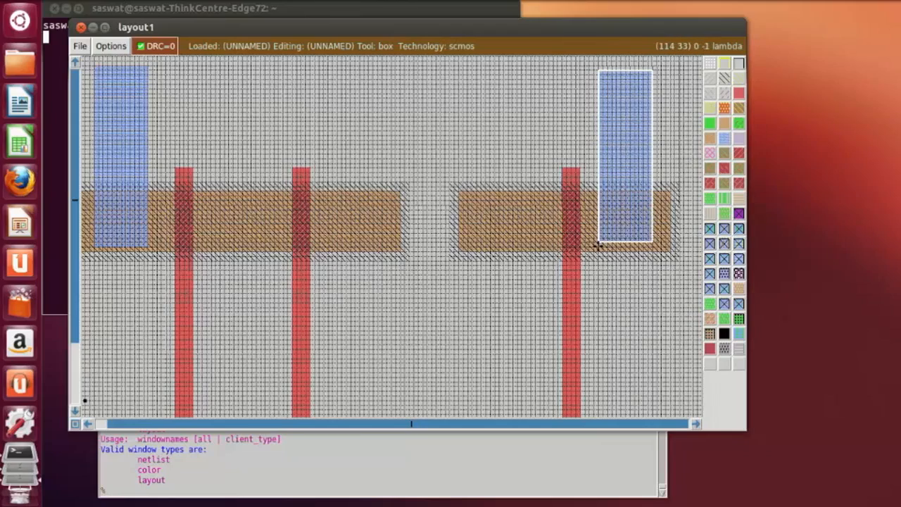
Join the upper ends of the two vertical metal1 strips with a horizontal metal1 bar, boxed at 111 by 12 lambda.
{"action": "left_click", "coordinate": [379, 144]}
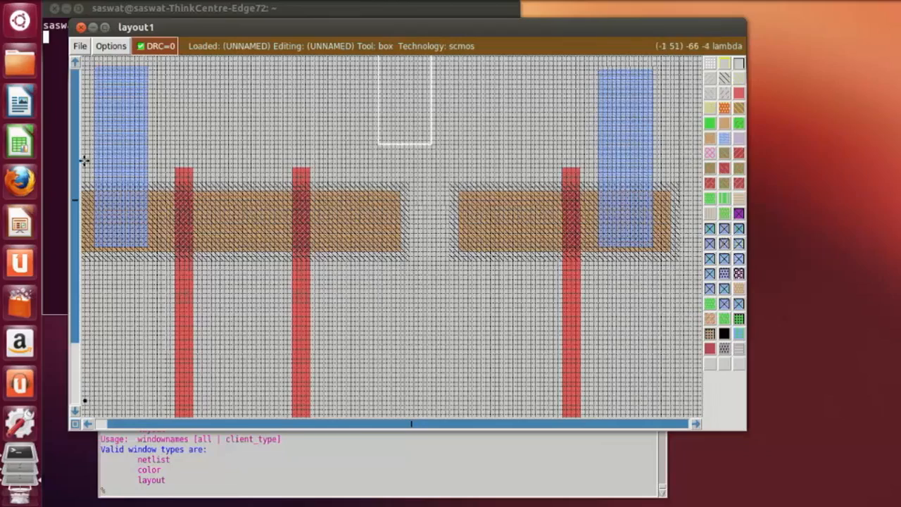
{"action": "left_click", "coordinate": [149, 116]}
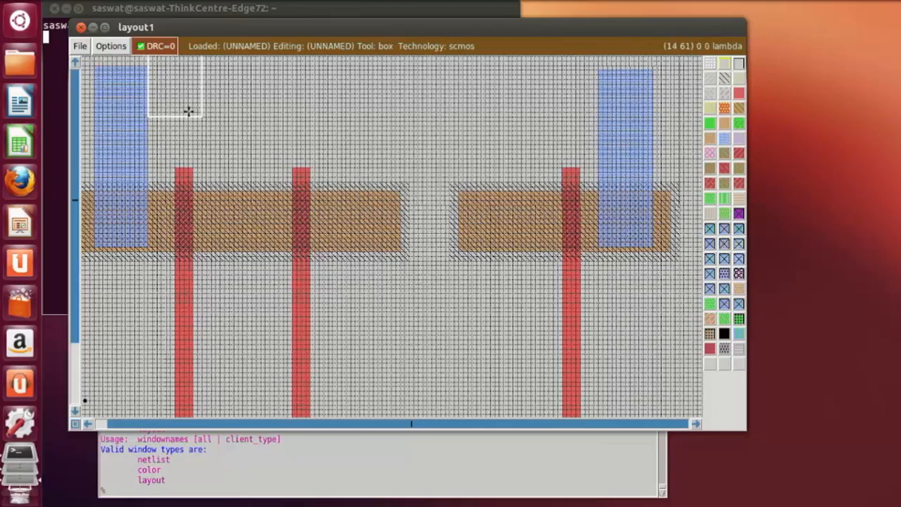
{"action": "right_click", "coordinate": [602, 73]}
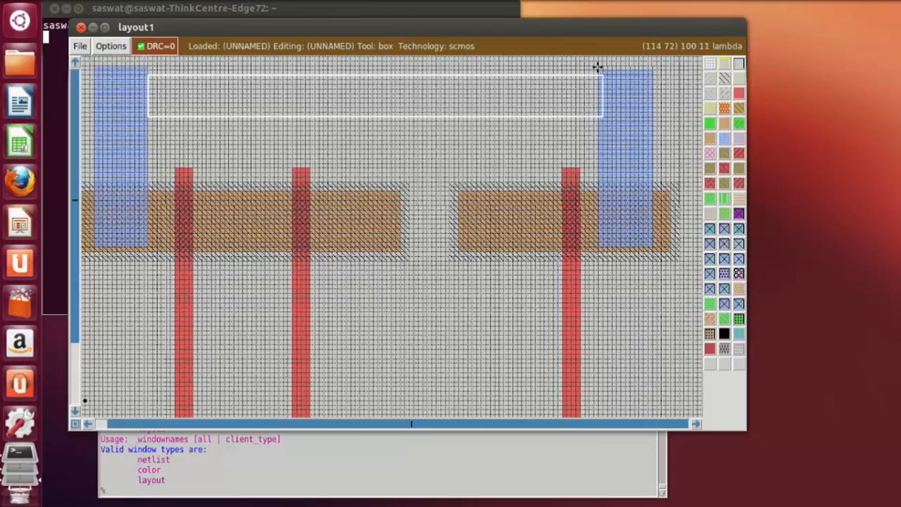
{"action": "right_click", "coordinate": [650, 69]}
{"action": "right_click", "coordinate": [650, 66]}
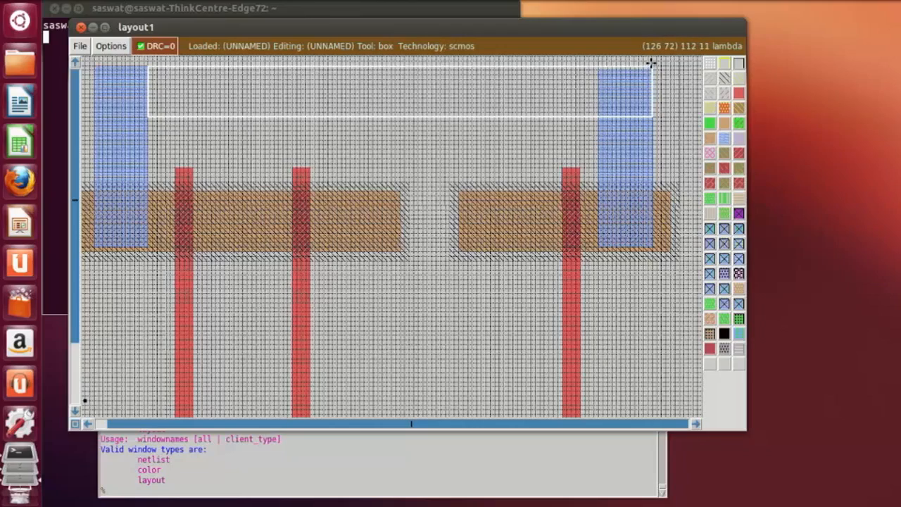
{"action": "left_click", "coordinate": [151, 121]}
{"action": "left_click", "coordinate": [148, 121]}
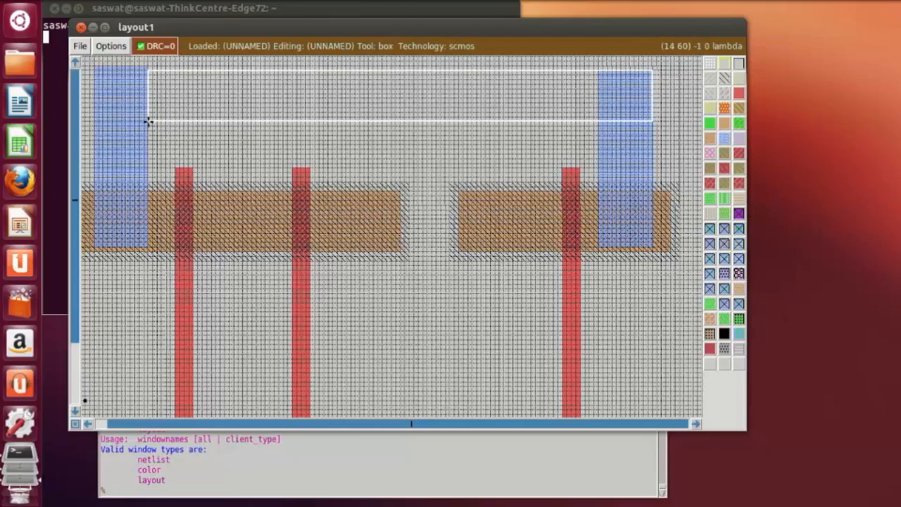
{"action": "right_click", "coordinate": [648, 67]}
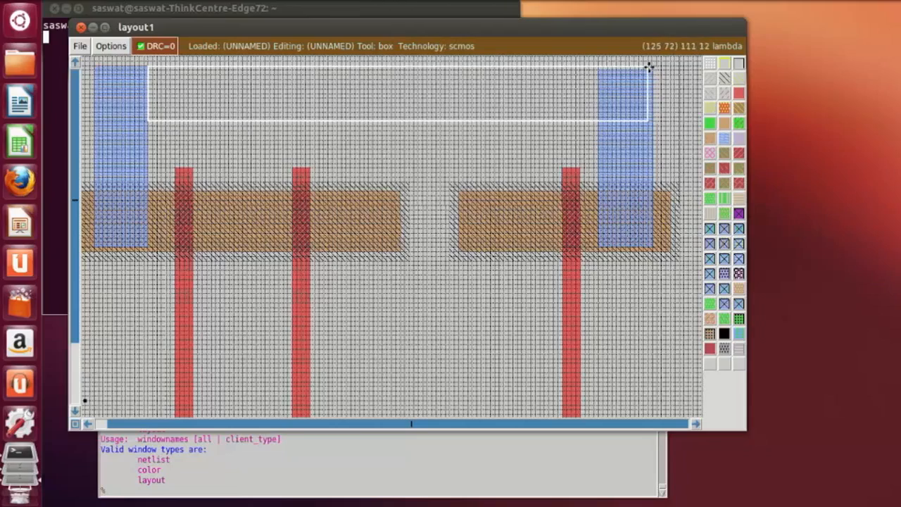
{"action": "middle_click", "coordinate": [723, 138]}
Place the 111 by 12 lambda box below the n-diffusions, starting 8 lambda right of the left n-diffusion's left edge.
{"action": "left_click", "coordinate": [642, 145]}
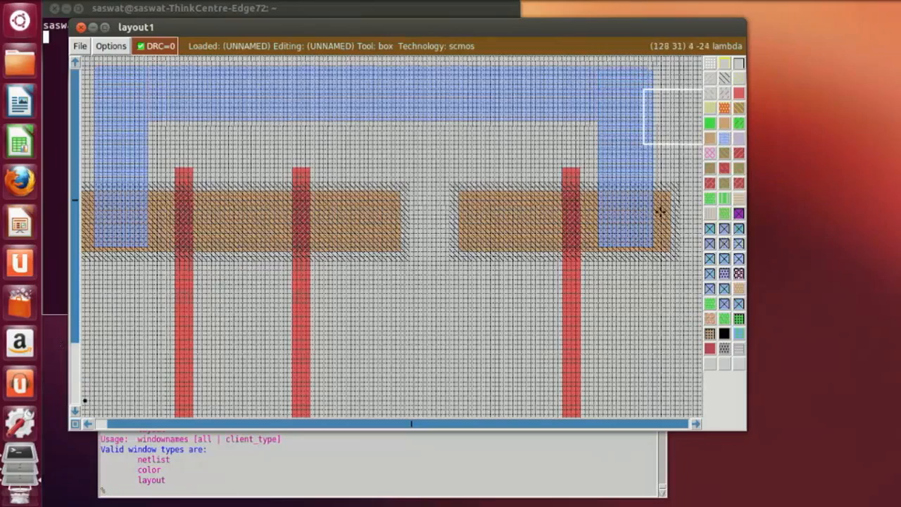
{"action": "scroll", "coordinate": [315, 247], "scroll_direction": "down", "scroll_amount": 2}
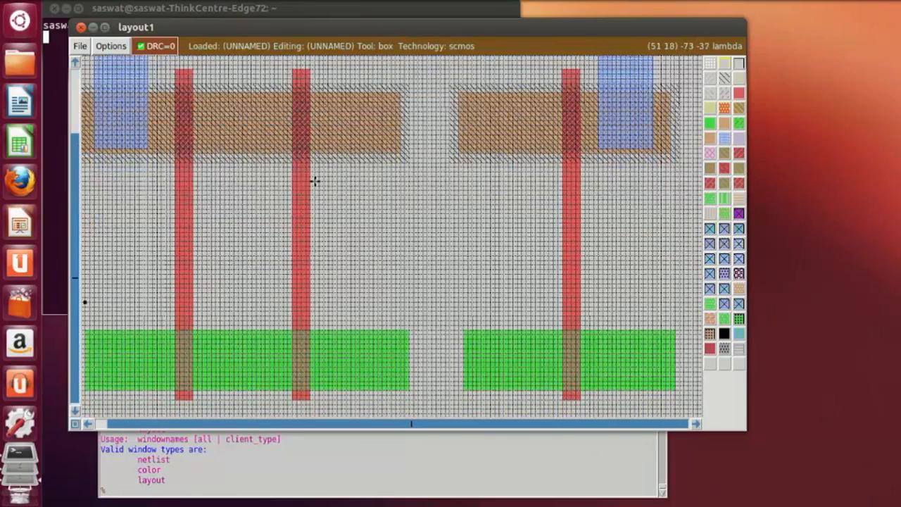
{"action": "scroll", "coordinate": [320, 267], "scroll_direction": "down", "scroll_amount": 2}
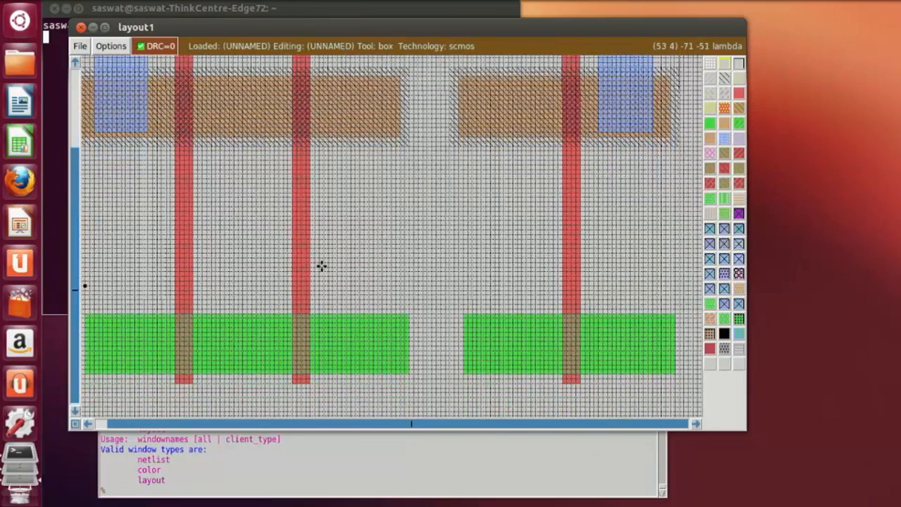
{"action": "left_click", "coordinate": [87, 424]}
{"action": "scroll", "coordinate": [197, 358], "scroll_direction": "down", "scroll_amount": 4}
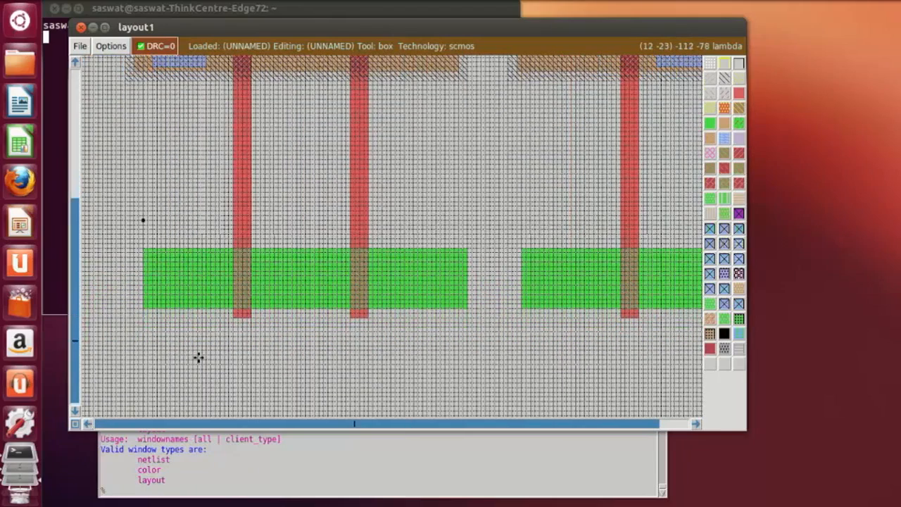
{"action": "left_click", "coordinate": [178, 366]}
{"action": "left_click", "coordinate": [738, 213]}
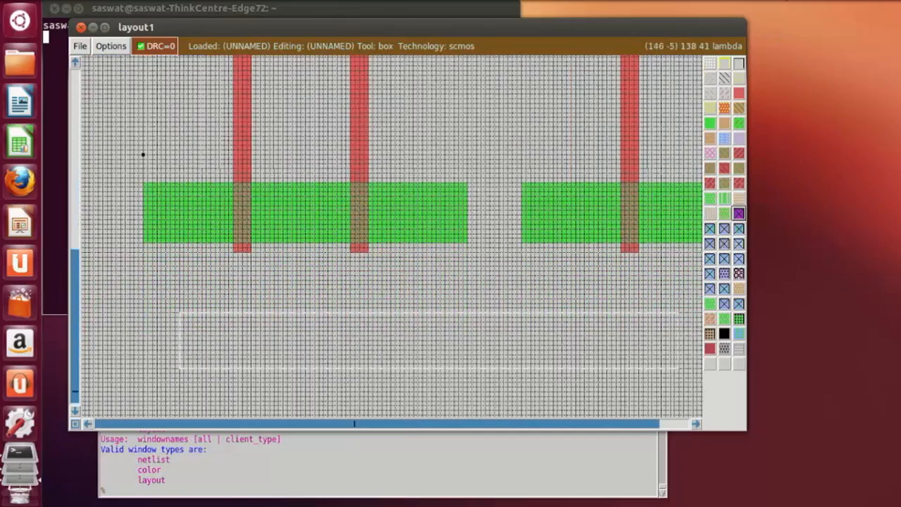
{"action": "left_click", "coordinate": [820, 5]}
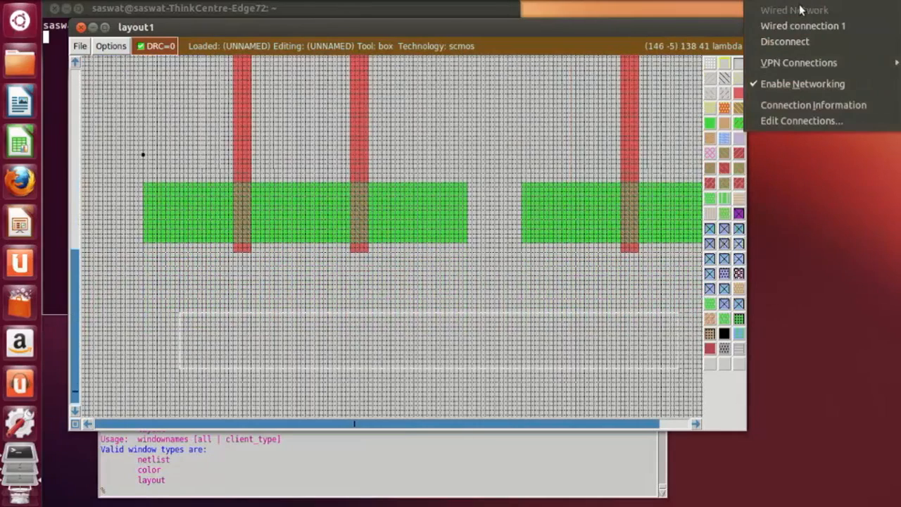
{"action": "mouse_move", "coordinate": [821, 5]}
{"action": "left_click", "coordinate": [799, 24]}
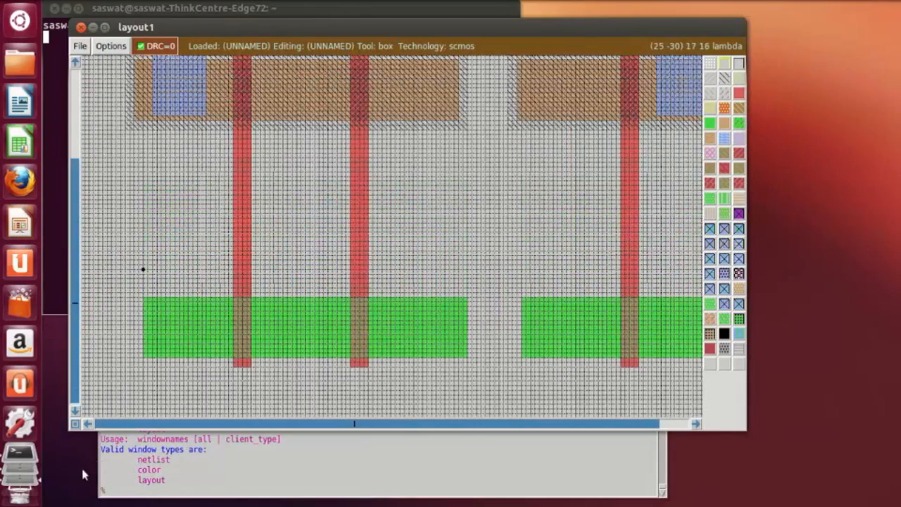
Paint a metal1 bar of 99 by 12 lambda, 7 lambda below the n-diffusions, starting 2 lambda right of the left n-diffusion's left edge.
{"action": "left_click", "coordinate": [161, 395]}
{"action": "scroll", "coordinate": [150, 386], "scroll_direction": "down", "scroll_amount": 2}
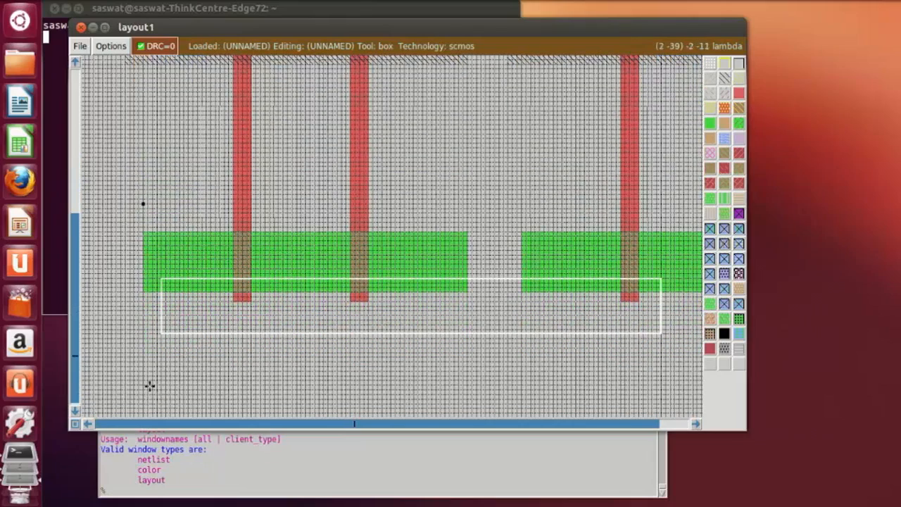
{"action": "left_click", "coordinate": [150, 386]}
{"action": "left_click", "coordinate": [145, 380]}
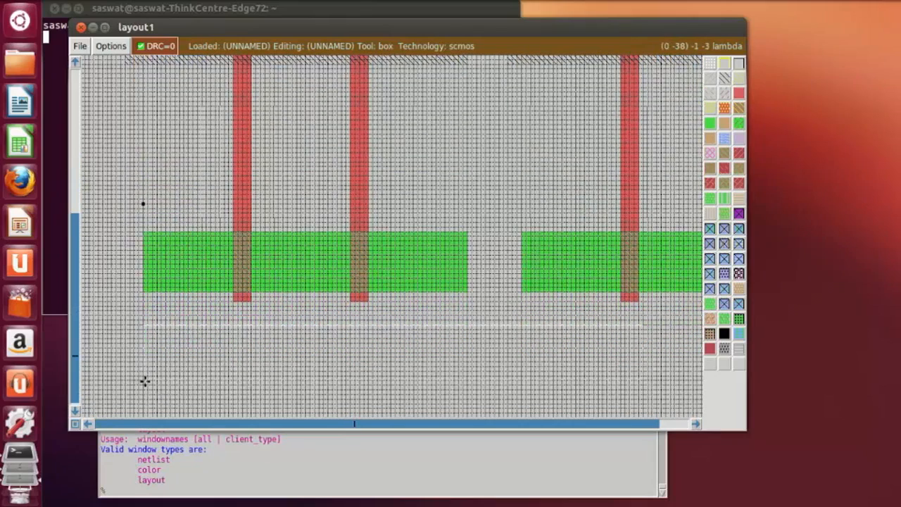
{"action": "left_click", "coordinate": [151, 376]}
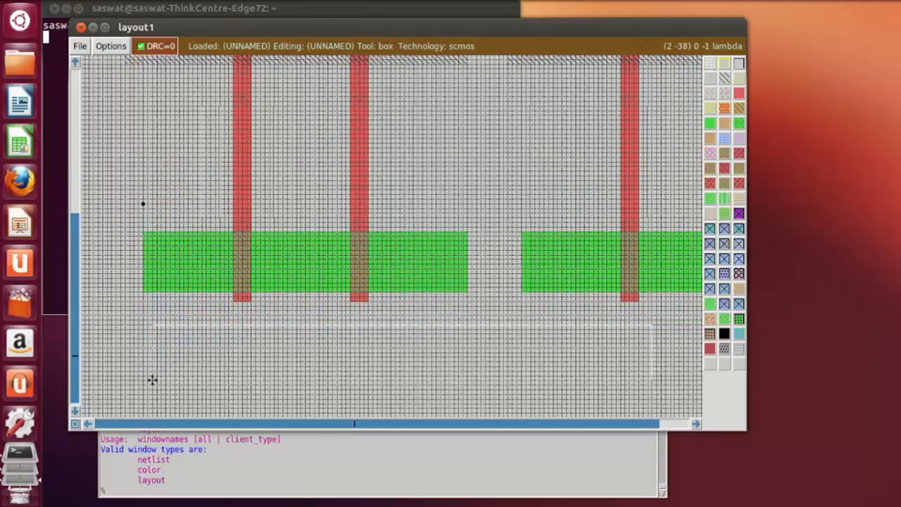
{"action": "left_click", "coordinate": [147, 380]}
{"action": "left_click", "coordinate": [152, 381]}
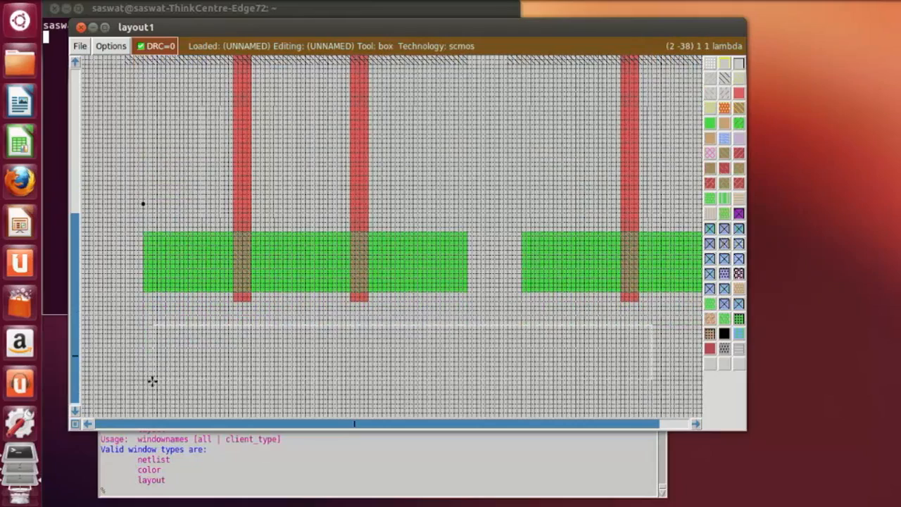
{"action": "right_click", "coordinate": [596, 324]}
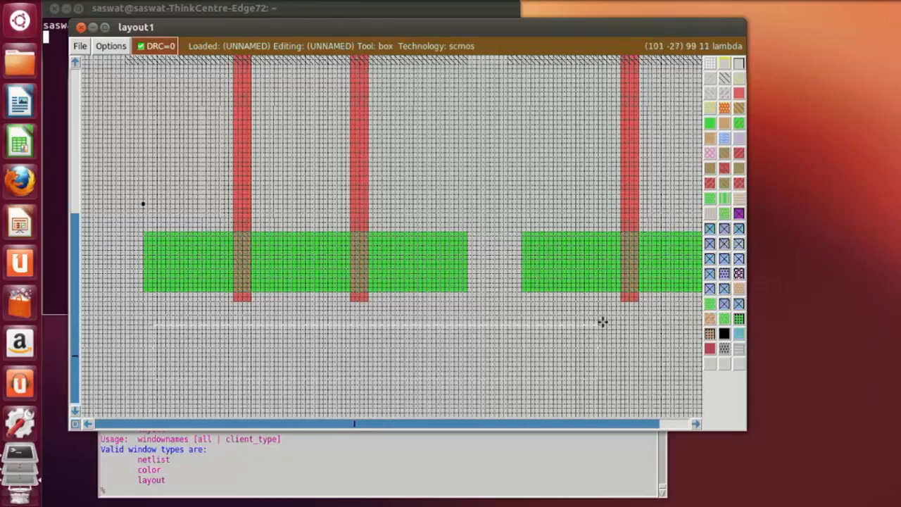
{"action": "middle_click", "coordinate": [729, 143]}
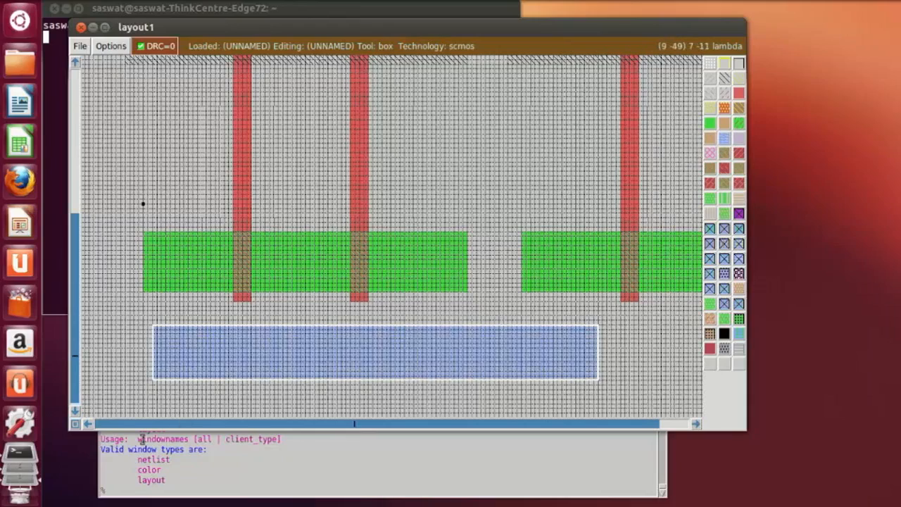
Paint an 11 by 19 lambda metal1 strip from the lower bar's left end up over the left n-diffusion.
{"action": "left_click", "coordinate": [158, 323]}
{"action": "right_click", "coordinate": [209, 244]}
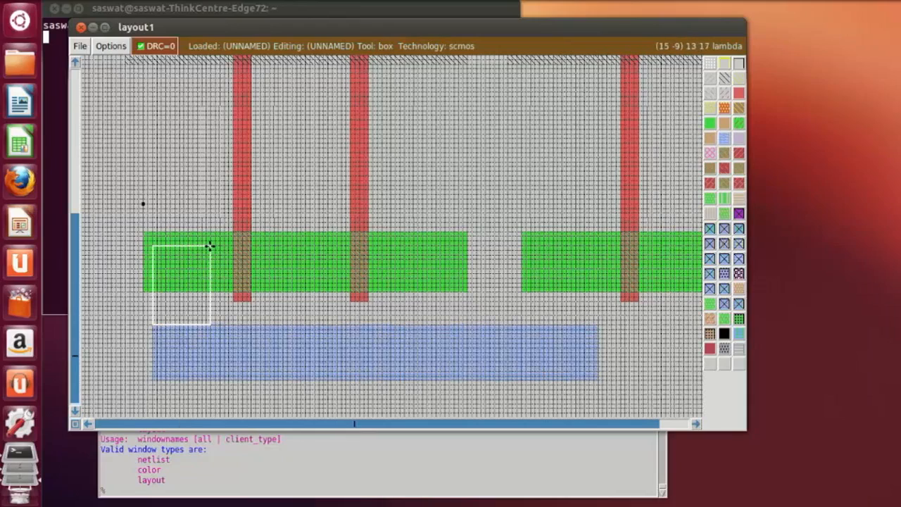
{"action": "right_click", "coordinate": [203, 241]}
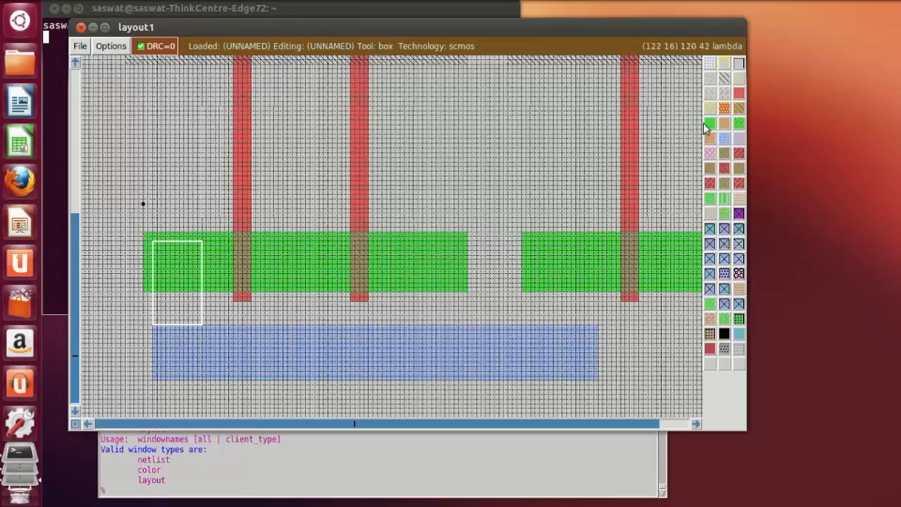
{"action": "right_click", "coordinate": [201, 235]}
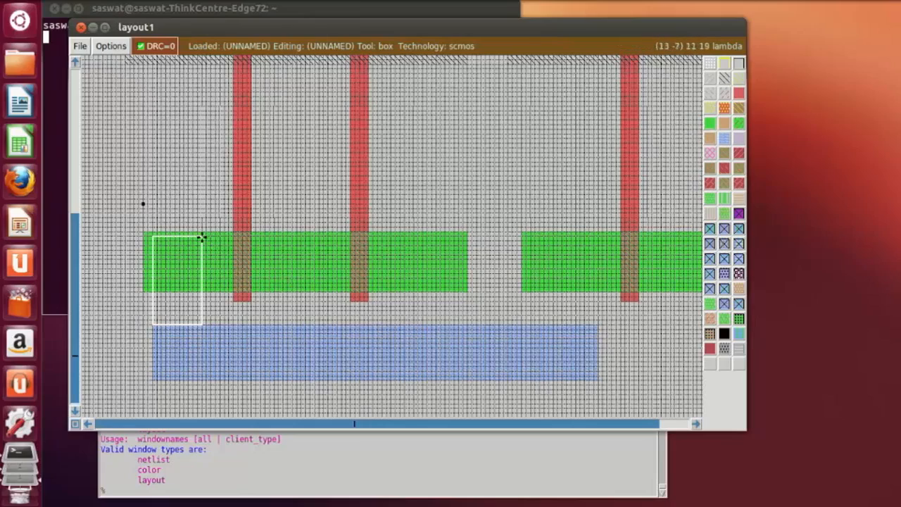
{"action": "left_click", "coordinate": [725, 144]}
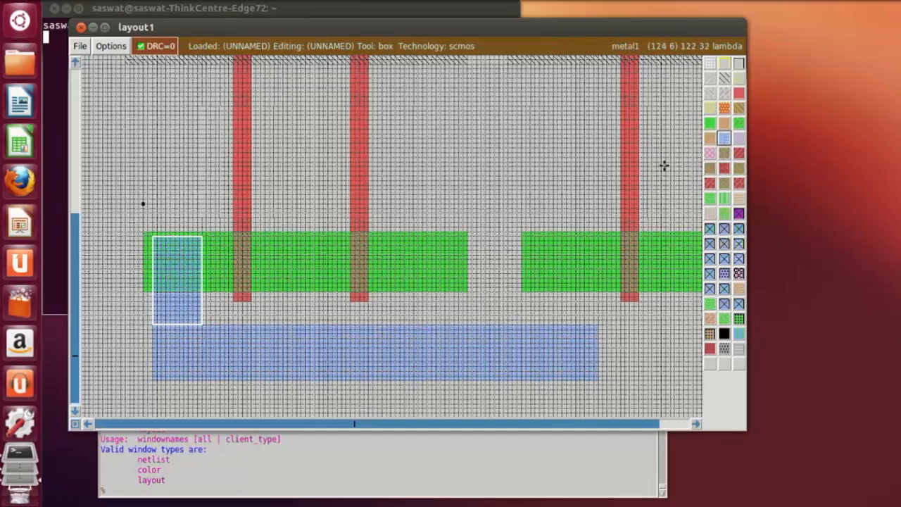
Paint a matching 11 by 19 lambda metal1 strip from the lower bar's right end up over the right n-diffusion.
{"action": "left_click", "coordinate": [554, 326]}
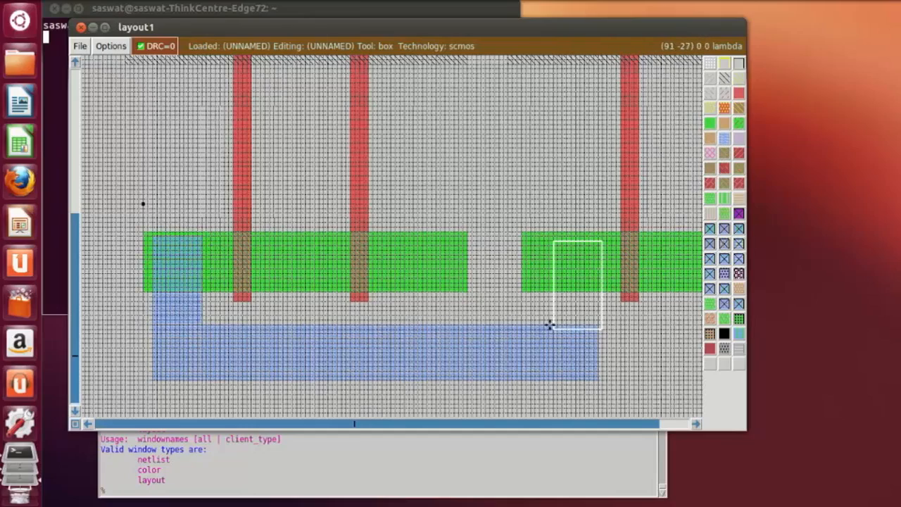
{"action": "left_click", "coordinate": [546, 323]}
{"action": "left_click", "coordinate": [543, 324]}
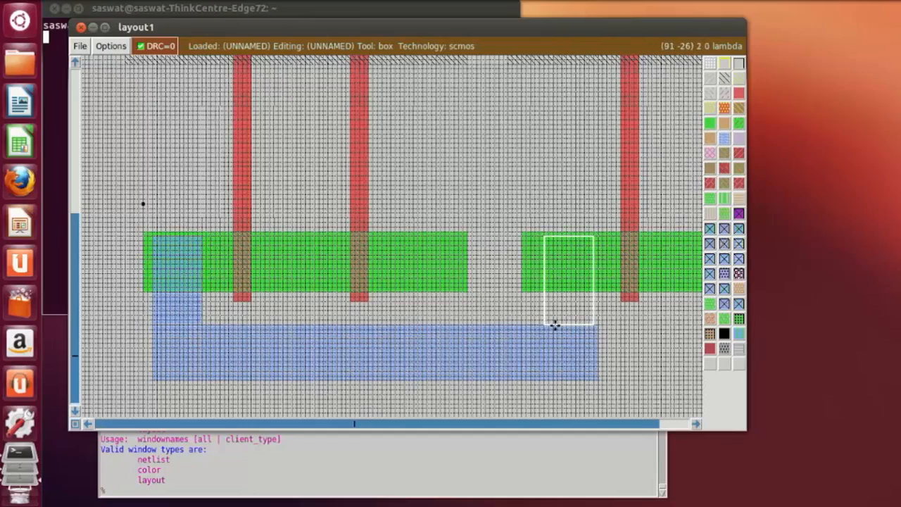
{"action": "left_click", "coordinate": [549, 325]}
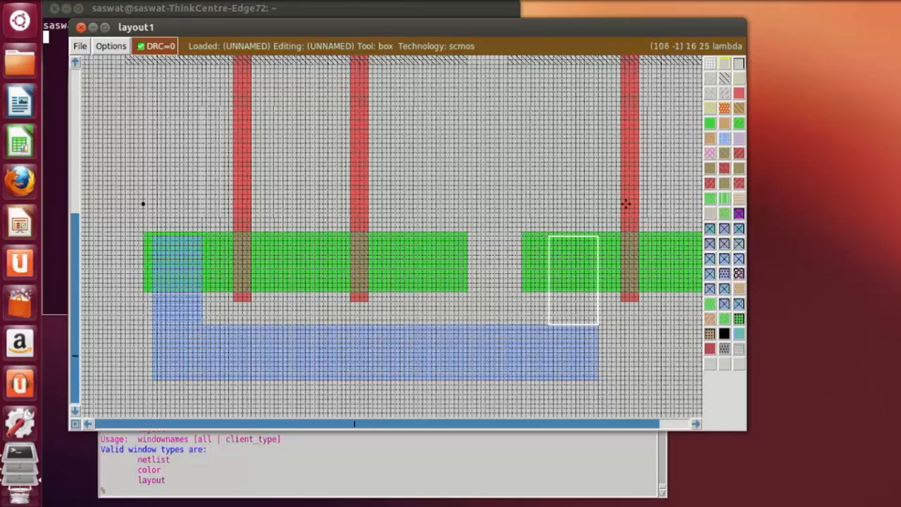
{"action": "left_click", "coordinate": [724, 138]}
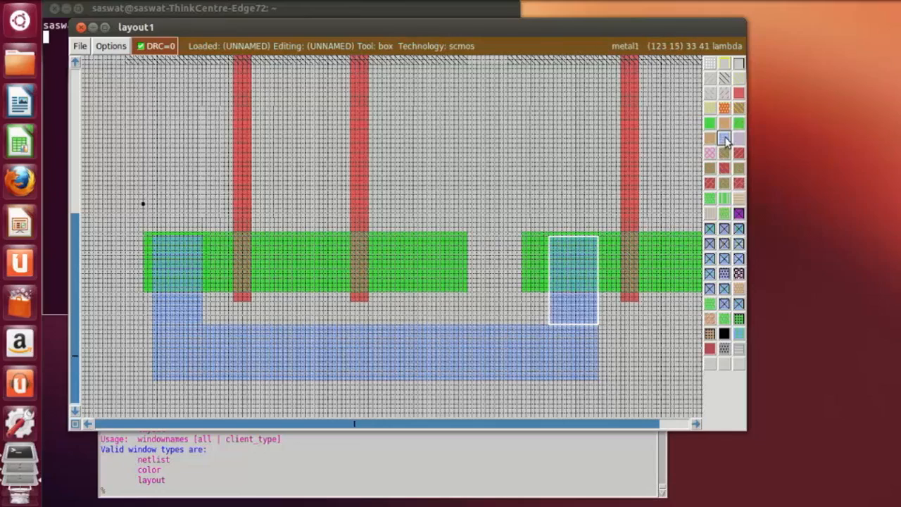
{"action": "left_click", "coordinate": [507, 174]}
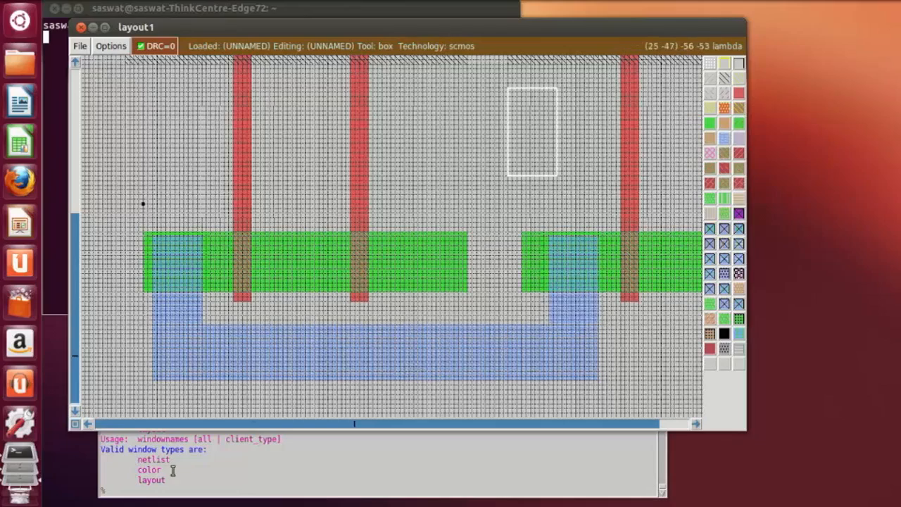
Undo the metal1 strip painted over the right n-diffusion.
{"action": "left_click", "coordinate": [158, 489]}
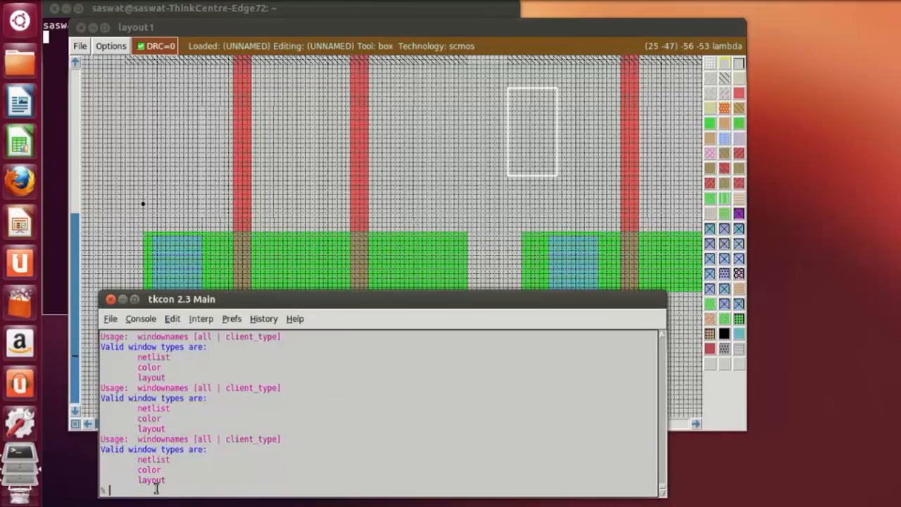
{"action": "type", "text": "undo"}
{"action": "key", "text": "Return"}
{"action": "type", "text": "undo"}
{"action": "key", "text": "Return"}
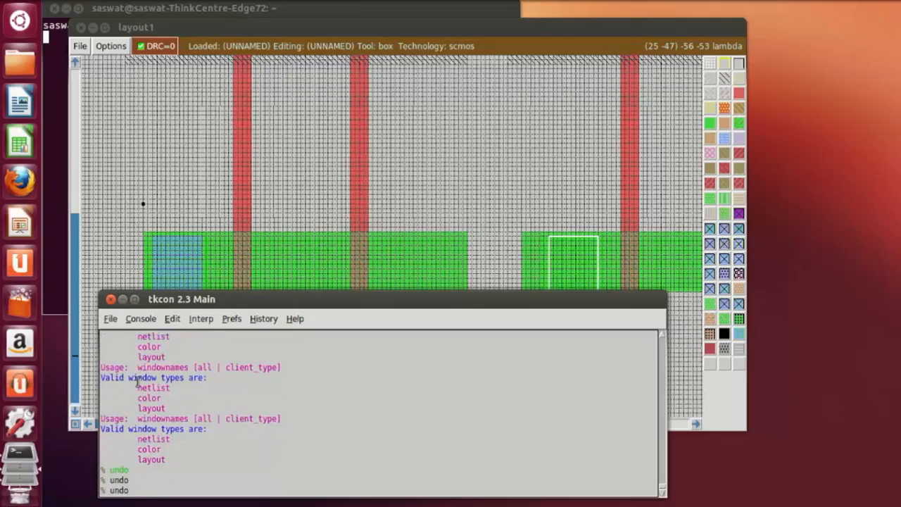
Paint an 11 by 19 lambda metal1 strip from the lower bar over the left n-diffusion, 5 lambda right of the second polysilicon strip.
{"action": "left_click", "coordinate": [440, 199]}
{"action": "left_click", "coordinate": [395, 326]}
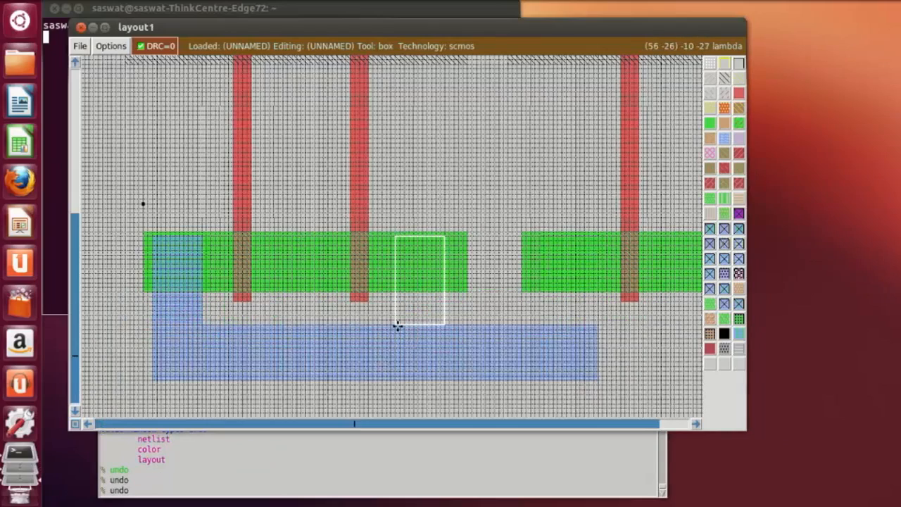
{"action": "left_click", "coordinate": [392, 327]}
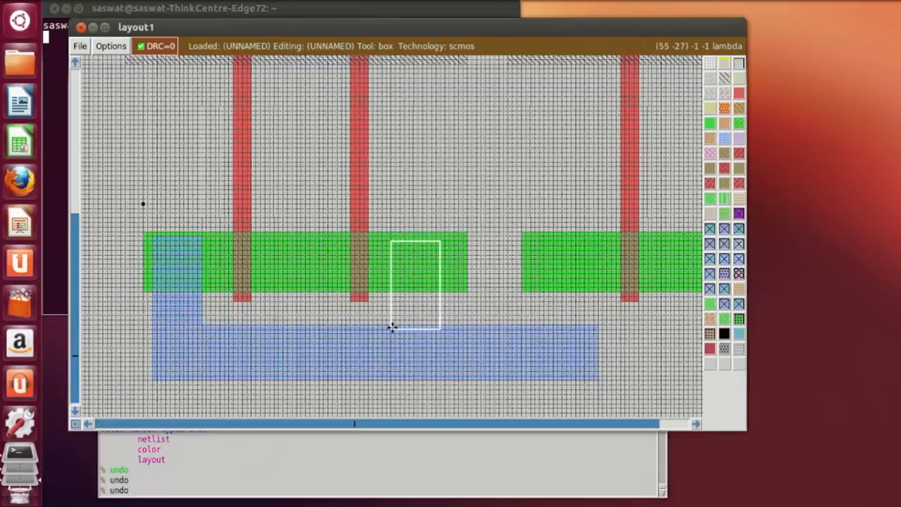
{"action": "left_click", "coordinate": [391, 320]}
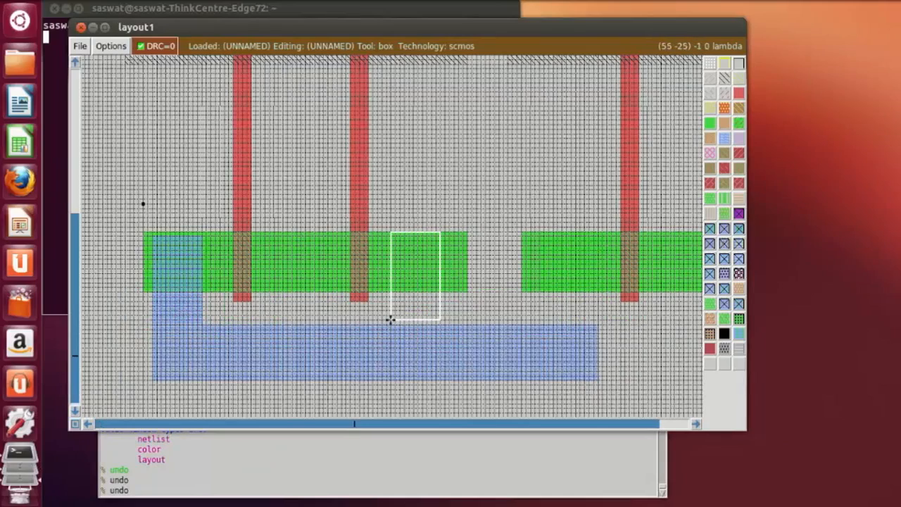
{"action": "left_click", "coordinate": [390, 324]}
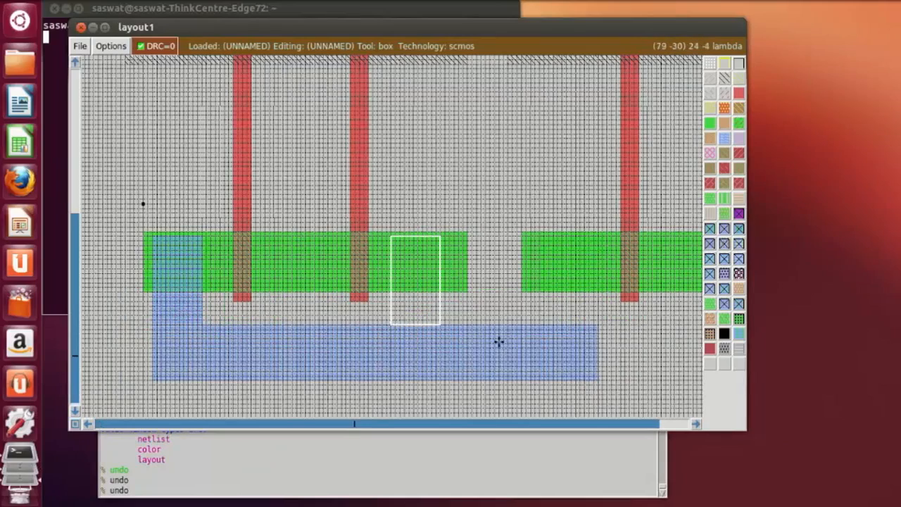
Erase the 35 by 12 lambda section of the lower metal1 bar that extends right of the second vertical strip.
{"action": "left_click", "coordinate": [440, 322]}
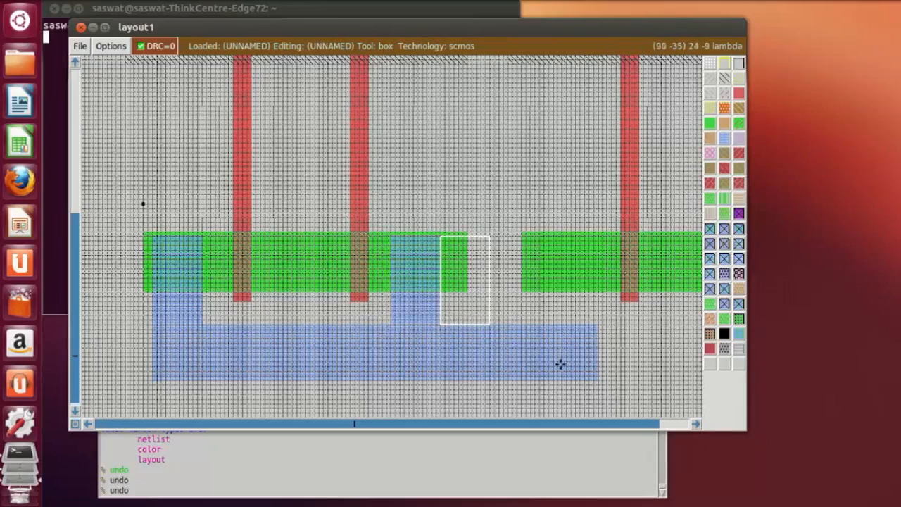
{"action": "right_click", "coordinate": [598, 379]}
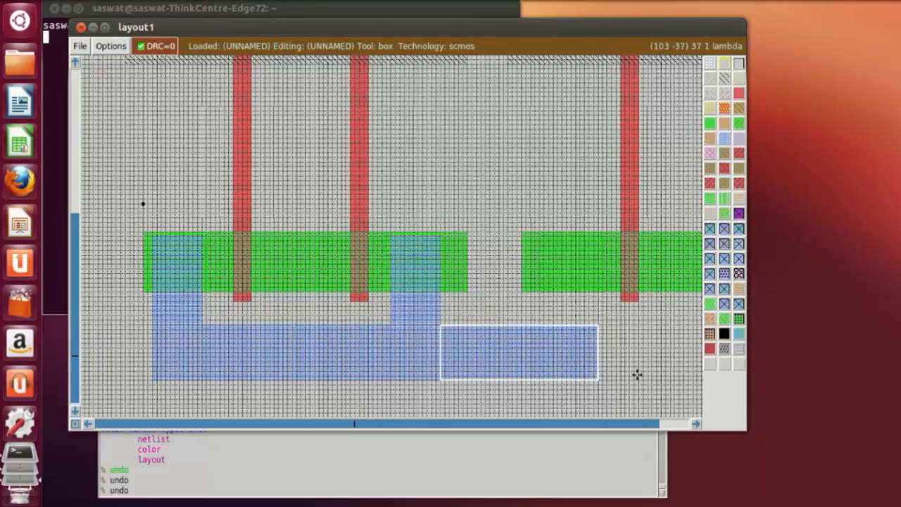
{"action": "middle_click", "coordinate": [660, 376]}
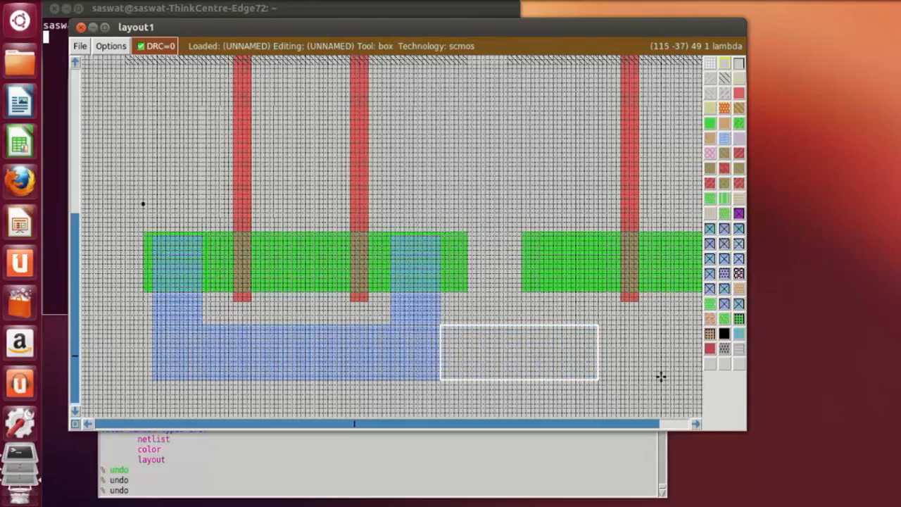
{"action": "left_click", "coordinate": [607, 380]}
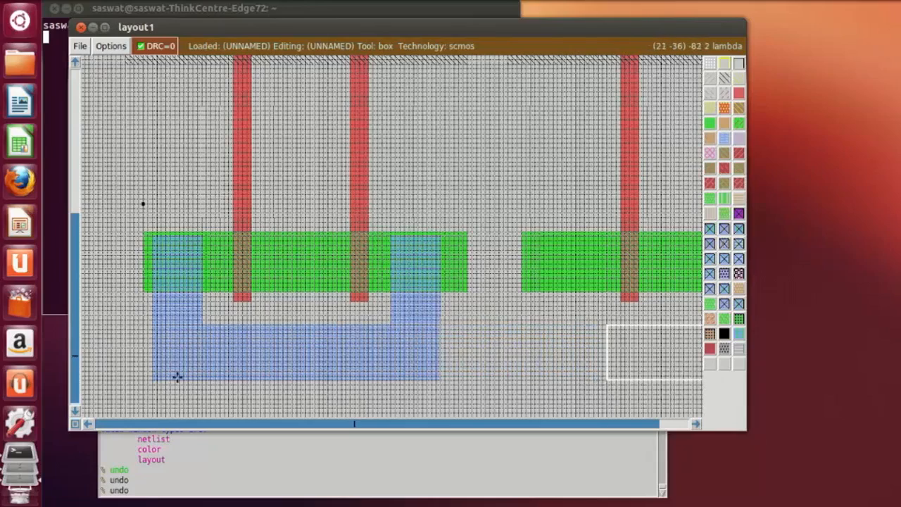
Paint an 11 by 26 lambda metal1 strip rising from the left n-diffusion between its two polysilicon strips, 5 lambda right of the first.
{"action": "scroll", "coordinate": [289, 311], "scroll_direction": "up", "scroll_amount": 2}
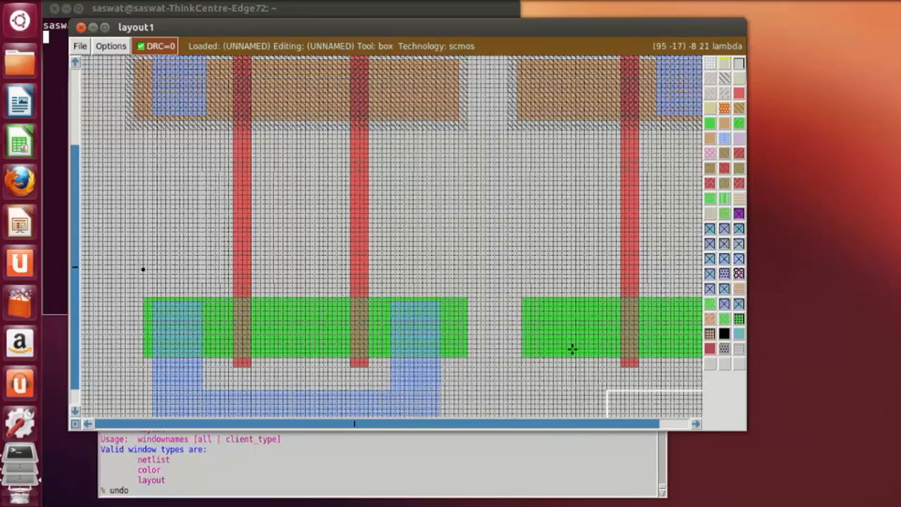
{"action": "left_click", "coordinate": [552, 339]}
{"action": "left_click", "coordinate": [265, 346]}
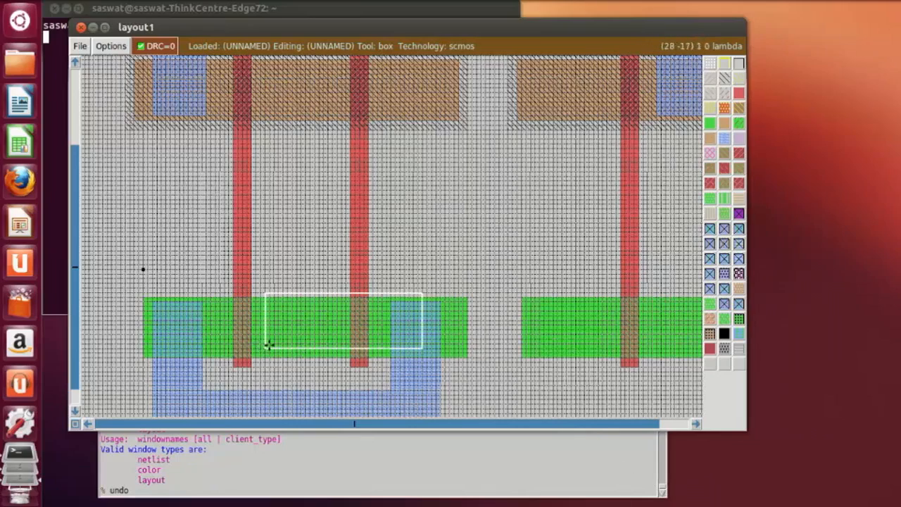
{"action": "left_click", "coordinate": [274, 346]}
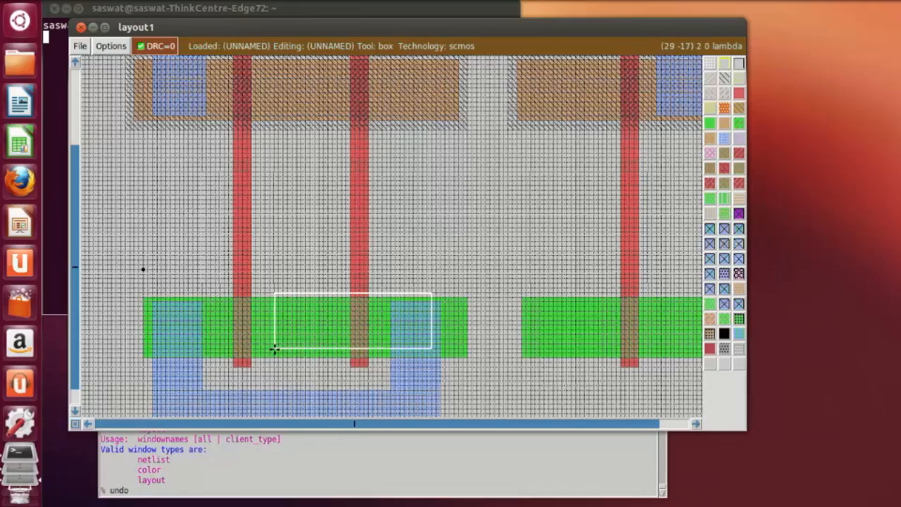
{"action": "left_click", "coordinate": [274, 350]}
{"action": "right_click", "coordinate": [321, 347]}
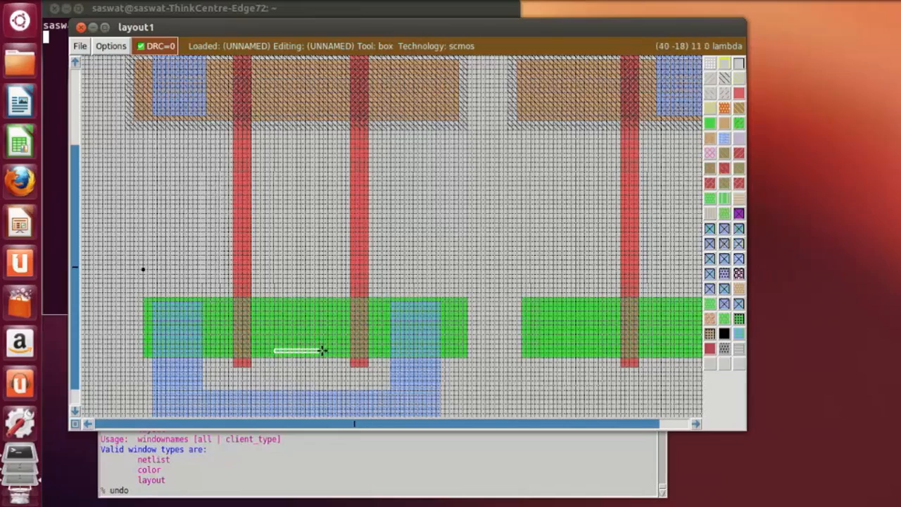
{"action": "right_click", "coordinate": [328, 333]}
{"action": "right_click_drag", "start_coordinate": [329, 333], "coordinate": [328, 229]}
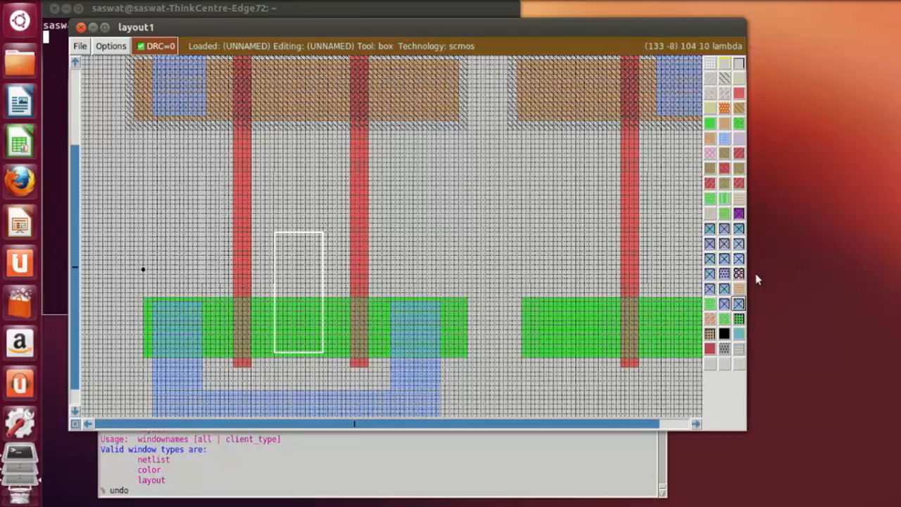
{"action": "middle_click", "coordinate": [719, 138]}
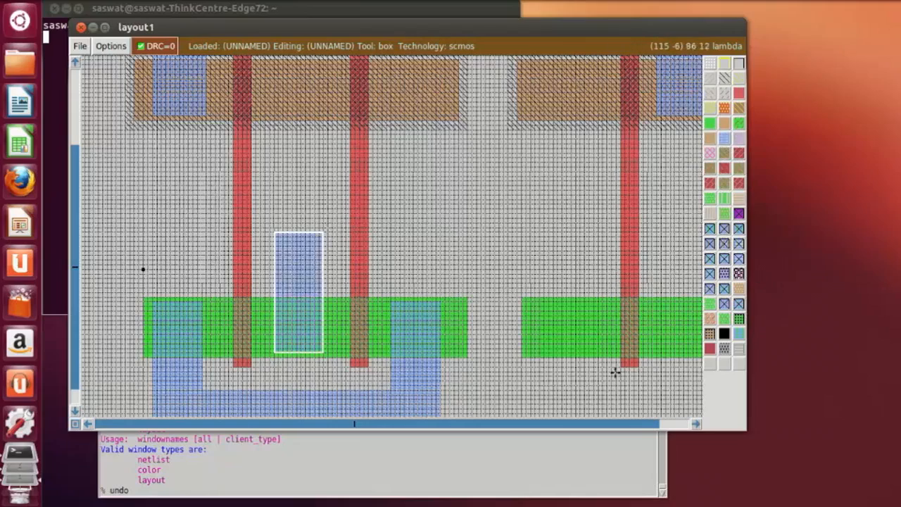
Paint a matching 11 by 26 lambda metal1 strip rising from the right n-diffusion, 8 lambda right of its left edge.
{"action": "left_click", "coordinate": [557, 343]}
{"action": "left_click", "coordinate": [556, 351]}
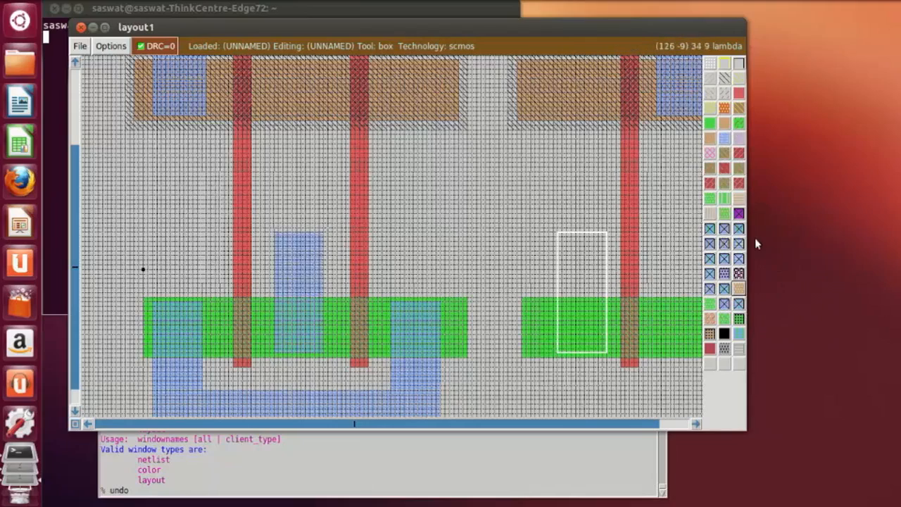
{"action": "middle_click", "coordinate": [725, 139]}
Paint a 52 by 10 lambda metal1 strip joining the two vertical strips above the n-diffusions, level with their upper ends.
{"action": "left_click", "coordinate": [441, 282]}
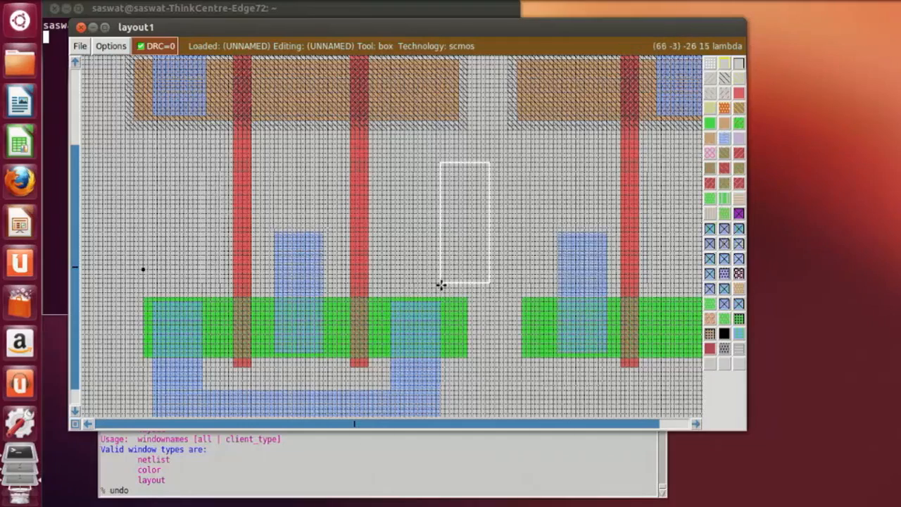
{"action": "left_click", "coordinate": [323, 266]}
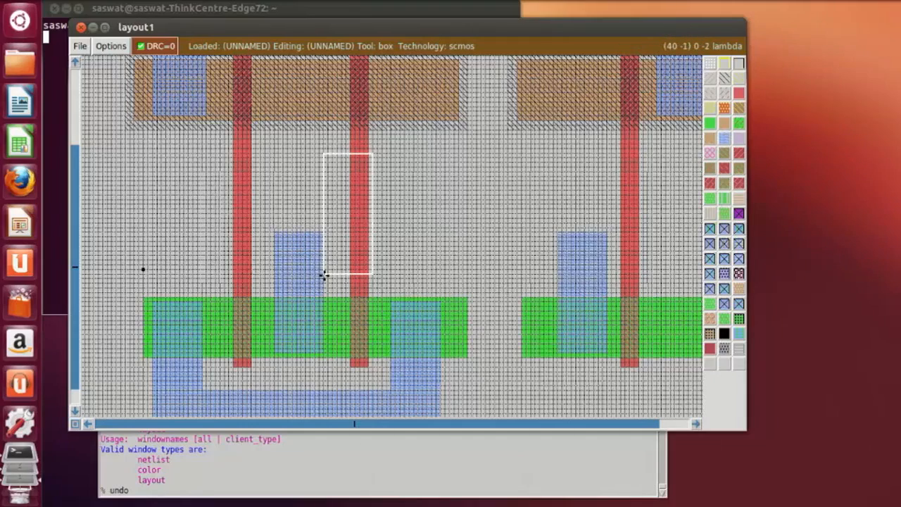
{"action": "right_click", "coordinate": [558, 233]}
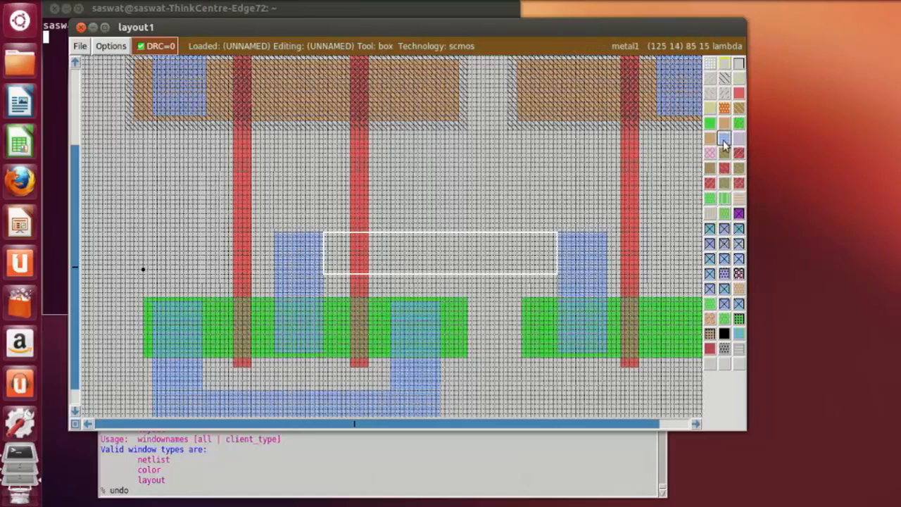
{"action": "left_click", "coordinate": [327, 282]}
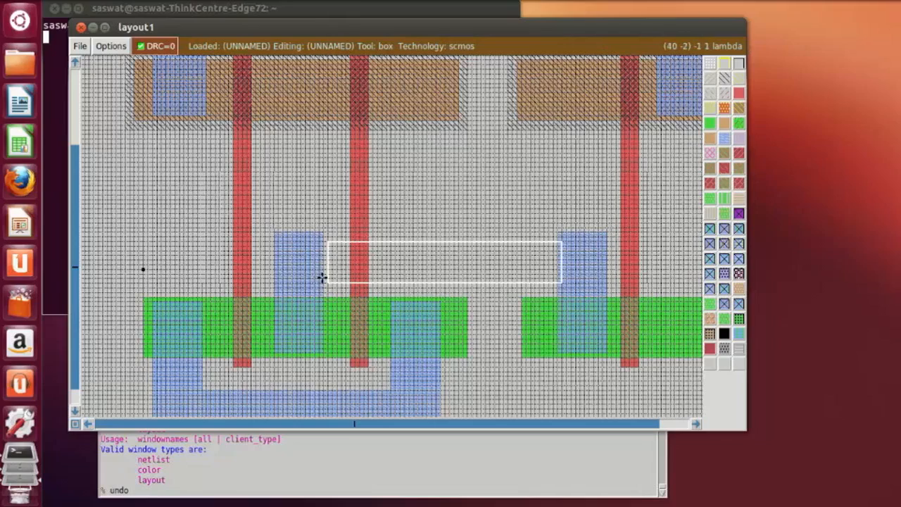
{"action": "left_click", "coordinate": [322, 277]}
{"action": "right_click", "coordinate": [558, 233]}
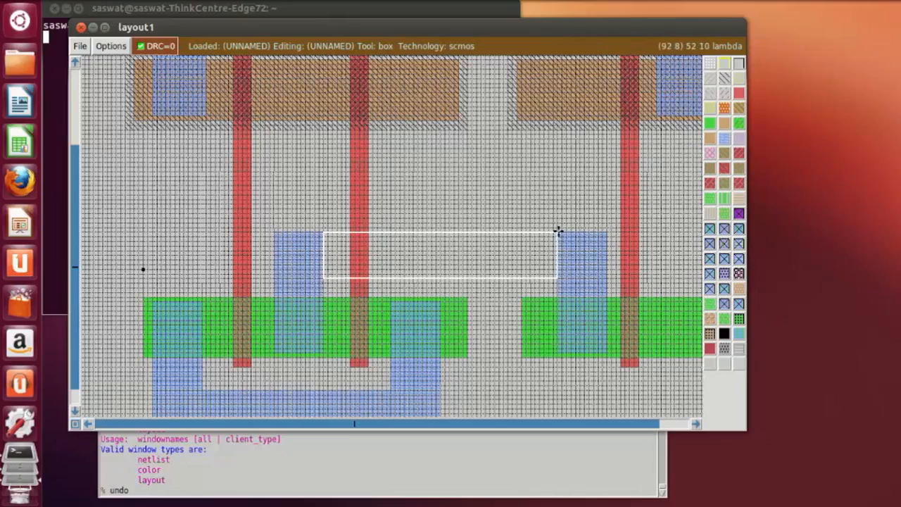
{"action": "middle_click", "coordinate": [725, 138]}
{"action": "left_click", "coordinate": [423, 273]}
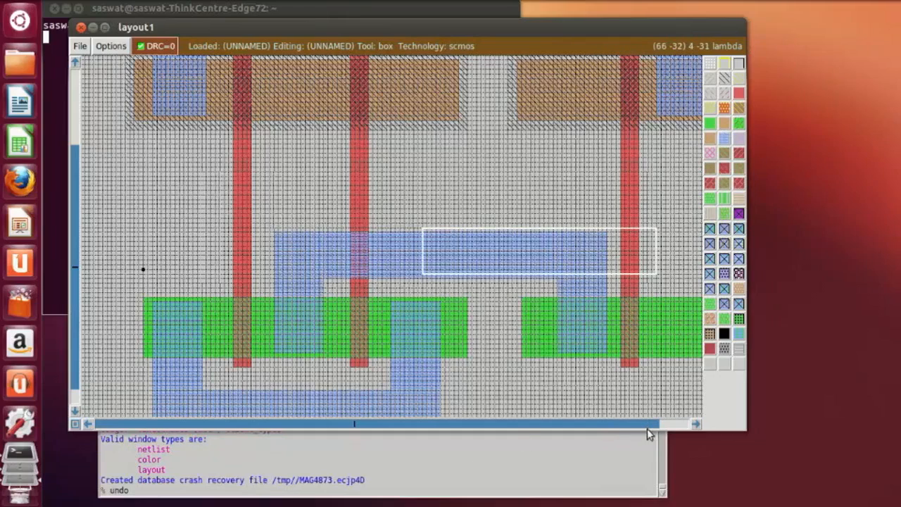
Paint a 41 by 11 lambda horizontal metal1 strip across the third polysilicon strip, 6 lambda above the metal1 link between the n-diffusions.
{"action": "left_click", "coordinate": [696, 423]}
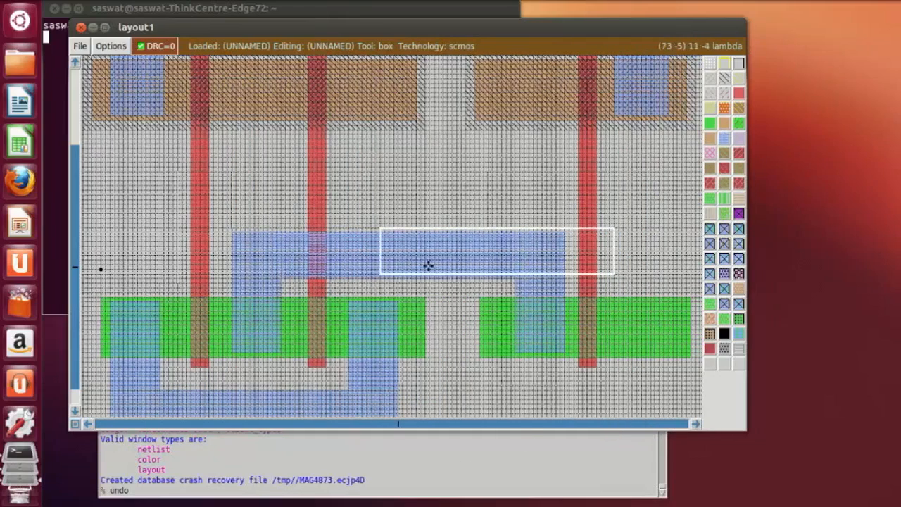
{"action": "left_click", "coordinate": [430, 176]}
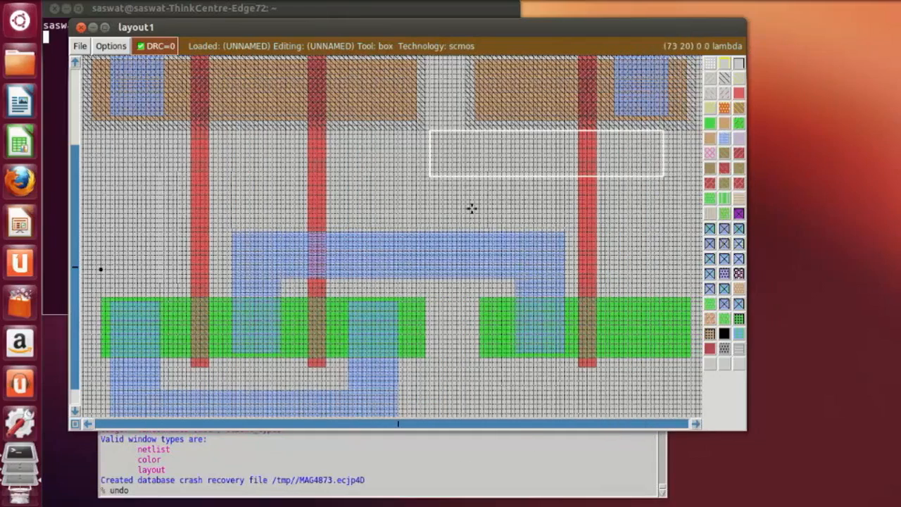
{"action": "left_click", "coordinate": [696, 423]}
{"action": "left_click", "coordinate": [452, 102]}
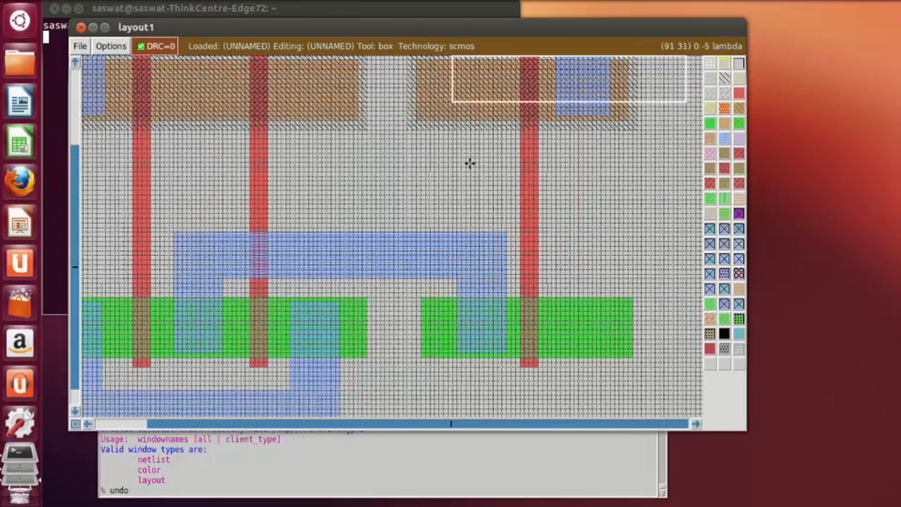
{"action": "left_click", "coordinate": [476, 205]}
{"action": "left_click", "coordinate": [450, 204]}
{"action": "left_click", "coordinate": [443, 208]}
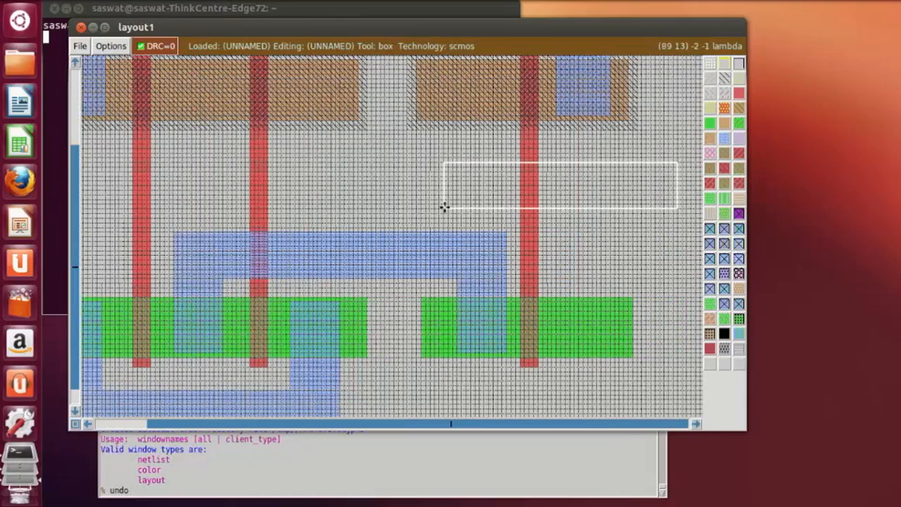
{"action": "left_click", "coordinate": [439, 203]}
{"action": "left_click", "coordinate": [430, 203]}
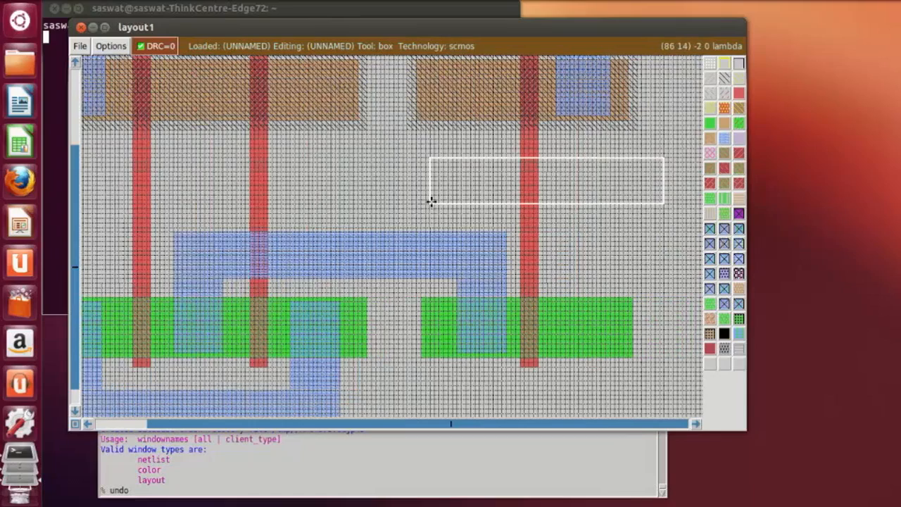
{"action": "right_click", "coordinate": [624, 158]}
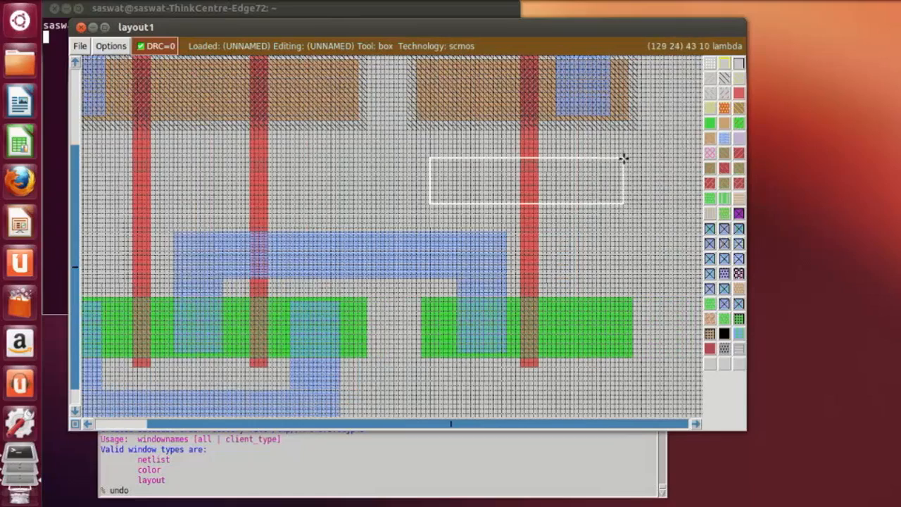
{"action": "right_click", "coordinate": [610, 156]}
{"action": "right_click", "coordinate": [615, 153]}
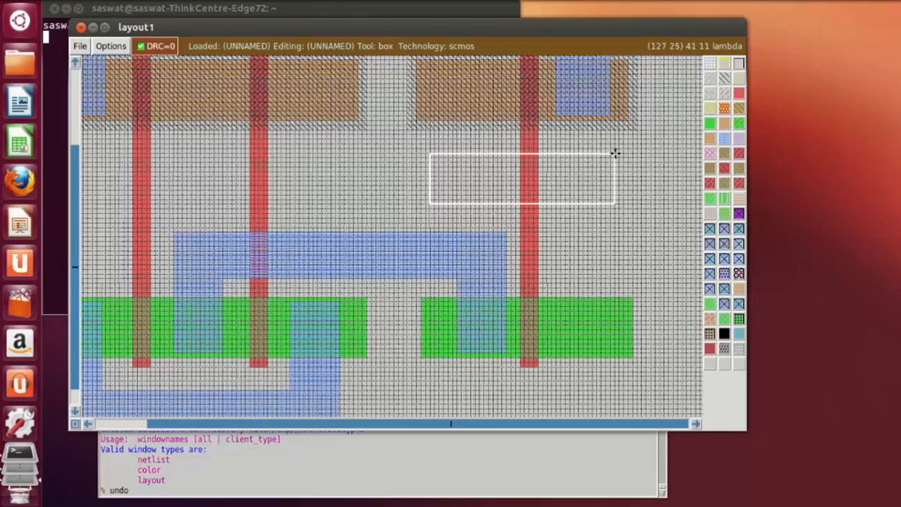
{"action": "middle_click", "coordinate": [727, 138]}
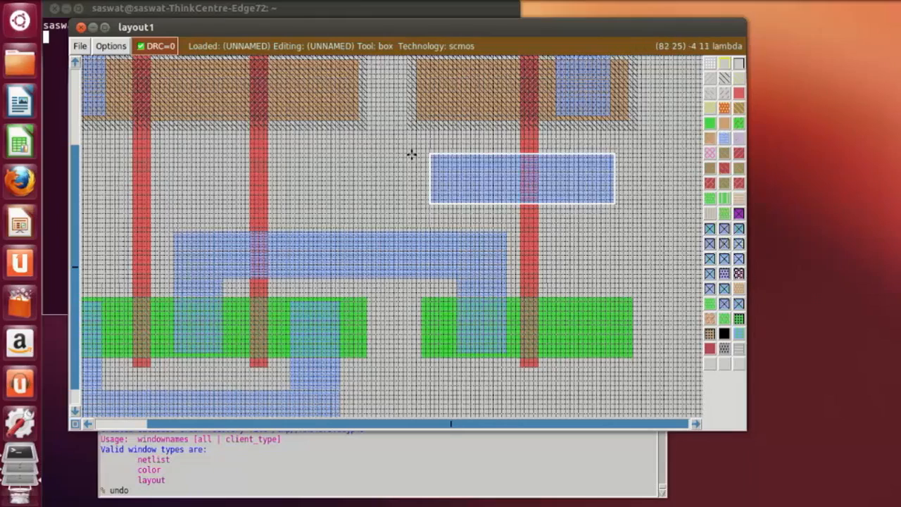
Paint a 12 by 20 lambda metal1 strip from the new horizontal strip up over the right p-diffusion, 4 lambda in from its left end.
{"action": "left_click", "coordinate": [432, 154]}
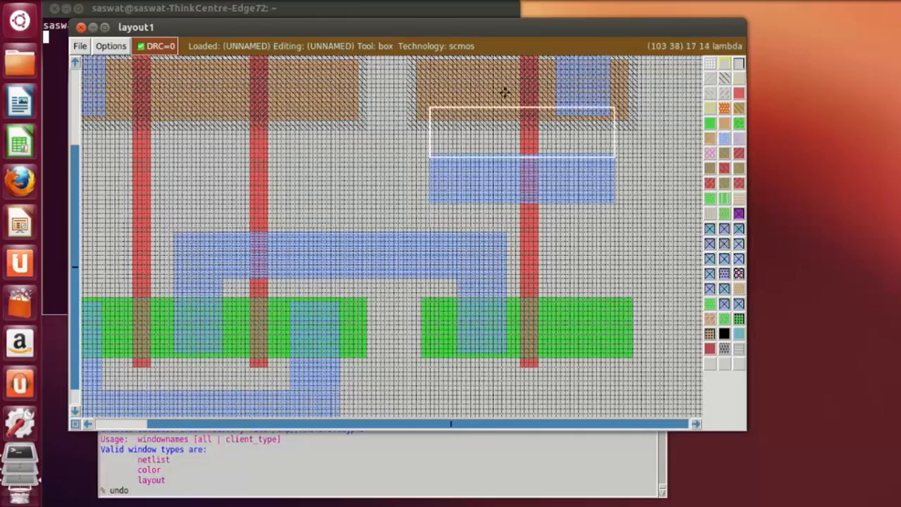
{"action": "right_click", "coordinate": [485, 83]}
{"action": "right_click", "coordinate": [469, 76]}
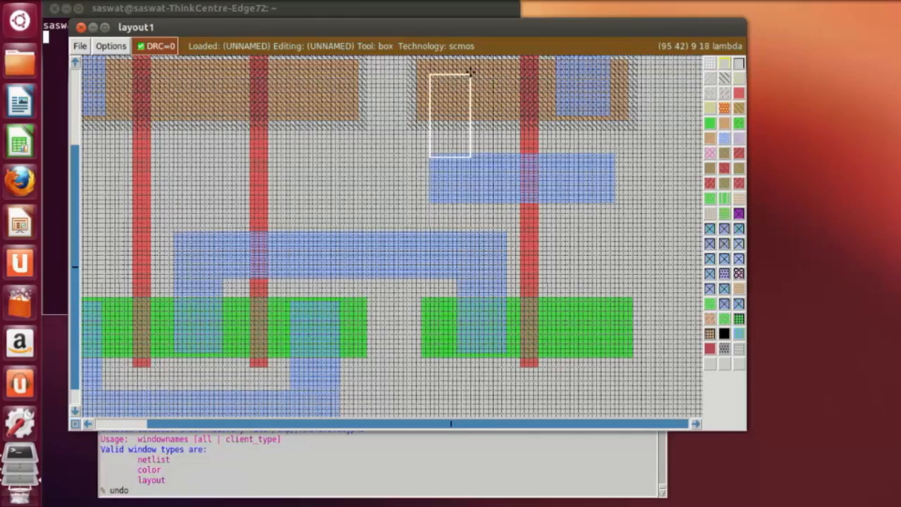
{"action": "right_click", "coordinate": [475, 74]}
{"action": "left_click", "coordinate": [460, 150]}
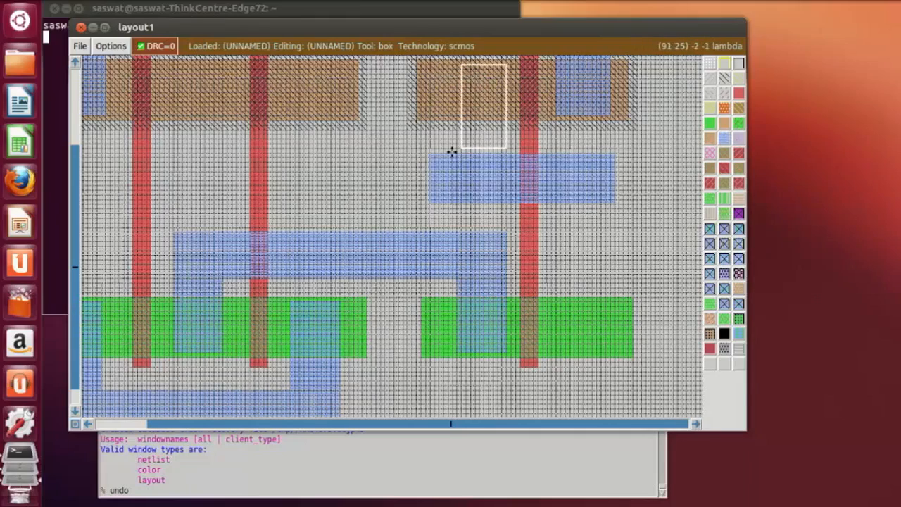
{"action": "left_click", "coordinate": [452, 153]}
{"action": "left_click", "coordinate": [448, 157]}
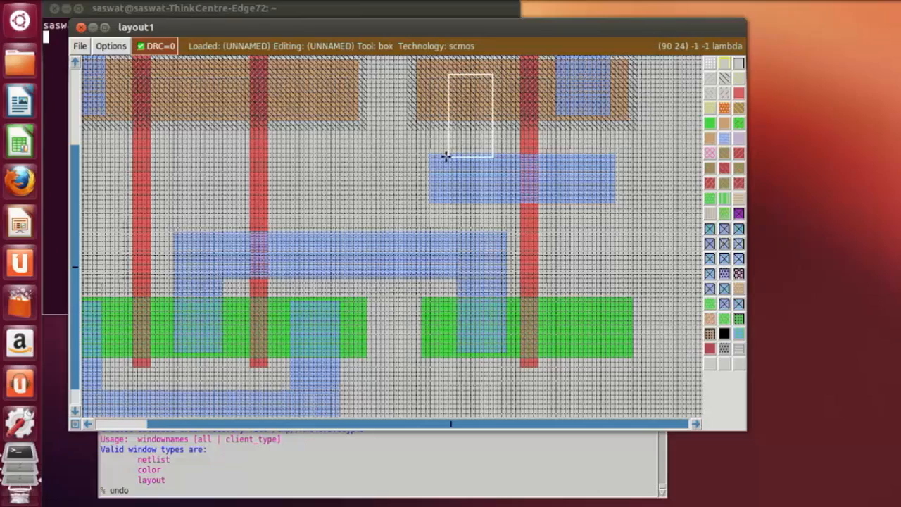
{"action": "right_click", "coordinate": [501, 73]}
{"action": "right_click", "coordinate": [502, 64]}
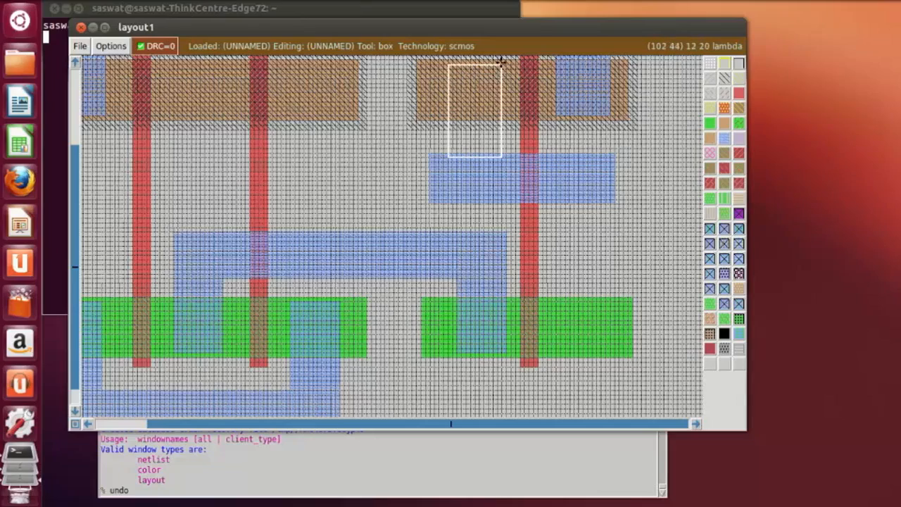
{"action": "middle_click", "coordinate": [724, 140]}
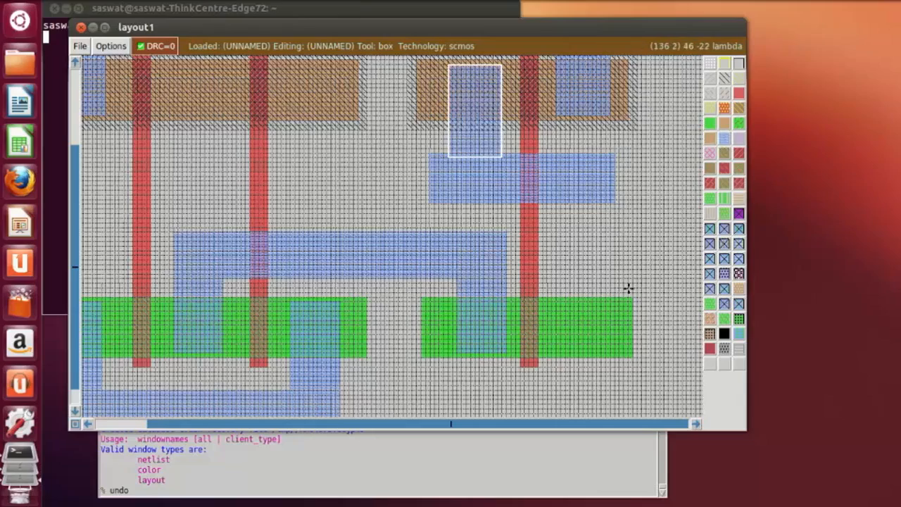
Paint a 12 by 32 lambda metal1 strip from the horizontal strip down over the right n-diffusion, 4 lambda right of the third polysilicon strip.
{"action": "left_click", "coordinate": [560, 292]}
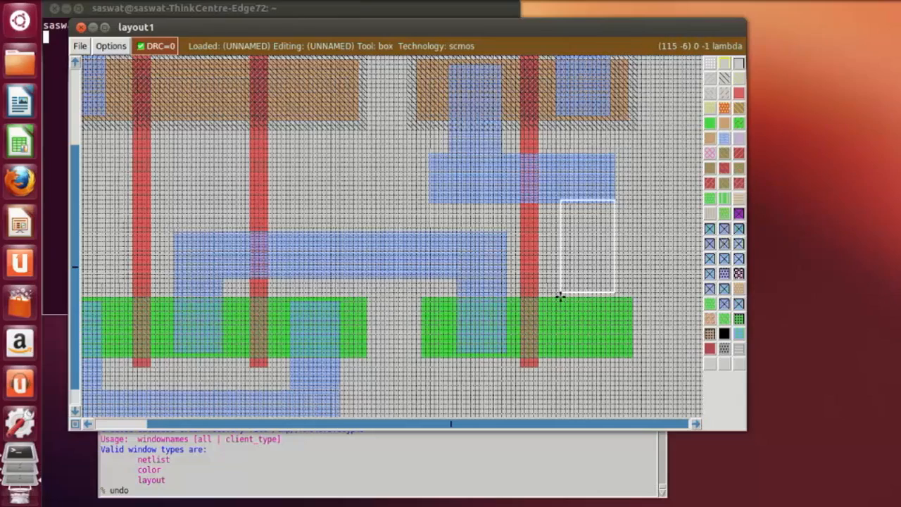
{"action": "left_click", "coordinate": [560, 296]}
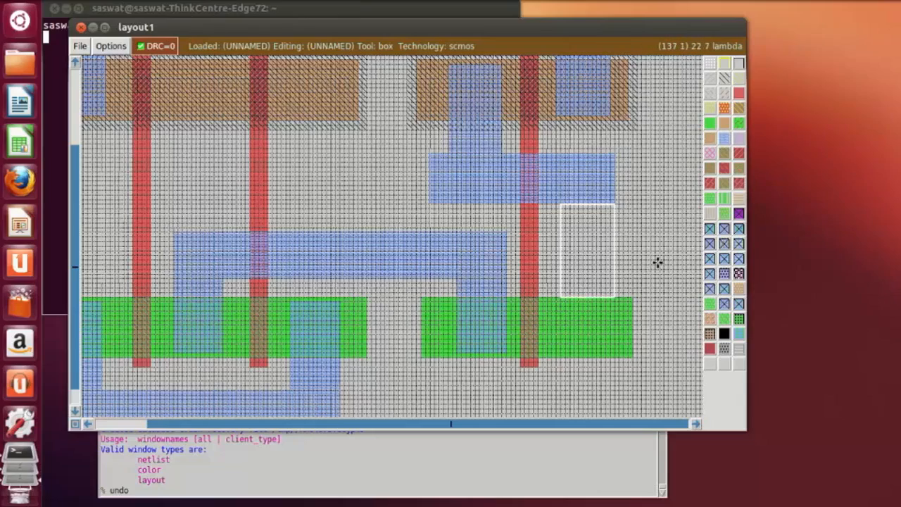
{"action": "left_click", "coordinate": [567, 349]}
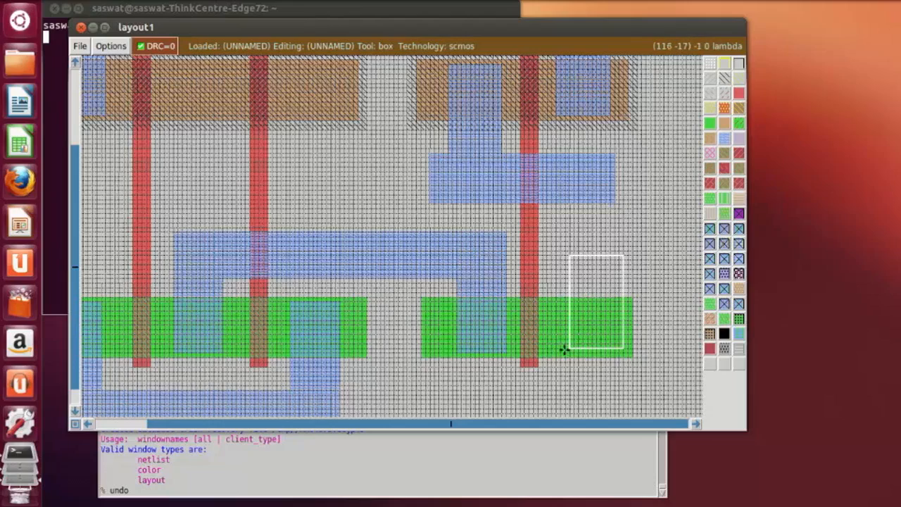
{"action": "left_click", "coordinate": [560, 349]}
{"action": "left_click", "coordinate": [560, 343]}
{"action": "left_click", "coordinate": [556, 352]}
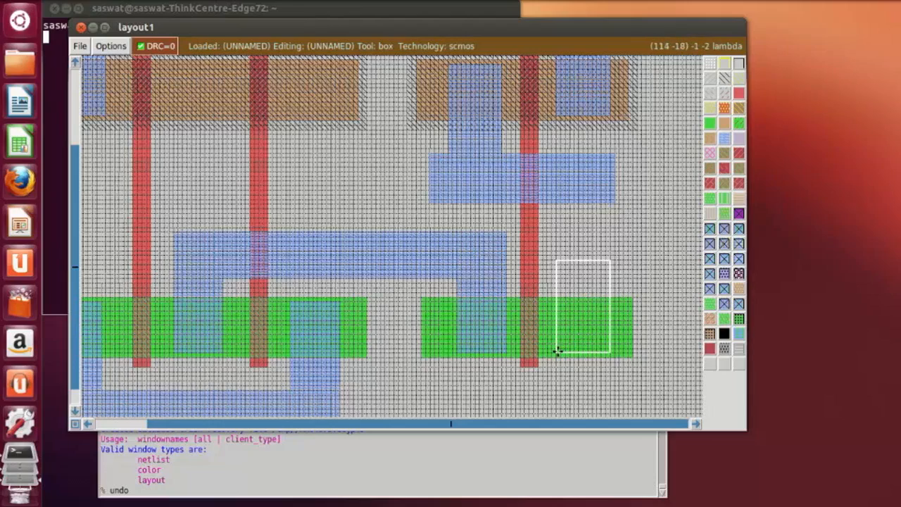
{"action": "right_click", "coordinate": [611, 205]}
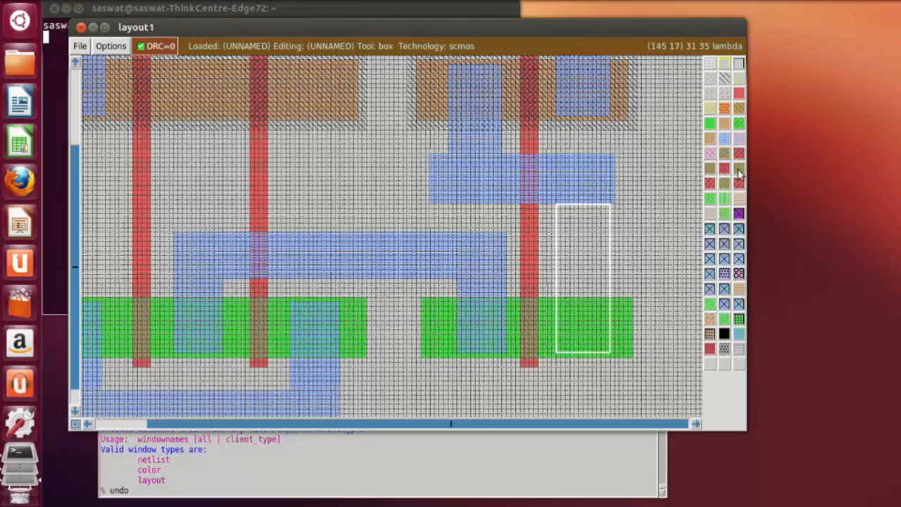
{"action": "middle_click", "coordinate": [723, 138]}
{"action": "left_click", "coordinate": [638, 227]}
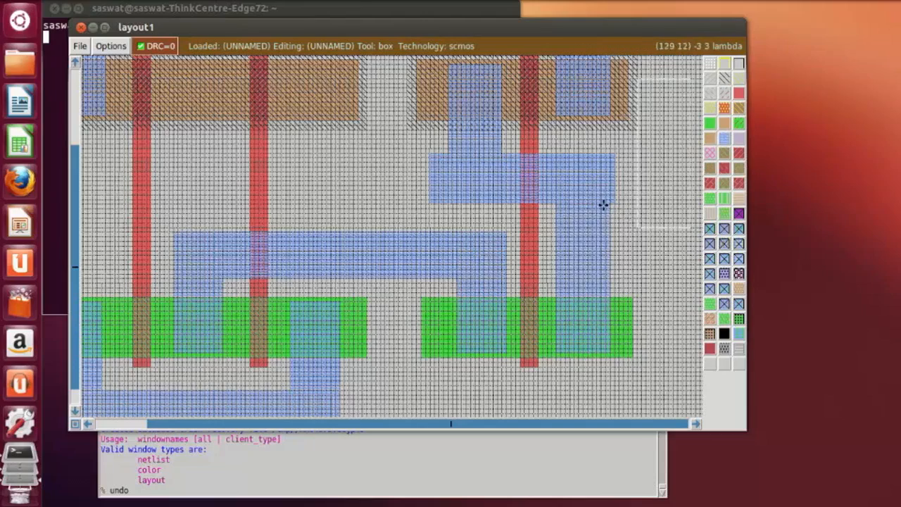
Erase the upper horizontal metal1 strip's overhanging ends, 4 lambda on the left and 1 lambda on the right, flush with the vertical strips.
{"action": "left_click", "coordinate": [421, 140]}
{"action": "right_click", "coordinate": [451, 218]}
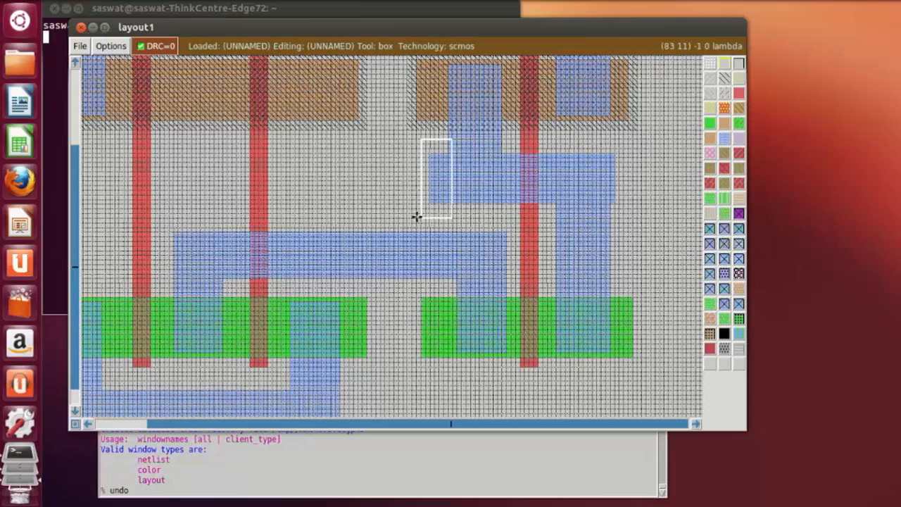
{"action": "left_click", "coordinate": [416, 216]}
{"action": "middle_click", "coordinate": [399, 198]}
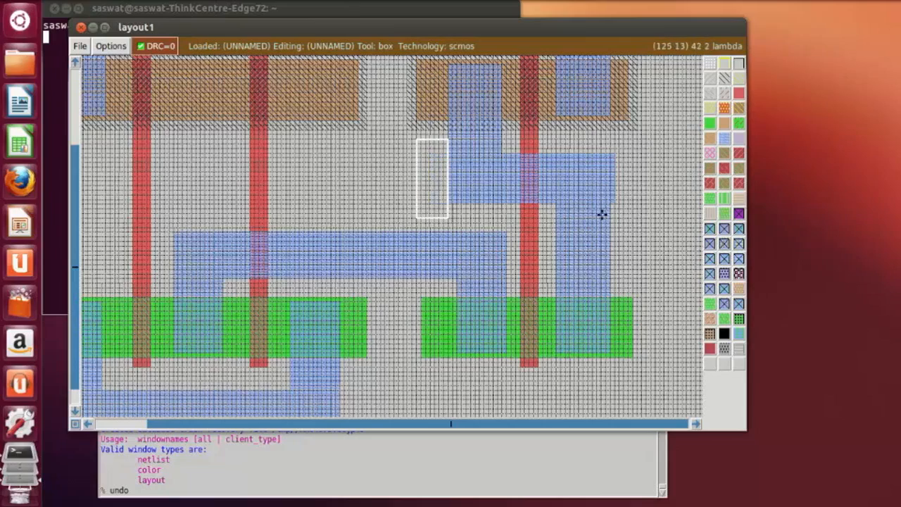
{"action": "left_click", "coordinate": [618, 231]}
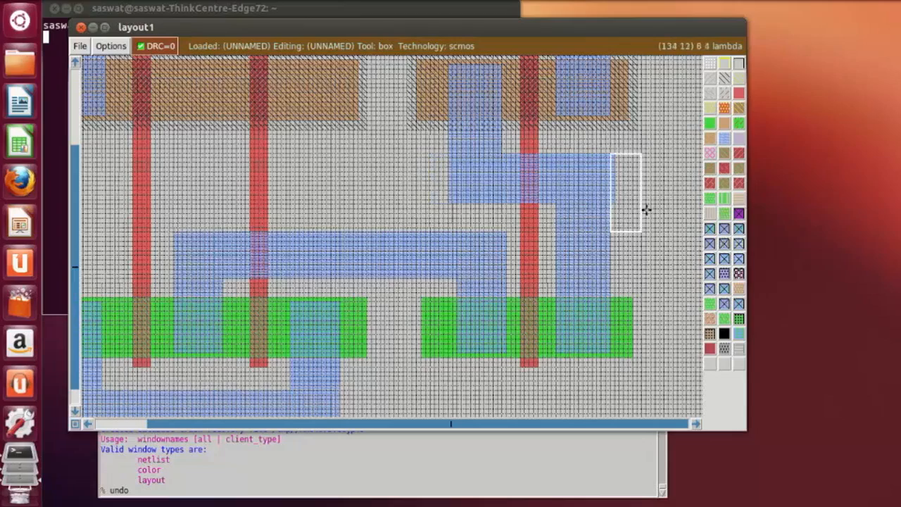
{"action": "left_click", "coordinate": [659, 248]}
Paint a 12 by 11 lambda p-diffusion contact where the supply metal1 overlaps the left end of the left p-diffusion.
{"action": "scroll", "coordinate": [658, 300], "scroll_direction": "down", "scroll_amount": 2}
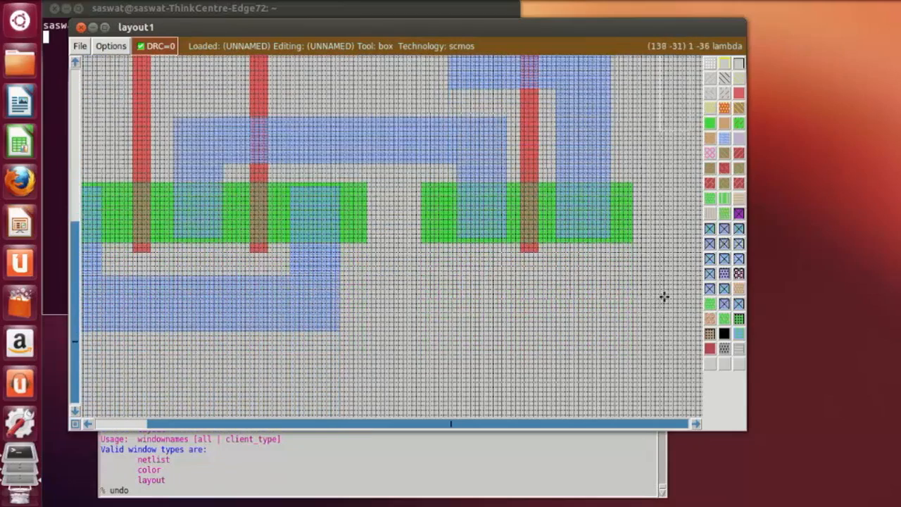
{"action": "scroll", "coordinate": [664, 298], "scroll_direction": "up", "scroll_amount": 4}
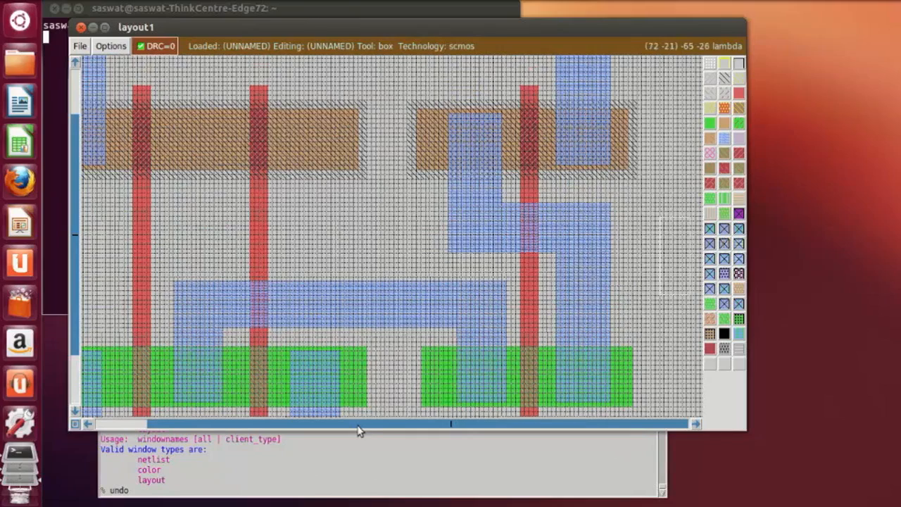
{"action": "scroll", "coordinate": [384, 360], "scroll_direction": "down", "scroll_amount": 2}
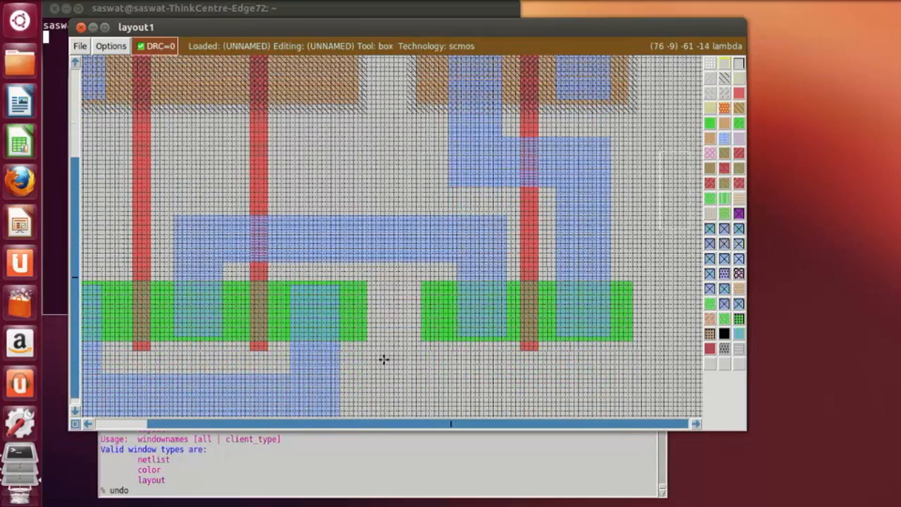
{"action": "scroll", "coordinate": [384, 360], "scroll_direction": "down", "scroll_amount": 2}
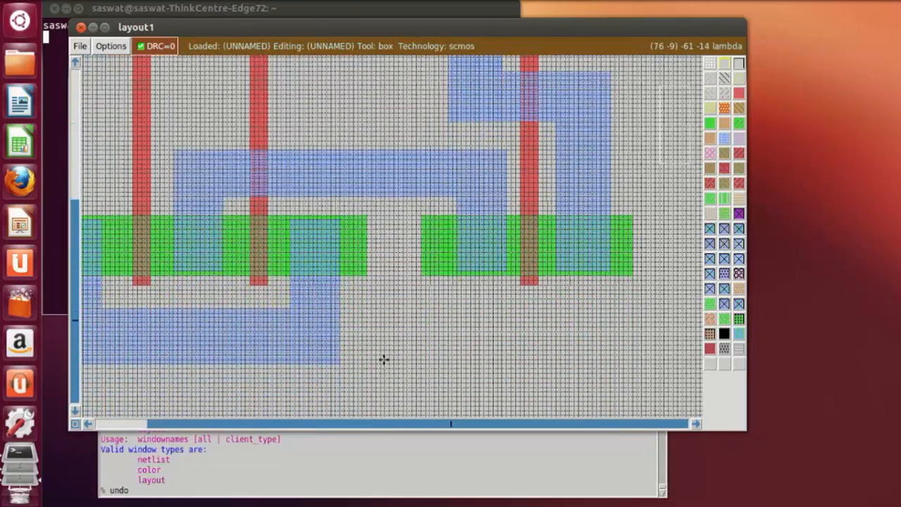
{"action": "left_click", "coordinate": [87, 423]}
{"action": "scroll", "coordinate": [346, 362], "scroll_direction": "up", "scroll_amount": 2}
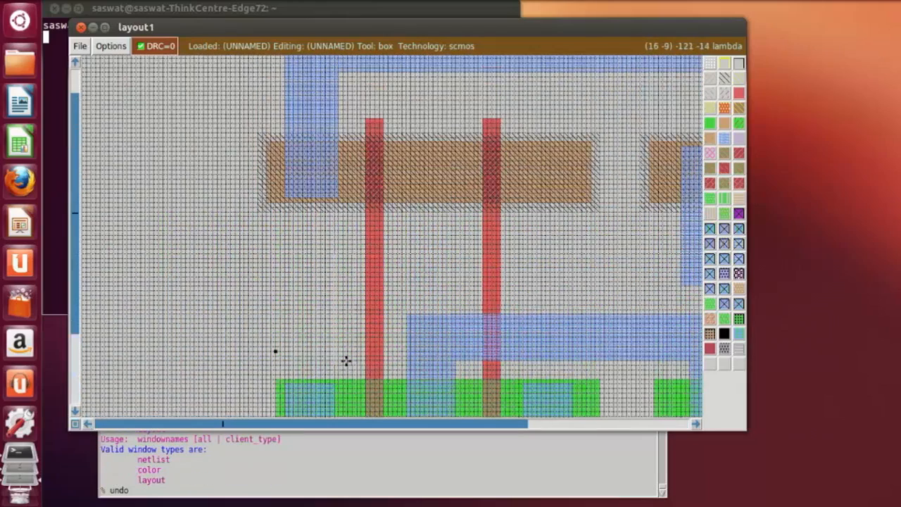
{"action": "scroll", "coordinate": [346, 361], "scroll_direction": "up", "scroll_amount": 1}
{"action": "left_click", "coordinate": [281, 213]}
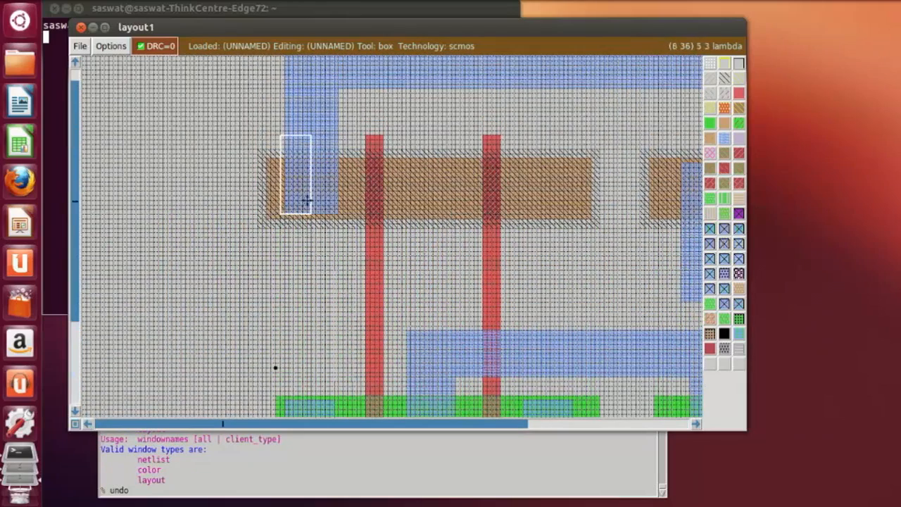
{"action": "left_click", "coordinate": [283, 213]}
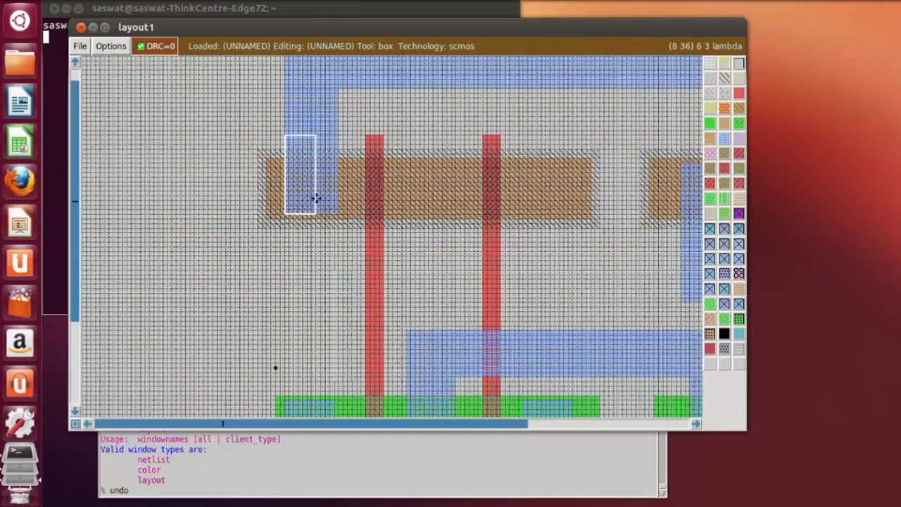
{"action": "right_click", "coordinate": [338, 169]}
{"action": "right_click", "coordinate": [338, 163]}
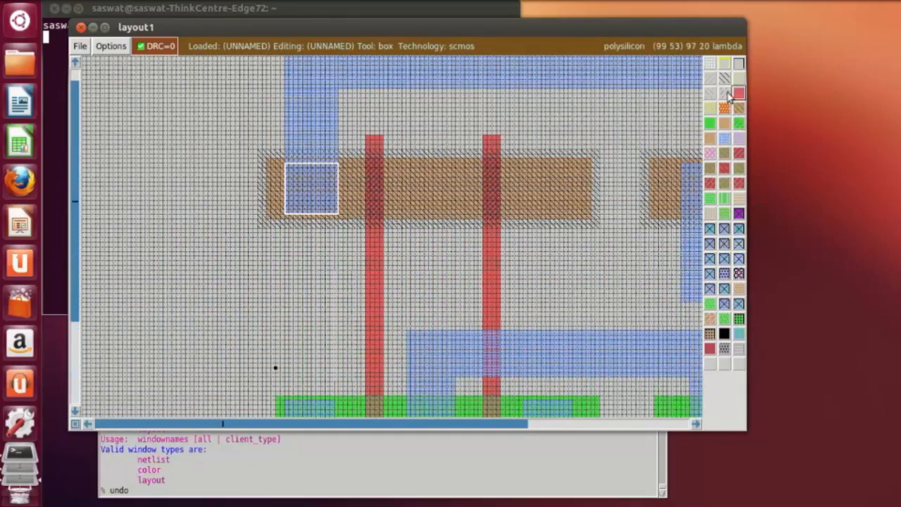
{"action": "left_click", "coordinate": [730, 229]}
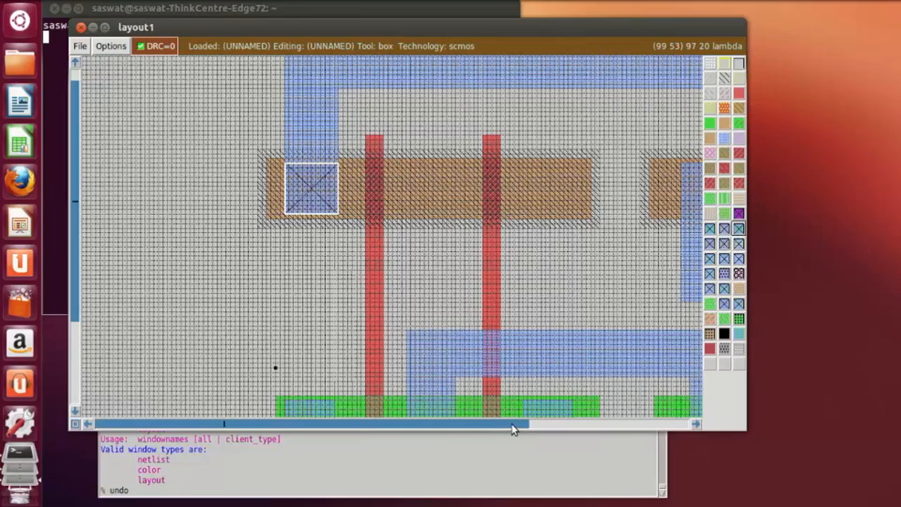
Paint a 12 by 28 lambda metal1 strip from the left p-diffusion downward, 4 lambda right of the second polysilicon strip.
{"action": "left_click_drag", "start_coordinate": [512, 429], "coordinate": [513, 429]}
{"action": "left_click_drag", "start_coordinate": [533, 425], "coordinate": [663, 430]}
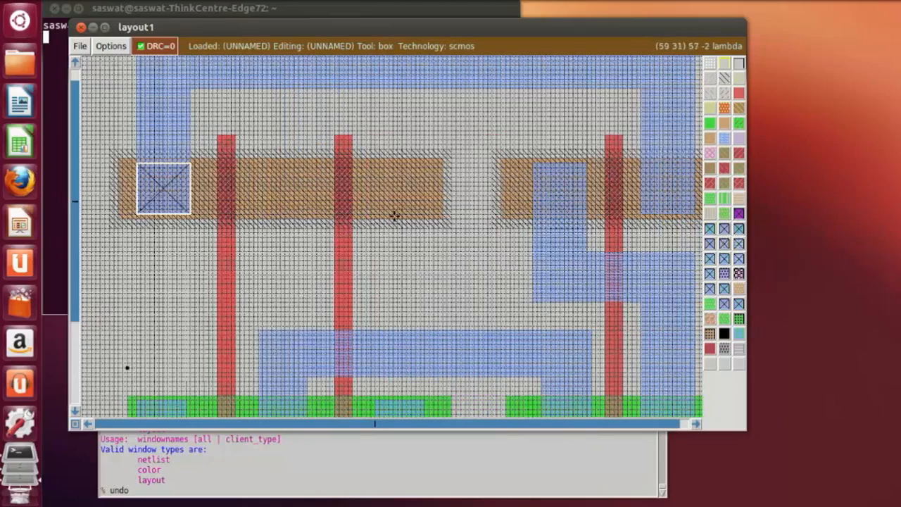
{"action": "left_click", "coordinate": [364, 177]}
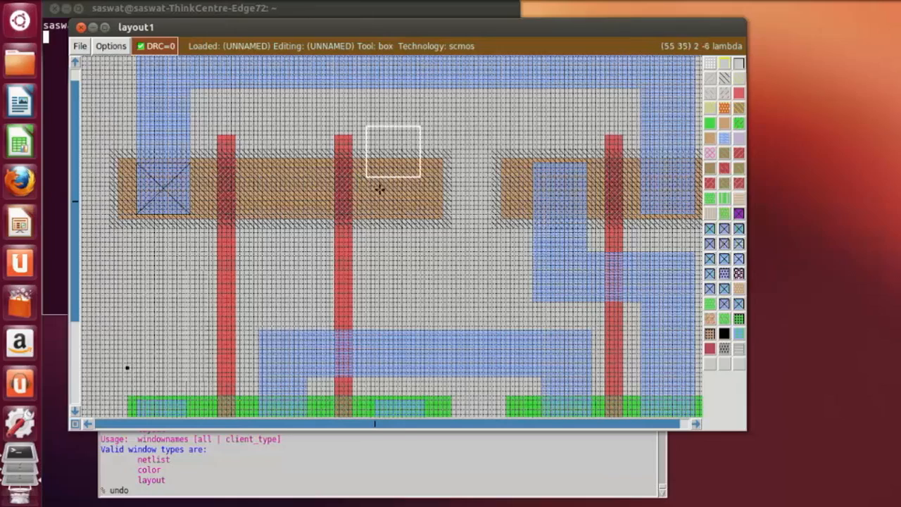
{"action": "left_click", "coordinate": [375, 170]}
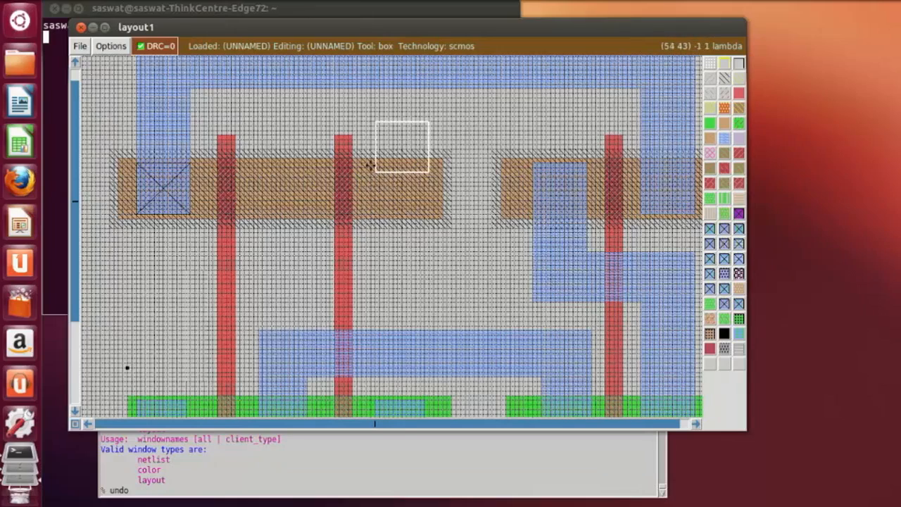
{"action": "left_click", "coordinate": [384, 301]}
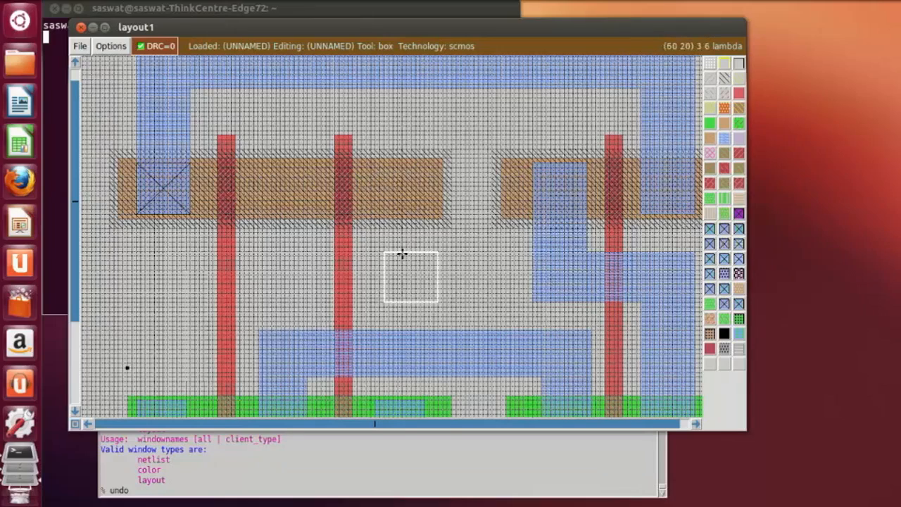
{"action": "left_click", "coordinate": [362, 306]}
{"action": "left_click", "coordinate": [378, 288]}
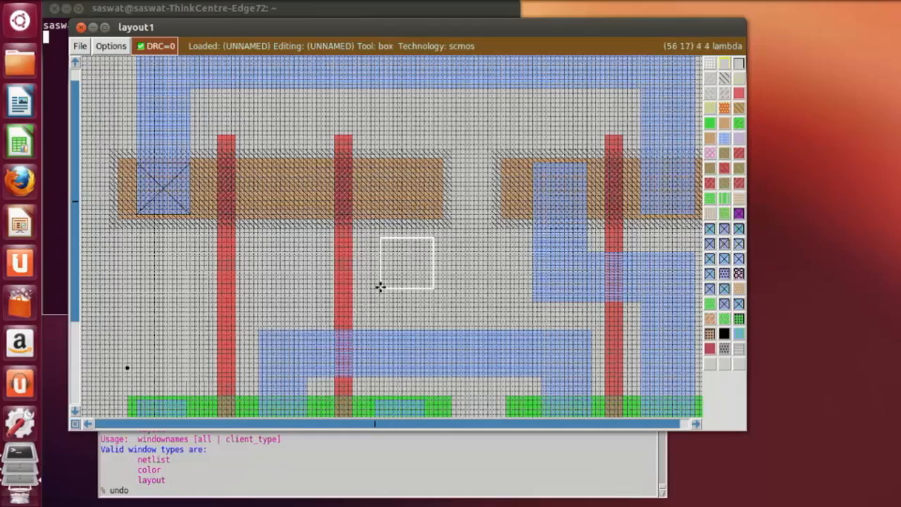
{"action": "left_click", "coordinate": [371, 292]}
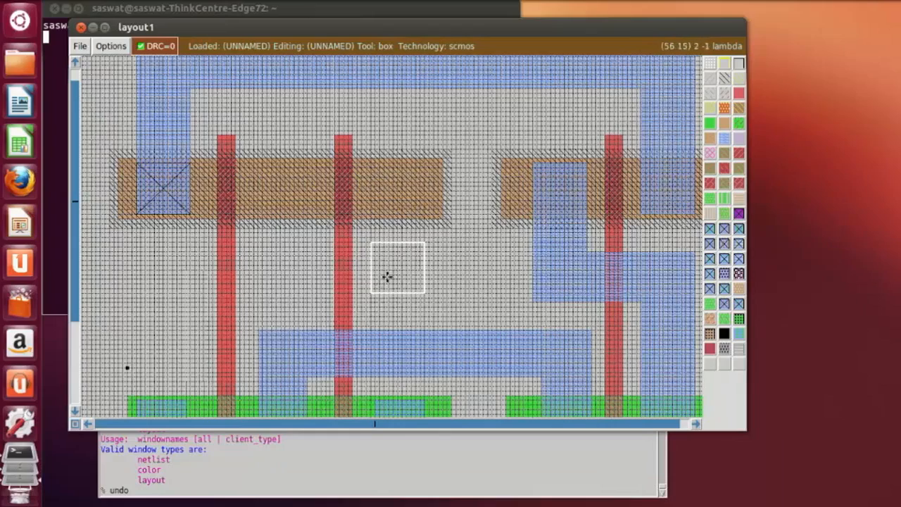
{"action": "right_click", "coordinate": [418, 200]}
{"action": "right_click", "coordinate": [423, 168]}
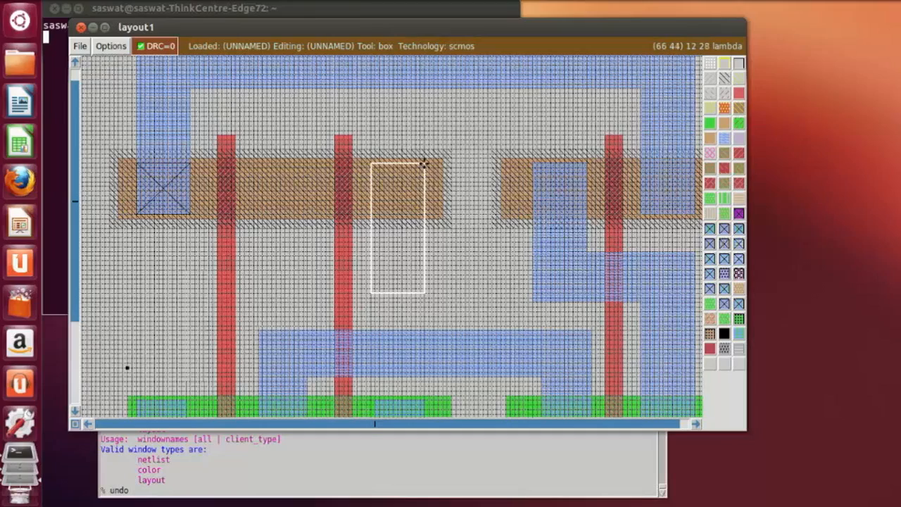
{"action": "middle_click", "coordinate": [549, 267]}
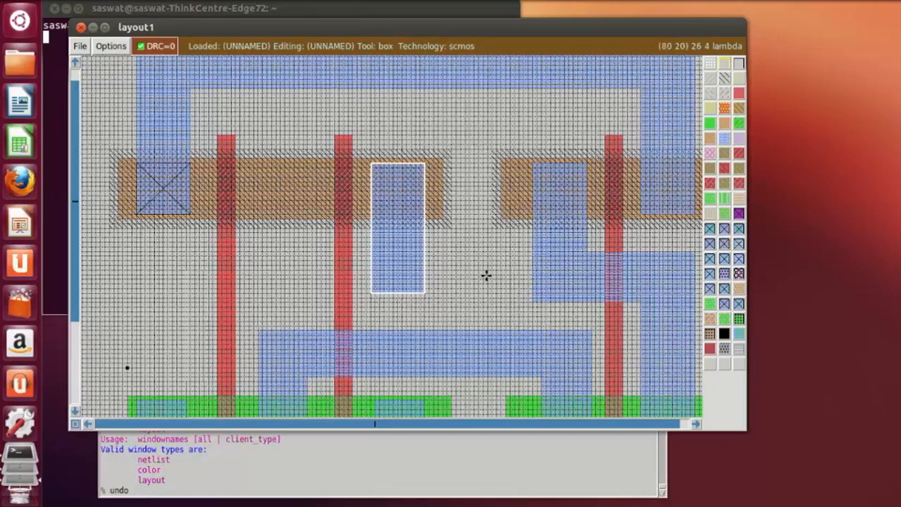
Paint a 37 by 10 lambda horizontal metal1 strip joining the new vertical strip's lower end to the output metal1 of the right p-diffusion.
{"action": "left_click", "coordinate": [528, 299]}
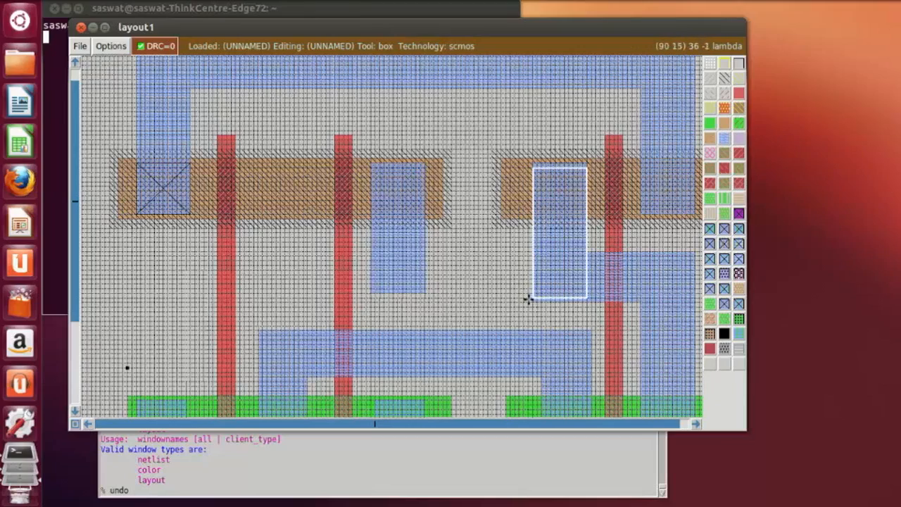
{"action": "left_click", "coordinate": [533, 301]}
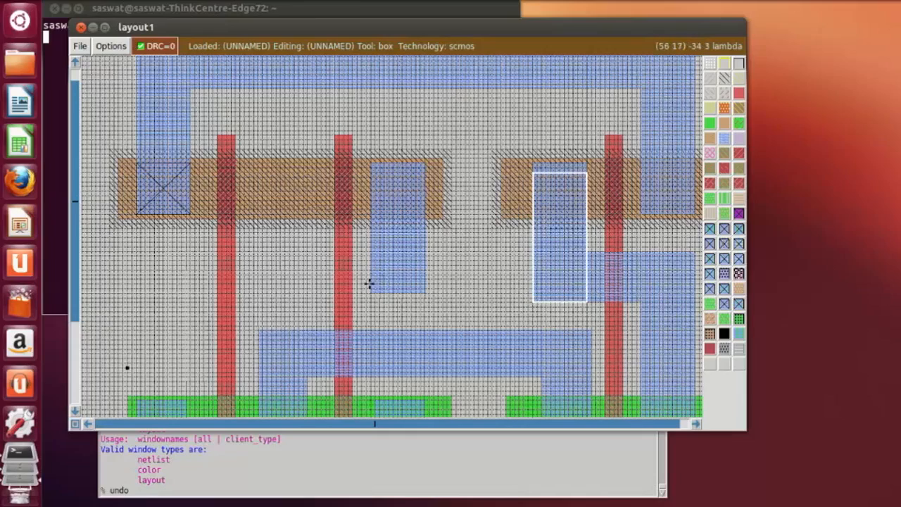
{"action": "right_click", "coordinate": [368, 261]}
{"action": "right_click", "coordinate": [375, 253]}
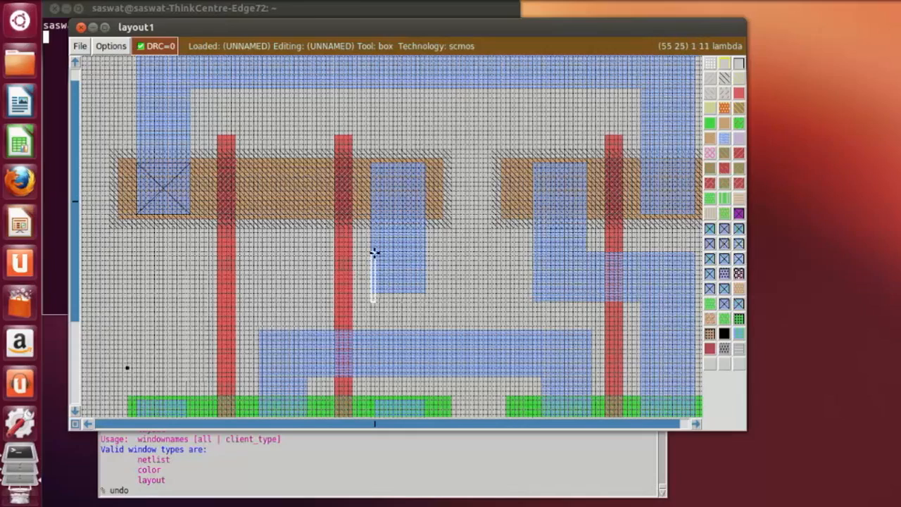
{"action": "right_click_drag", "start_coordinate": [410, 249], "coordinate": [535, 255]}
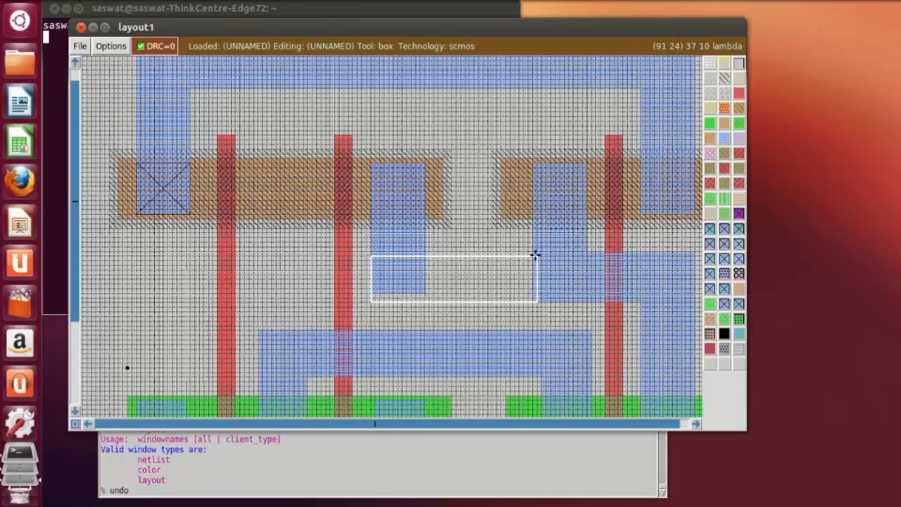
{"action": "middle_click", "coordinate": [556, 248]}
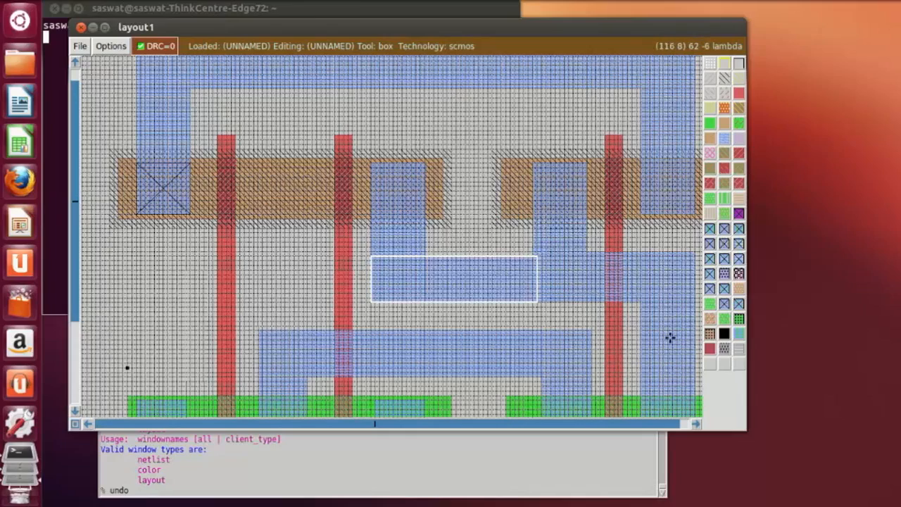
Paint a 12 by 11 lambda p-diffusion contact over the metal1 overlap at the right end of the left p-diffusion.
{"action": "left_click", "coordinate": [586, 316]}
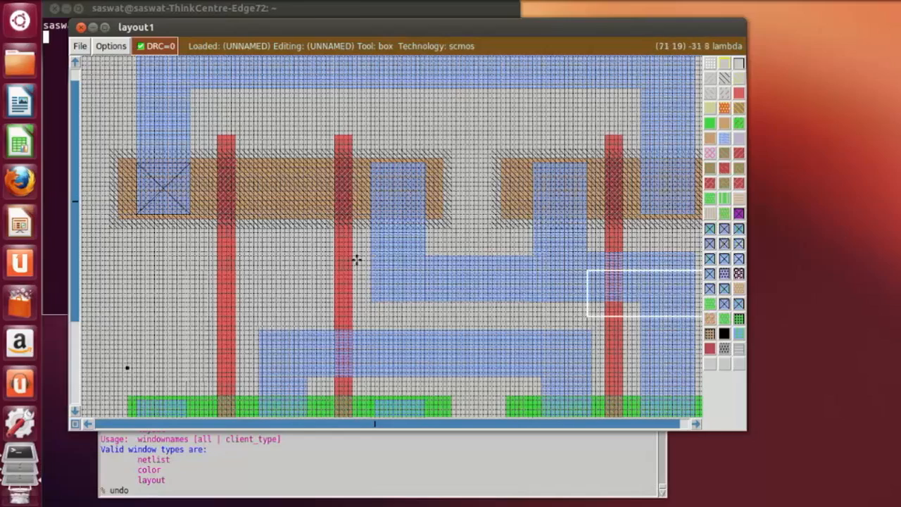
{"action": "left_click", "coordinate": [371, 214]}
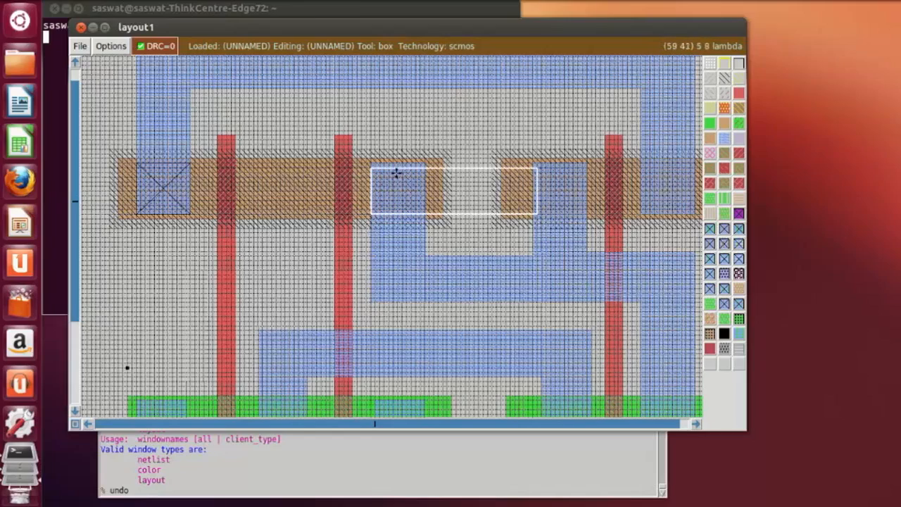
{"action": "right_click", "coordinate": [426, 163]}
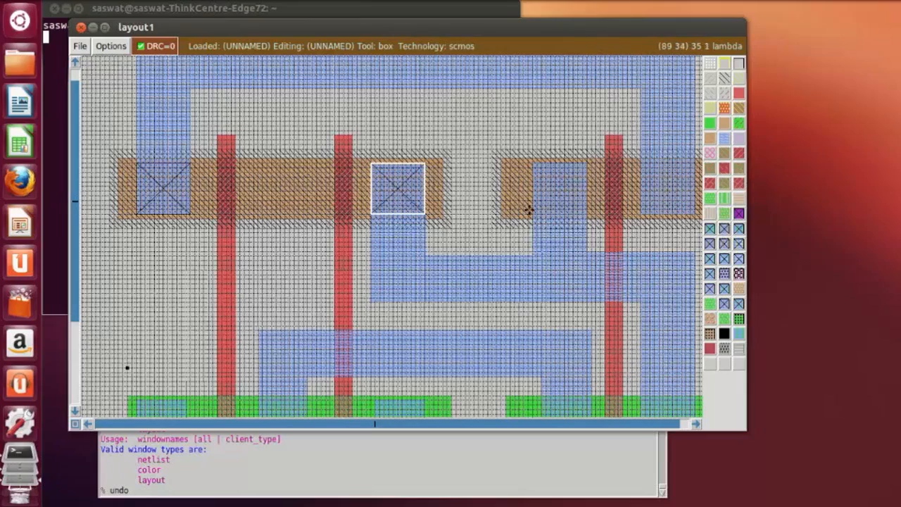
Paint a 12 by 11 lambda p-diffusion contact on the right p-diffusion where the output metal1 overlaps it, left of the third polysilicon strip.
{"action": "left_click", "coordinate": [529, 208]}
{"action": "left_click", "coordinate": [525, 204]}
{"action": "left_click", "coordinate": [533, 208]}
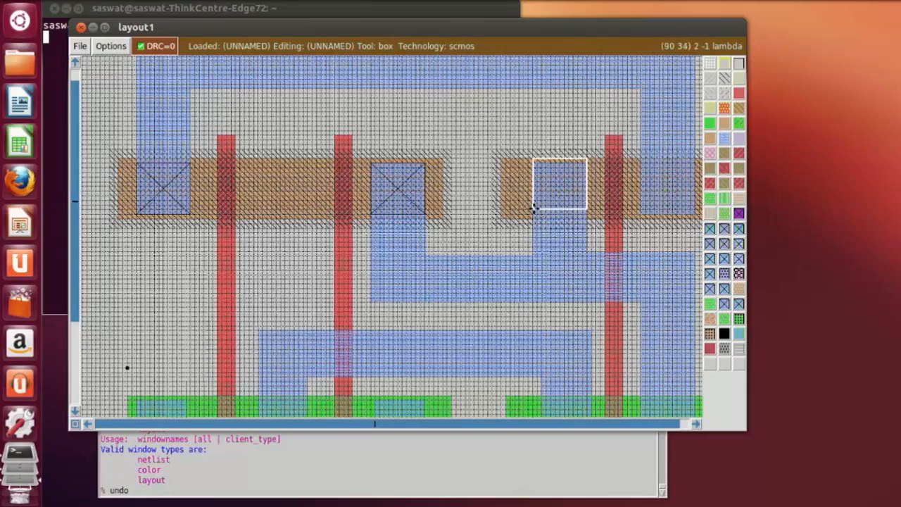
{"action": "left_click", "coordinate": [534, 217]}
{"action": "left_click", "coordinate": [532, 209]}
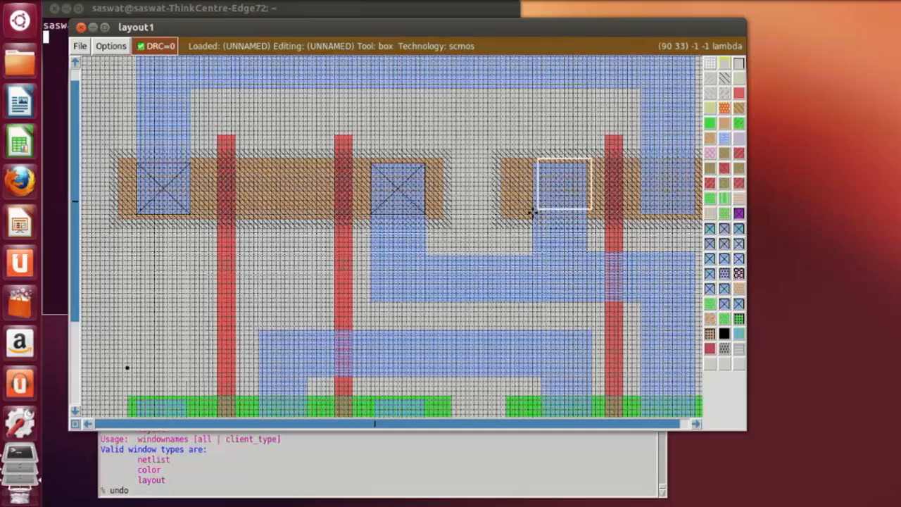
{"action": "left_click", "coordinate": [531, 212]}
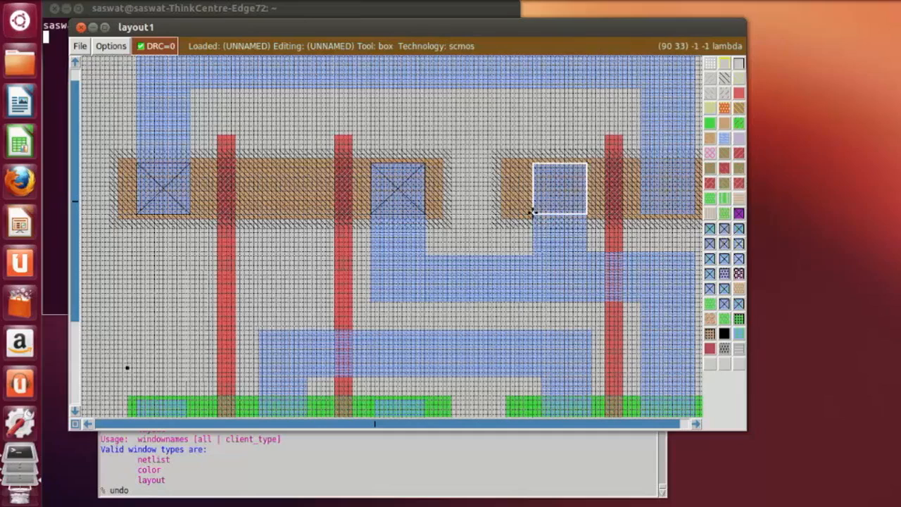
{"action": "left_click", "coordinate": [711, 228]}
Paint a 12 by 11 lambda p-diffusion contact where the supply metal1 overlaps the right end of the right p-diffusion.
{"action": "left_click_drag", "start_coordinate": [486, 423], "coordinate": [552, 424]}
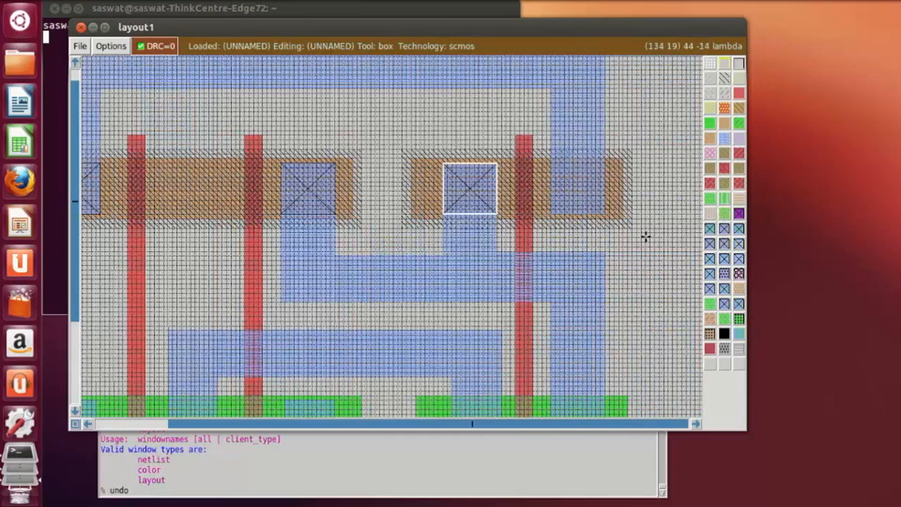
{"action": "left_click", "coordinate": [556, 208]}
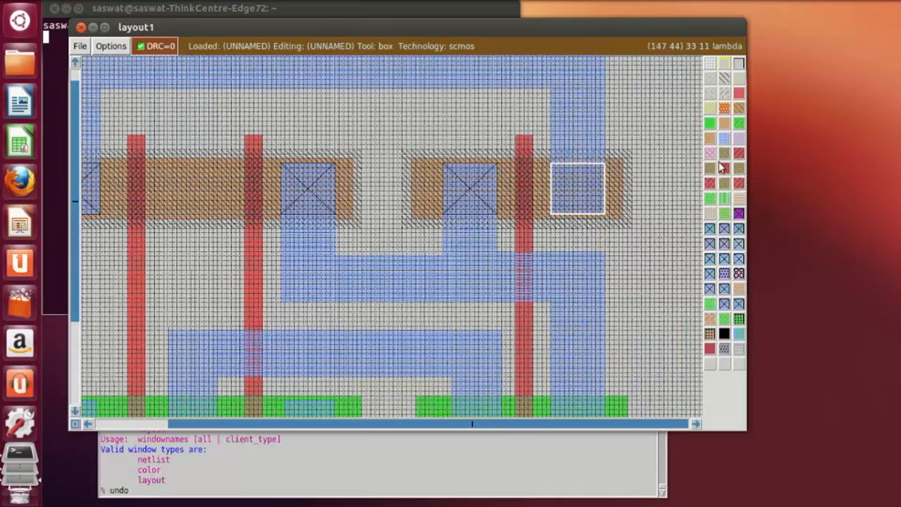
{"action": "left_click", "coordinate": [722, 228]}
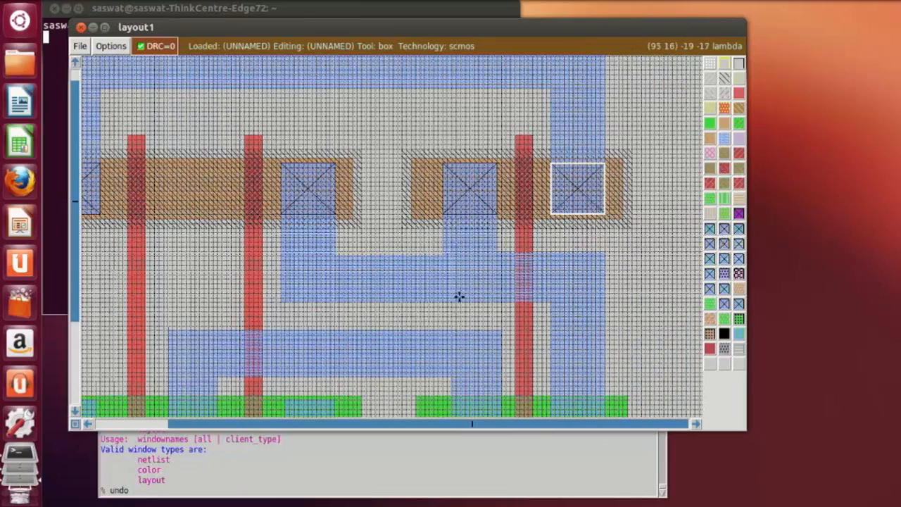
Paint an 11 by 11 lambda n-diffusion contact over the metal1 overlap at the left end of the left n-diffusion.
{"action": "left_click", "coordinate": [402, 329]}
{"action": "scroll", "coordinate": [398, 338], "scroll_direction": "down", "scroll_amount": 3}
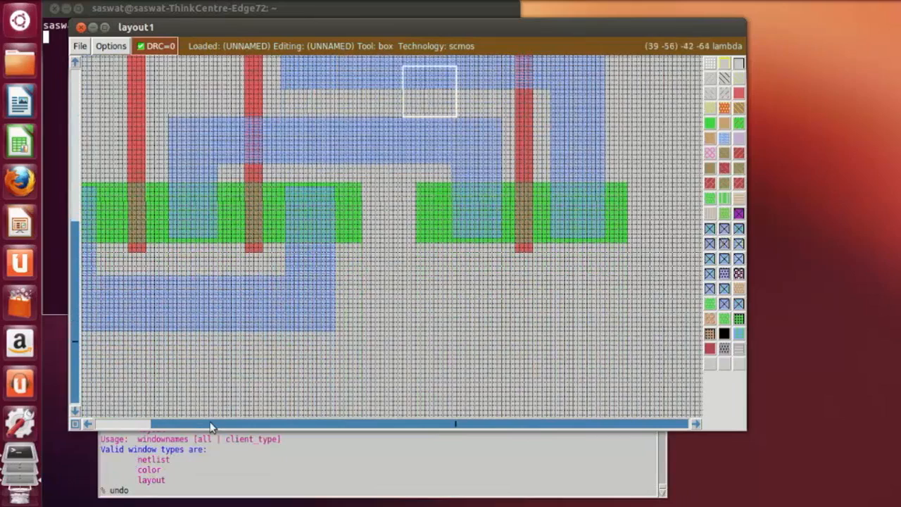
{"action": "left_click", "coordinate": [116, 424]}
{"action": "left_click", "coordinate": [135, 234]}
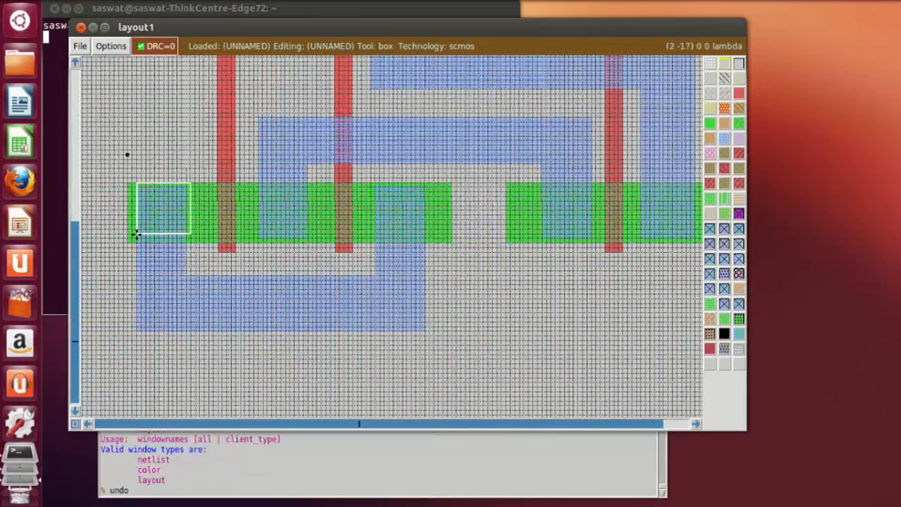
{"action": "right_click", "coordinate": [183, 185]}
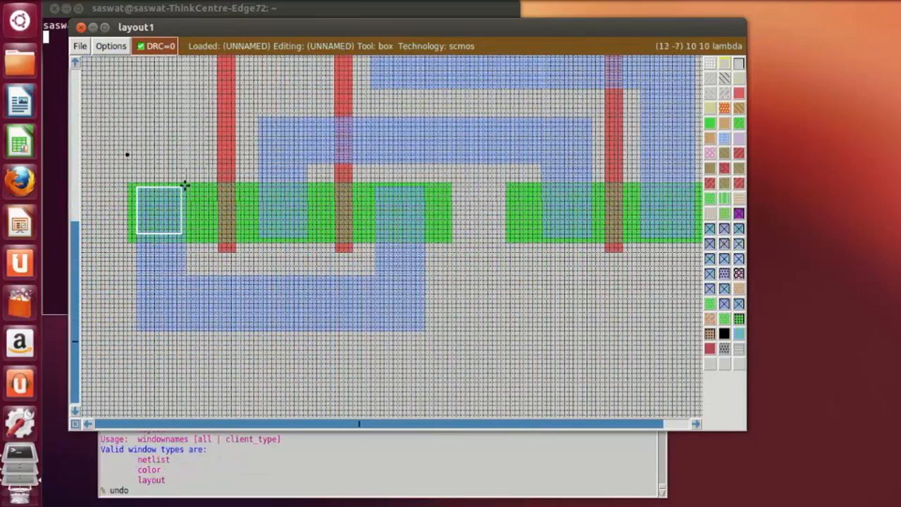
{"action": "right_click", "coordinate": [187, 190]}
{"action": "left_click", "coordinate": [141, 228]}
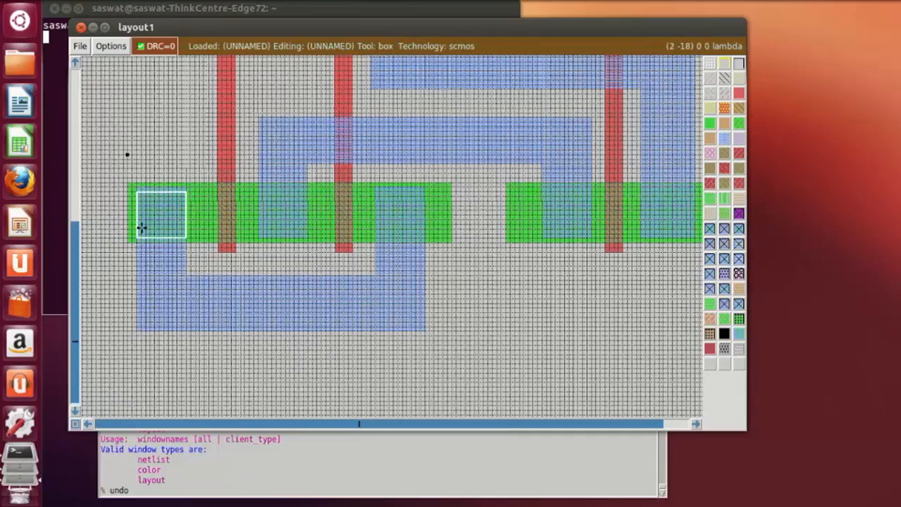
{"action": "right_click", "coordinate": [185, 188]}
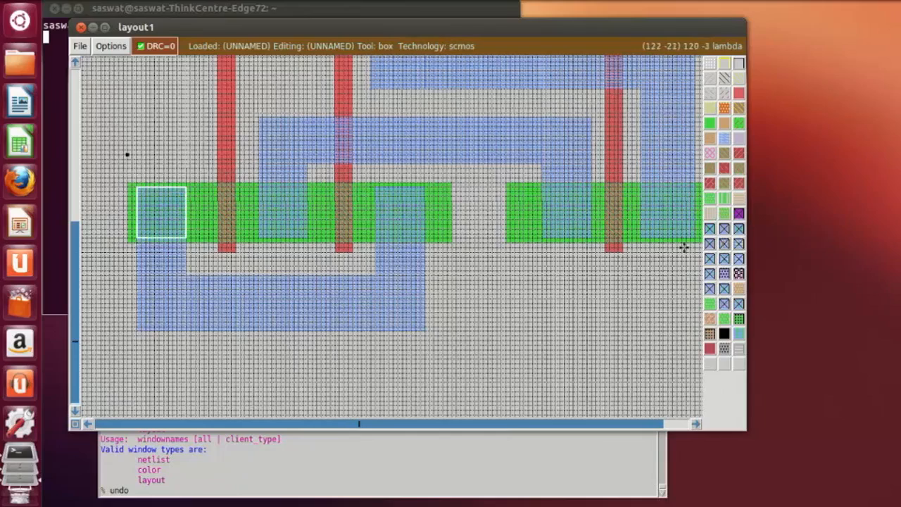
{"action": "left_click", "coordinate": [710, 228]}
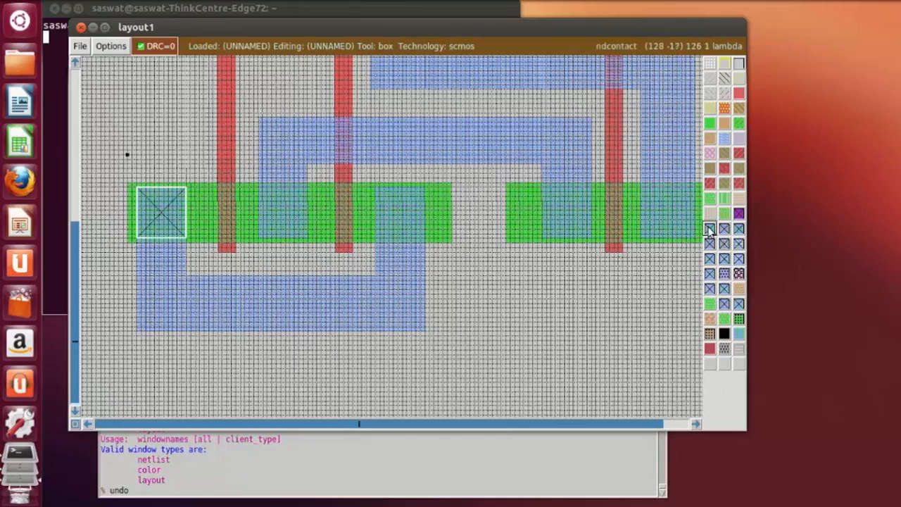
Paint 11 by 11 lambda n-diffusion contacts on the left n-diffusion's middle and right metal1 overlaps and the right n-diffusion's left overlap.
{"action": "left_click", "coordinate": [258, 237]}
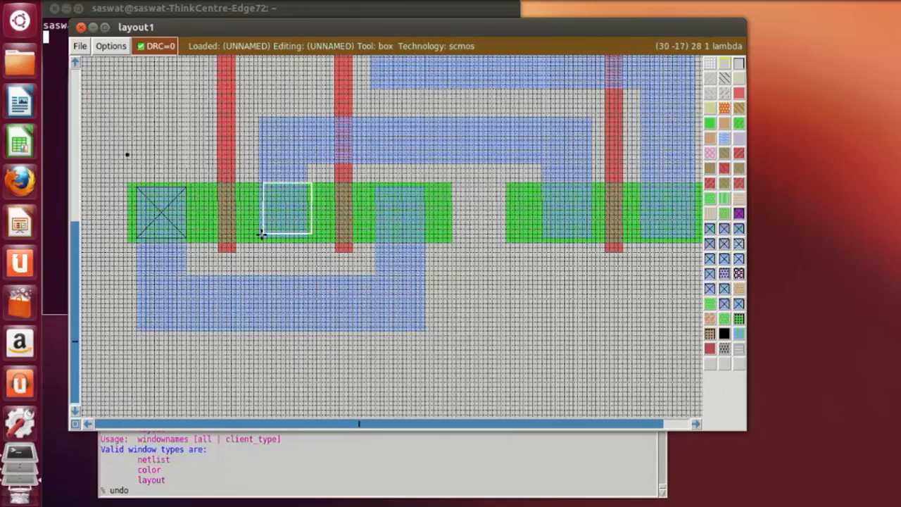
{"action": "left_click", "coordinate": [709, 229]}
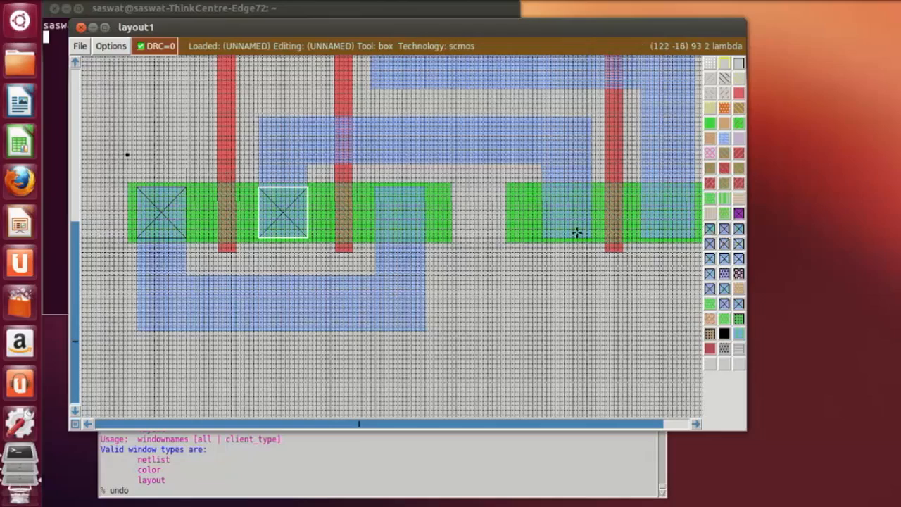
{"action": "left_click", "coordinate": [377, 234]}
{"action": "left_click", "coordinate": [376, 237]}
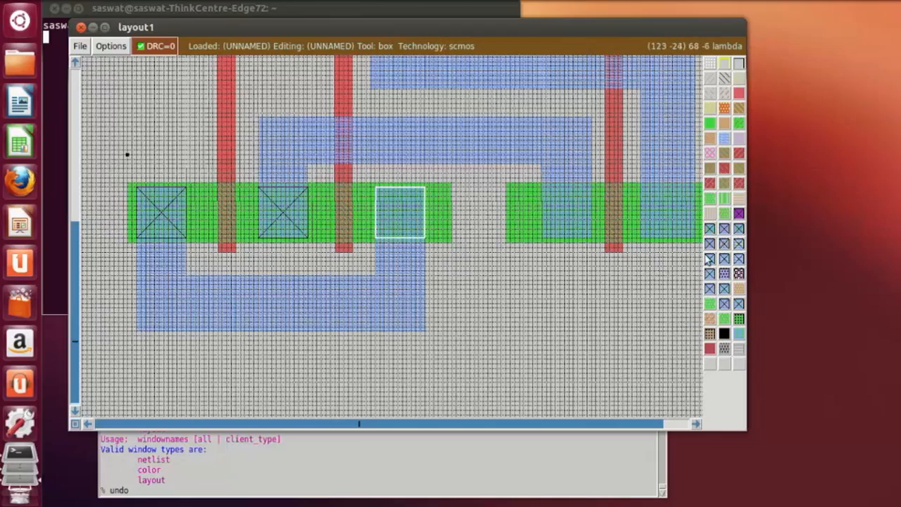
{"action": "left_click", "coordinate": [710, 231]}
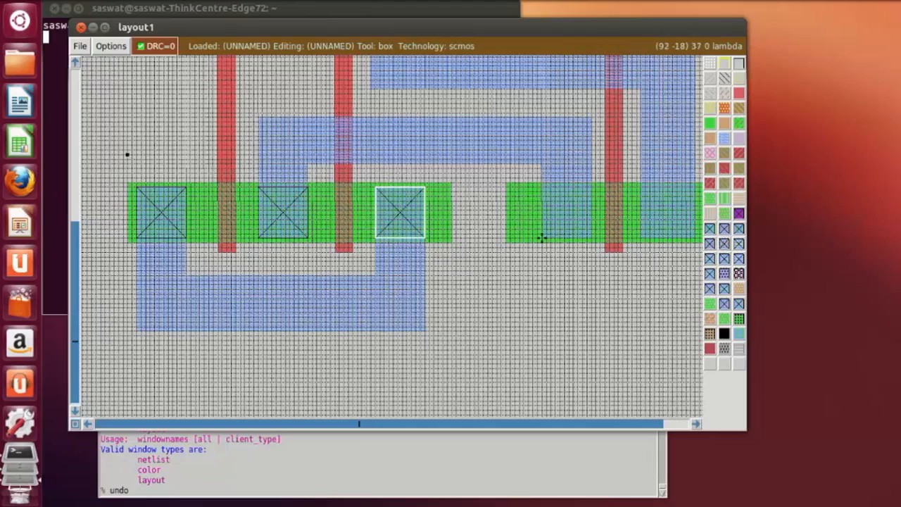
{"action": "left_click", "coordinate": [542, 237]}
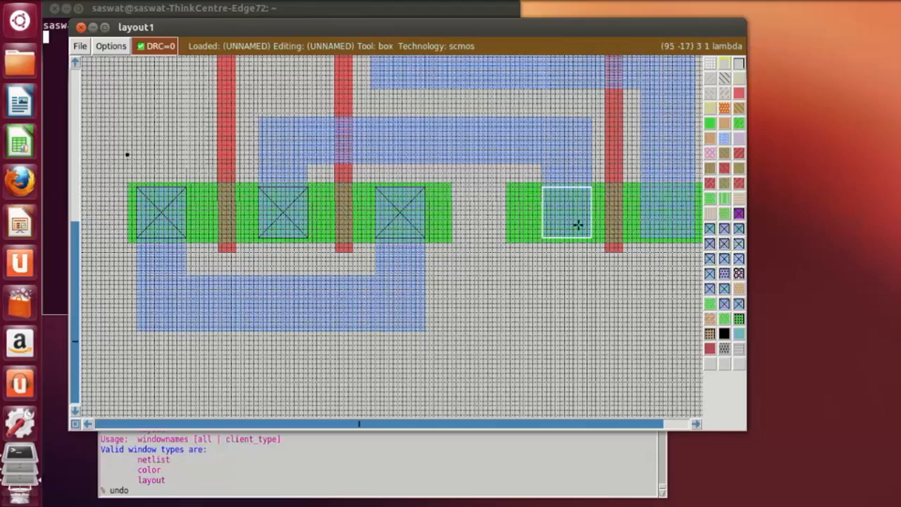
{"action": "left_click", "coordinate": [709, 230]}
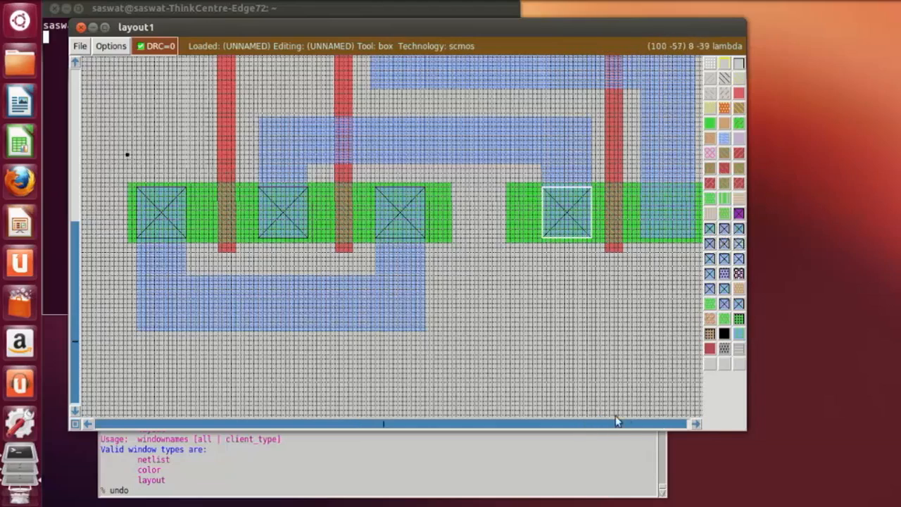
Paint a 12 by 11 lambda n-diffusion contact where the output metal1 overlaps the right end of the right n-diffusion.
{"action": "left_click", "coordinate": [616, 420]}
{"action": "left_click", "coordinate": [582, 236]}
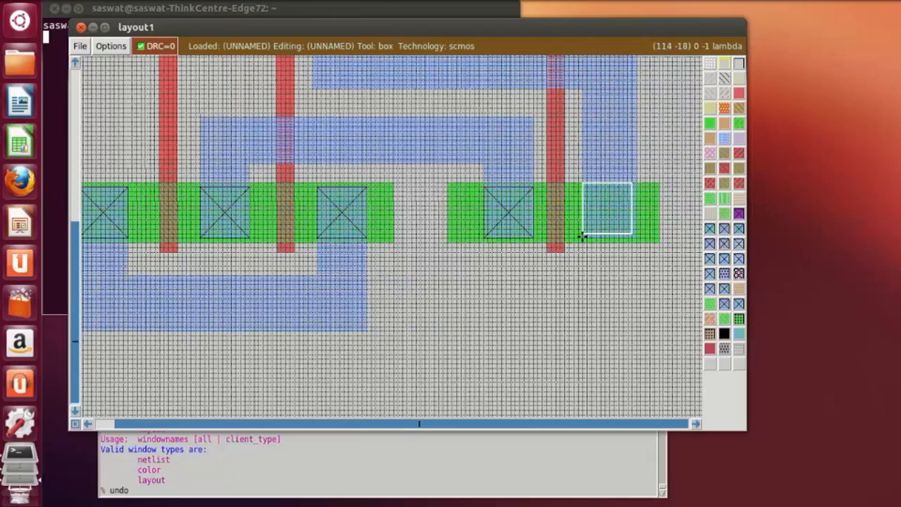
{"action": "left_click", "coordinate": [578, 238]}
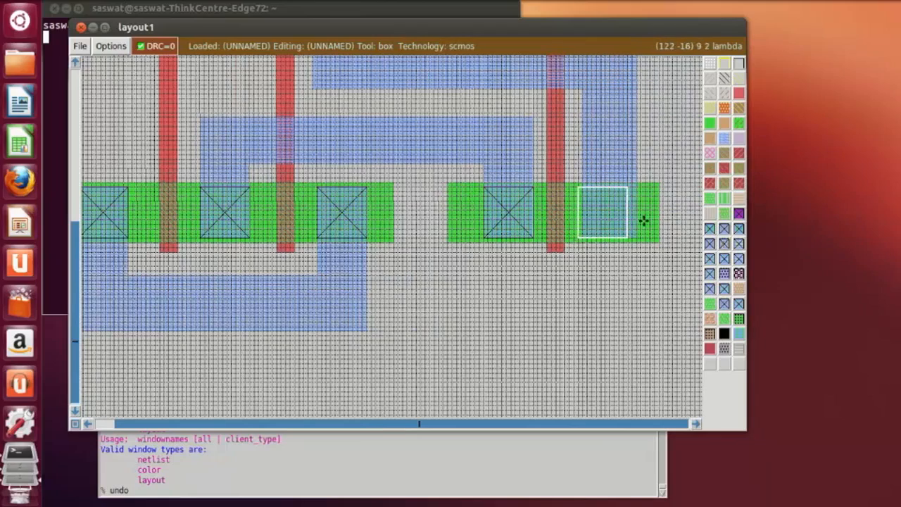
{"action": "left_click", "coordinate": [587, 237]}
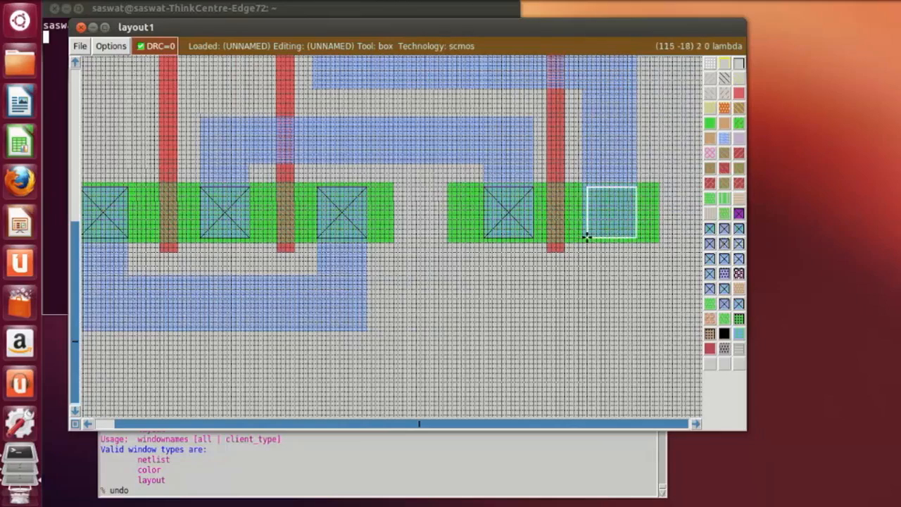
{"action": "left_click", "coordinate": [582, 237]}
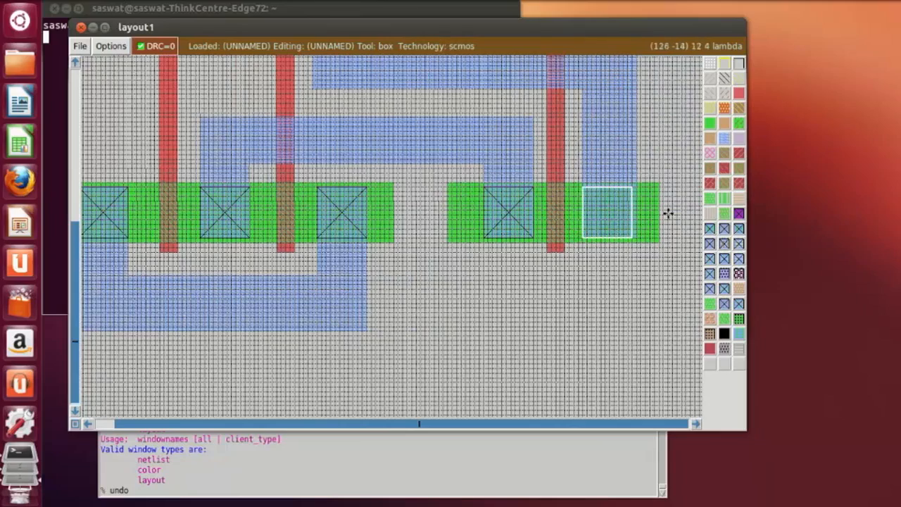
{"action": "right_click", "coordinate": [637, 188]}
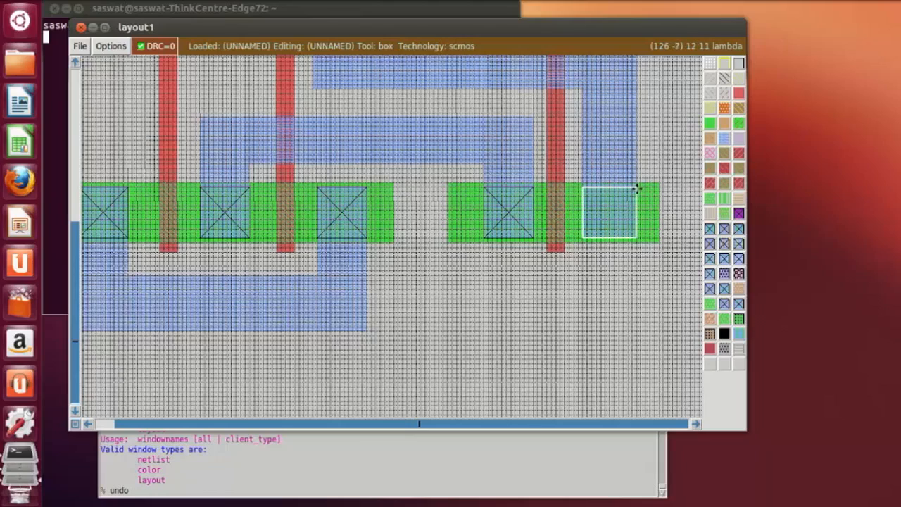
{"action": "middle_click", "coordinate": [707, 228]}
Clear the leftover undo text at the Magic console prompt and save the layout as oai2.
{"action": "left_click", "coordinate": [459, 336]}
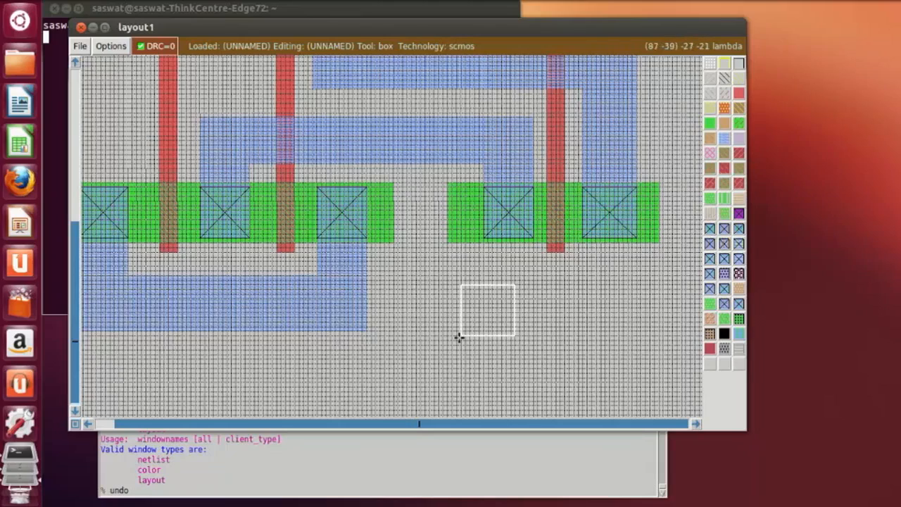
{"action": "scroll", "coordinate": [459, 391], "scroll_direction": "up", "scroll_amount": 3}
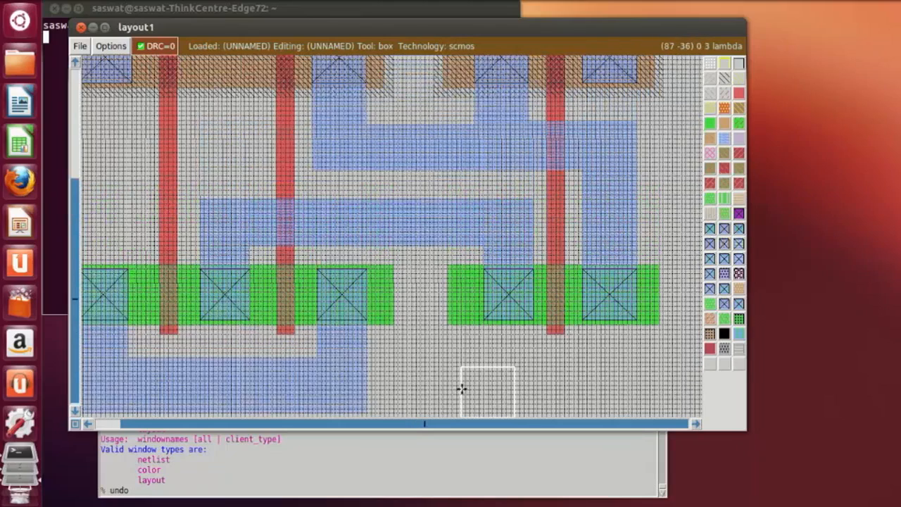
{"action": "left_click", "coordinate": [231, 486]}
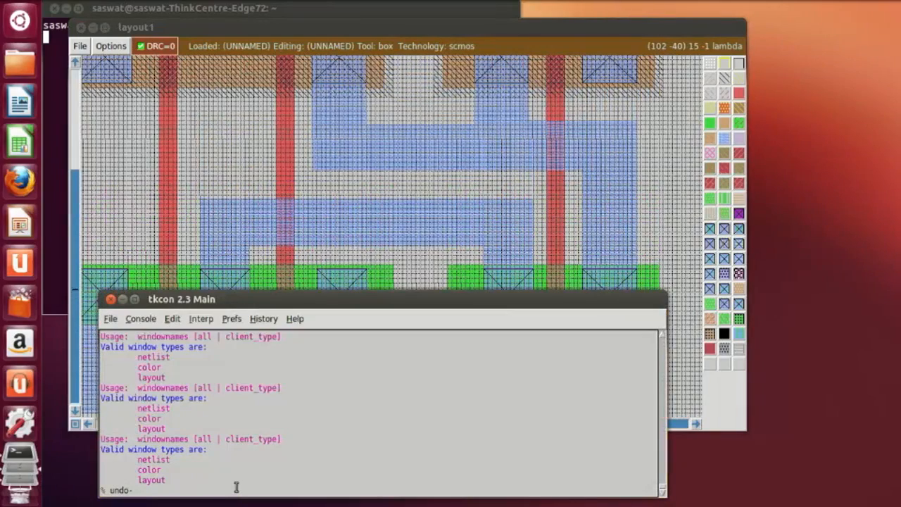
{"action": "key", "text": "BackSpace"}
{"action": "key", "text": "BackSpace"}
{"action": "key", "text": "BackSpace"}
{"action": "key", "text": "BackSpace"}
{"action": "key", "text": "BackSpace"}
{"action": "type", "text": "save oai2"}
{"action": "key", "text": "Return"}
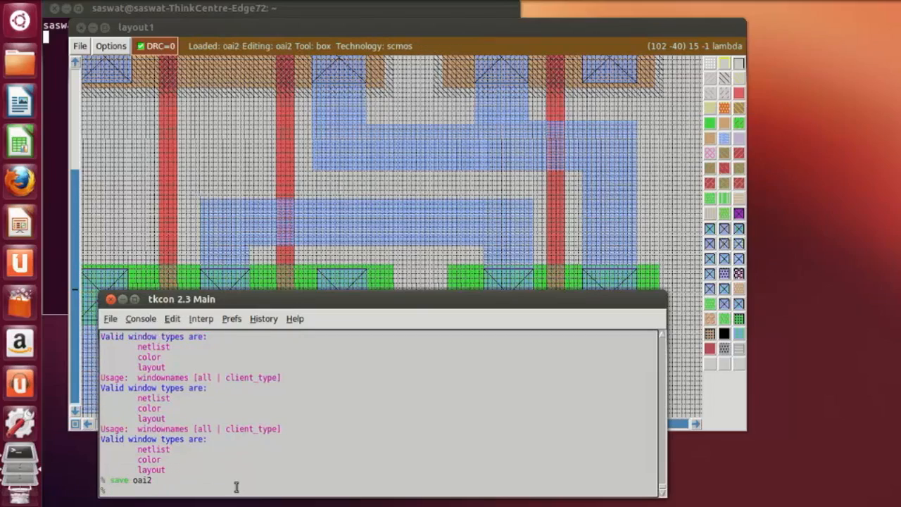
Paint a 13 by 12 lambda n-substrate contact on the upper supply metal1 strip, just right of its left vertical leg.
{"action": "left_click", "coordinate": [669, 211]}
{"action": "scroll", "coordinate": [670, 211], "scroll_direction": "up", "scroll_amount": 2}
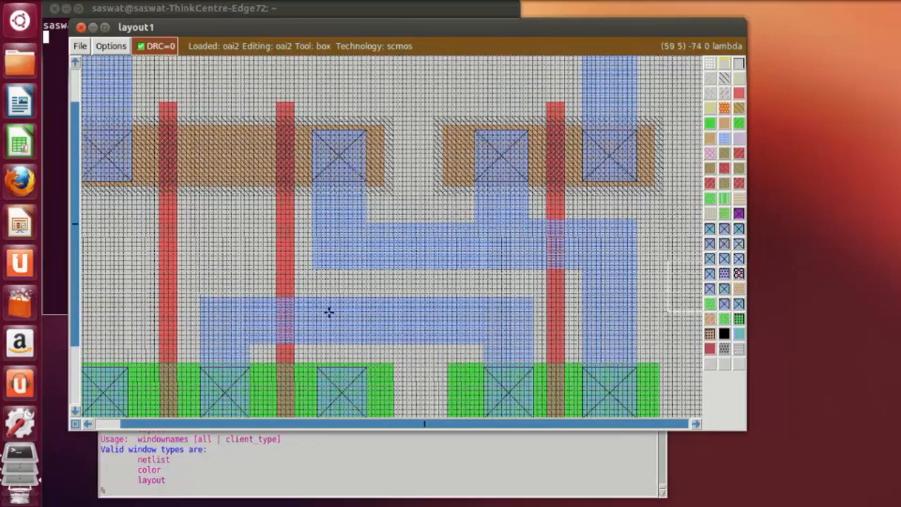
{"action": "scroll", "coordinate": [328, 312], "scroll_direction": "up", "scroll_amount": 2}
{"action": "left_click", "coordinate": [133, 170]}
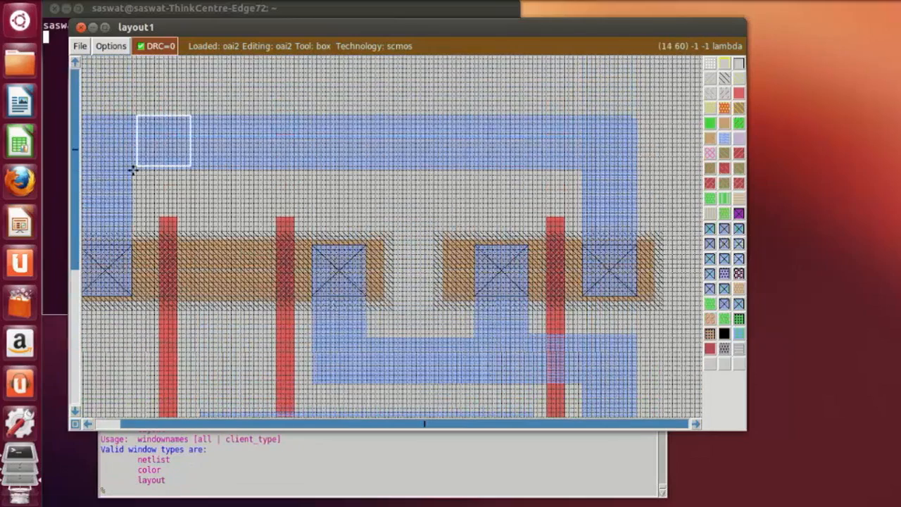
{"action": "right_click", "coordinate": [186, 115]}
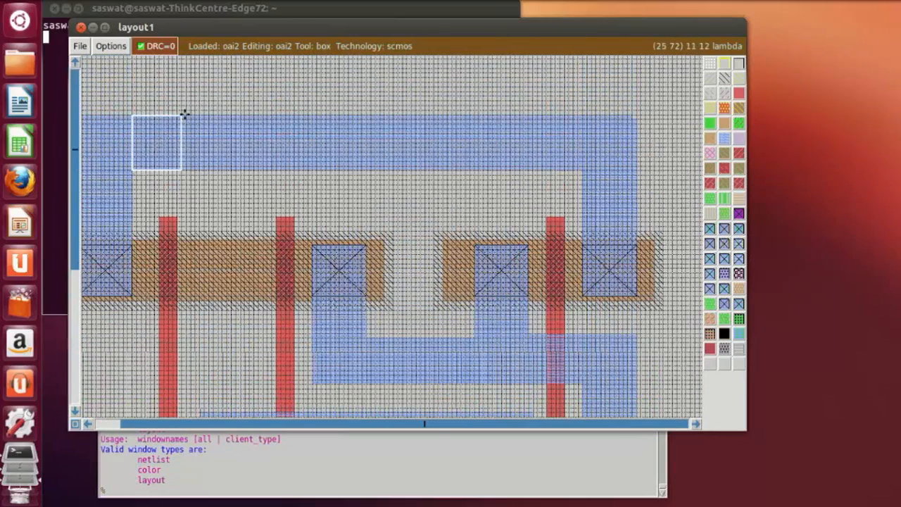
{"action": "right_click", "coordinate": [190, 115]}
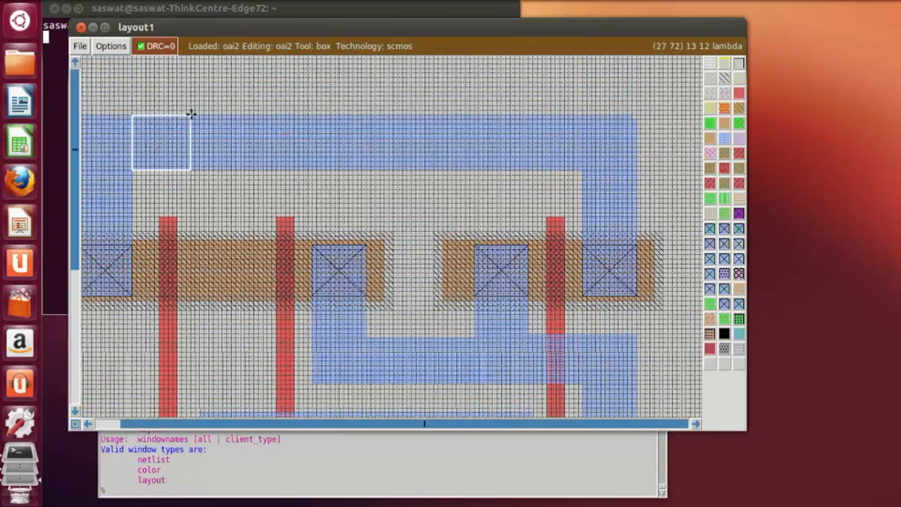
{"action": "middle_click", "coordinate": [724, 290]}
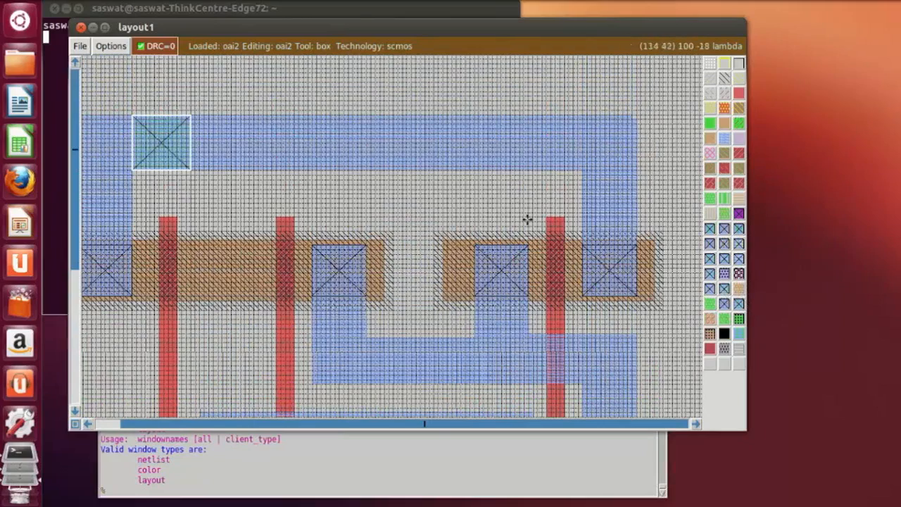
Paint two more 13 by 12 lambda n-substrate contacts on the supply metal1 strip, one near its right end and one midway.
{"action": "left_click", "coordinate": [519, 166]}
{"action": "left_click", "coordinate": [515, 173]}
{"action": "left_click", "coordinate": [514, 169]}
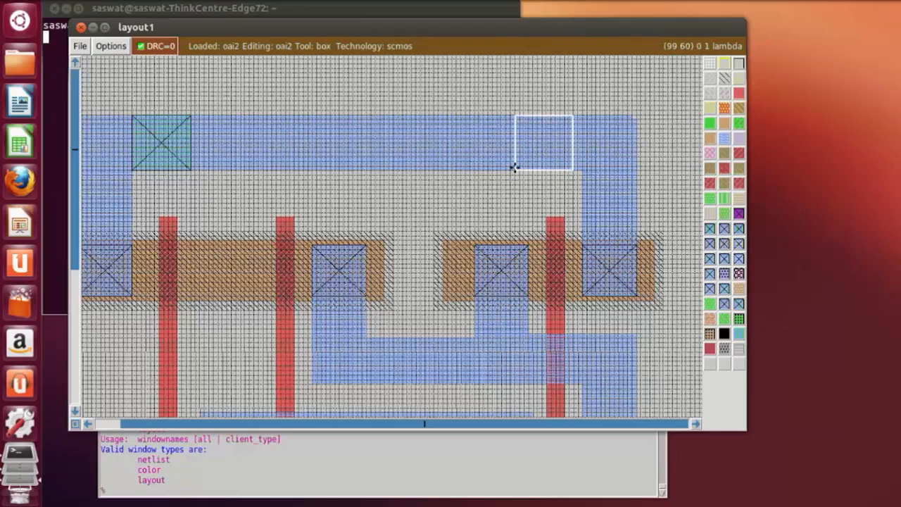
{"action": "middle_click", "coordinate": [710, 288]}
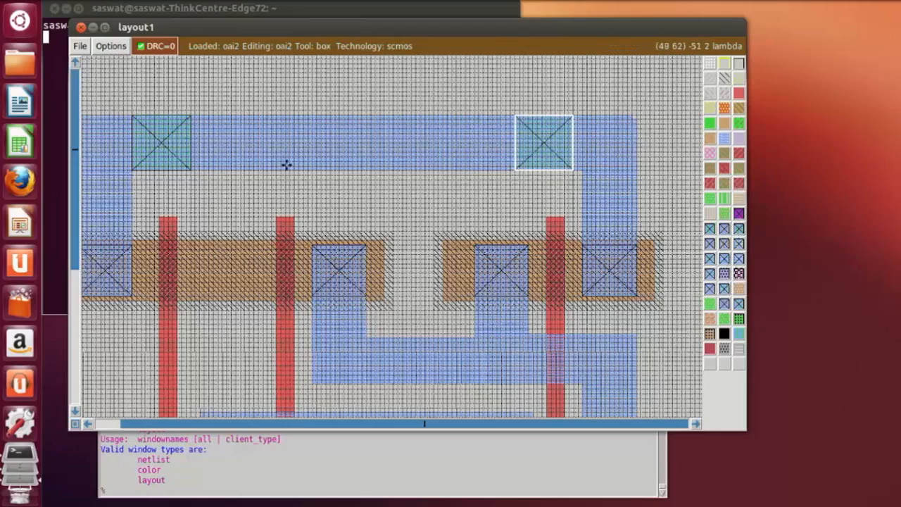
{"action": "left_click", "coordinate": [322, 170]}
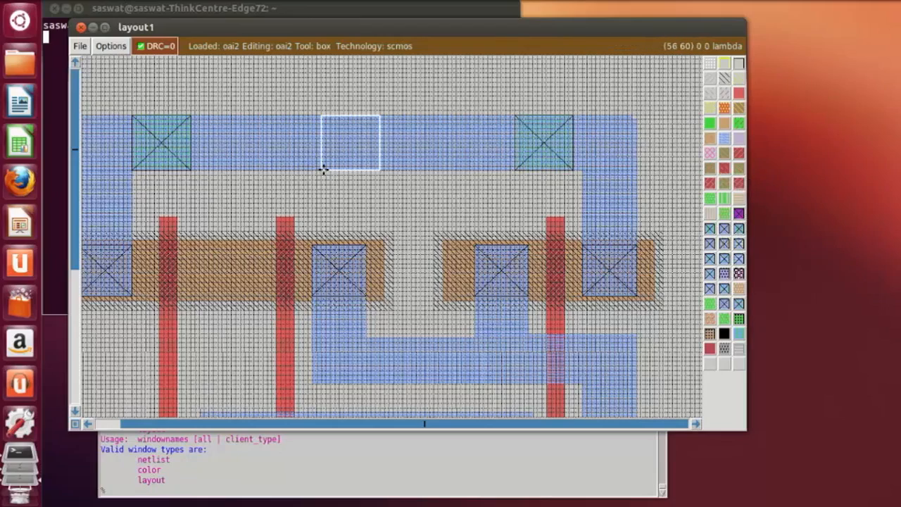
{"action": "middle_click", "coordinate": [725, 290]}
Paint a 13 by 12 lambda p-substrate contact at the left end of the horizontal metal1 strip below the left n-diffusion.
{"action": "left_click", "coordinate": [296, 195]}
{"action": "scroll", "coordinate": [298, 192], "scroll_direction": "down", "scroll_amount": 2}
{"action": "scroll", "coordinate": [301, 190], "scroll_direction": "down", "scroll_amount": 4}
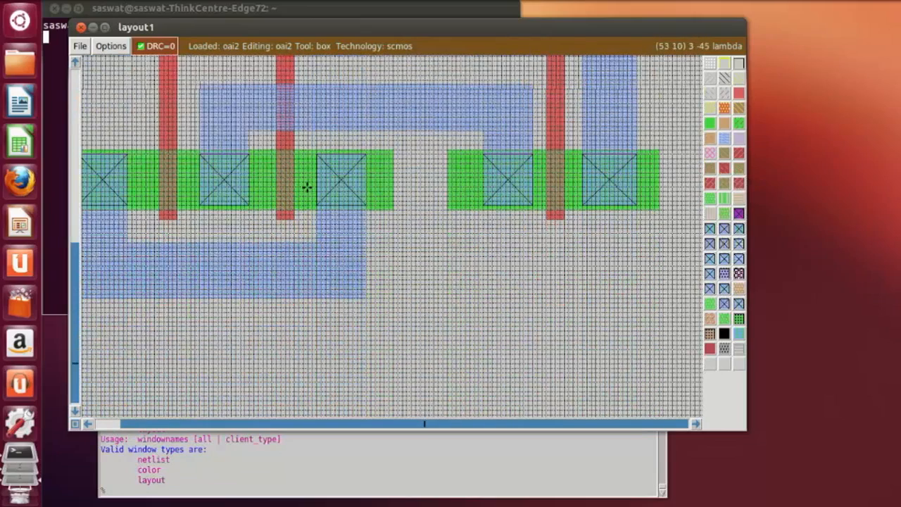
{"action": "left_click", "coordinate": [104, 302]}
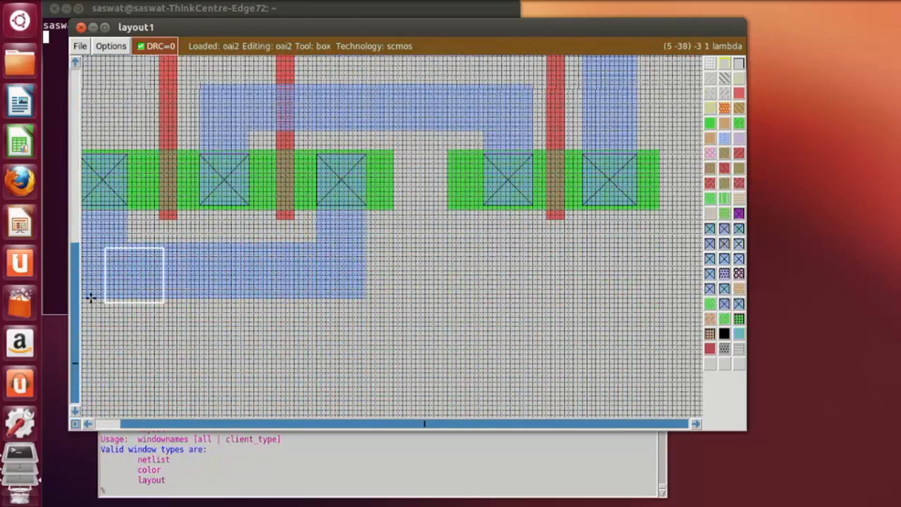
{"action": "left_click", "coordinate": [89, 298]}
{"action": "left_click", "coordinate": [87, 423]}
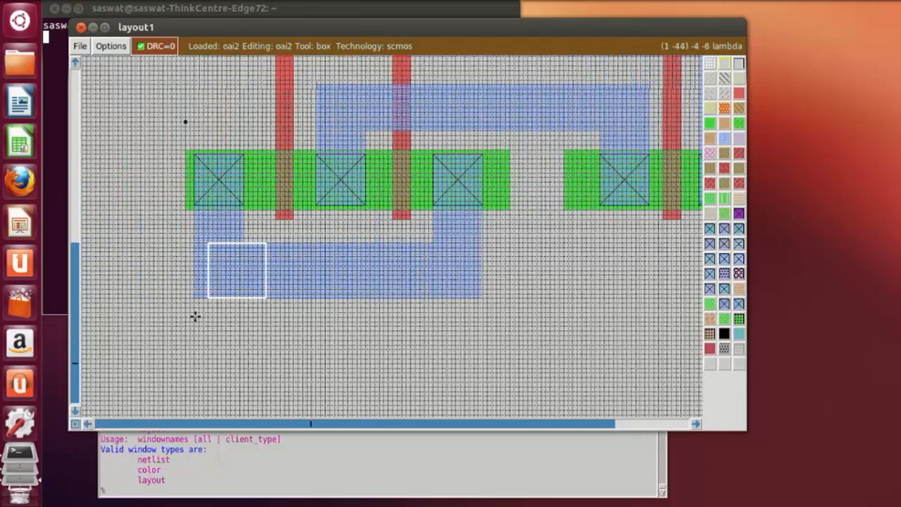
{"action": "left_click", "coordinate": [190, 298]}
{"action": "left_click", "coordinate": [195, 299]}
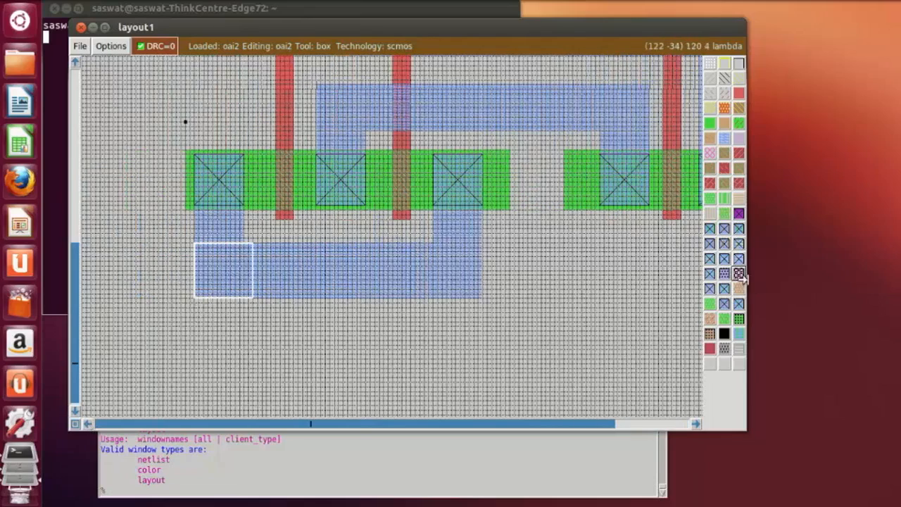
{"action": "left_click", "coordinate": [710, 288]}
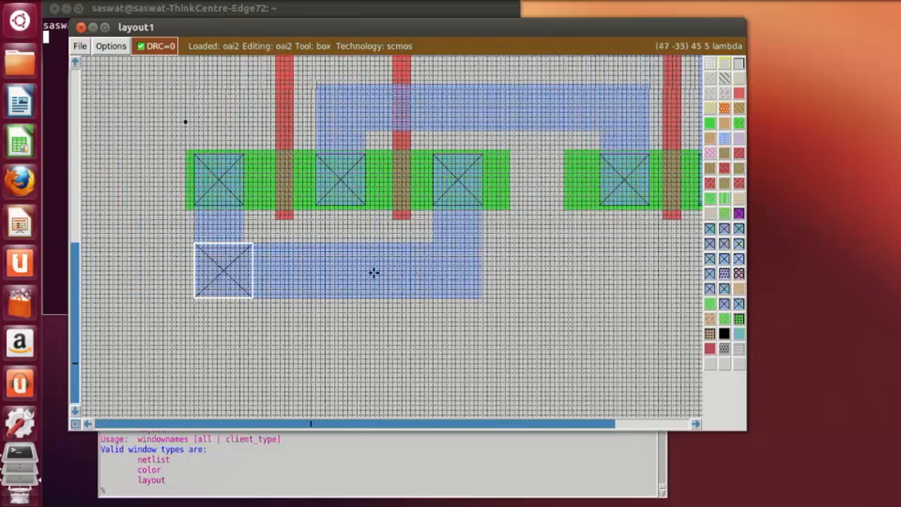
Paint a 13 by 12 lambda p-substrate contact at the right end of the horizontal metal1 strip below the left n-diffusion.
{"action": "left_click", "coordinate": [414, 297]}
{"action": "left_click", "coordinate": [428, 296]}
{"action": "left_click", "coordinate": [418, 296]}
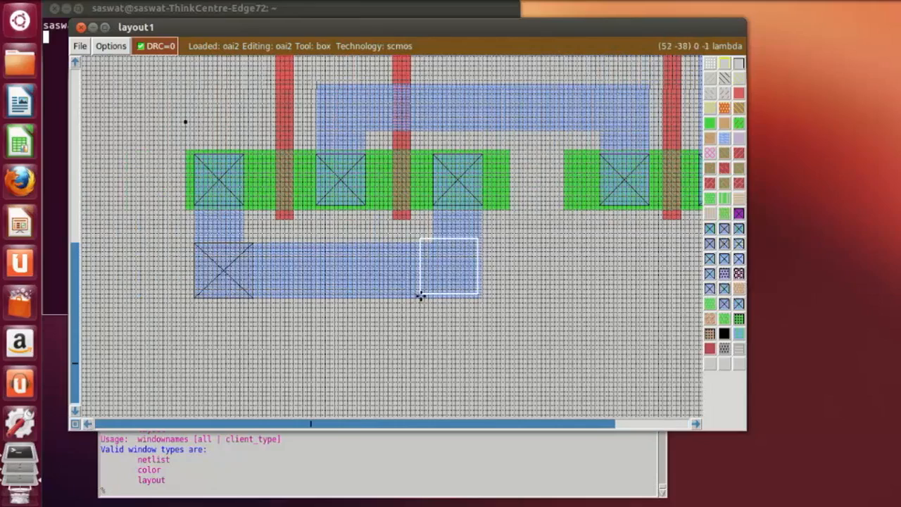
{"action": "left_click", "coordinate": [427, 298]}
{"action": "left_click", "coordinate": [423, 297]}
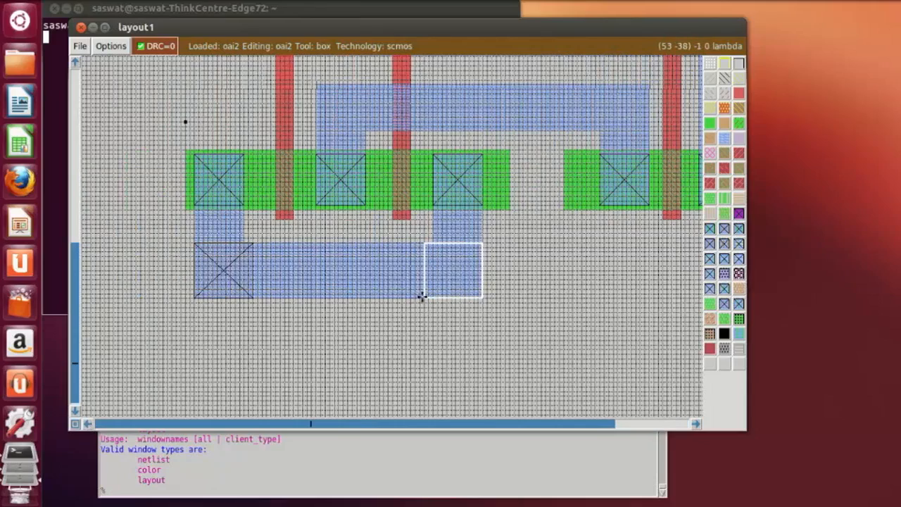
{"action": "left_click", "coordinate": [711, 288]}
{"action": "key", "text": "KP_1"}
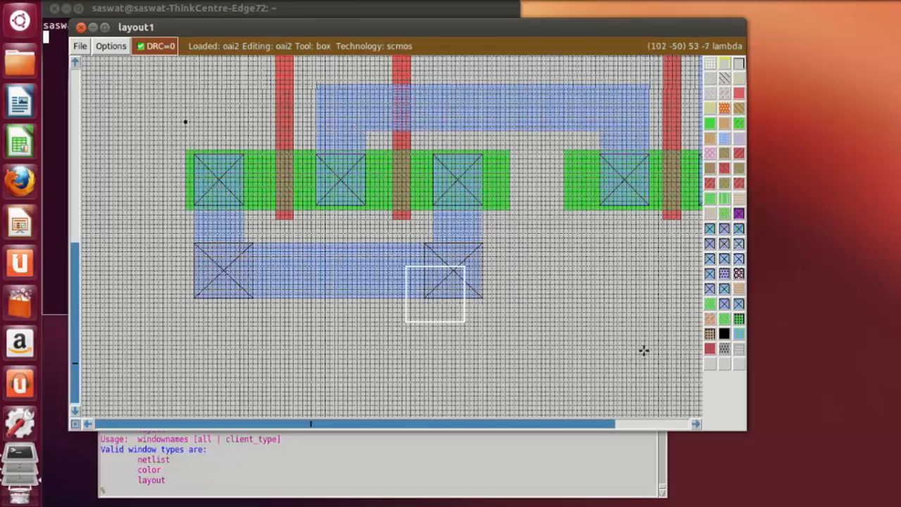
{"action": "left_click", "coordinate": [470, 360]}
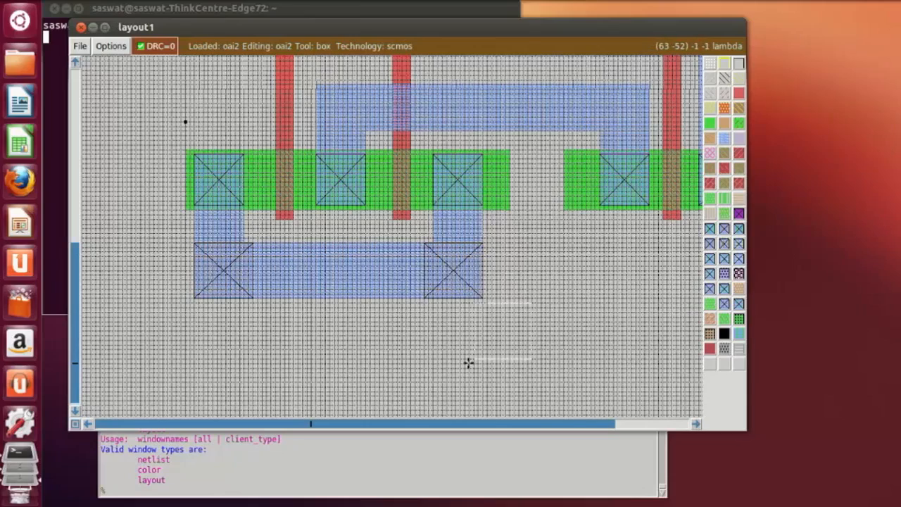
Save the layout with its substrate contacts from the Magic console.
{"action": "scroll", "coordinate": [469, 363], "scroll_direction": "up", "scroll_amount": 1}
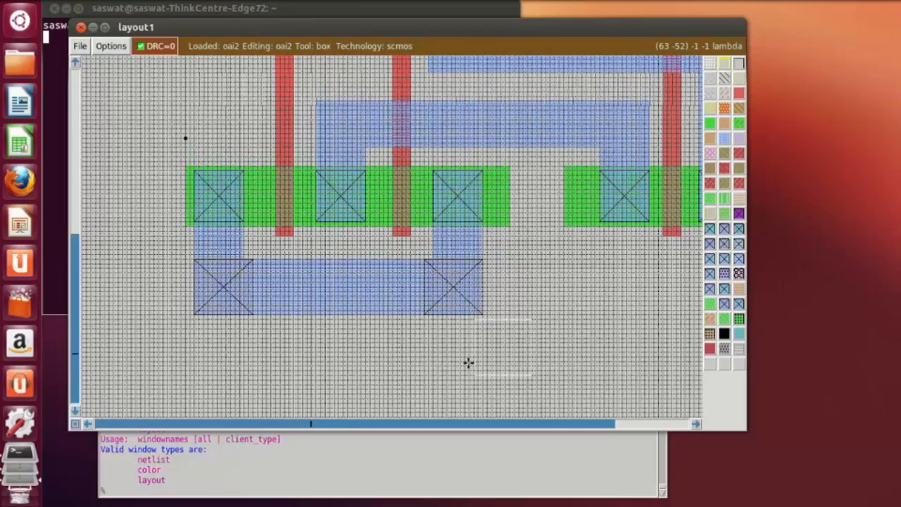
{"action": "scroll", "coordinate": [468, 363], "scroll_direction": "up", "scroll_amount": 15}
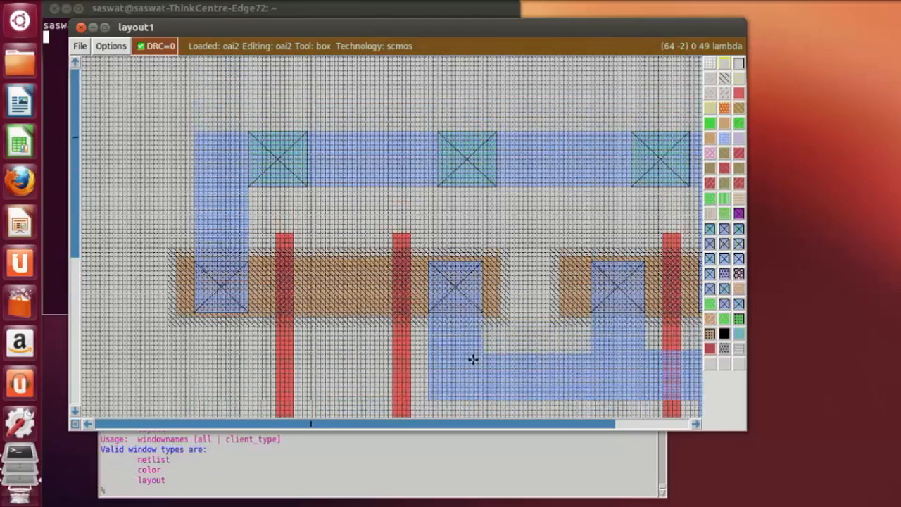
{"action": "left_click", "coordinate": [167, 490]}
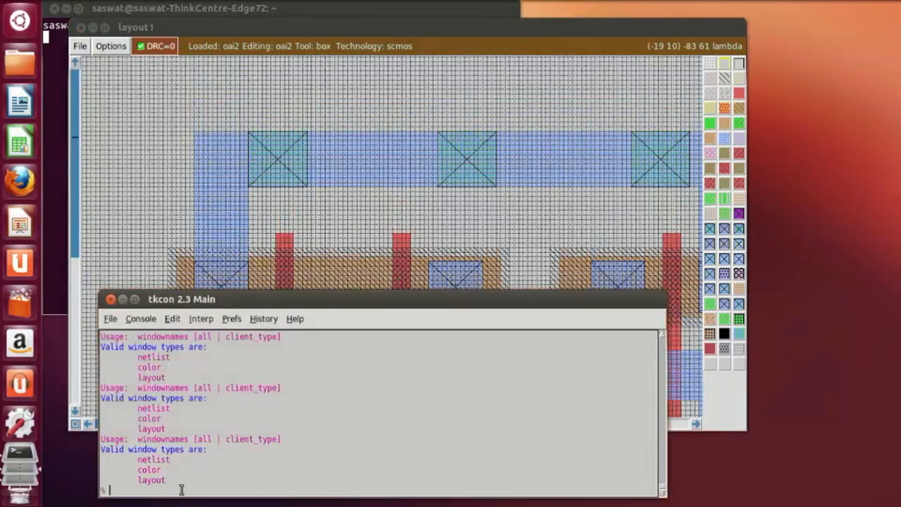
{"action": "type", "text": "save"}
{"action": "key", "text": "Return"}
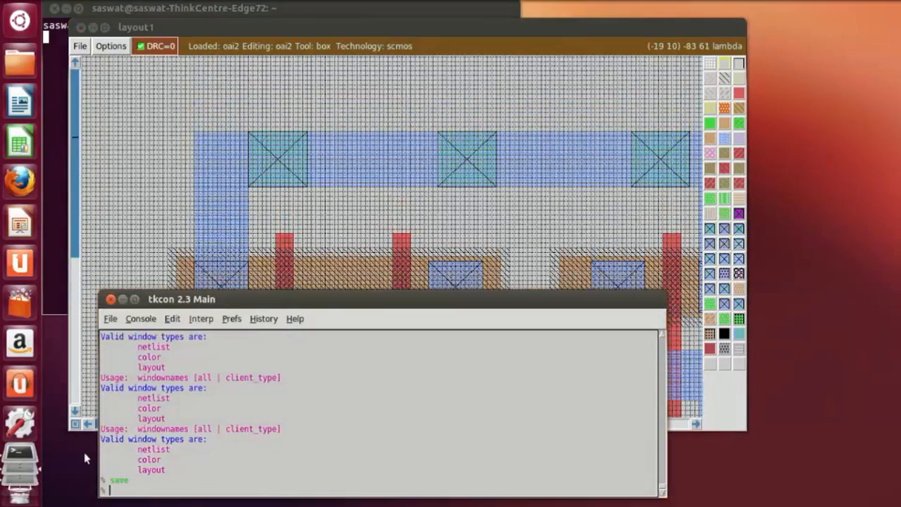
Label the upper supply metal1 strip vdd, between its middle and right n-substrate contacts.
{"action": "left_click", "coordinate": [525, 223]}
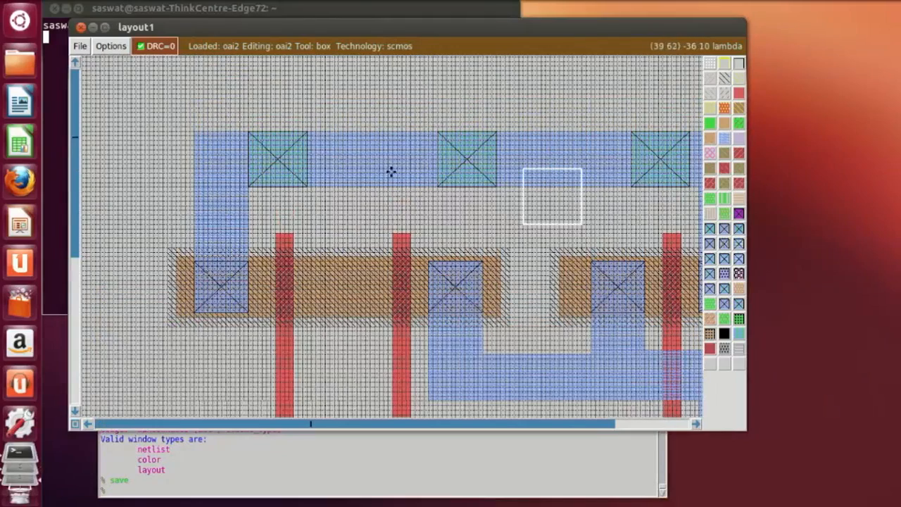
{"action": "left_click", "coordinate": [537, 145]}
{"action": "right_click", "coordinate": [584, 164]}
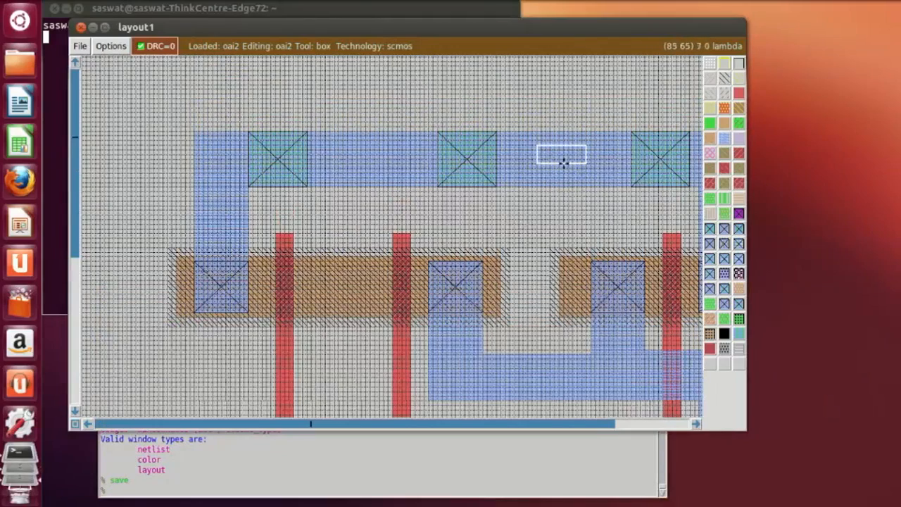
{"action": "right_click", "coordinate": [533, 163]}
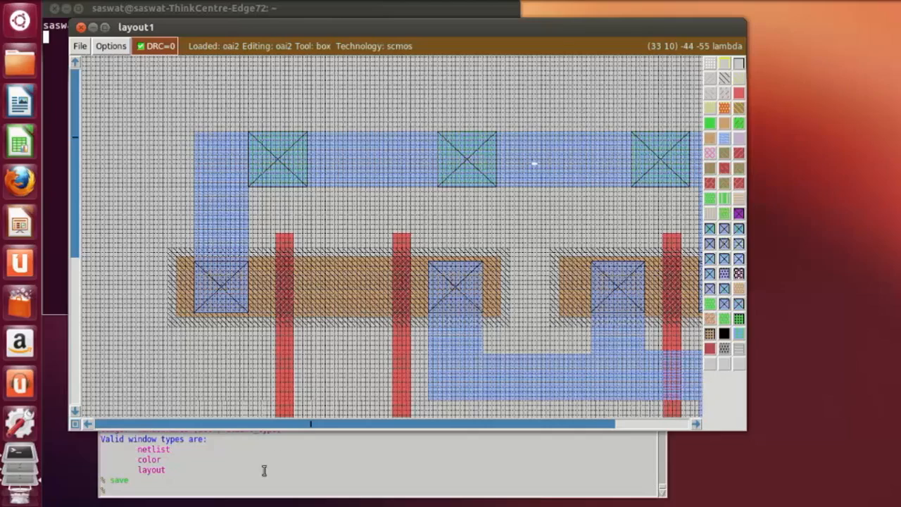
{"action": "left_click", "coordinate": [235, 487]}
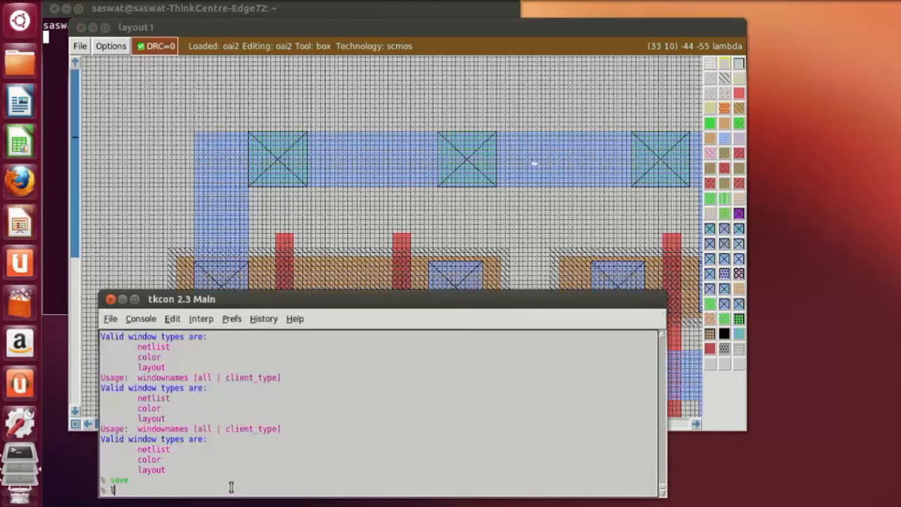
{"action": "type", "text": "label vdd"}
{"action": "key", "text": "Return"}
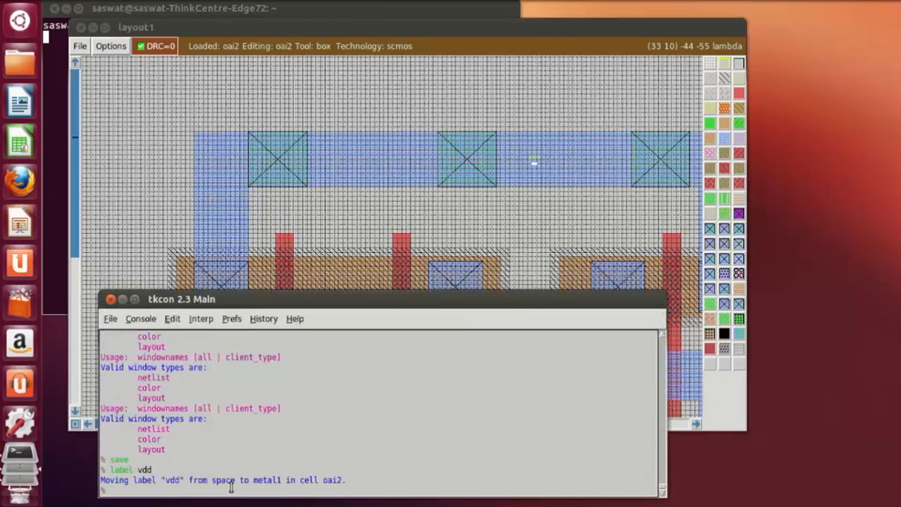
Label the lower metal1 strip gnd, midway between its two p-substrate contacts.
{"action": "left_click", "coordinate": [513, 193]}
{"action": "scroll", "coordinate": [513, 193], "scroll_direction": "down", "scroll_amount": 10}
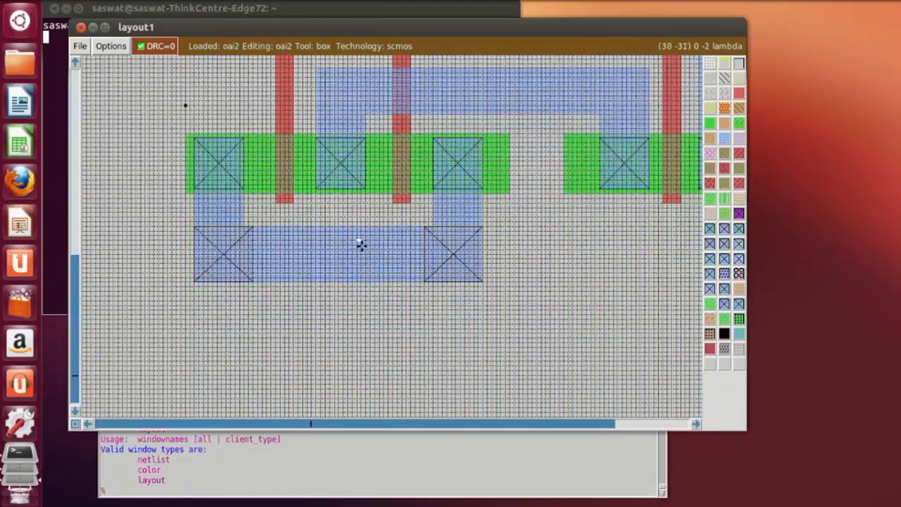
{"action": "left_click", "coordinate": [358, 254]}
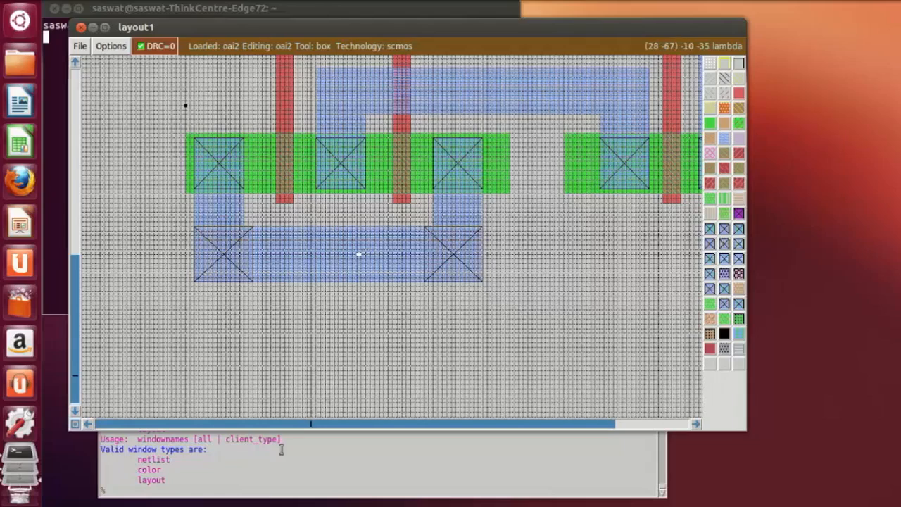
{"action": "left_click", "coordinate": [265, 491]}
{"action": "type", "text": "lab"}
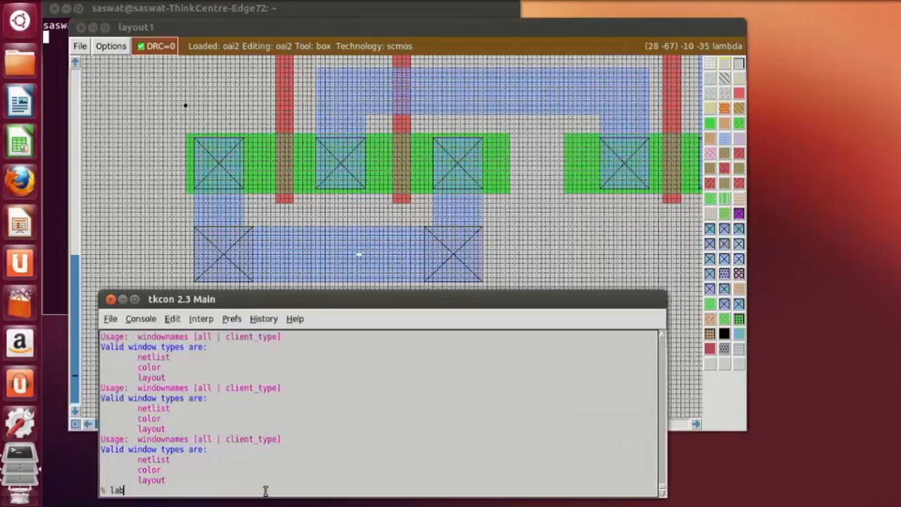
{"action": "type", "text": "el gnd"}
{"action": "key", "text": "Return"}
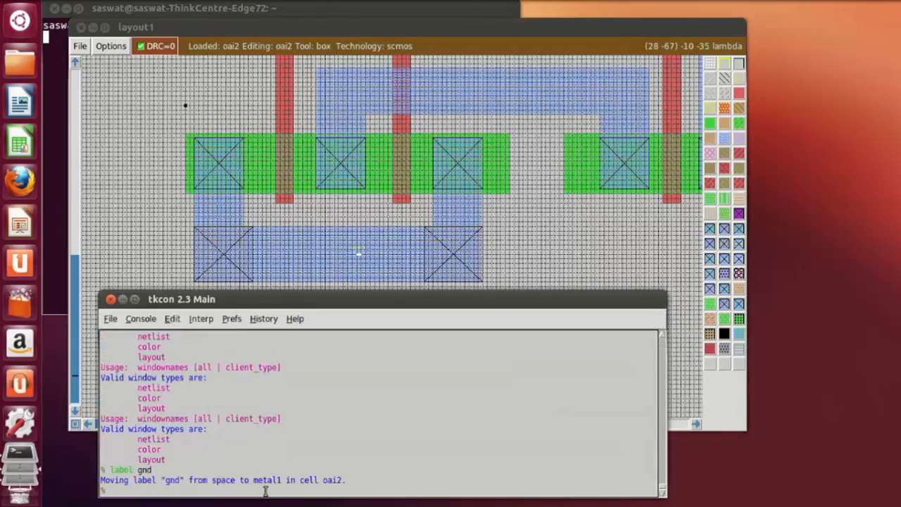
Label the leftmost polysilicon gate va, between the p-diffusion and the n-diffusion.
{"action": "left_click", "coordinate": [516, 241]}
{"action": "scroll", "coordinate": [516, 241], "scroll_direction": "up", "scroll_amount": 3}
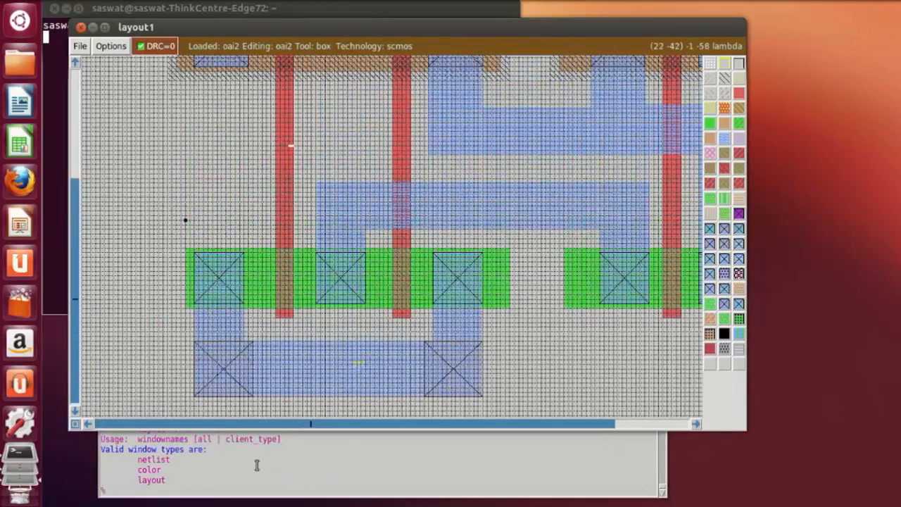
{"action": "left_click", "coordinate": [250, 487]}
{"action": "type", "text": "la"}
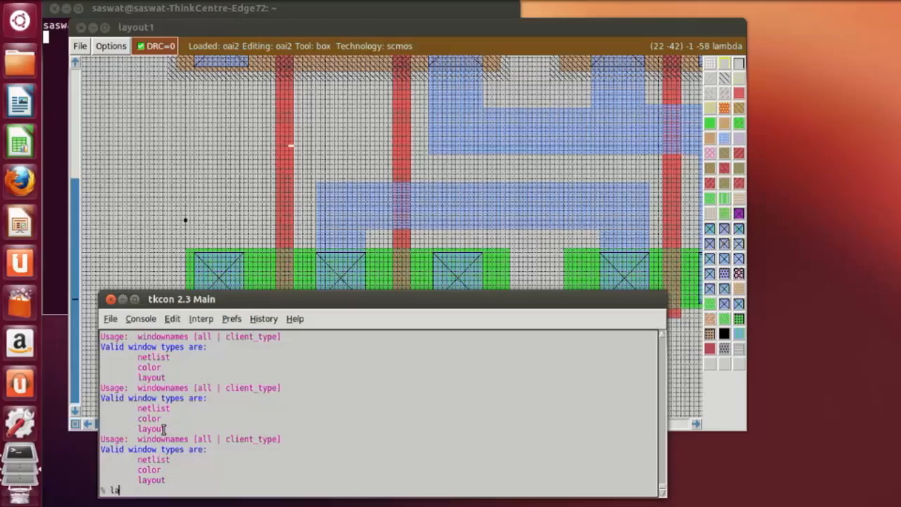
{"action": "type", "text": "bel va"}
{"action": "key", "text": "Return"}
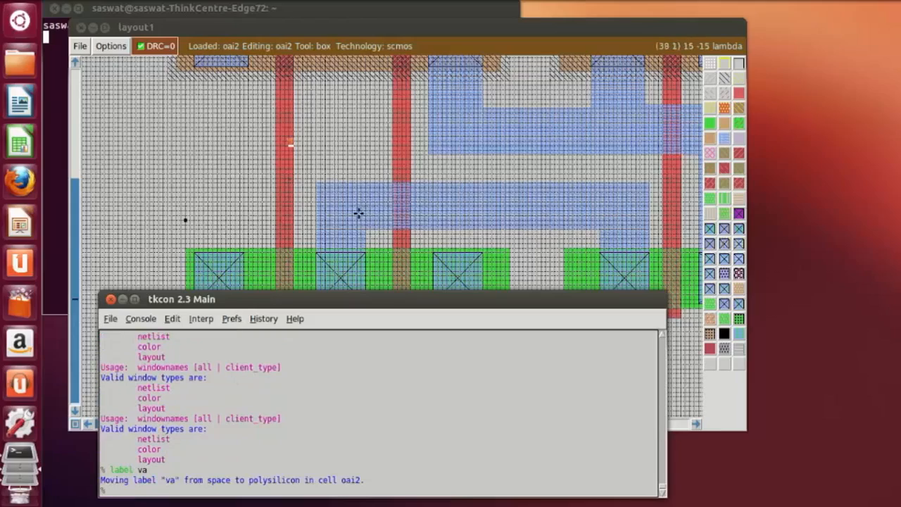
Label the middle polysilicon gate vb and the rightmost polysilicon gate vc.
{"action": "left_click", "coordinate": [403, 145]}
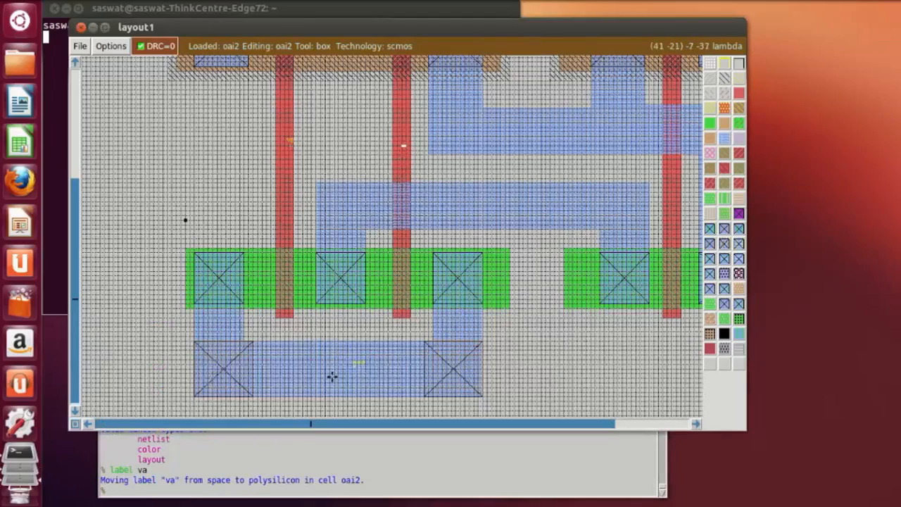
{"action": "left_click", "coordinate": [188, 497]}
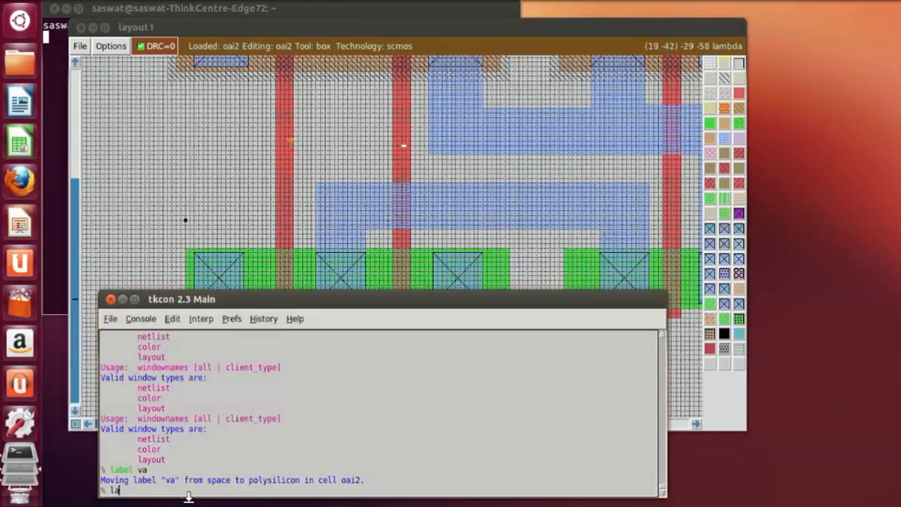
{"action": "type", "text": "label vb"}
{"action": "key", "text": "Return"}
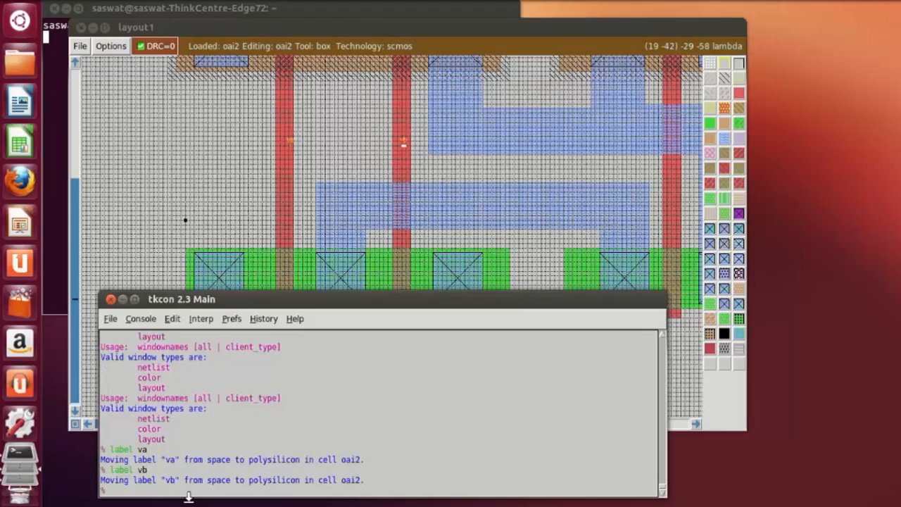
{"action": "left_click", "coordinate": [669, 182]}
{"action": "left_click", "coordinate": [250, 492]}
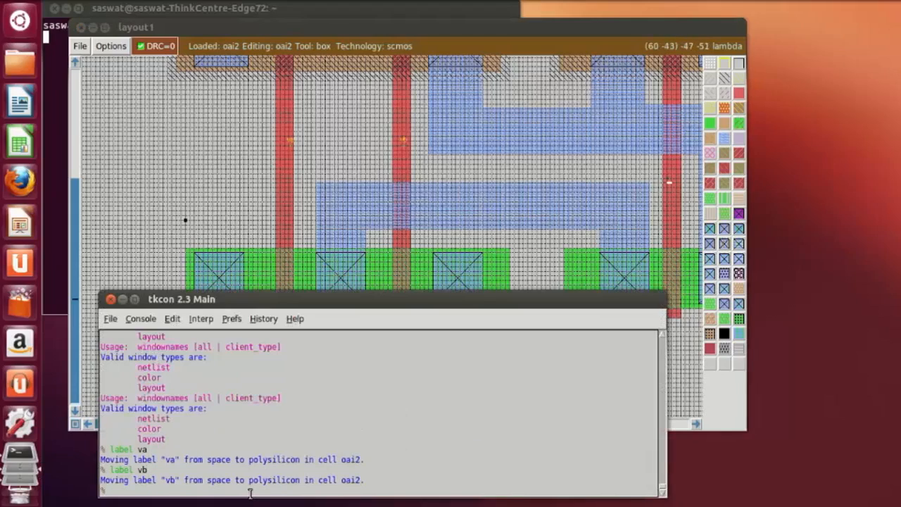
{"action": "type", "text": "label vc"}
{"action": "key", "text": "Return"}
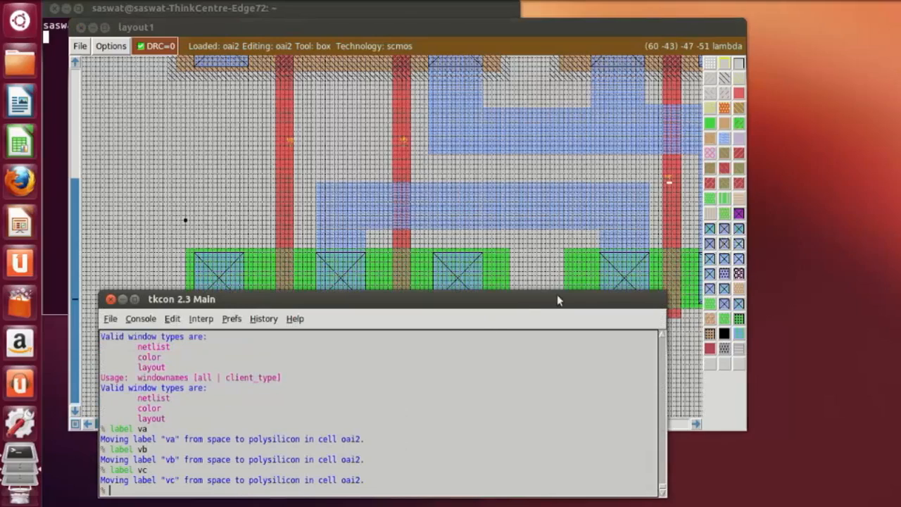
Label the output metal1 strip just below the p-diffusions vz.
{"action": "left_click", "coordinate": [696, 423]}
{"action": "left_click", "coordinate": [695, 423]}
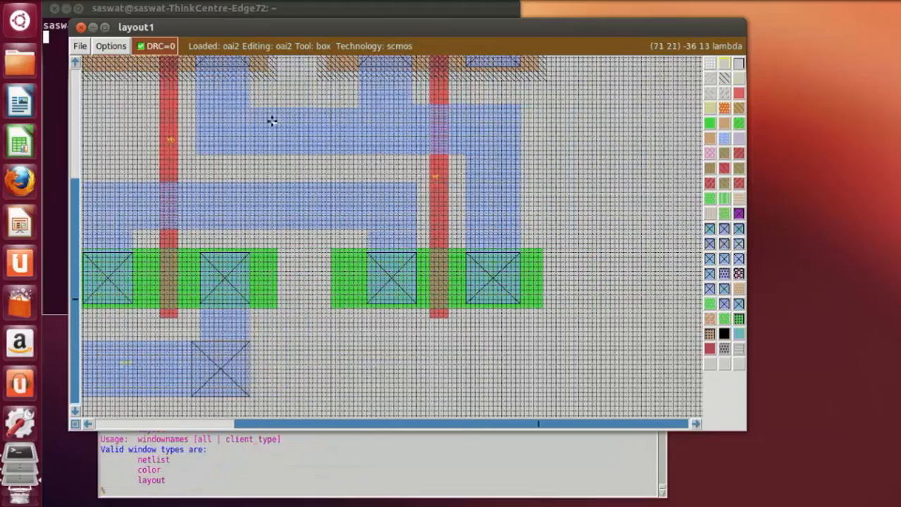
{"action": "left_click", "coordinate": [224, 492]}
{"action": "type", "text": "labe"}
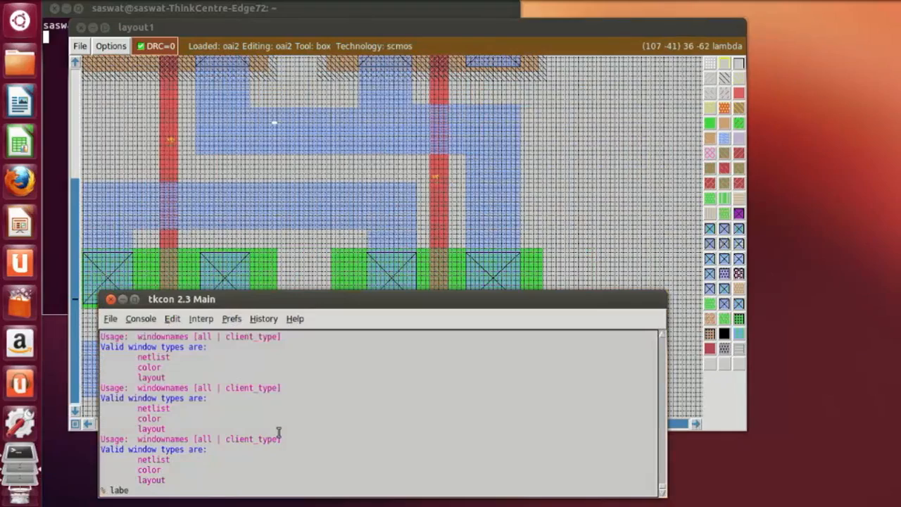
{"action": "type", "text": "l vz"}
{"action": "key", "text": "Return"}
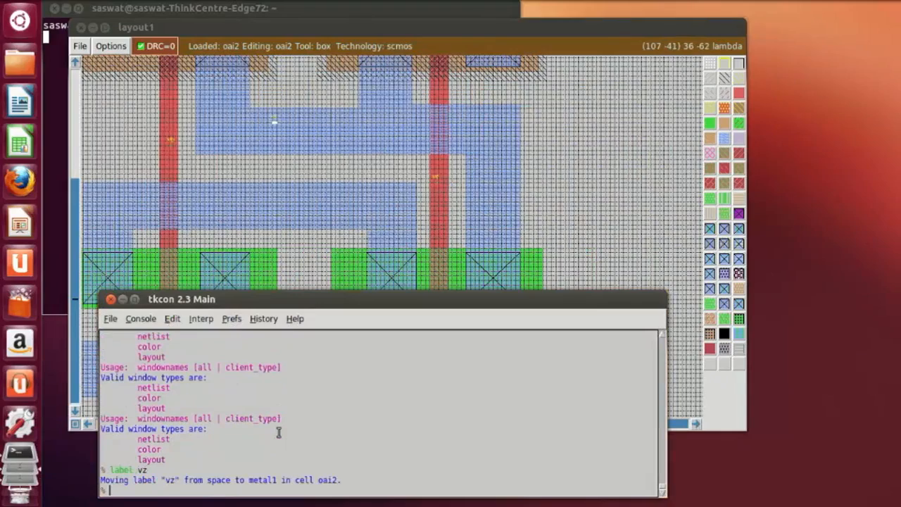
Save the labelled layout and check it for design rule errors with drc find.
{"action": "type", "text": "save"}
{"action": "key", "text": "Return"}
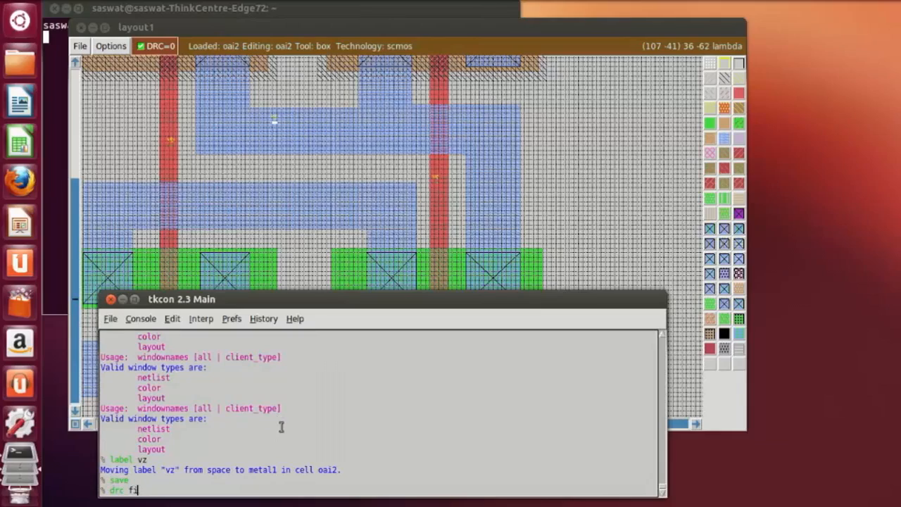
{"action": "type", "text": "drc find"}
{"action": "key", "text": "Return"}
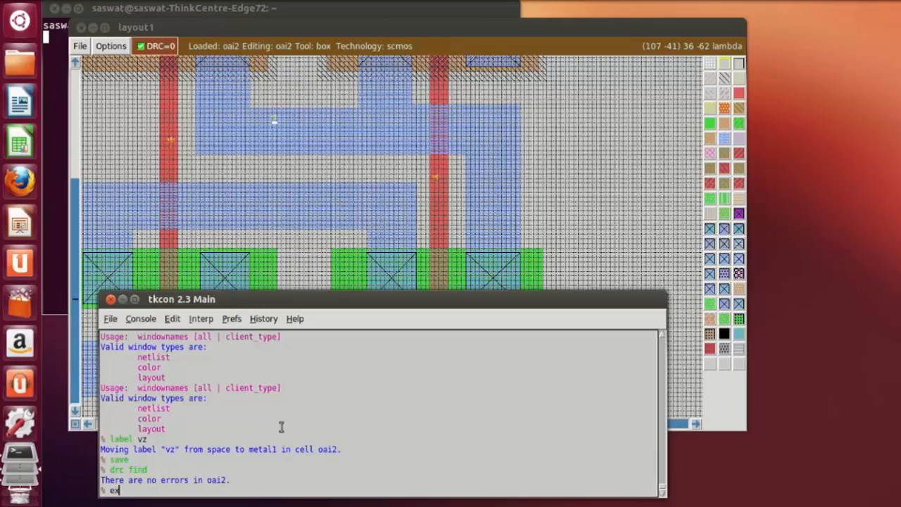
Extract the oai2 circuit with ext and convert it to a SPICE netlist with ext2spice.
{"action": "type", "text": "ext"}
{"action": "key", "text": "Return"}
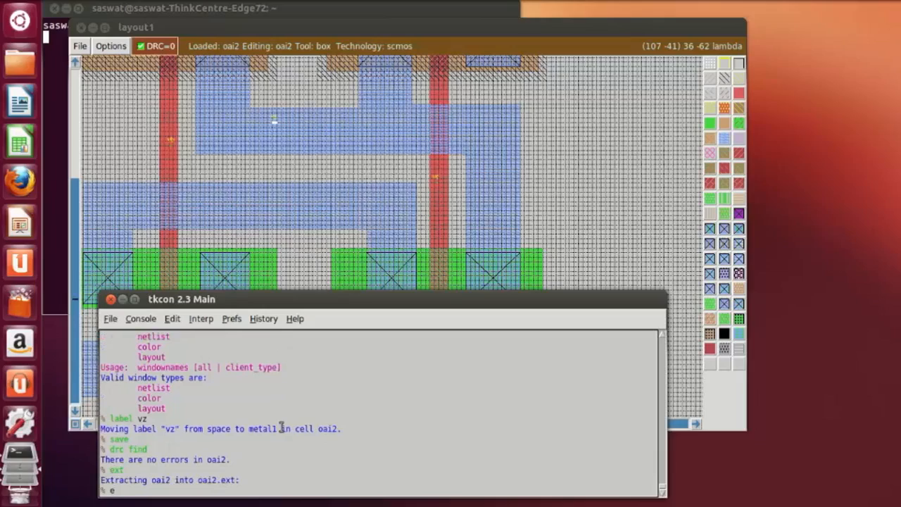
{"action": "type", "text": "ext2spice"}
{"action": "key", "text": "Return"}
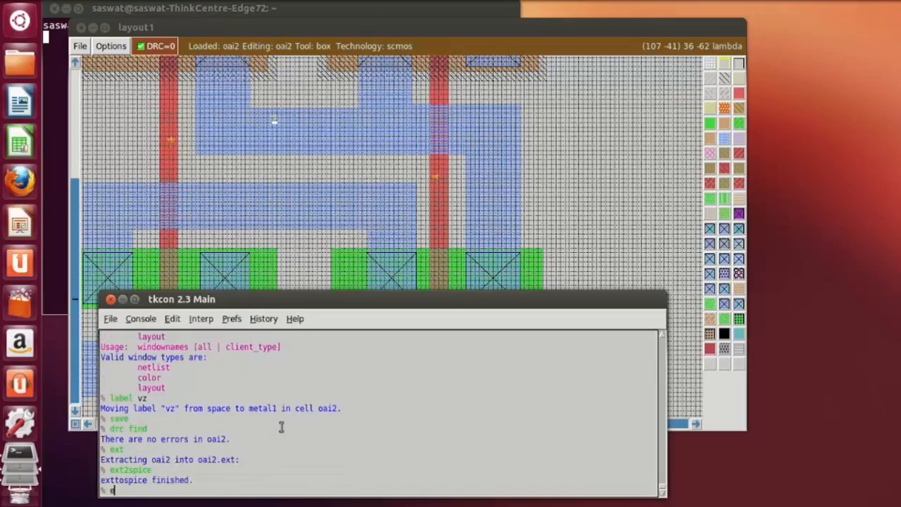
Convert the extraction to a sim netlist with ext2sim and load oai2.sim in irsim.
{"action": "type", "text": "ext2sim"}
{"action": "key", "text": "Return"}
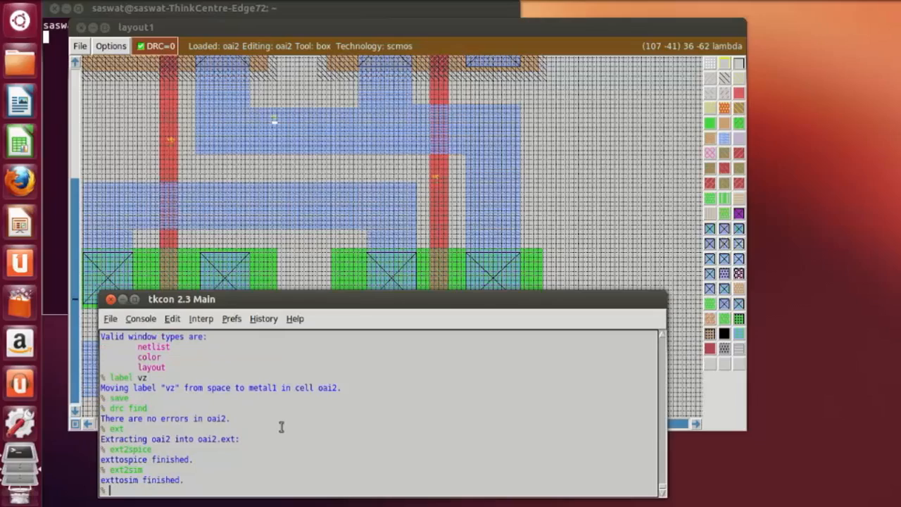
{"action": "type", "text": "irsim oai2.sim"}
{"action": "key", "text": "Return"}
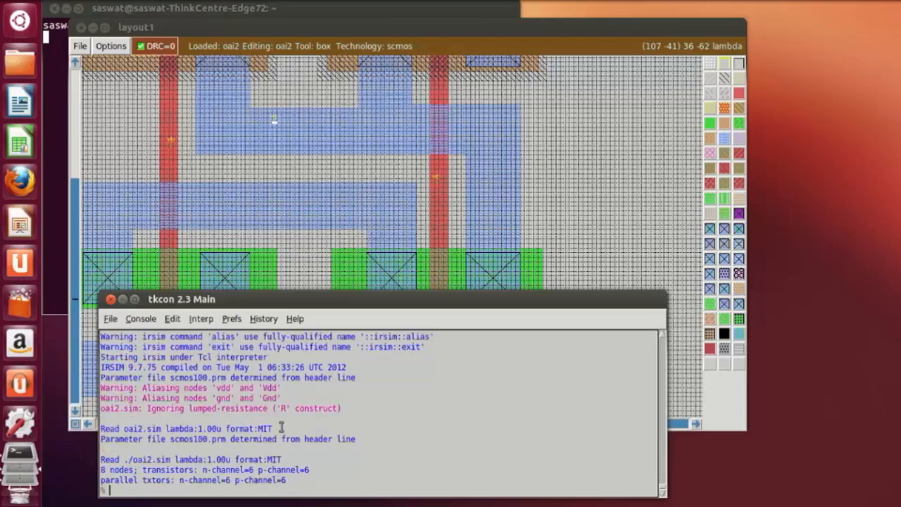
Add nodes va, vb, vc and vz to the irsim watch list and display their values.
{"action": "type", "text": "va vbn"}
{"action": "key", "text": "BackSpace"}
{"action": "type", "text": "vc vz"}
{"action": "key", "text": "Return"}
{"action": "type", "text": "d"}
{"action": "key", "text": "Return"}
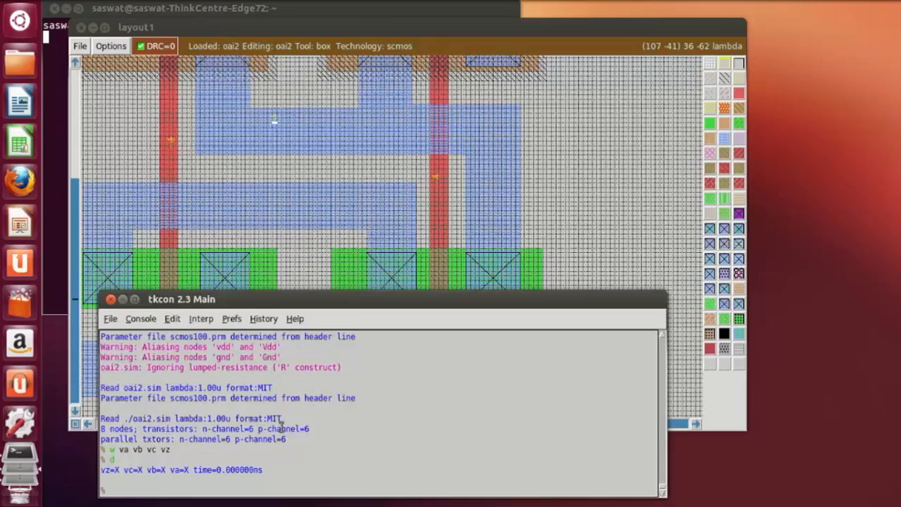
Drive inputs va, vb and vc low in irsim and simulate one step.
{"action": "type", "text": "l va vb vc"}
{"action": "key", "text": "Return"}
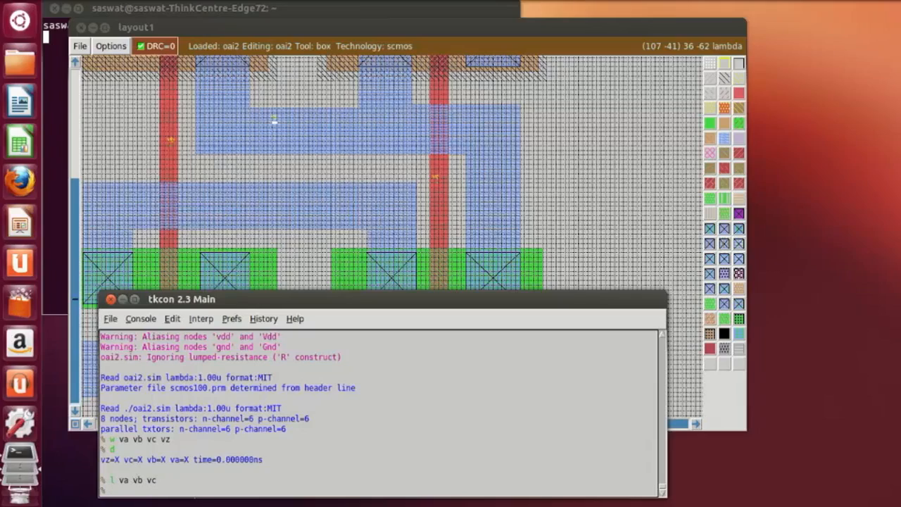
{"action": "type", "text": "s"}
{"action": "key", "text": "Return"}
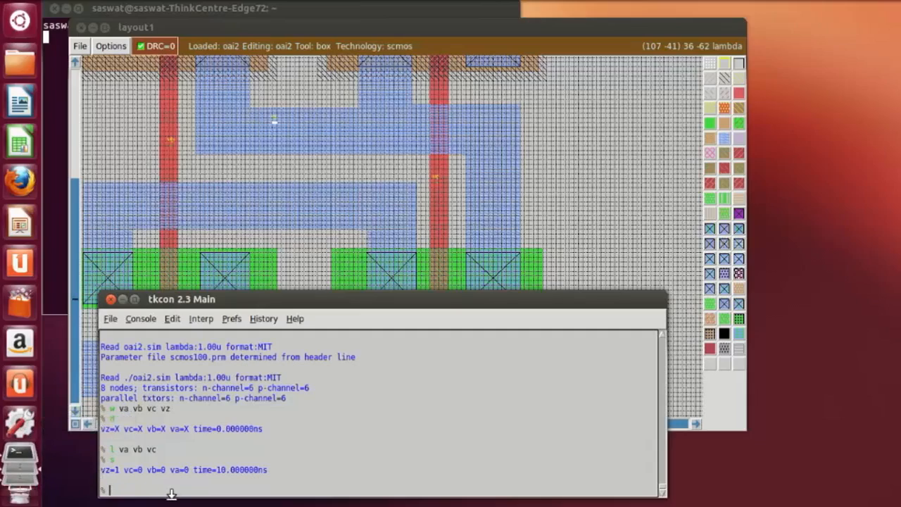
Set input vb high and simulate one step.
{"action": "type", "text": "h vb"}
{"action": "key", "text": "Return"}
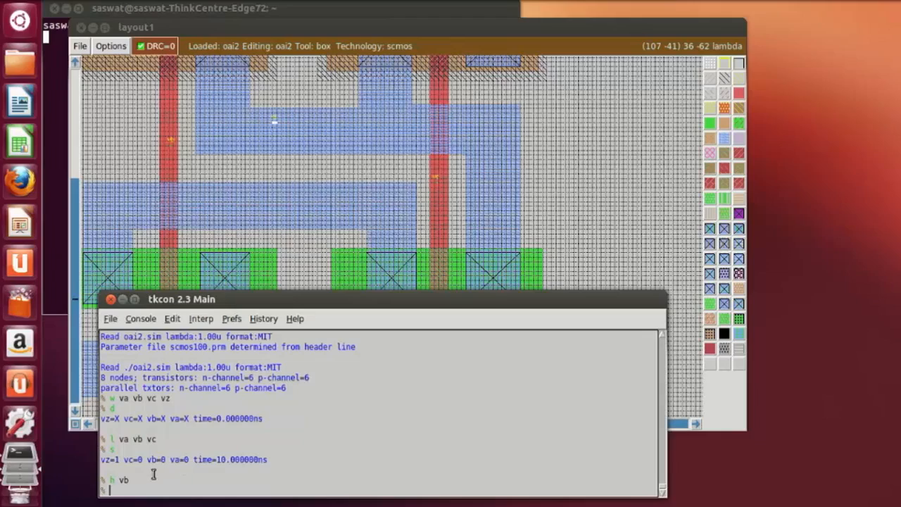
{"action": "type", "text": "s"}
{"action": "key", "text": "Return"}
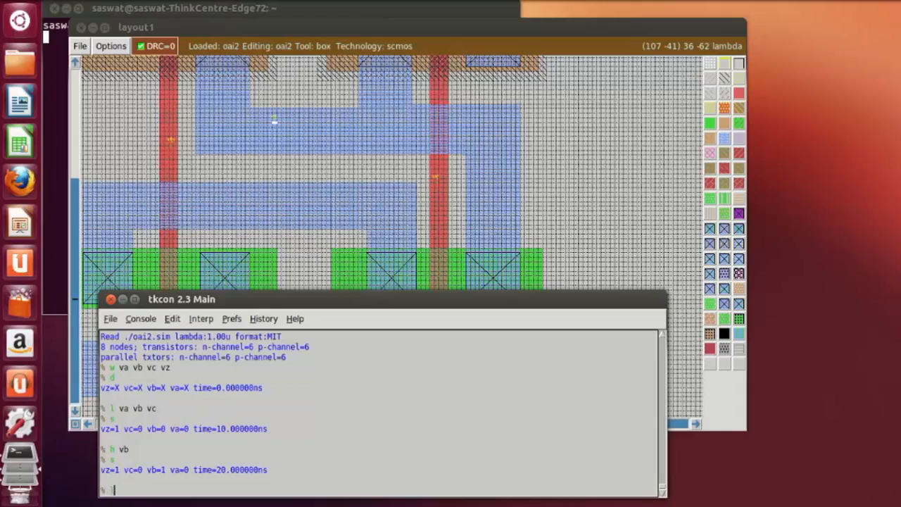
Simulate one step with input vc set low and another with vc set high.
{"action": "type", "text": "l vc"}
{"action": "key", "text": "Return"}
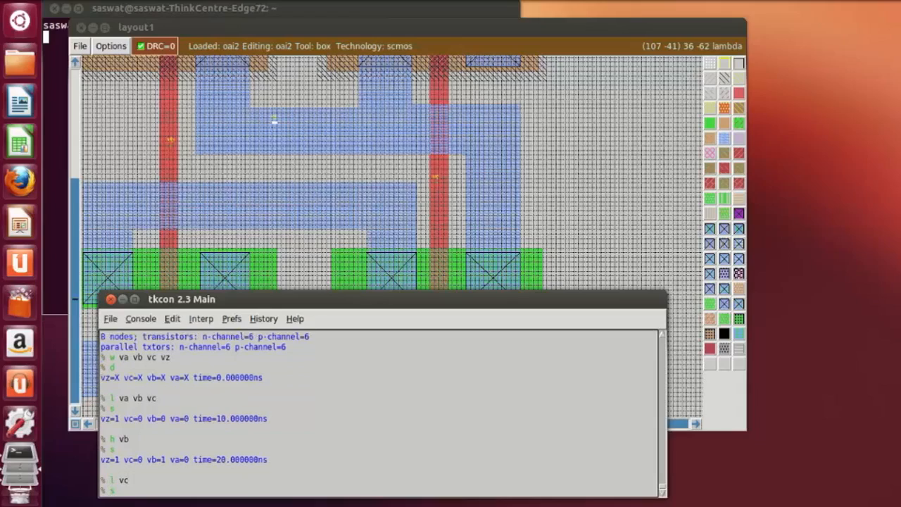
{"action": "type", "text": "s"}
{"action": "key", "text": "Return"}
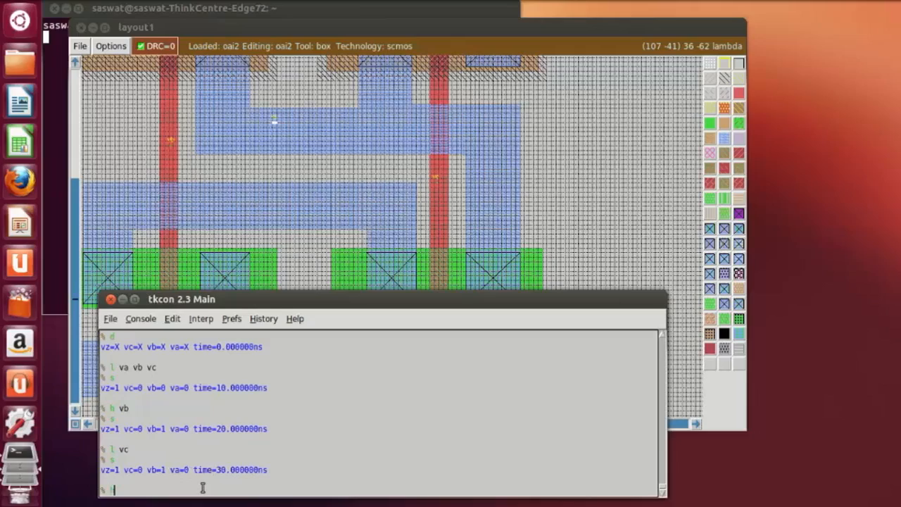
{"action": "type", "text": "vc"}
{"action": "key", "text": "Return"}
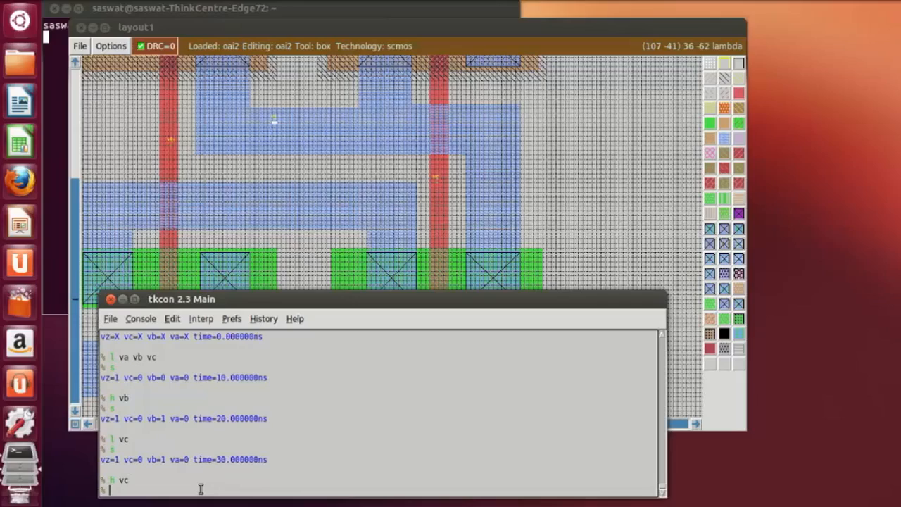
{"action": "type", "text": "s"}
{"action": "key", "text": "Return"}
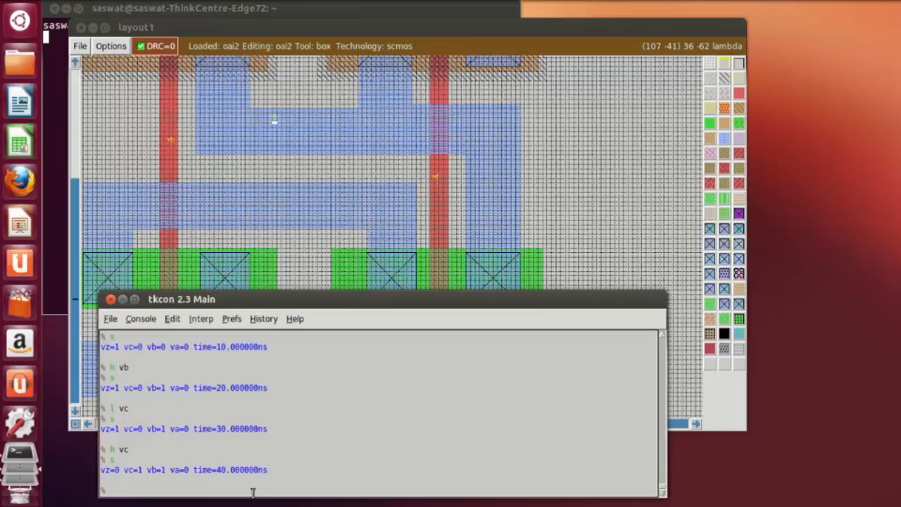
Plot va, vb, vc and vz in the logic analyzer with ana and place the time marker at about 37.95.
{"action": "type", "text": "ana va vb vc vz"}
{"action": "key", "text": "Return"}
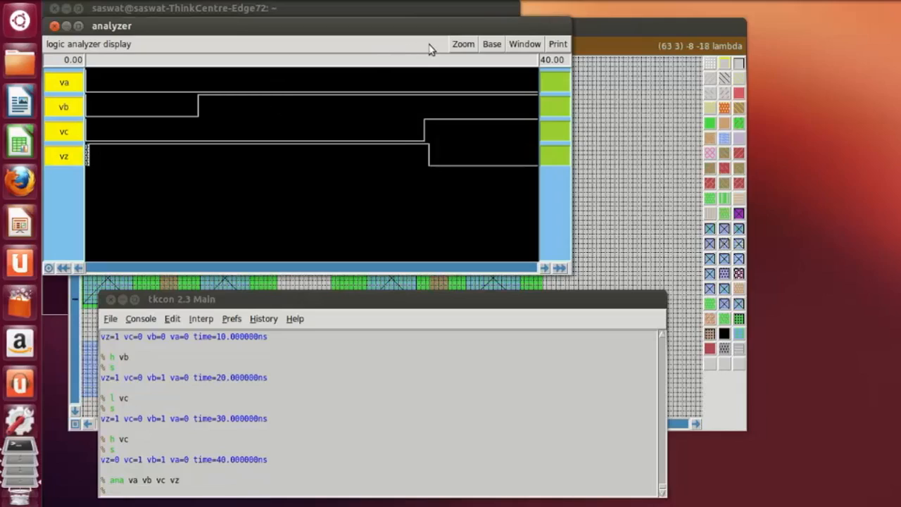
{"action": "left_click", "coordinate": [458, 45]}
{"action": "left_click", "coordinate": [456, 86]}
{"action": "left_click_drag", "start_coordinate": [305, 192], "coordinate": [515, 250]}
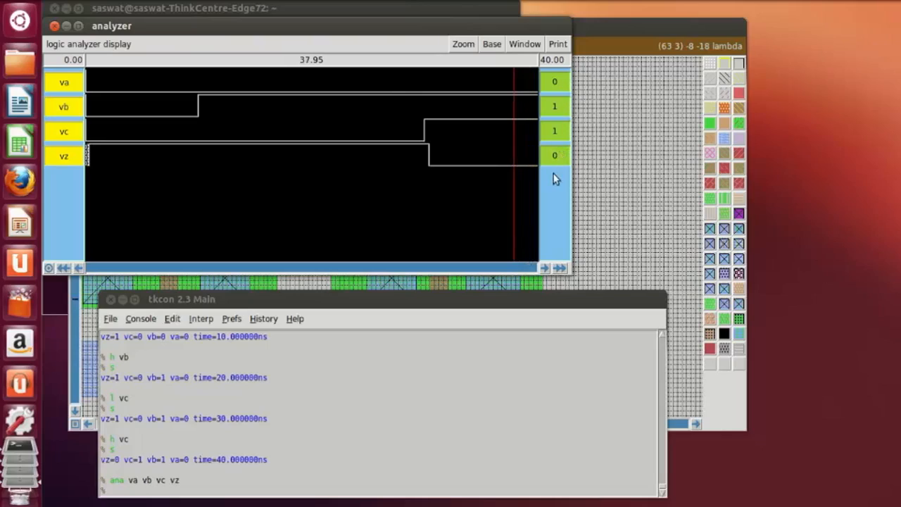
View the analyzer waveforms in a maximized window, restore its size and close the analyzer.
{"action": "double_click", "coordinate": [494, 29]}
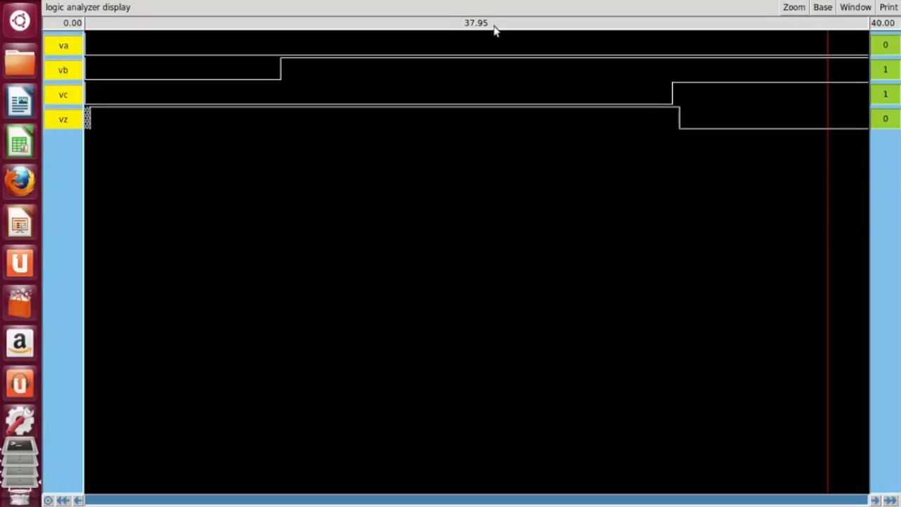
{"action": "double_click", "coordinate": [119, 4]}
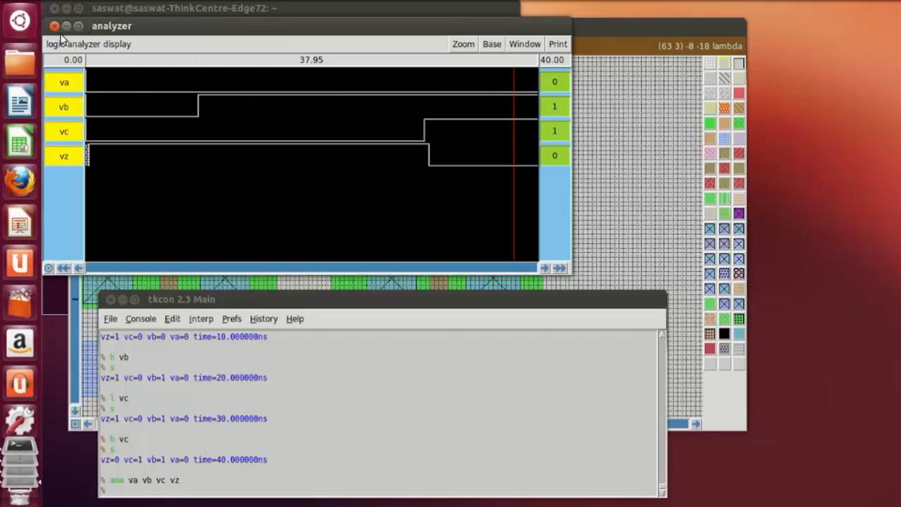
{"action": "left_click", "coordinate": [54, 25]}
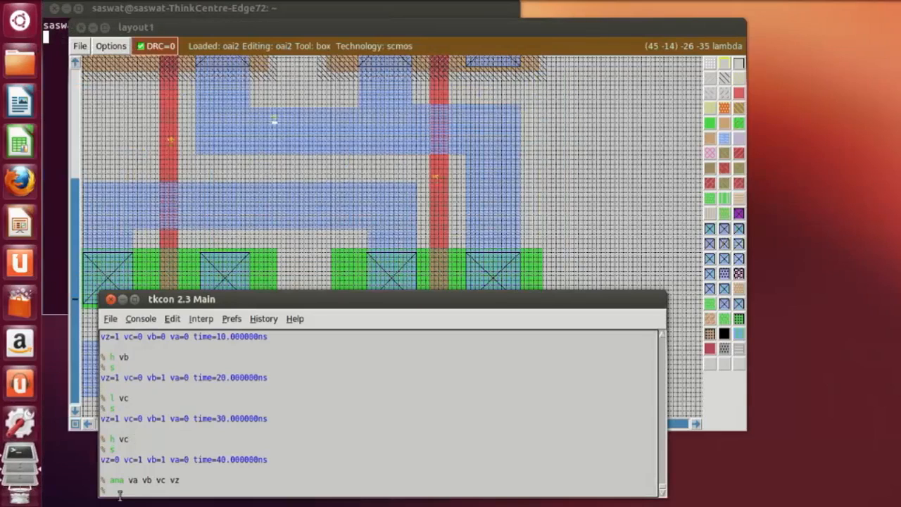
Exit the irsim and Magic session and reopen the saved layout from the terminal with magic oai2.mag.
{"action": "type", "text": "exit"}
{"action": "key", "text": "Return"}
{"action": "type", "text": "mag"}
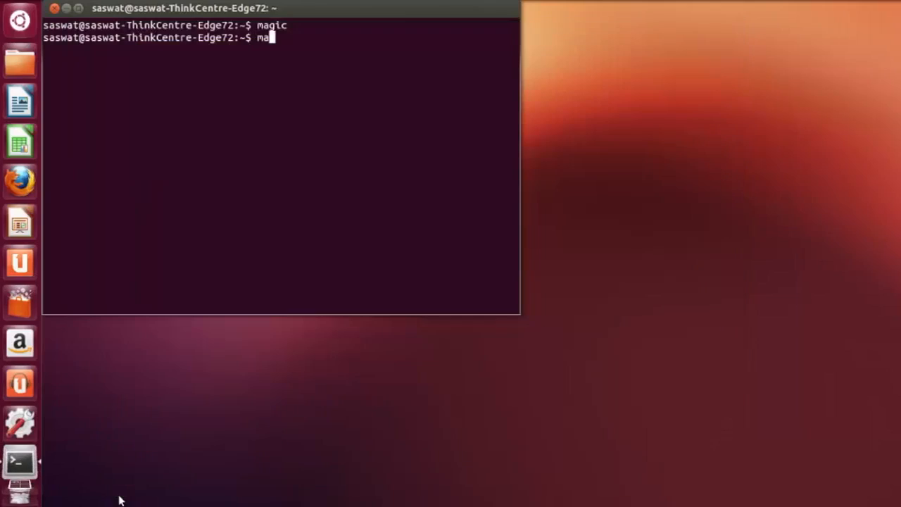
{"action": "type", "text": "ic oai2.mag"}
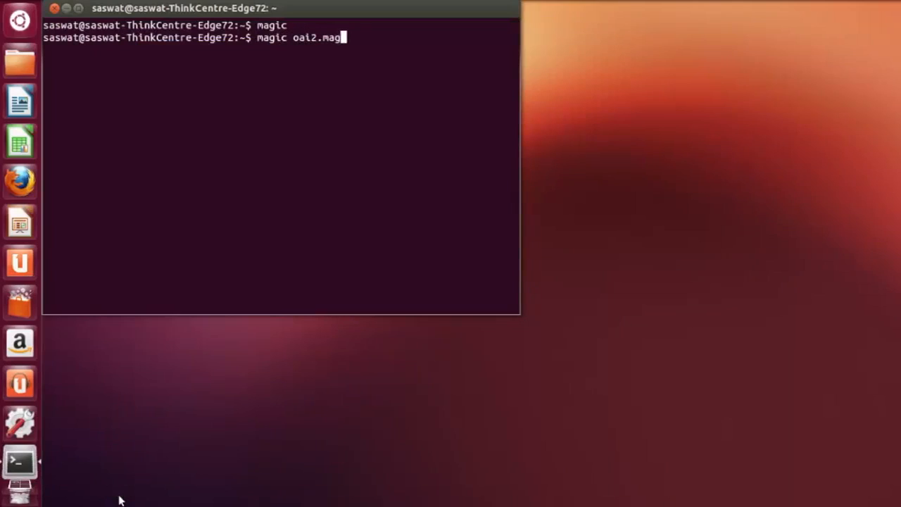
{"action": "key", "text": "Return"}
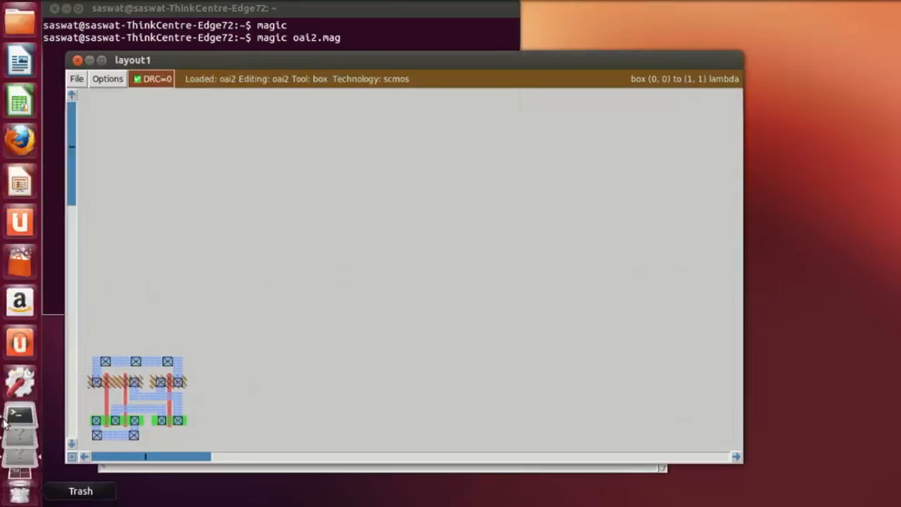
Examine the reopened oai2 layout centred and enlarged in a maximized window, checking its contacts, diffusions, polysilicon gates and labels.
{"action": "left_click", "coordinate": [84, 456]}
{"action": "scroll", "coordinate": [287, 333], "scroll_direction": "down", "scroll_amount": 1}
{"action": "scroll", "coordinate": [285, 331], "scroll_direction": "down", "scroll_amount": 3}
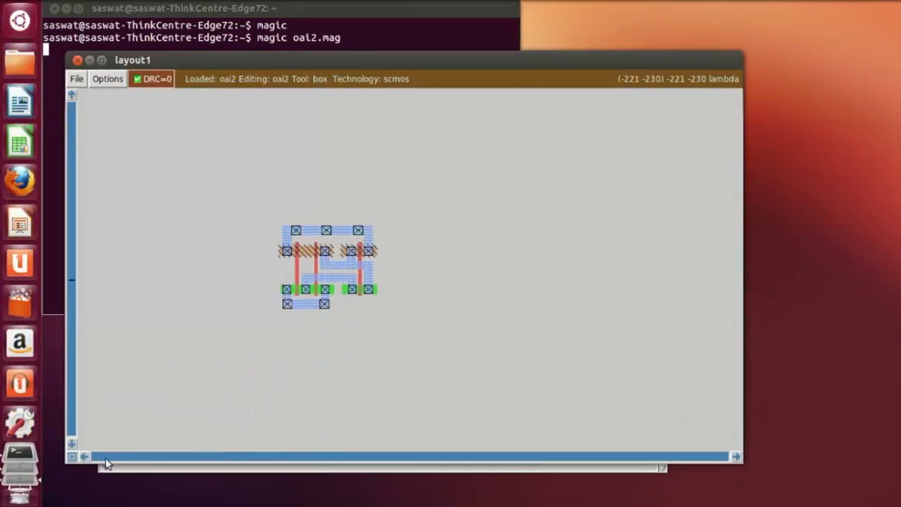
{"action": "left_click", "coordinate": [84, 457]}
{"action": "left_click", "coordinate": [84, 456]}
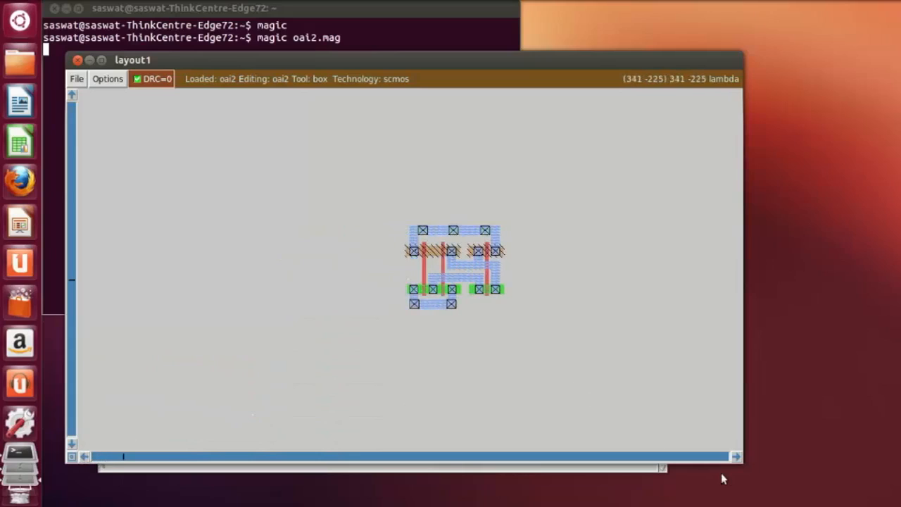
{"action": "left_click", "coordinate": [735, 456]}
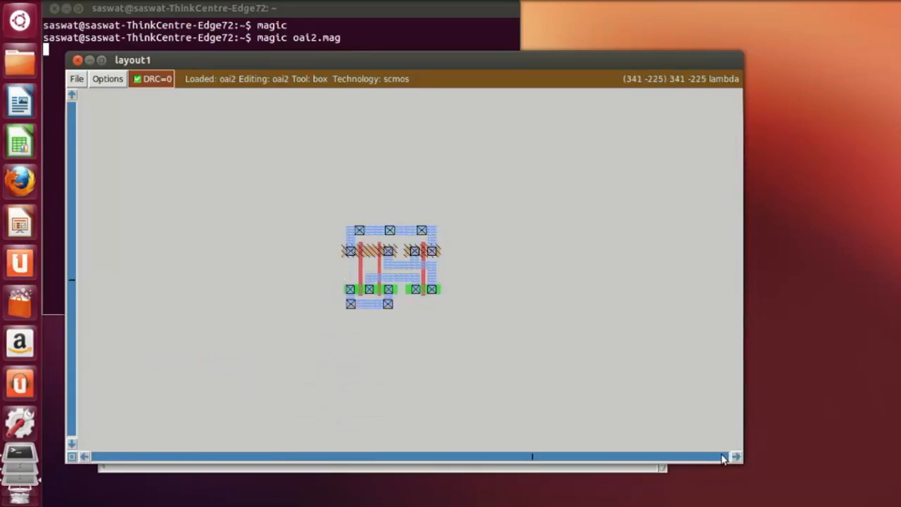
{"action": "key", "text": "z"}
{"action": "key", "text": "z"}
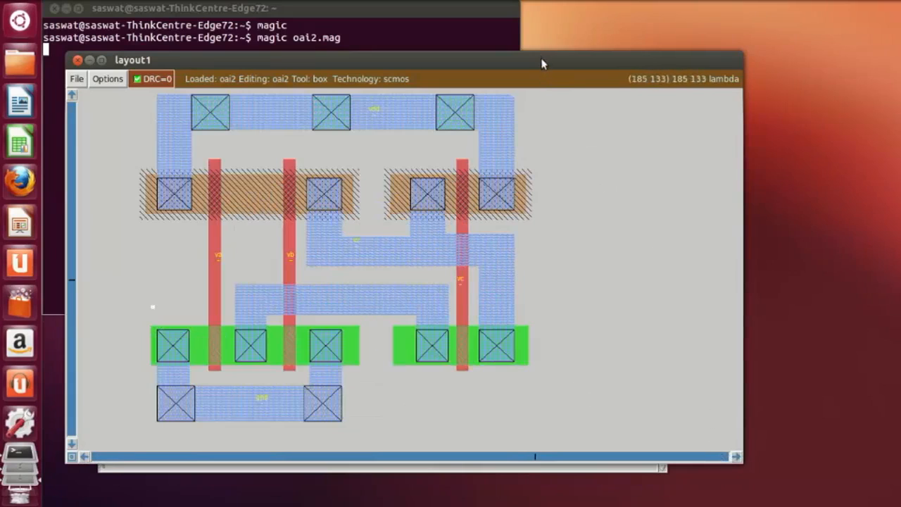
{"action": "double_click", "coordinate": [542, 62]}
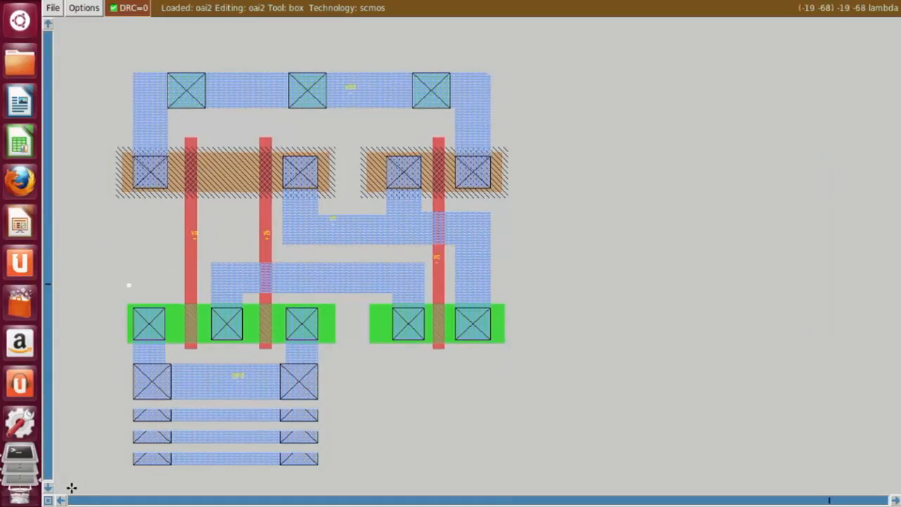
{"action": "double_click", "coordinate": [528, 2]}
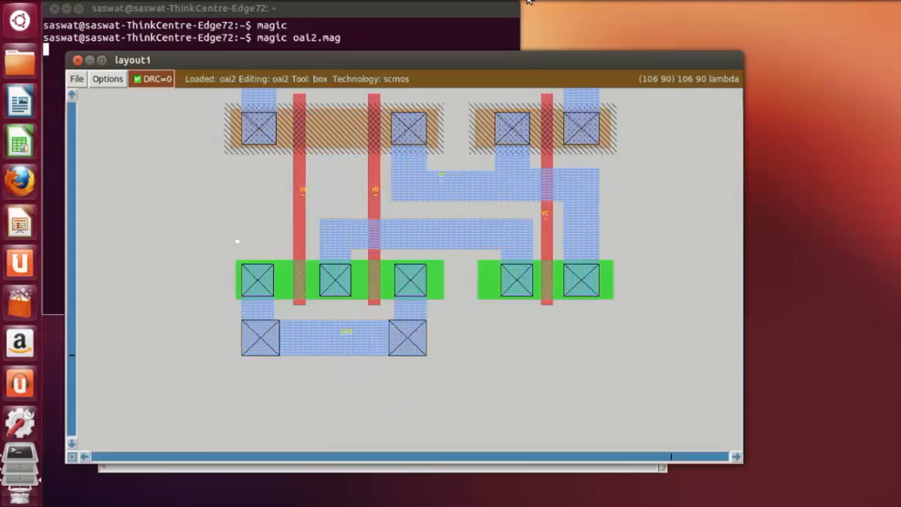
{"action": "double_click", "coordinate": [516, 58]}
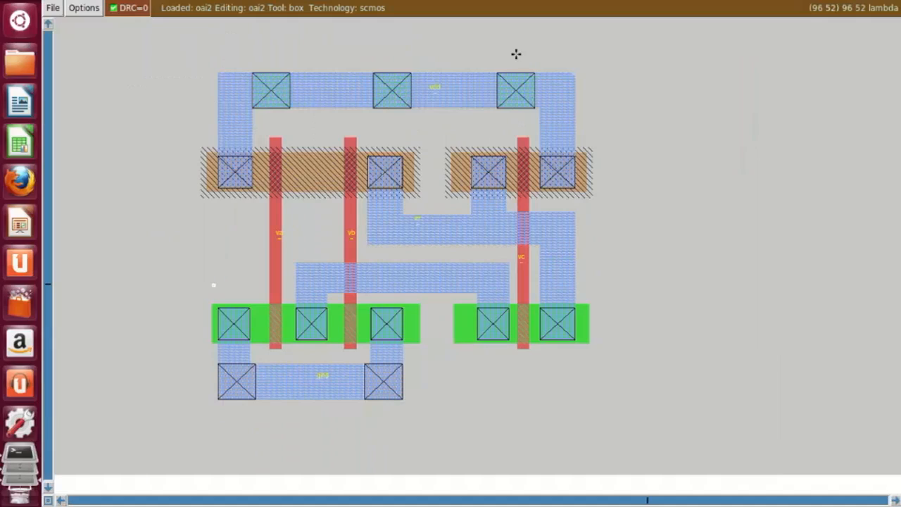
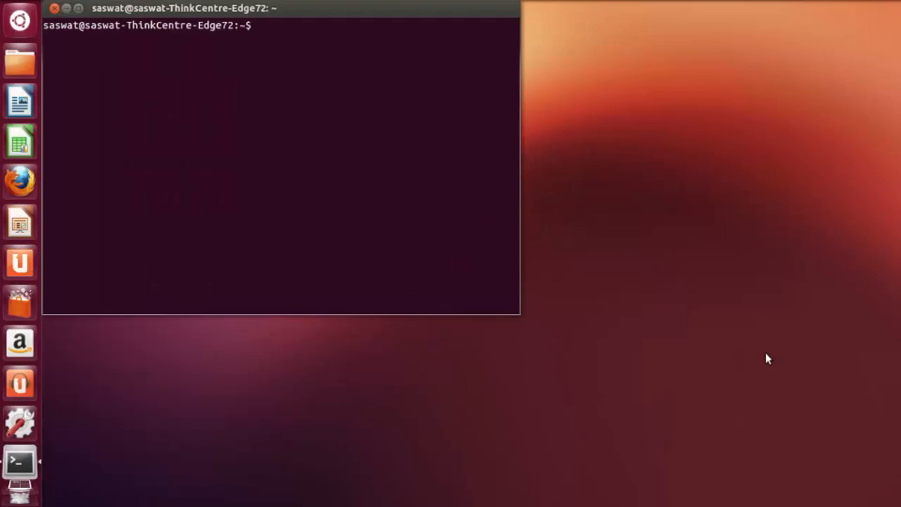
Launch Magic from the terminal and arrange its layout window above the tkcon console so both are accessible.
{"action": "type", "text": "magic"}
{"action": "key", "text": "Return"}
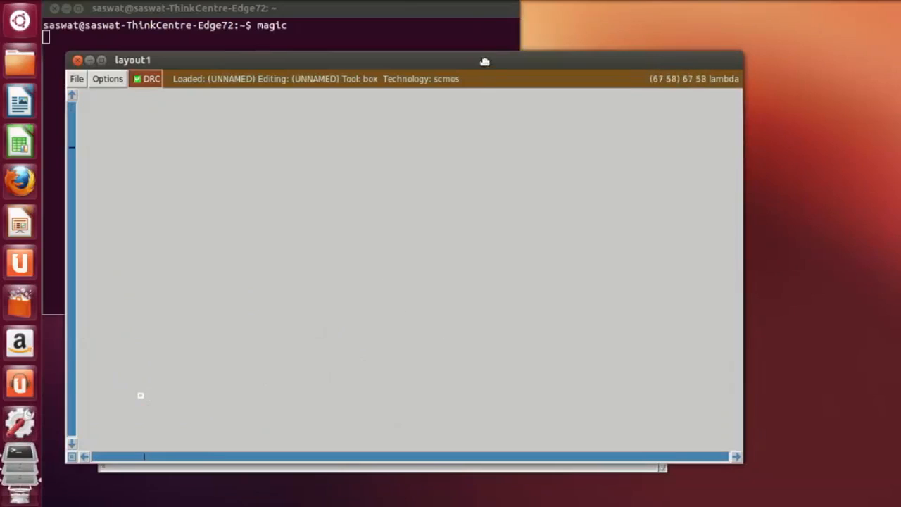
{"action": "left_click_drag", "start_coordinate": [485, 61], "coordinate": [492, 23]}
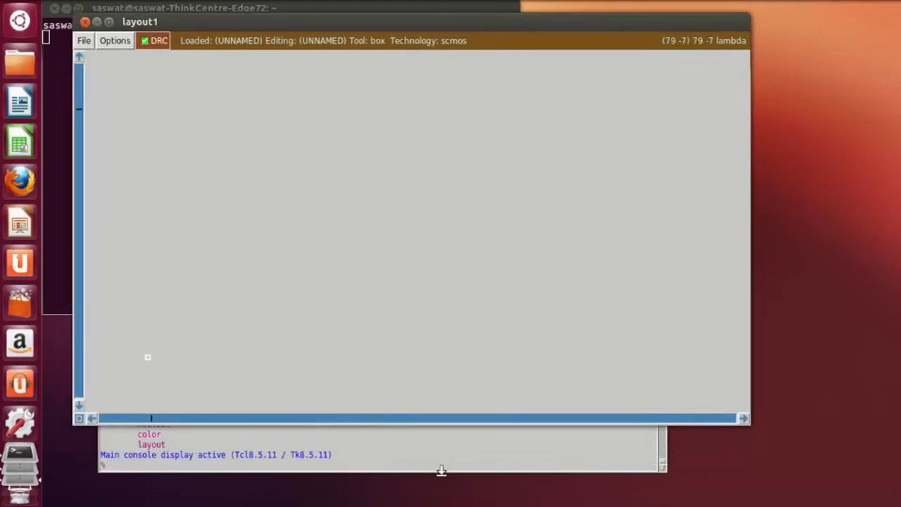
{"action": "left_click", "coordinate": [441, 471]}
{"action": "left_click_drag", "start_coordinate": [316, 275], "coordinate": [340, 296]}
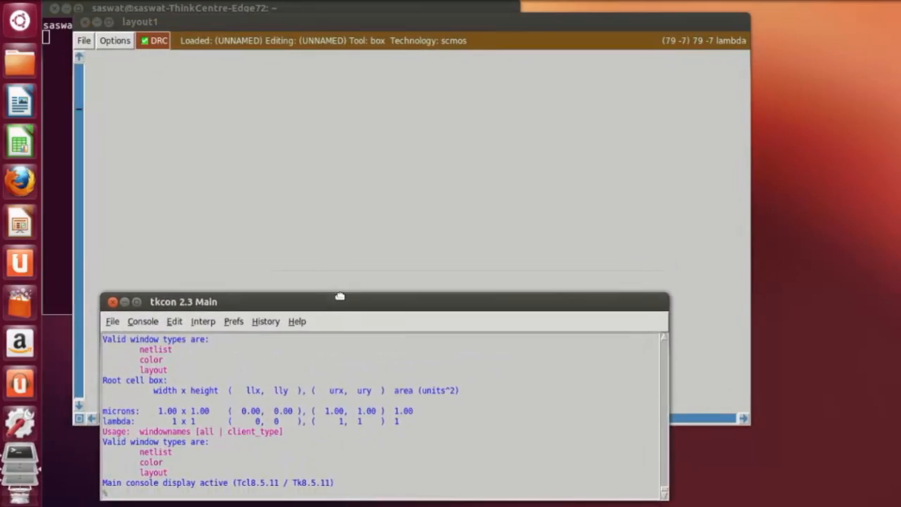
{"action": "left_click", "coordinate": [320, 224]}
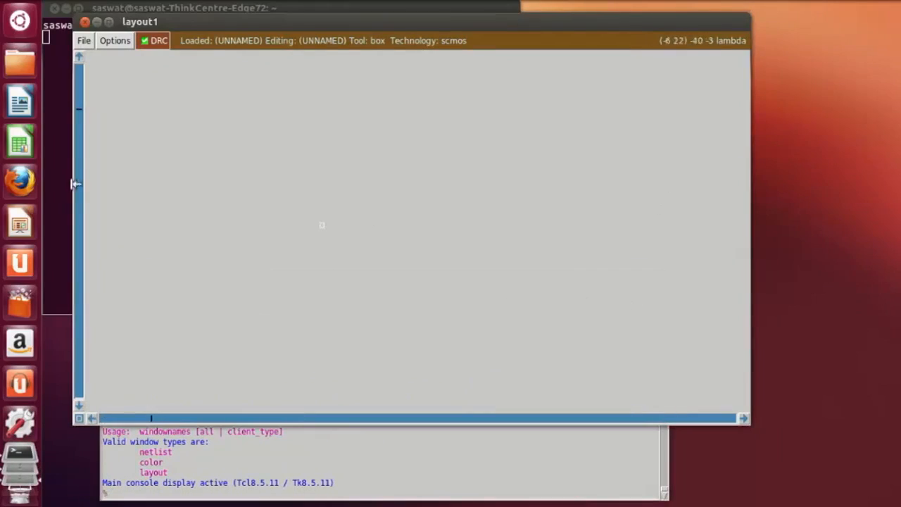
{"action": "left_click", "coordinate": [330, 493]}
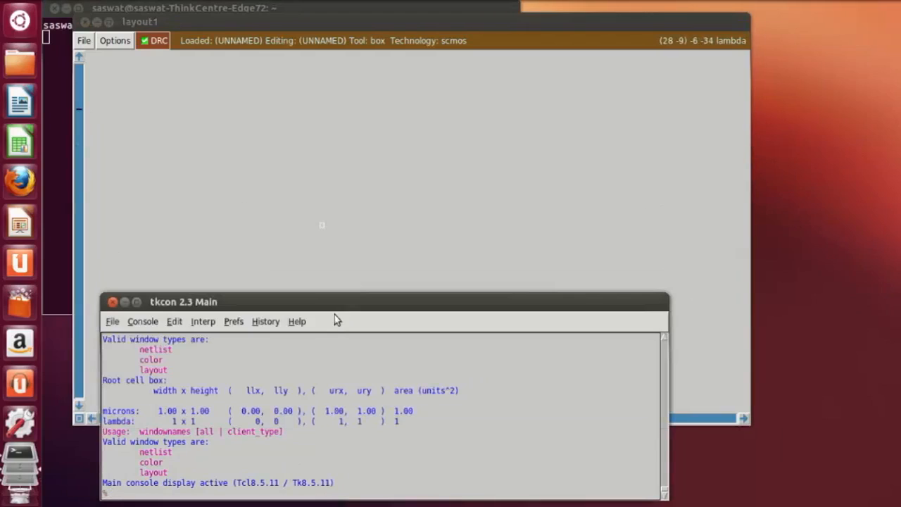
{"action": "left_click_drag", "start_coordinate": [342, 302], "coordinate": [365, 306]}
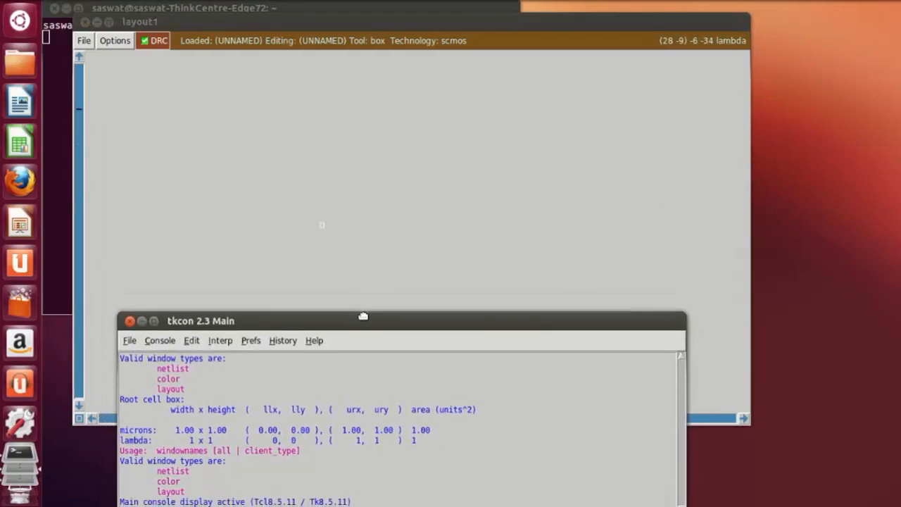
{"action": "left_click", "coordinate": [304, 201]}
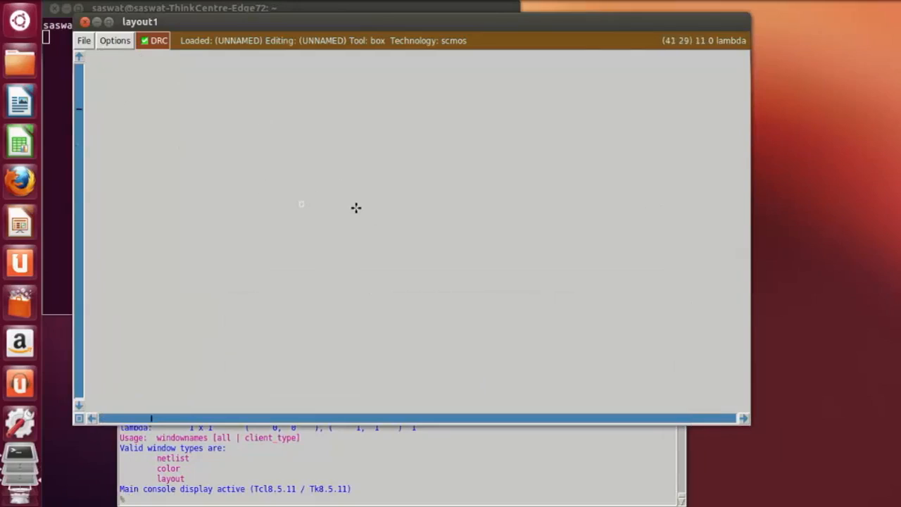
Show the grid and the layer palette in the layout window.
{"action": "key", "text": "g"}
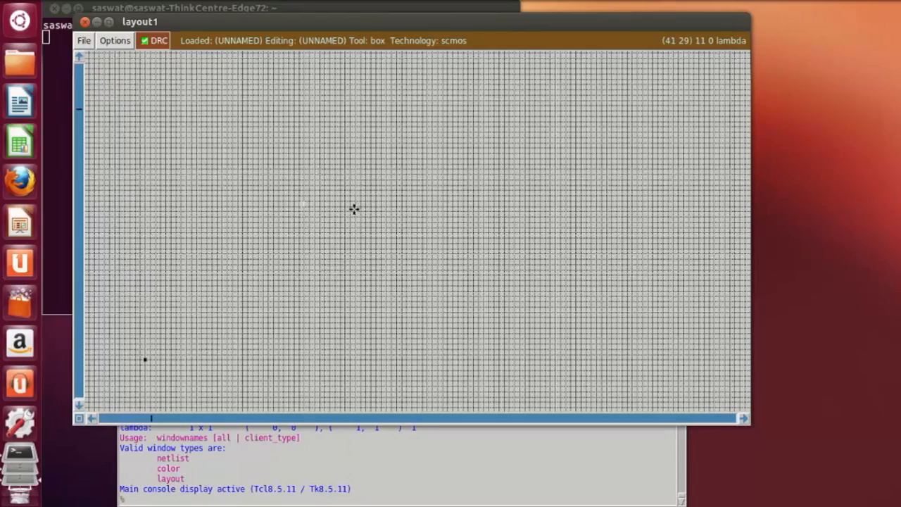
{"action": "left_click", "coordinate": [120, 43]}
{"action": "left_click", "coordinate": [123, 55]}
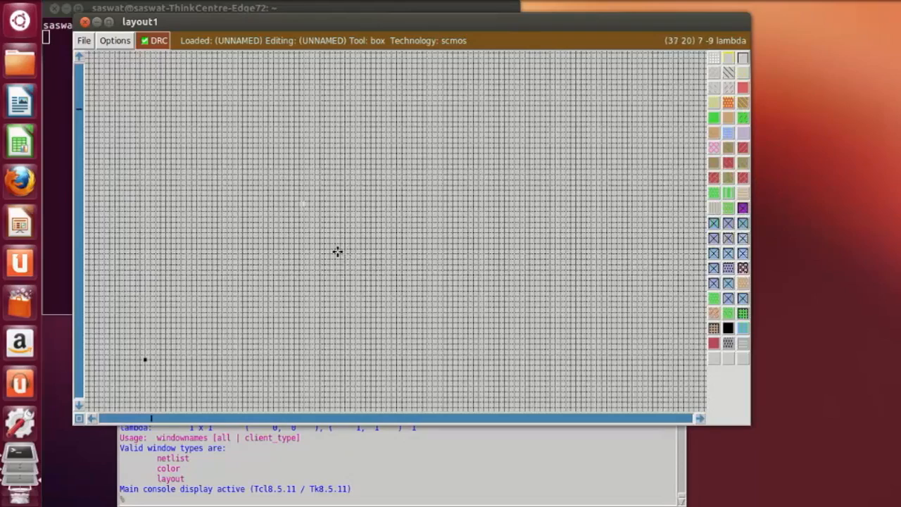
Paint a tall n-well rectangle about 13 by 35 lambda with its lower-left corner at about (10, 16).
{"action": "left_click", "coordinate": [197, 90]}
{"action": "right_click", "coordinate": [264, 275]}
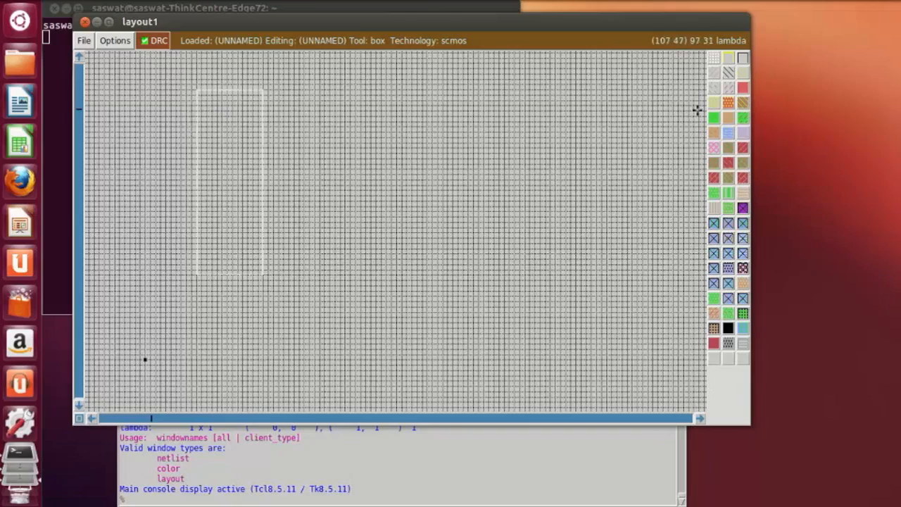
{"action": "left_click", "coordinate": [728, 73]}
Paint a second n-well of the same size directly below the first, with its lower-left corner at (10, -26).
{"action": "scroll", "coordinate": [310, 285], "scroll_direction": "down", "scroll_amount": 3}
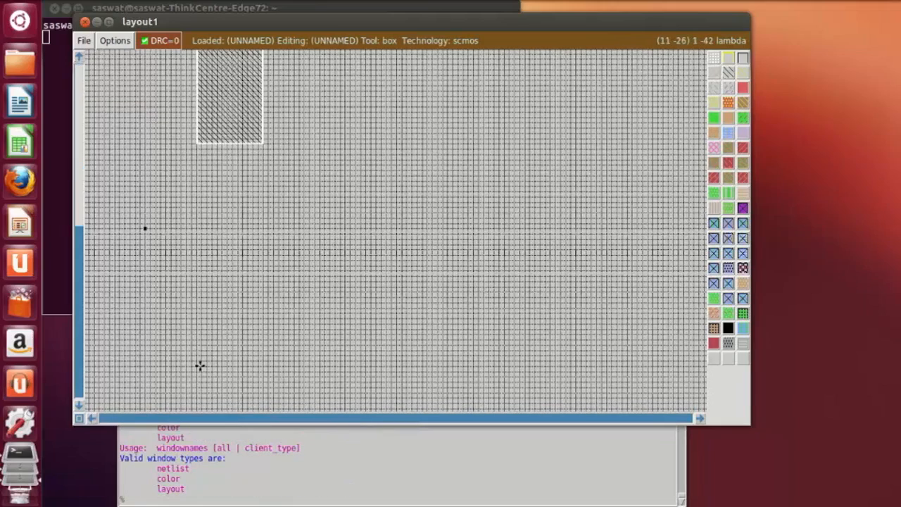
{"action": "left_click", "coordinate": [200, 366]}
{"action": "left_click", "coordinate": [193, 364]}
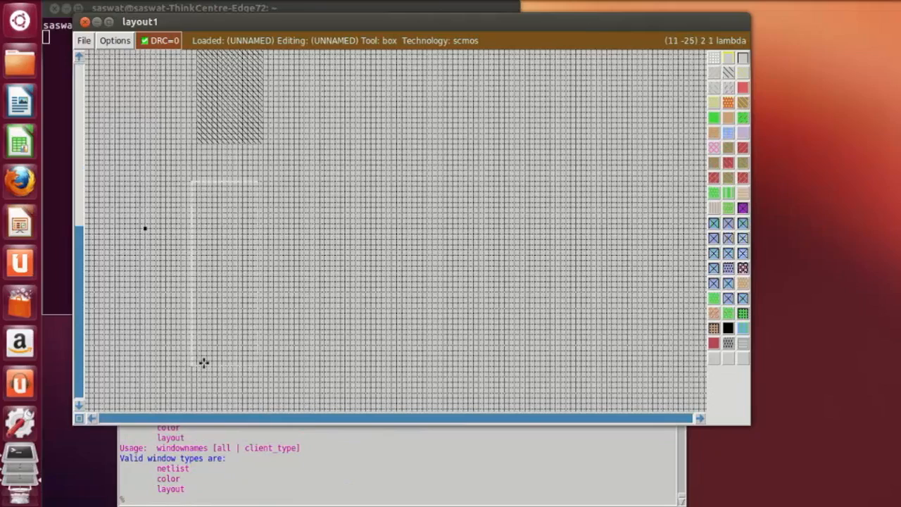
{"action": "left_click", "coordinate": [204, 362]}
{"action": "left_click", "coordinate": [197, 364]}
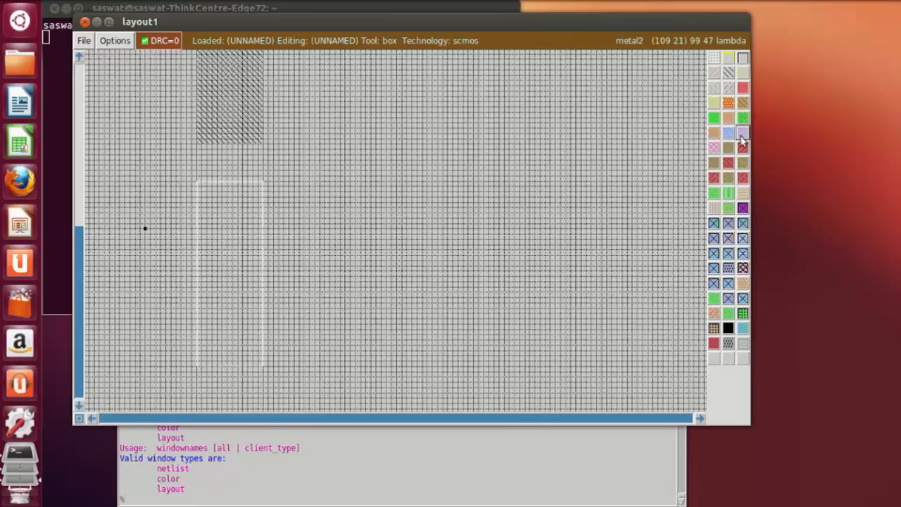
{"action": "left_click", "coordinate": [728, 75]}
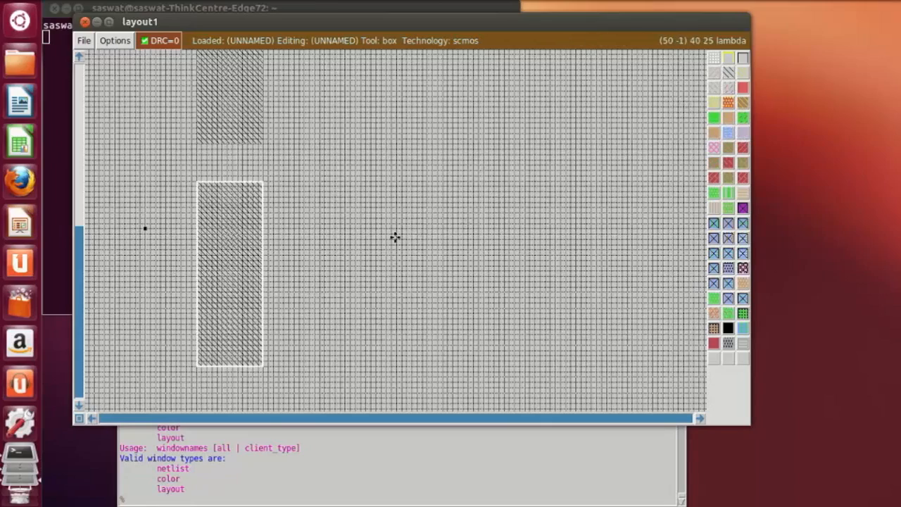
Paint a third n-well of the same size to the right of the other two, with its lower-left corner at (44, -4).
{"action": "left_click_drag", "start_coordinate": [394, 237], "coordinate": [372, 271]}
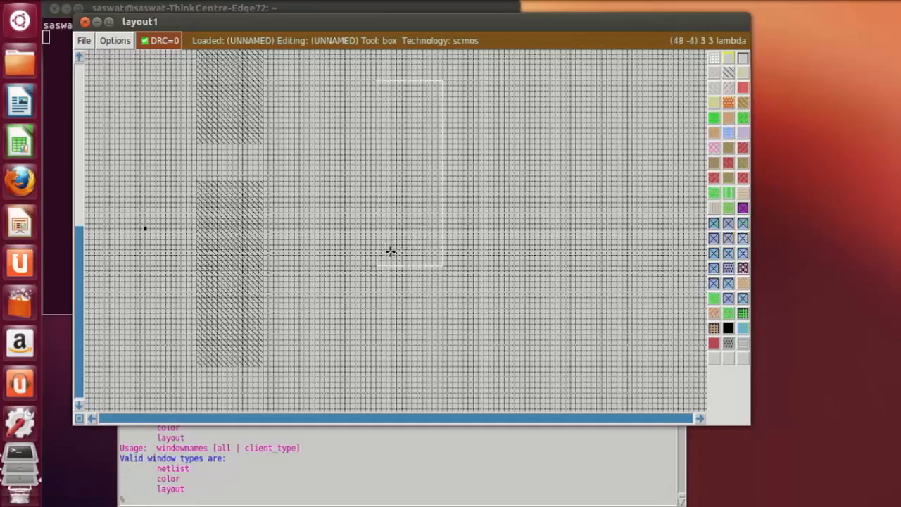
{"action": "left_click_drag", "start_coordinate": [390, 251], "coordinate": [372, 250]}
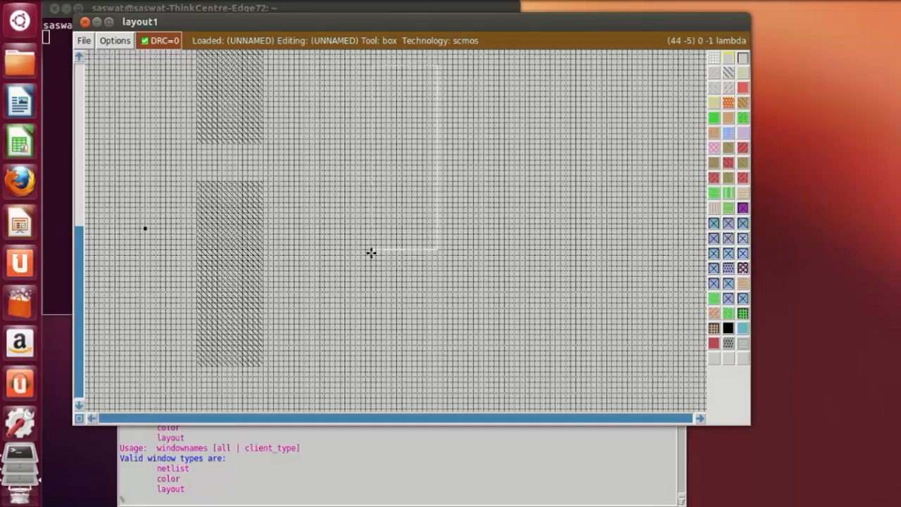
{"action": "middle_click", "coordinate": [729, 80]}
{"action": "left_click", "coordinate": [385, 323]}
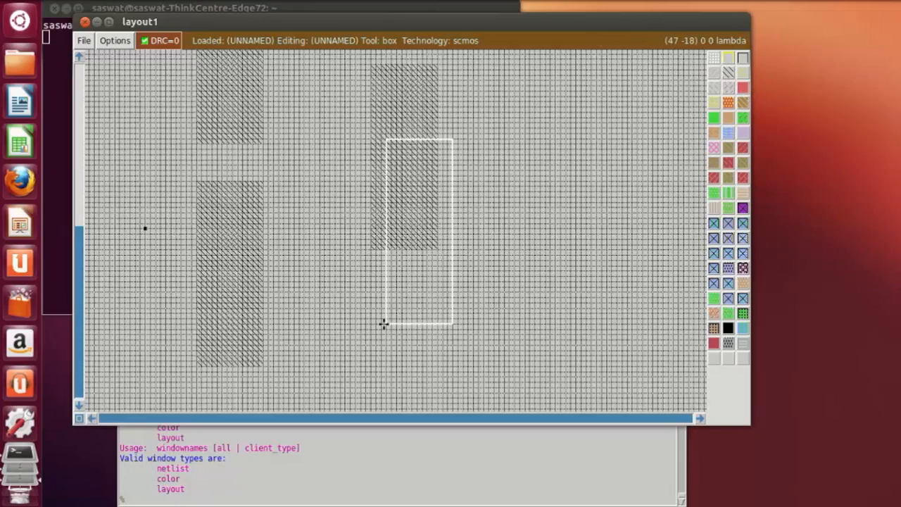
Paint a 9 by 31 lambda p-diffusion rectangle inside the upper-left n-well, inset 2 lambda from its edges.
{"action": "scroll", "coordinate": [244, 227], "scroll_direction": "up", "scroll_amount": 2}
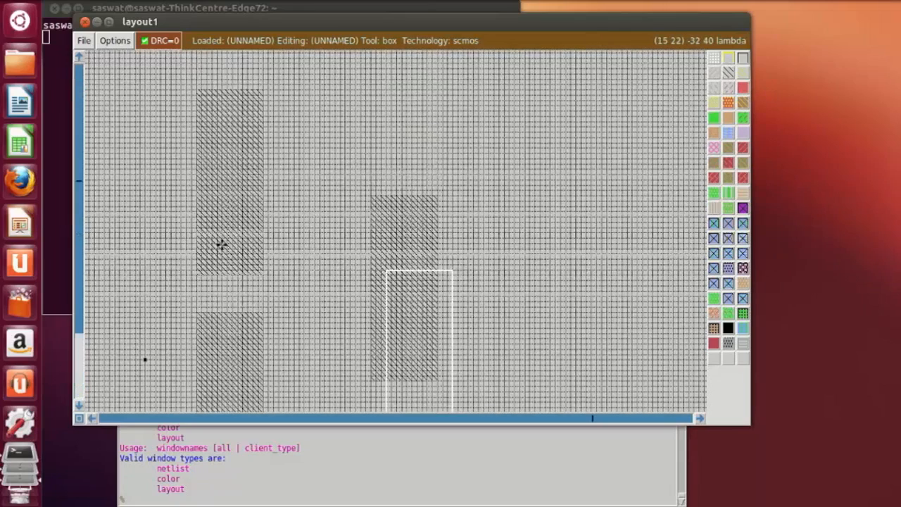
{"action": "key", "text": "z"}
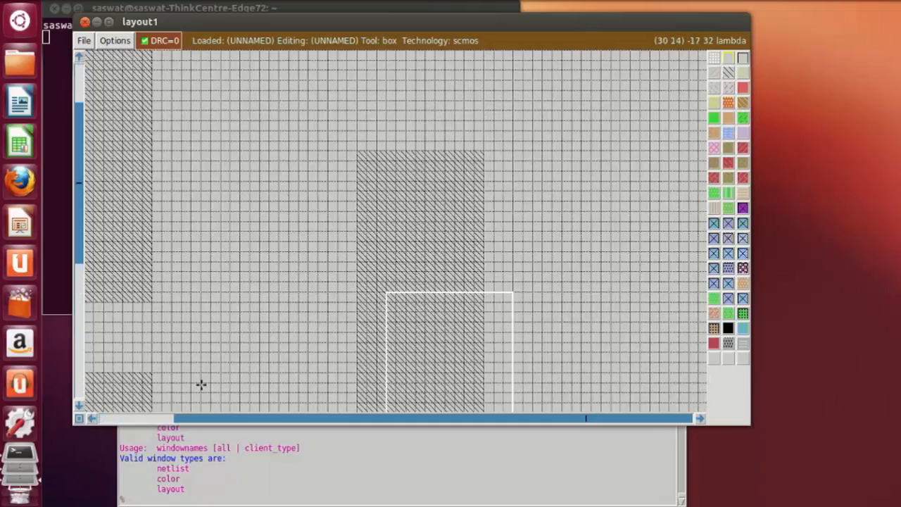
{"action": "left_click", "coordinate": [92, 418]}
{"action": "scroll", "coordinate": [229, 352], "scroll_direction": "up", "scroll_amount": 2}
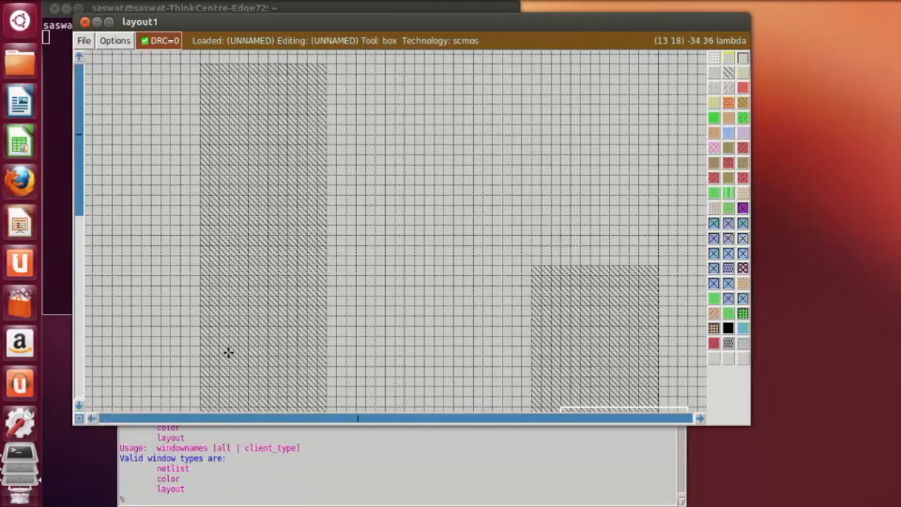
{"action": "scroll", "coordinate": [217, 378], "scroll_direction": "down", "scroll_amount": 1}
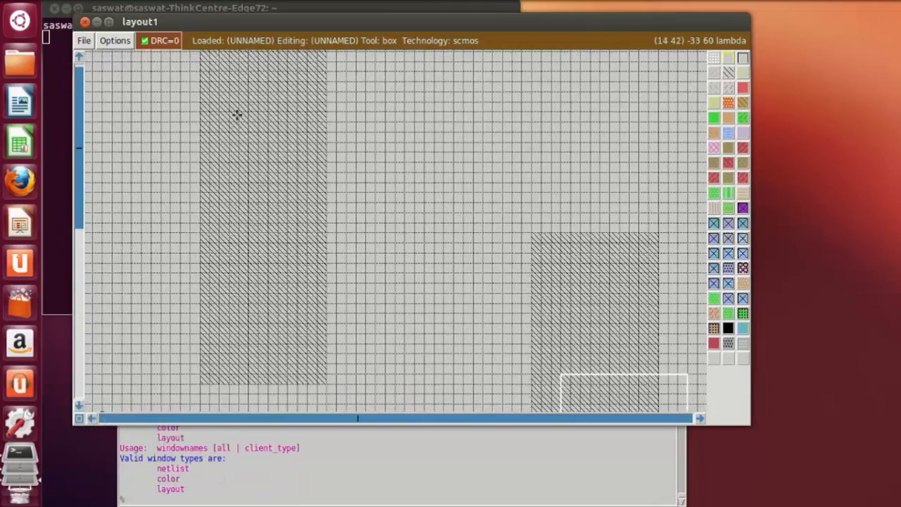
{"action": "left_click", "coordinate": [215, 360]}
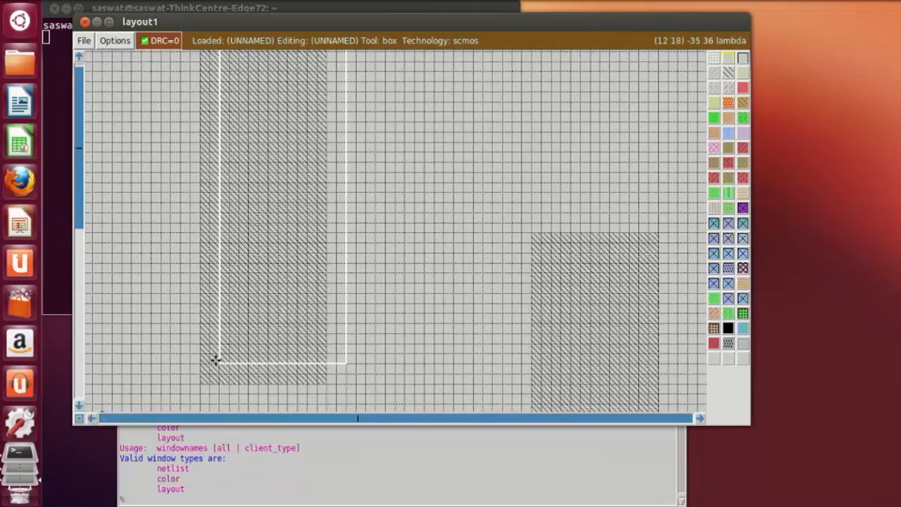
{"action": "scroll", "coordinate": [289, 148], "scroll_direction": "up", "scroll_amount": 1}
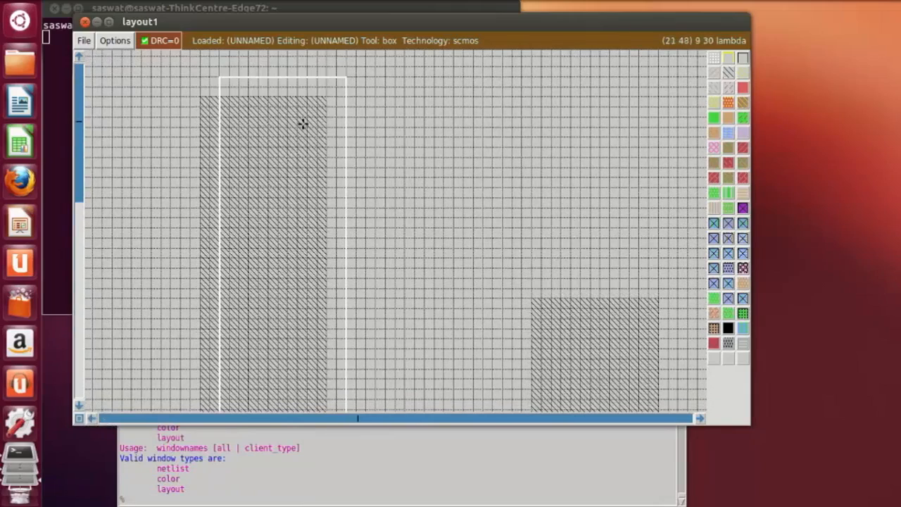
{"action": "right_click", "coordinate": [304, 124]}
{"action": "right_click", "coordinate": [303, 120]}
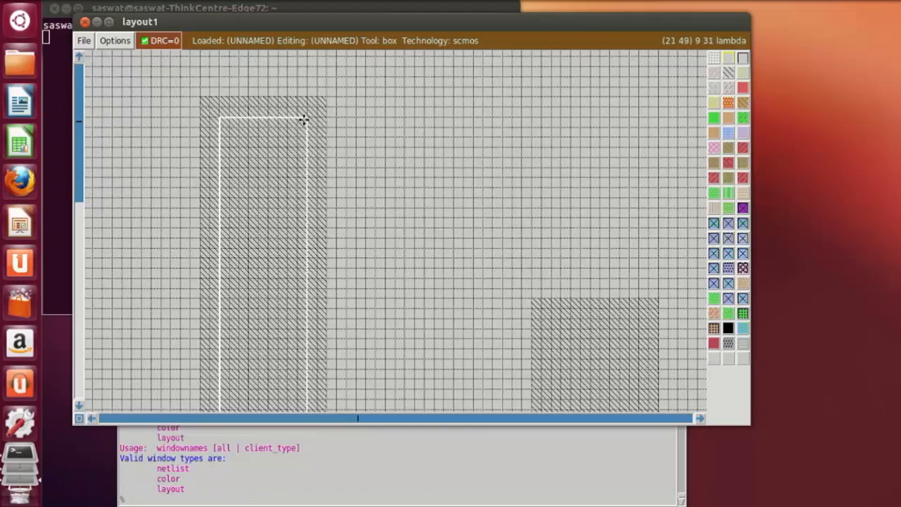
{"action": "scroll", "coordinate": [302, 127], "scroll_direction": "down", "scroll_amount": 1}
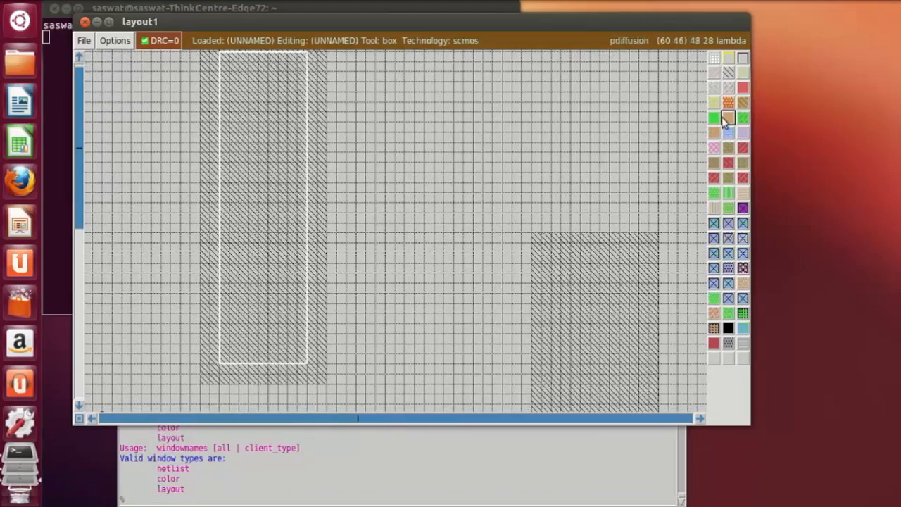
{"action": "left_click", "coordinate": [728, 118]}
Paint a same-sized p-diffusion rectangle inside the lower-left n-well, inset 2 lambda from its edges.
{"action": "left_click", "coordinate": [268, 338]}
{"action": "scroll", "coordinate": [268, 342], "scroll_direction": "down", "scroll_amount": 6}
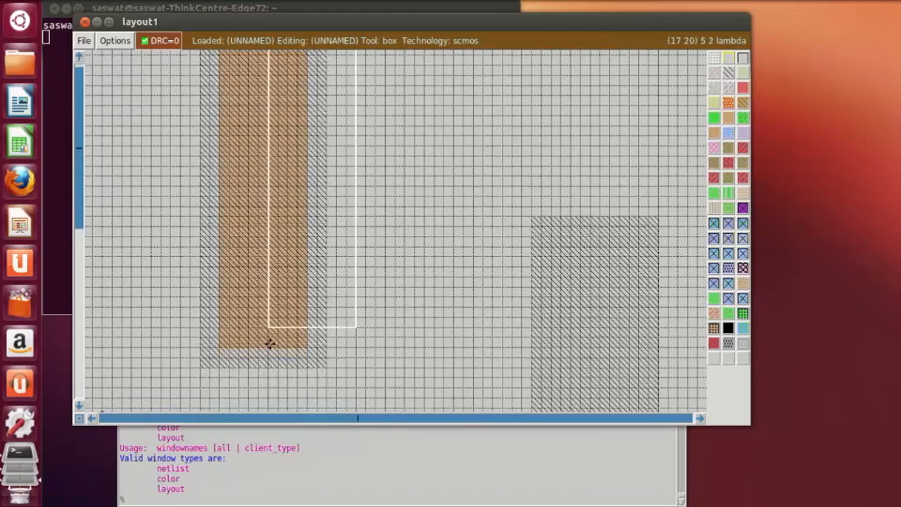
{"action": "scroll", "coordinate": [270, 344], "scroll_direction": "down", "scroll_amount": 4}
{"action": "scroll", "coordinate": [270, 343], "scroll_direction": "up", "scroll_amount": 1}
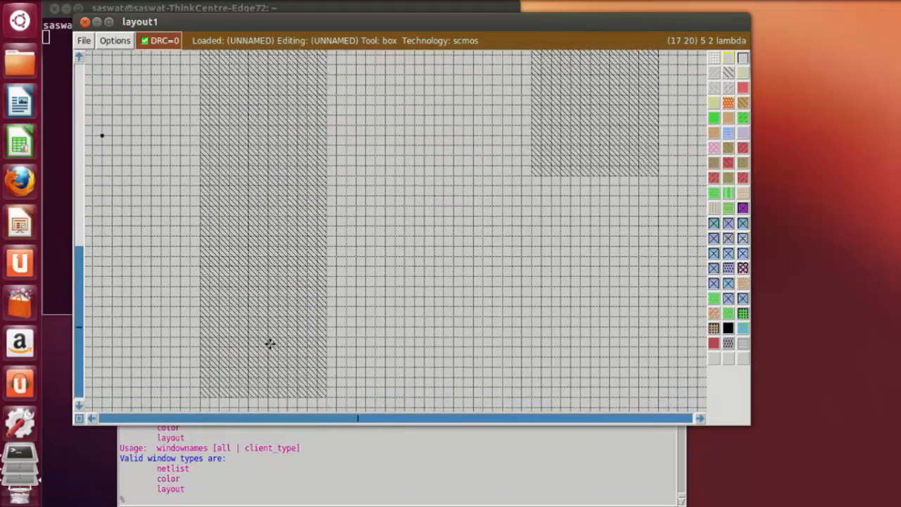
{"action": "left_click", "coordinate": [218, 376]}
{"action": "scroll", "coordinate": [219, 376], "scroll_direction": "up", "scroll_amount": 1}
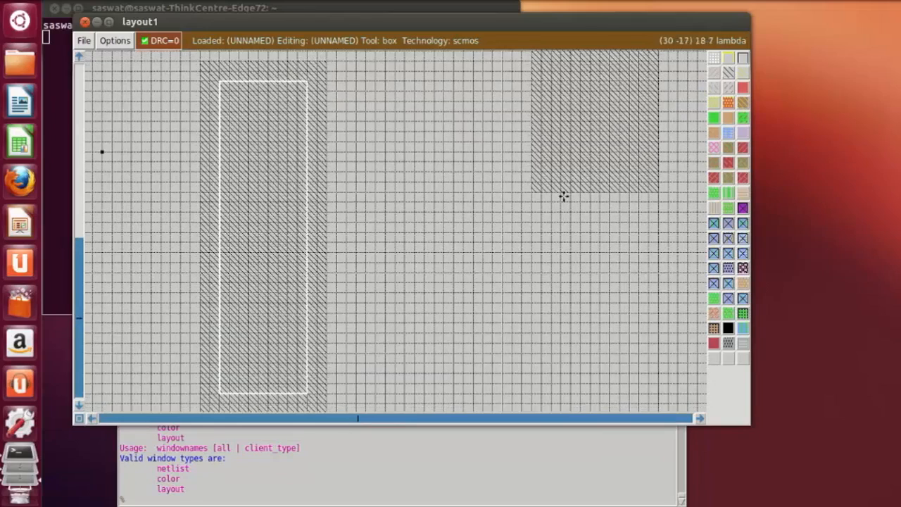
{"action": "middle_click", "coordinate": [727, 120]}
Fill the right-hand n-well with a same-sized p-diffusion rectangle, inset 2 lambda from the well edges.
{"action": "left_click", "coordinate": [493, 282]}
{"action": "scroll", "coordinate": [501, 281], "scroll_direction": "up", "scroll_amount": 3}
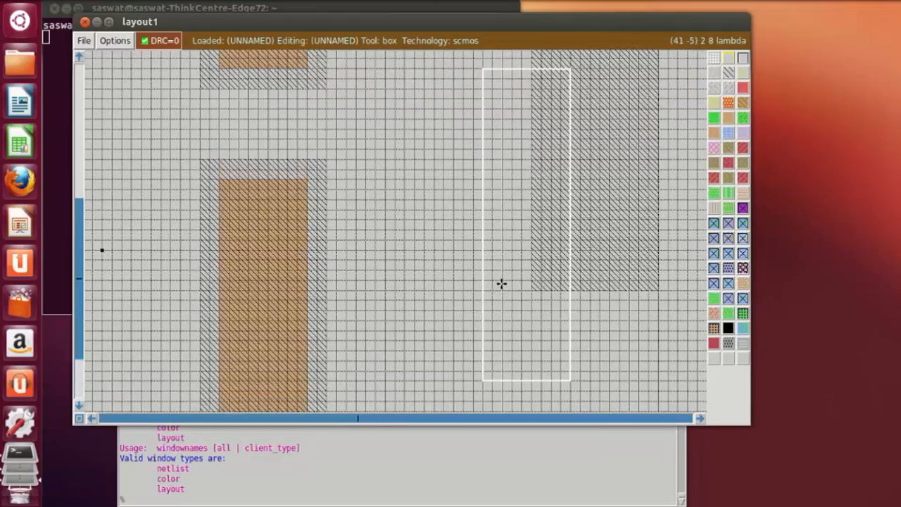
{"action": "scroll", "coordinate": [551, 311], "scroll_direction": "up", "scroll_amount": 1}
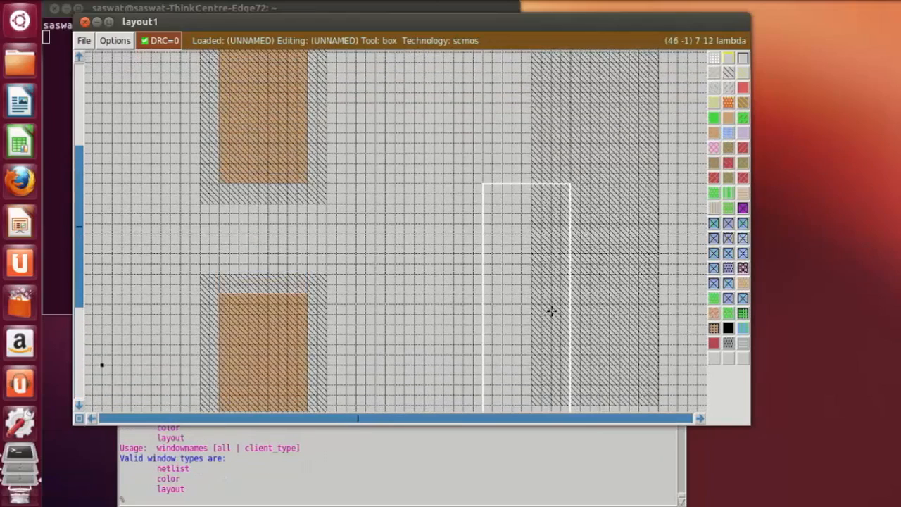
{"action": "left_click", "coordinate": [554, 382]}
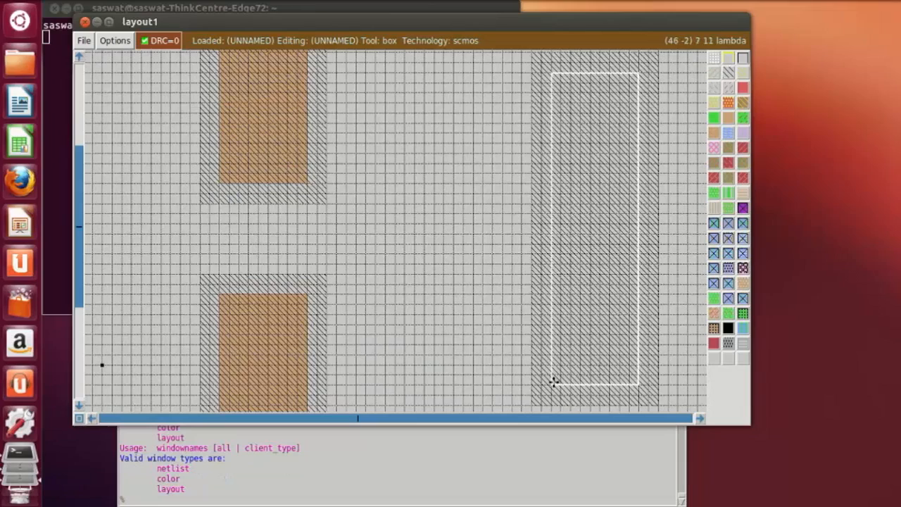
{"action": "scroll", "coordinate": [606, 282], "scroll_direction": "up", "scroll_amount": 2}
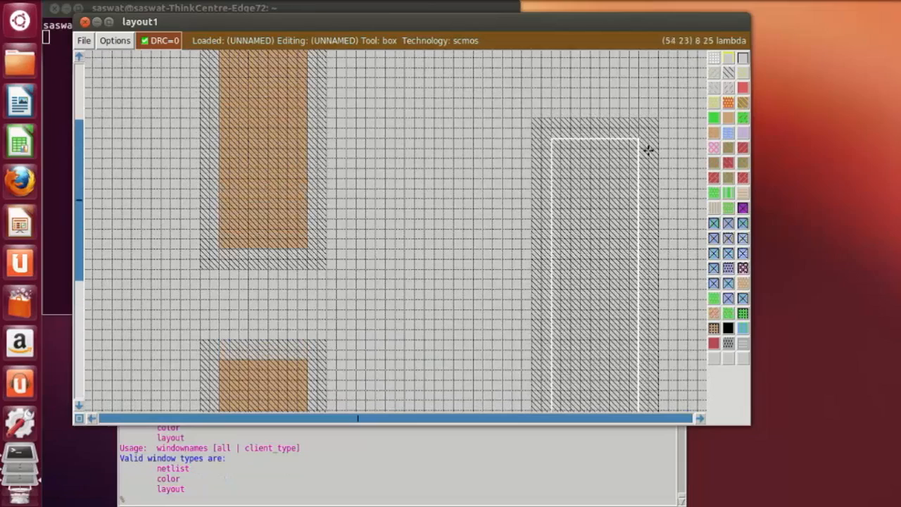
{"action": "middle_click", "coordinate": [729, 131]}
Paint a 9 by 31 lambda n-diffusion rectangle below the n-wells, with its lower-left corner at (30, -56).
{"action": "left_click", "coordinate": [472, 248]}
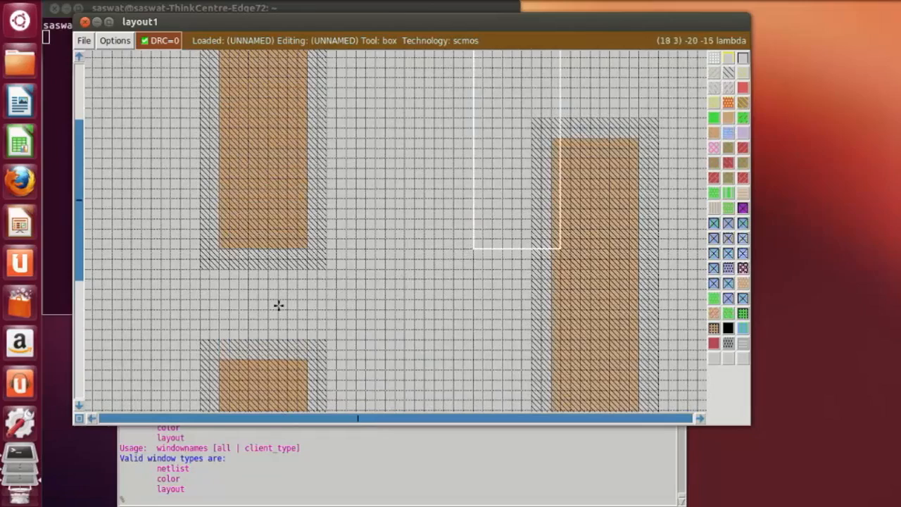
{"action": "scroll", "coordinate": [582, 233], "scroll_direction": "down", "scroll_amount": 5}
{"action": "scroll", "coordinate": [557, 244], "scroll_direction": "down", "scroll_amount": 6}
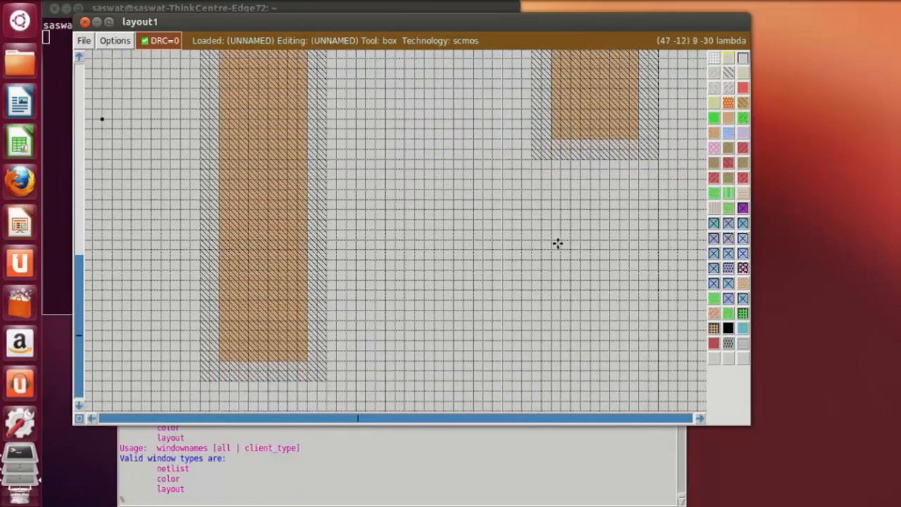
{"action": "scroll", "coordinate": [312, 356], "scroll_direction": "down", "scroll_amount": 1}
{"action": "scroll", "coordinate": [314, 354], "scroll_direction": "down", "scroll_amount": 3}
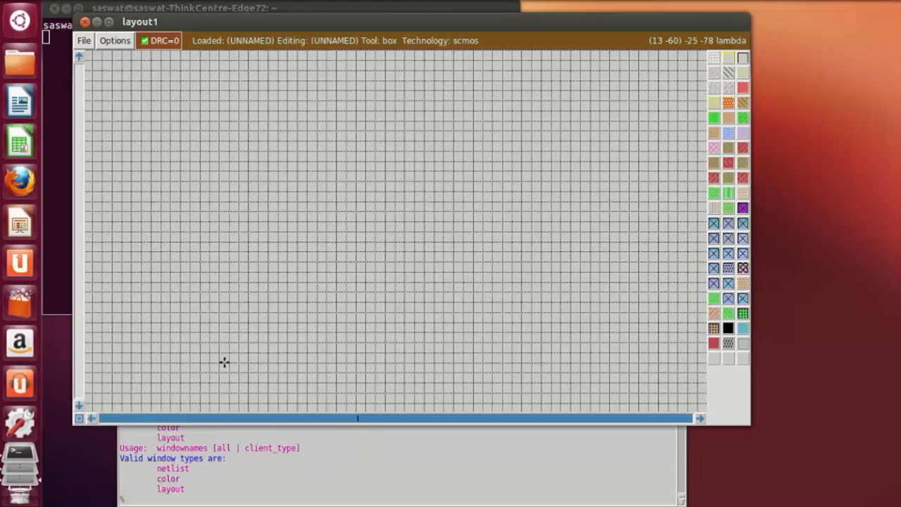
{"action": "scroll", "coordinate": [460, 380], "scroll_direction": "up", "scroll_amount": 4}
{"action": "scroll", "coordinate": [408, 394], "scroll_direction": "down", "scroll_amount": 1}
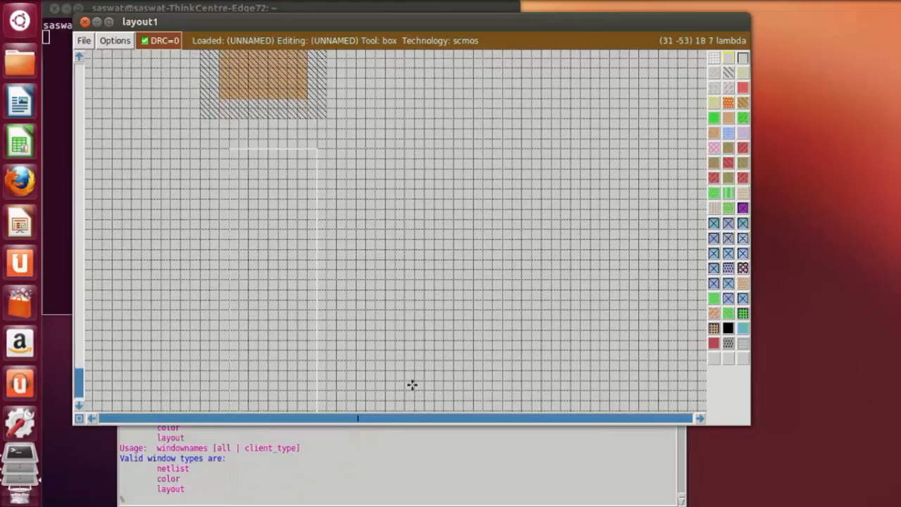
{"action": "left_click", "coordinate": [412, 383]}
{"action": "left_click", "coordinate": [395, 402]}
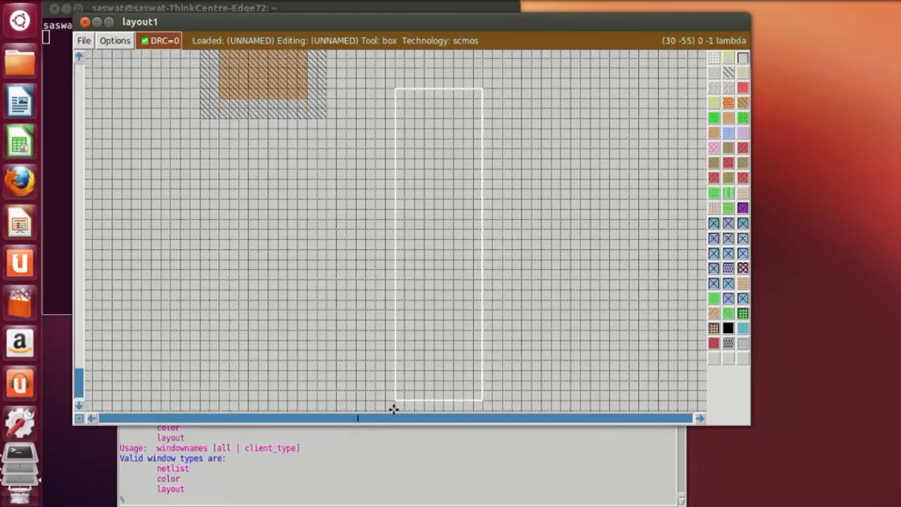
{"action": "scroll", "coordinate": [394, 409], "scroll_direction": "down", "scroll_amount": 2}
{"action": "left_click", "coordinate": [402, 346]}
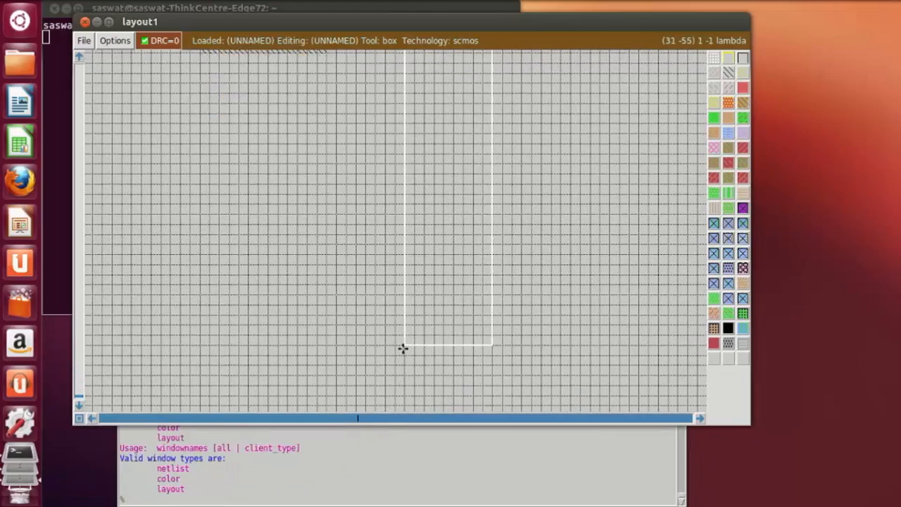
{"action": "scroll", "coordinate": [392, 359], "scroll_direction": "up", "scroll_amount": 2}
{"action": "scroll", "coordinate": [390, 362], "scroll_direction": "down", "scroll_amount": 1}
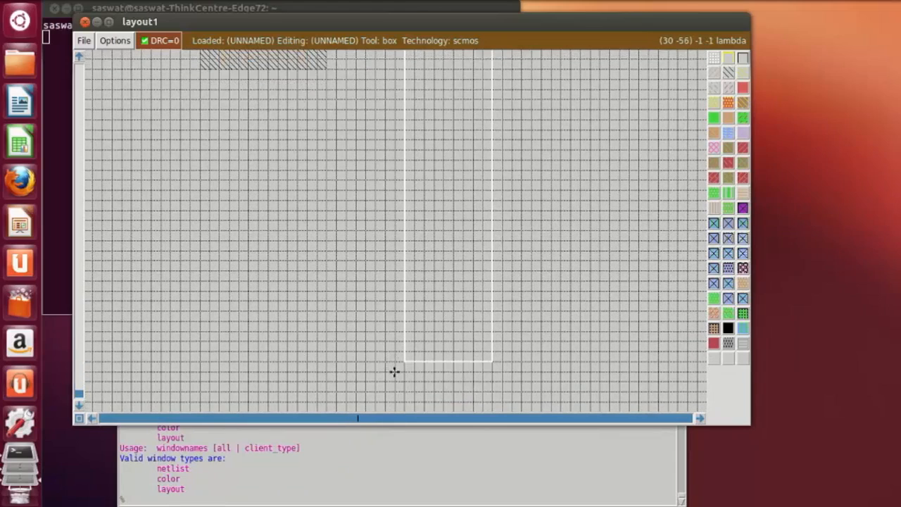
{"action": "left_click", "coordinate": [395, 371]}
{"action": "scroll", "coordinate": [394, 370], "scroll_direction": "up", "scroll_amount": 2}
{"action": "scroll", "coordinate": [395, 371], "scroll_direction": "down", "scroll_amount": 1}
{"action": "scroll", "coordinate": [394, 371], "scroll_direction": "down", "scroll_amount": 1}
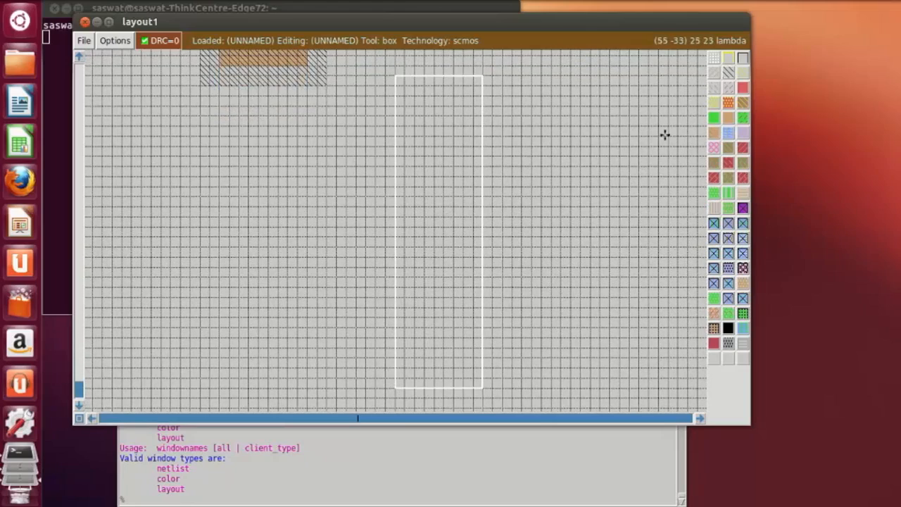
{"action": "left_click", "coordinate": [713, 120]}
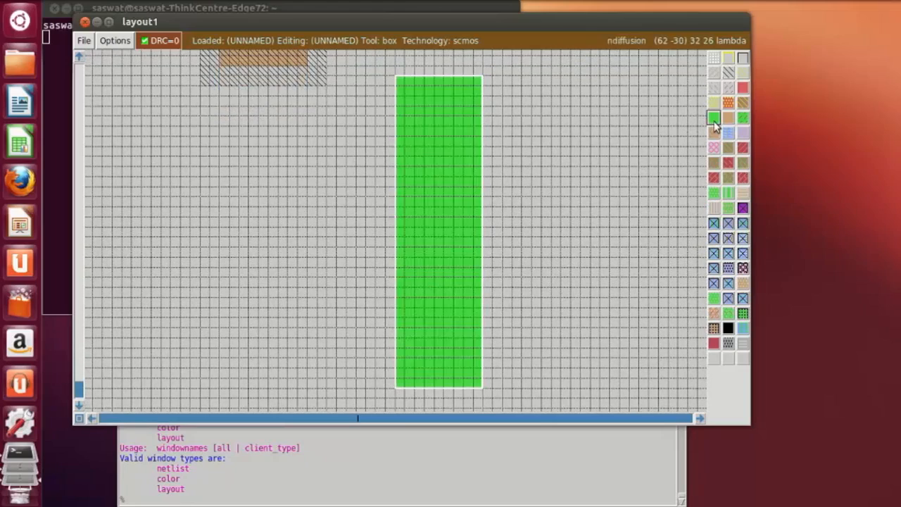
Paint a same-sized n-diffusion rectangle below and to the left of the first one, with its lower-left corner at (14, -88).
{"action": "left_click", "coordinate": [575, 248]}
{"action": "scroll", "coordinate": [415, 281], "scroll_direction": "down", "scroll_amount": 5}
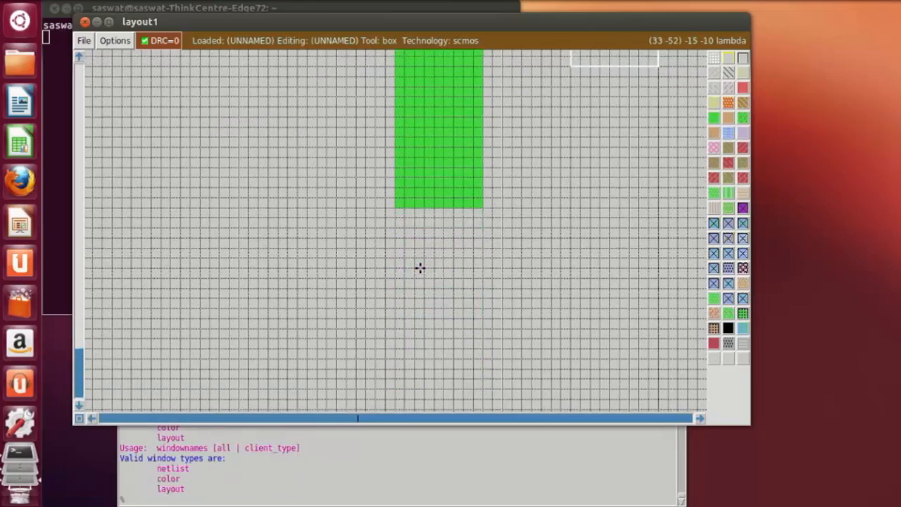
{"action": "scroll", "coordinate": [420, 267], "scroll_direction": "down", "scroll_amount": 4}
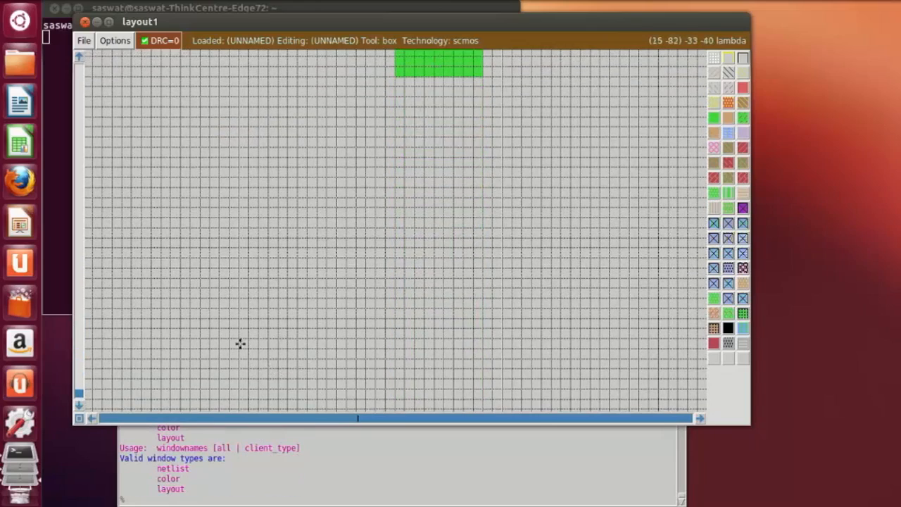
{"action": "scroll", "coordinate": [240, 343], "scroll_direction": "down", "scroll_amount": 1}
{"action": "left_click", "coordinate": [240, 343]}
{"action": "scroll", "coordinate": [242, 344], "scroll_direction": "up", "scroll_amount": 2}
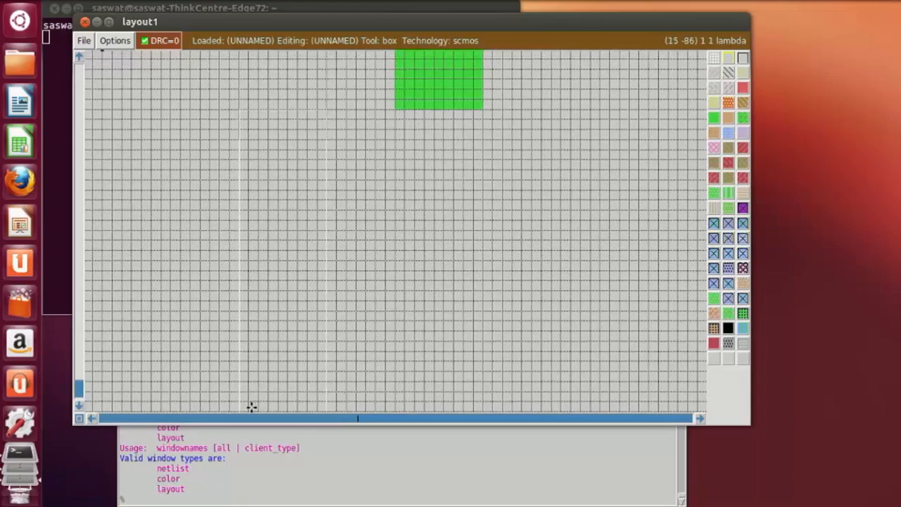
{"action": "scroll", "coordinate": [247, 394], "scroll_direction": "down", "scroll_amount": 2}
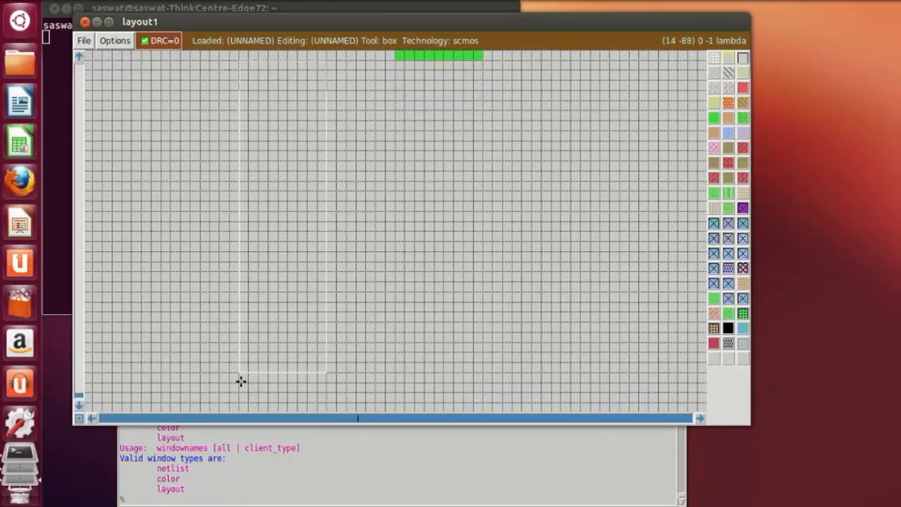
{"action": "left_click", "coordinate": [241, 380]}
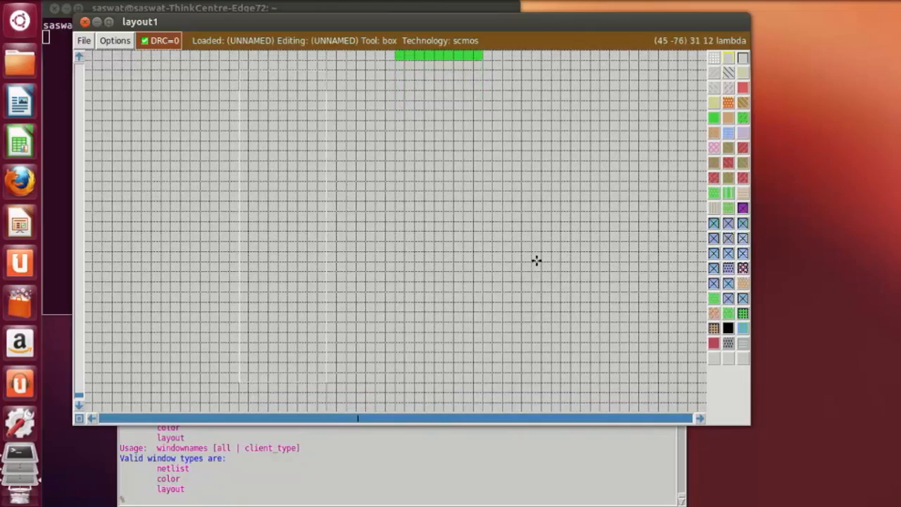
{"action": "left_click", "coordinate": [714, 118]}
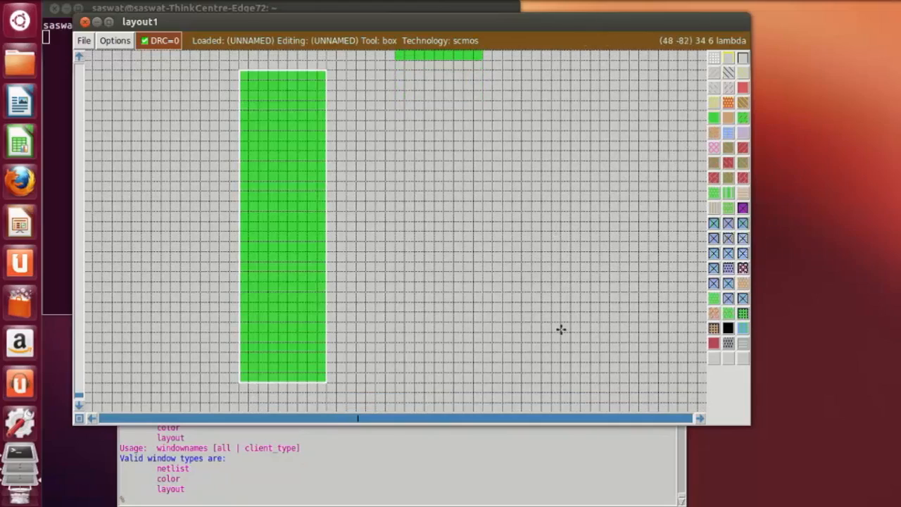
Paint a third n-diffusion rectangle of the same size level with the second, with its lower-left corner at (44, -88).
{"action": "left_click", "coordinate": [531, 383]}
{"action": "scroll", "coordinate": [535, 389], "scroll_direction": "up", "scroll_amount": 3}
{"action": "scroll", "coordinate": [535, 392], "scroll_direction": "down", "scroll_amount": 1}
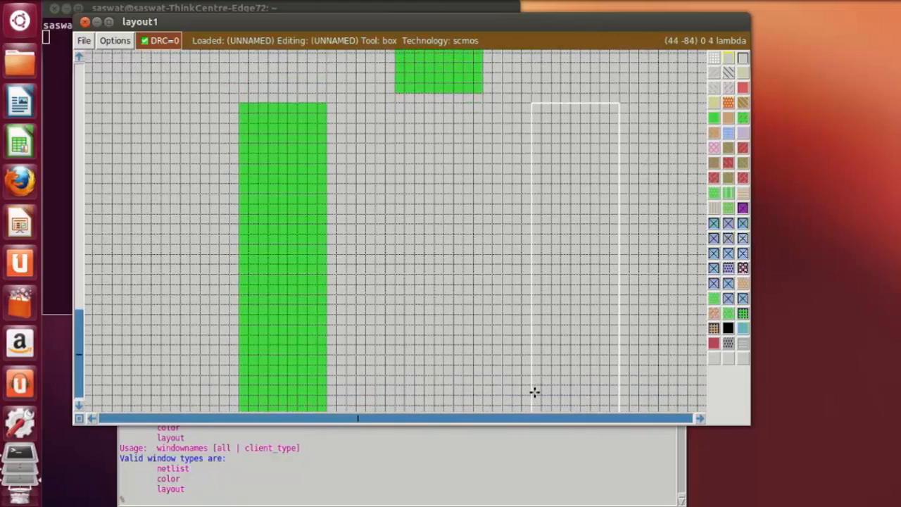
{"action": "left_click", "coordinate": [713, 118]}
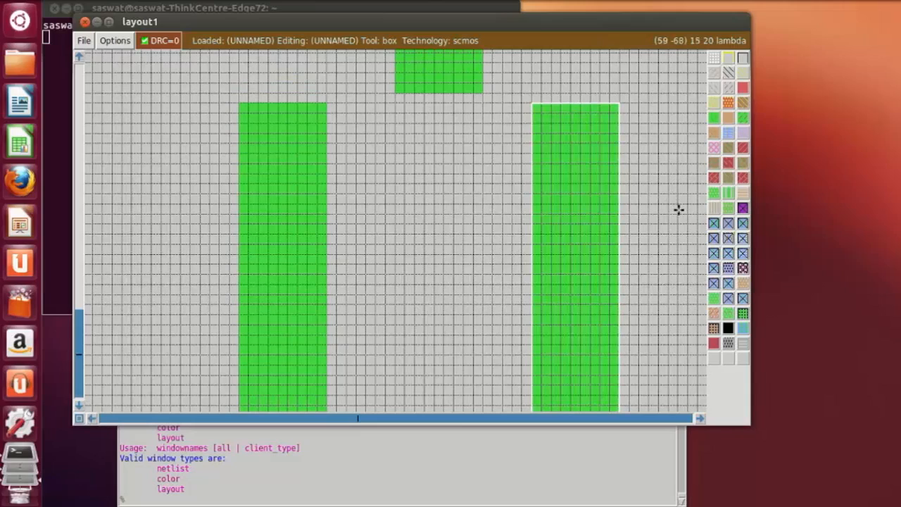
Examine the overall arrangement of the n-wells, p-diffusion and n-diffusion rectangles in the whole layout.
{"action": "left_click", "coordinate": [484, 486]}
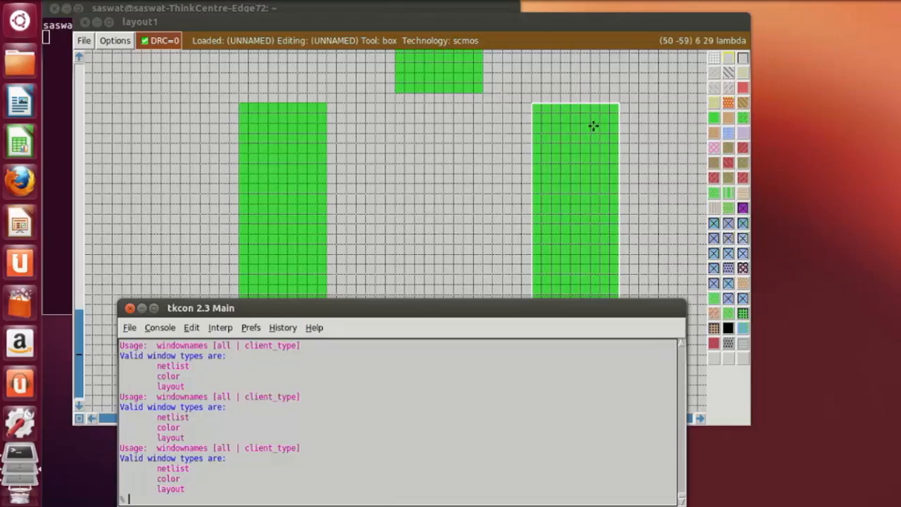
{"action": "left_click", "coordinate": [406, 212]}
{"action": "key", "text": "shift+z"}
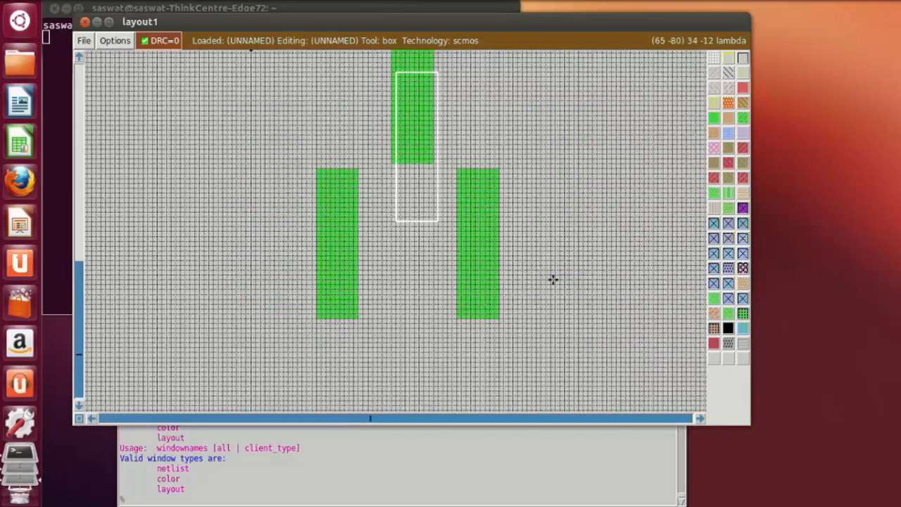
{"action": "scroll", "coordinate": [553, 278], "scroll_direction": "up", "scroll_amount": 3}
{"action": "key", "text": "shift+z"}
{"action": "scroll", "coordinate": [549, 292], "scroll_direction": "up", "scroll_amount": 1}
{"action": "left_click", "coordinate": [548, 296]}
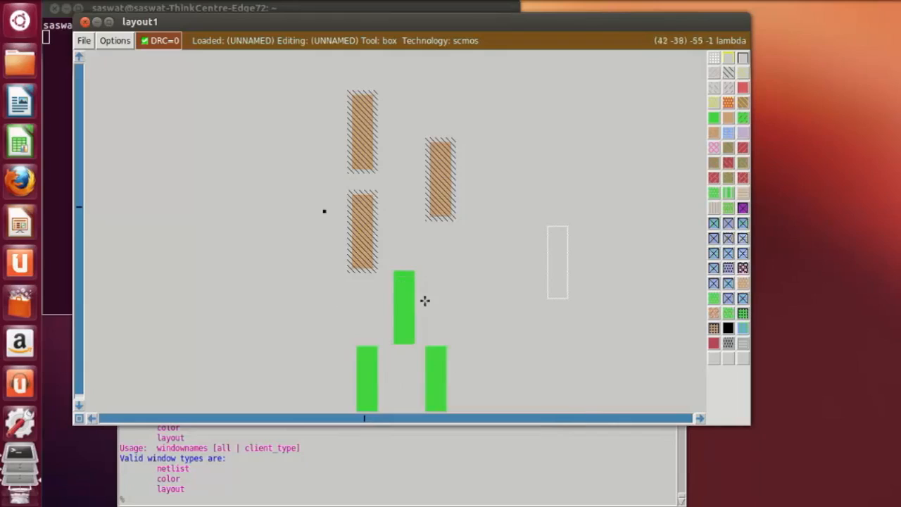
Paint a 26 by 3 lambda polysilicon bar across the upper-left p-diffusion, with its lower-left corner at (0, 32).
{"action": "key", "text": "z"}
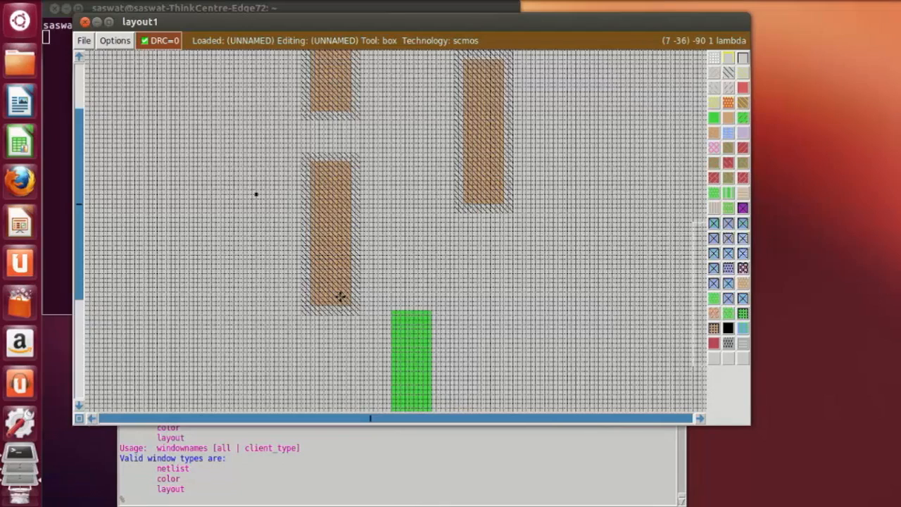
{"action": "scroll", "coordinate": [302, 328], "scroll_direction": "up", "scroll_amount": 5}
{"action": "key", "text": "z"}
{"action": "scroll", "coordinate": [257, 342], "scroll_direction": "up", "scroll_amount": 4}
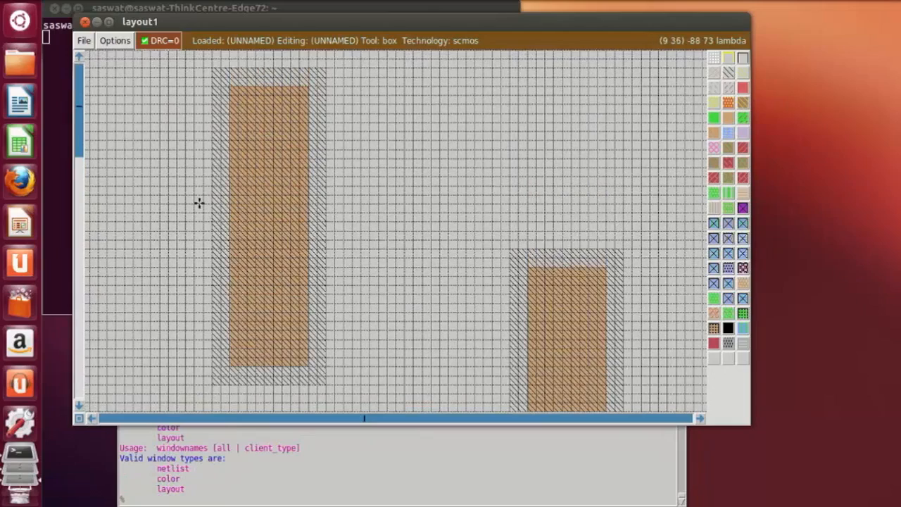
{"action": "left_click", "coordinate": [125, 239]}
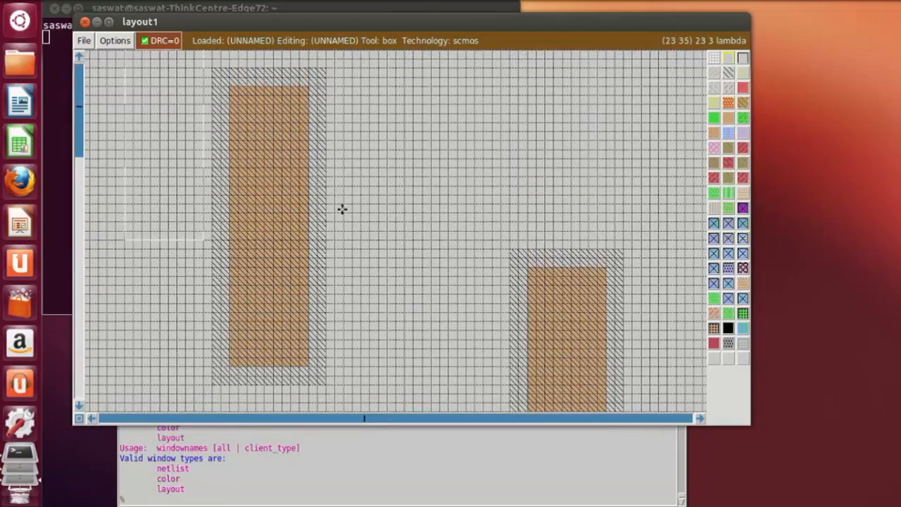
{"action": "right_click", "coordinate": [354, 205]}
{"action": "right_click", "coordinate": [351, 211]}
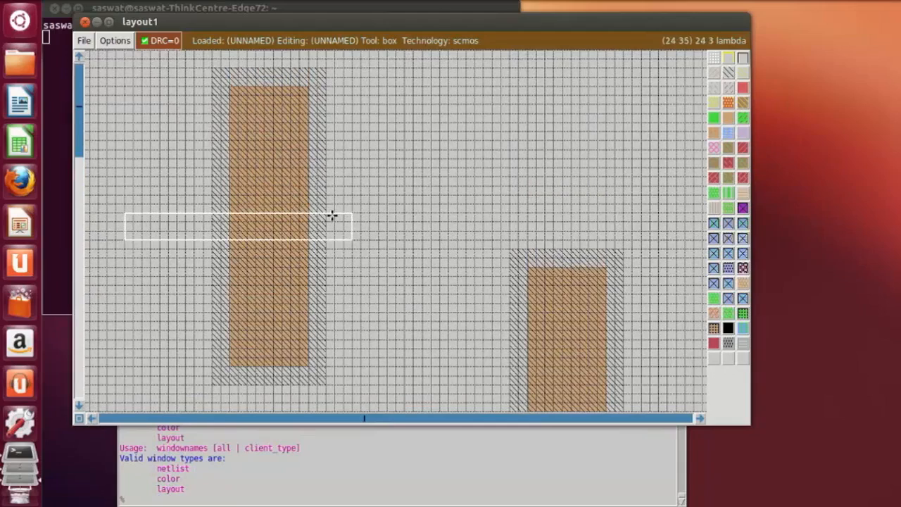
{"action": "scroll", "coordinate": [368, 246], "scroll_direction": "down", "scroll_amount": 1}
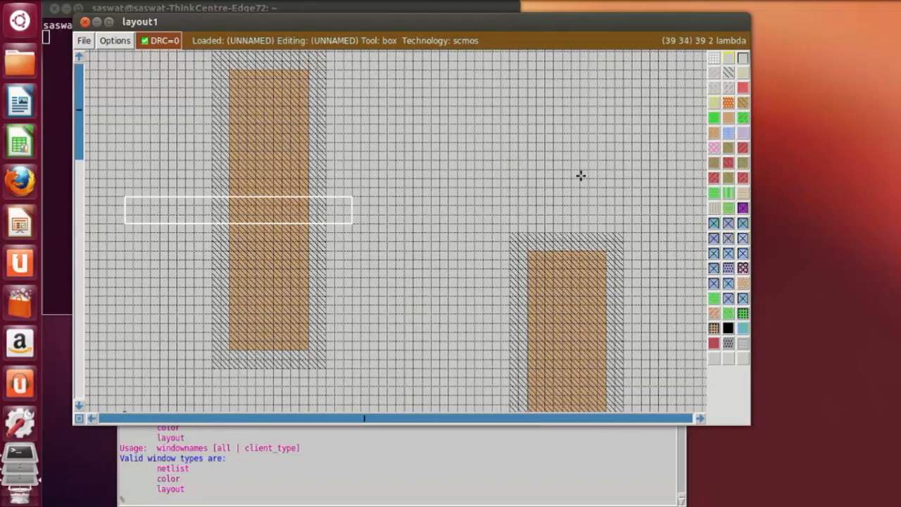
{"action": "left_click", "coordinate": [743, 87]}
Paint a same-sized polysilicon bar across the lower-left n-diffusion, with its lower-left corner at (-1, -74).
{"action": "scroll", "coordinate": [292, 344], "scroll_direction": "down", "scroll_amount": 9}
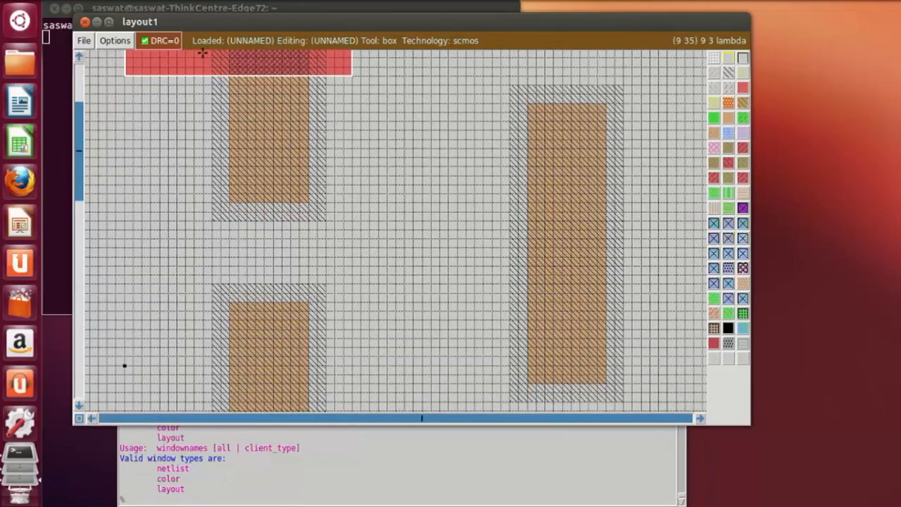
{"action": "scroll", "coordinate": [209, 73], "scroll_direction": "down", "scroll_amount": 2}
{"action": "scroll", "coordinate": [209, 73], "scroll_direction": "down", "scroll_amount": 15}
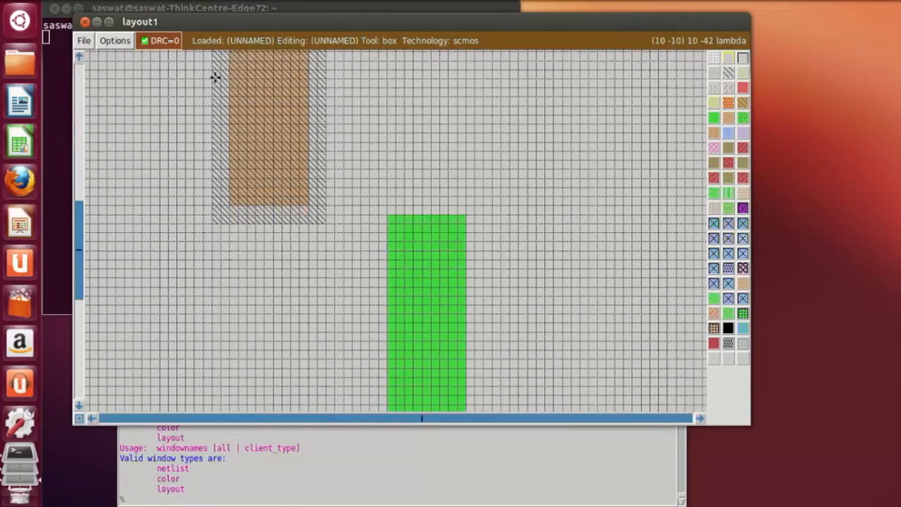
{"action": "left_click", "coordinate": [130, 283]}
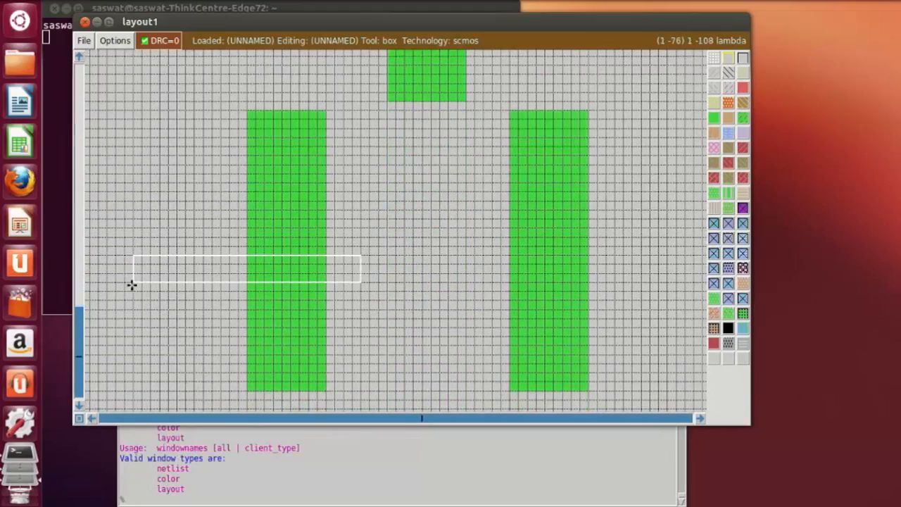
{"action": "left_click", "coordinate": [117, 272]}
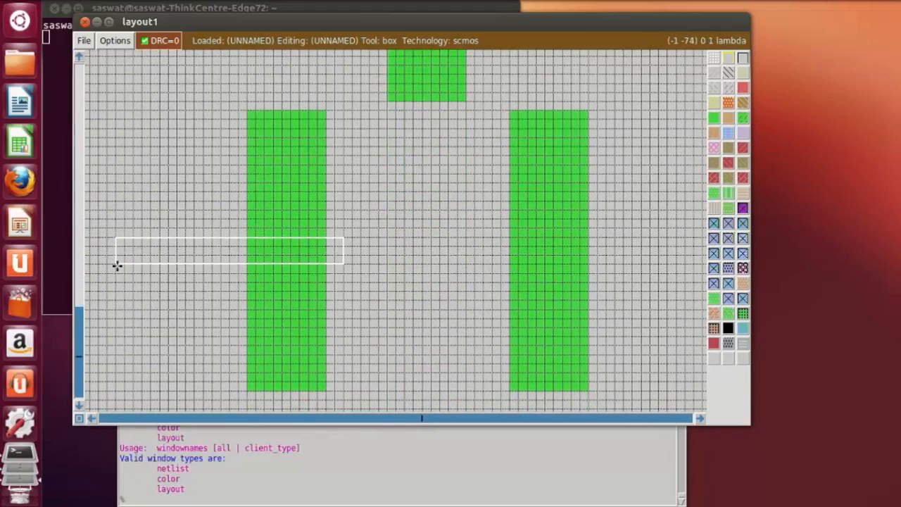
{"action": "key", "text": "KP_8"}
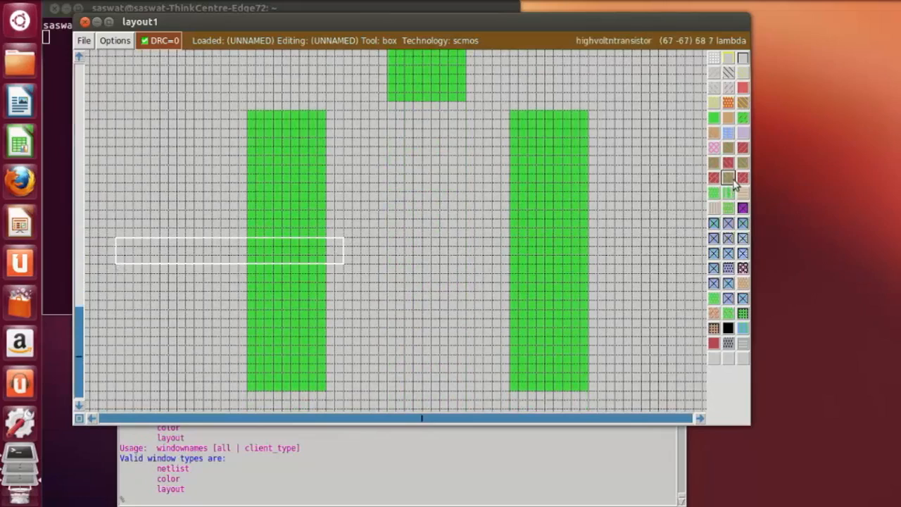
{"action": "left_click", "coordinate": [742, 88]}
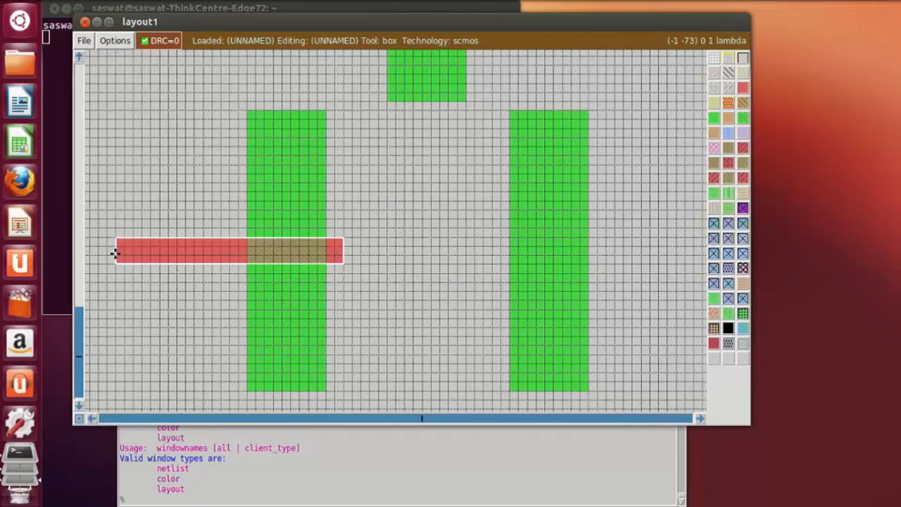
Paint a vertical polysilicon strip 3 by 109 lambda from (-1, -74), joining the left ends of the lower and upper polysilicon bars.
{"action": "right_click", "coordinate": [138, 174]}
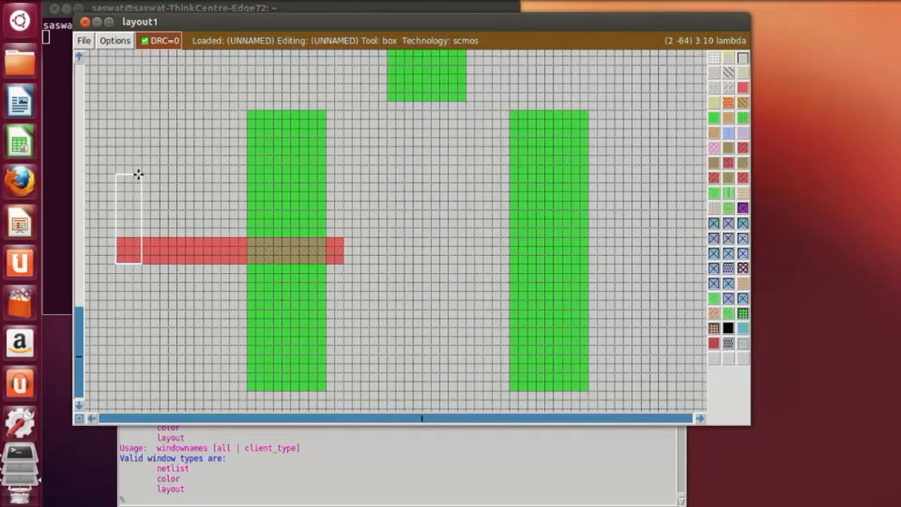
{"action": "scroll", "coordinate": [138, 174], "scroll_direction": "up", "scroll_amount": 5}
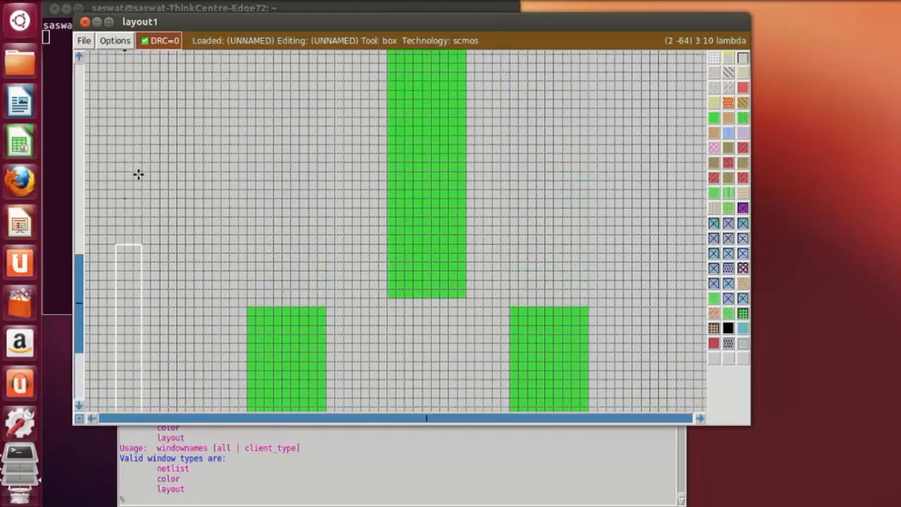
{"action": "scroll", "coordinate": [138, 174], "scroll_direction": "up", "scroll_amount": 3}
{"action": "right_click", "coordinate": [140, 173]}
{"action": "scroll", "coordinate": [141, 172], "scroll_direction": "up", "scroll_amount": 2}
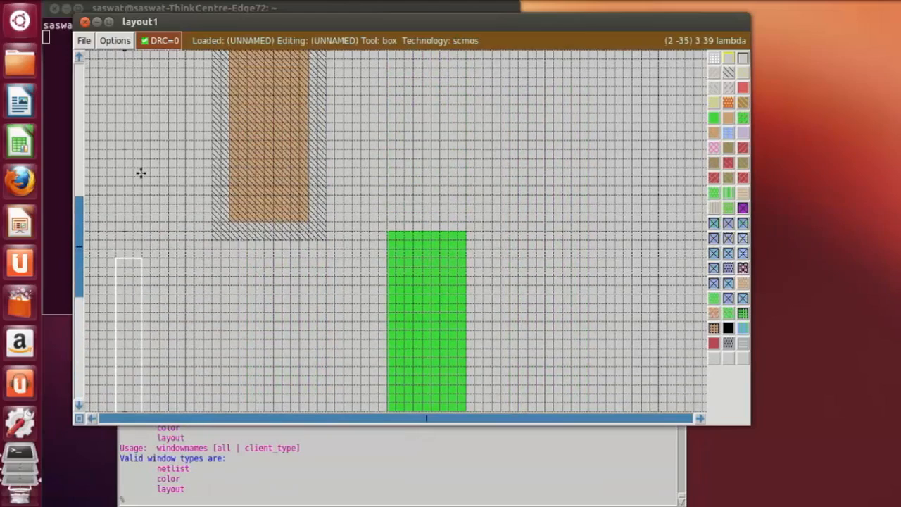
{"action": "scroll", "coordinate": [141, 173], "scroll_direction": "up", "scroll_amount": 3}
{"action": "right_click", "coordinate": [141, 172]}
{"action": "scroll", "coordinate": [141, 172], "scroll_direction": "up", "scroll_amount": 4}
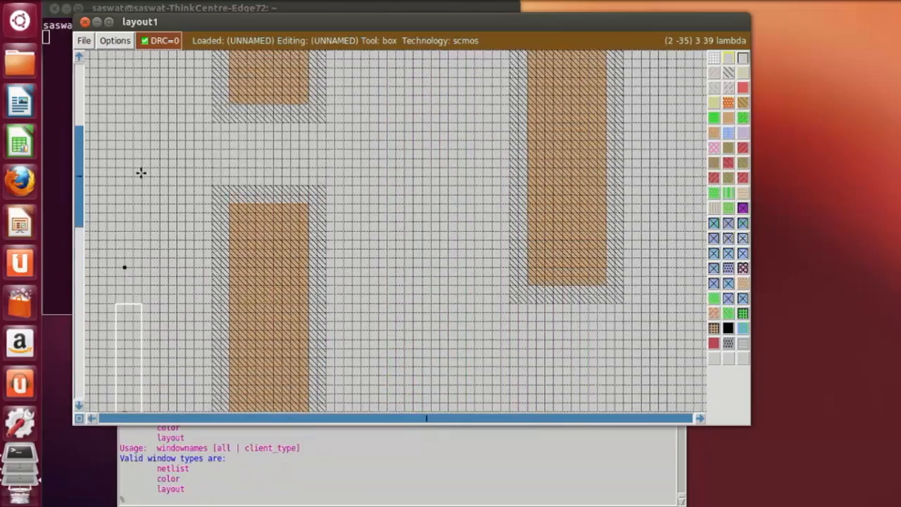
{"action": "scroll", "coordinate": [141, 172], "scroll_direction": "up", "scroll_amount": 3}
{"action": "right_click", "coordinate": [141, 172]}
{"action": "scroll", "coordinate": [140, 172], "scroll_direction": "up", "scroll_amount": 2}
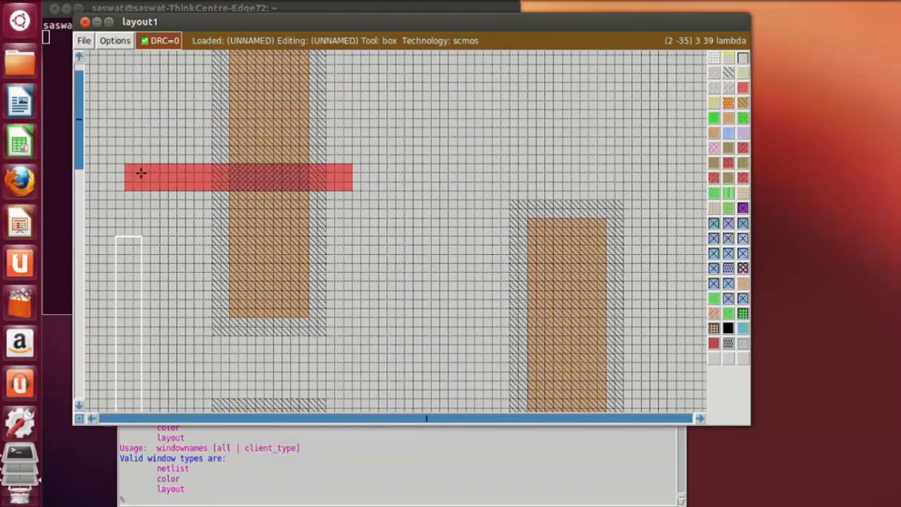
{"action": "right_click", "coordinate": [140, 173]}
{"action": "right_click", "coordinate": [141, 165]}
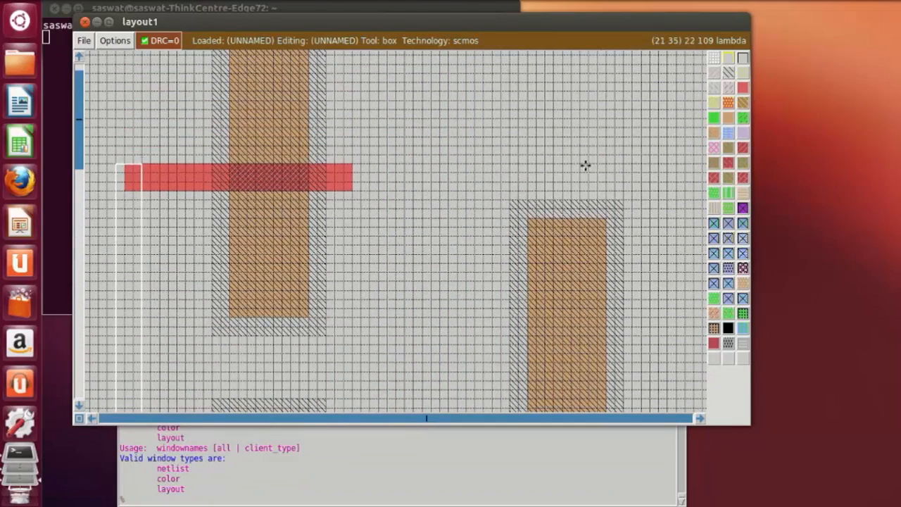
{"action": "middle_click", "coordinate": [743, 87]}
Examine the vertical polysilicon strip and the diffusion regions along its length.
{"action": "left_click", "coordinate": [380, 325]}
{"action": "scroll", "coordinate": [380, 324], "scroll_direction": "down", "scroll_amount": 8}
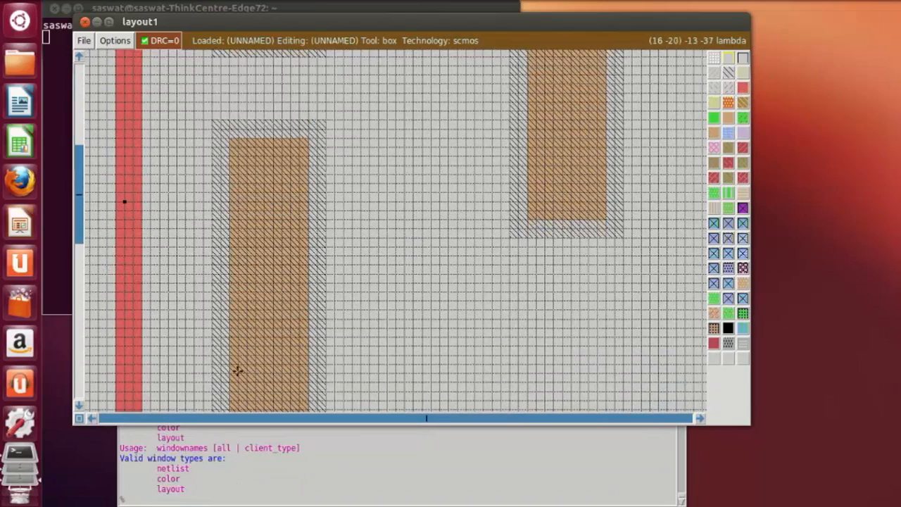
{"action": "scroll", "coordinate": [218, 357], "scroll_direction": "down", "scroll_amount": 5}
{"action": "scroll", "coordinate": [223, 349], "scroll_direction": "down", "scroll_amount": 1}
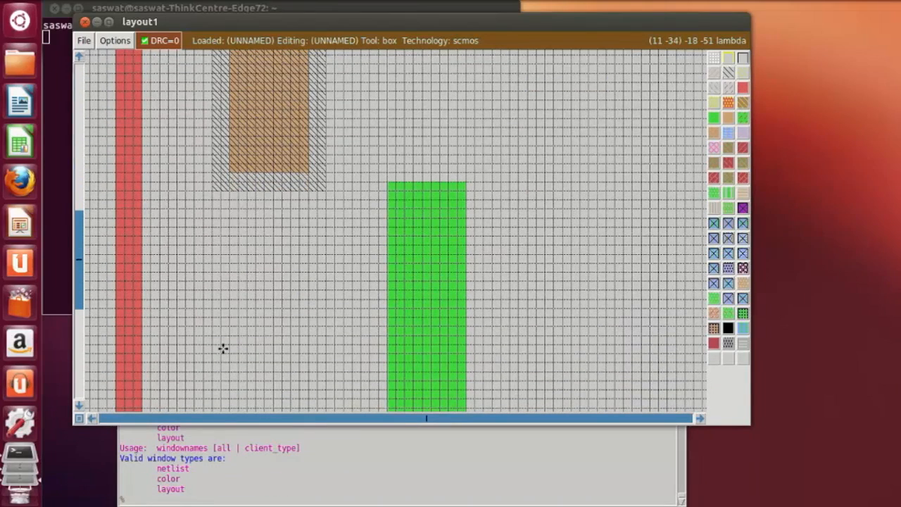
{"action": "scroll", "coordinate": [223, 349], "scroll_direction": "down", "scroll_amount": 5}
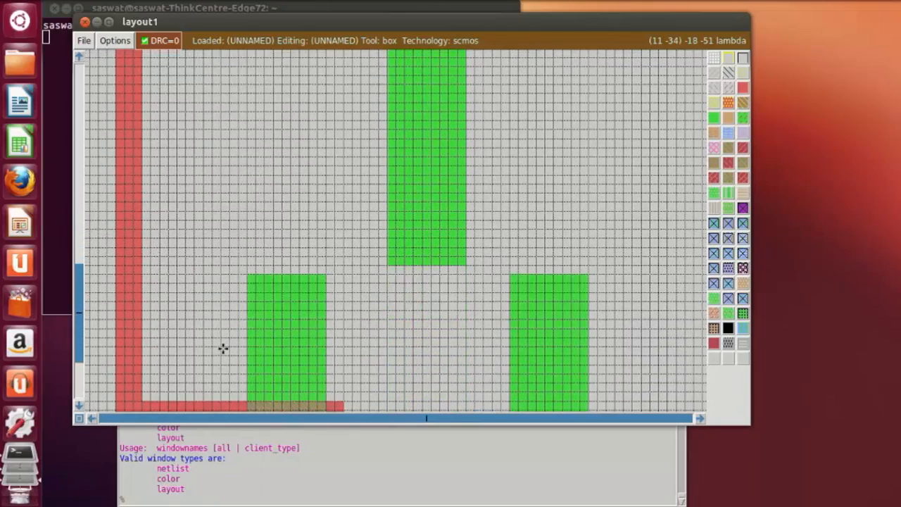
{"action": "scroll", "coordinate": [223, 348], "scroll_direction": "down", "scroll_amount": 3}
{"action": "scroll", "coordinate": [223, 349], "scroll_direction": "up", "scroll_amount": 15}
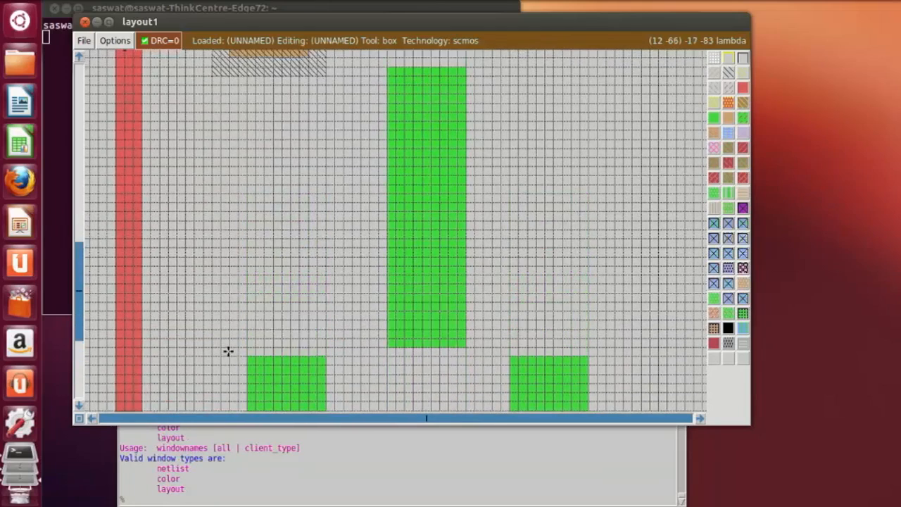
{"action": "scroll", "coordinate": [228, 350], "scroll_direction": "up", "scroll_amount": 2}
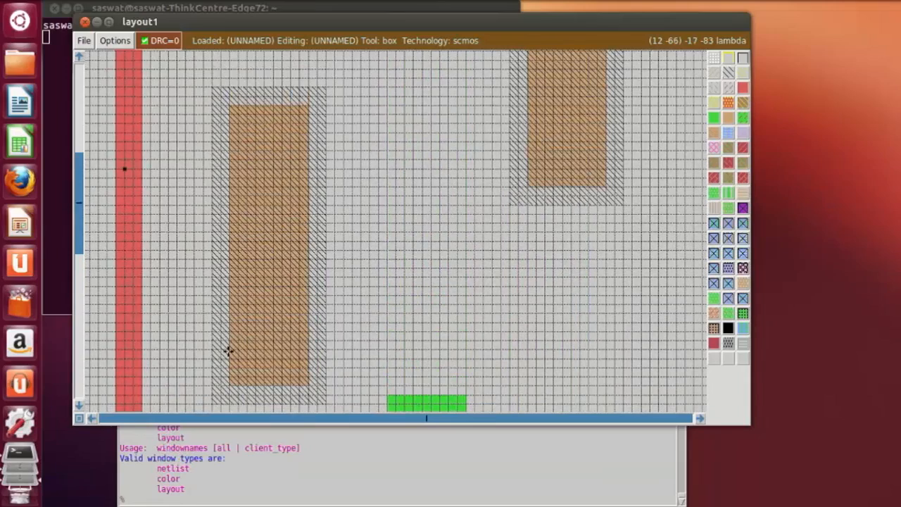
{"action": "scroll", "coordinate": [228, 351], "scroll_direction": "up", "scroll_amount": 3}
{"action": "scroll", "coordinate": [228, 351], "scroll_direction": "down", "scroll_amount": 7}
{"action": "scroll", "coordinate": [231, 367], "scroll_direction": "up", "scroll_amount": 3}
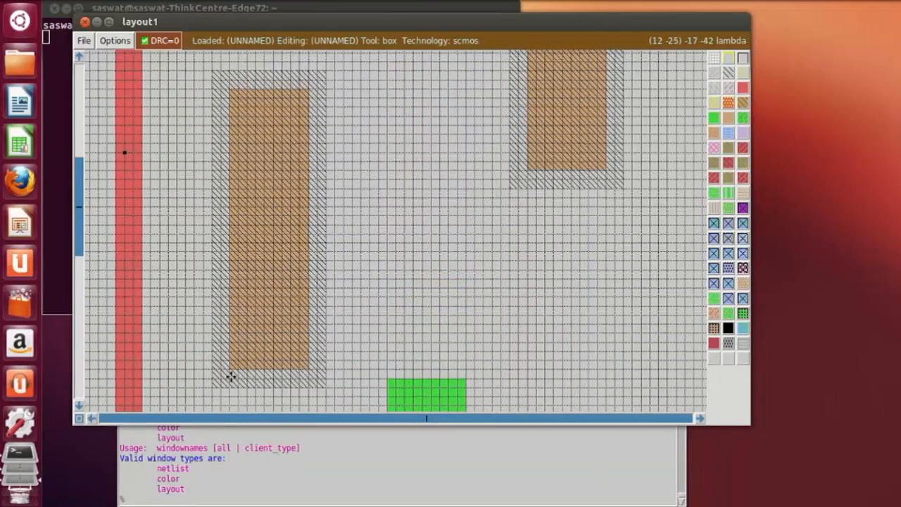
{"action": "scroll", "coordinate": [231, 376], "scroll_direction": "up", "scroll_amount": 3}
{"action": "scroll", "coordinate": [517, 280], "scroll_direction": "down", "scroll_amount": 2}
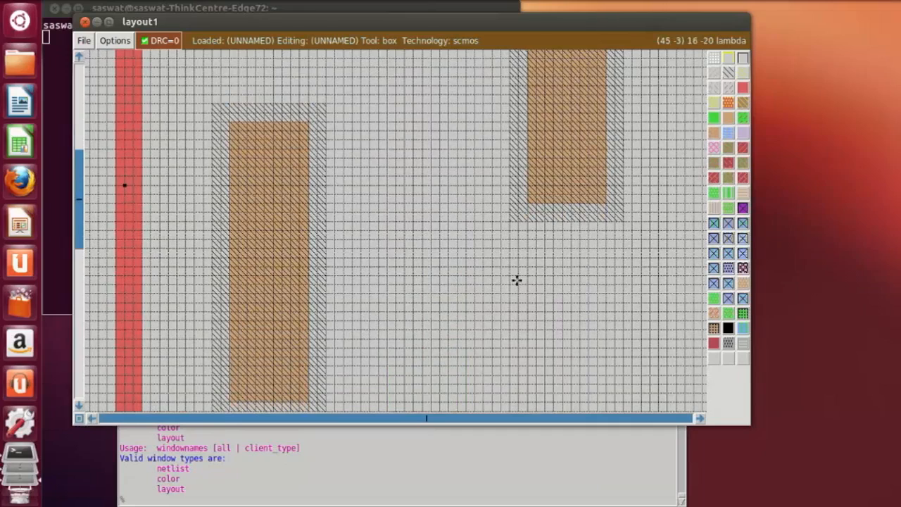
{"action": "scroll", "coordinate": [517, 281], "scroll_direction": "up", "scroll_amount": 4}
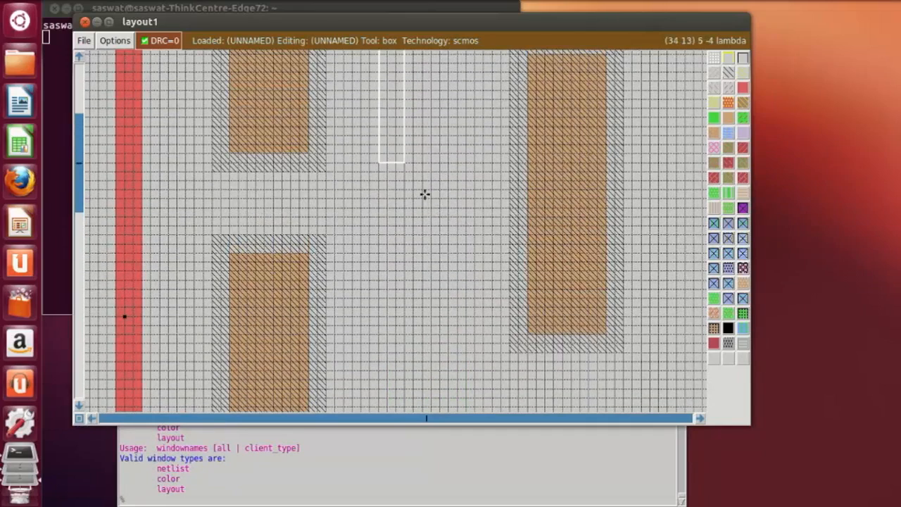
{"action": "right_click", "coordinate": [425, 194]}
{"action": "right_click", "coordinate": [637, 187]}
{"action": "right_click", "coordinate": [646, 173]}
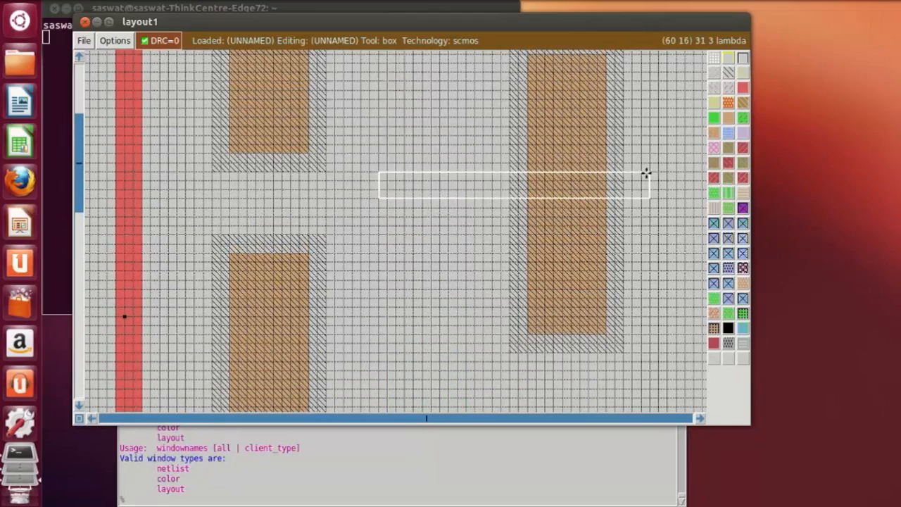
{"action": "scroll", "coordinate": [525, 249], "scroll_direction": "up", "scroll_amount": 2}
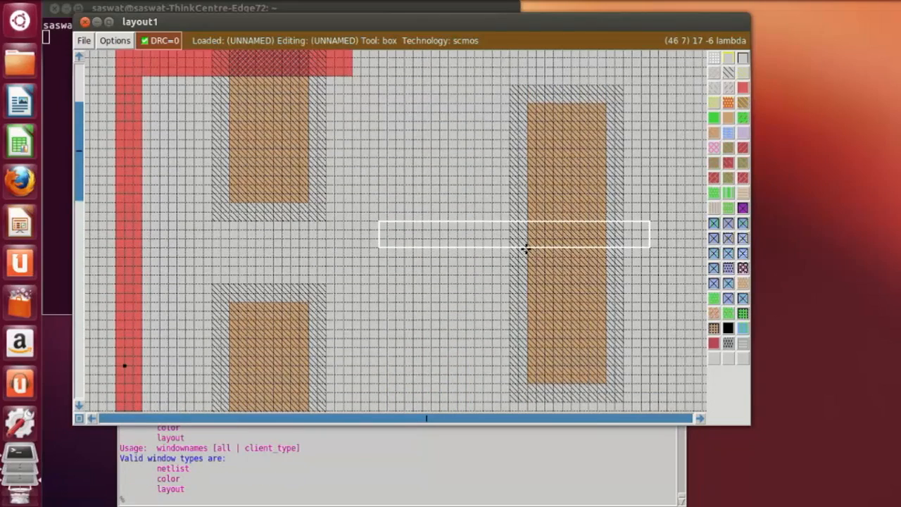
{"action": "left_click", "coordinate": [454, 247]}
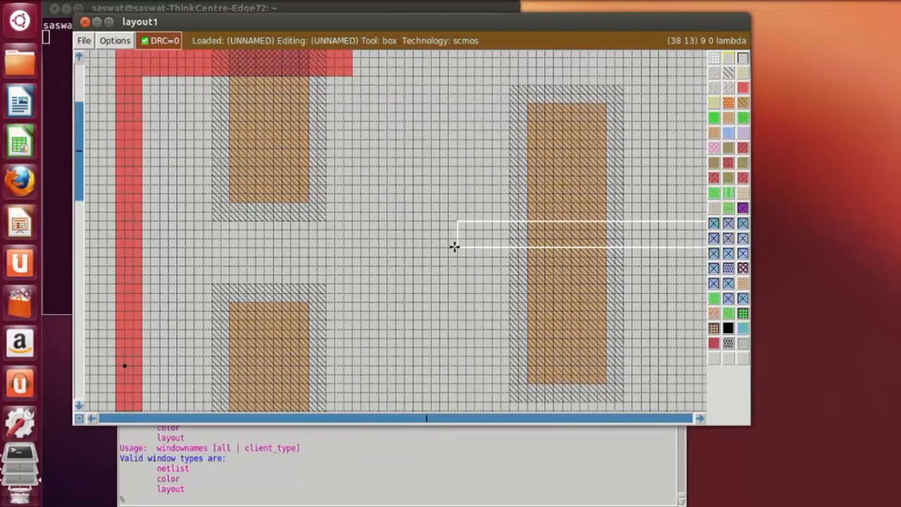
{"action": "left_click", "coordinate": [489, 239]}
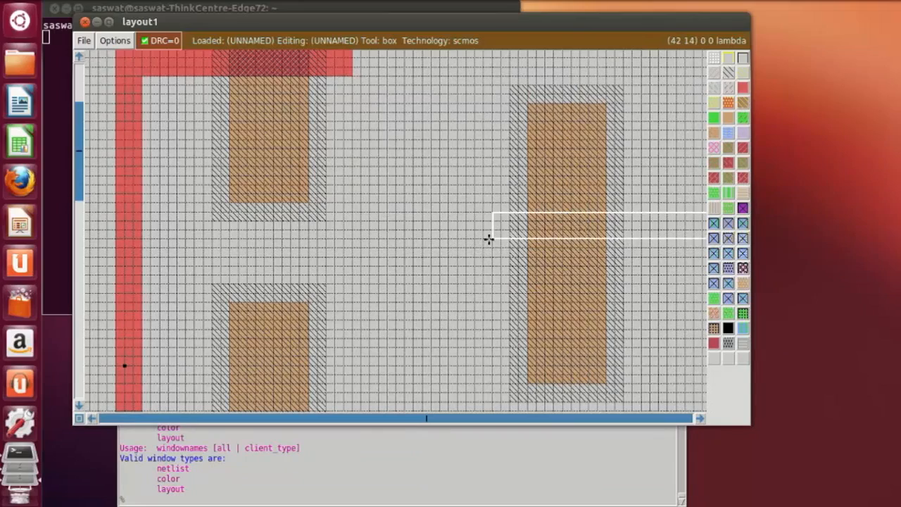
Paint a 39 by 6 lambda horizontal metal1 bar from the upper-left p-diffusion above its gate, with its lower-left corner at (14, 38).
{"action": "scroll", "coordinate": [314, 232], "scroll_direction": "up", "scroll_amount": 2}
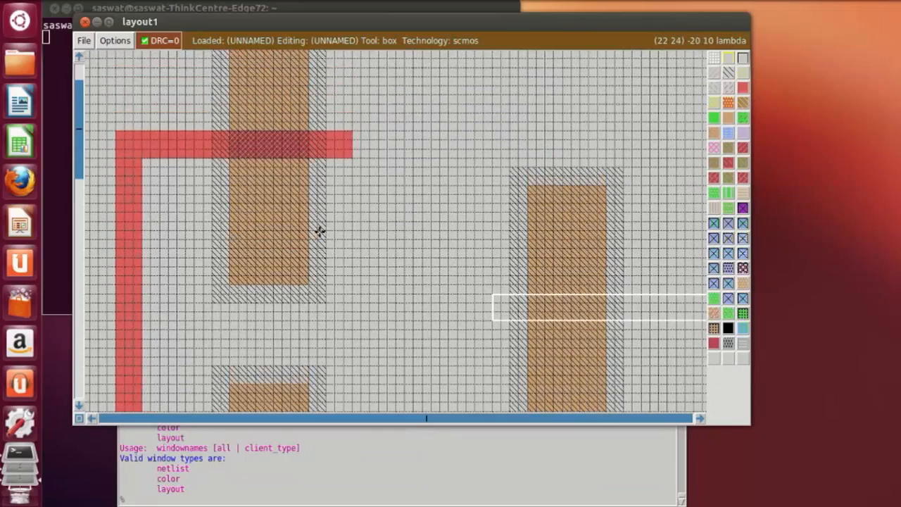
{"action": "scroll", "coordinate": [316, 231], "scroll_direction": "up", "scroll_amount": 2}
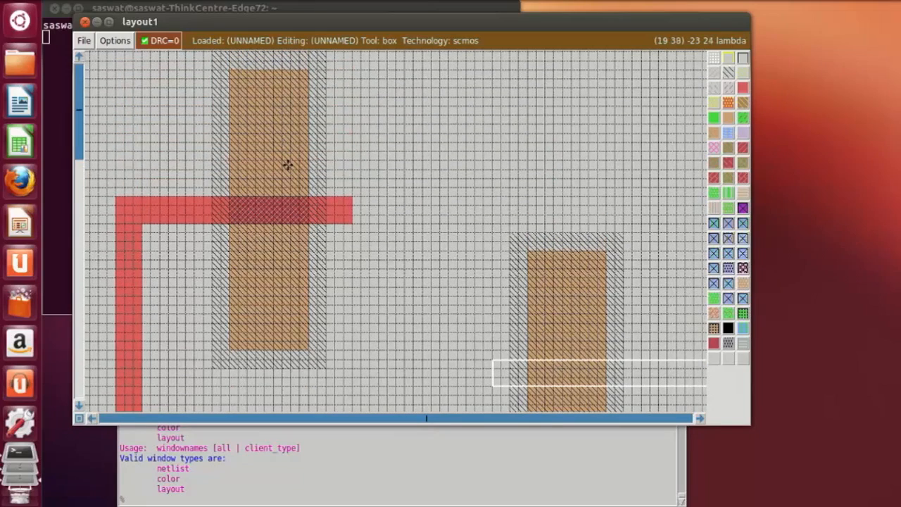
{"action": "scroll", "coordinate": [311, 261], "scroll_direction": "up", "scroll_amount": 2}
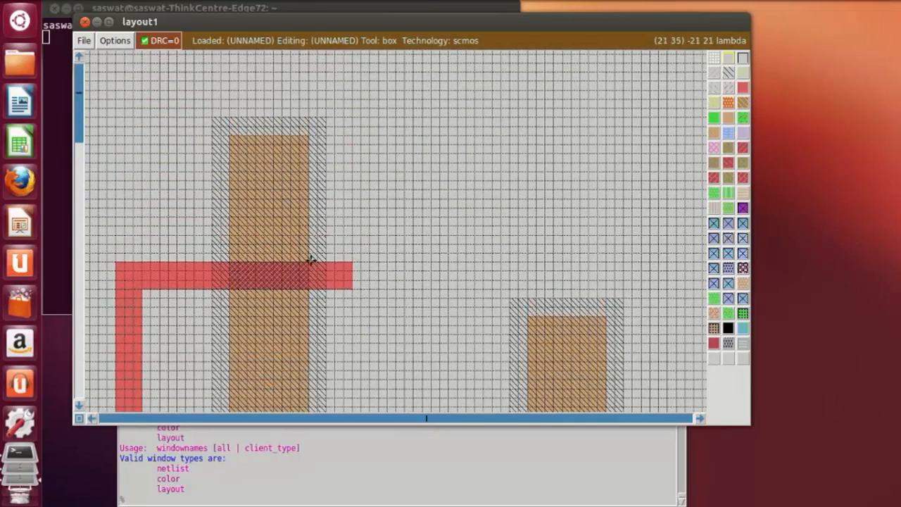
{"action": "left_click", "coordinate": [244, 235]}
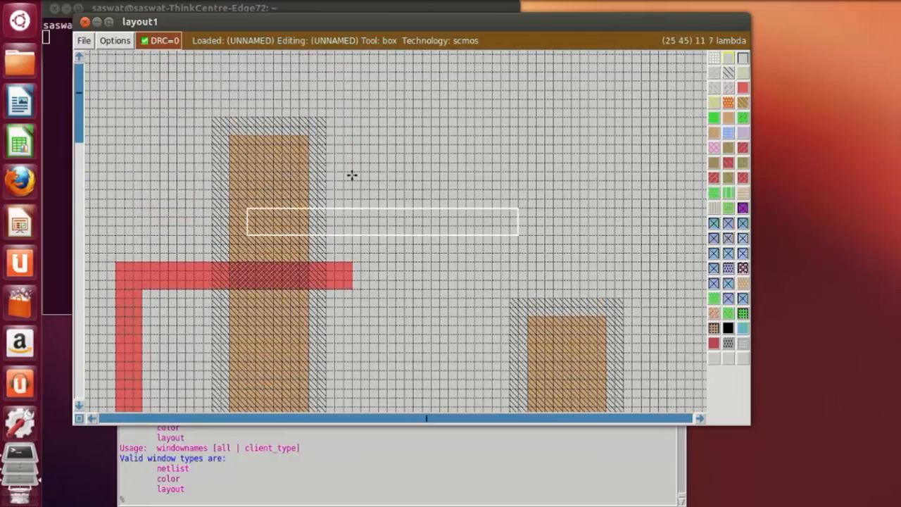
{"action": "right_click", "coordinate": [564, 174]}
{"action": "right_click", "coordinate": [573, 186]}
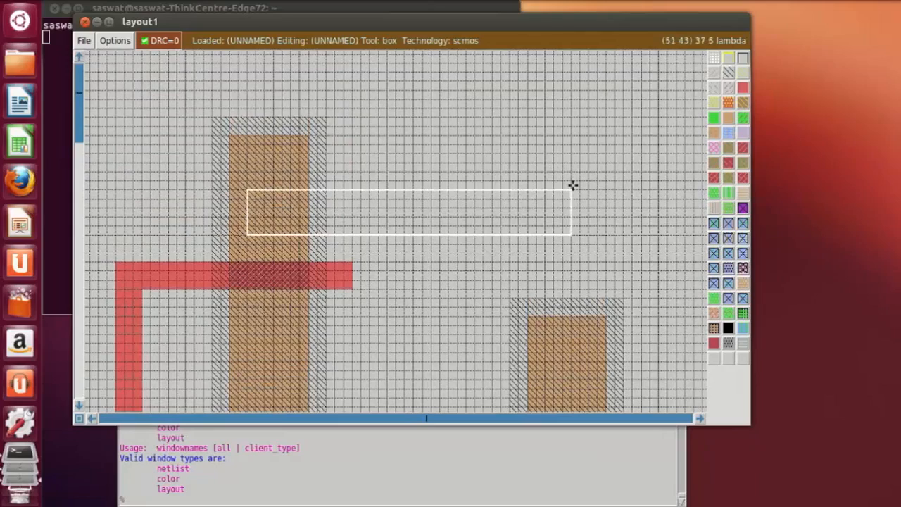
{"action": "right_click", "coordinate": [588, 181]}
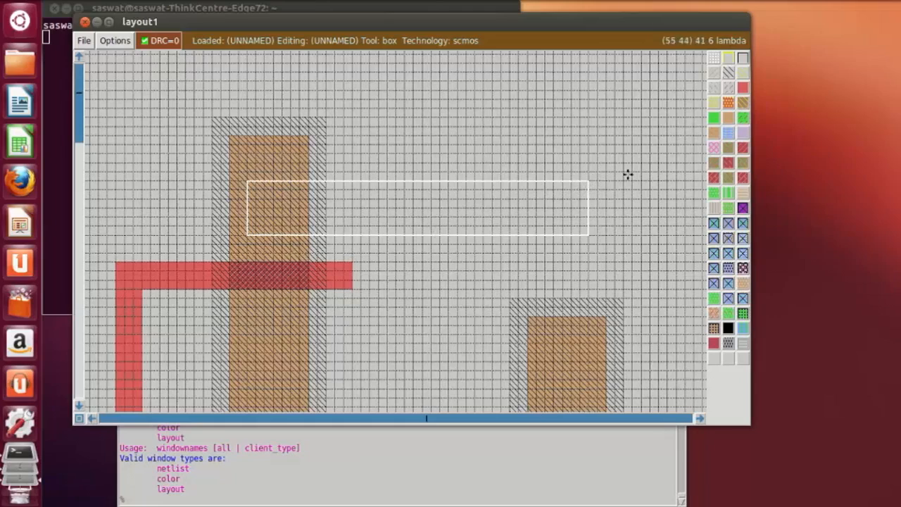
{"action": "middle_click", "coordinate": [728, 135]}
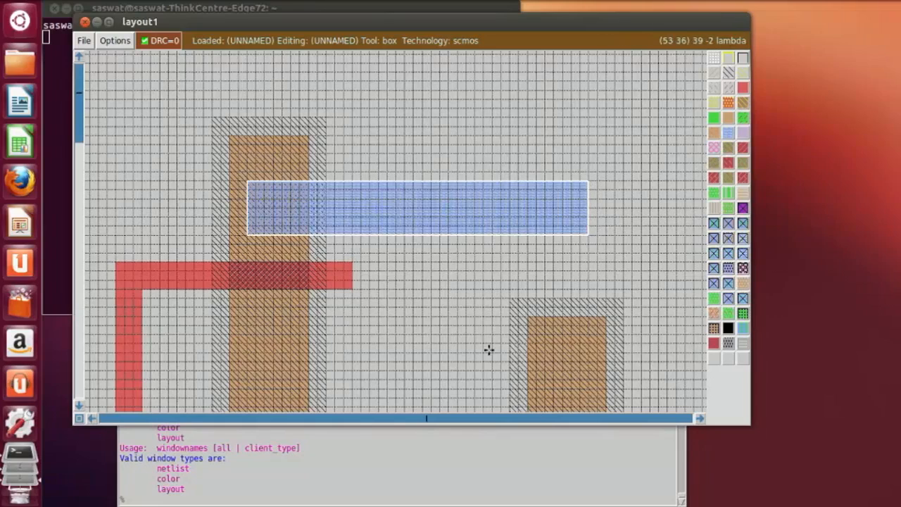
Paint a 6 by 25 lambda vertical metal1 strip from (47, 19), linking the horizontal metal1 bar's right end to the right p-diffusion.
{"action": "scroll", "coordinate": [500, 318], "scroll_direction": "down", "scroll_amount": 2}
{"action": "scroll", "coordinate": [570, 364], "scroll_direction": "down", "scroll_amount": 2}
{"action": "scroll", "coordinate": [556, 336], "scroll_direction": "down", "scroll_amount": 4}
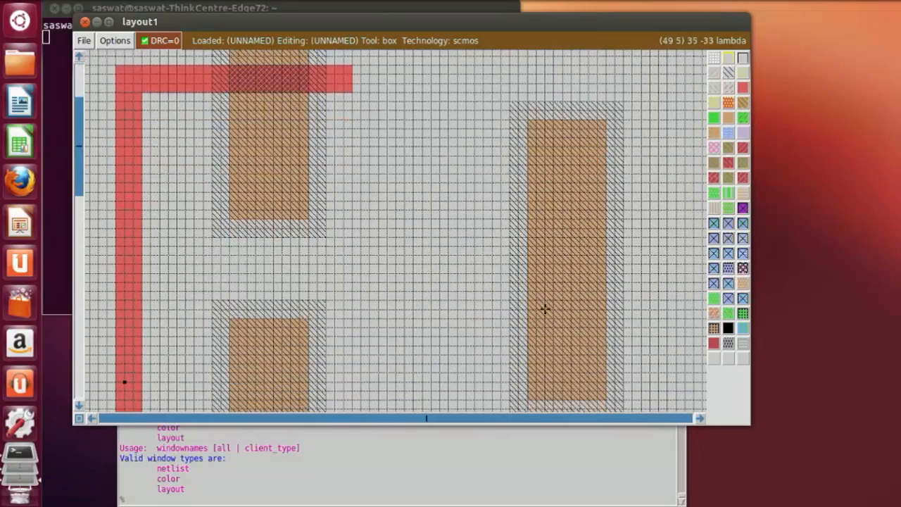
{"action": "scroll", "coordinate": [535, 282], "scroll_direction": "up", "scroll_amount": 3}
{"action": "left_click", "coordinate": [552, 257]}
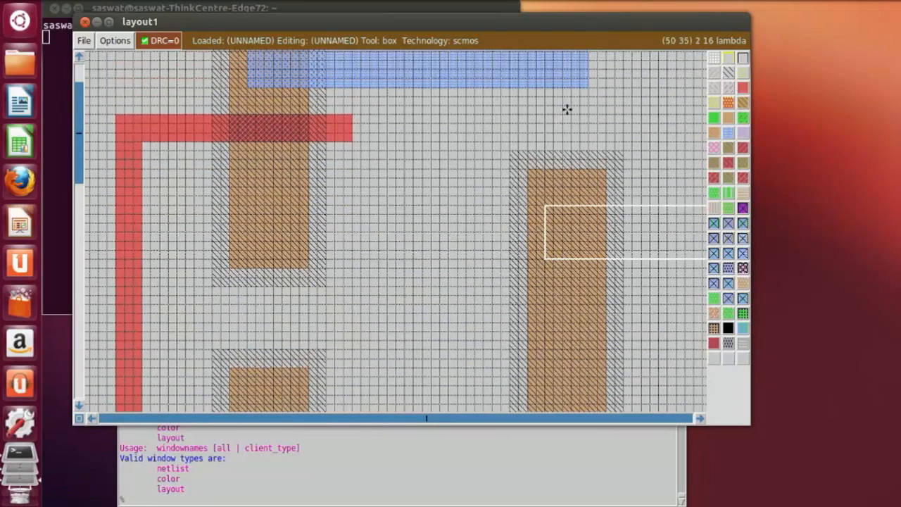
{"action": "right_click", "coordinate": [589, 89]}
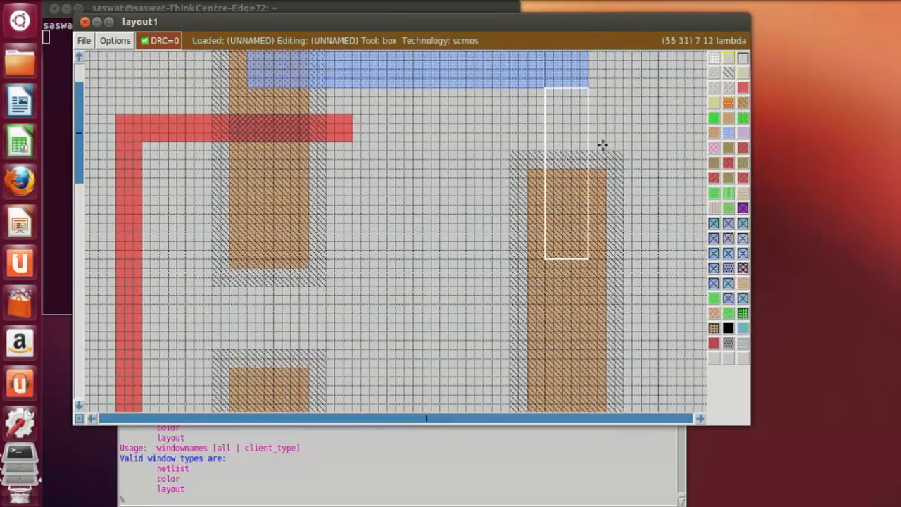
{"action": "scroll", "coordinate": [603, 97], "scroll_direction": "up", "scroll_amount": 2}
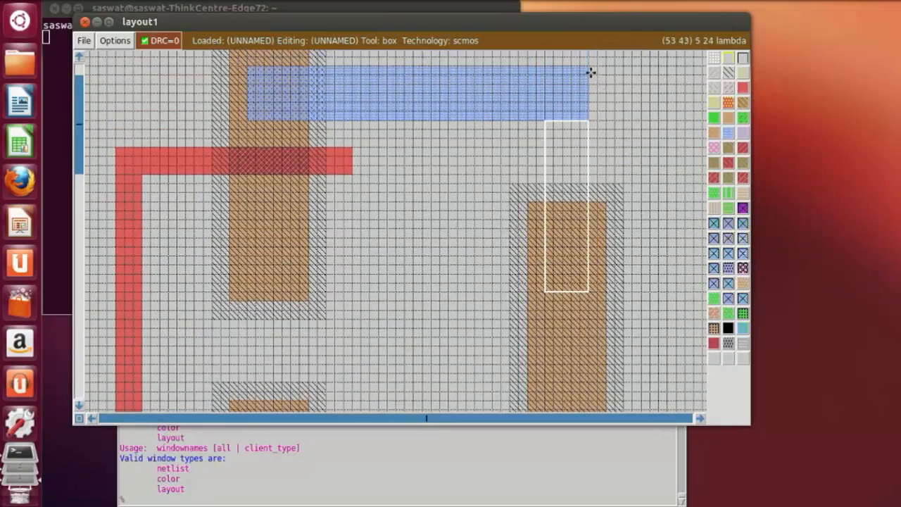
{"action": "right_click", "coordinate": [593, 69]}
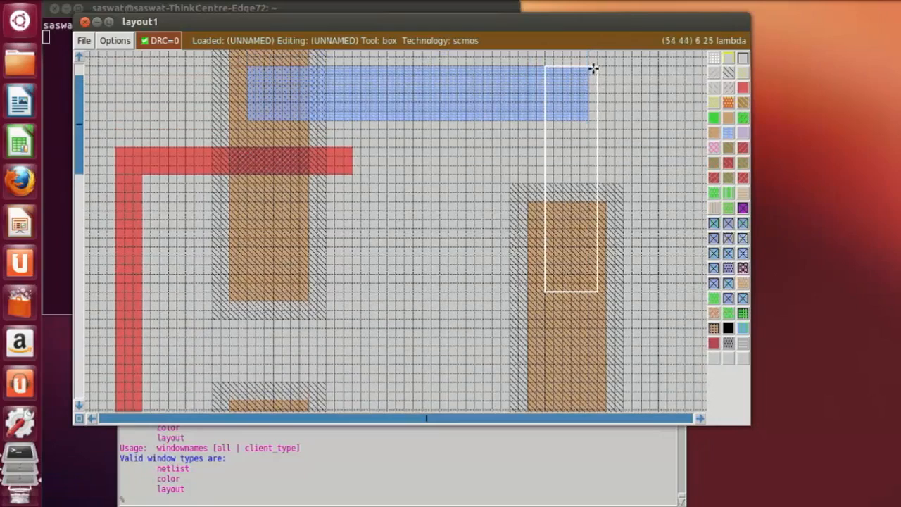
{"action": "left_click", "coordinate": [536, 289]}
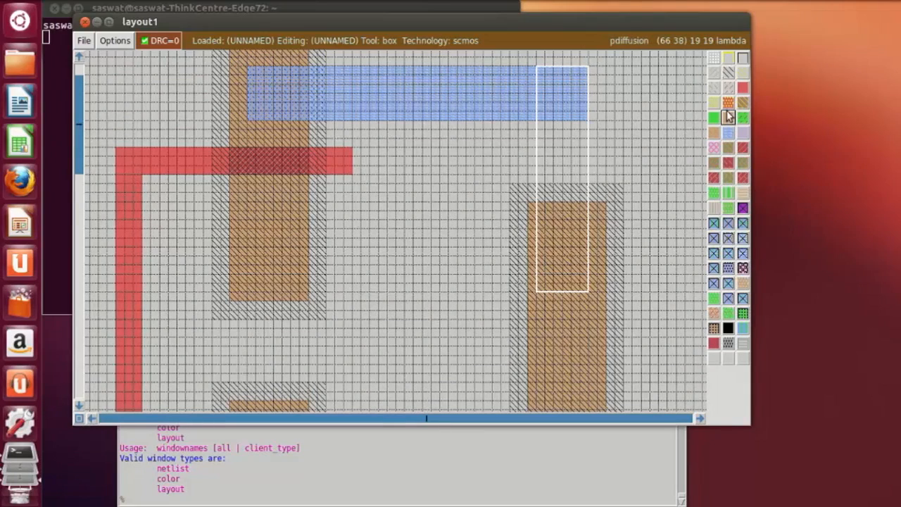
{"action": "middle_click", "coordinate": [728, 132]}
{"action": "left_click", "coordinate": [637, 149]}
{"action": "right_click", "coordinate": [638, 149]}
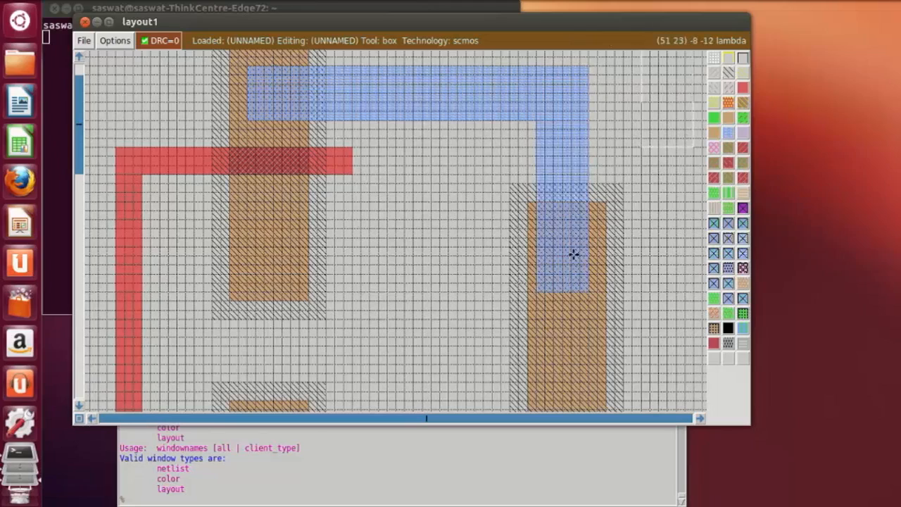
Paint a 6 by 31 lambda vertical metal1 strip from (13, -3), joining the upper-left and lower-left p-diffusion regions.
{"action": "scroll", "coordinate": [535, 252], "scroll_direction": "up", "scroll_amount": 2}
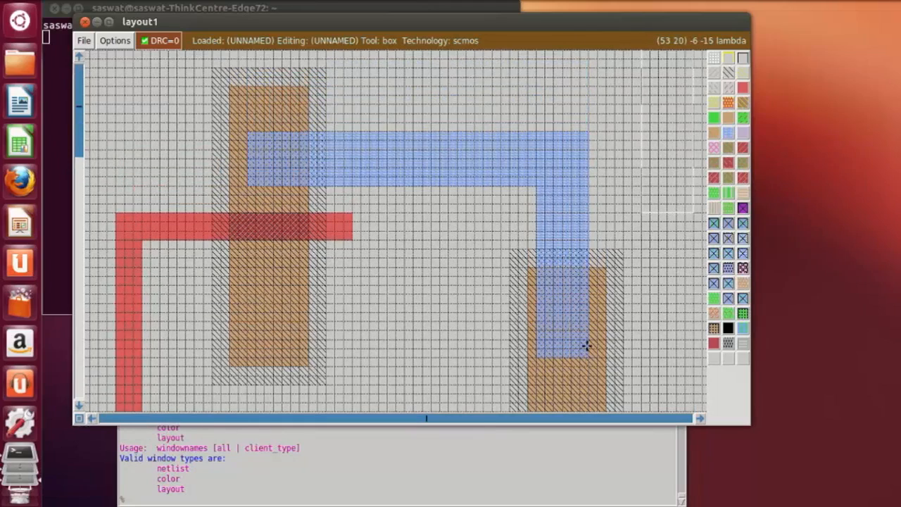
{"action": "scroll", "coordinate": [586, 336], "scroll_direction": "down", "scroll_amount": 2}
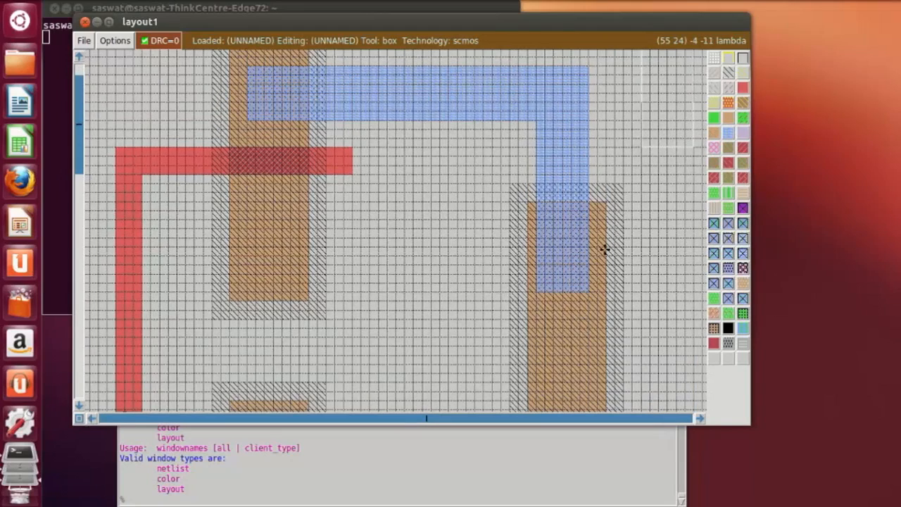
{"action": "scroll", "coordinate": [603, 250], "scroll_direction": "down", "scroll_amount": 2}
{"action": "left_click", "coordinate": [268, 217]}
{"action": "scroll", "coordinate": [267, 283], "scroll_direction": "down", "scroll_amount": 2}
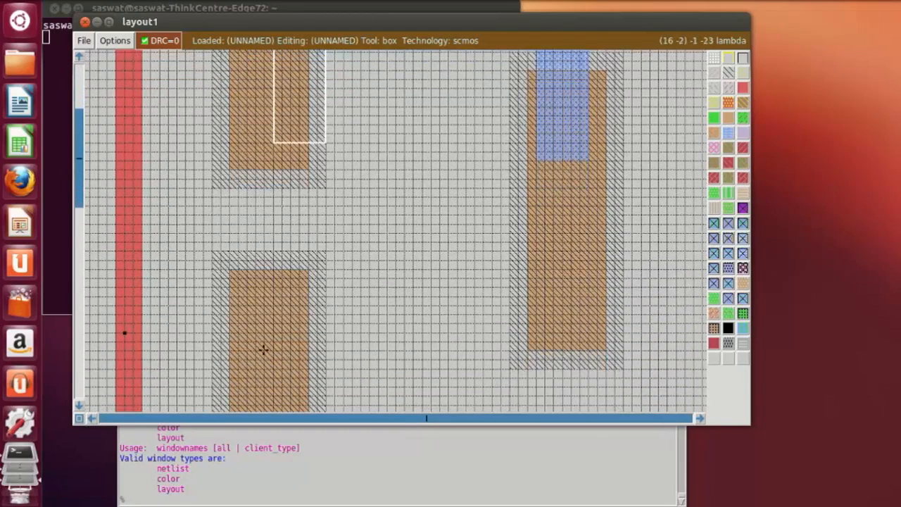
{"action": "left_click", "coordinate": [263, 348]}
{"action": "left_click", "coordinate": [247, 330]}
{"action": "left_click", "coordinate": [243, 306]}
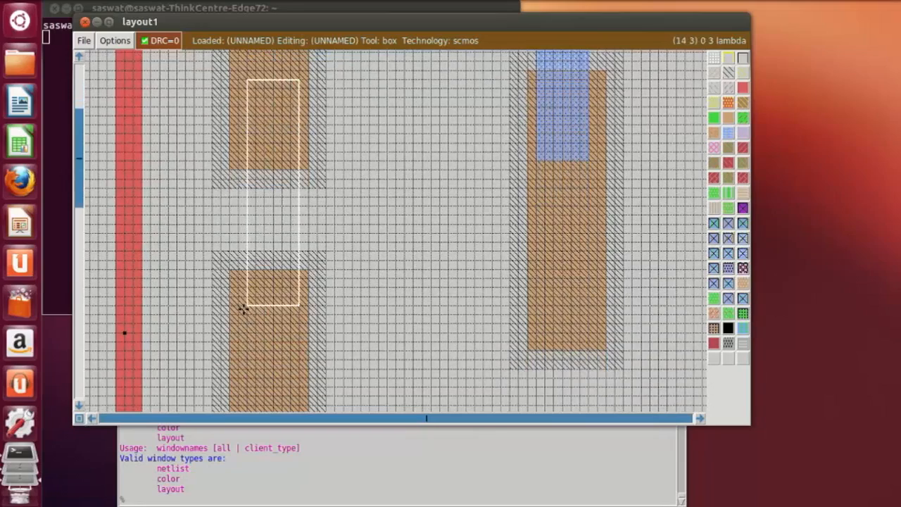
{"action": "left_click", "coordinate": [246, 332]}
{"action": "left_click", "coordinate": [244, 341]}
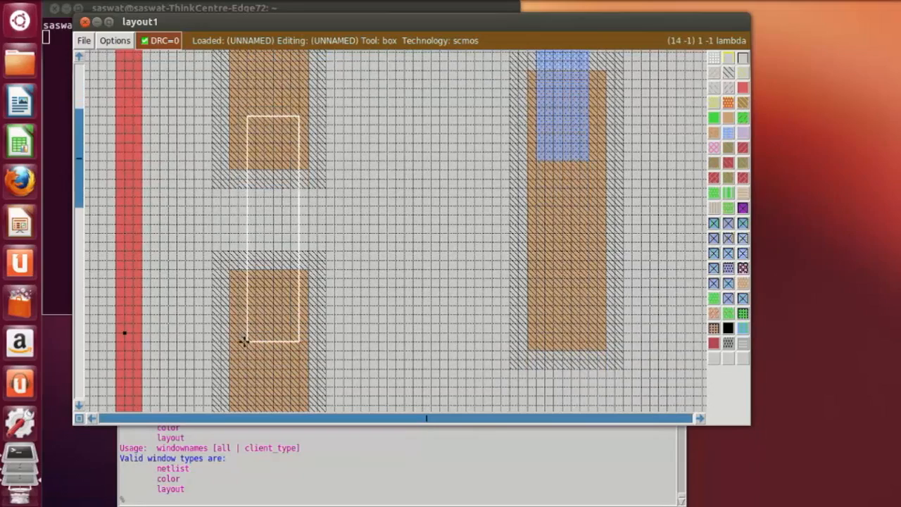
{"action": "left_click", "coordinate": [241, 340]}
{"action": "scroll", "coordinate": [241, 341], "scroll_direction": "up", "scroll_amount": 2}
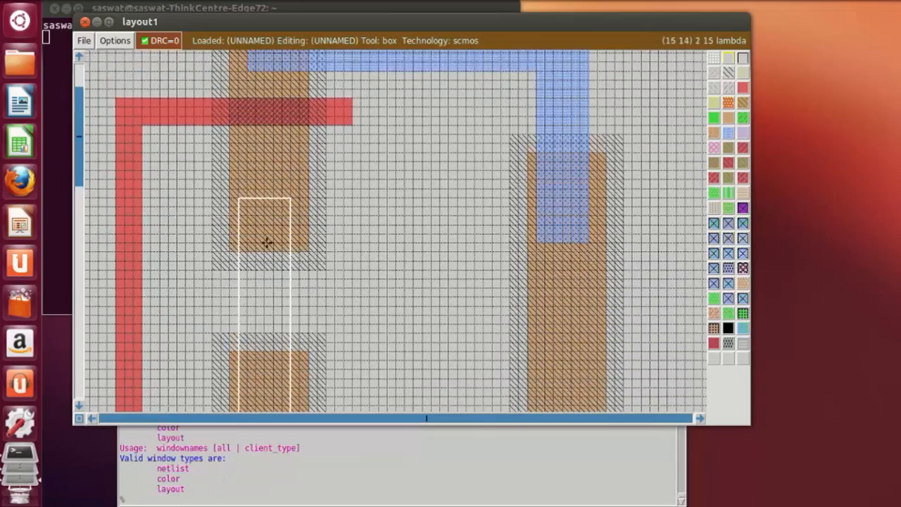
{"action": "right_click", "coordinate": [289, 178]}
{"action": "right_click", "coordinate": [288, 162]}
{"action": "scroll", "coordinate": [281, 237], "scroll_direction": "down", "scroll_amount": 3}
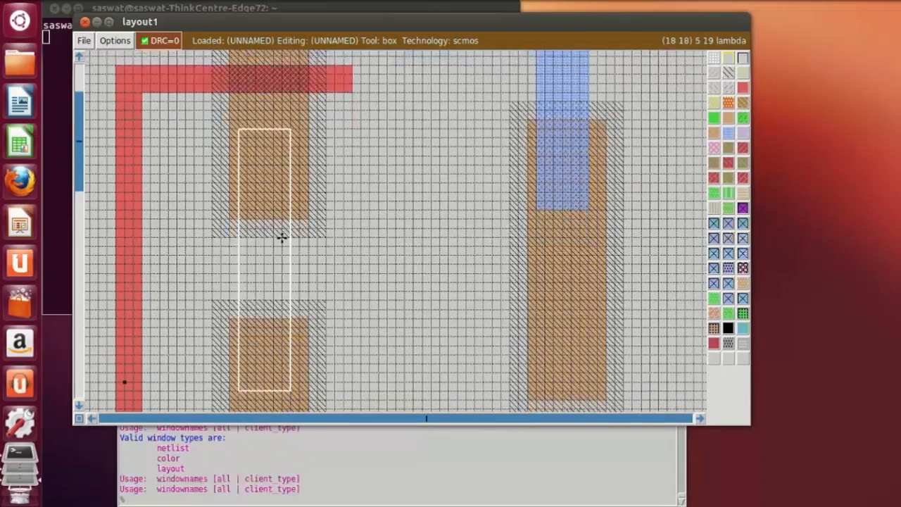
{"action": "left_click", "coordinate": [238, 310]}
{"action": "scroll", "coordinate": [242, 292], "scroll_direction": "up", "scroll_amount": 2}
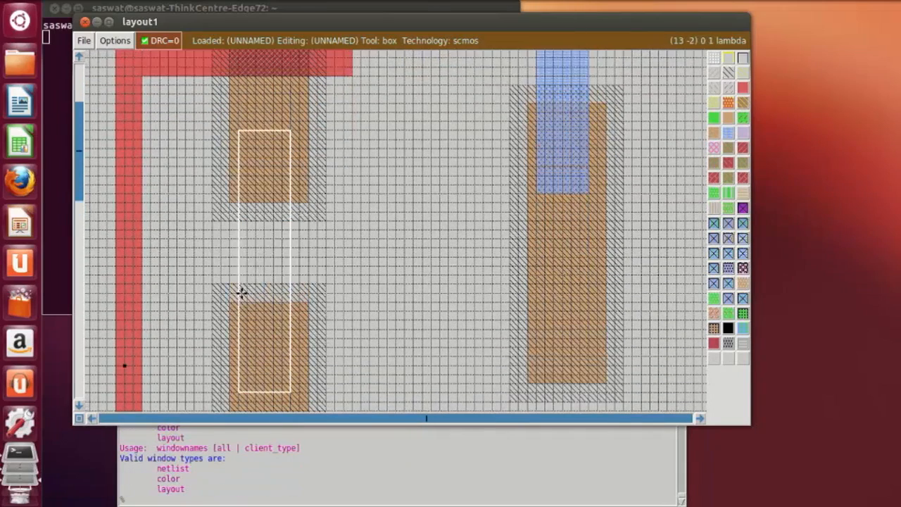
{"action": "right_click", "coordinate": [285, 113]}
{"action": "right_click", "coordinate": [291, 111]}
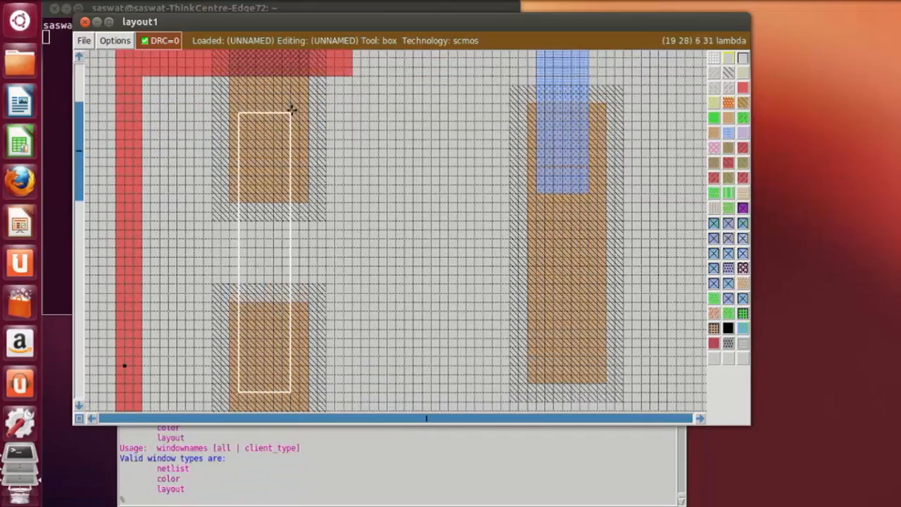
{"action": "left_click", "coordinate": [728, 131]}
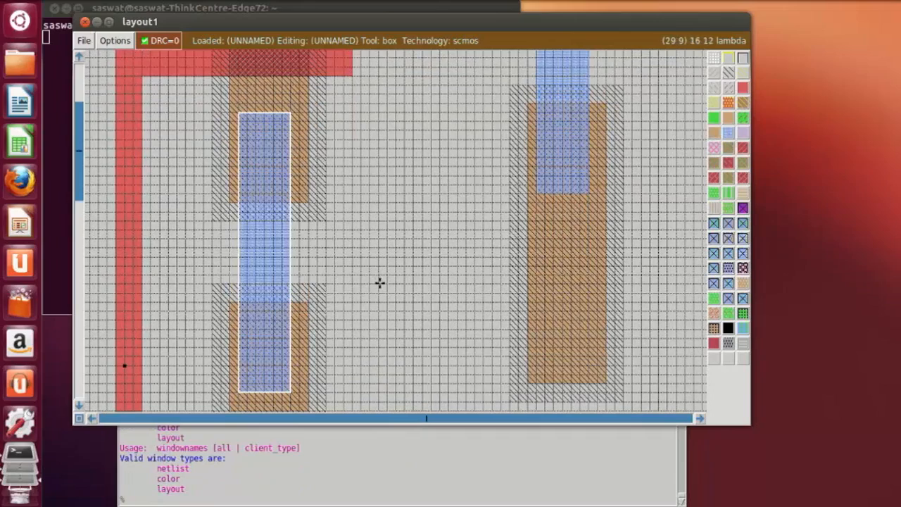
{"action": "left_click", "coordinate": [380, 282]}
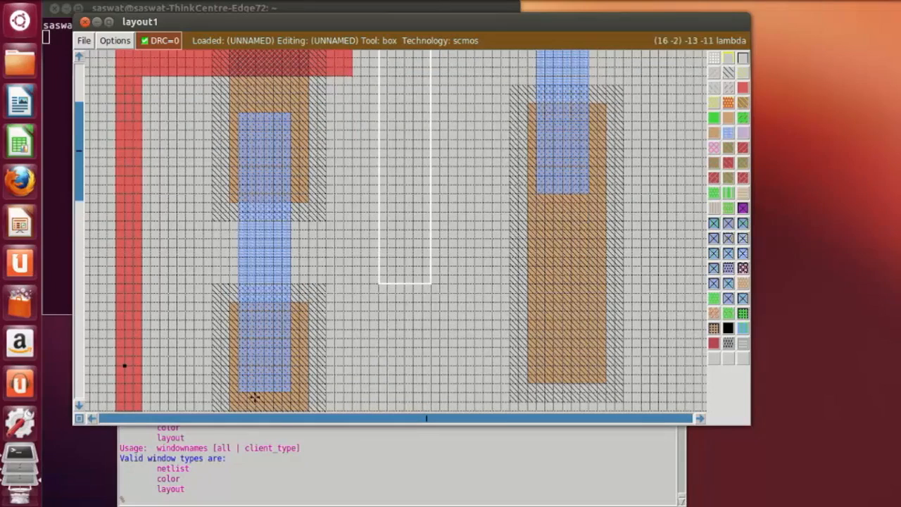
Paint a 6 by 31 lambda vertical metal1 strip from (47, -22), running down from the lower part of the right p-diffusion.
{"action": "scroll", "coordinate": [246, 374], "scroll_direction": "down", "scroll_amount": 3}
{"action": "scroll", "coordinate": [246, 377], "scroll_direction": "down", "scroll_amount": 2}
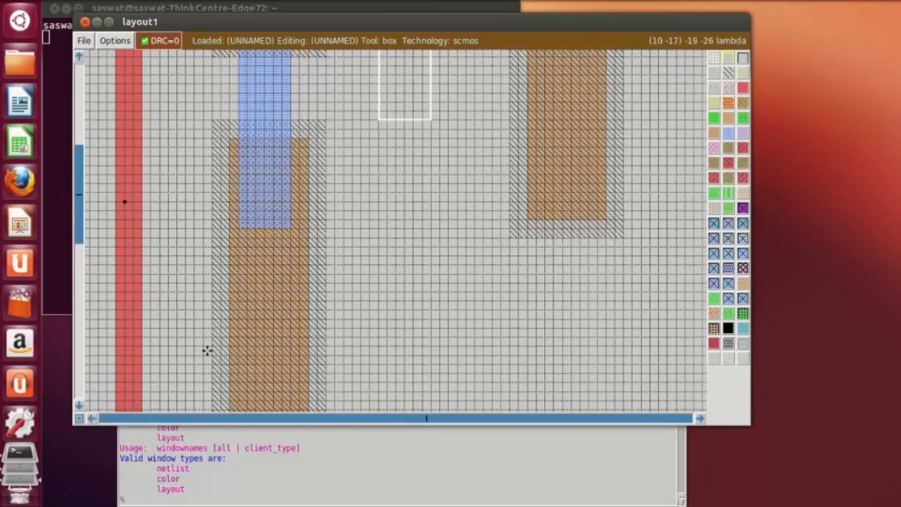
{"action": "scroll", "coordinate": [229, 298], "scroll_direction": "down", "scroll_amount": 1}
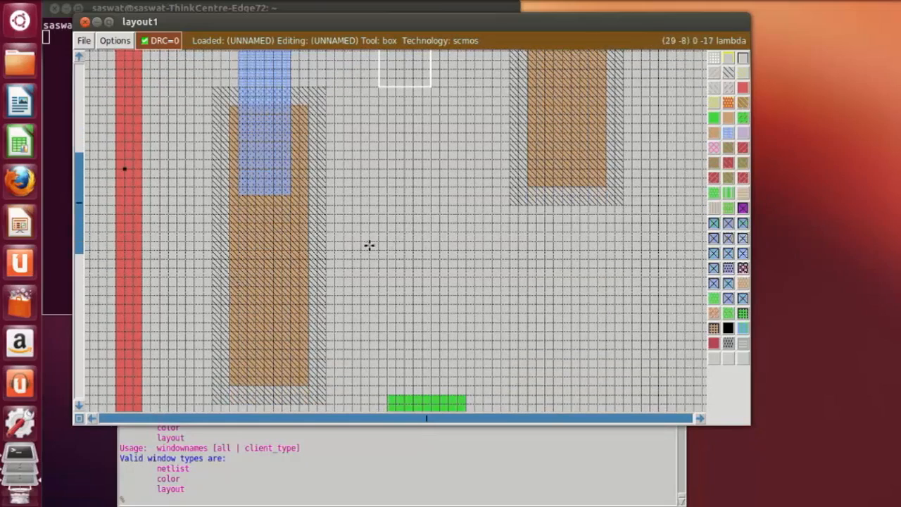
{"action": "scroll", "coordinate": [282, 296], "scroll_direction": "up", "scroll_amount": 2}
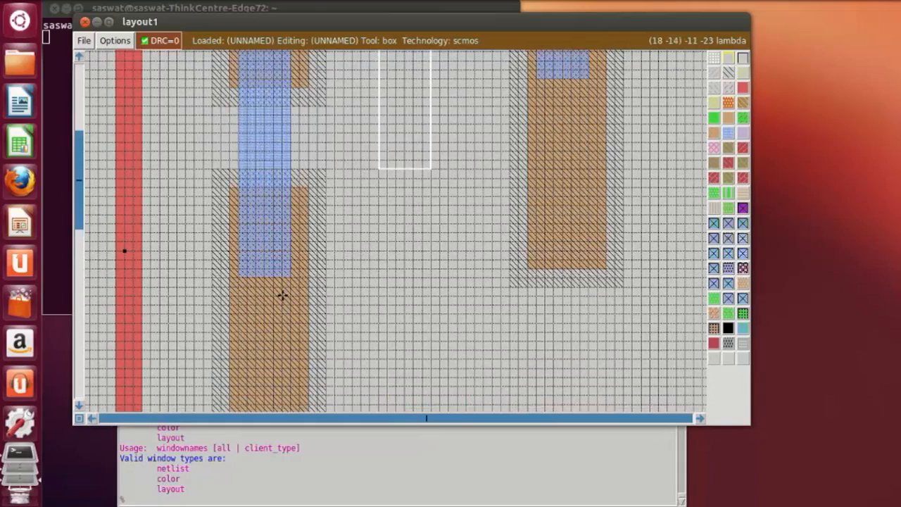
{"action": "scroll", "coordinate": [281, 296], "scroll_direction": "down", "scroll_amount": 2}
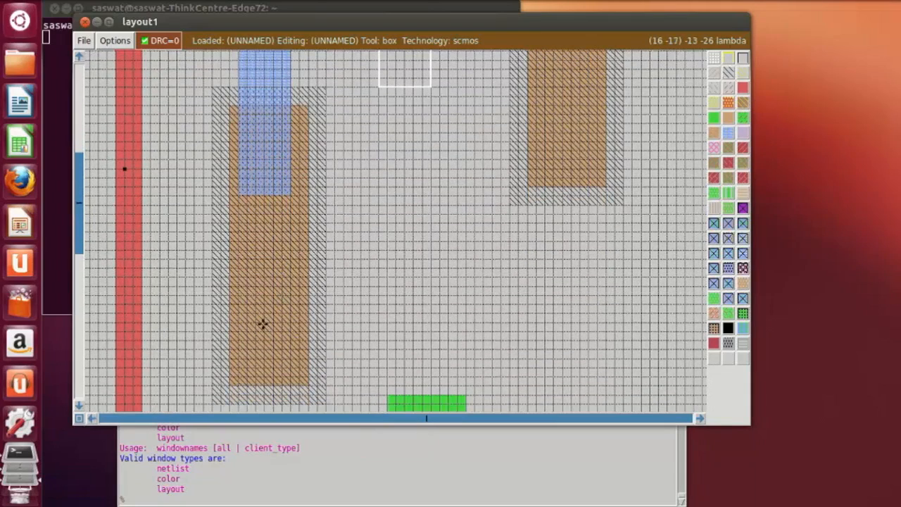
{"action": "scroll", "coordinate": [402, 316], "scroll_direction": "down", "scroll_amount": 2}
{"action": "left_click", "coordinate": [244, 285]}
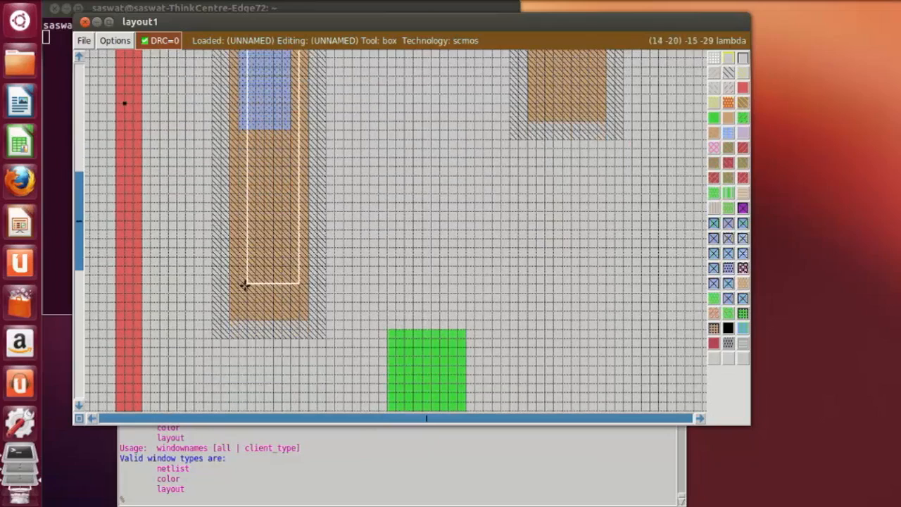
{"action": "left_click", "coordinate": [239, 302]}
{"action": "scroll", "coordinate": [504, 309], "scroll_direction": "up", "scroll_amount": 2}
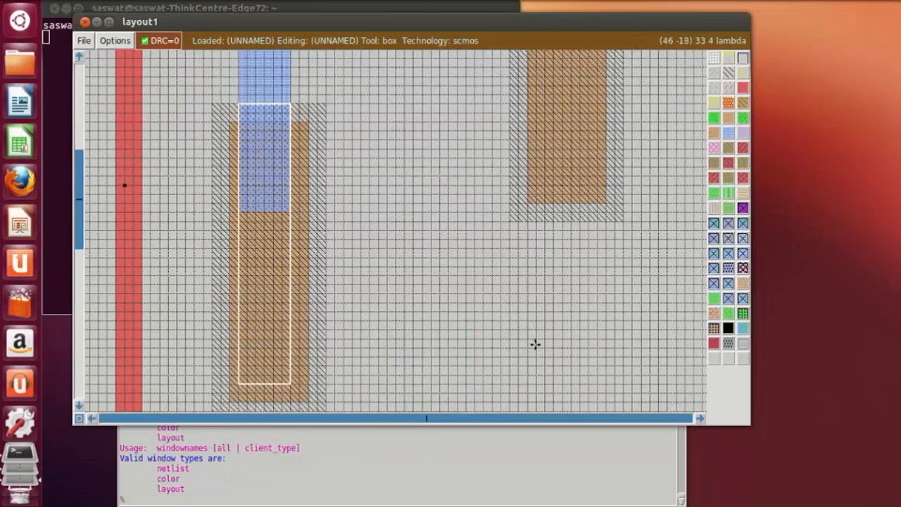
{"action": "scroll", "coordinate": [535, 344], "scroll_direction": "up", "scroll_amount": 2}
{"action": "left_click", "coordinate": [555, 386]}
{"action": "scroll", "coordinate": [537, 389], "scroll_direction": "down", "scroll_amount": 1}
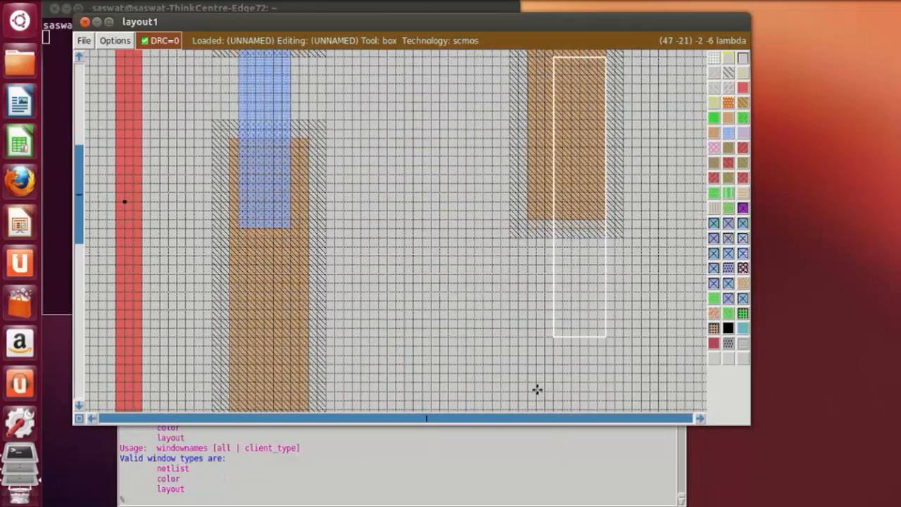
{"action": "left_click", "coordinate": [529, 391]}
{"action": "scroll", "coordinate": [530, 391], "scroll_direction": "down", "scroll_amount": 1}
{"action": "left_click", "coordinate": [563, 348]}
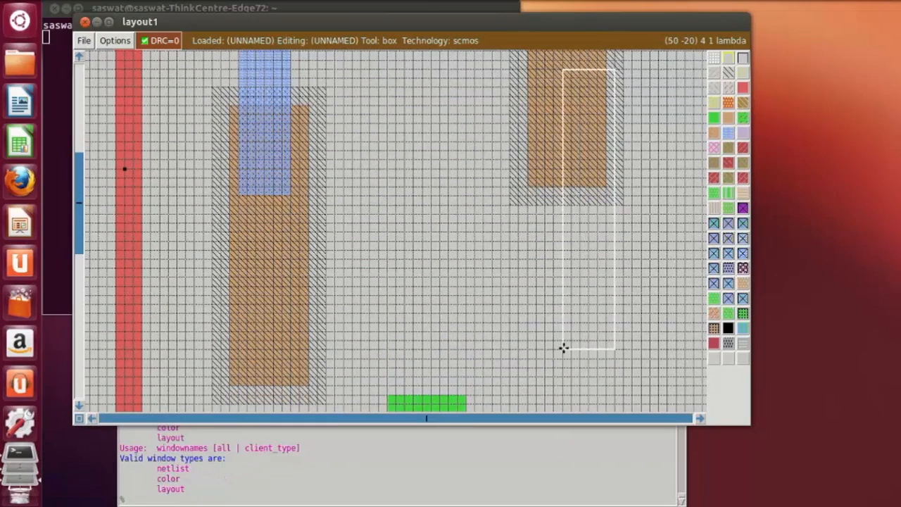
{"action": "left_click", "coordinate": [532, 365]}
{"action": "scroll", "coordinate": [530, 370], "scroll_direction": "up", "scroll_amount": 3}
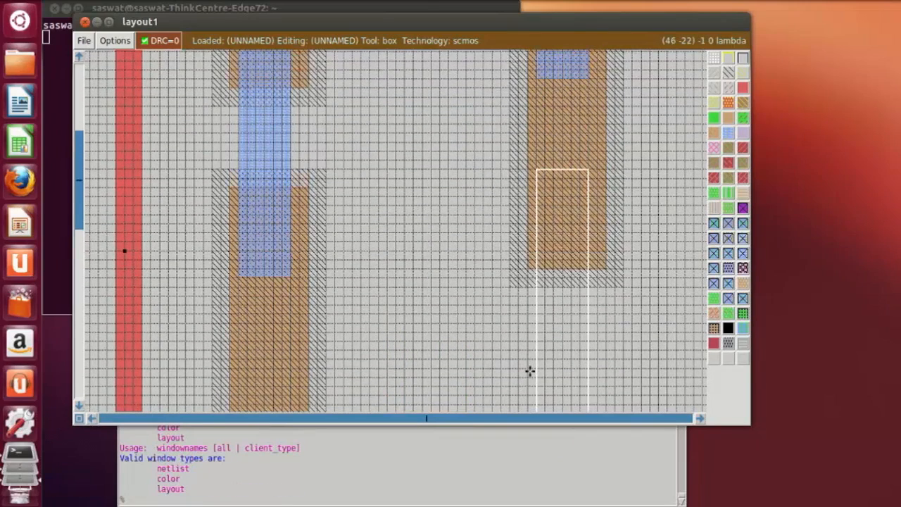
{"action": "scroll", "coordinate": [530, 371], "scroll_direction": "down", "scroll_amount": 3}
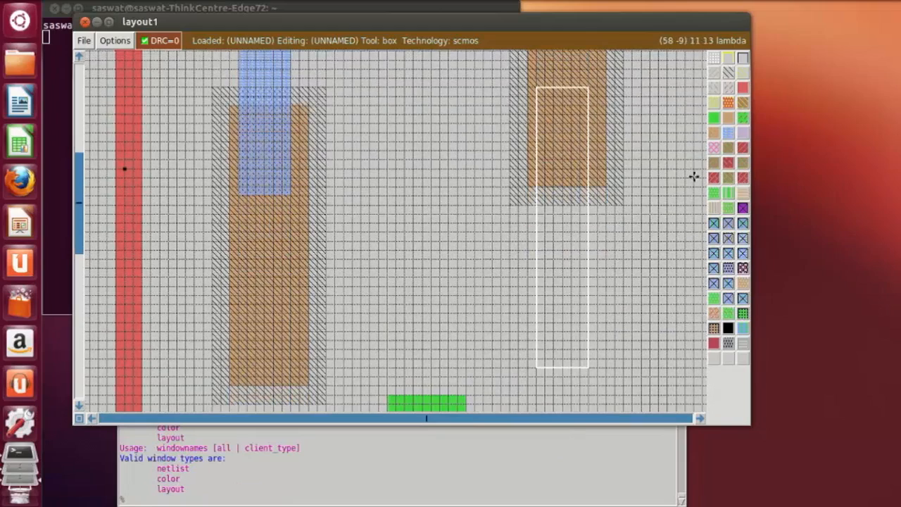
{"action": "left_click", "coordinate": [728, 137]}
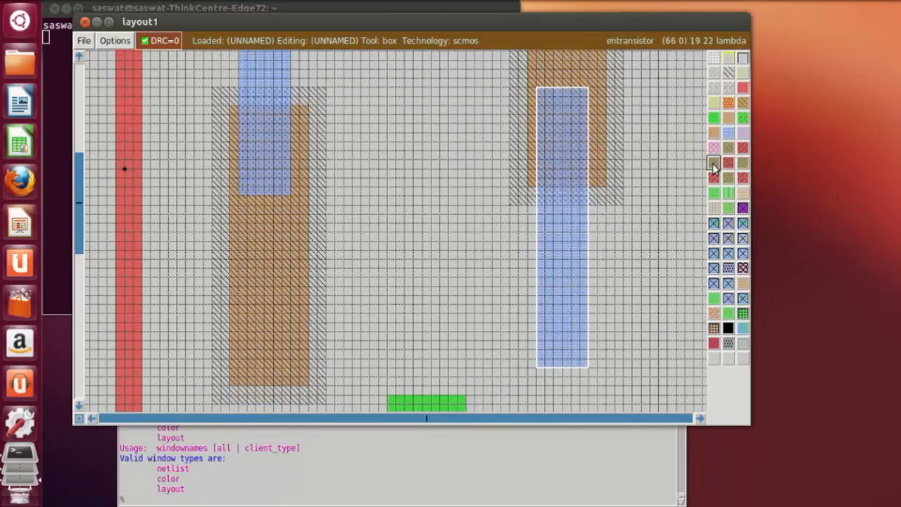
Paint a 40 by 6 lambda horizontal metal1 bar from (13, -22), linking the lower-left p-diffusion to the right metal1 strip's lower end.
{"action": "scroll", "coordinate": [535, 333], "scroll_direction": "down", "scroll_amount": 1}
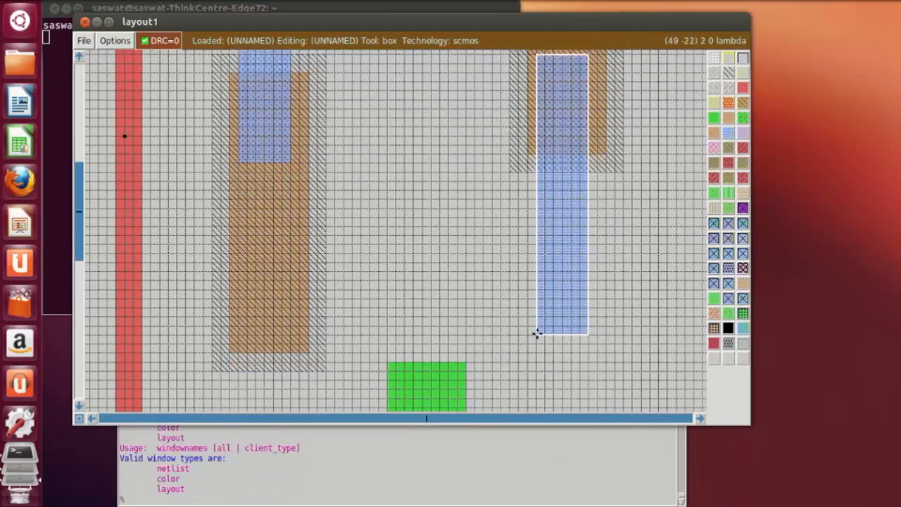
{"action": "left_click", "coordinate": [254, 326]}
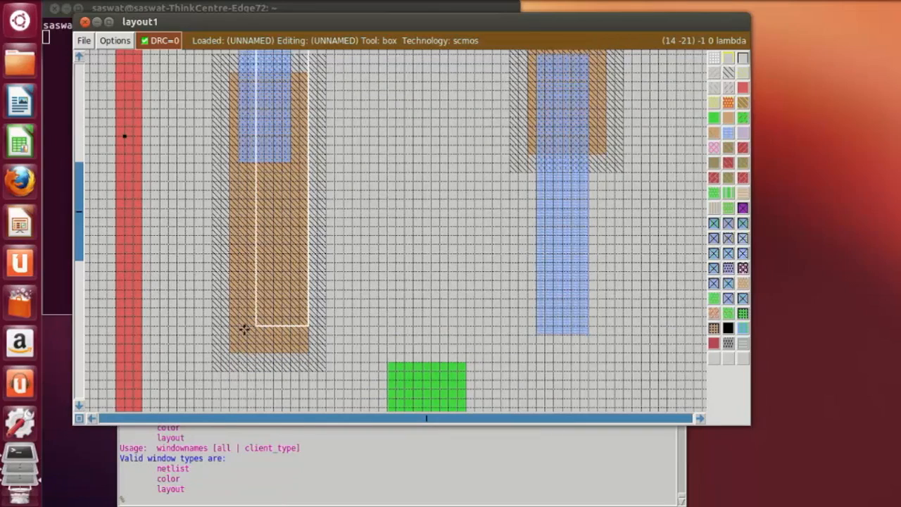
{"action": "left_click", "coordinate": [246, 326]}
{"action": "left_click", "coordinate": [240, 334]}
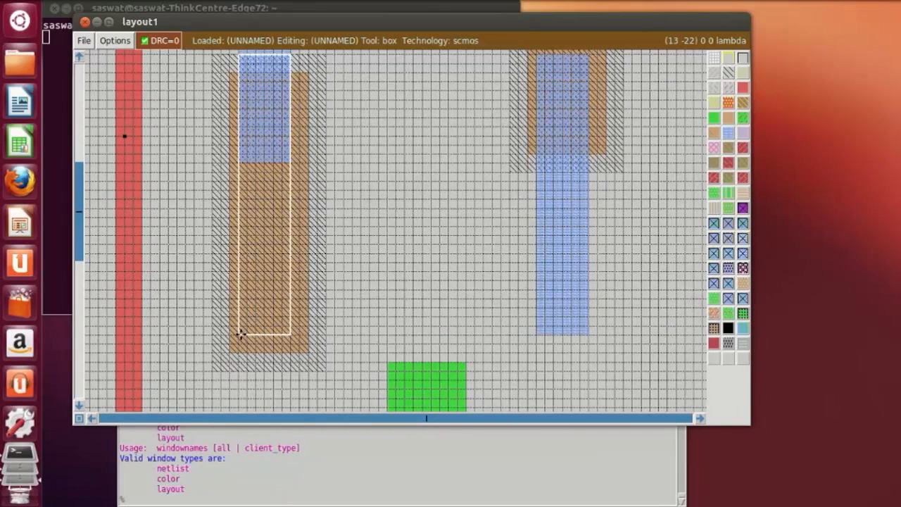
{"action": "right_click", "coordinate": [584, 277]}
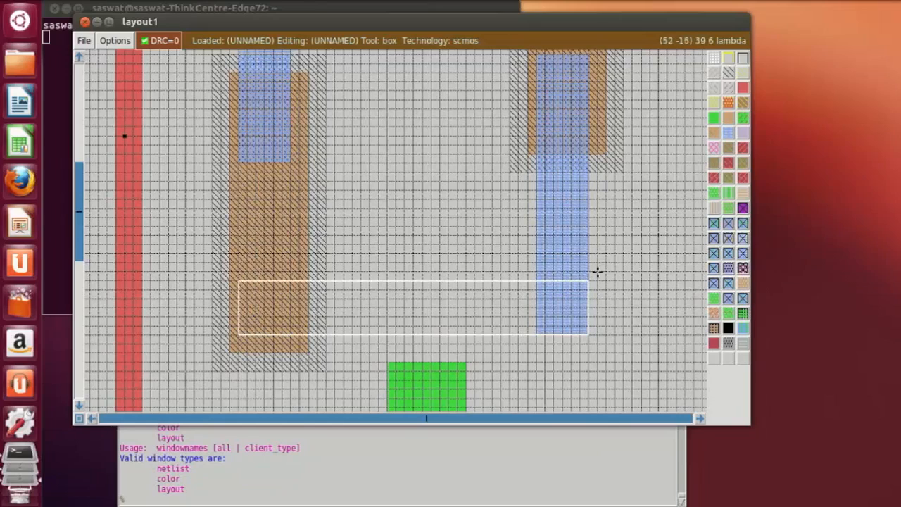
{"action": "left_click", "coordinate": [728, 134]}
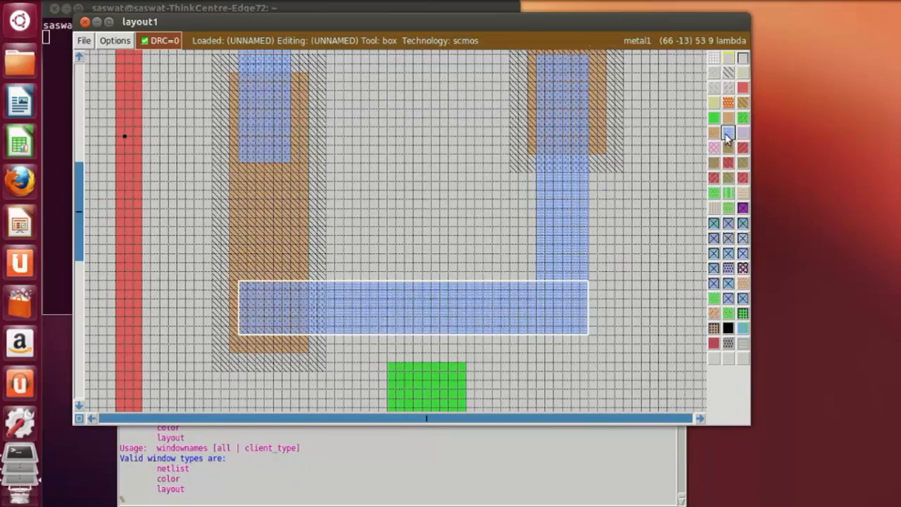
Paint a 6 by 13 lambda vertical metal1 strip from (31, -35), linking the horizontal metal1 bar to the middle n-diffusion below it.
{"action": "scroll", "coordinate": [581, 252], "scroll_direction": "down", "scroll_amount": 2}
{"action": "scroll", "coordinate": [387, 359], "scroll_direction": "down", "scroll_amount": 1}
{"action": "left_click", "coordinate": [406, 347]}
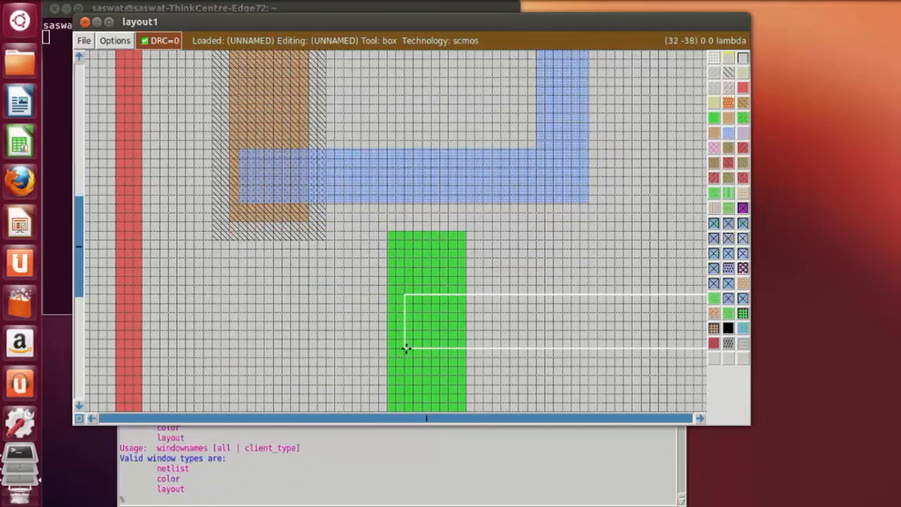
{"action": "left_click", "coordinate": [407, 296]}
{"action": "left_click", "coordinate": [407, 345]}
{"action": "scroll", "coordinate": [432, 301], "scroll_direction": "down", "scroll_amount": 2}
{"action": "left_click", "coordinate": [402, 169]}
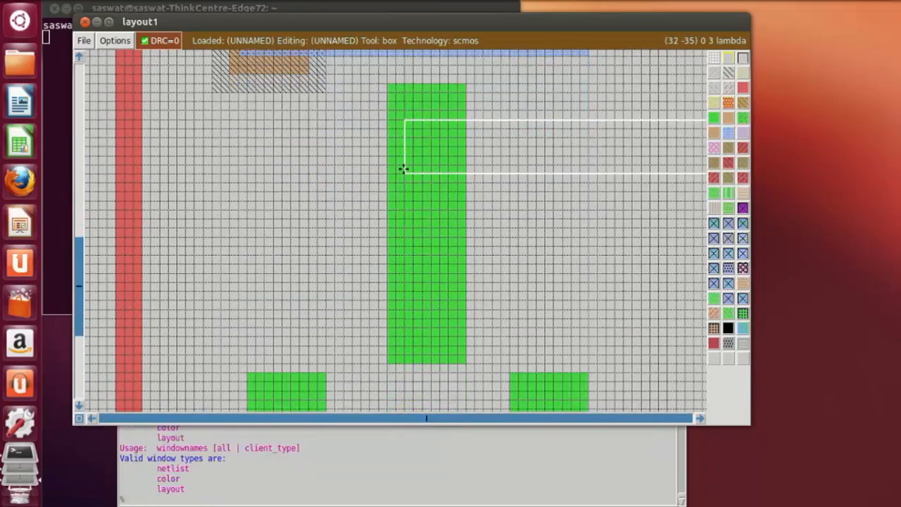
{"action": "scroll", "coordinate": [416, 159], "scroll_direction": "up", "scroll_amount": 1}
{"action": "right_click", "coordinate": [441, 140]}
{"action": "right_click", "coordinate": [448, 138]}
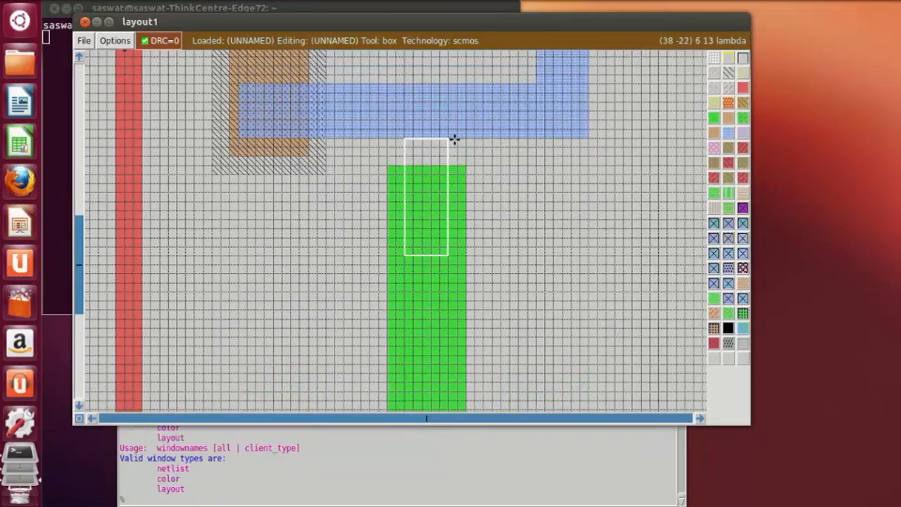
{"action": "left_click", "coordinate": [392, 261]}
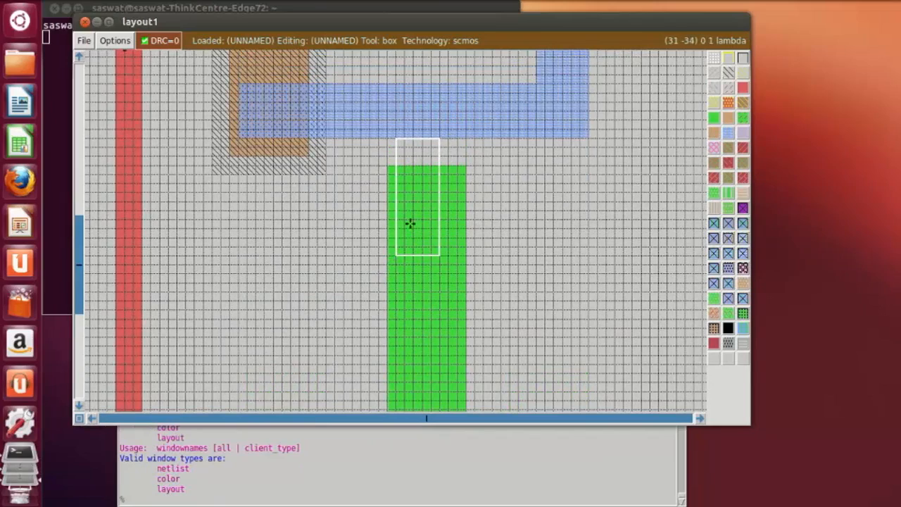
{"action": "right_click", "coordinate": [456, 140]}
{"action": "right_click", "coordinate": [448, 136]}
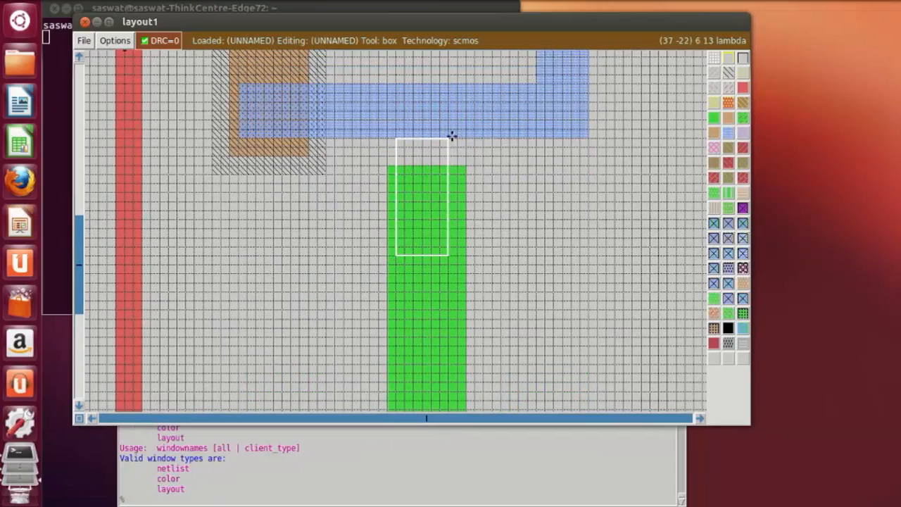
{"action": "right_click", "coordinate": [455, 138]}
{"action": "right_click", "coordinate": [448, 138]}
{"action": "middle_click", "coordinate": [728, 134]}
{"action": "left_click", "coordinate": [596, 269]}
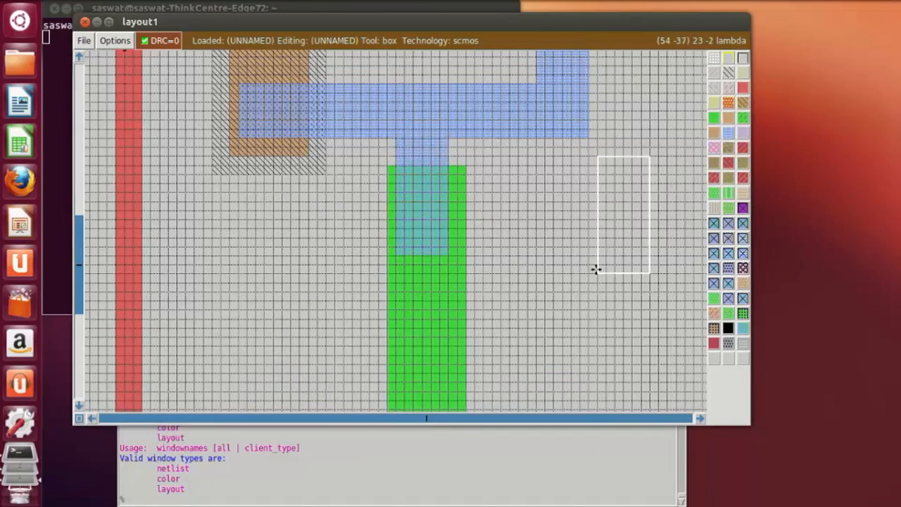
Examine the new metal1 link and the n-diffusion regions below it.
{"action": "scroll", "coordinate": [584, 288], "scroll_direction": "down", "scroll_amount": 3}
{"action": "scroll", "coordinate": [583, 285], "scroll_direction": "up", "scroll_amount": 2}
{"action": "scroll", "coordinate": [578, 288], "scroll_direction": "down", "scroll_amount": 1}
{"action": "scroll", "coordinate": [271, 237], "scroll_direction": "up", "scroll_amount": 2}
{"action": "scroll", "coordinate": [588, 79], "scroll_direction": "up", "scroll_amount": 1}
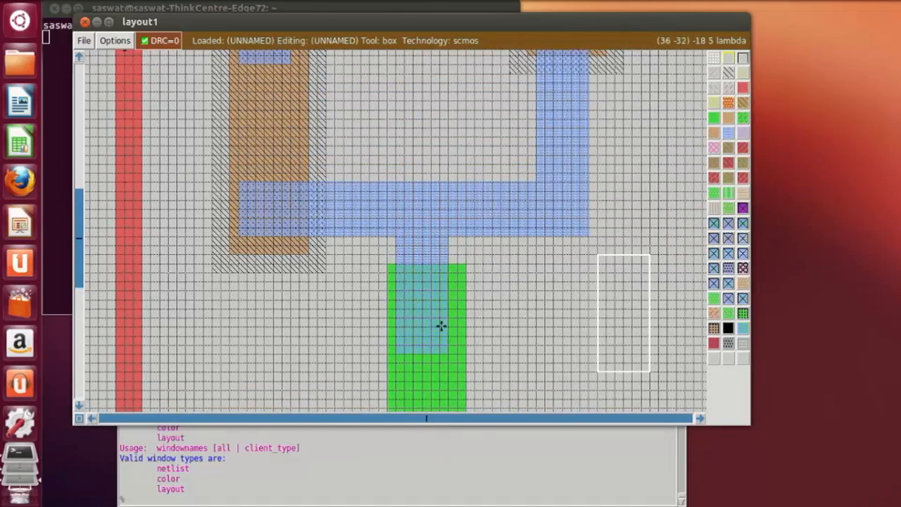
{"action": "scroll", "coordinate": [441, 326], "scroll_direction": "down", "scroll_amount": 3}
{"action": "scroll", "coordinate": [448, 318], "scroll_direction": "down", "scroll_amount": 7}
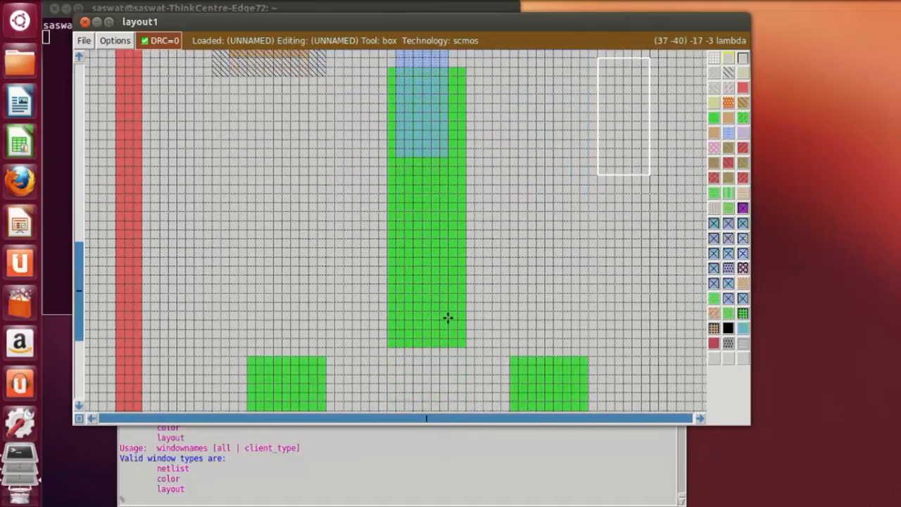
Place a 36 by 6 lambda box from (15, -67), spanning the upper parts of the two lower n-diffusion regions.
{"action": "scroll", "coordinate": [448, 318], "scroll_direction": "down", "scroll_amount": 1}
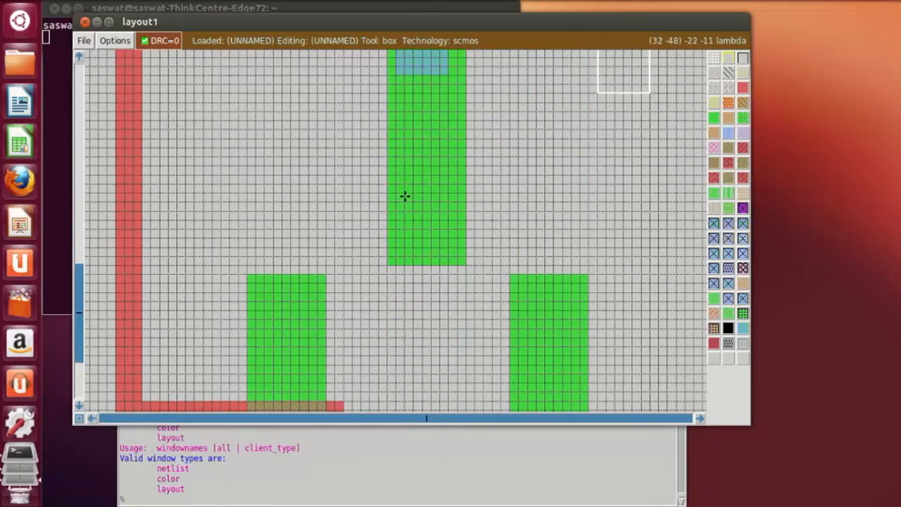
{"action": "left_click", "coordinate": [270, 364]}
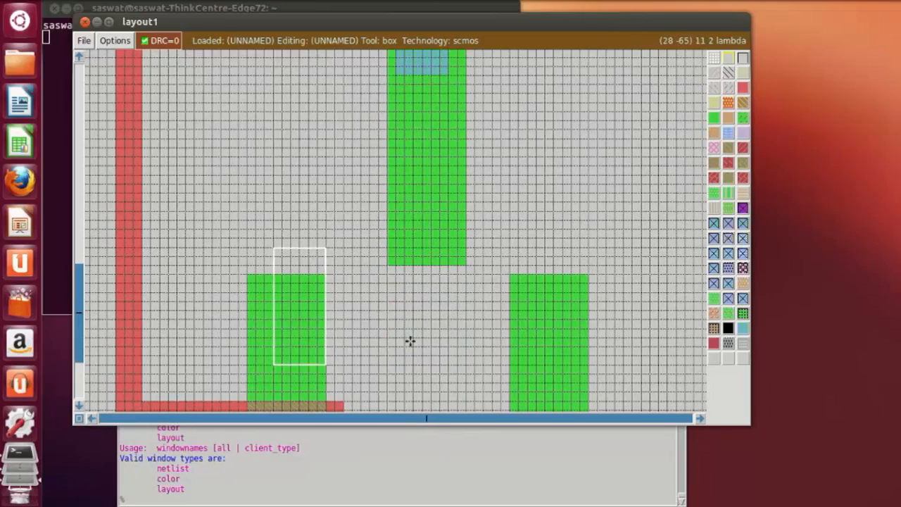
{"action": "left_click", "coordinate": [257, 365]}
{"action": "right_click", "coordinate": [570, 314]}
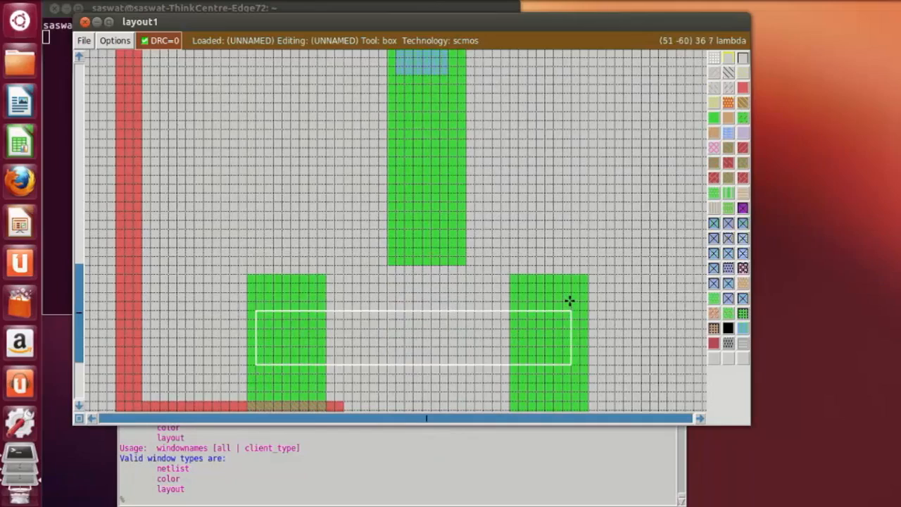
{"action": "right_click", "coordinate": [568, 304]}
{"action": "right_click", "coordinate": [569, 309]}
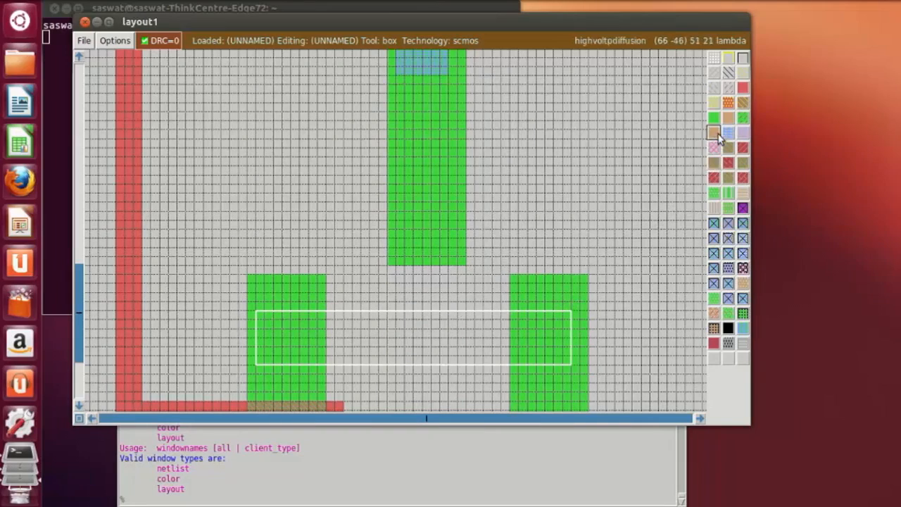
Paint the box with the purple layer next to metal1 and undo that paint with the undo command in the console.
{"action": "left_click", "coordinate": [740, 138]}
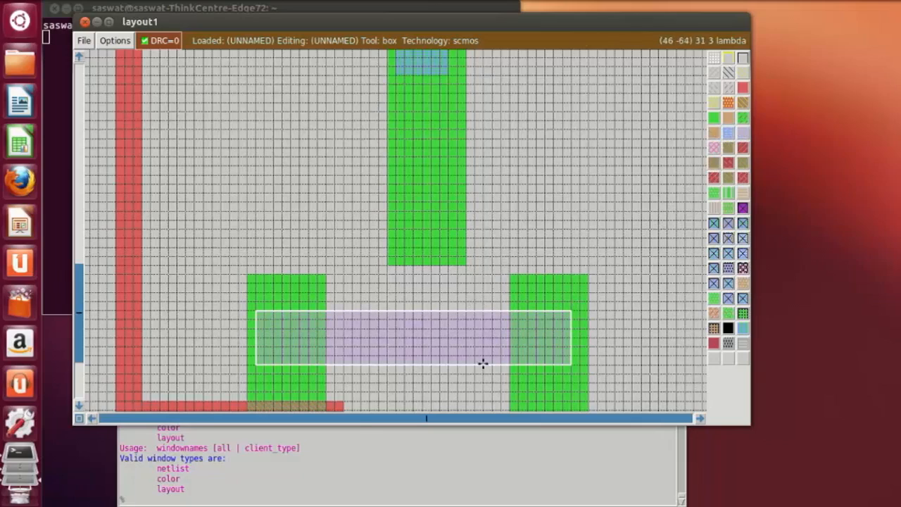
{"action": "left_click", "coordinate": [212, 501]}
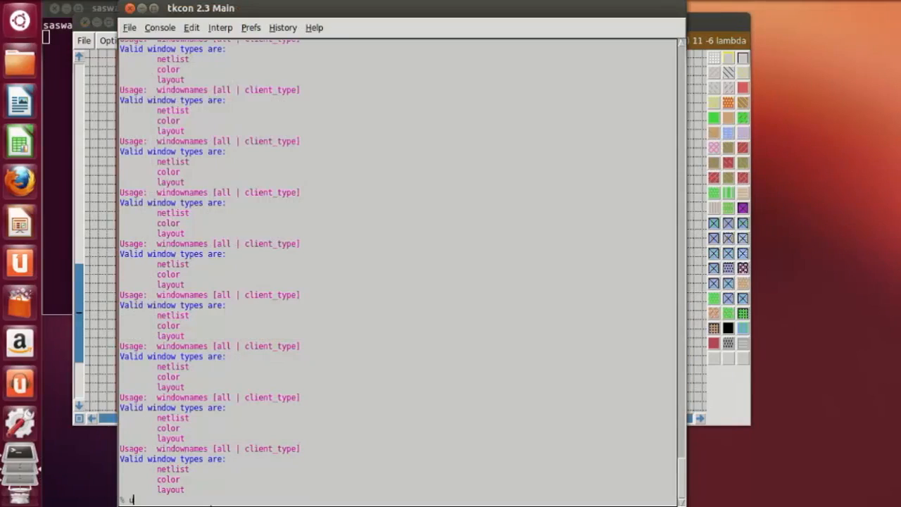
{"action": "type", "text": "undo"}
{"action": "key", "text": "Return"}
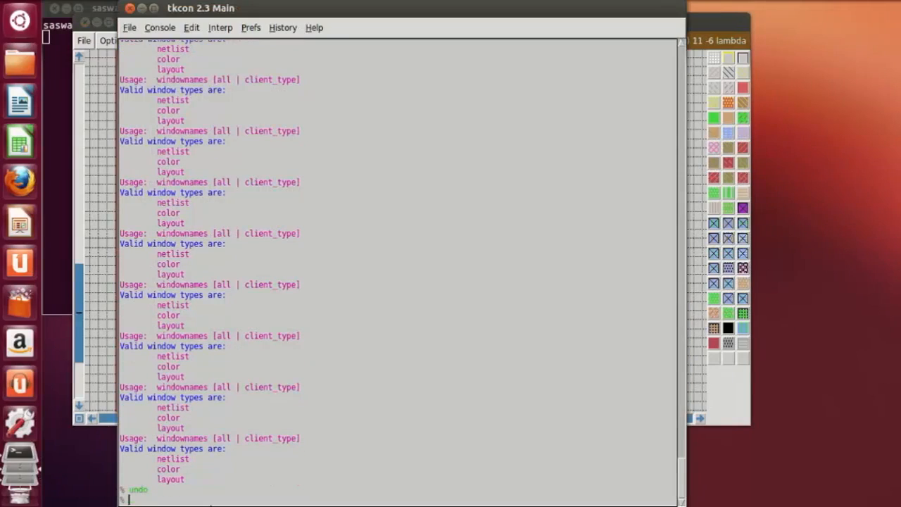
{"action": "left_click_drag", "start_coordinate": [384, 6], "coordinate": [383, 12]}
{"action": "double_click", "coordinate": [386, 7]}
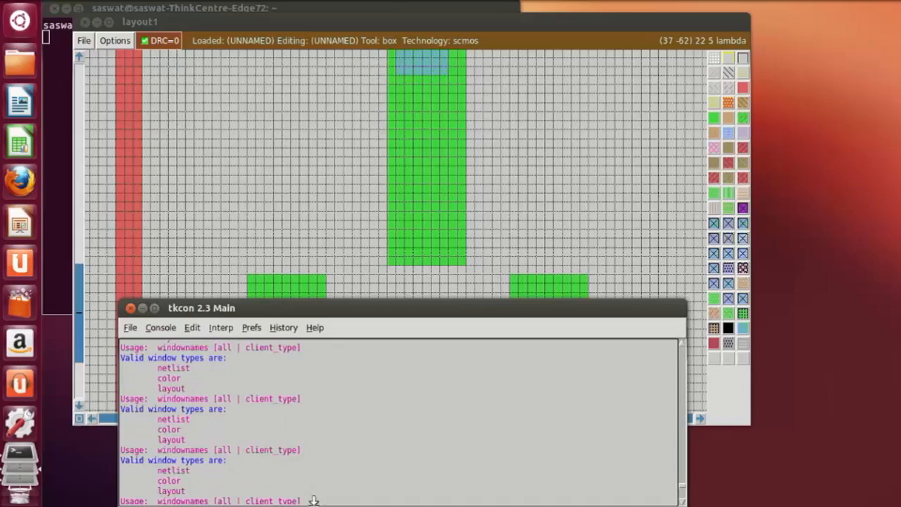
{"action": "scroll", "coordinate": [458, 238], "scroll_direction": "down", "scroll_amount": 4}
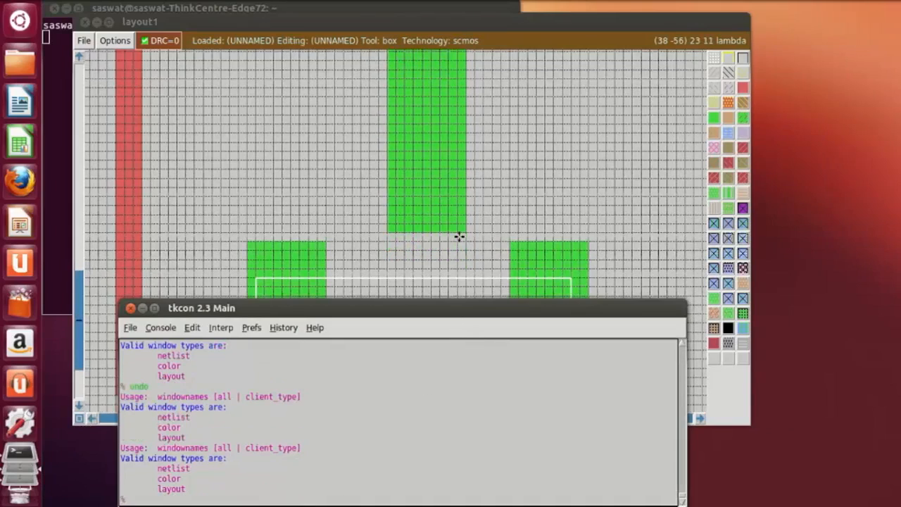
Paint the 36 by 6 lambda box with metal1 to link the two lower n-diffusion regions, and move the box off the bar.
{"action": "left_click", "coordinate": [729, 133]}
{"action": "left_click", "coordinate": [607, 197]}
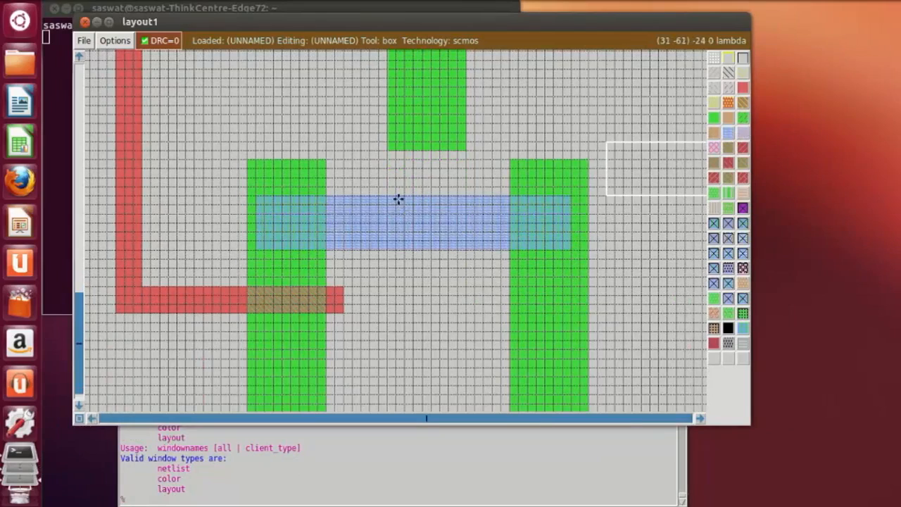
Paint a 6 by 14 lambda vertical metal1 strip from (31, -61), linking the lower horizontal metal1 bar to the middle n-diffusion.
{"action": "left_click", "coordinate": [397, 197]}
{"action": "right_click", "coordinate": [441, 86]}
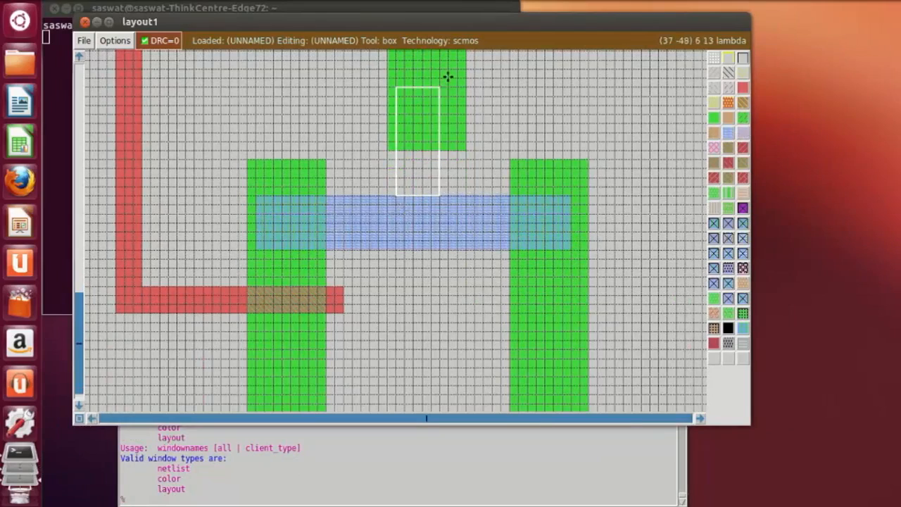
{"action": "right_click", "coordinate": [448, 77]}
{"action": "scroll", "coordinate": [444, 74], "scroll_direction": "up", "scroll_amount": 2}
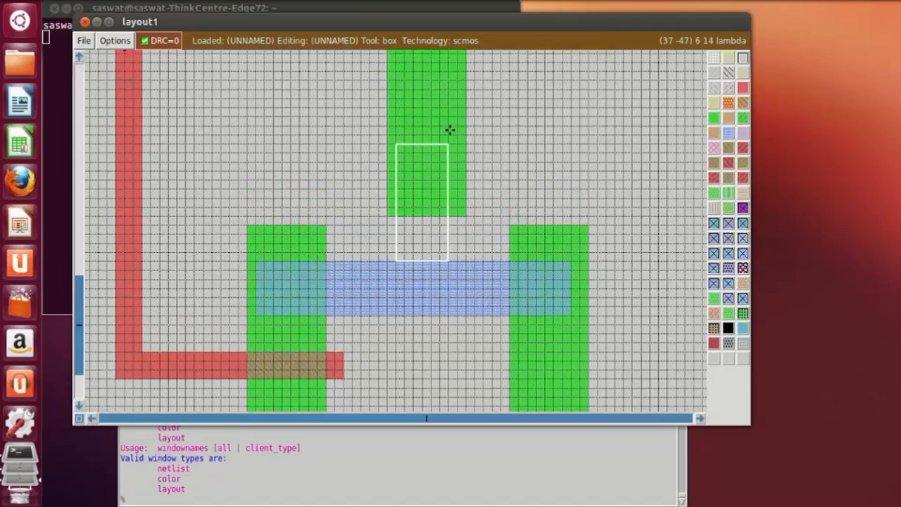
{"action": "right_click", "coordinate": [450, 130]}
{"action": "scroll", "coordinate": [449, 124], "scroll_direction": "up", "scroll_amount": 1}
{"action": "right_click", "coordinate": [447, 166]}
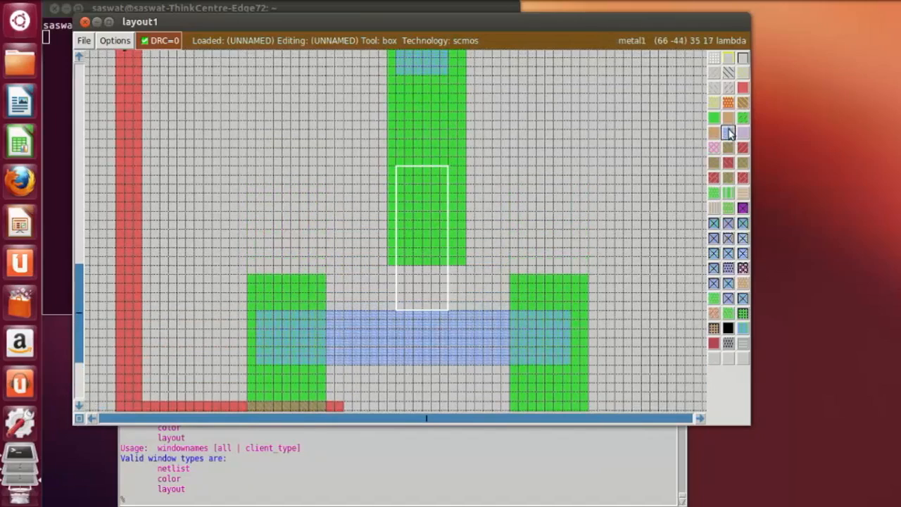
{"action": "right_click", "coordinate": [446, 202]}
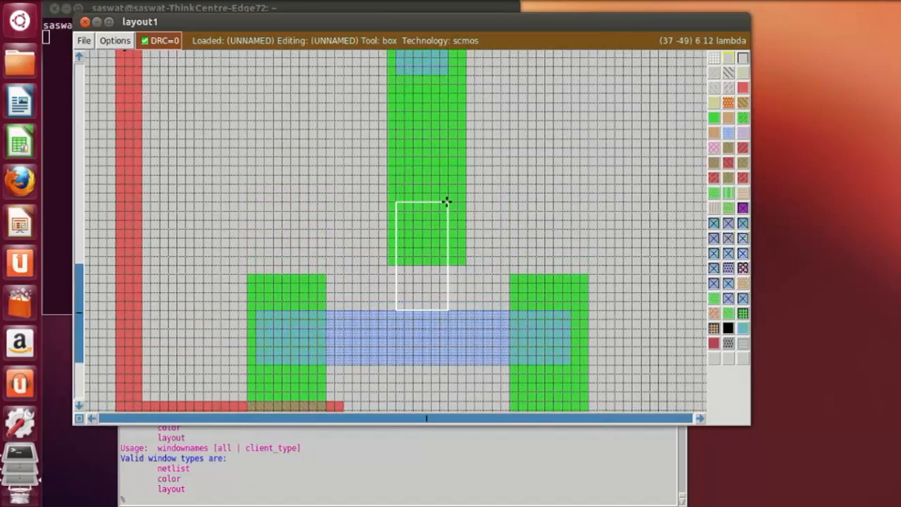
{"action": "right_click", "coordinate": [446, 189]}
{"action": "right_click", "coordinate": [446, 185]}
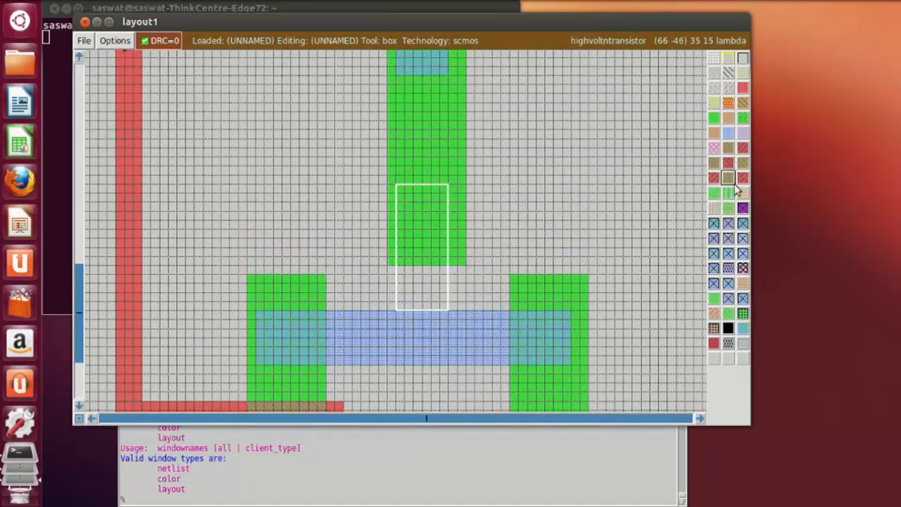
{"action": "middle_click", "coordinate": [729, 136]}
{"action": "left_click", "coordinate": [521, 189]}
Examine the metal1 wiring between the p-diffusion and n-diffusion regions, from close-up to the whole layout.
{"action": "scroll", "coordinate": [528, 183], "scroll_direction": "up", "scroll_amount": 4}
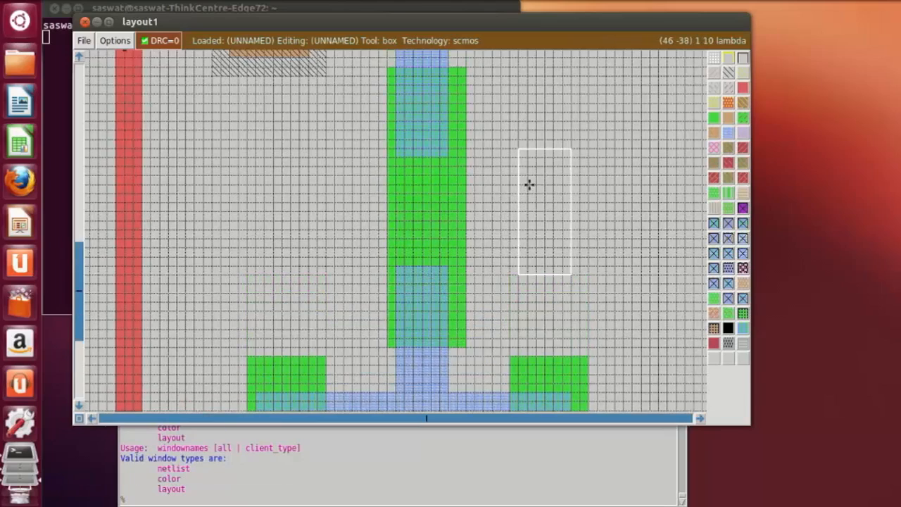
{"action": "scroll", "coordinate": [531, 184], "scroll_direction": "down", "scroll_amount": 3}
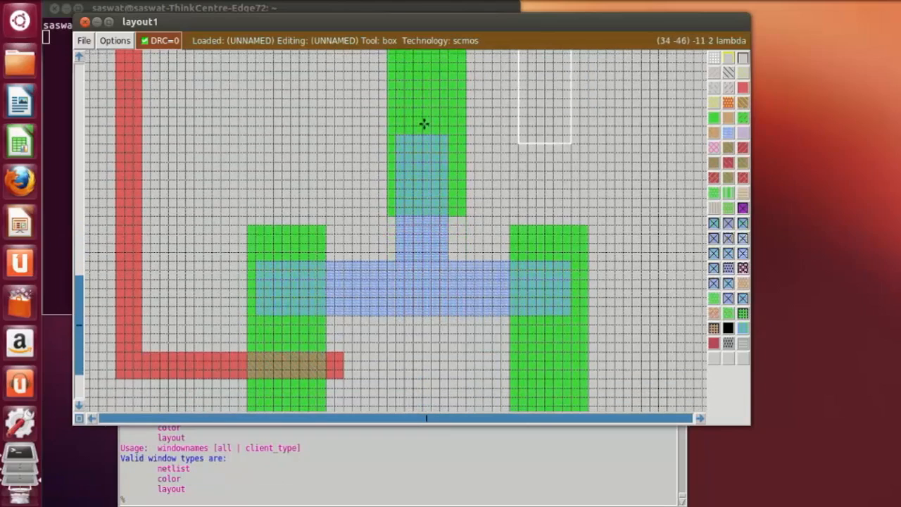
{"action": "scroll", "coordinate": [551, 272], "scroll_direction": "down", "scroll_amount": 3}
{"action": "scroll", "coordinate": [547, 279], "scroll_direction": "up", "scroll_amount": 2}
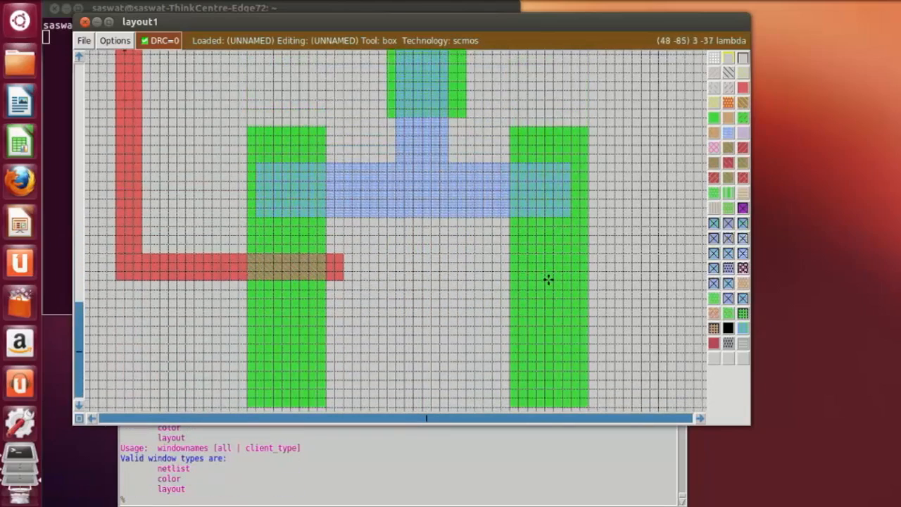
{"action": "key", "text": "shift+z"}
{"action": "scroll", "coordinate": [509, 300], "scroll_direction": "up", "scroll_amount": 3}
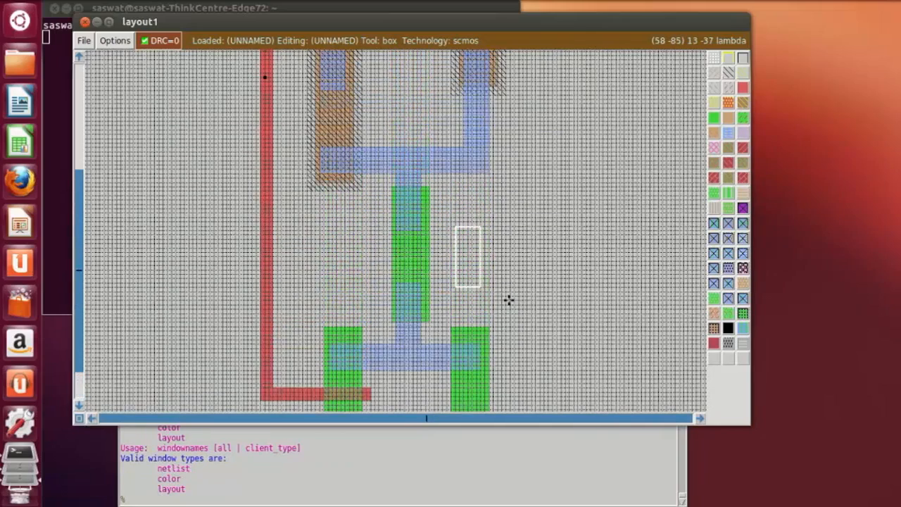
{"action": "scroll", "coordinate": [505, 302], "scroll_direction": "up", "scroll_amount": 2}
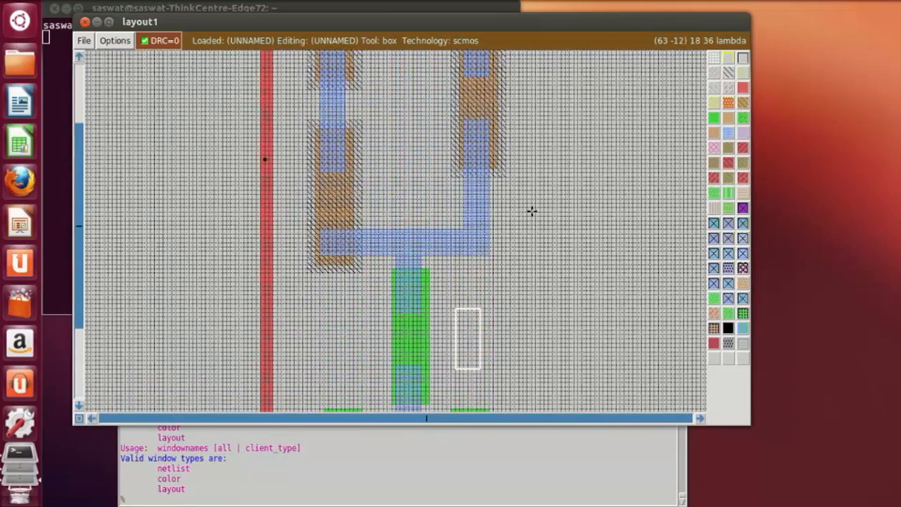
{"action": "scroll", "coordinate": [568, 385], "scroll_direction": "down", "scroll_amount": 1}
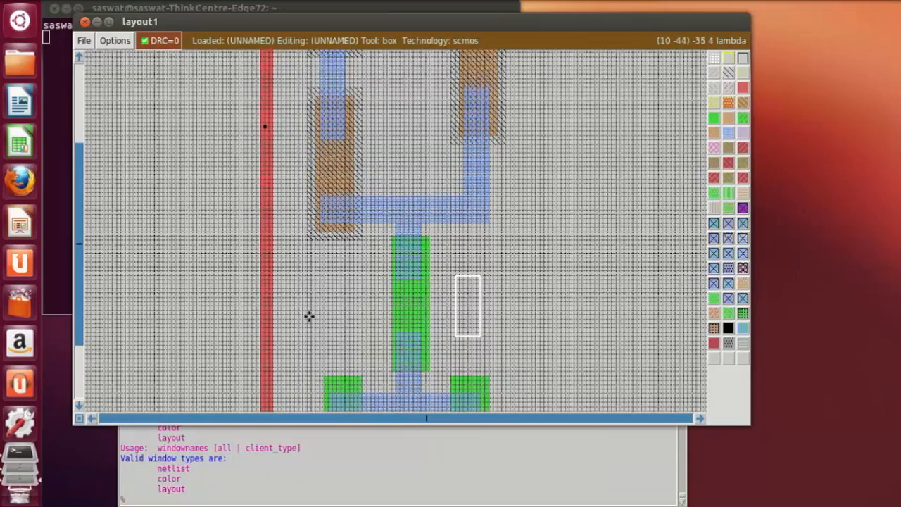
{"action": "scroll", "coordinate": [437, 345], "scroll_direction": "down", "scroll_amount": 2}
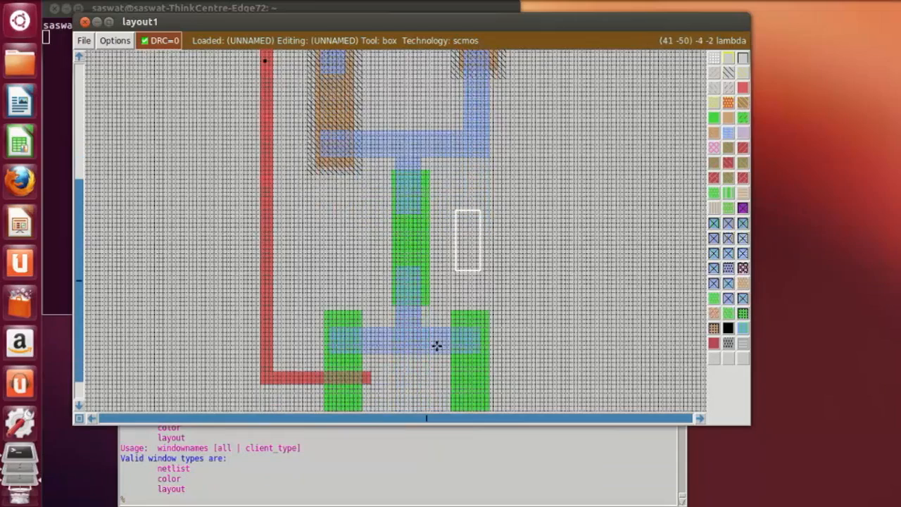
{"action": "scroll", "coordinate": [437, 346], "scroll_direction": "up", "scroll_amount": 3}
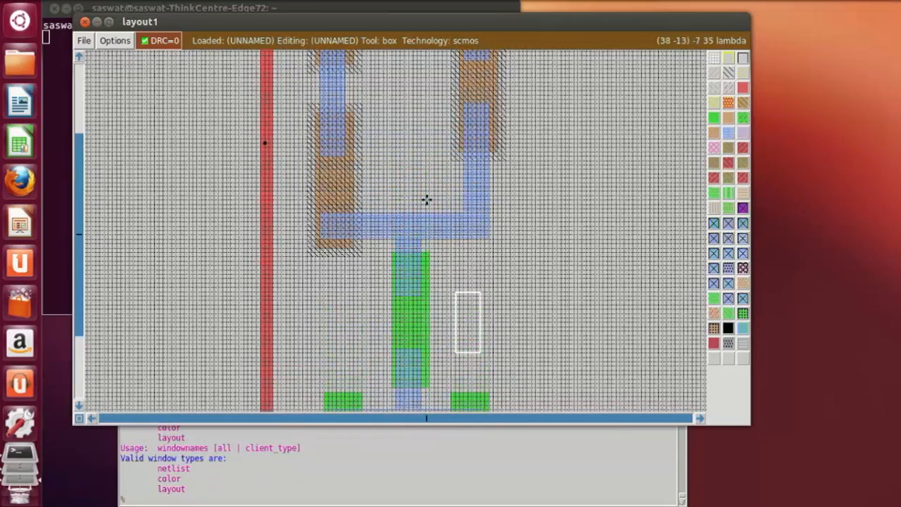
{"action": "scroll", "coordinate": [420, 212], "scroll_direction": "up", "scroll_amount": 2}
{"action": "key", "text": "shift+z"}
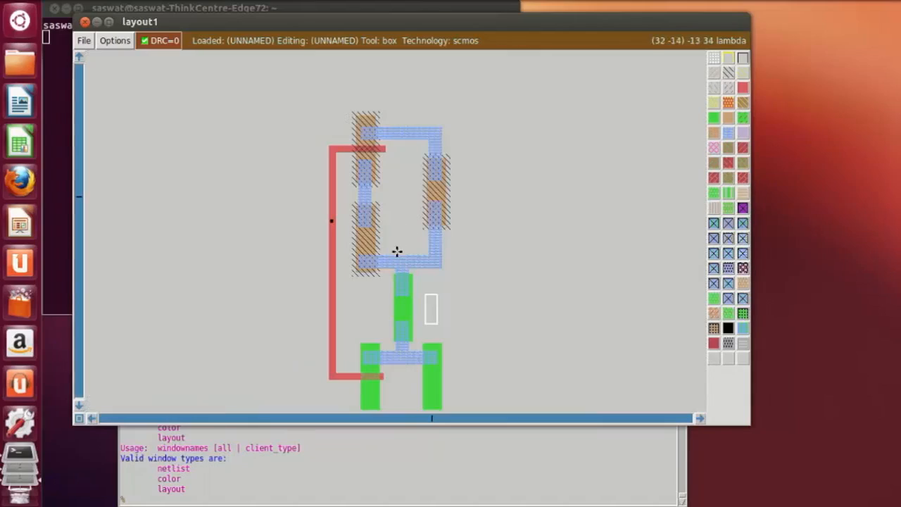
{"action": "scroll", "coordinate": [411, 302], "scroll_direction": "down", "scroll_amount": 2}
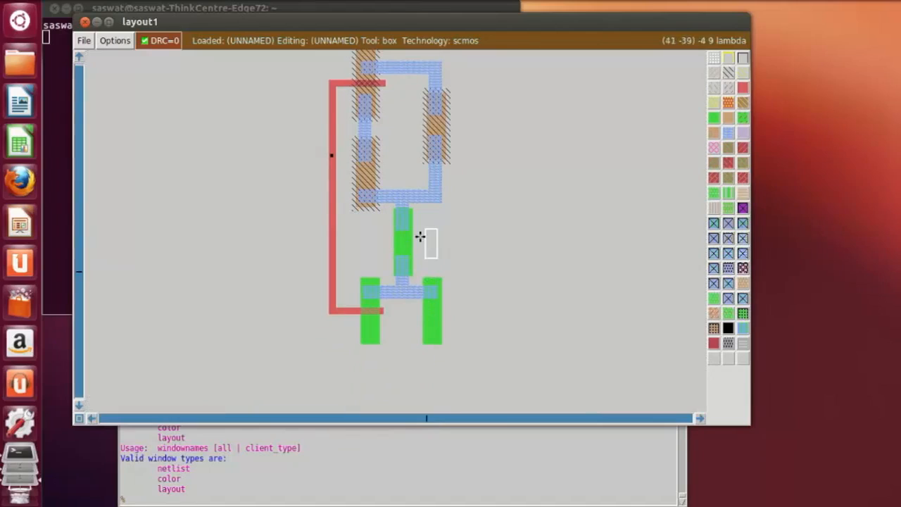
Place a 25 by 4 lambda horizontal box from (40, 12) across the middle of the right p-diffusion.
{"action": "key", "text": "z"}
{"action": "scroll", "coordinate": [465, 232], "scroll_direction": "up", "scroll_amount": 3}
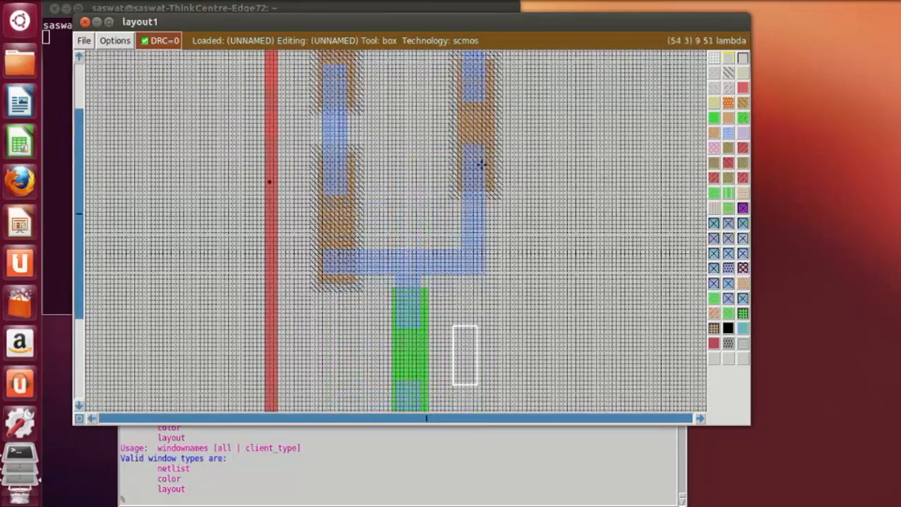
{"action": "left_click", "coordinate": [421, 140]}
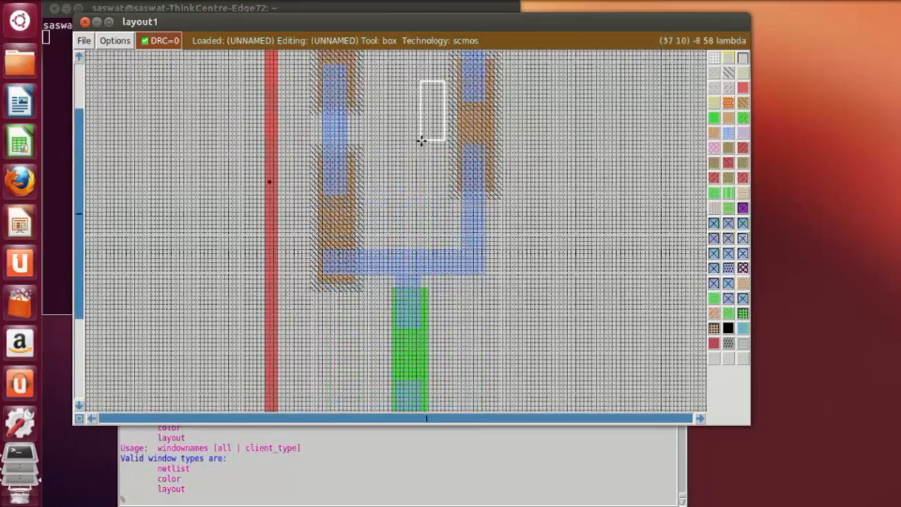
{"action": "right_click", "coordinate": [531, 133]}
{"action": "right_click", "coordinate": [529, 115]}
{"action": "right_click", "coordinate": [521, 125]}
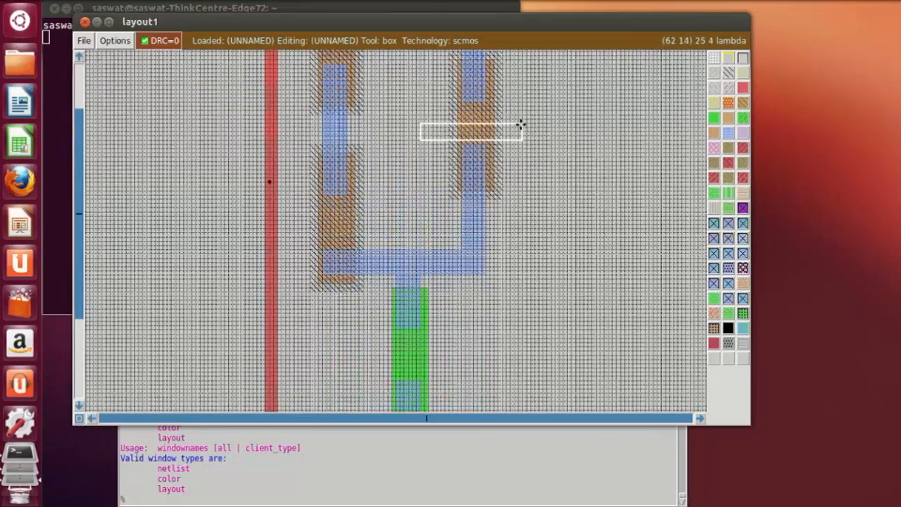
{"action": "left_click", "coordinate": [421, 132]}
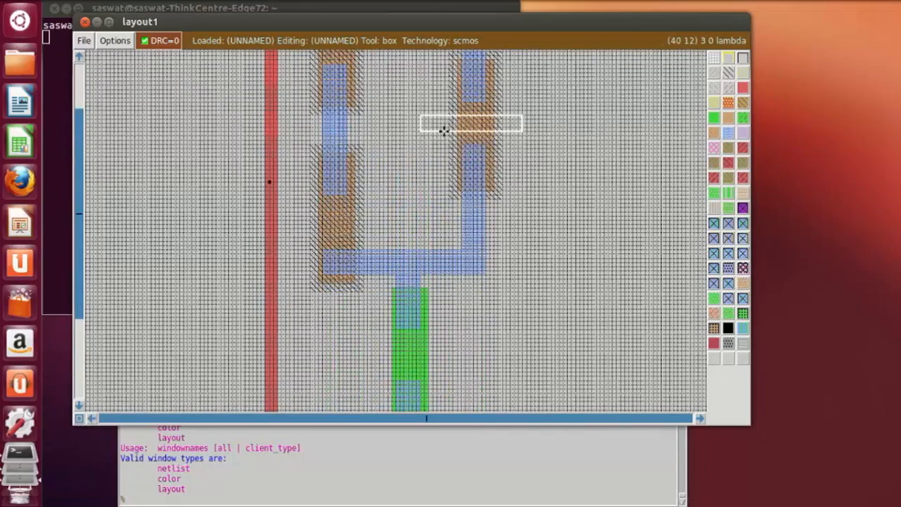
{"action": "left_click", "coordinate": [444, 131]}
{"action": "left_click", "coordinate": [433, 131]}
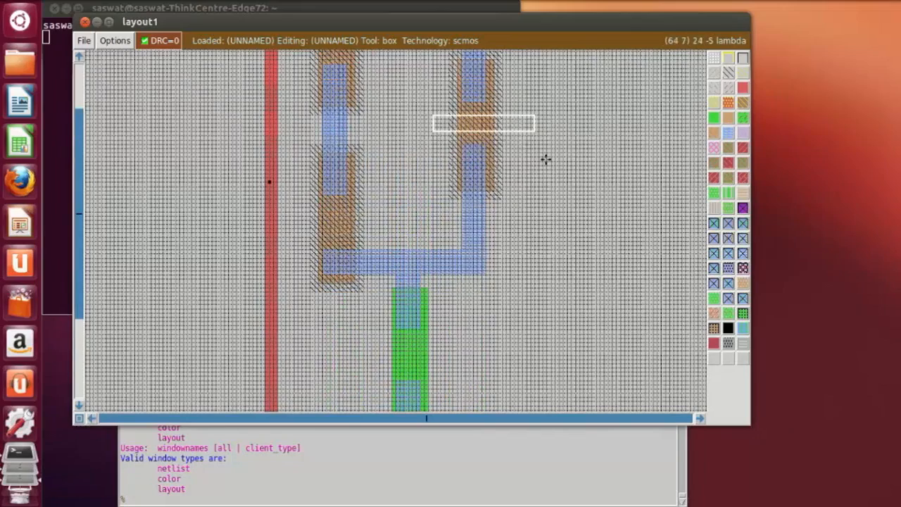
Extend the box from (40, 12) to 50 by 4 lambda and paint it with polysilicon across the right p-diffusion.
{"action": "scroll", "coordinate": [549, 164], "scroll_direction": "down", "scroll_amount": 1}
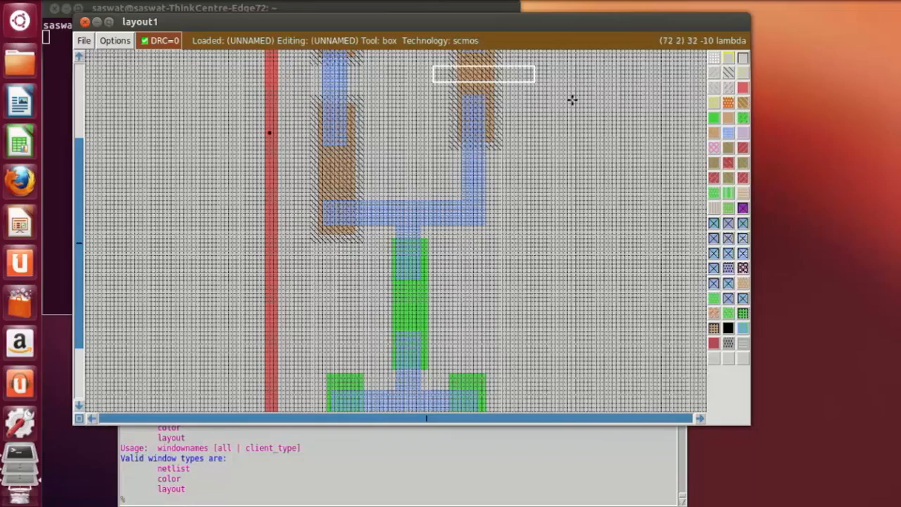
{"action": "right_click", "coordinate": [577, 69]}
{"action": "right_click", "coordinate": [580, 64]}
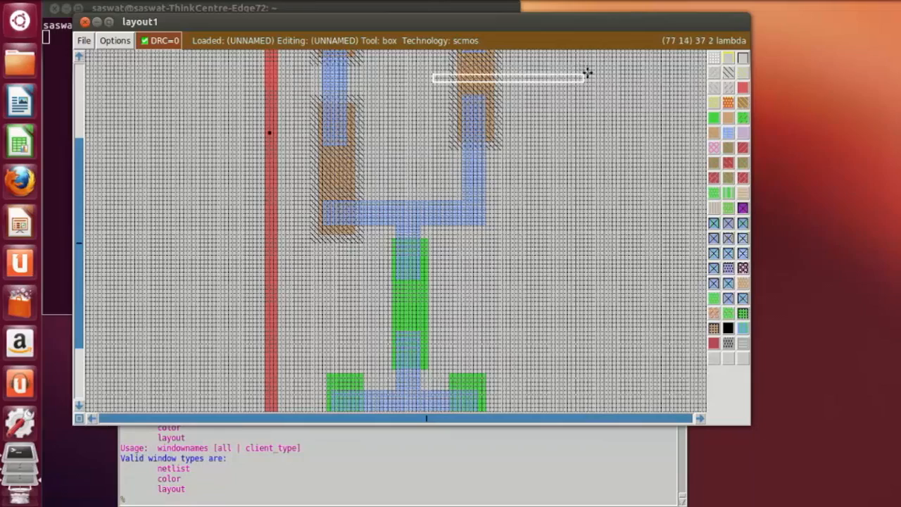
{"action": "right_click", "coordinate": [589, 67]}
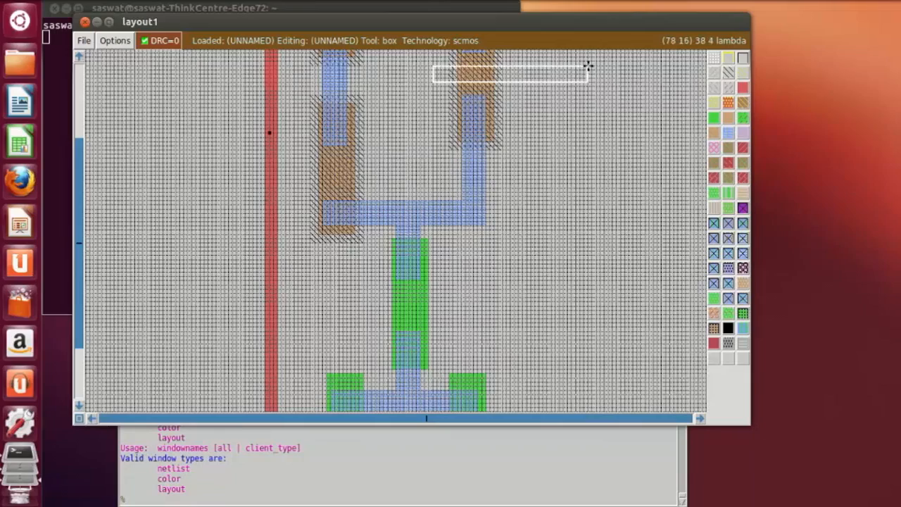
{"action": "right_click", "coordinate": [636, 71]}
{"action": "right_click", "coordinate": [641, 68]}
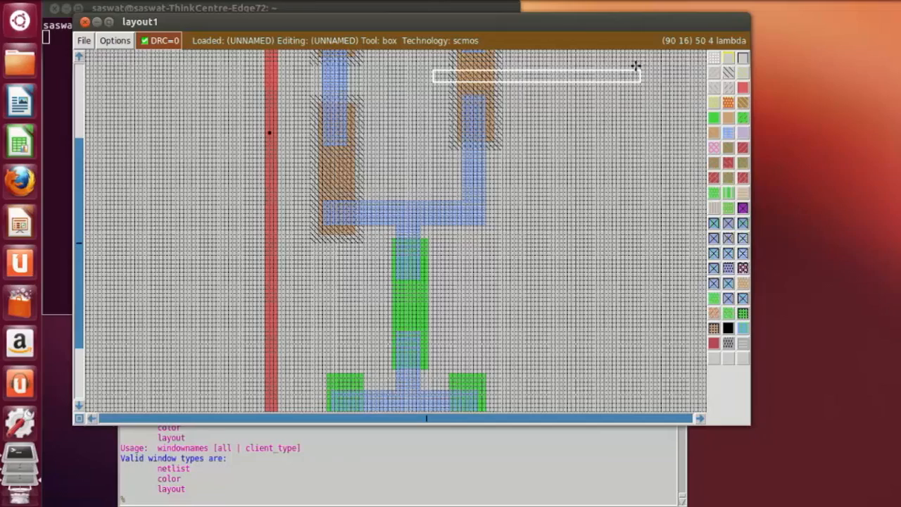
{"action": "right_click", "coordinate": [636, 66]}
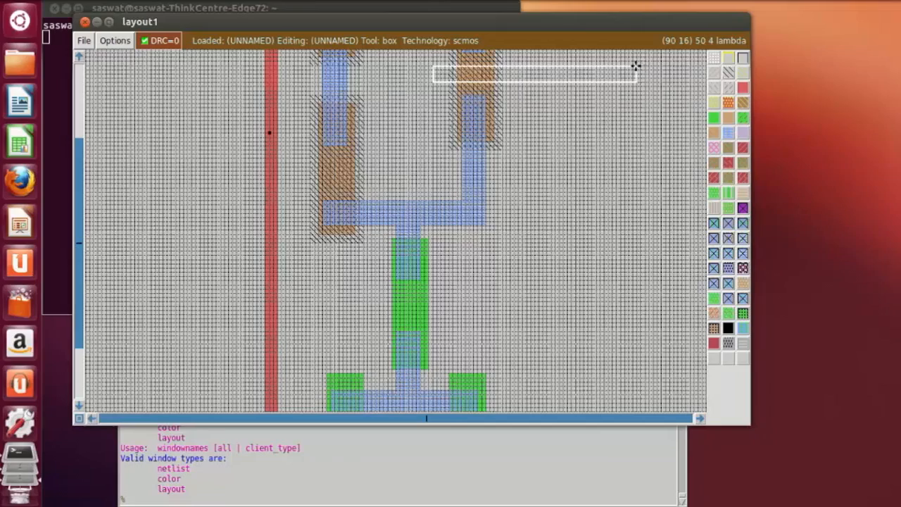
{"action": "left_click", "coordinate": [744, 88]}
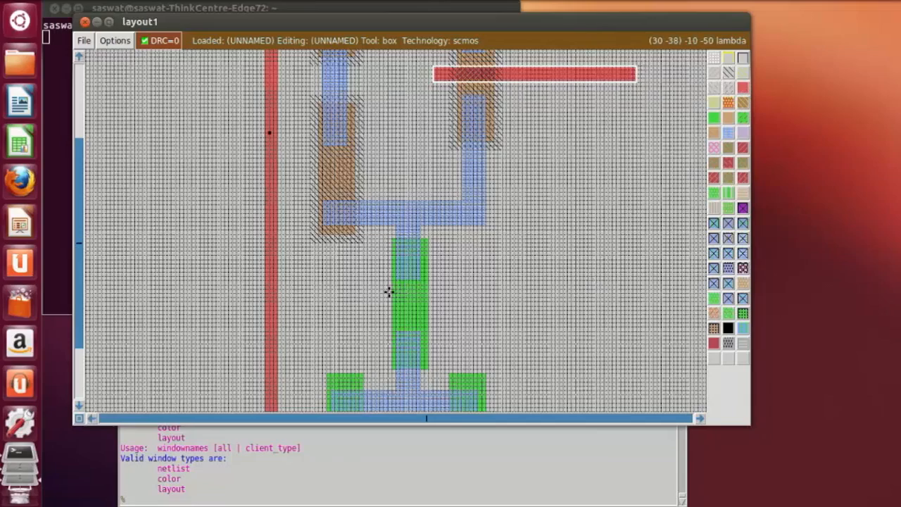
Paint a 63 by 4 lambda horizontal polysilicon strip from (28, -44) across the middle n-diffusion.
{"action": "left_click", "coordinate": [380, 313]}
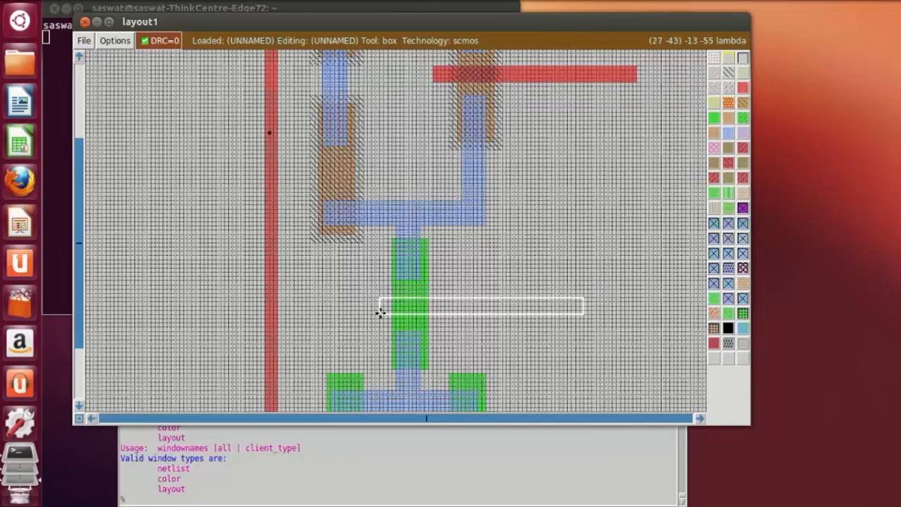
{"action": "left_click", "coordinate": [383, 314]}
{"action": "left_click", "coordinate": [385, 317]}
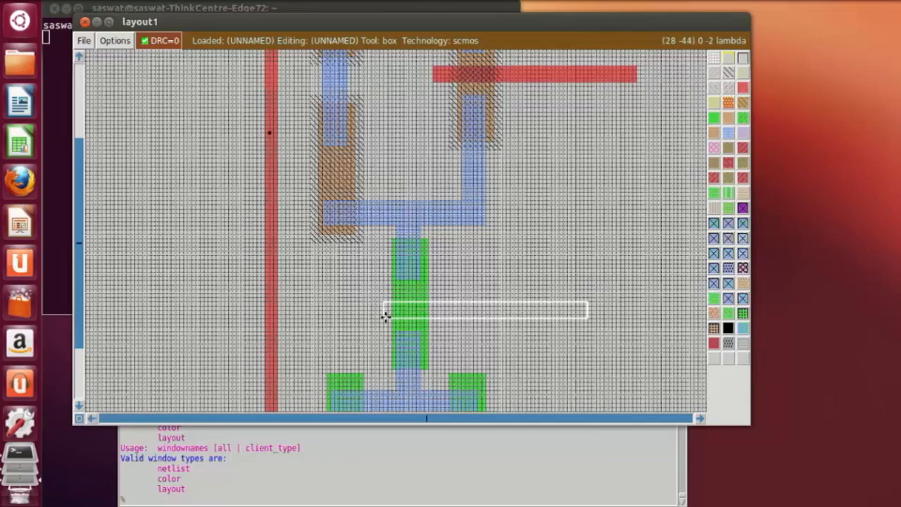
{"action": "right_click", "coordinate": [625, 299]}
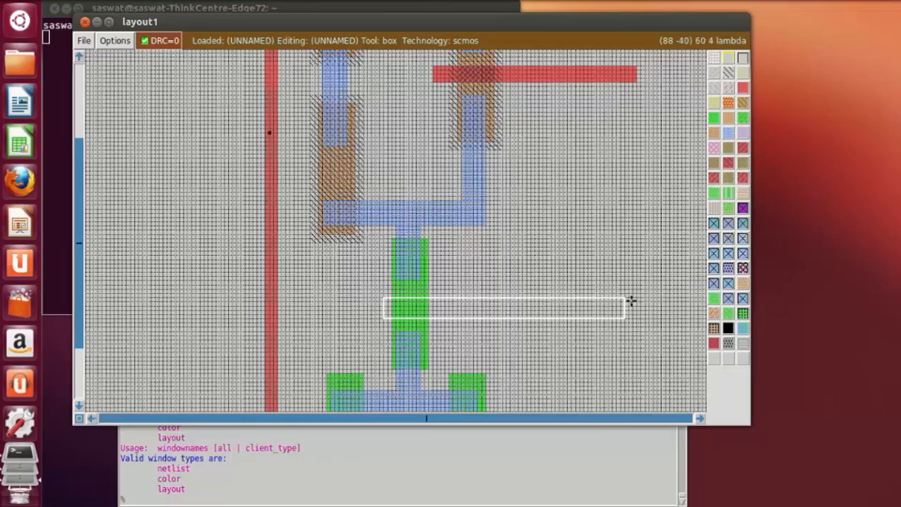
{"action": "right_click", "coordinate": [637, 303]}
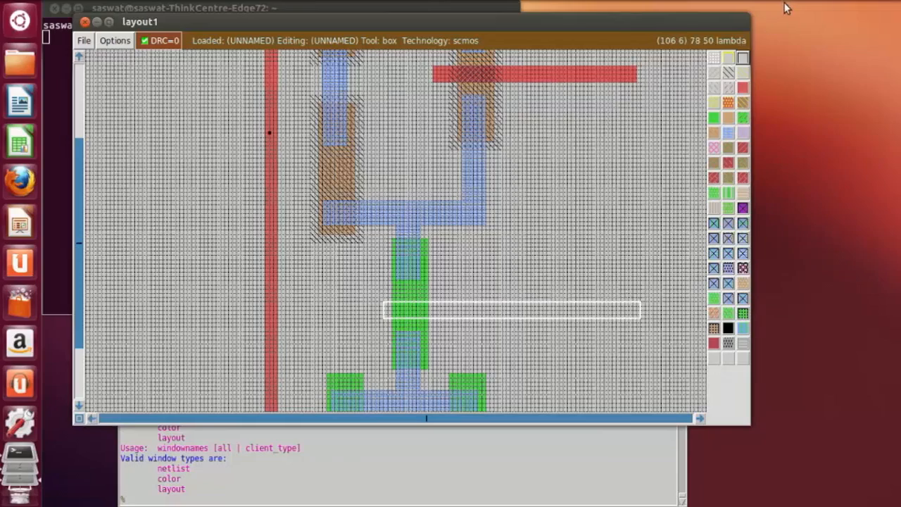
{"action": "left_click", "coordinate": [743, 87]}
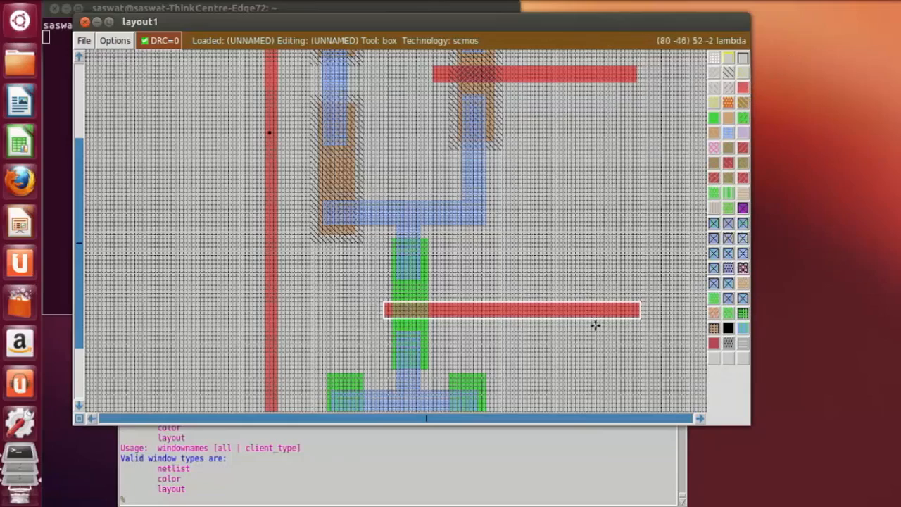
Join the two right-hand polysilicon strips with a 4 by 53 lambda vertical polysilicon strip from (86, -41), and move the box away.
{"action": "left_click", "coordinate": [619, 305]}
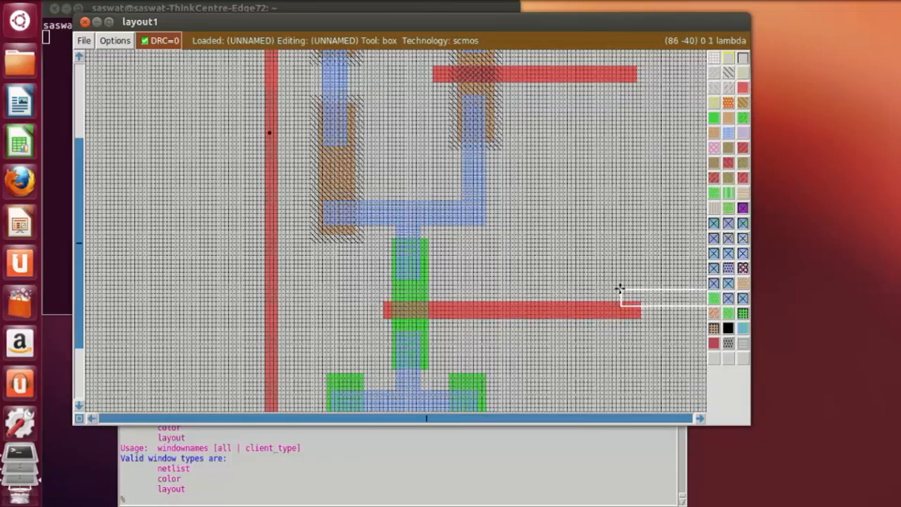
{"action": "right_click", "coordinate": [638, 80]}
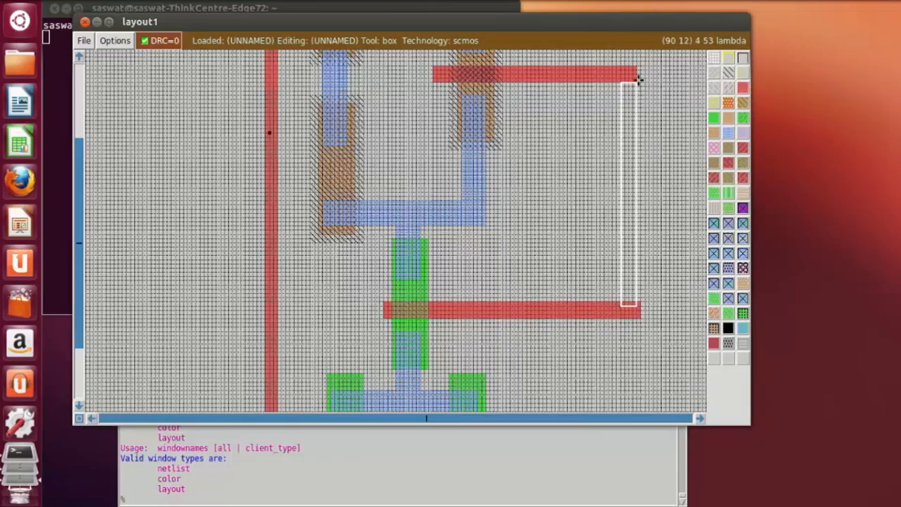
{"action": "left_click", "coordinate": [742, 87]}
{"action": "left_click", "coordinate": [599, 234]}
{"action": "left_click", "coordinate": [567, 239]}
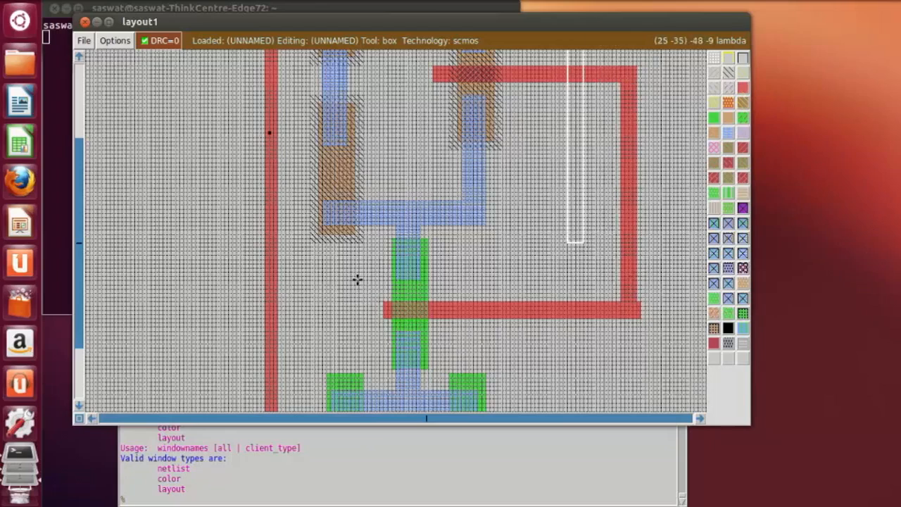
Paint a 20 by 4 lambda horizontal polysilicon strip from (8, -12) across the lower left p-diffusion.
{"action": "scroll", "coordinate": [461, 197], "scroll_direction": "up", "scroll_amount": 2}
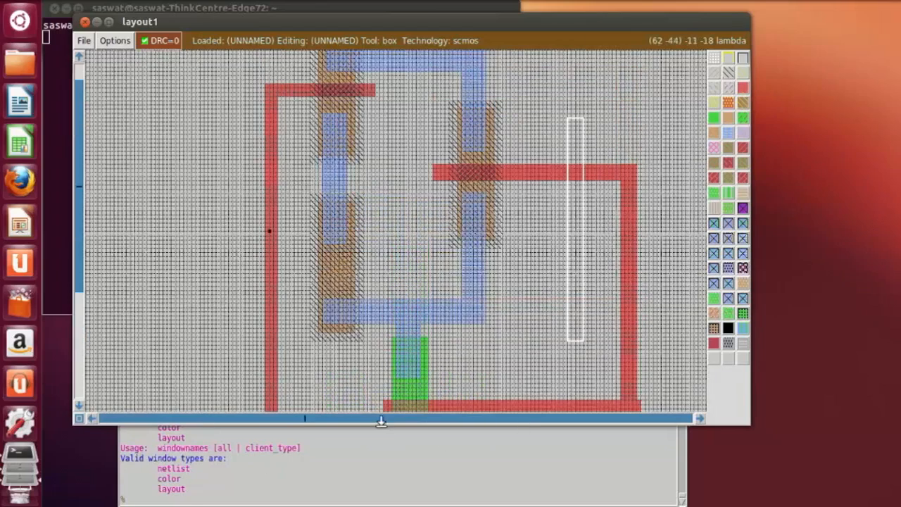
{"action": "scroll", "coordinate": [430, 350], "scroll_direction": "down", "scroll_amount": 1}
{"action": "scroll", "coordinate": [430, 350], "scroll_direction": "down", "scroll_amount": 2}
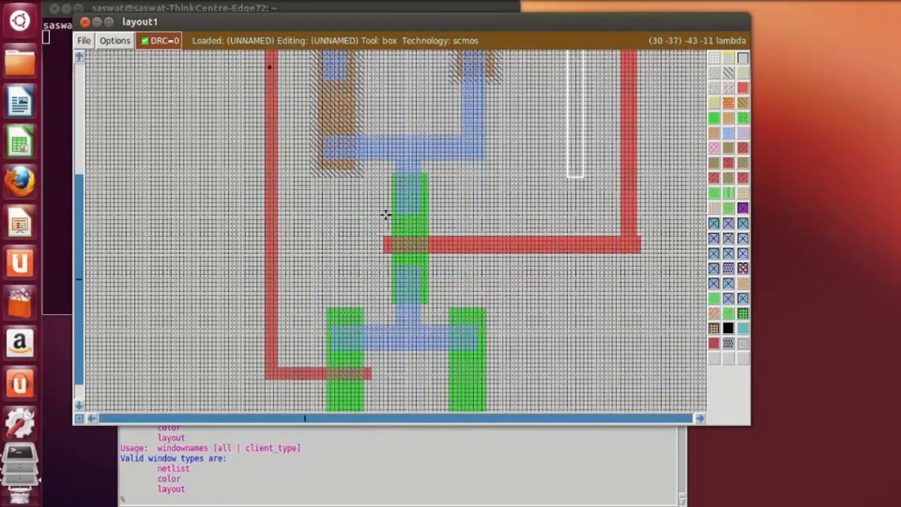
{"action": "left_click", "coordinate": [298, 107]}
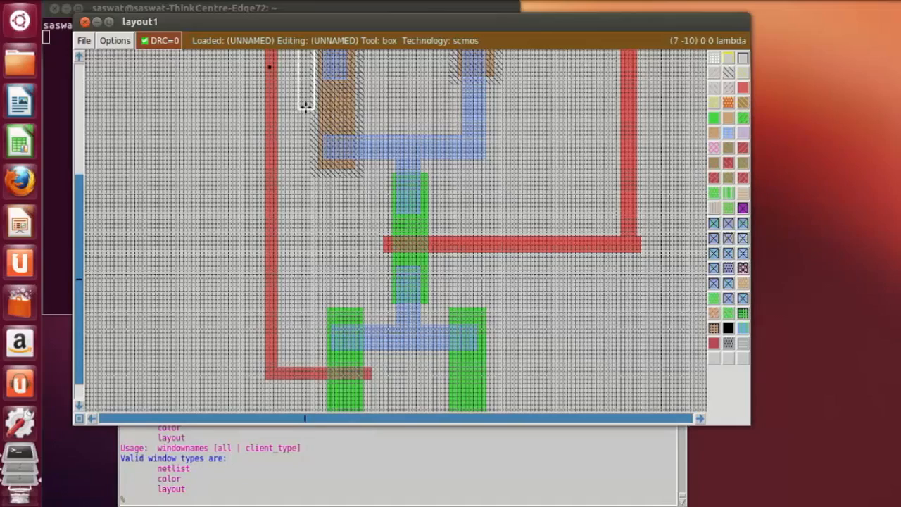
{"action": "right_click", "coordinate": [381, 103]}
{"action": "right_click", "coordinate": [384, 88]}
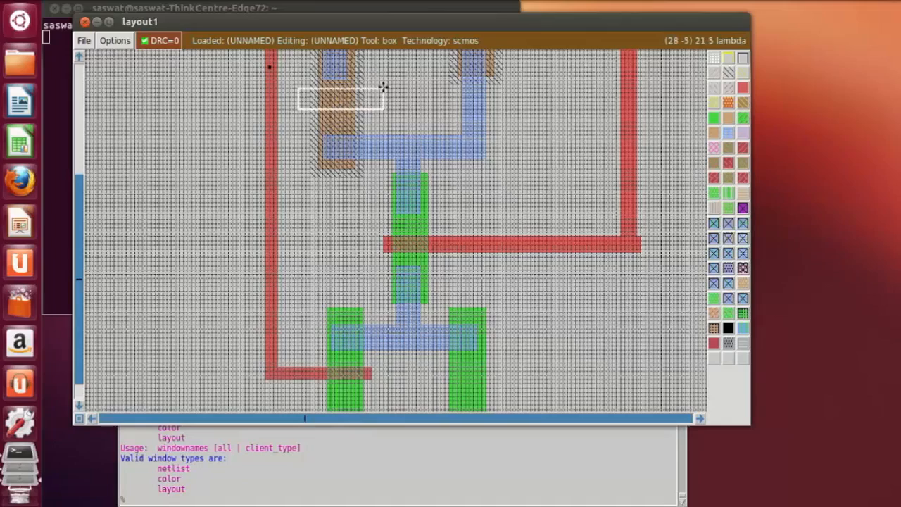
{"action": "left_click", "coordinate": [303, 116]}
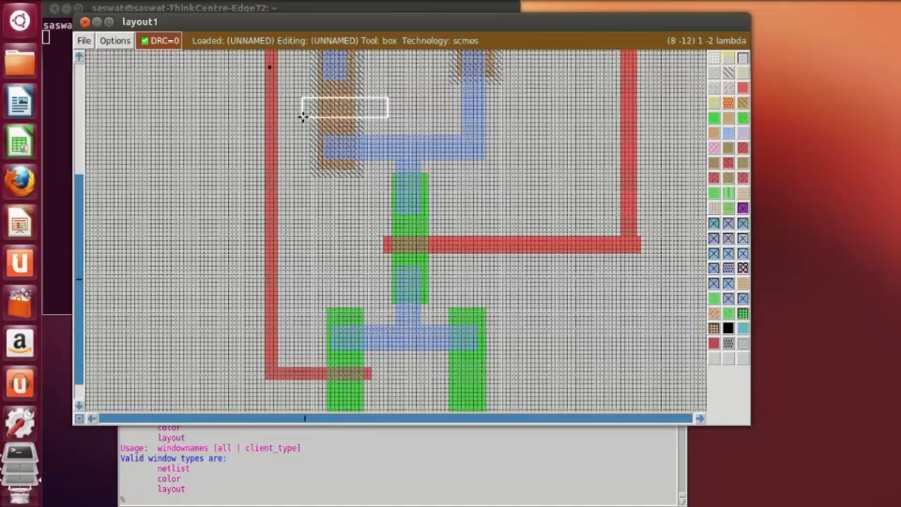
{"action": "right_click", "coordinate": [397, 103]}
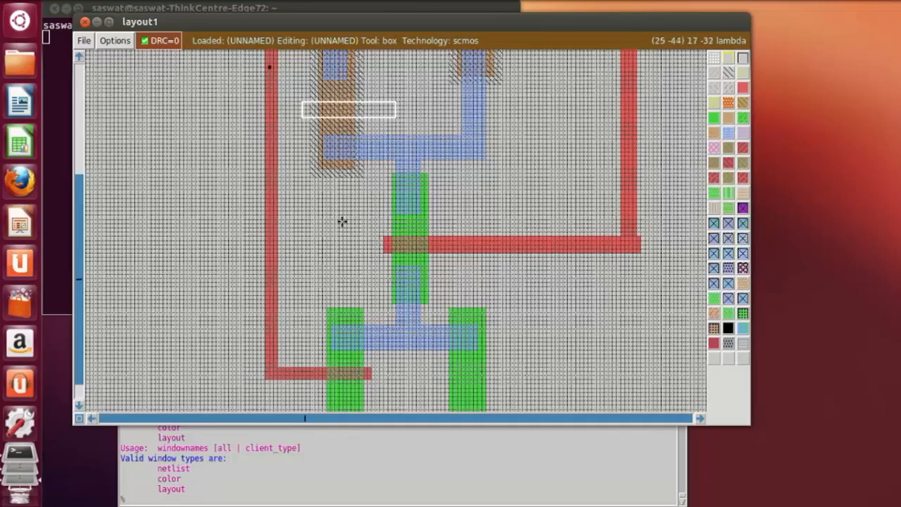
{"action": "right_click", "coordinate": [382, 102]}
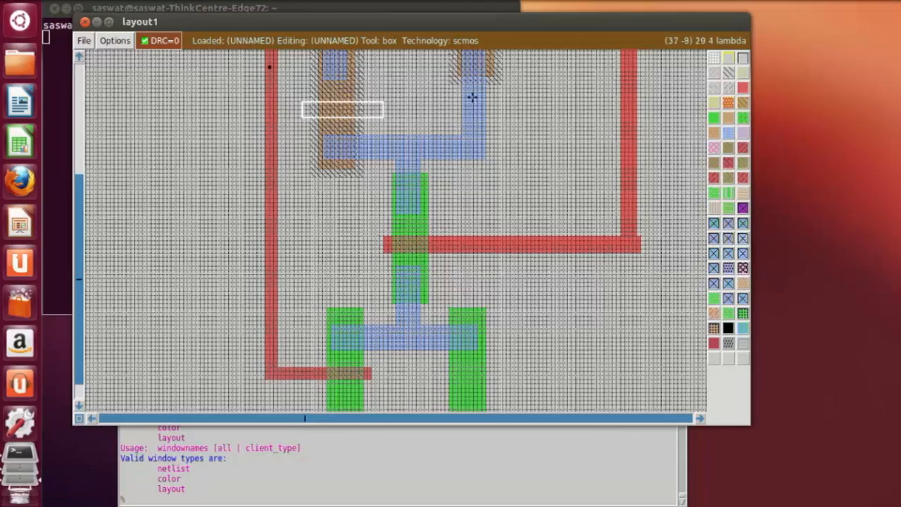
{"action": "middle_click", "coordinate": [742, 88]}
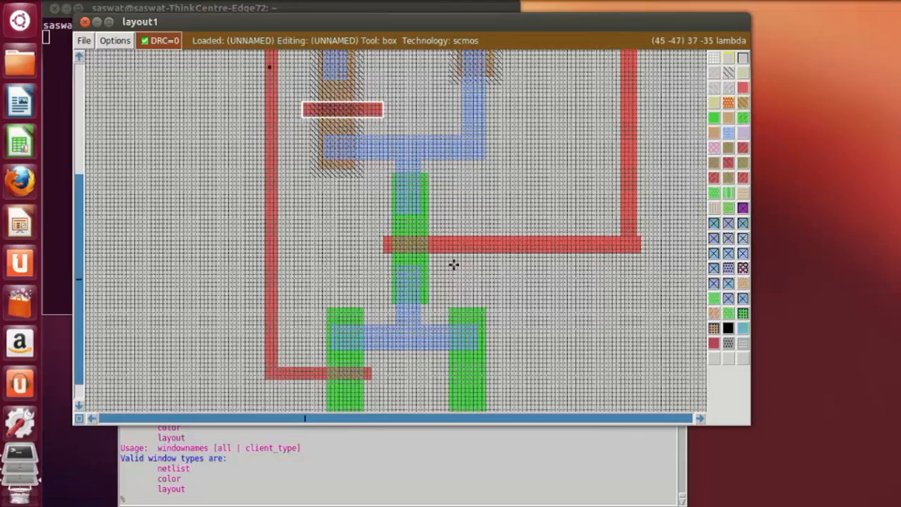
Paint a 4 by 41 lambda vertical polysilicon strip from (5, -49) up to the gate strip on the lower left p-diffusion.
{"action": "left_click", "coordinate": [291, 246]}
{"action": "right_click", "coordinate": [309, 104]}
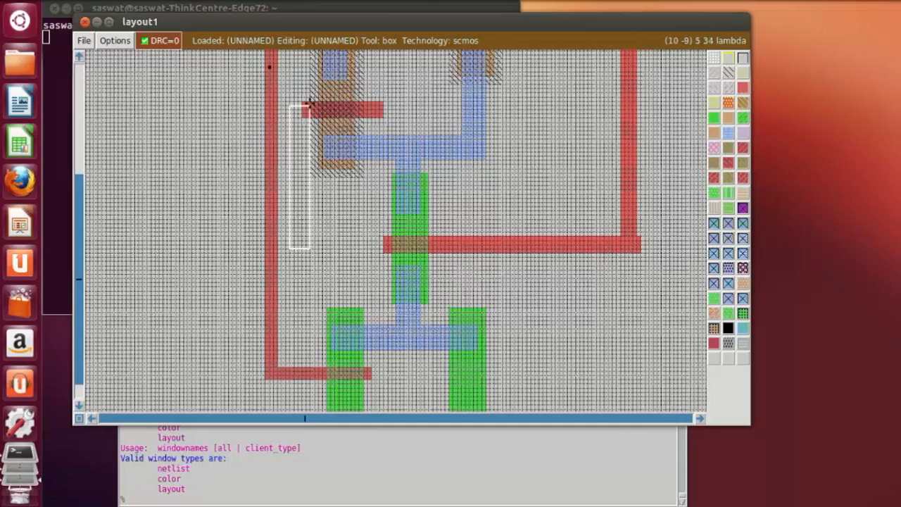
{"action": "right_click", "coordinate": [300, 101]}
{"action": "right_click", "coordinate": [305, 101]}
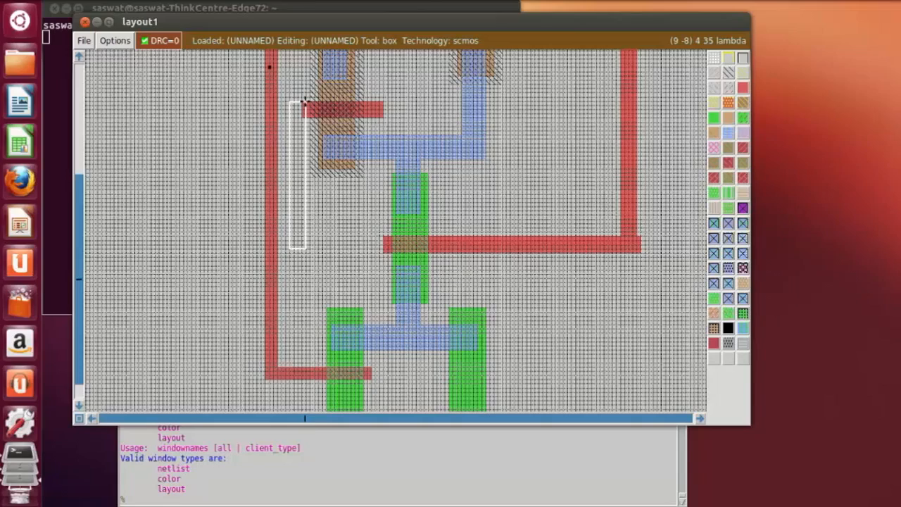
{"action": "left_click", "coordinate": [292, 273]}
{"action": "right_click", "coordinate": [304, 101]}
{"action": "left_click", "coordinate": [743, 87]}
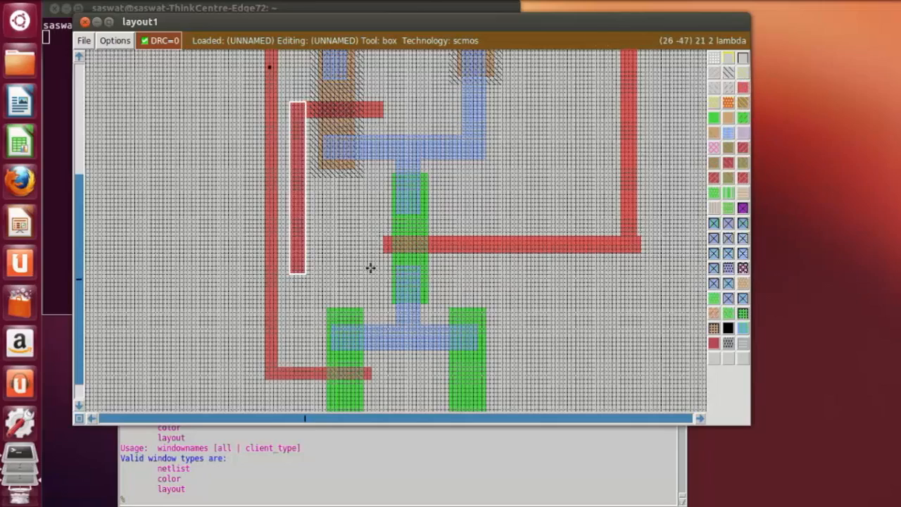
Paint a 19 by 4 lambda horizontal polysilicon strip from (9, -49), running from the new vertical strip toward the middle n-diffusion.
{"action": "left_click", "coordinate": [305, 273]}
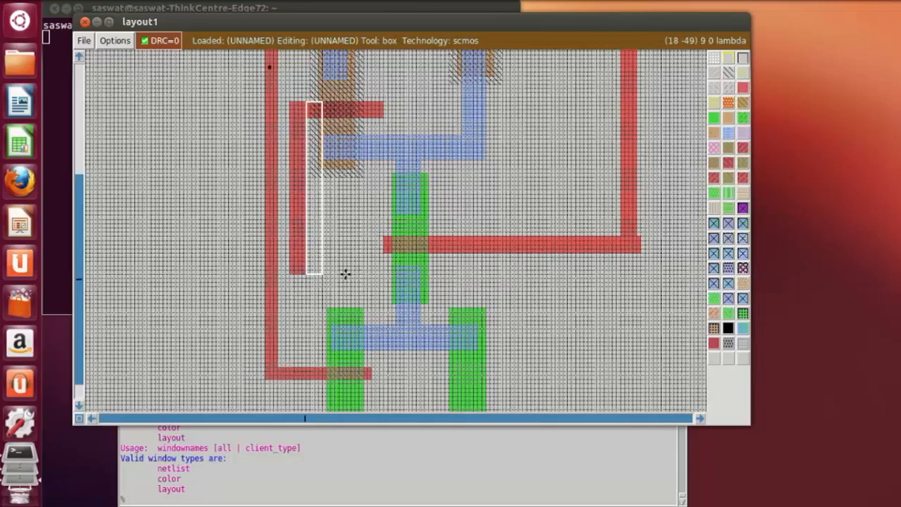
{"action": "right_click", "coordinate": [363, 268]}
{"action": "right_click", "coordinate": [368, 258]}
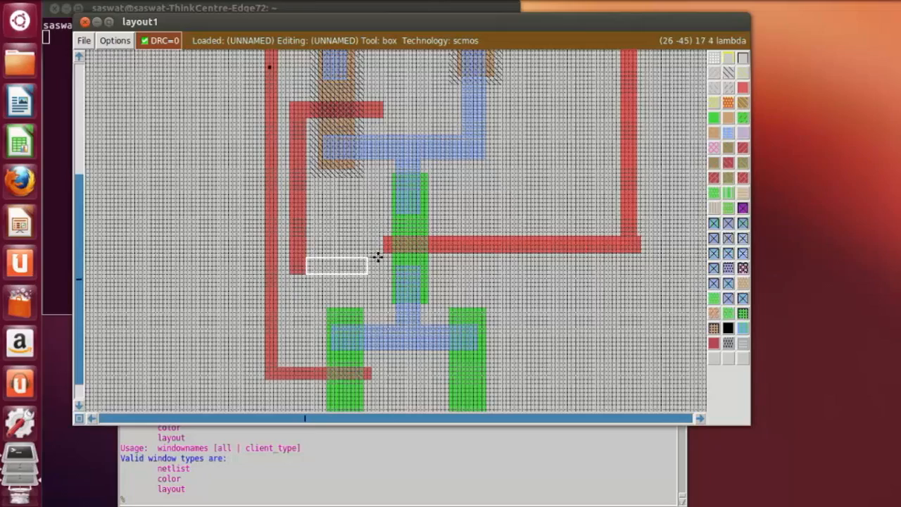
{"action": "right_click", "coordinate": [378, 258]}
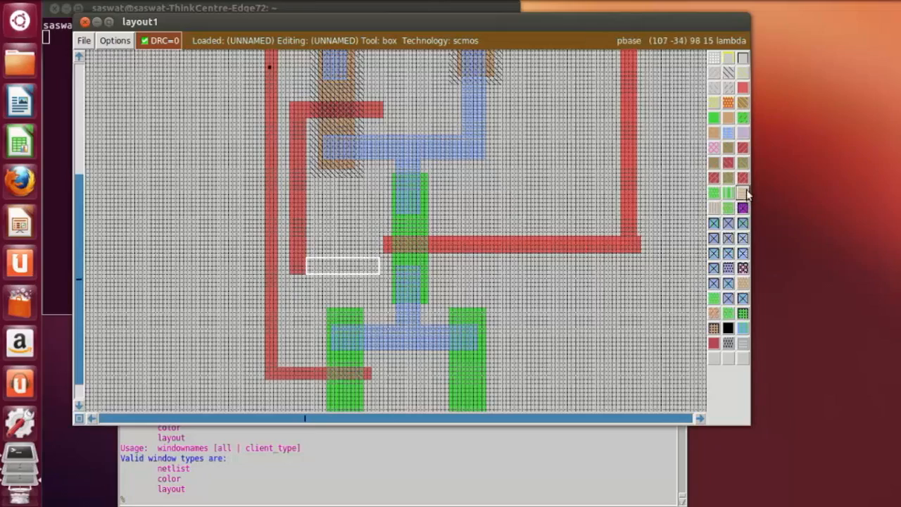
{"action": "right_click", "coordinate": [384, 261]}
{"action": "right_click", "coordinate": [386, 259]}
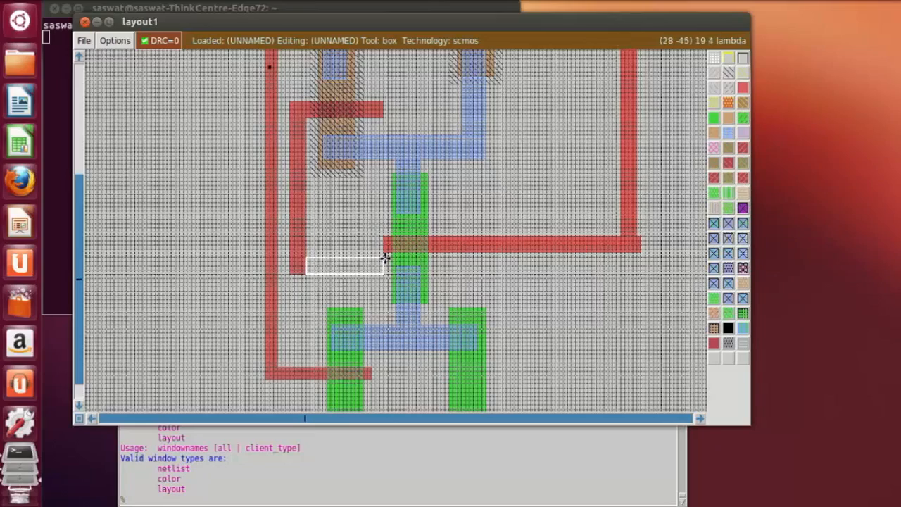
{"action": "left_click", "coordinate": [744, 91]}
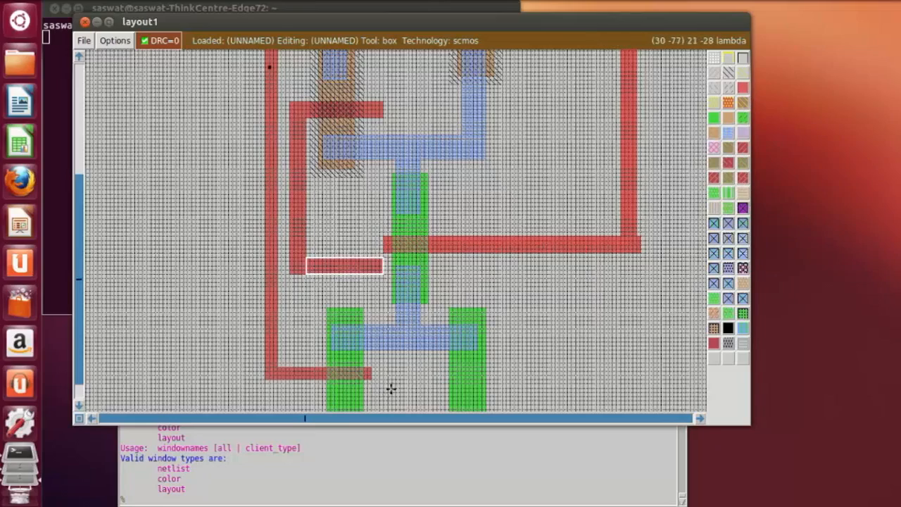
Paint a 3 by 31 lambda vertical polysilicon strip from (26, -76) up to the end of the horizontal strip beside the middle n-diffusion.
{"action": "left_click", "coordinate": [391, 388]}
{"action": "right_click", "coordinate": [381, 273]}
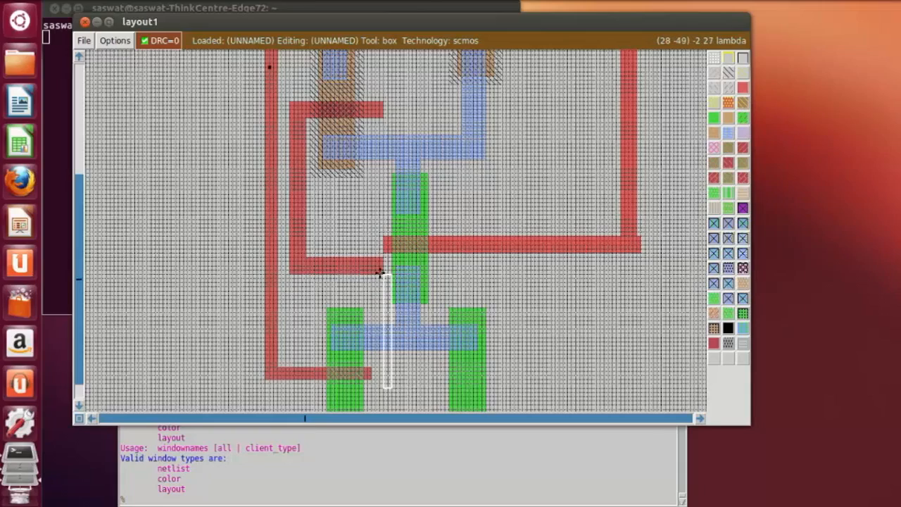
{"action": "left_click", "coordinate": [377, 386]}
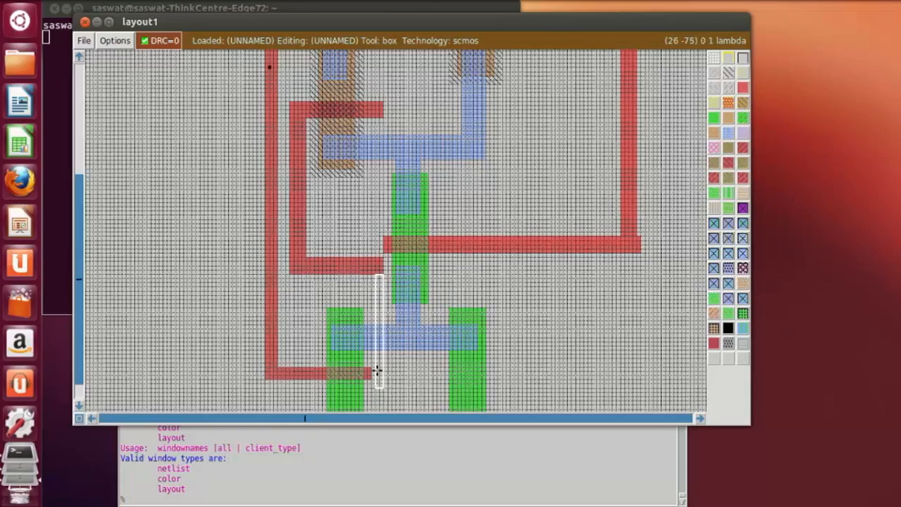
{"action": "right_click", "coordinate": [386, 262]}
{"action": "right_click", "coordinate": [385, 257]}
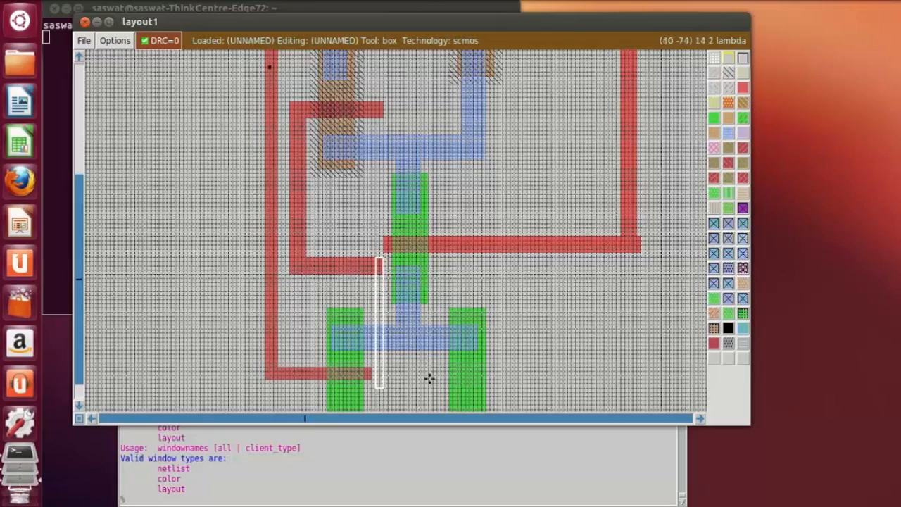
{"action": "key", "text": "z"}
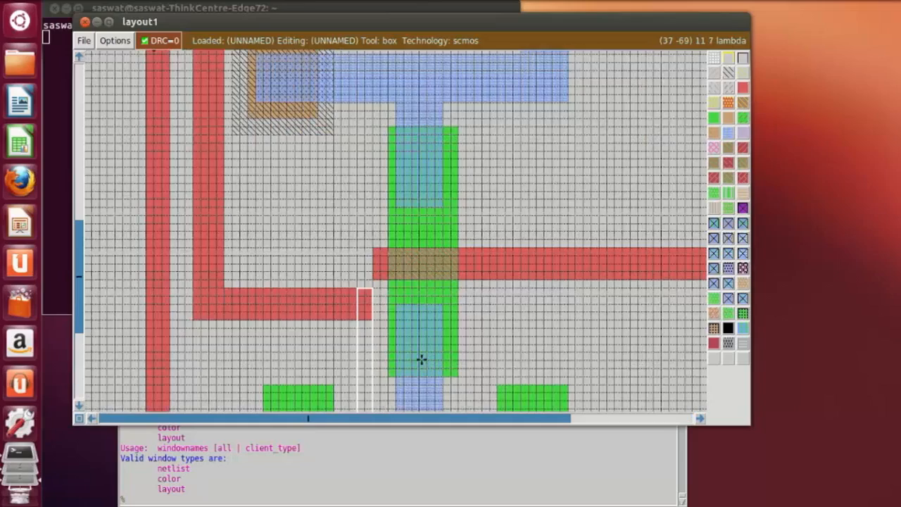
{"action": "right_click", "coordinate": [379, 296]}
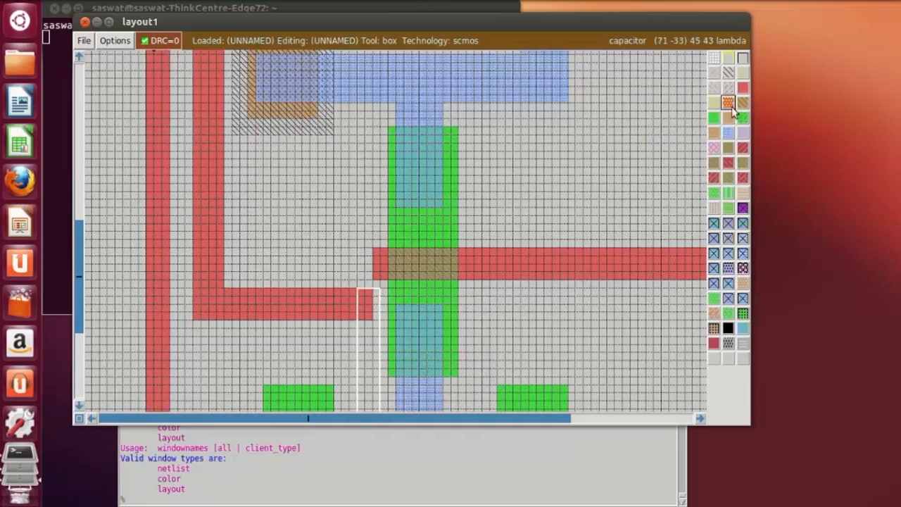
{"action": "left_click", "coordinate": [742, 87]}
{"action": "left_click", "coordinate": [565, 340]}
Paint a 28 by 3 lambda horizontal polysilicon strip from (29, -76) across the lower right n-diffusion, and move the box away.
{"action": "scroll", "coordinate": [565, 340], "scroll_direction": "down", "scroll_amount": 6}
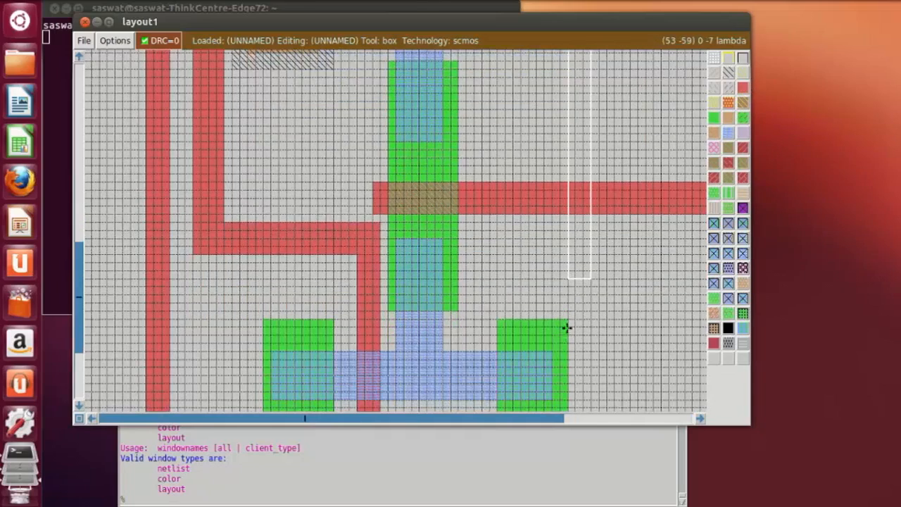
{"action": "right_click", "coordinate": [607, 250]}
{"action": "left_click", "coordinate": [387, 270]}
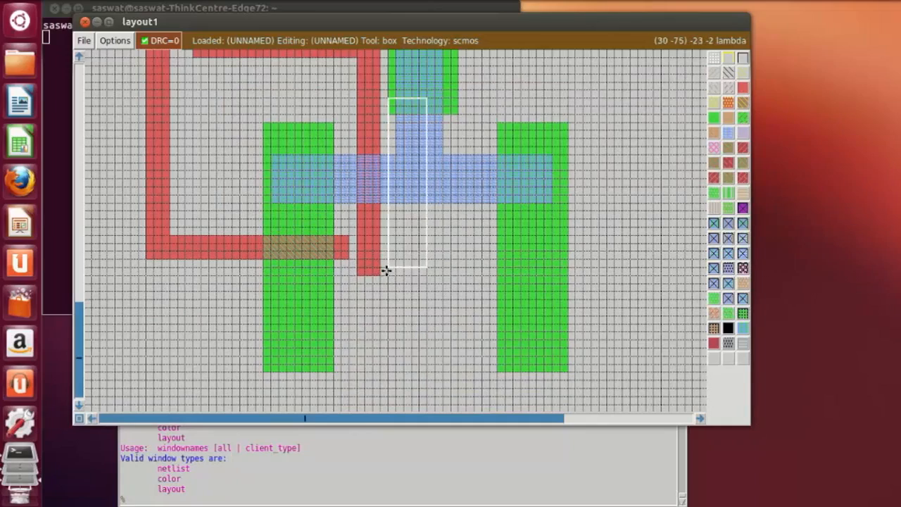
{"action": "left_click", "coordinate": [379, 276]}
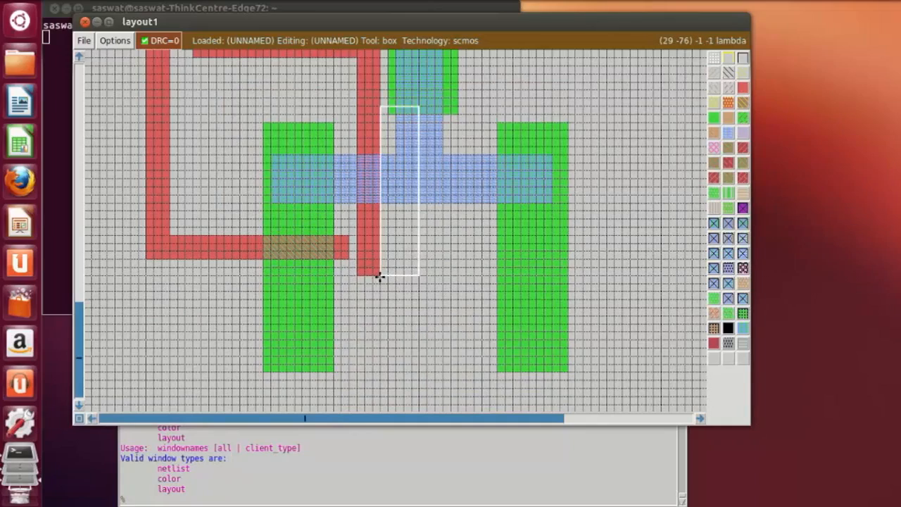
{"action": "right_click", "coordinate": [599, 252]}
{"action": "middle_click", "coordinate": [744, 88]}
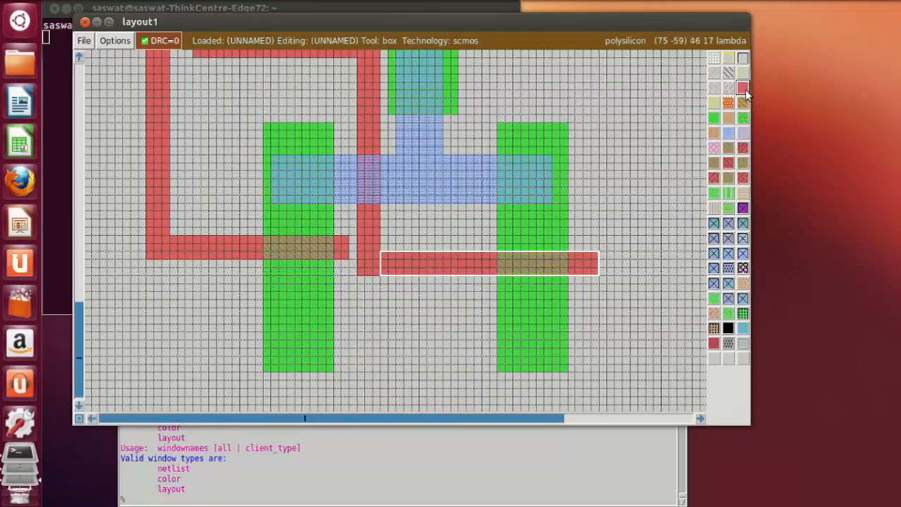
{"action": "left_click", "coordinate": [613, 202]}
Join the lower ends of the two bottom n-diffusions with a 36 by 7 lambda metal1 strip from (15, -86), and move the box away.
{"action": "key", "text": "shift+z"}
{"action": "scroll", "coordinate": [592, 233], "scroll_direction": "up", "scroll_amount": 2}
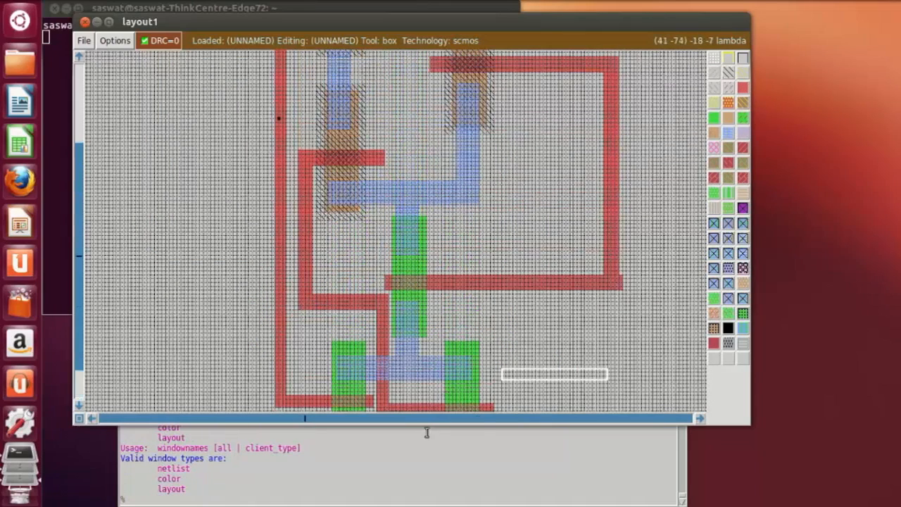
{"action": "scroll", "coordinate": [585, 376], "scroll_direction": "down", "scroll_amount": 3}
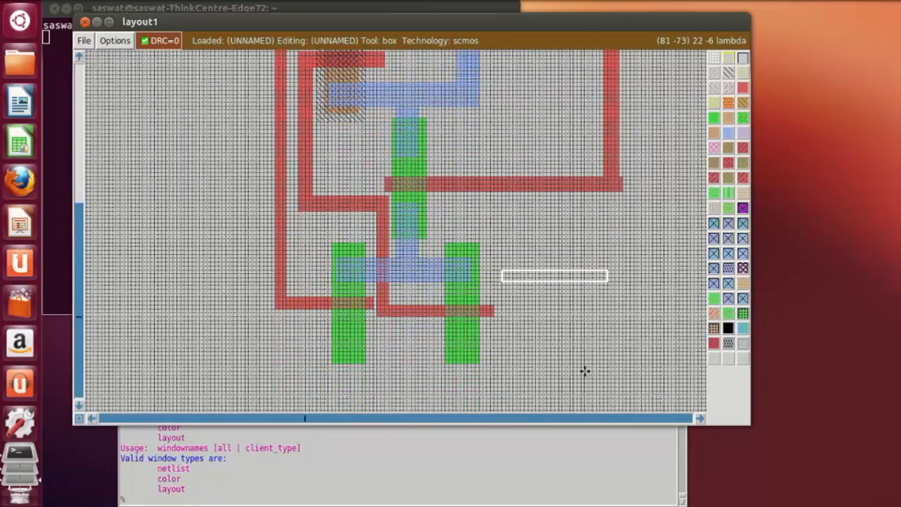
{"action": "key", "text": "z"}
{"action": "scroll", "coordinate": [585, 371], "scroll_direction": "down", "scroll_amount": 4}
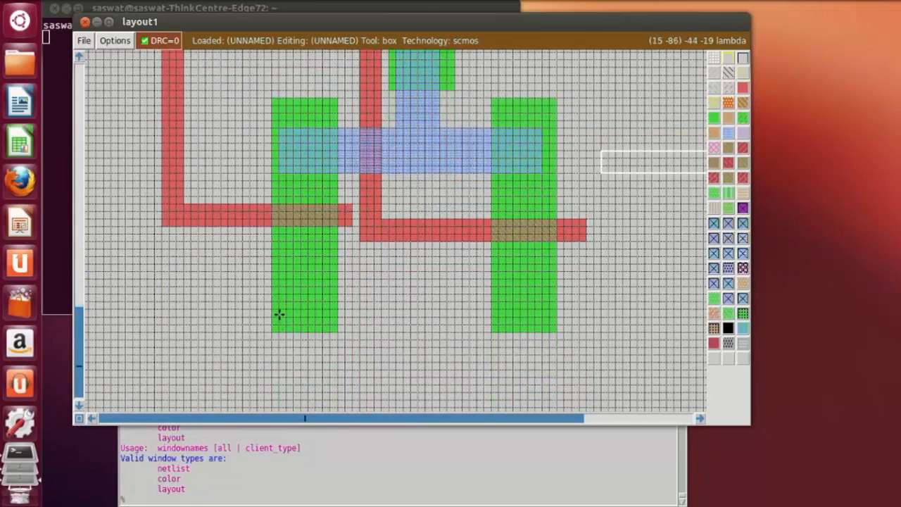
{"action": "left_click", "coordinate": [286, 321]}
{"action": "right_click", "coordinate": [535, 278]}
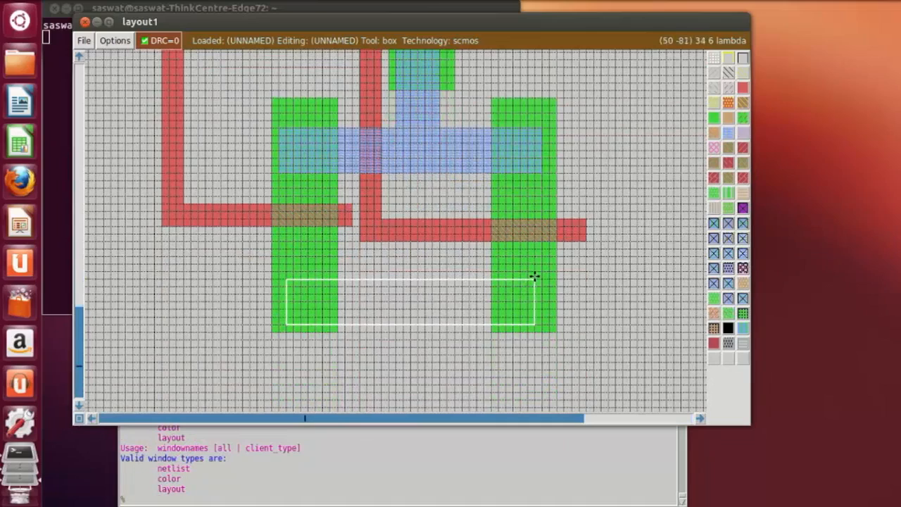
{"action": "right_click", "coordinate": [535, 272]}
{"action": "right_click", "coordinate": [542, 271]}
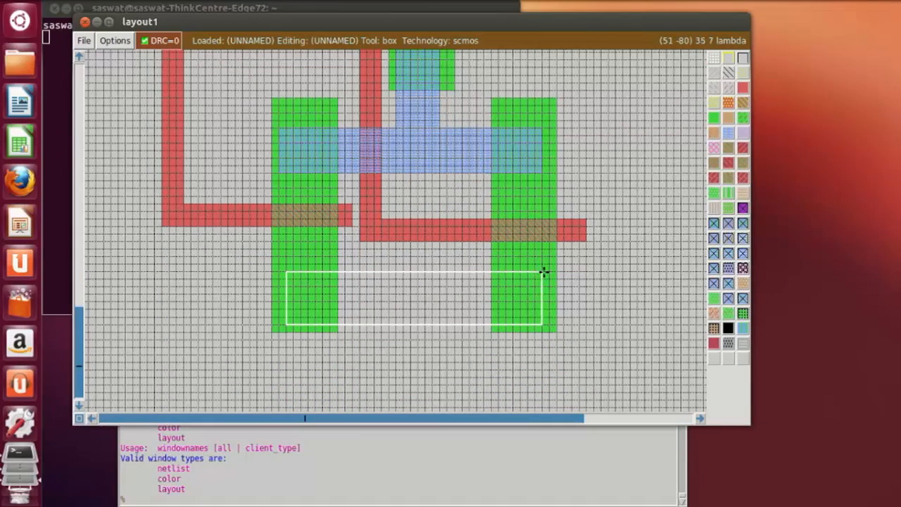
{"action": "left_click", "coordinate": [280, 320]}
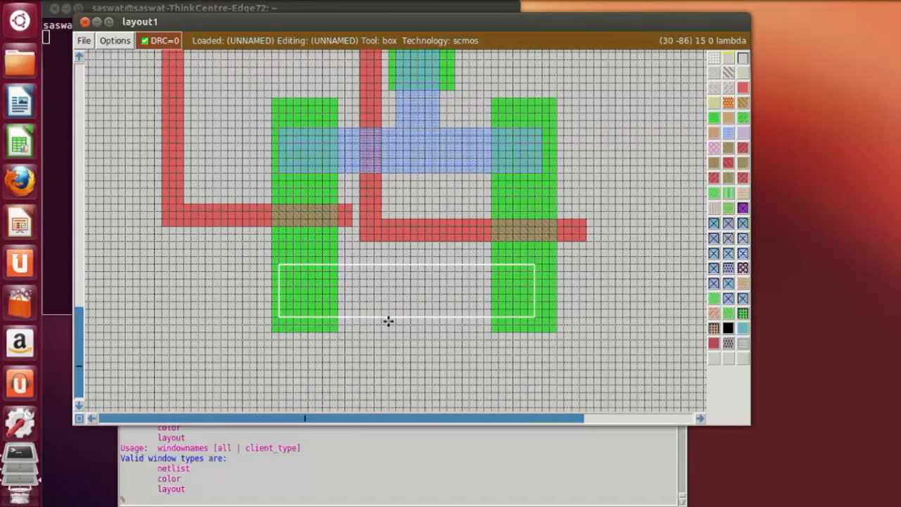
{"action": "right_click", "coordinate": [542, 269]}
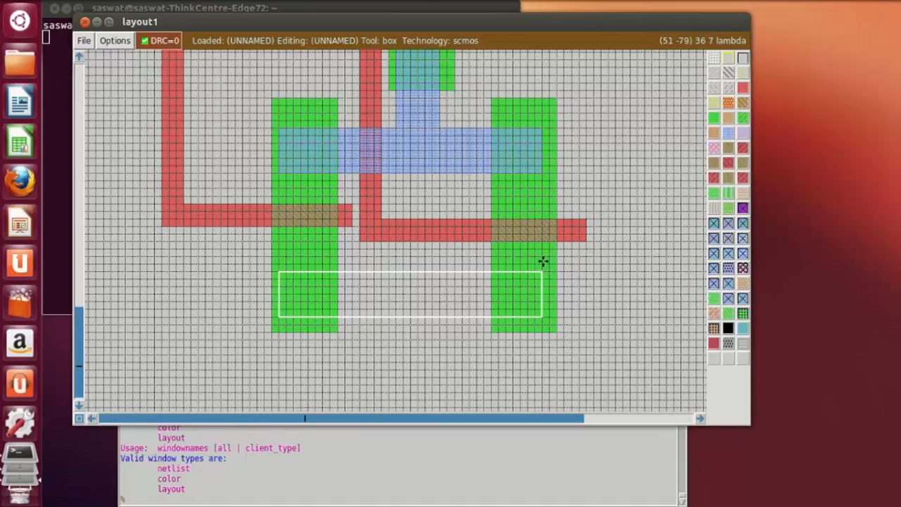
{"action": "right_click", "coordinate": [542, 261]}
{"action": "middle_click", "coordinate": [728, 134]}
{"action": "scroll", "coordinate": [442, 405], "scroll_direction": "down", "scroll_amount": 1}
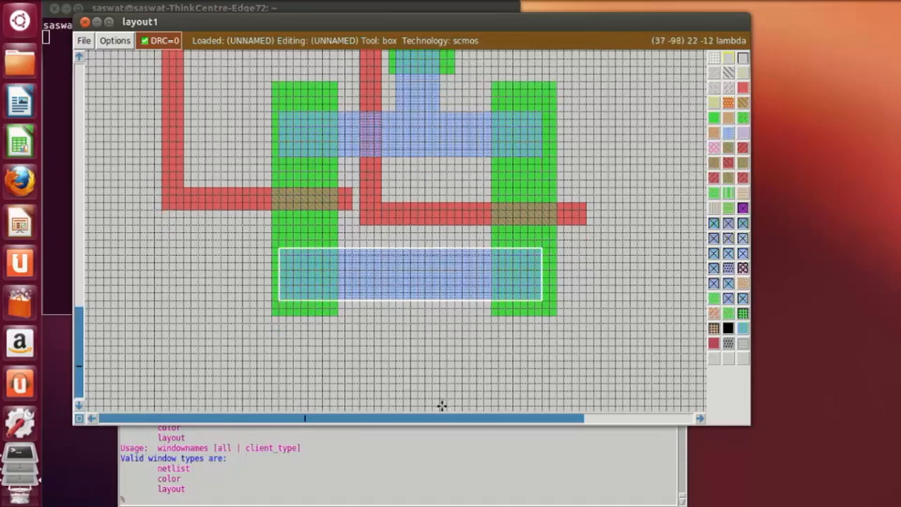
{"action": "scroll", "coordinate": [441, 406], "scroll_direction": "down", "scroll_amount": 2}
{"action": "left_click", "coordinate": [402, 383]}
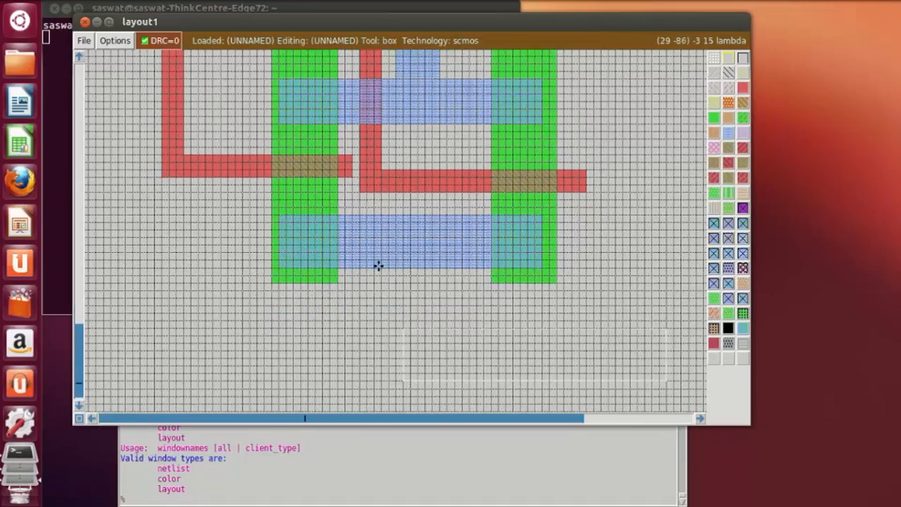
Paint a 7 by 14 lambda vertical metal1 strip running down from (29, -86) on the bottom metal1 strip, and move the box away.
{"action": "left_click", "coordinate": [378, 267]}
{"action": "right_click", "coordinate": [426, 374]}
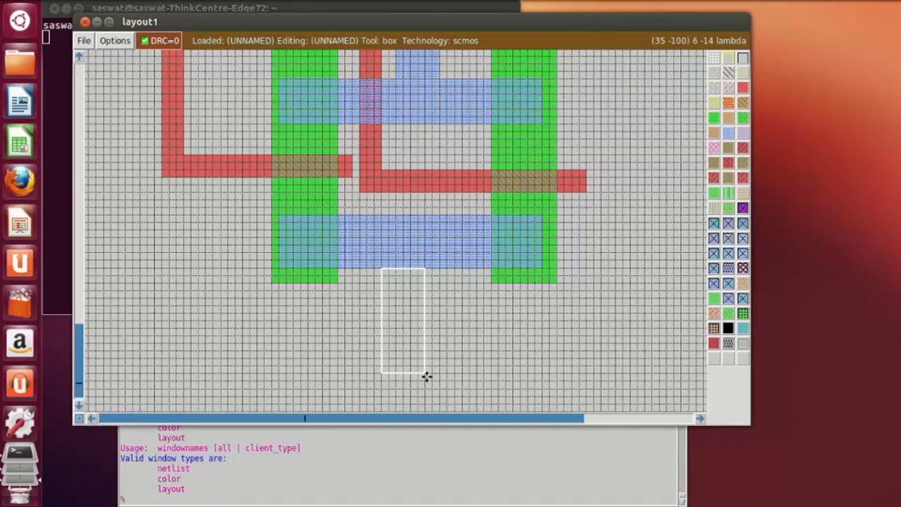
{"action": "right_click_drag", "start_coordinate": [426, 374], "coordinate": [434, 266]}
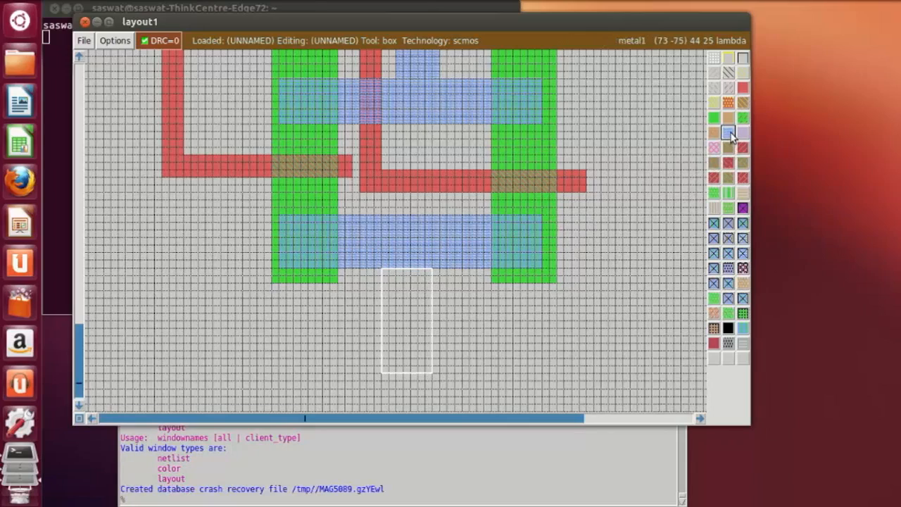
{"action": "left_click", "coordinate": [729, 134]}
{"action": "left_click", "coordinate": [574, 384]}
Look over the lower polysilicon gates and metal1 wiring, and the layout as a whole.
{"action": "scroll", "coordinate": [576, 377], "scroll_direction": "up", "scroll_amount": 1}
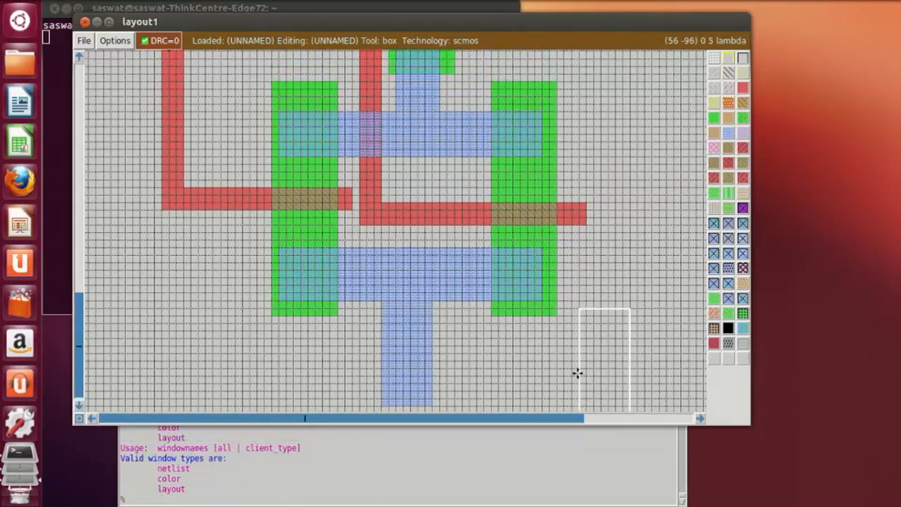
{"action": "scroll", "coordinate": [471, 375], "scroll_direction": "down", "scroll_amount": 2}
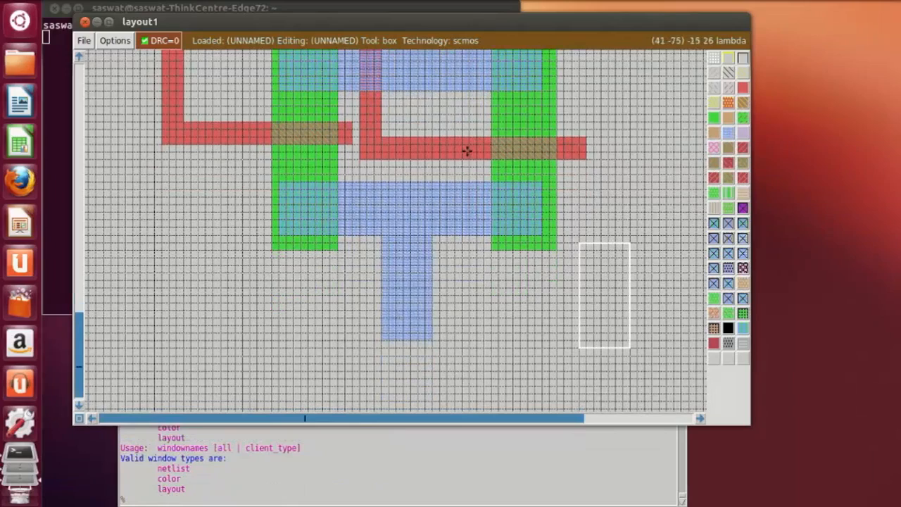
{"action": "scroll", "coordinate": [468, 335], "scroll_direction": "up", "scroll_amount": 3}
{"action": "scroll", "coordinate": [408, 353], "scroll_direction": "down", "scroll_amount": 2}
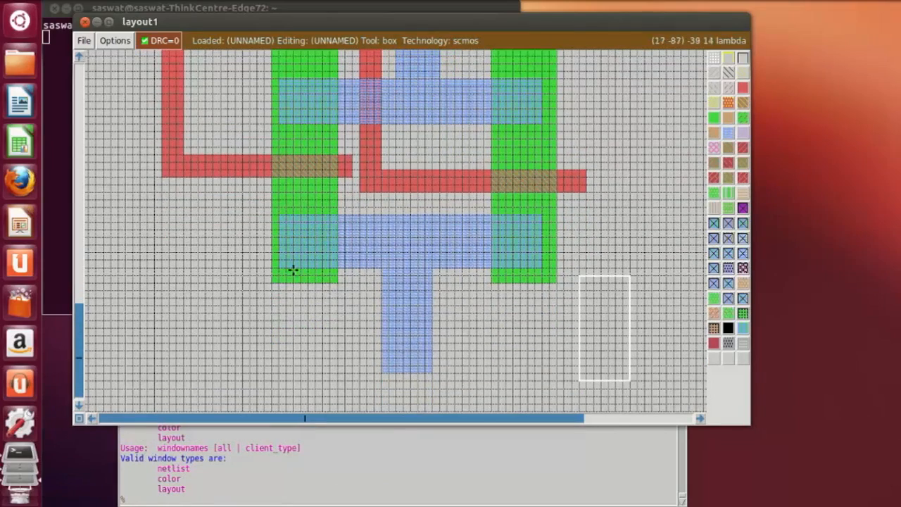
{"action": "scroll", "coordinate": [409, 353], "scroll_direction": "up", "scroll_amount": 12}
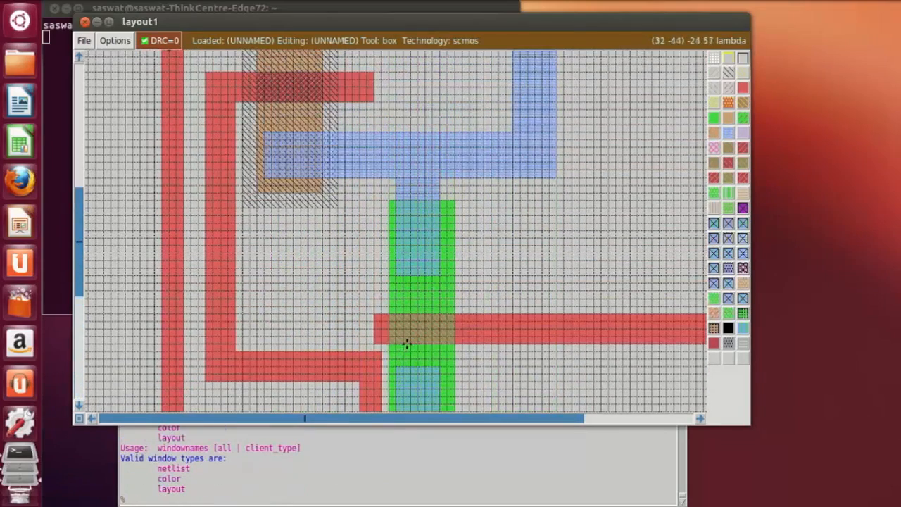
{"action": "scroll", "coordinate": [422, 338], "scroll_direction": "down", "scroll_amount": 5, "text": "ctrl"}
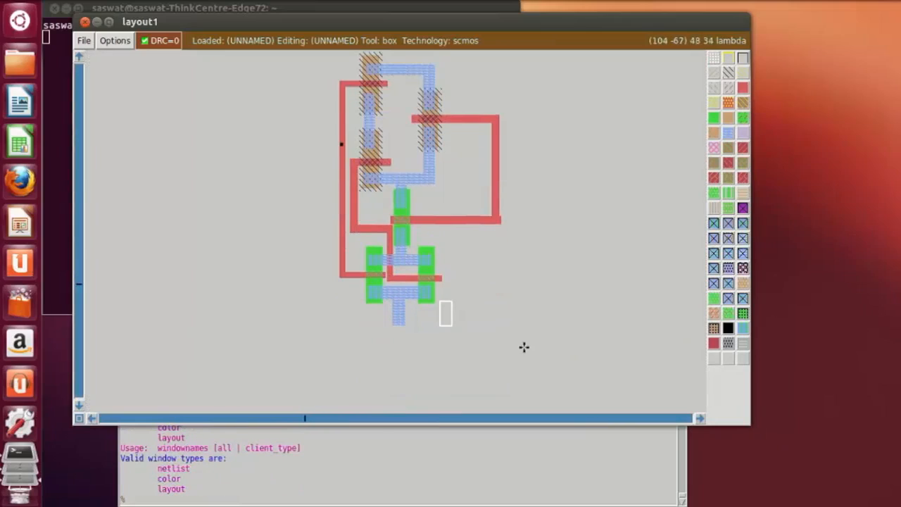
{"action": "scroll", "coordinate": [321, 321], "scroll_direction": "up", "scroll_amount": 3}
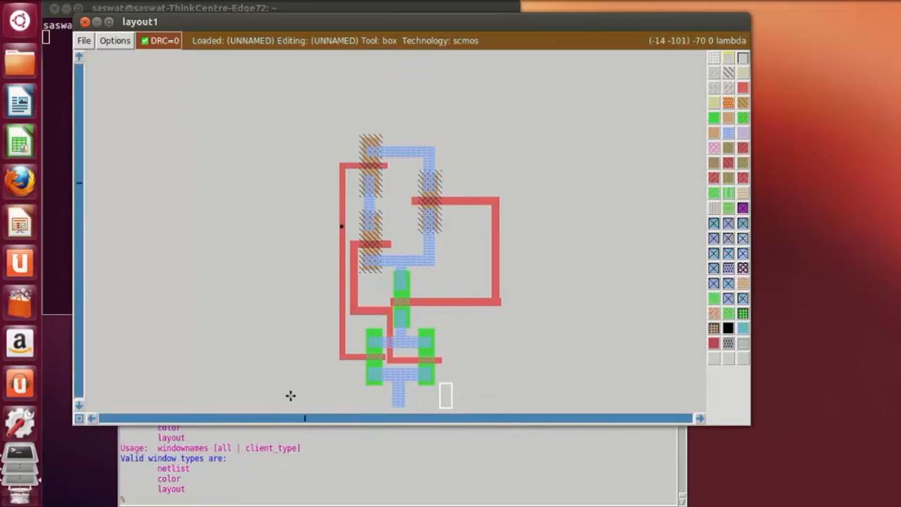
Place a 6 by 6 lambda p-diffusion contact at (14, 38), where the top metal1 strip overlaps the upper left p-diffusion.
{"action": "key", "text": "z"}
{"action": "scroll", "coordinate": [408, 347], "scroll_direction": "up", "scroll_amount": 5}
{"action": "key", "text": "z"}
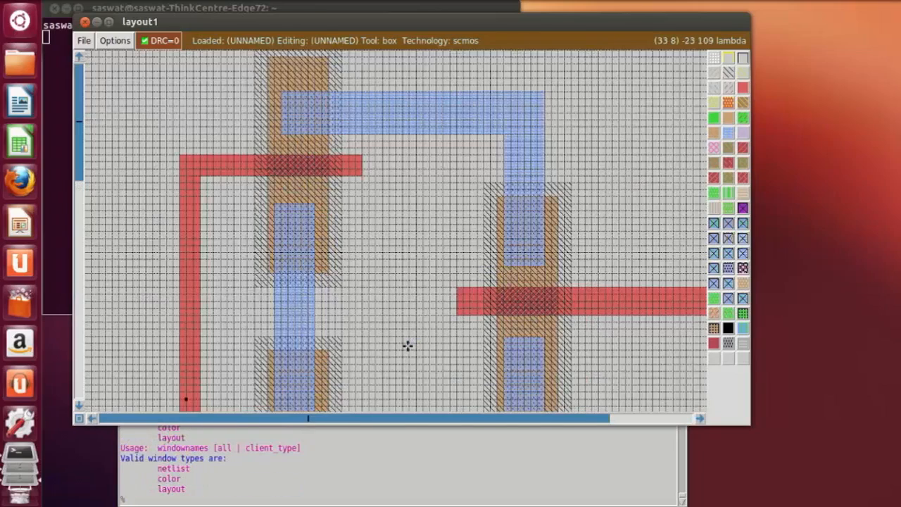
{"action": "key", "text": "z"}
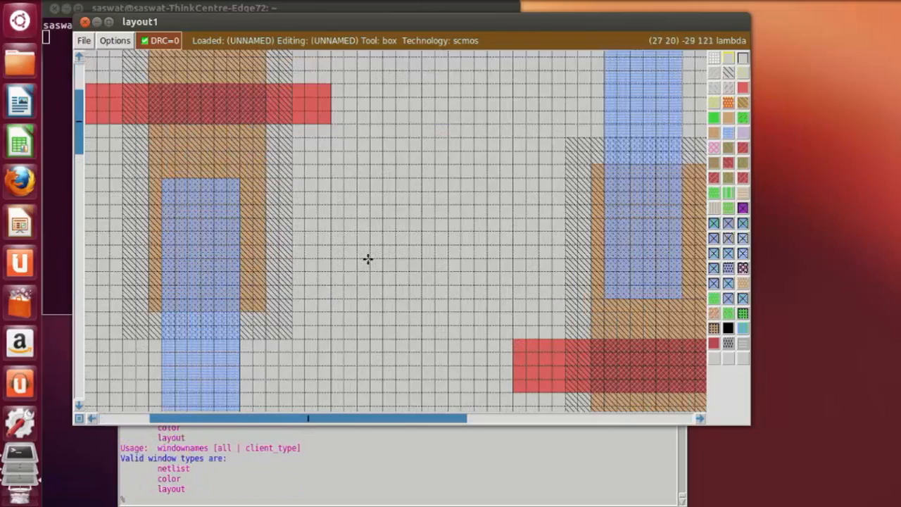
{"action": "scroll", "coordinate": [262, 345], "scroll_direction": "up", "scroll_amount": 5}
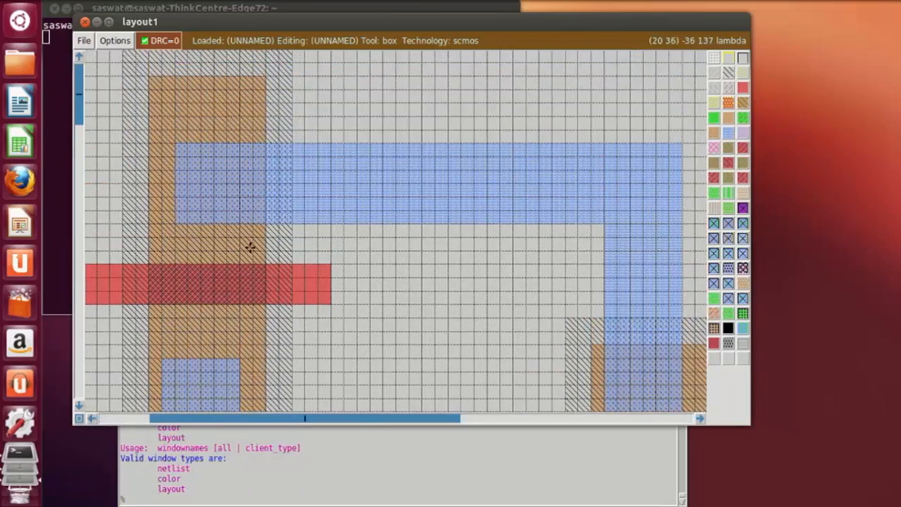
{"action": "left_click", "coordinate": [175, 223]}
{"action": "right_click", "coordinate": [242, 144]}
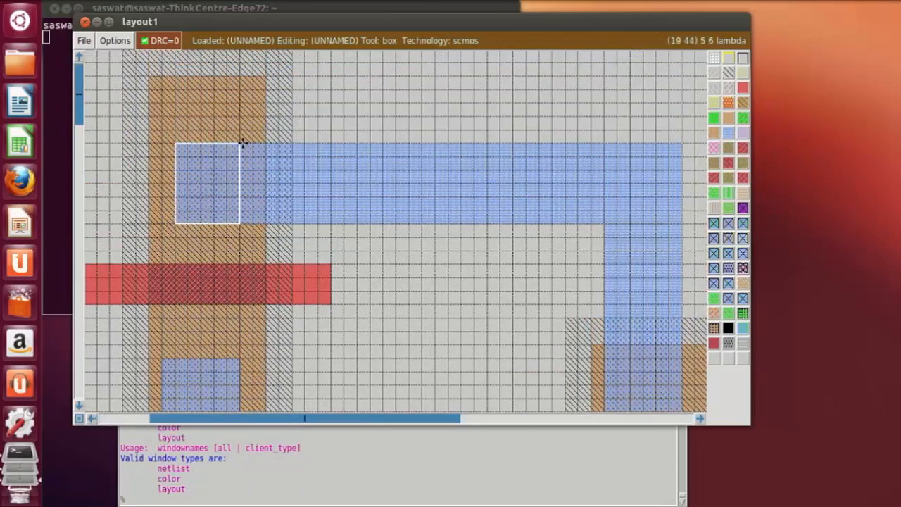
{"action": "right_click", "coordinate": [253, 143]}
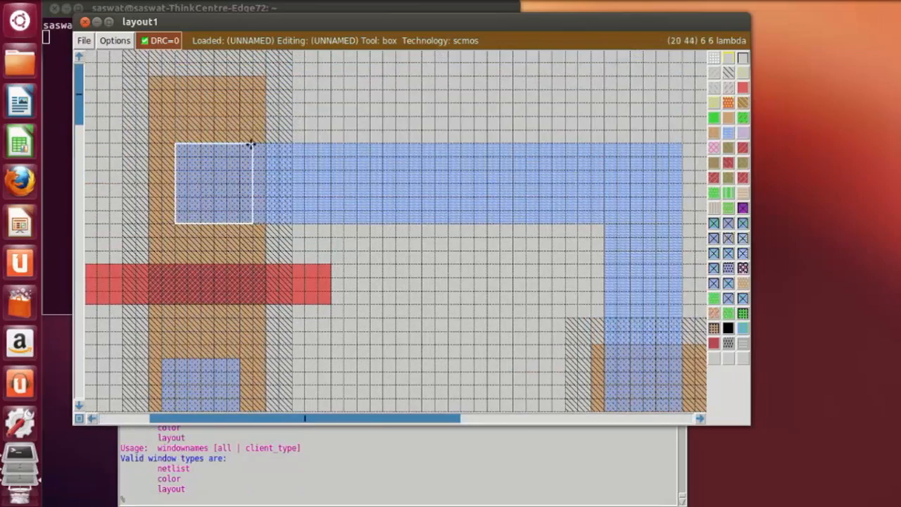
{"action": "middle_click", "coordinate": [732, 225]}
Place a 6 by 6 lambda p-diffusion contact at (47, 19), on the end of the metal1 over the right p-diffusion.
{"action": "scroll", "coordinate": [542, 303], "scroll_direction": "down", "scroll_amount": 2}
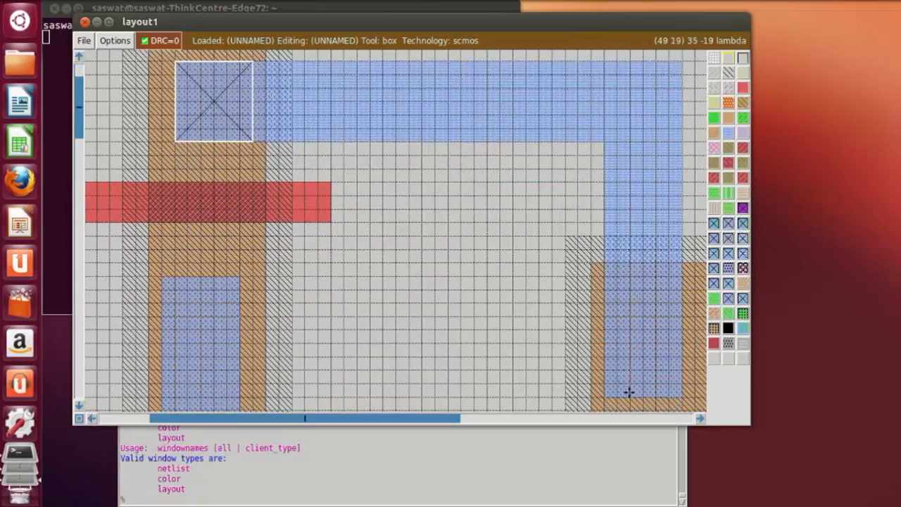
{"action": "left_click", "coordinate": [606, 394]}
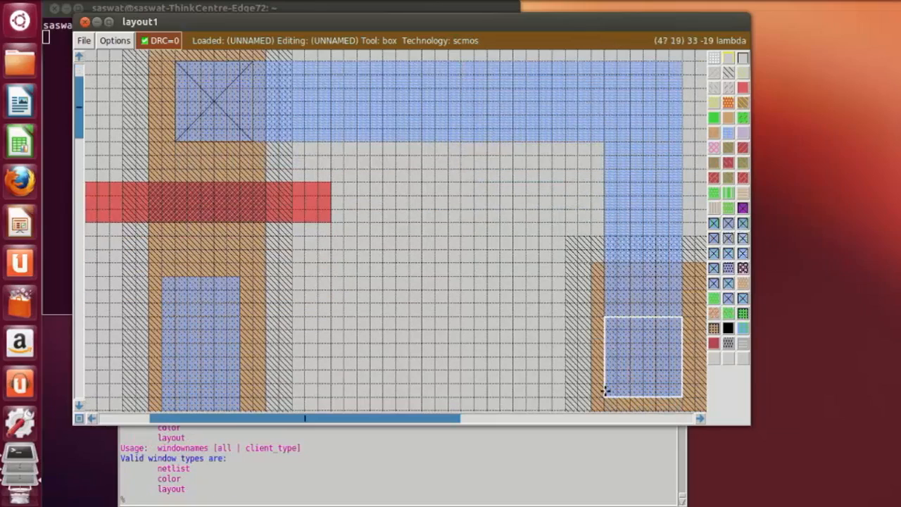
{"action": "middle_click", "coordinate": [732, 226]}
Place 6 by 6 lambda p-diffusion contacts at (13, 22) on the upper left p-diffusion and (47, 3) below the right p-diffusion's gate.
{"action": "scroll", "coordinate": [183, 370], "scroll_direction": "down", "scroll_amount": 1}
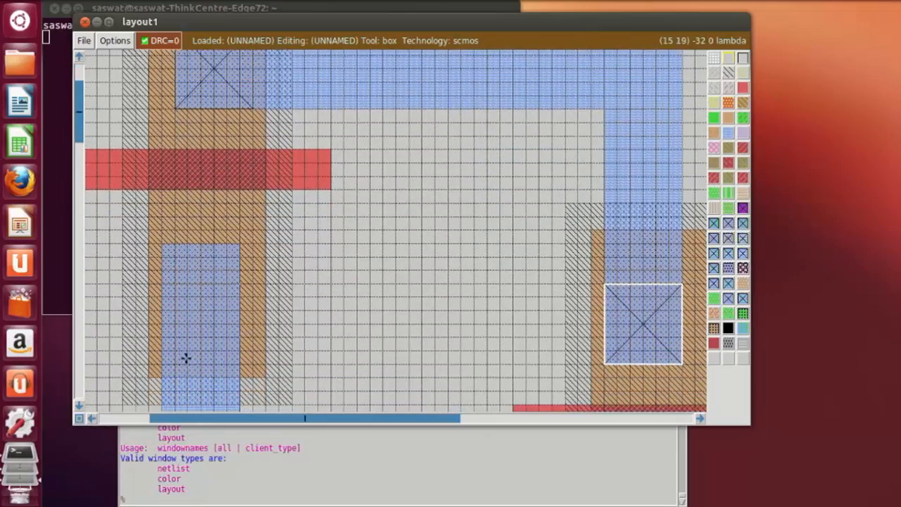
{"action": "left_click", "coordinate": [161, 322]}
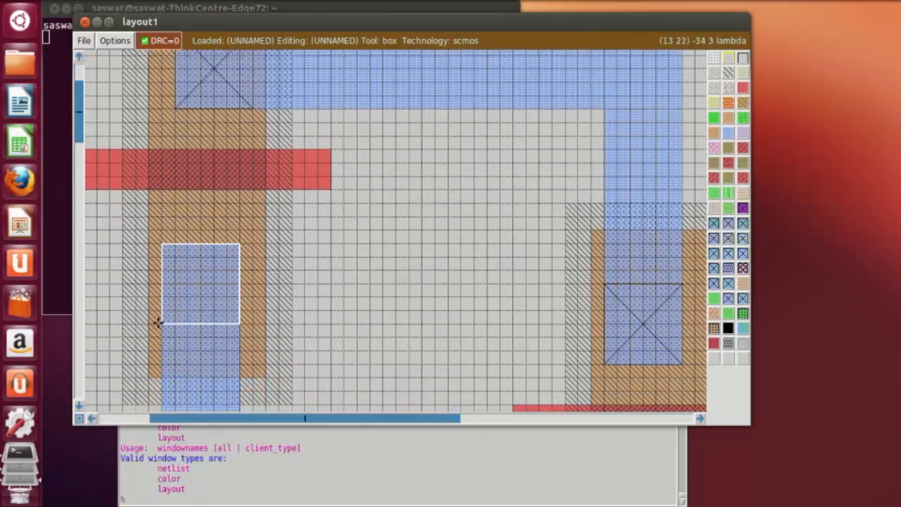
{"action": "middle_click", "coordinate": [729, 227]}
{"action": "left_click", "coordinate": [397, 322]}
{"action": "scroll", "coordinate": [397, 322], "scroll_direction": "down", "scroll_amount": 7}
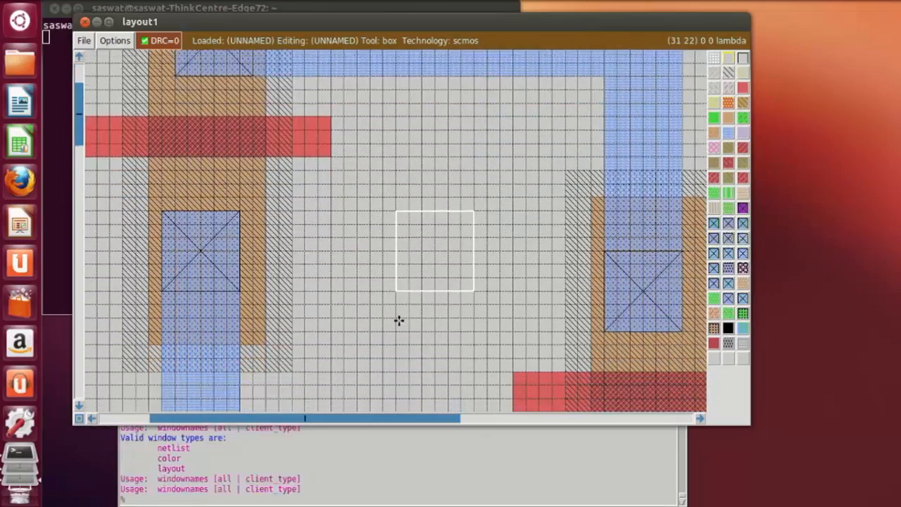
{"action": "left_click", "coordinate": [605, 332]}
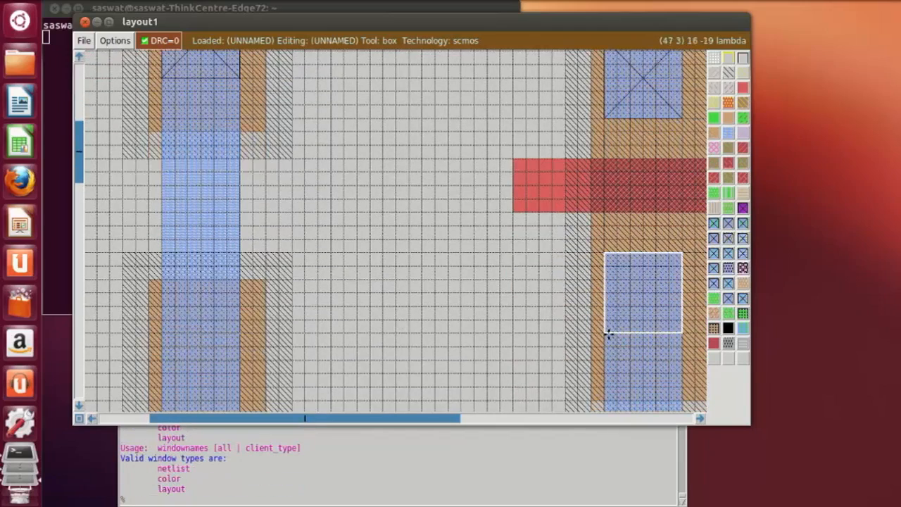
{"action": "middle_click", "coordinate": [729, 230]}
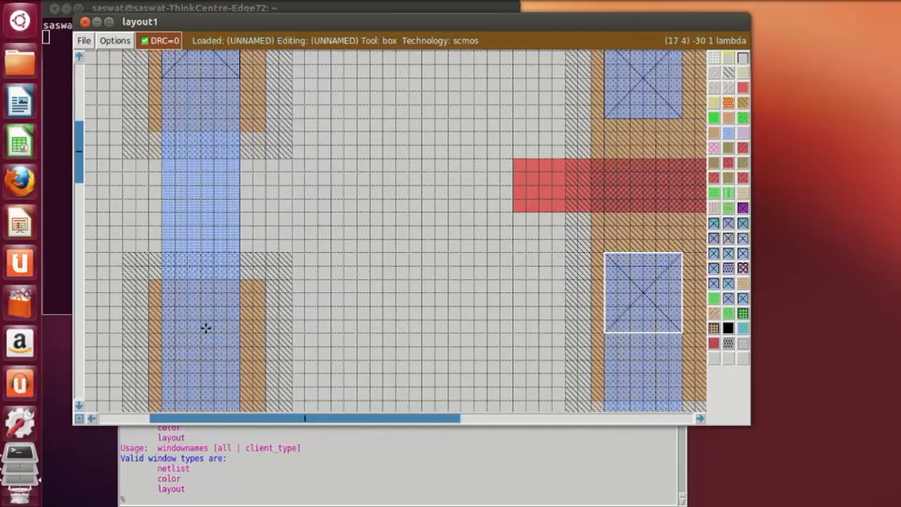
Place 6 by 6 lambda p-diffusion contacts on the lower left p-diffusion at (13, -3) and (13, -22), and move the box away.
{"action": "scroll", "coordinate": [205, 324], "scroll_direction": "down", "scroll_amount": 2}
{"action": "left_click", "coordinate": [166, 347]}
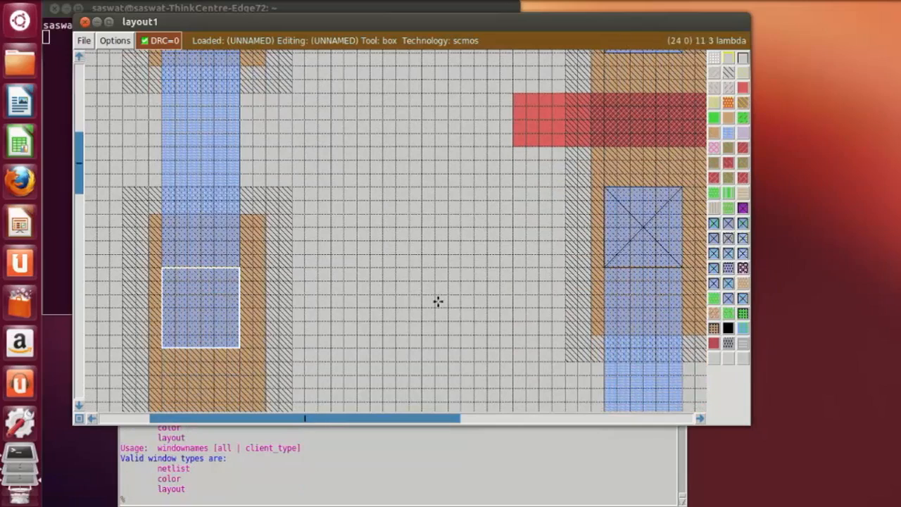
{"action": "middle_click", "coordinate": [728, 232]}
{"action": "scroll", "coordinate": [301, 328], "scroll_direction": "down", "scroll_amount": 7}
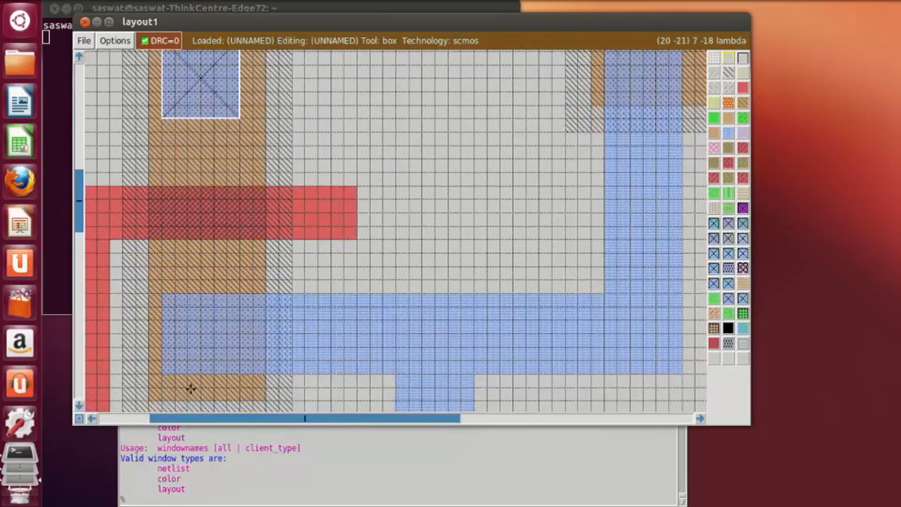
{"action": "left_click", "coordinate": [161, 373]}
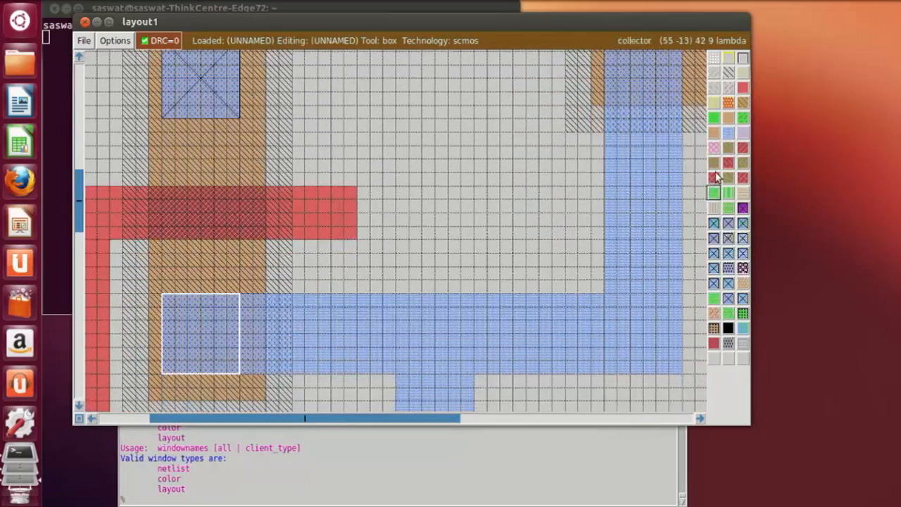
{"action": "left_click", "coordinate": [535, 254]}
Look over the p-diffusion regions and the contacts along their metal1 connections.
{"action": "scroll", "coordinate": [534, 255], "scroll_direction": "up", "scroll_amount": 2}
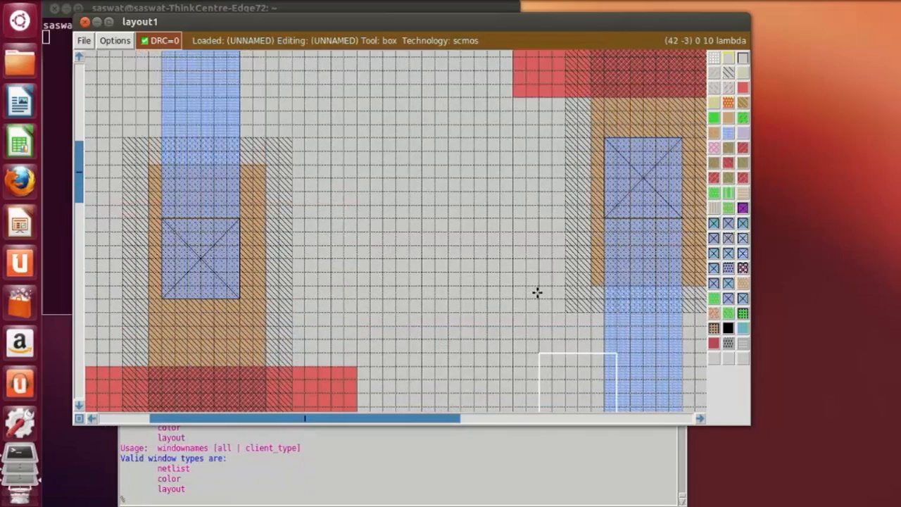
{"action": "key", "text": "shift+z"}
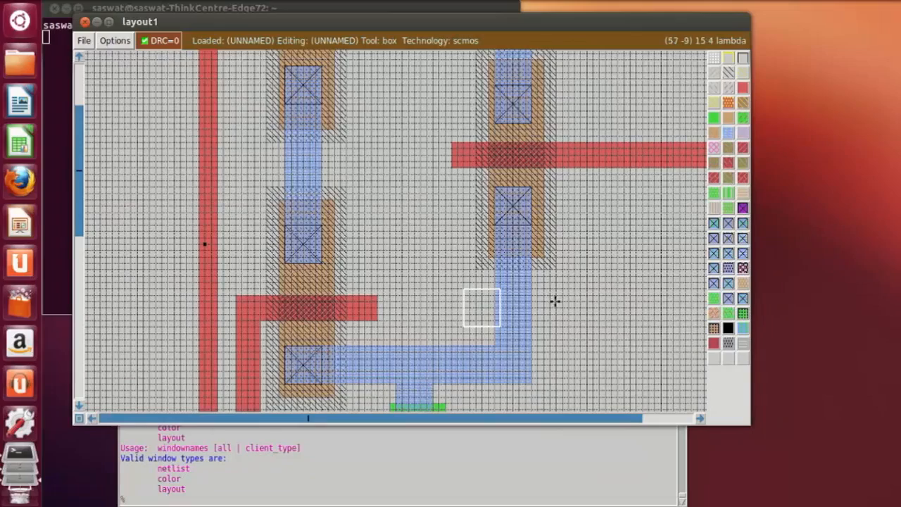
{"action": "scroll", "coordinate": [556, 302], "scroll_direction": "down", "scroll_amount": 2}
{"action": "scroll", "coordinate": [556, 301], "scroll_direction": "up", "scroll_amount": 1}
{"action": "scroll", "coordinate": [561, 299], "scroll_direction": "up", "scroll_amount": 2}
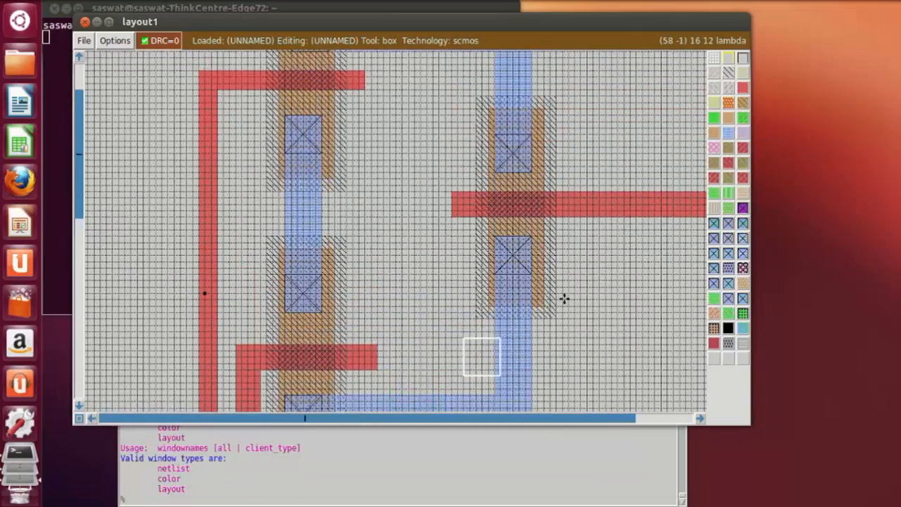
{"action": "scroll", "coordinate": [564, 298], "scroll_direction": "down", "scroll_amount": 2}
{"action": "scroll", "coordinate": [565, 296], "scroll_direction": "up", "scroll_amount": 3}
{"action": "scroll", "coordinate": [566, 295], "scroll_direction": "down", "scroll_amount": 4}
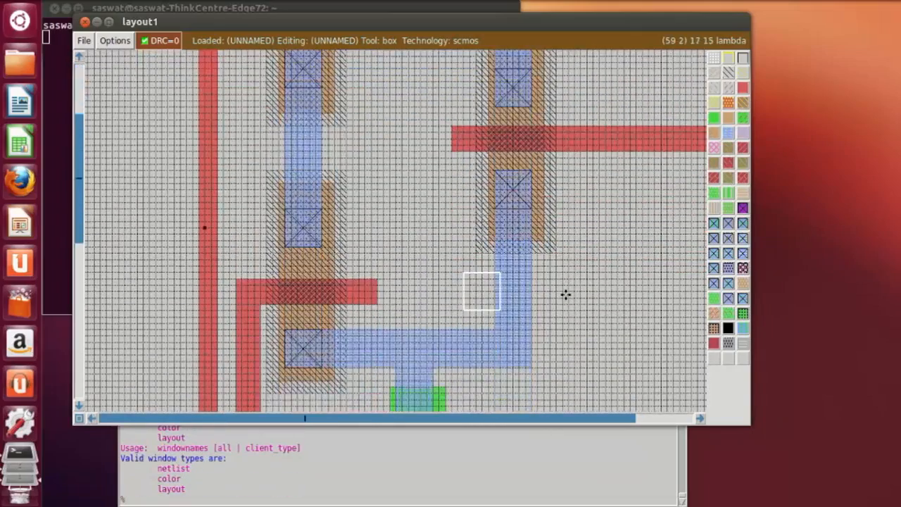
Place a 6 by 6 lambda n-diffusion contact at (31, -35), on the metal1 entering the middle n-diffusion, and move the box away.
{"action": "key", "text": "z"}
{"action": "scroll", "coordinate": [473, 284], "scroll_direction": "down", "scroll_amount": 1}
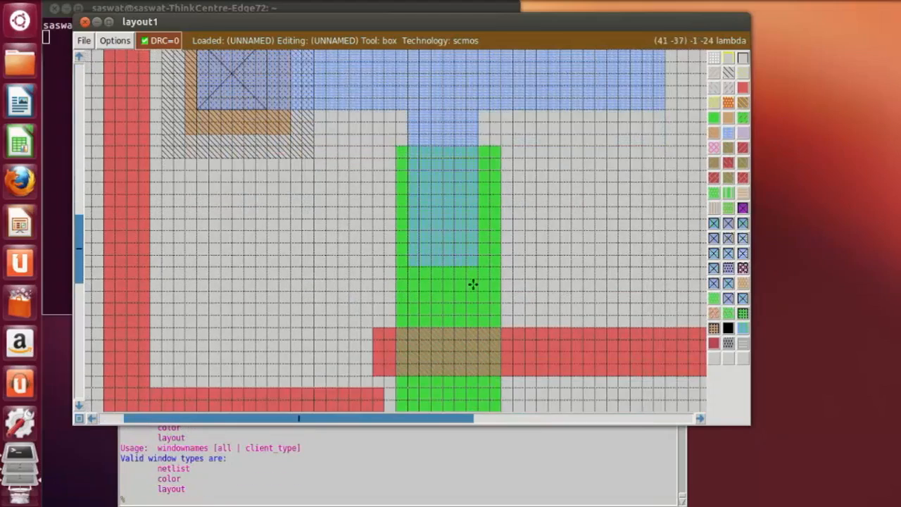
{"action": "left_click", "coordinate": [408, 266]}
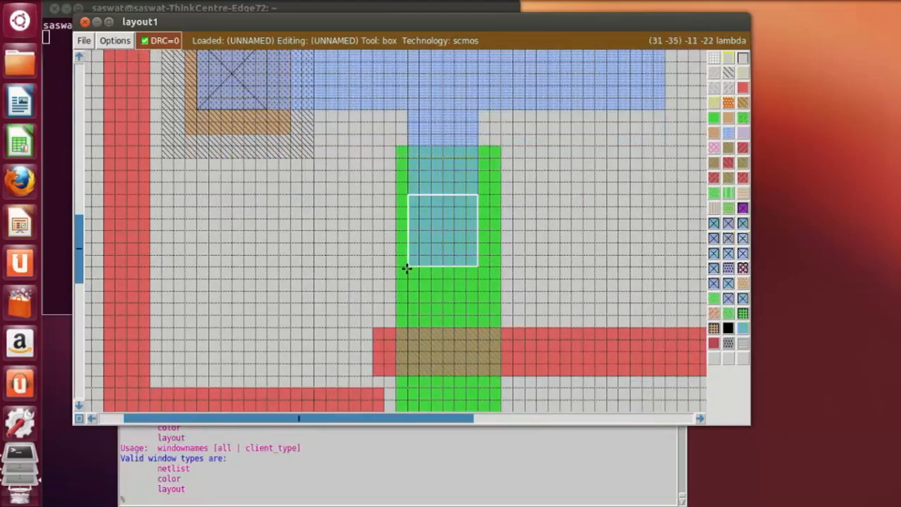
{"action": "left_click", "coordinate": [714, 224]}
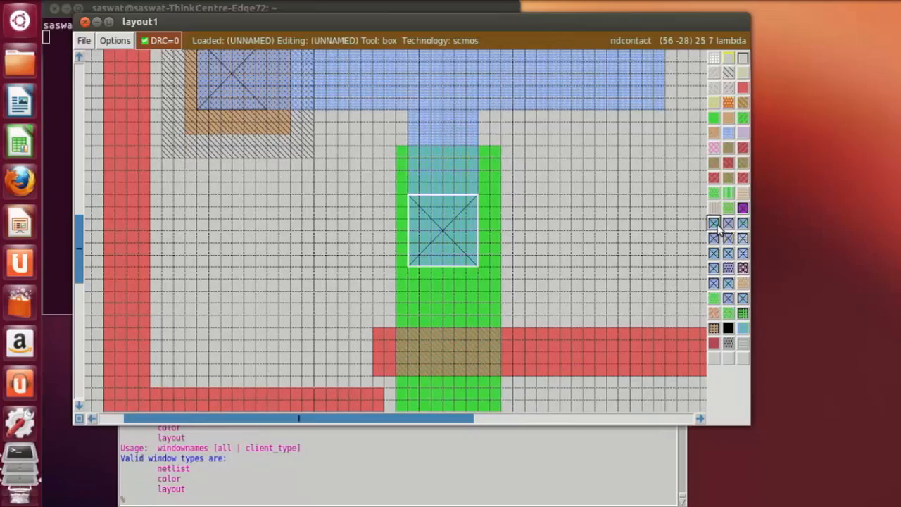
{"action": "left_click", "coordinate": [549, 222]}
Place a 6 by 6 lambda n-diffusion contact at (31, -53), on the metal1 below the middle n-diffusion's gate.
{"action": "scroll", "coordinate": [550, 224], "scroll_direction": "down", "scroll_amount": 1}
{"action": "scroll", "coordinate": [552, 224], "scroll_direction": "down", "scroll_amount": 2}
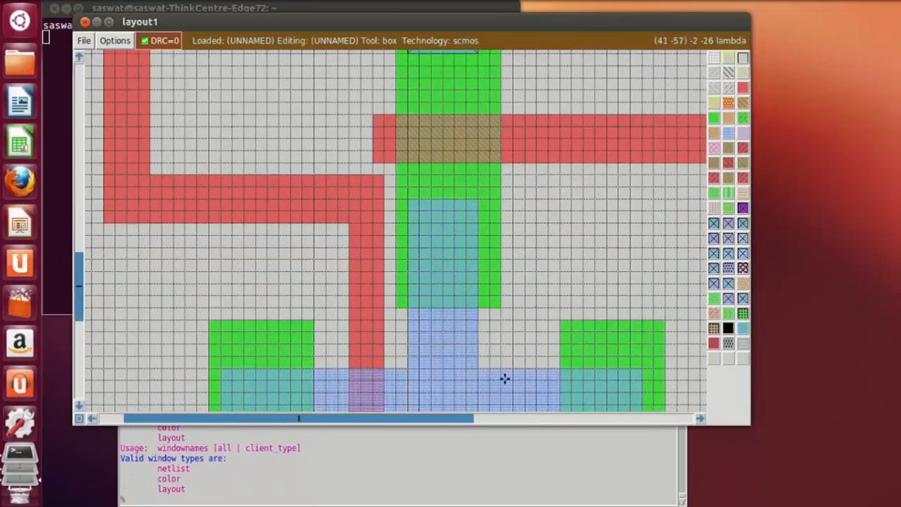
{"action": "left_click", "coordinate": [407, 280]}
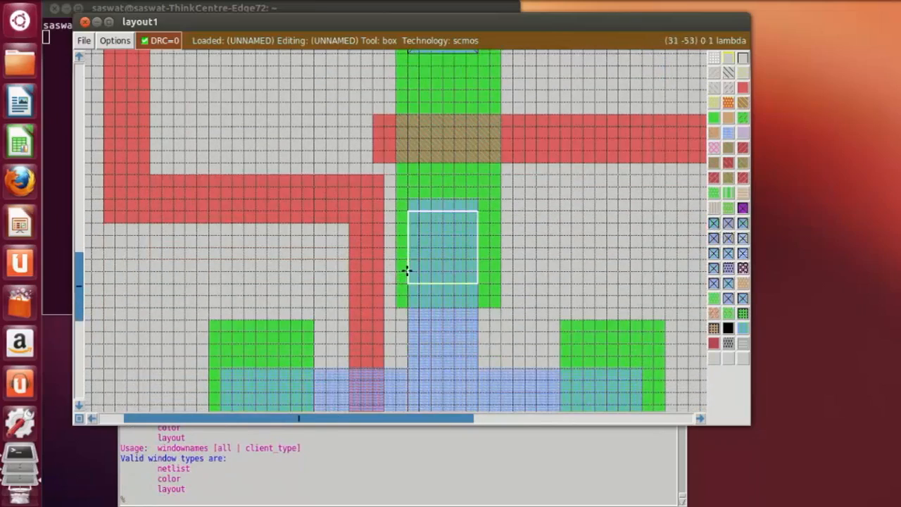
{"action": "left_click", "coordinate": [408, 272]}
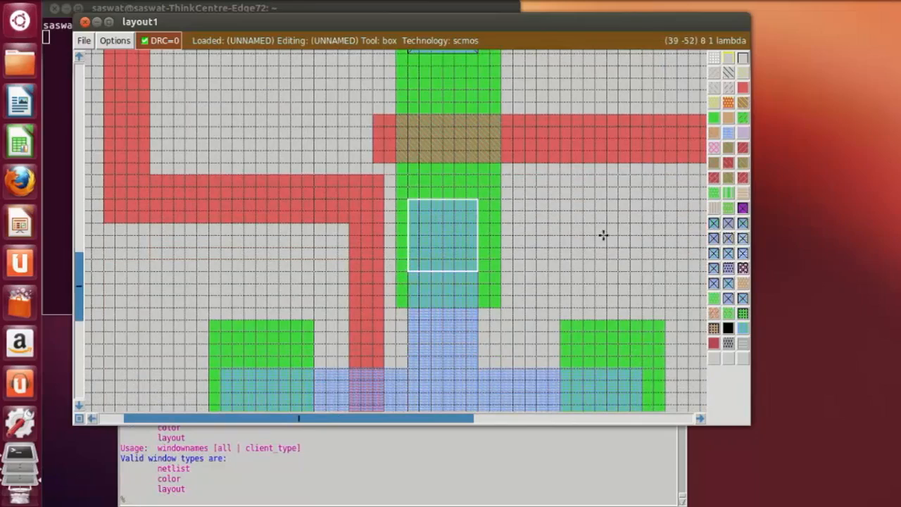
{"action": "left_click", "coordinate": [713, 224]}
Place a 6 by 6 lambda n-diffusion contact at (15, -67), where the upper metal1 strip overlaps the lower left n-diffusion.
{"action": "left_click", "coordinate": [256, 392]}
{"action": "scroll", "coordinate": [256, 392], "scroll_direction": "down", "scroll_amount": 2}
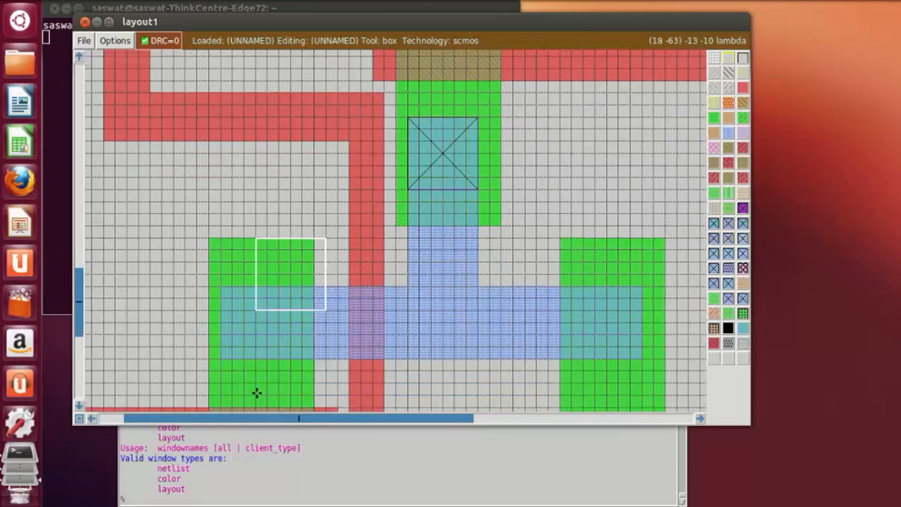
{"action": "left_click", "coordinate": [223, 361]}
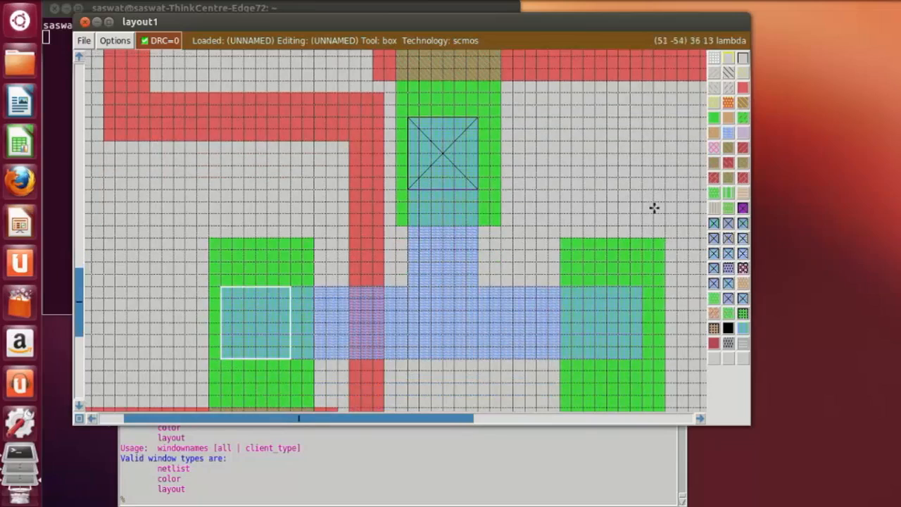
{"action": "left_click", "coordinate": [719, 228]}
Place a 6 by 6 lambda n-diffusion contact at (45, -67) on the lower right n-diffusion, and move the box away.
{"action": "left_click", "coordinate": [596, 359]}
{"action": "left_click", "coordinate": [571, 361]}
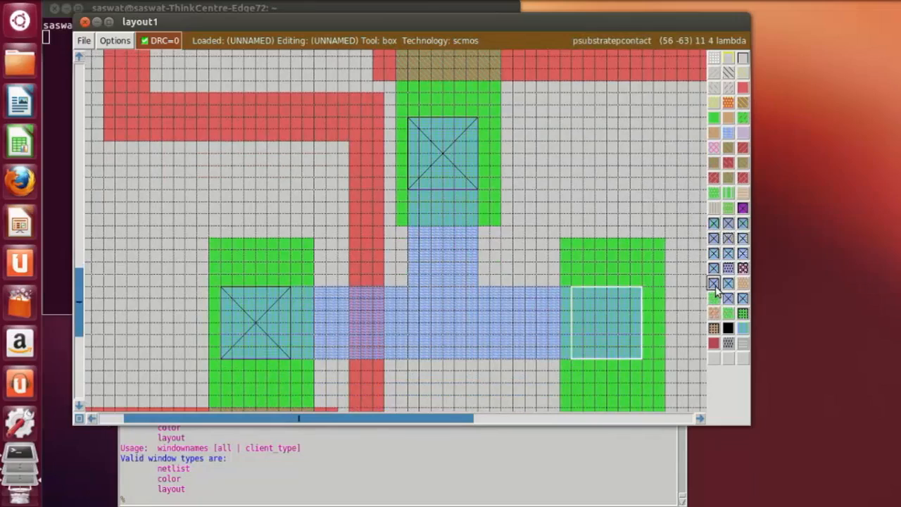
{"action": "left_click", "coordinate": [713, 224]}
{"action": "left_click", "coordinate": [619, 189]}
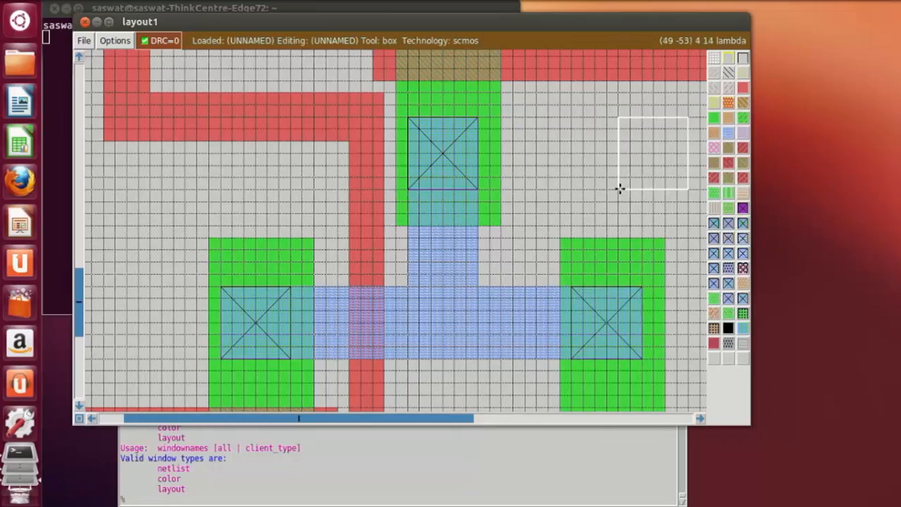
Place a 7 by 7 lambda n-diffusion contact at (15, -86), where the bottom metal1 strip overlaps the lower left n-diffusion.
{"action": "scroll", "coordinate": [615, 260], "scroll_direction": "down", "scroll_amount": 3}
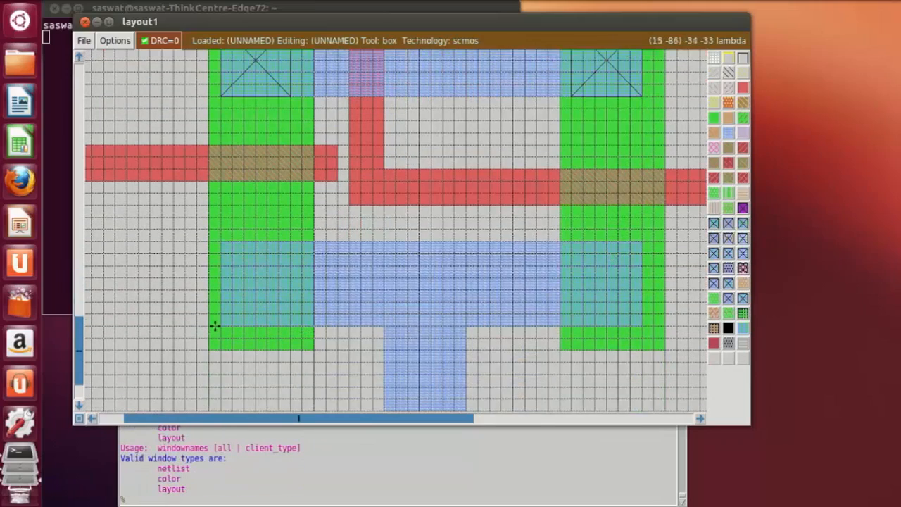
{"action": "left_click", "coordinate": [216, 325]}
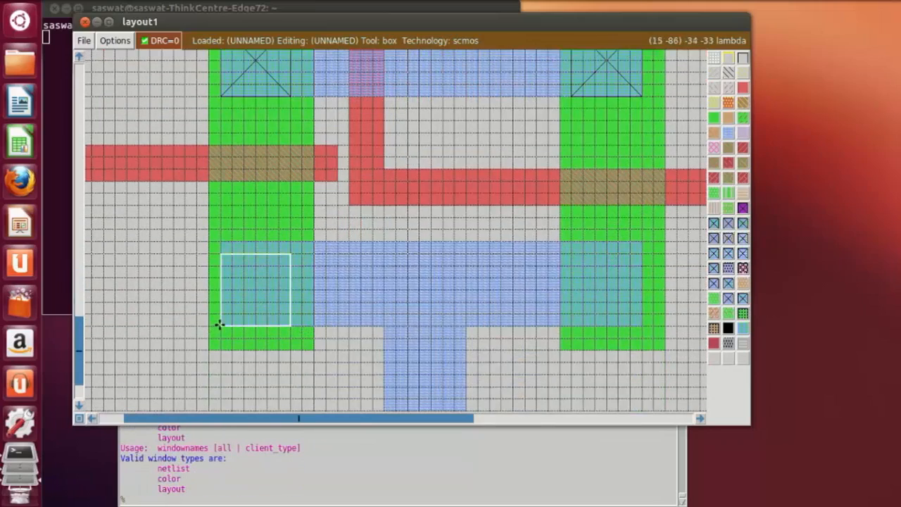
{"action": "right_click", "coordinate": [292, 242]}
{"action": "right_click", "coordinate": [301, 242]}
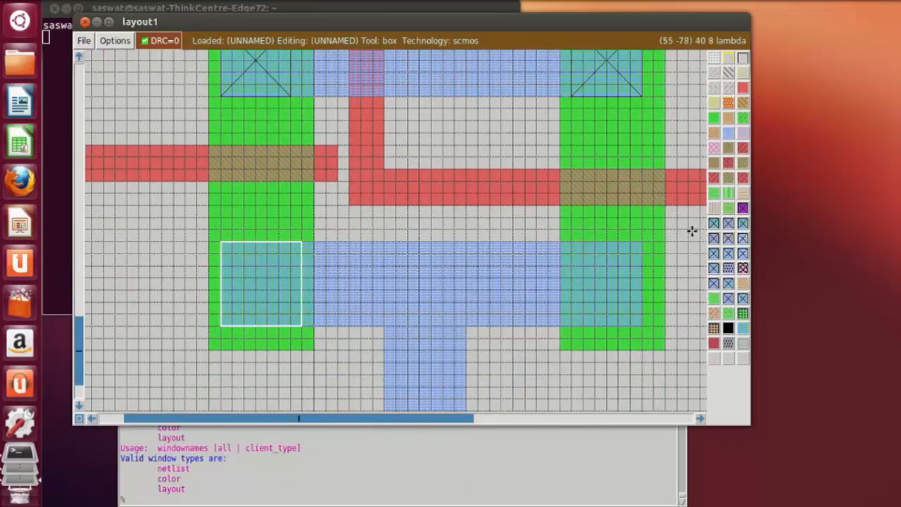
{"action": "left_click", "coordinate": [714, 235]}
Place a 7 by 7 lambda n-diffusion contact at (44, -86), on the bottom metal1 strip over the right n-diffusion, and move the box away.
{"action": "left_click", "coordinate": [553, 326]}
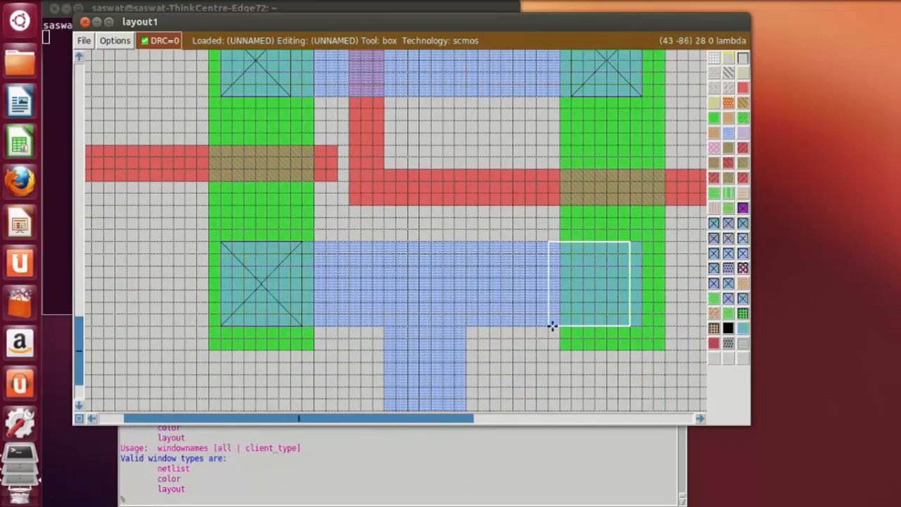
{"action": "left_click", "coordinate": [562, 325]}
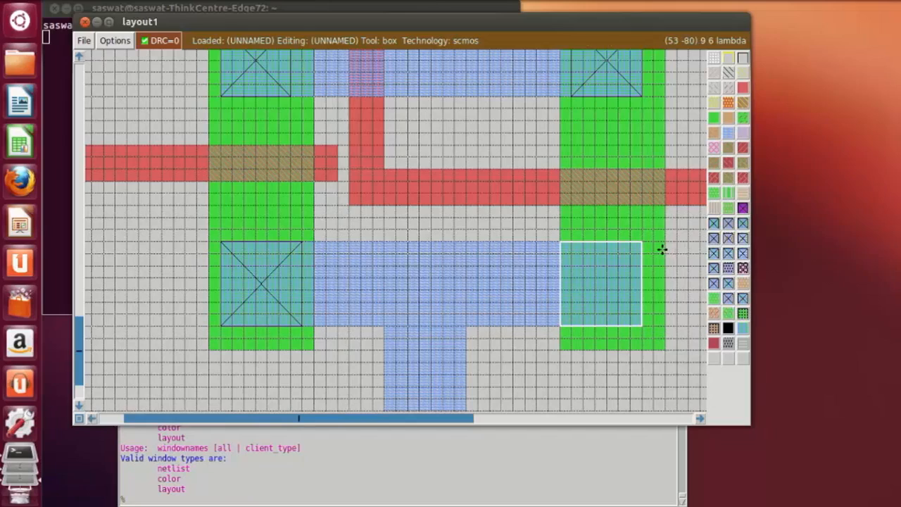
{"action": "left_click", "coordinate": [714, 228]}
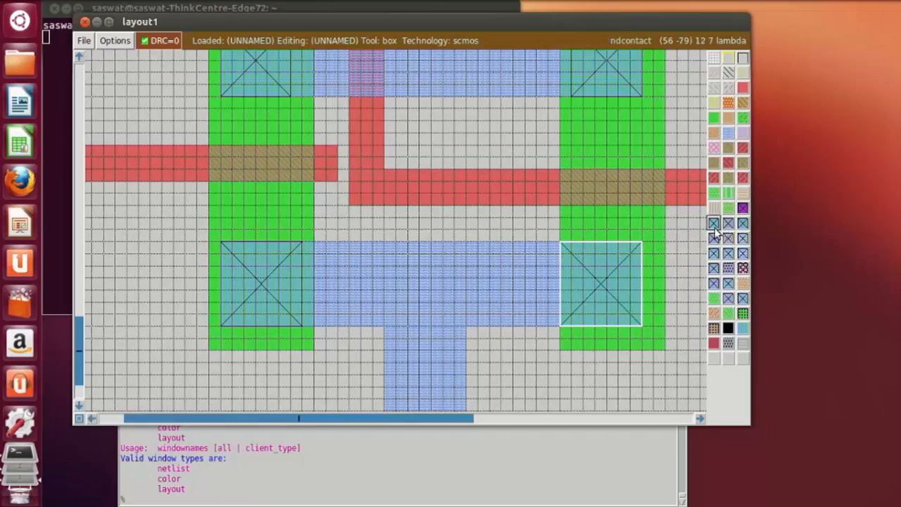
{"action": "left_click", "coordinate": [633, 347]}
Place a 6 by 6 lambda substrate contact at (26, 38) on the top metal1 strip, beside the upper left p-diffusion region.
{"action": "scroll", "coordinate": [497, 401], "scroll_direction": "down", "scroll_amount": 2}
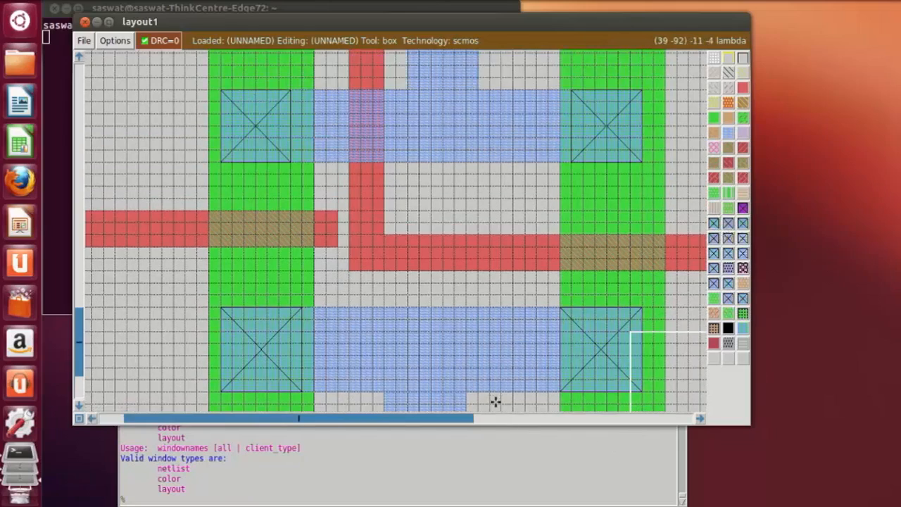
{"action": "scroll", "coordinate": [501, 398], "scroll_direction": "down", "scroll_amount": 2}
{"action": "key", "text": "shift+z"}
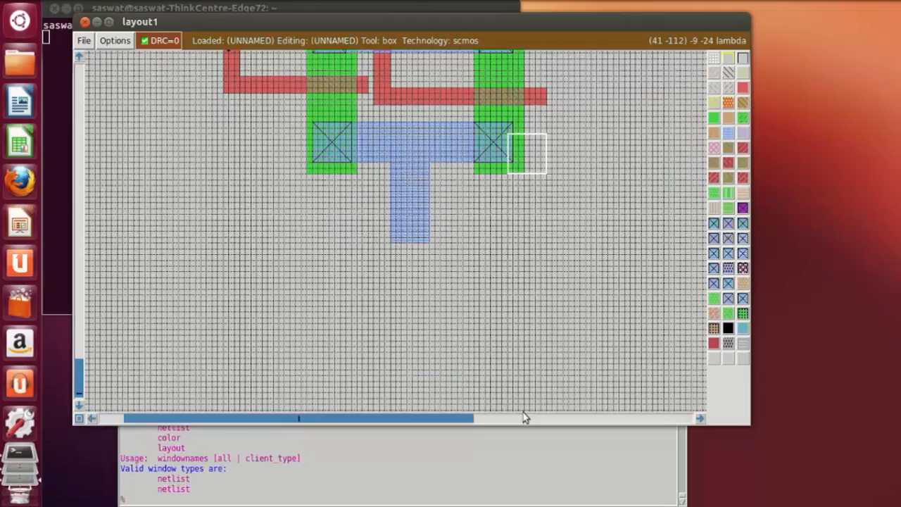
{"action": "scroll", "coordinate": [440, 402], "scroll_direction": "up", "scroll_amount": 10}
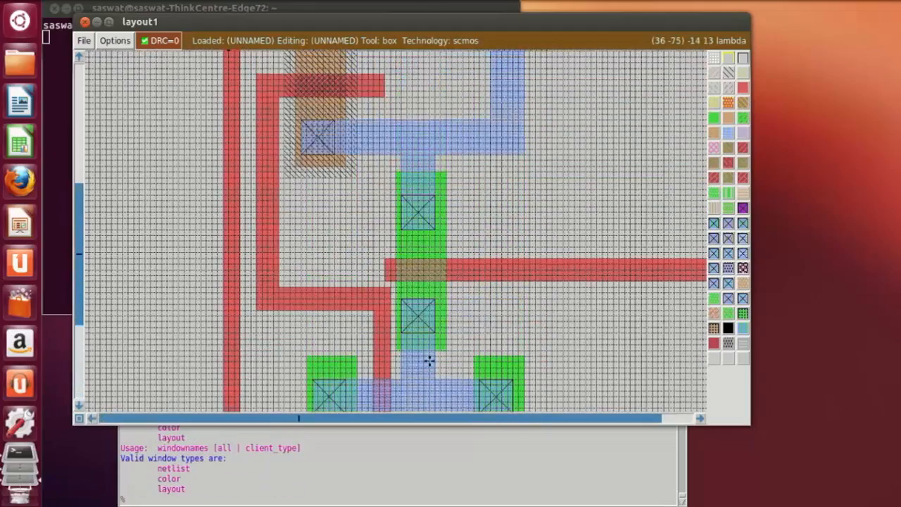
{"action": "scroll", "coordinate": [429, 362], "scroll_direction": "up", "scroll_amount": 9}
{"action": "key", "text": "z"}
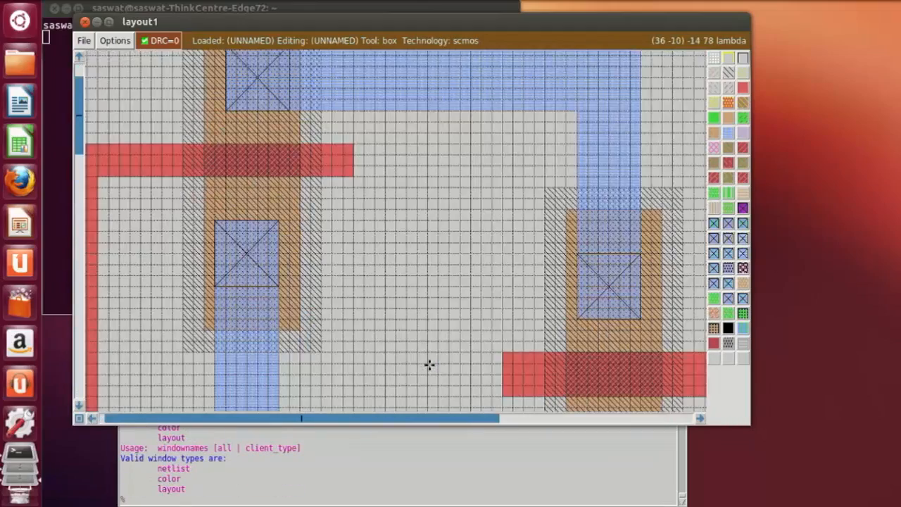
{"action": "scroll", "coordinate": [422, 352], "scroll_direction": "up", "scroll_amount": 4}
{"action": "left_click", "coordinate": [362, 197]}
{"action": "left_click", "coordinate": [360, 209]}
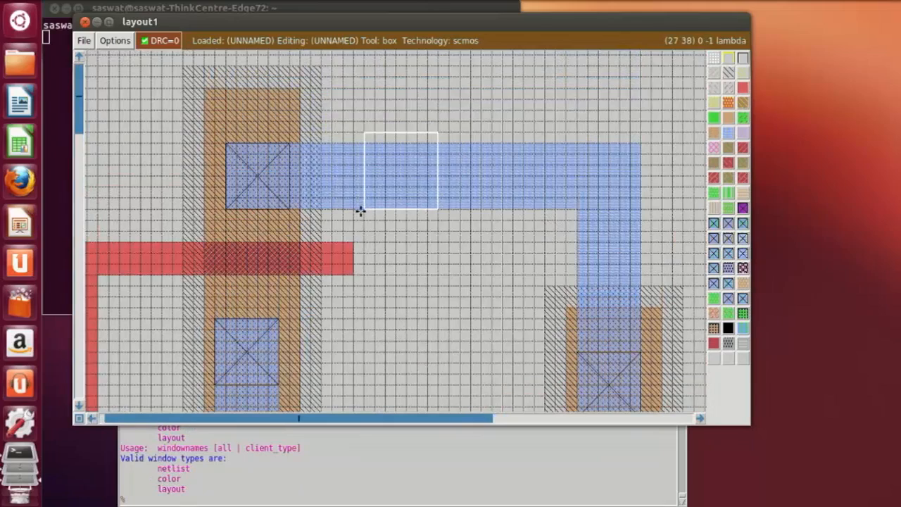
{"action": "left_click", "coordinate": [349, 209]}
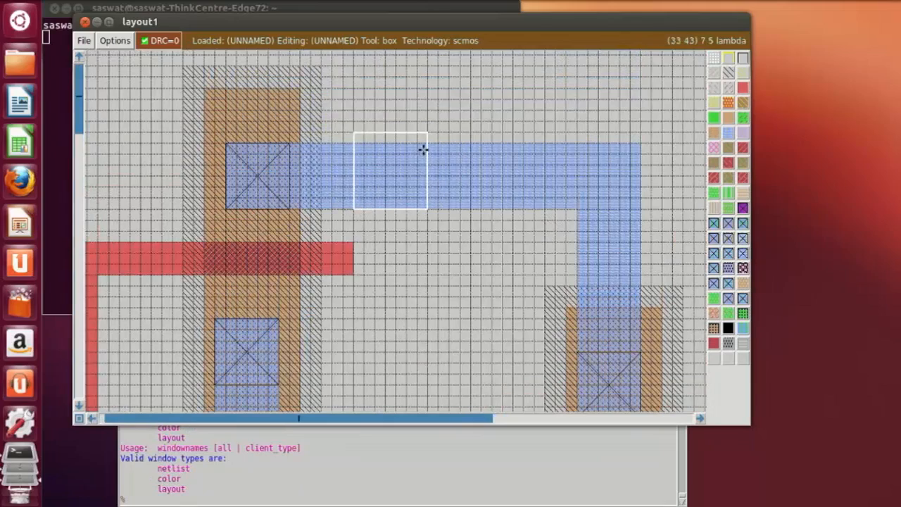
{"action": "right_click", "coordinate": [422, 146]}
{"action": "right_click", "coordinate": [420, 144]}
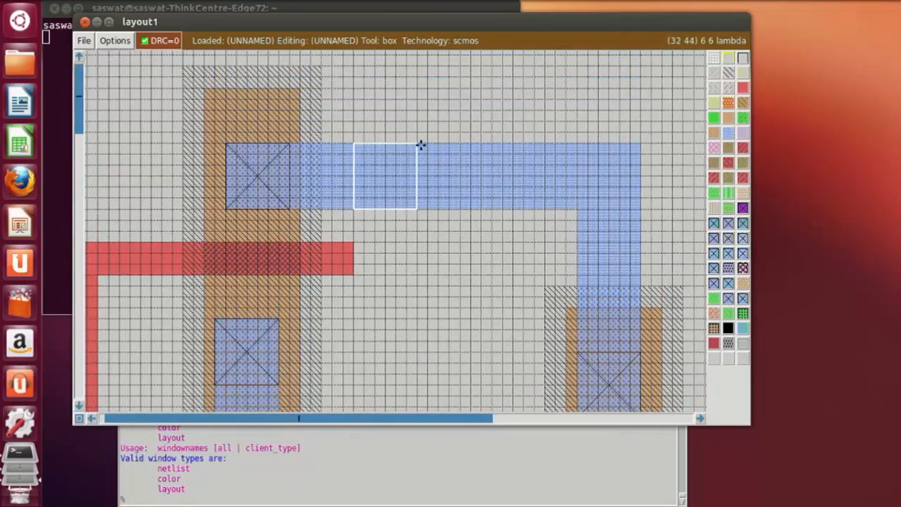
{"action": "left_click", "coordinate": [729, 290]}
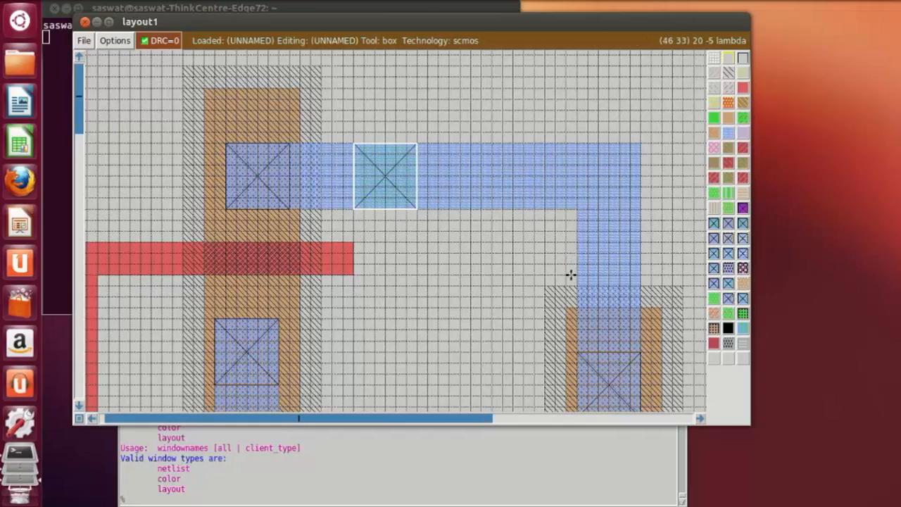
Place a 6 by 6 lambda contact at (47, 38), on the corner of the top metal1 wire, and move the box away.
{"action": "left_click", "coordinate": [578, 254]}
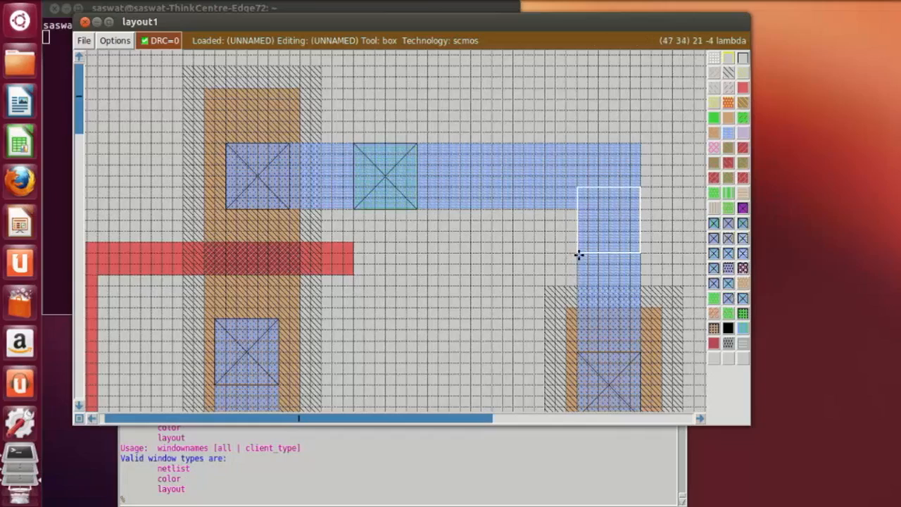
{"action": "left_click", "coordinate": [579, 209]}
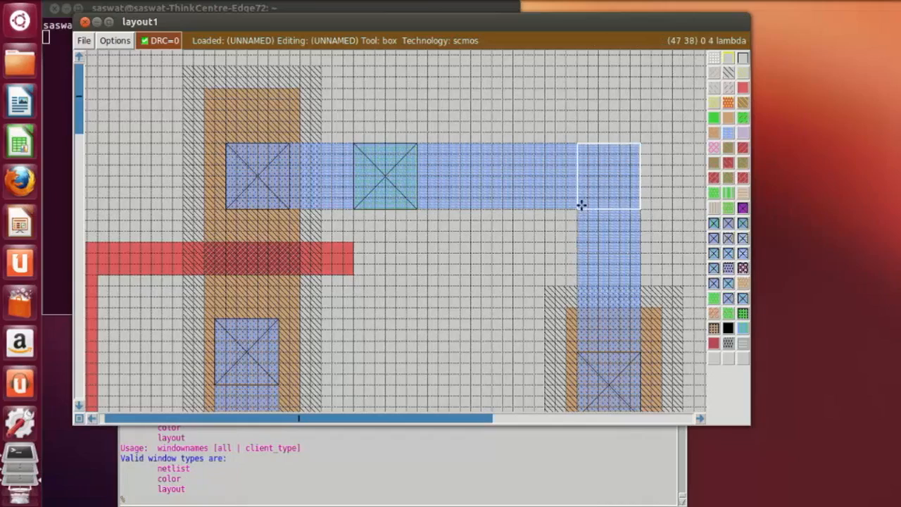
{"action": "left_click", "coordinate": [713, 223]}
{"action": "left_click", "coordinate": [445, 244]}
Place a 7 by 7 lambda substrate contact at (29, -100), on the lower end of the bottom metal1 stem, and move the box away.
{"action": "scroll", "coordinate": [440, 370], "scroll_direction": "down", "scroll_amount": 2}
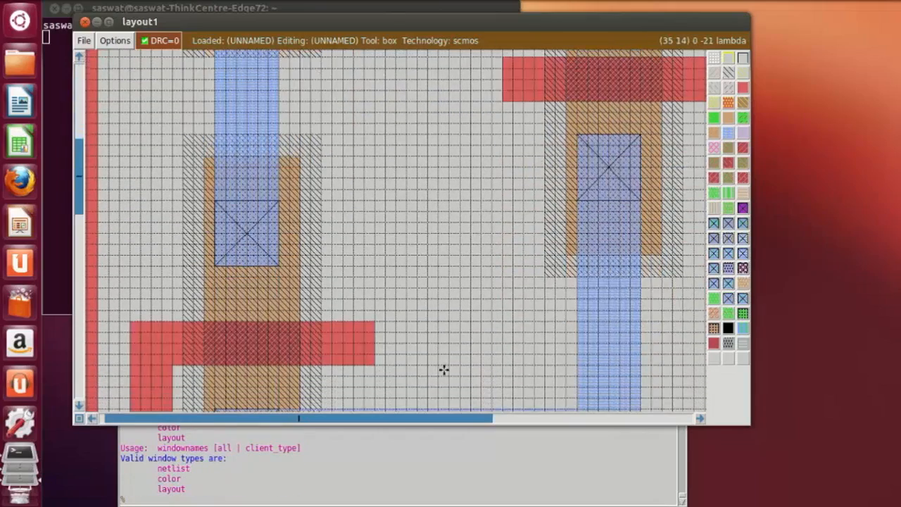
{"action": "scroll", "coordinate": [444, 370], "scroll_direction": "down", "scroll_amount": 8}
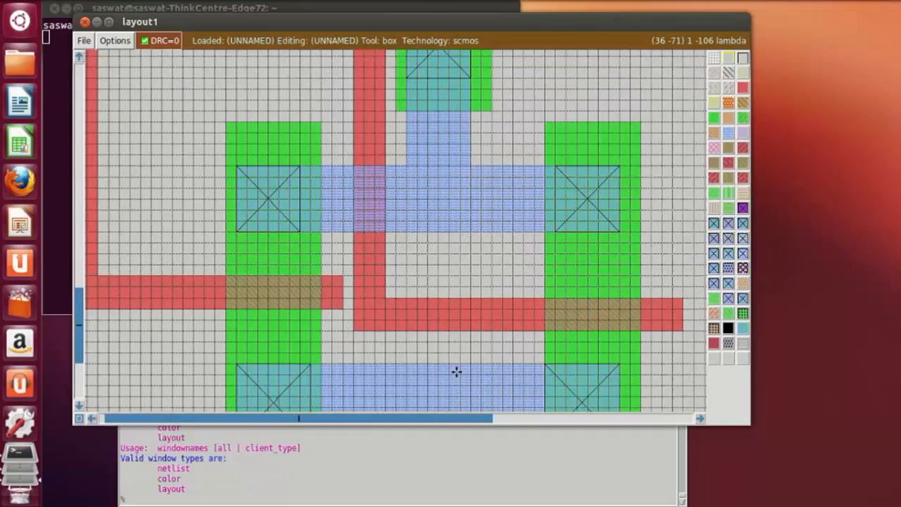
{"action": "scroll", "coordinate": [456, 371], "scroll_direction": "down", "scroll_amount": 3}
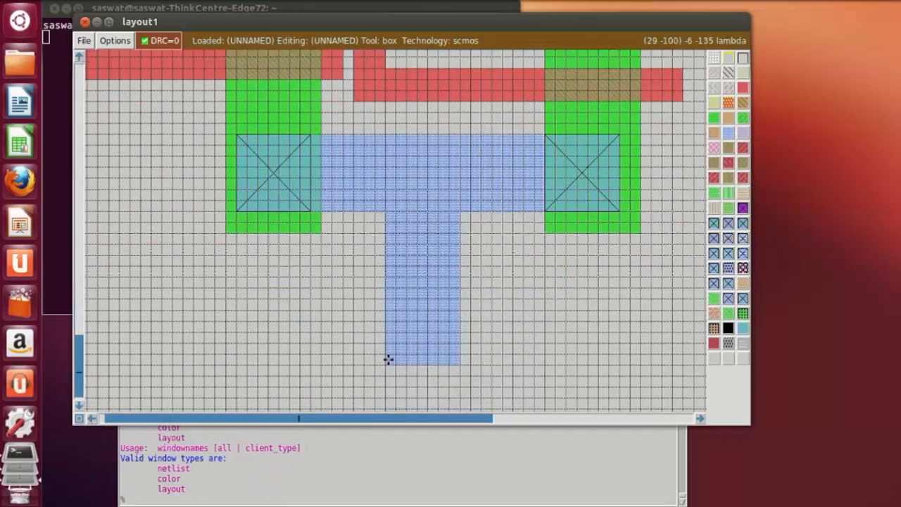
{"action": "left_click", "coordinate": [388, 360]}
{"action": "right_click", "coordinate": [460, 288]}
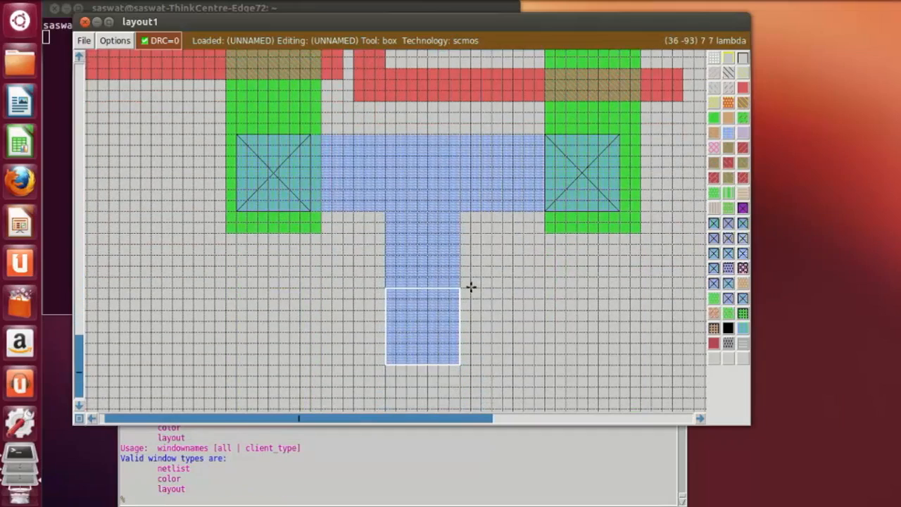
{"action": "left_click", "coordinate": [713, 285]}
{"action": "left_click", "coordinate": [607, 309]}
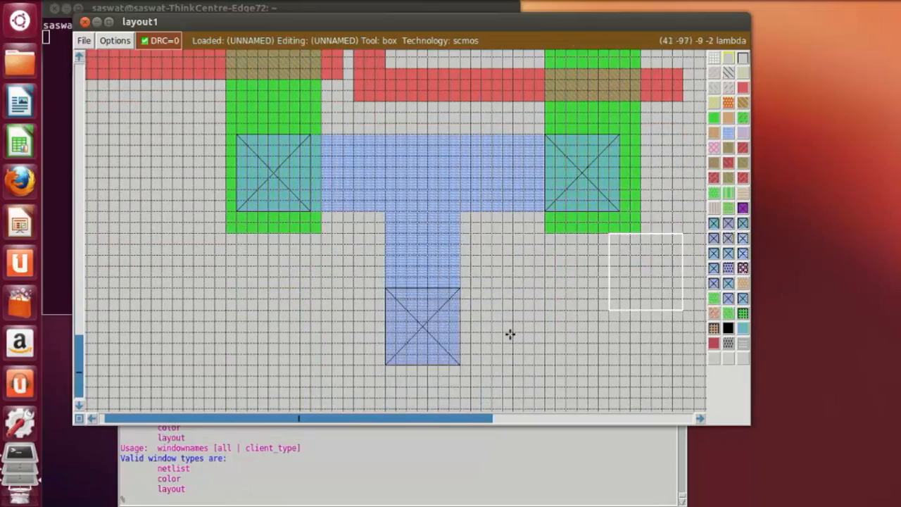
Place a 7 by 7 lambda substrate contact at (29, -86), where the stem joins the bottom metal1 strip, and move the box away.
{"action": "left_click", "coordinate": [458, 210]}
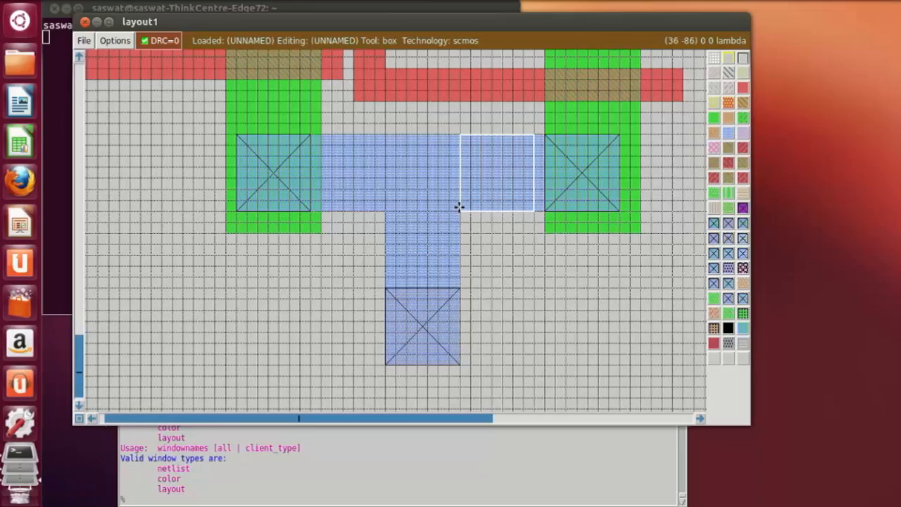
{"action": "left_click", "coordinate": [392, 214]}
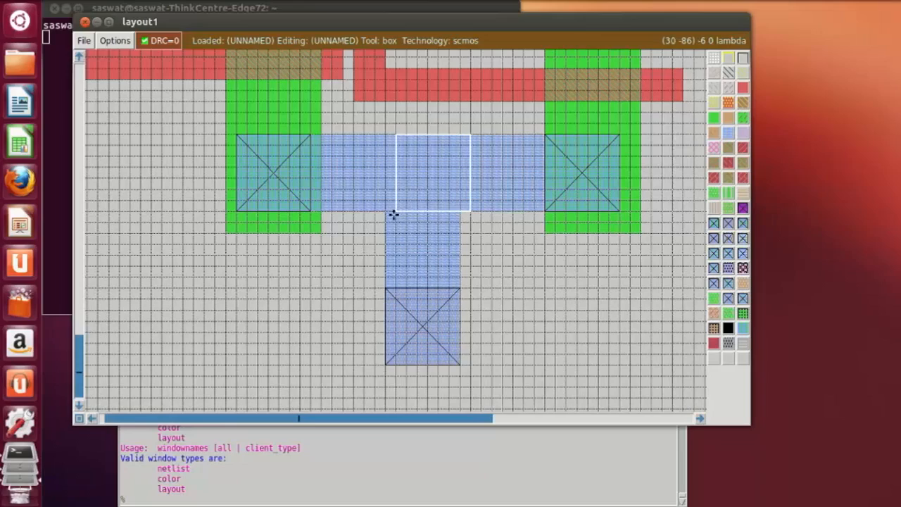
{"action": "left_click", "coordinate": [385, 211]}
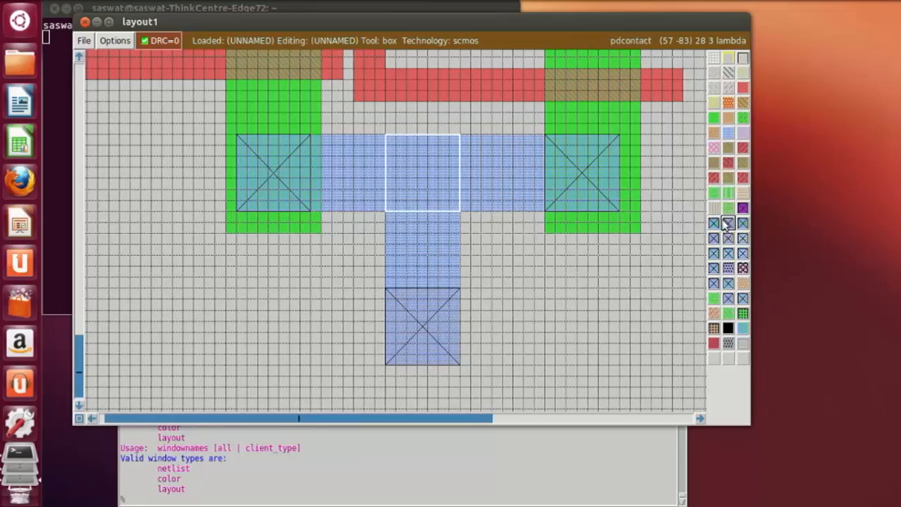
{"action": "left_click", "coordinate": [713, 285]}
{"action": "left_click", "coordinate": [578, 355]}
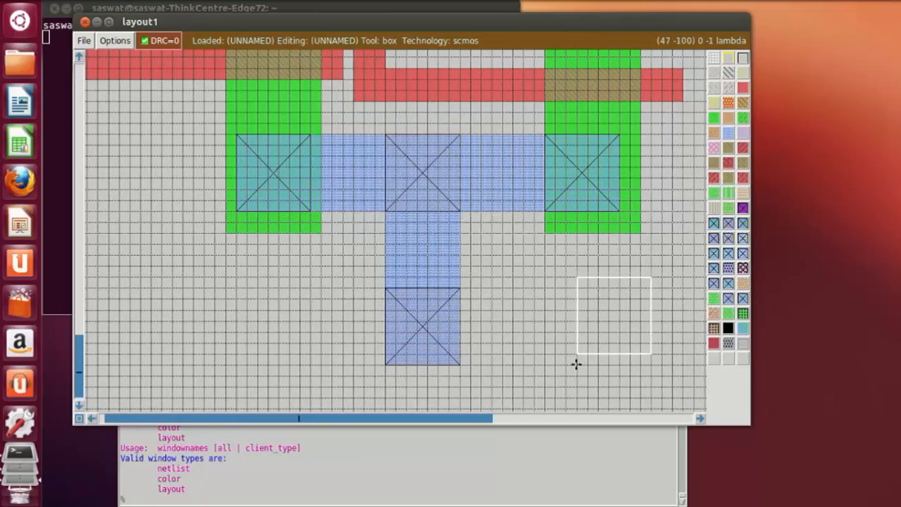
Label the bottom metal1 strip gnd at point (39, -82), between the middle and right contacts.
{"action": "key", "text": "shift+z"}
{"action": "scroll", "coordinate": [458, 328], "scroll_direction": "up", "scroll_amount": 8}
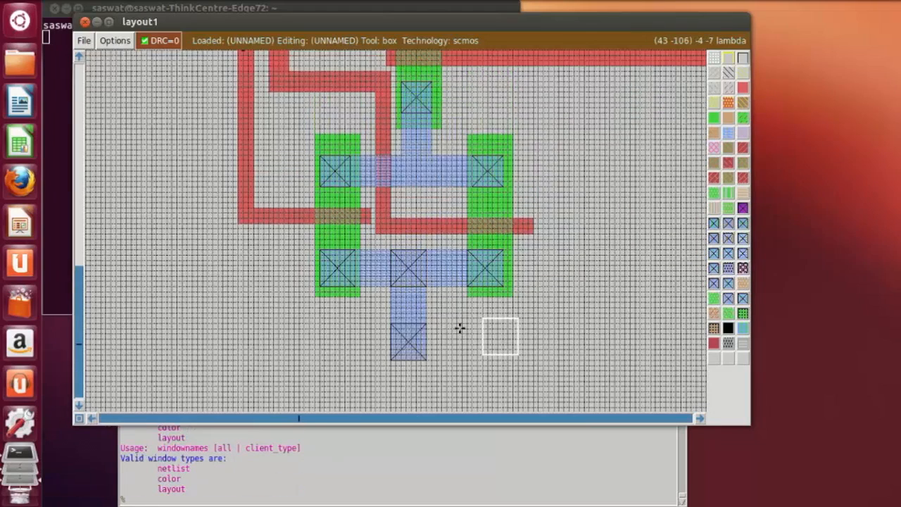
{"action": "key", "text": "z"}
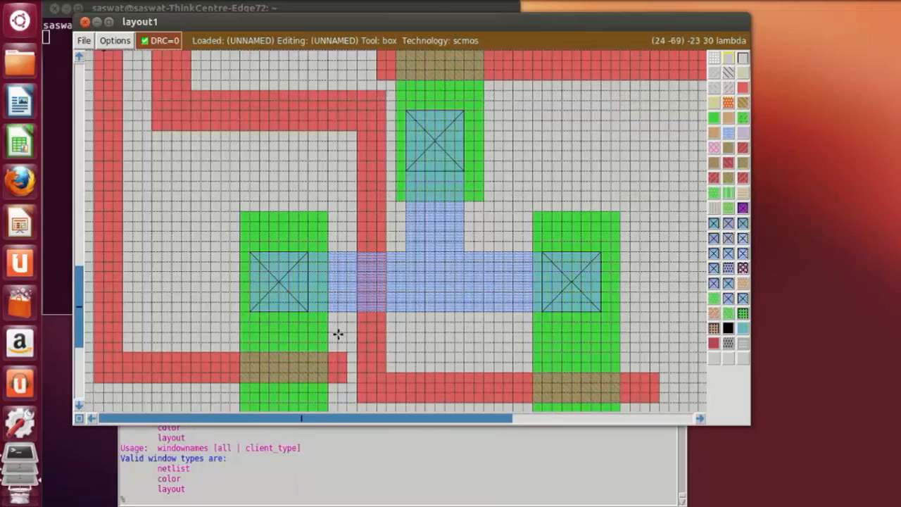
{"action": "scroll", "coordinate": [335, 339], "scroll_direction": "down", "scroll_amount": 4}
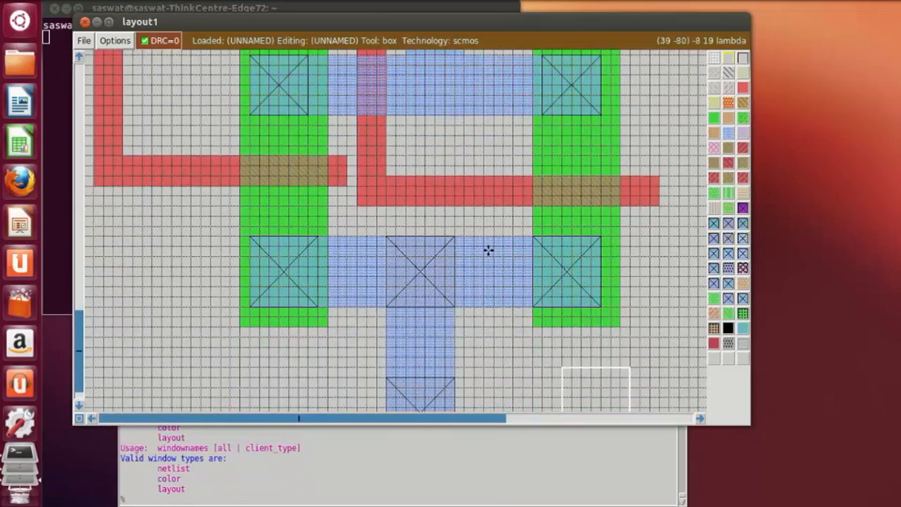
{"action": "left_click", "coordinate": [486, 247]}
{"action": "right_click_drag", "start_coordinate": [508, 266], "coordinate": [483, 265]}
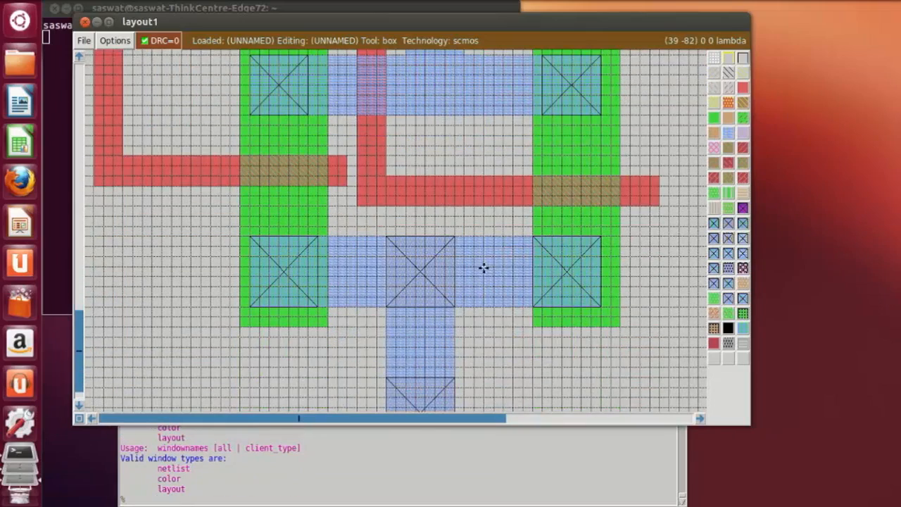
{"action": "left_click", "coordinate": [358, 500]}
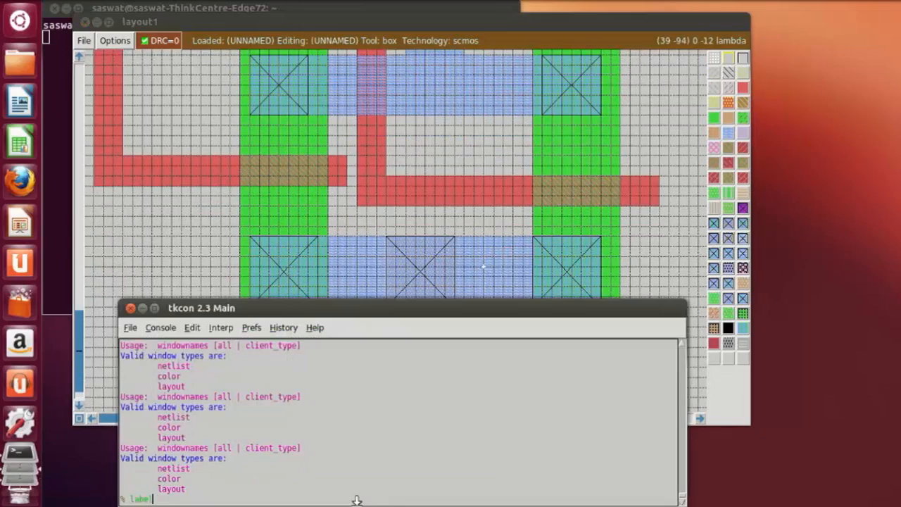
{"action": "type", "text": "label gnd"}
{"action": "key", "text": "Return"}
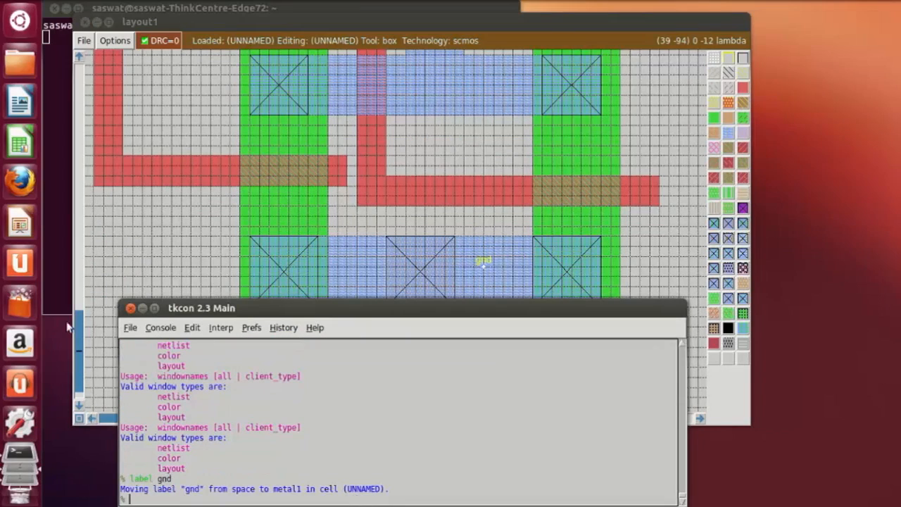
Save the layout as oai3 from the tkcon console.
{"action": "left_click", "coordinate": [163, 269]}
{"action": "left_click", "coordinate": [190, 501]}
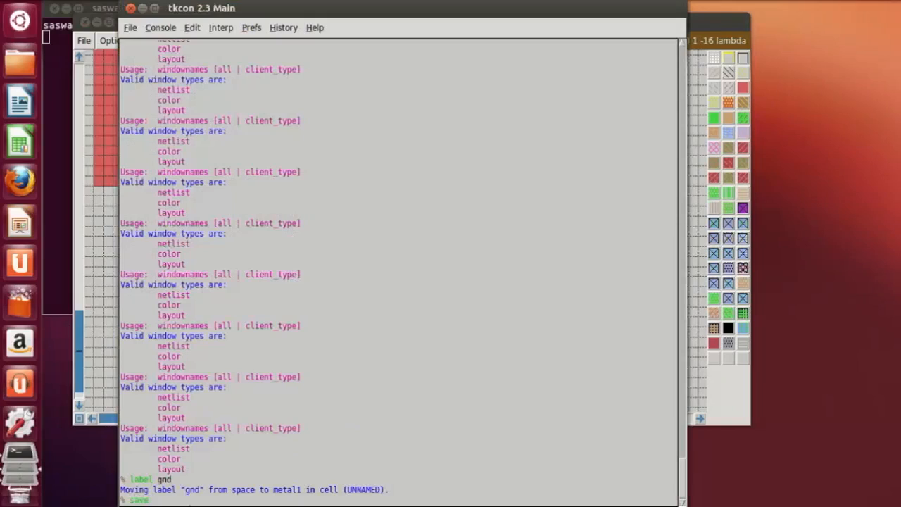
{"action": "type", "text": "save oai3"}
{"action": "key", "text": "Return"}
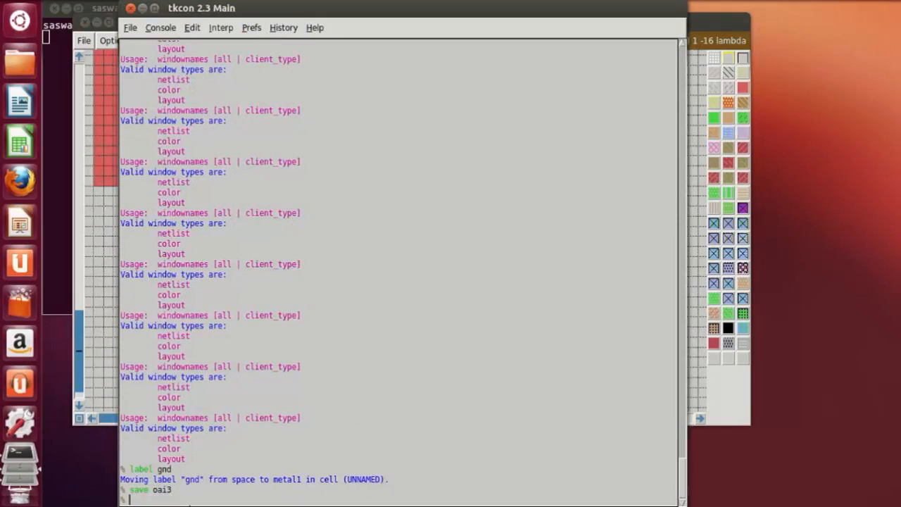
Label the top metal1 strip vdd between its two added contacts, and return to the layout window.
{"action": "left_click", "coordinate": [697, 345]}
{"action": "scroll", "coordinate": [434, 287], "scroll_direction": "up", "scroll_amount": 1}
{"action": "scroll", "coordinate": [433, 287], "scroll_direction": "up", "scroll_amount": 8}
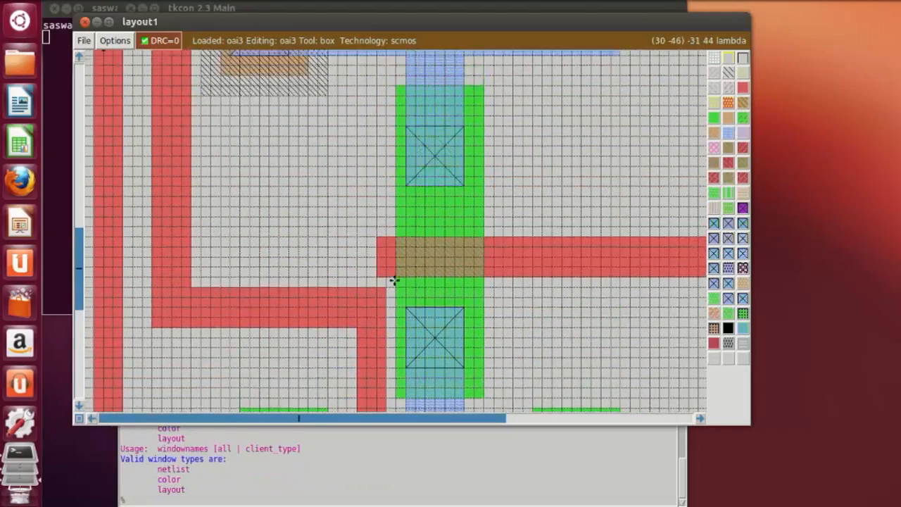
{"action": "scroll", "coordinate": [396, 279], "scroll_direction": "up", "scroll_amount": 6}
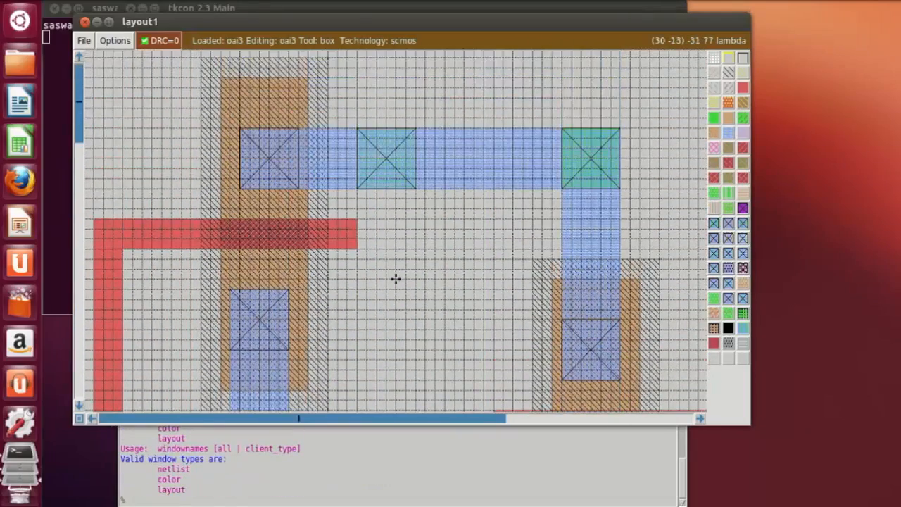
{"action": "left_click", "coordinate": [325, 503]}
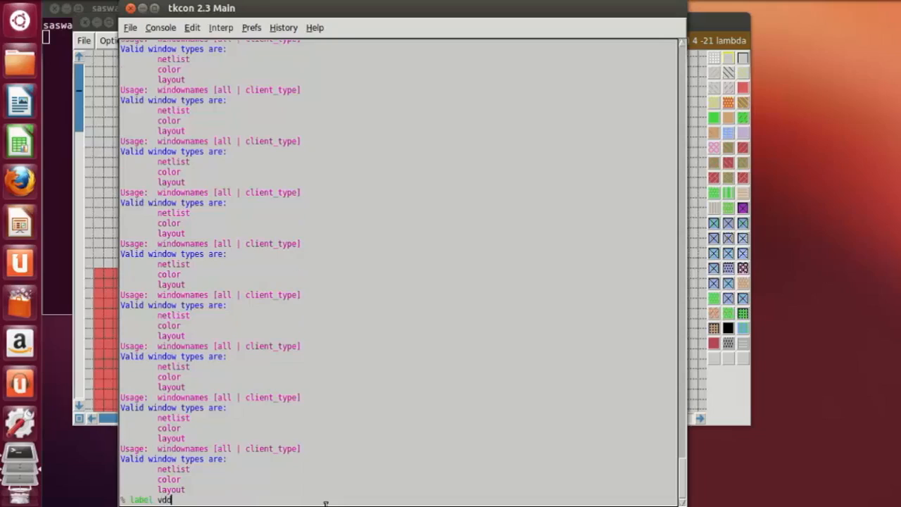
{"action": "key", "text": "Return"}
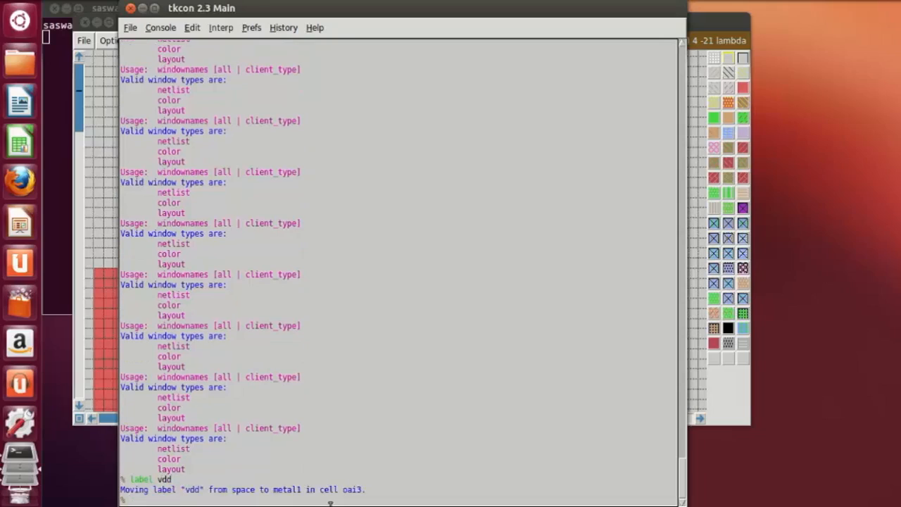
{"action": "double_click", "coordinate": [490, 6]}
{"action": "double_click", "coordinate": [491, 8]}
{"action": "left_click", "coordinate": [674, 250]}
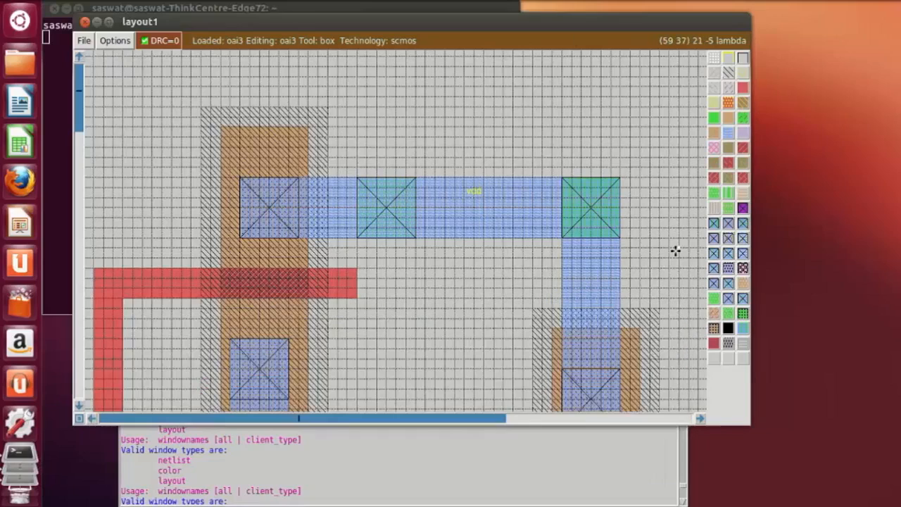
Label the leftmost vertical polysilicon wire va at point (0, 18).
{"action": "scroll", "coordinate": [496, 258], "scroll_direction": "down", "scroll_amount": 5}
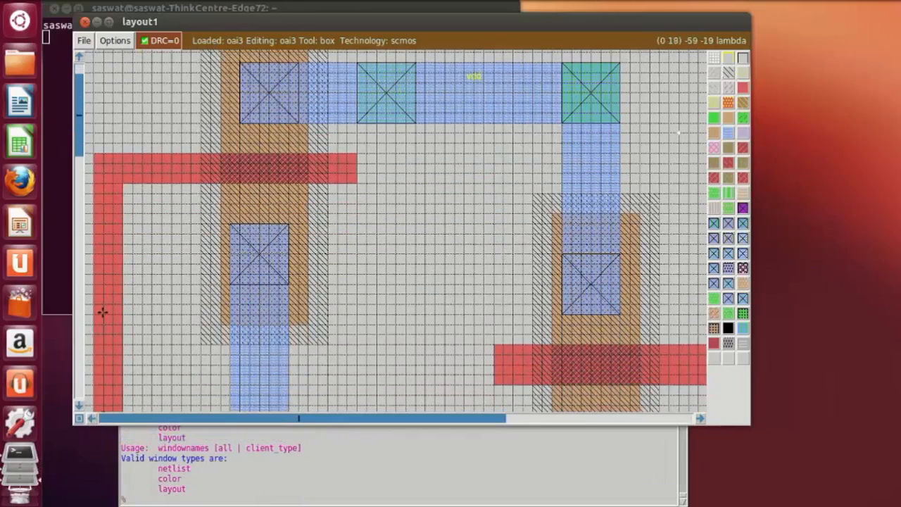
{"action": "left_click", "coordinate": [181, 501]}
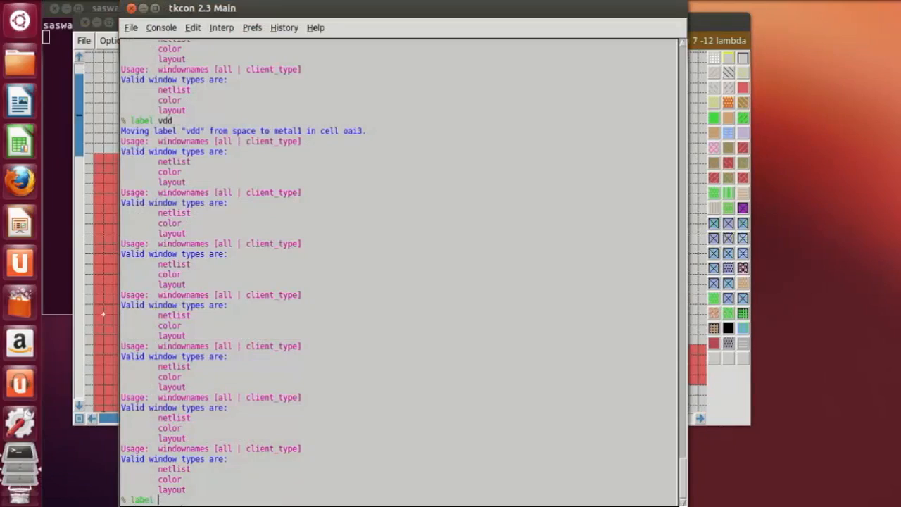
{"action": "type", "text": "label va"}
{"action": "key", "text": "Return"}
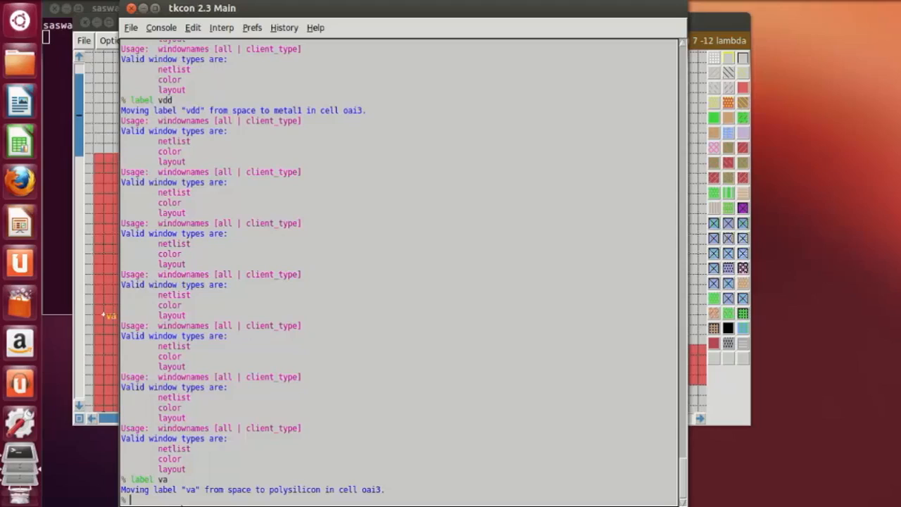
Try labelling the second vertical polysilicon wire from the left b at point (6, -20), and undo that label.
{"action": "left_click", "coordinate": [702, 274]}
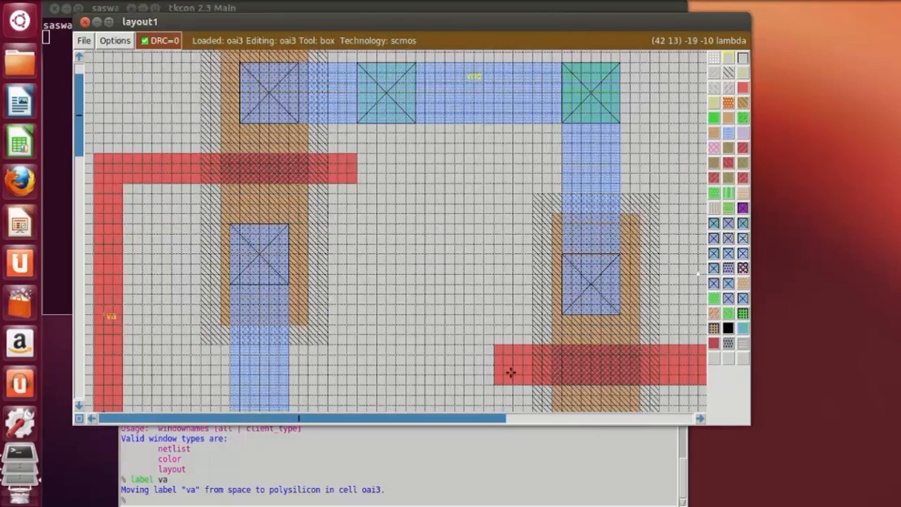
{"action": "scroll", "coordinate": [161, 231], "scroll_direction": "down", "scroll_amount": 2}
{"action": "scroll", "coordinate": [161, 231], "scroll_direction": "down", "scroll_amount": 5}
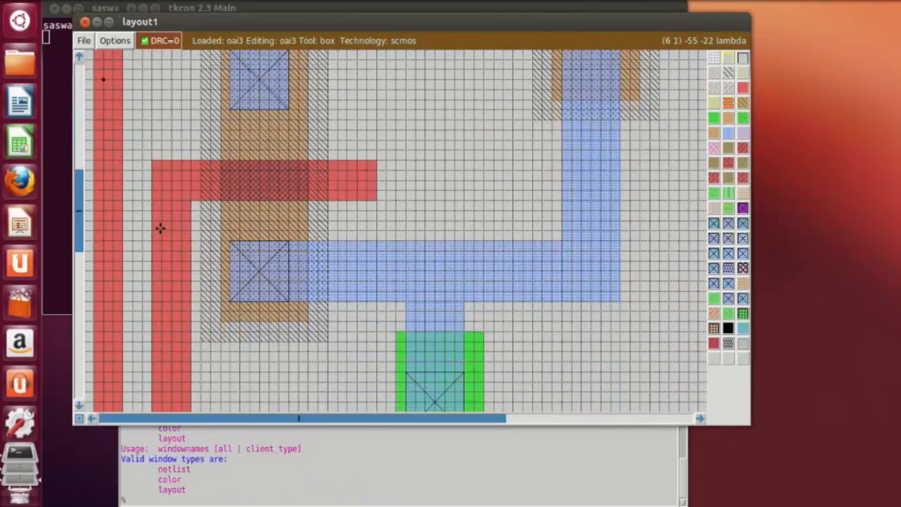
{"action": "left_click", "coordinate": [247, 503]}
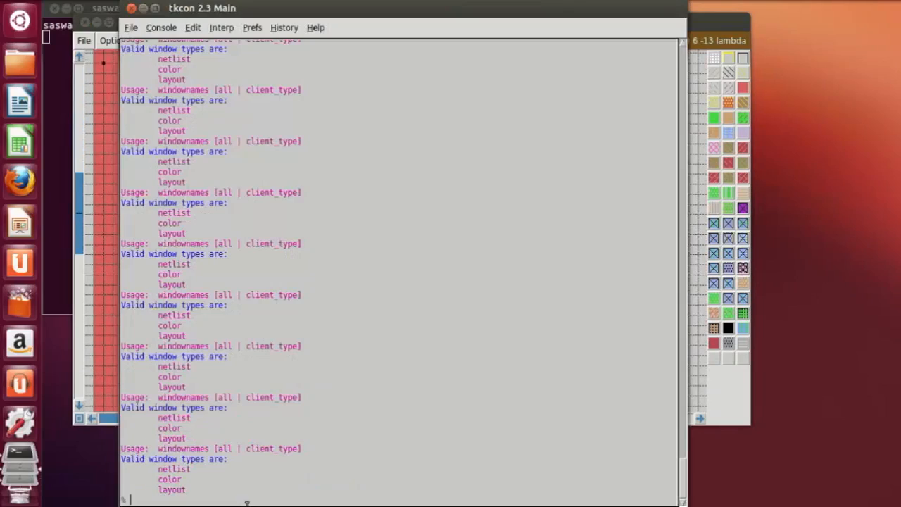
{"action": "type", "text": "label b"}
{"action": "key", "text": "Return"}
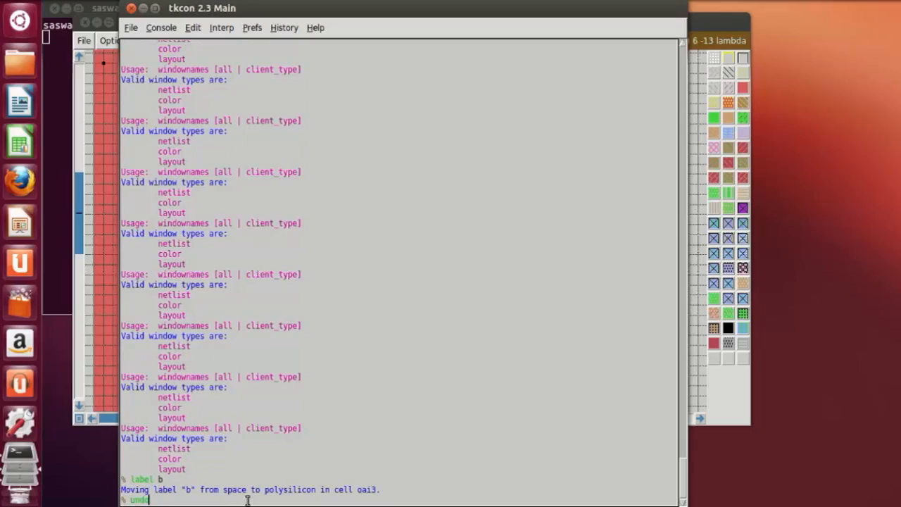
{"action": "type", "text": "undo"}
{"action": "key", "text": "Return"}
Label the second vertical polysilicon wire from the left vb at point (6, -20).
{"action": "double_click", "coordinate": [433, 9]}
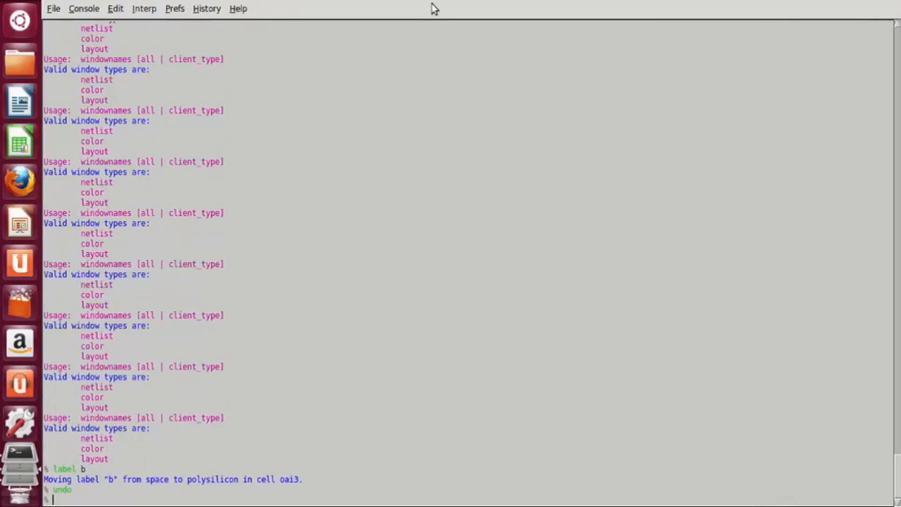
{"action": "left_click_drag", "start_coordinate": [431, 7], "coordinate": [430, 310]}
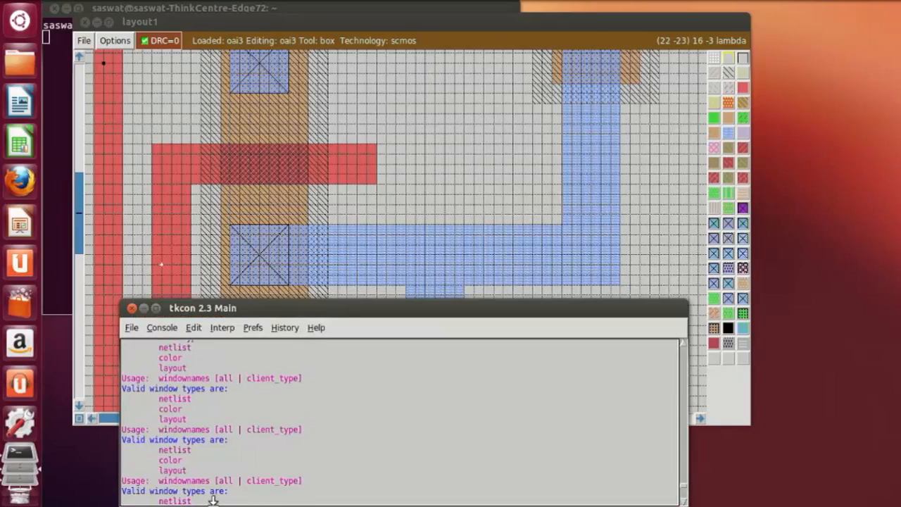
{"action": "left_click_drag", "start_coordinate": [214, 502], "coordinate": [213, 506]}
{"action": "scroll", "coordinate": [253, 475], "scroll_direction": "down", "scroll_amount": 1}
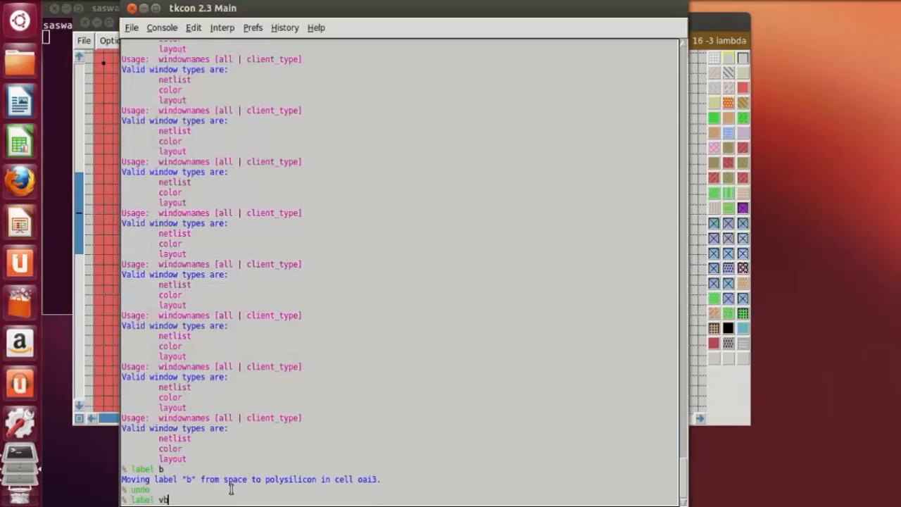
{"action": "key", "text": "Return"}
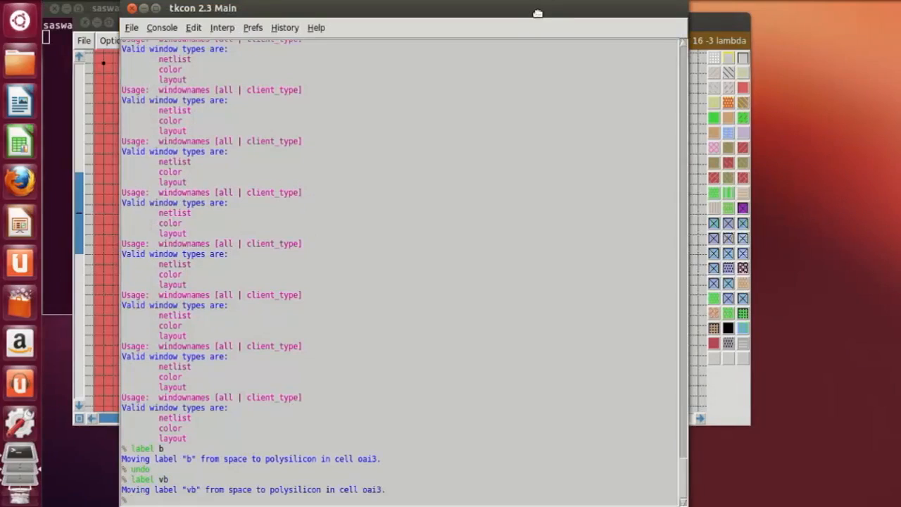
Label the rightmost polysilicon wire vc on its upper horizontal segment, which crosses the right p-diffusion strip.
{"action": "left_click", "coordinate": [696, 159]}
{"action": "scroll", "coordinate": [367, 340], "scroll_direction": "down", "scroll_amount": 11}
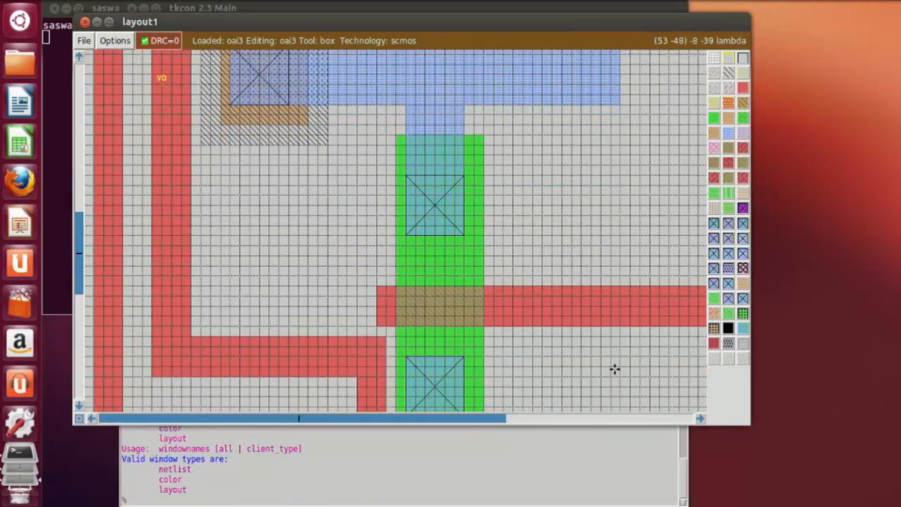
{"action": "scroll", "coordinate": [626, 370], "scroll_direction": "down", "scroll_amount": 5}
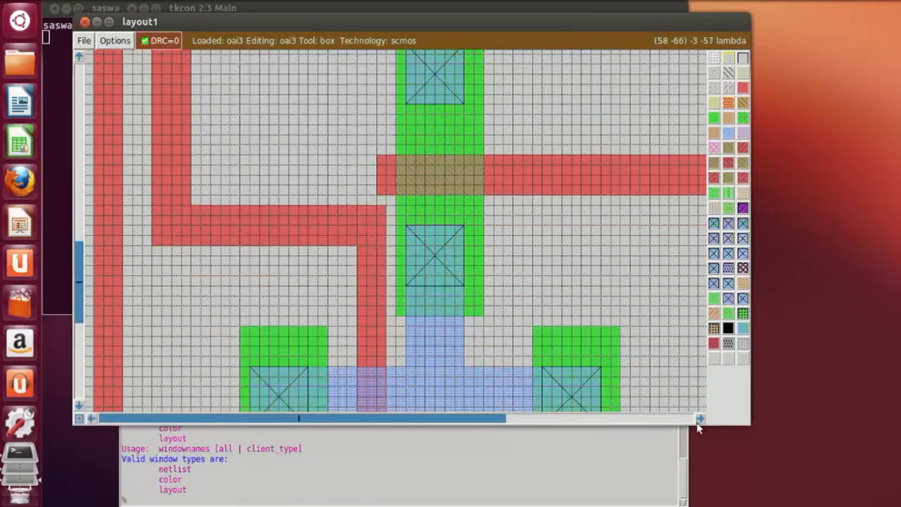
{"action": "left_click", "coordinate": [699, 419]}
{"action": "left_click", "coordinate": [700, 419]}
{"action": "scroll", "coordinate": [627, 396], "scroll_direction": "up", "scroll_amount": 5}
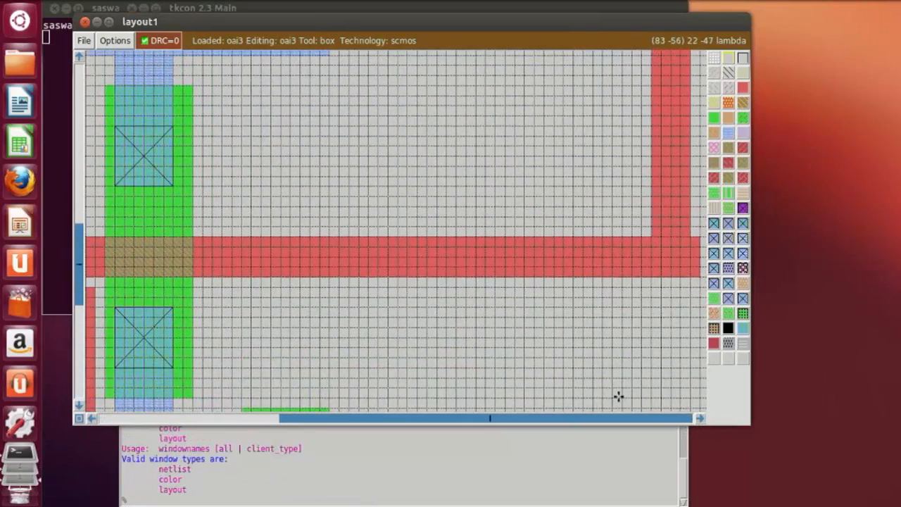
{"action": "scroll", "coordinate": [626, 283], "scroll_direction": "up", "scroll_amount": 4}
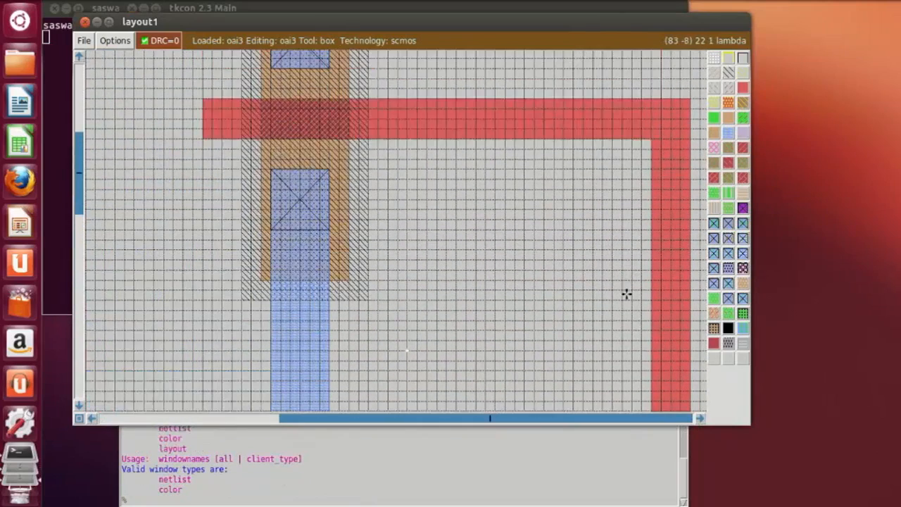
{"action": "left_click", "coordinate": [285, 503]}
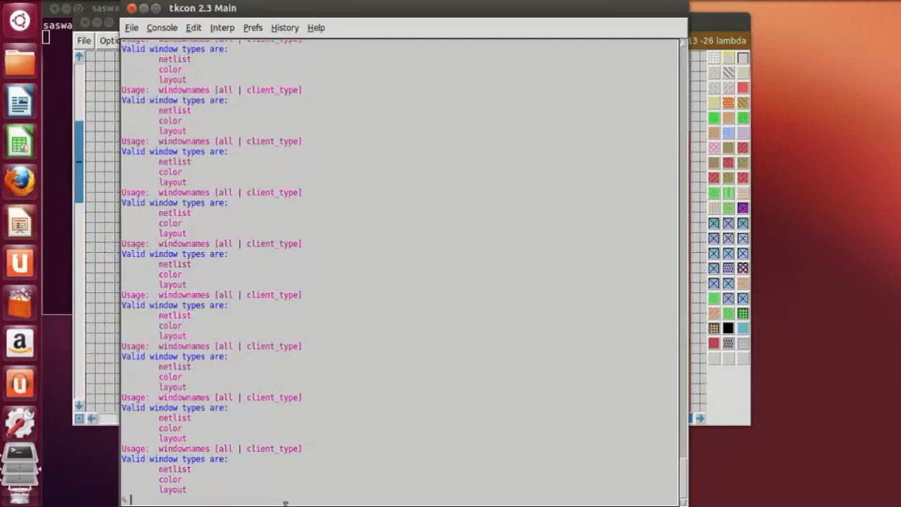
{"action": "type", "text": "label vd"}
{"action": "key", "text": "Return"}
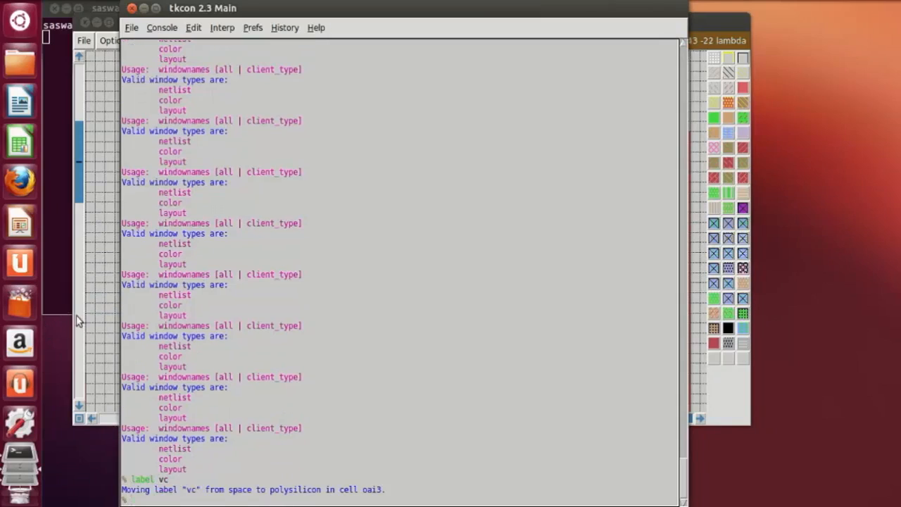
Label the horizontal metal1 output strip joining the p and n networks vz at point (38, -20).
{"action": "left_click", "coordinate": [104, 310]}
{"action": "scroll", "coordinate": [344, 342], "scroll_direction": "down", "scroll_amount": 5}
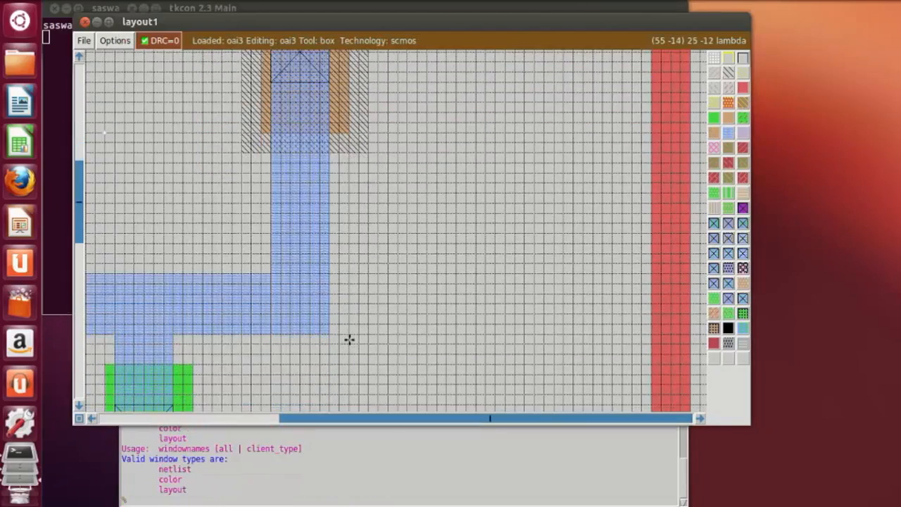
{"action": "key", "text": "Z"}
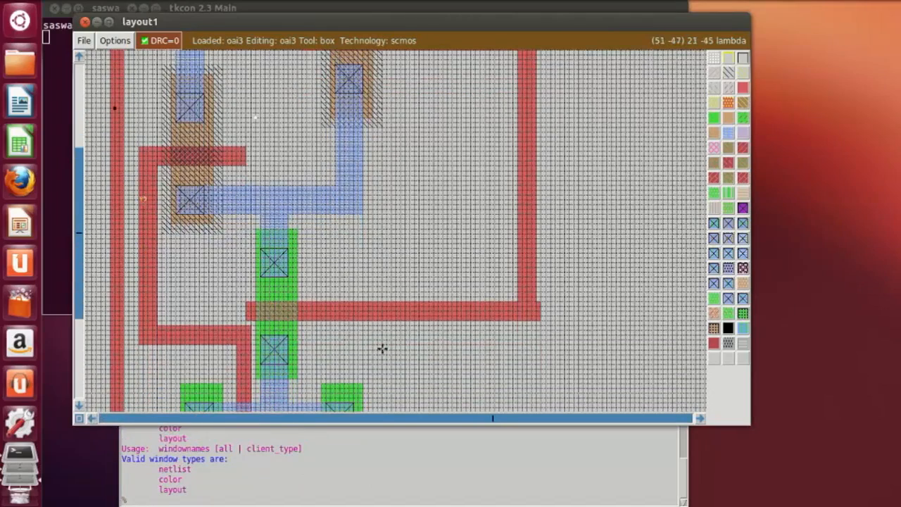
{"action": "left_click", "coordinate": [305, 205]}
{"action": "right_click", "coordinate": [303, 204]}
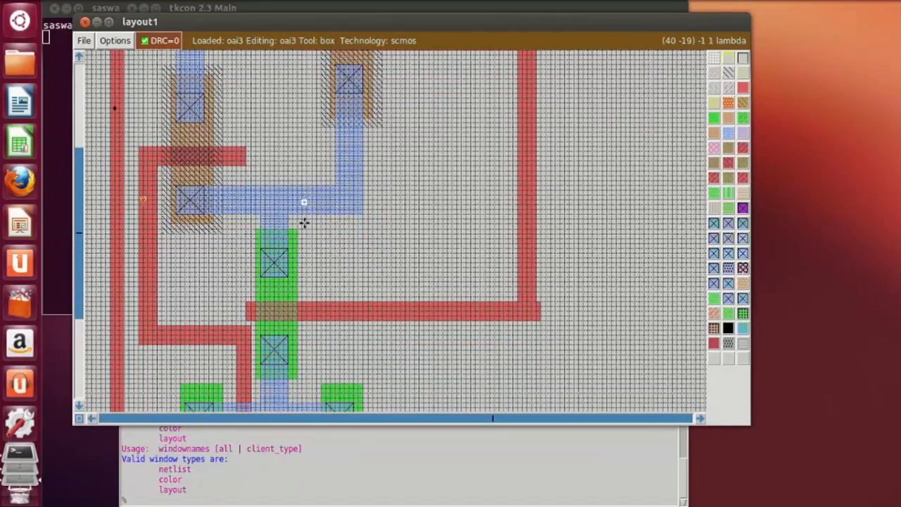
{"action": "left_click", "coordinate": [291, 190]}
{"action": "right_click", "coordinate": [317, 205]}
{"action": "right_click", "coordinate": [293, 201]}
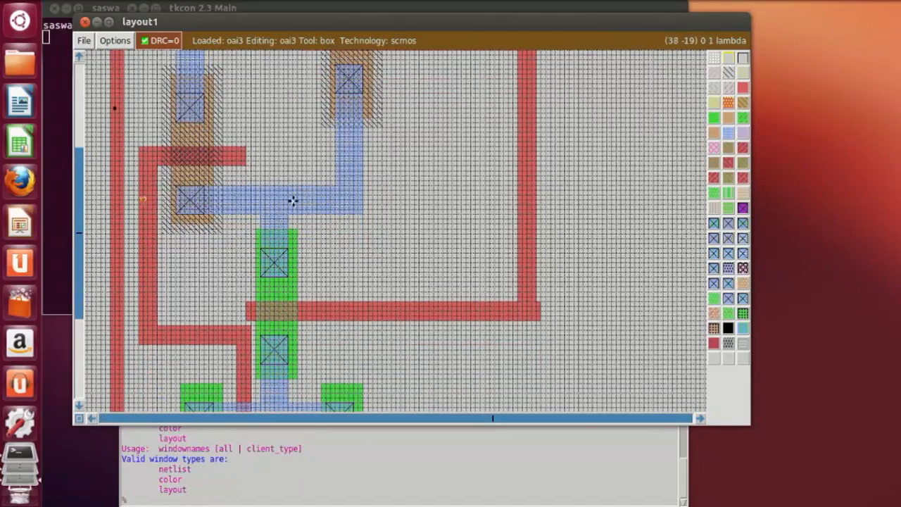
{"action": "left_click", "coordinate": [273, 503]}
{"action": "type", "text": "lab"}
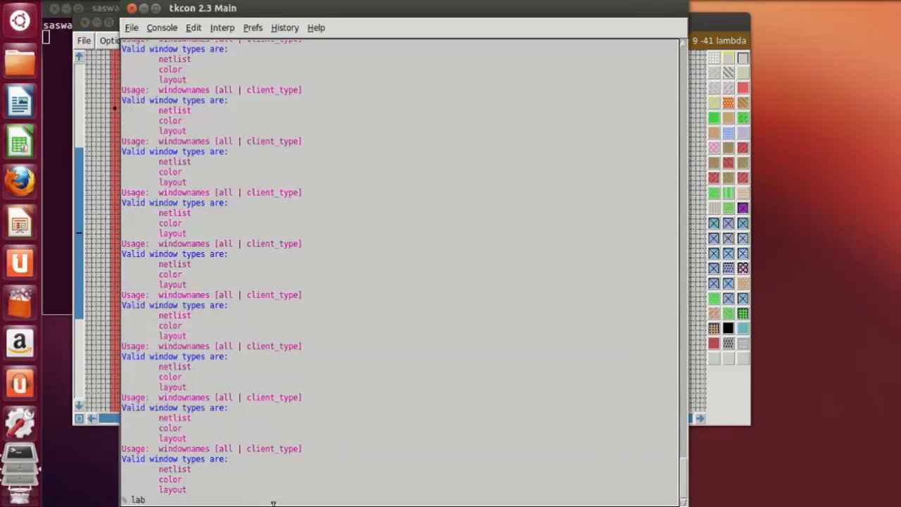
{"action": "type", "text": "el vz"}
{"action": "key", "text": "Return"}
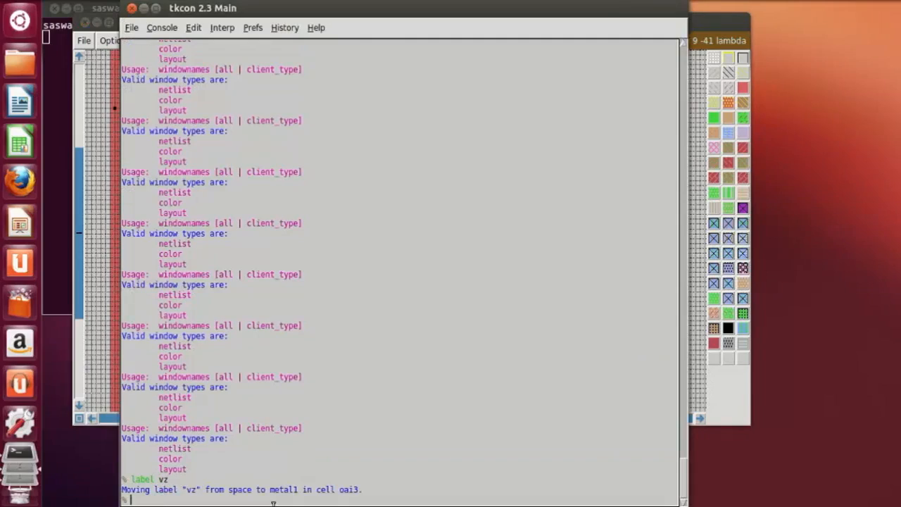
Save the labelled oai3 layout and fit the whole cell in the layout view.
{"action": "type", "text": "save"}
{"action": "key", "text": "Return"}
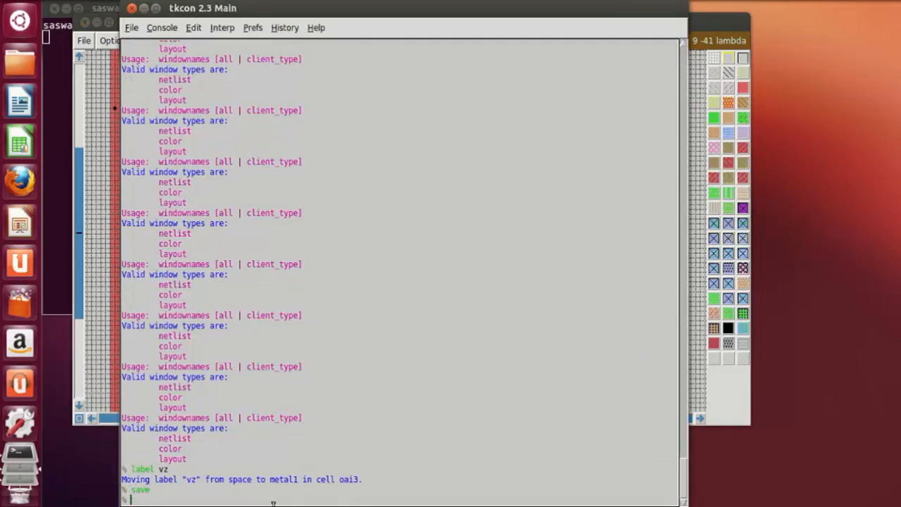
{"action": "left_click", "coordinate": [698, 359]}
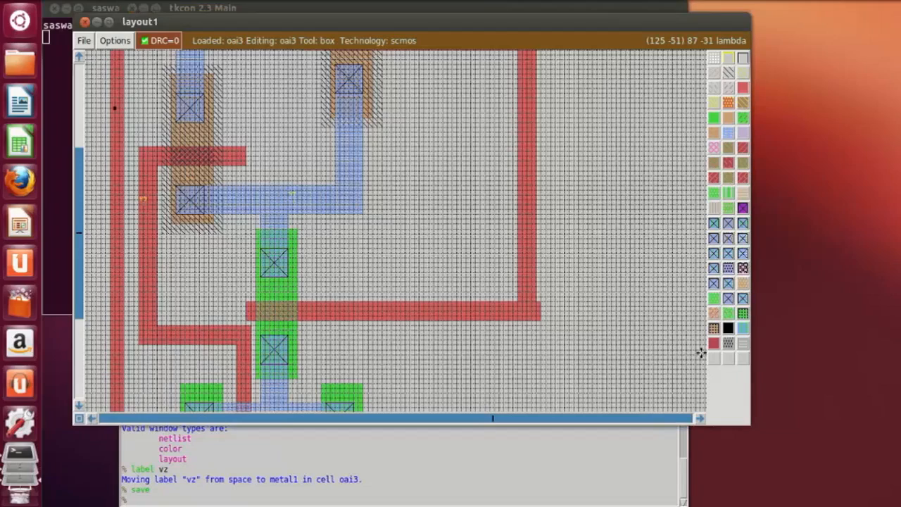
{"action": "key", "text": "v"}
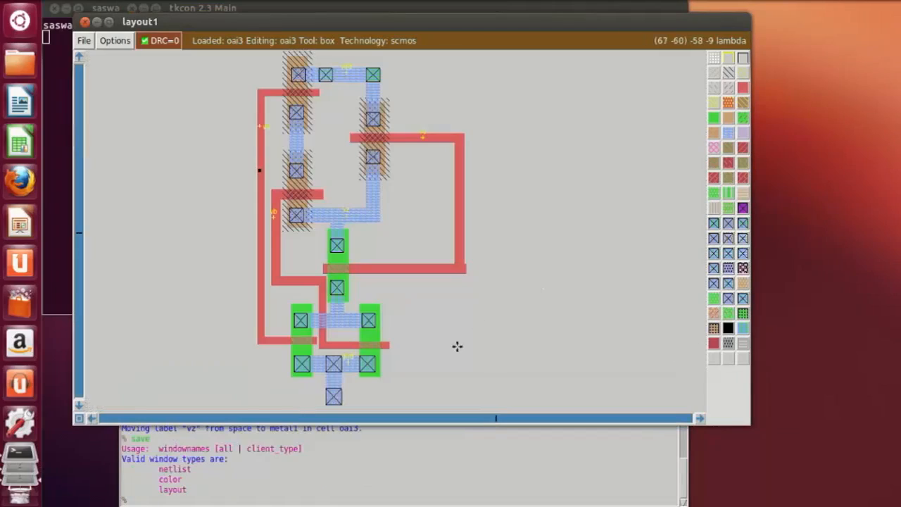
{"action": "scroll", "coordinate": [561, 201], "scroll_direction": "down", "scroll_amount": 3}
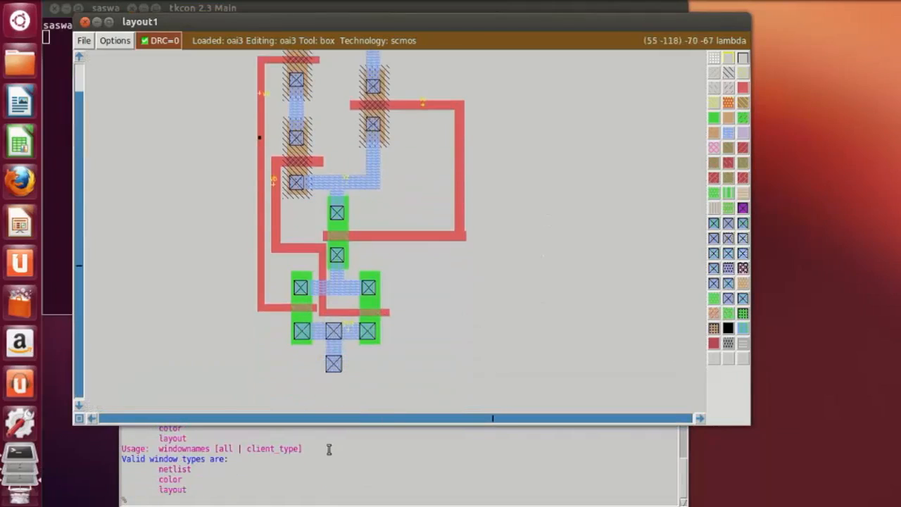
Check the oai3 layout for design rule errors with drc find in the tkcon console.
{"action": "left_click", "coordinate": [277, 503]}
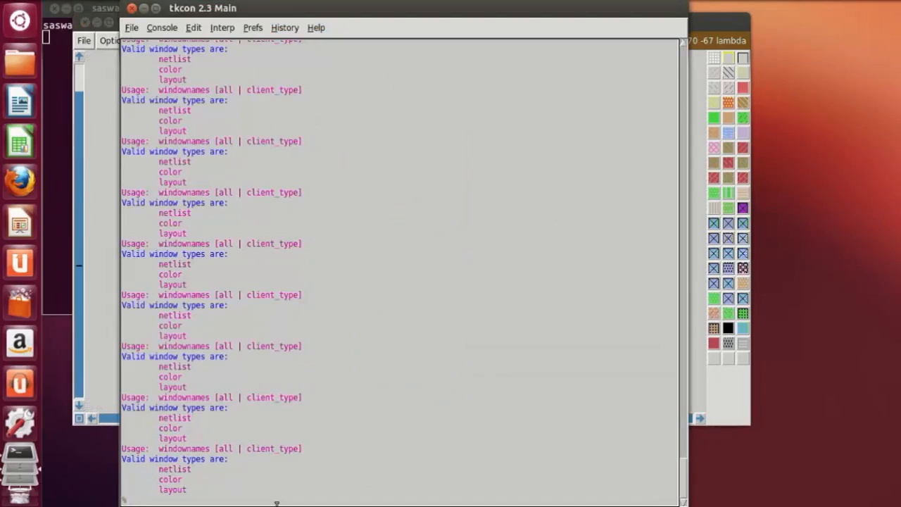
{"action": "type", "text": "drc find"}
{"action": "key", "text": "Return"}
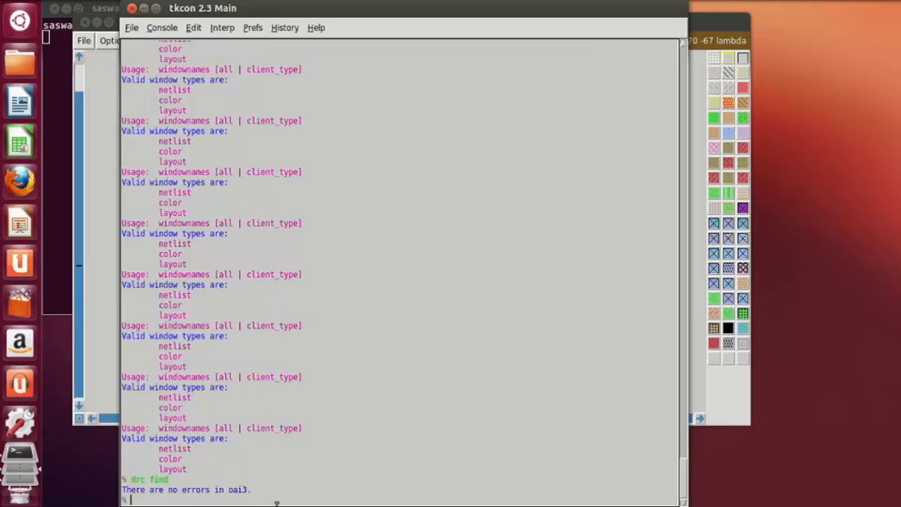
Extract the oai3 layout with ext and generate its simulation and SPICE netlists with ext2sim and ext2spice.
{"action": "type", "text": "ext"}
{"action": "key", "text": "Return"}
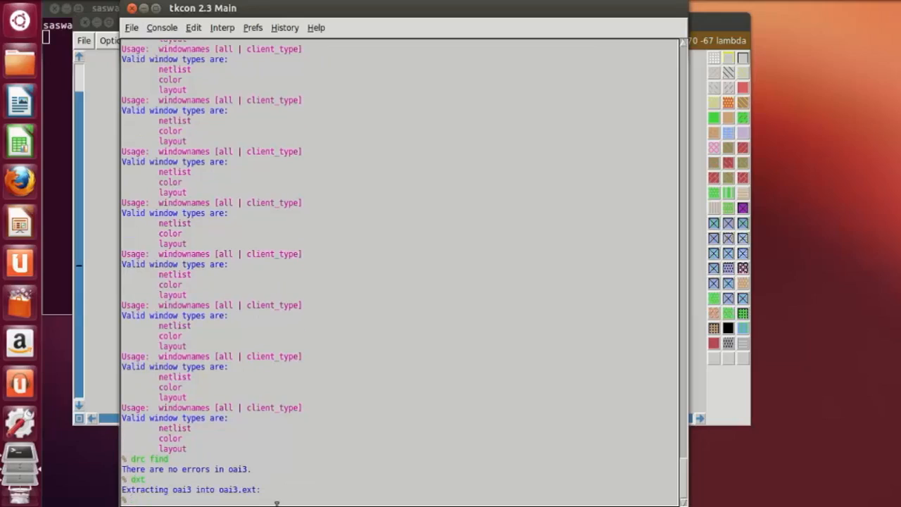
{"action": "type", "text": "ext2sim"}
{"action": "key", "text": "Return"}
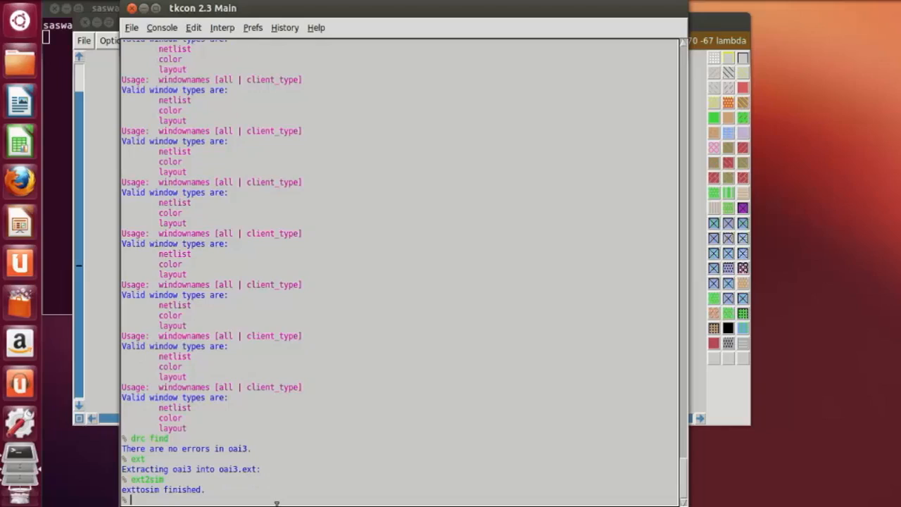
{"action": "type", "text": "ext2spice"}
{"action": "key", "text": "Return"}
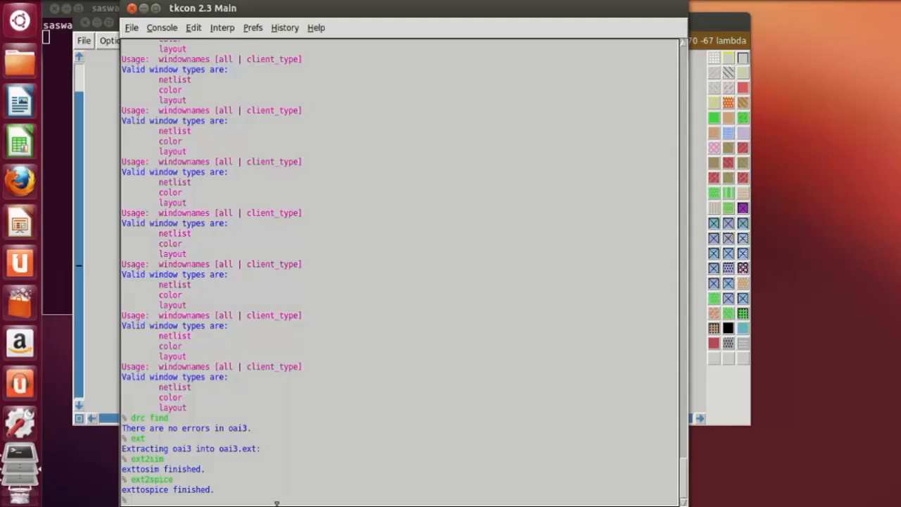
Start irsim on oai3.sim, and watch and display nodes va, vb, vc and vz.
{"action": "type", "text": "irsim oai3.sim"}
{"action": "key", "text": "Return"}
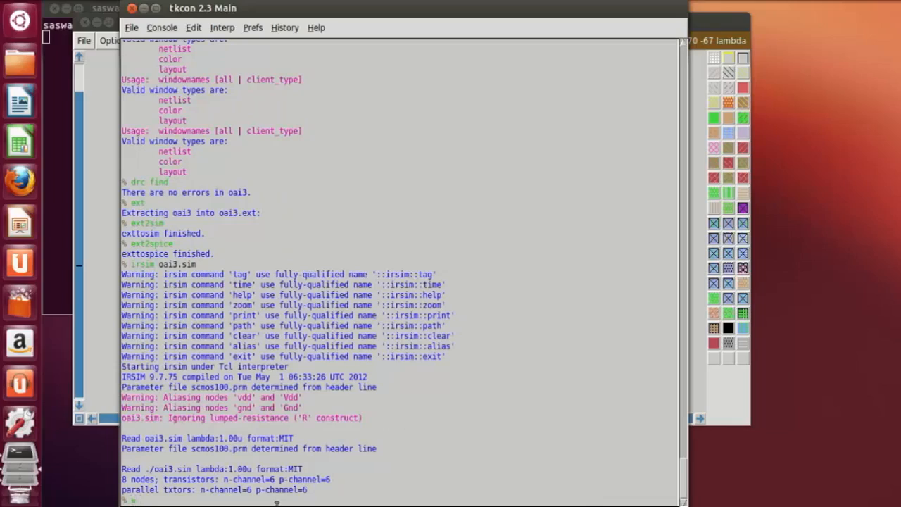
{"action": "type", "text": "va vb vc vz"}
{"action": "key", "text": "Return"}
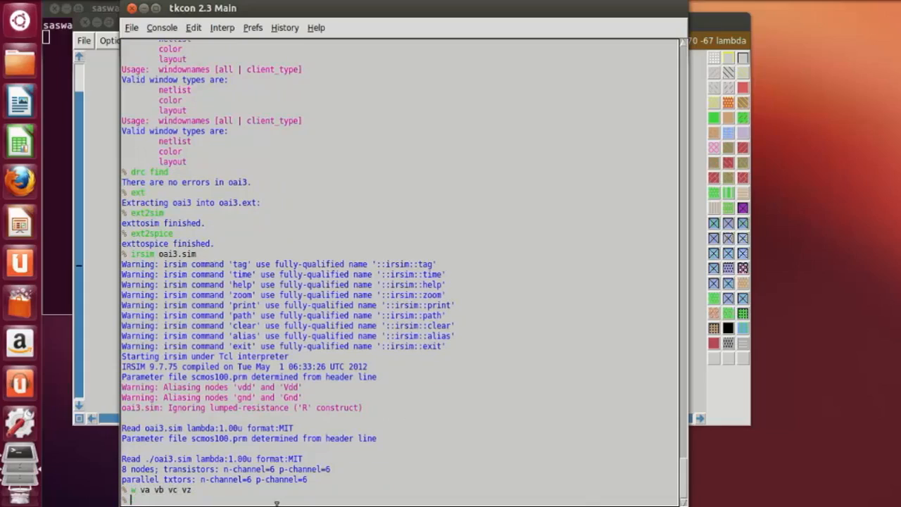
{"action": "type", "text": "d"}
{"action": "key", "text": "Return"}
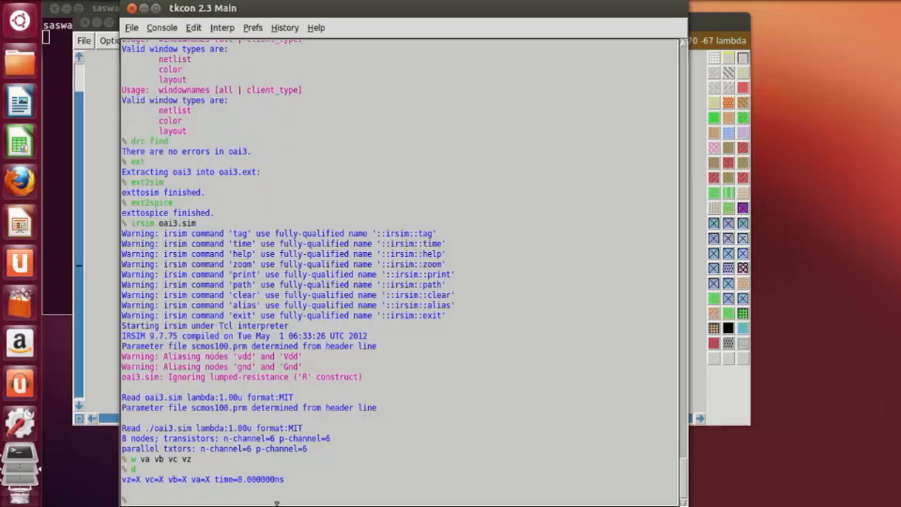
Drive inputs va, vb and vc low and run one simulation step.
{"action": "type", "text": "l va vb vc"}
{"action": "key", "text": "Return"}
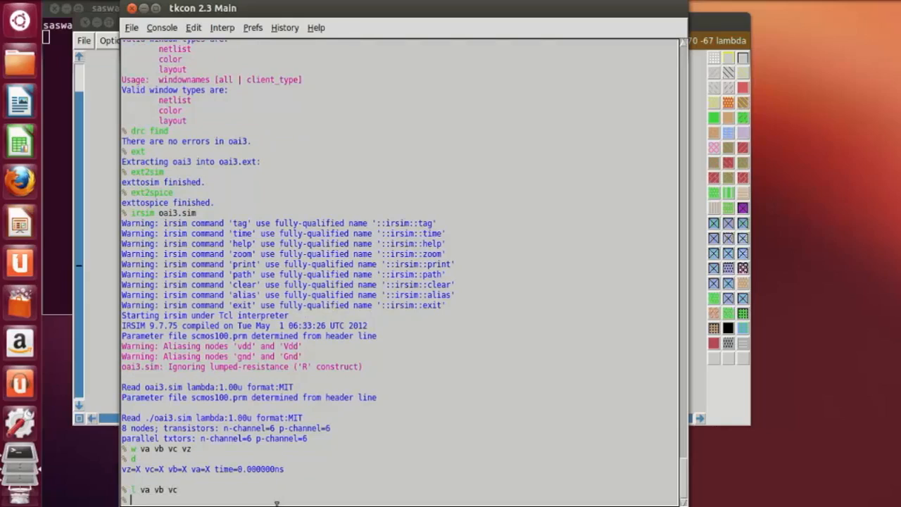
{"action": "type", "text": "s"}
{"action": "key", "text": "Return"}
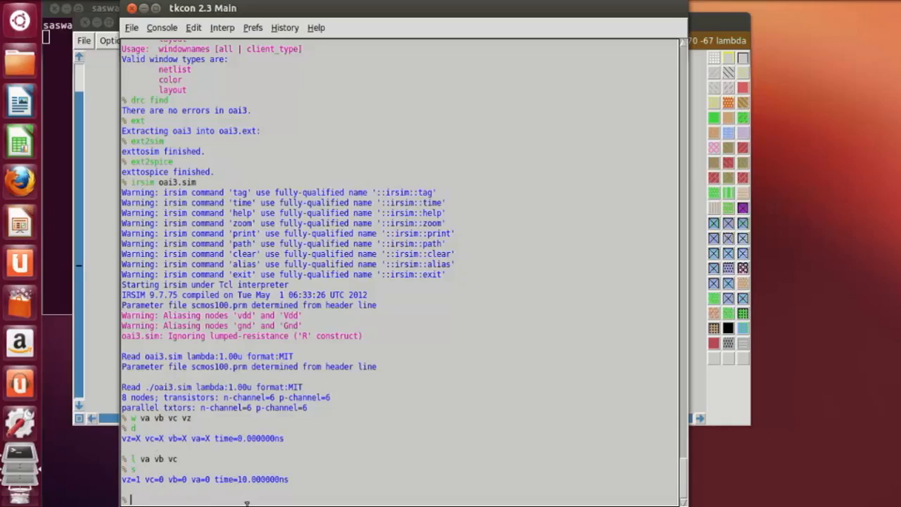
Drive input va high and run one simulation step.
{"action": "type", "text": "f"}
{"action": "type", "text": " va"}
{"action": "key", "text": "Return"}
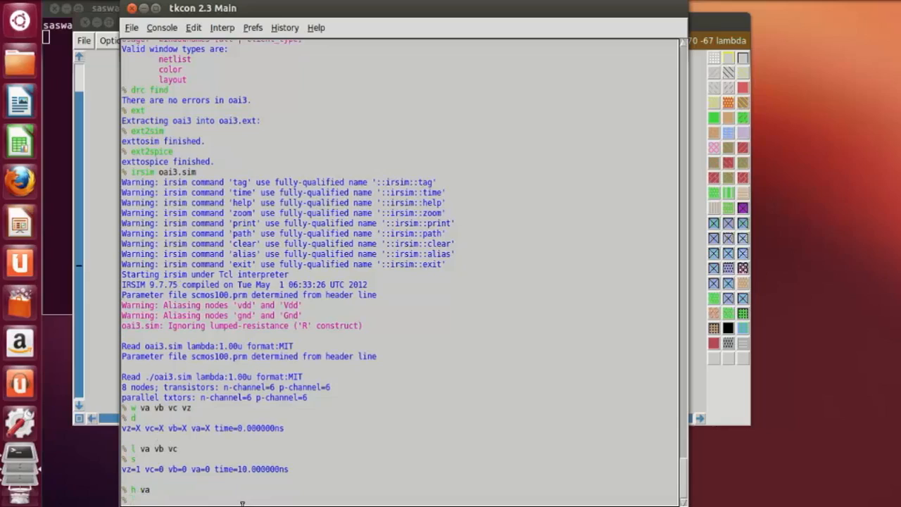
{"action": "type", "text": "s"}
{"action": "key", "text": "Return"}
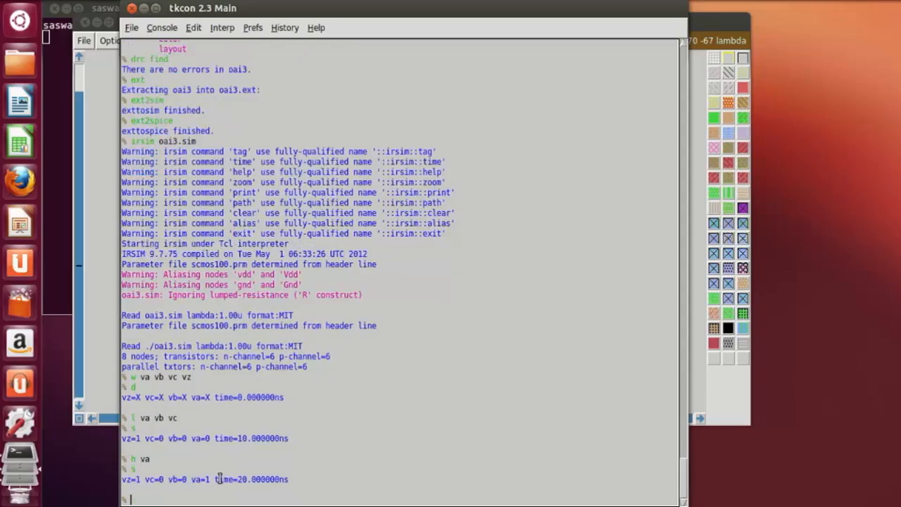
Drive input vc high as well and run another simulation step.
{"action": "type", "text": "h vc"}
{"action": "key", "text": "Return"}
{"action": "type", "text": "s"}
{"action": "key", "text": "Return"}
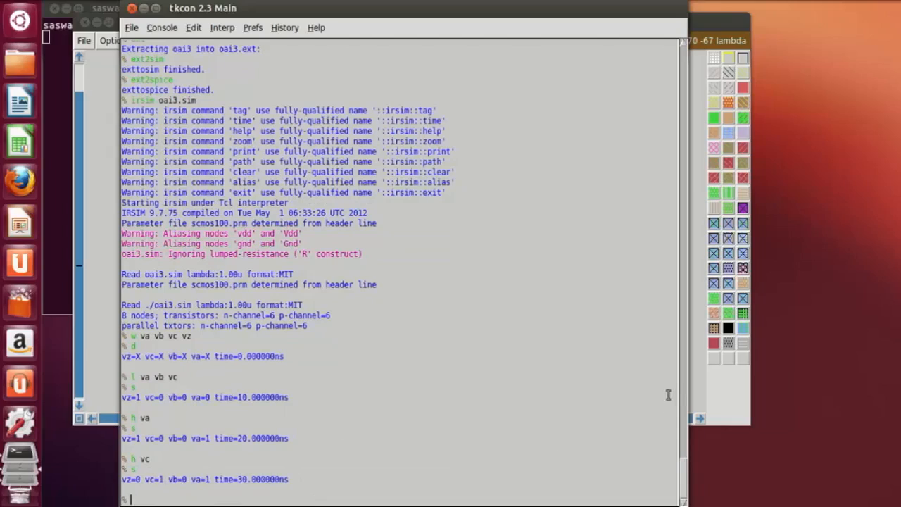
Open the logic analyzer with ana for va, vb, vc and vz, and zoom the waveforms to the 0 to 30 ns range.
{"action": "type", "text": "an a va vb vc vz"}
{"action": "key", "text": "Return"}
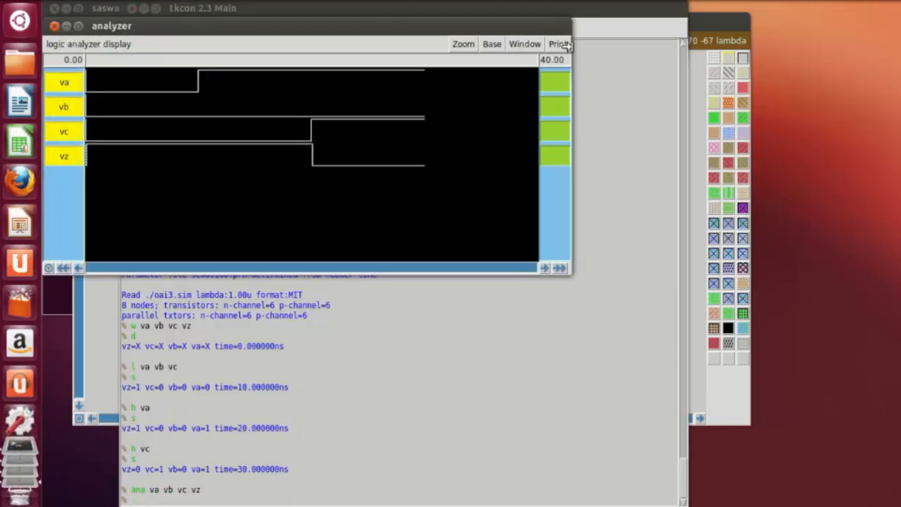
{"action": "left_click", "coordinate": [458, 45]}
{"action": "left_click", "coordinate": [458, 86]}
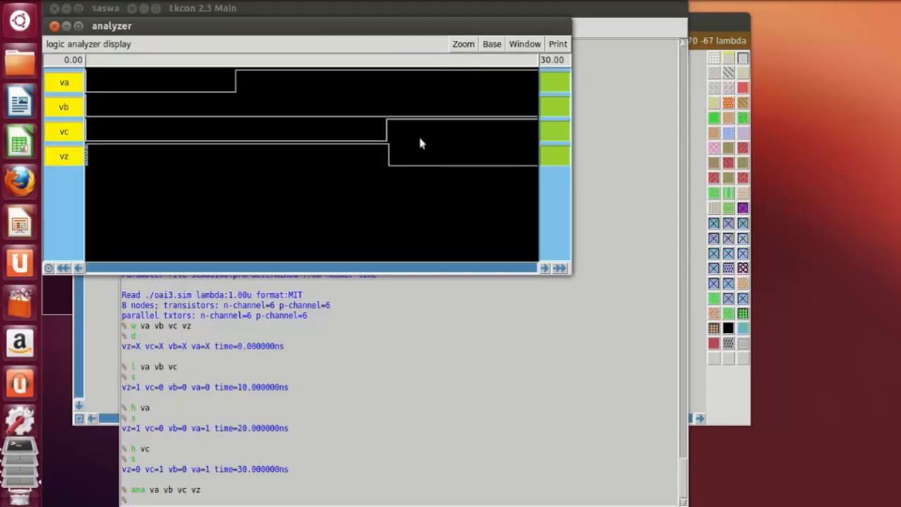
Place the analyzer's time marker in each of the three waveform intervals to read the logic values of va, vb, vc and vz.
{"action": "left_click_drag", "start_coordinate": [126, 210], "coordinate": [123, 212]}
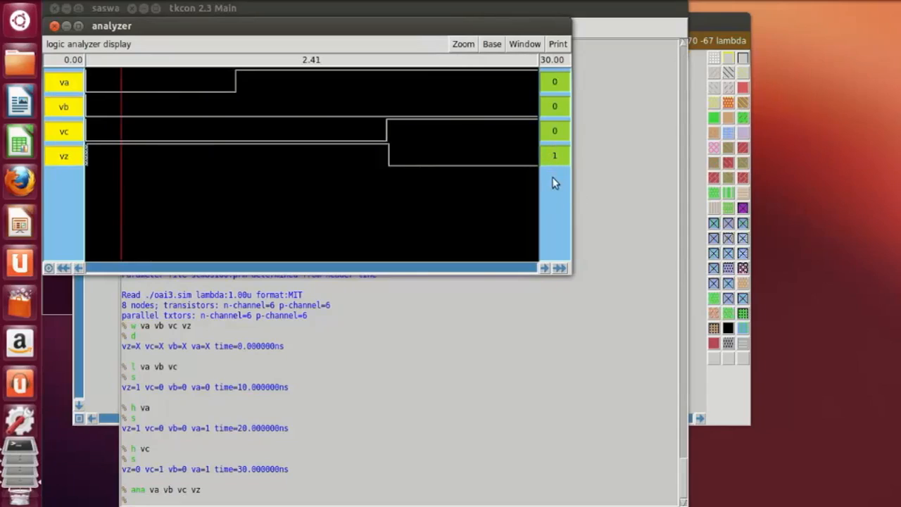
{"action": "left_click", "coordinate": [334, 198]}
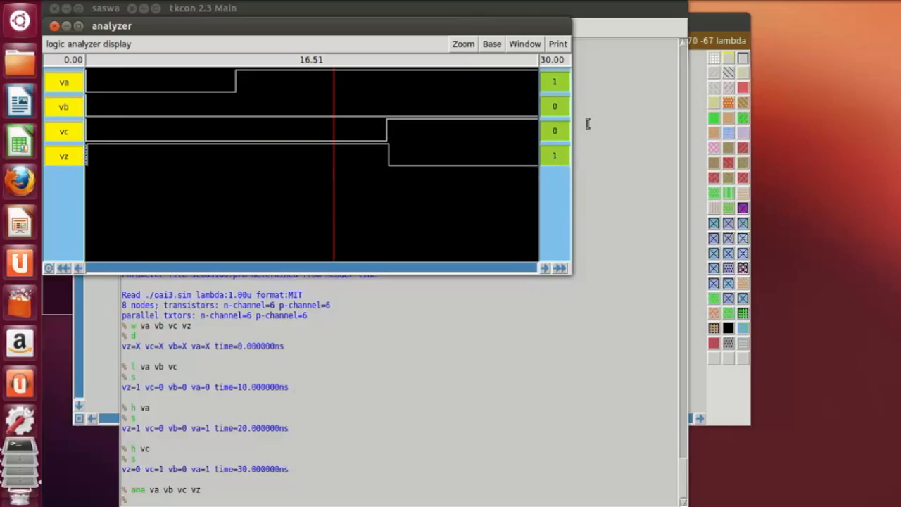
{"action": "left_click", "coordinate": [453, 203]}
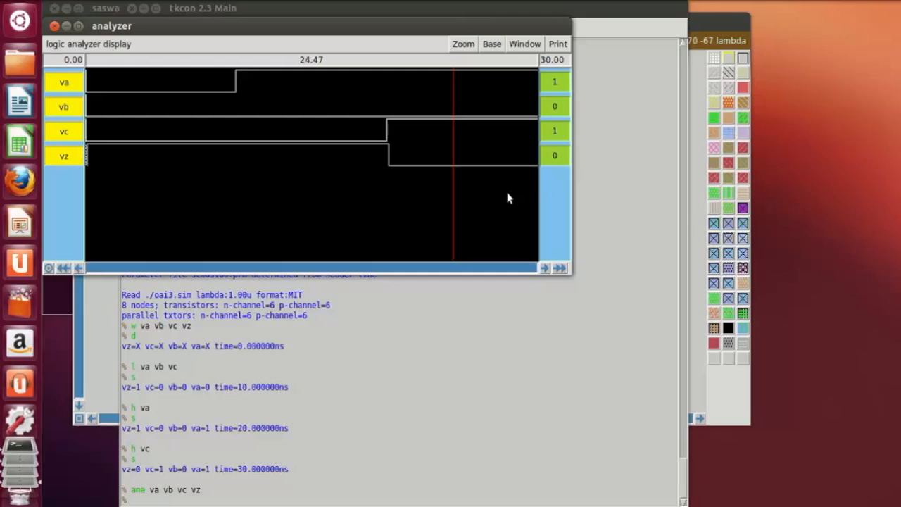
Return to the tkcon console and end the Magic and IRSIM session with exit.
{"action": "left_click", "coordinate": [339, 503]}
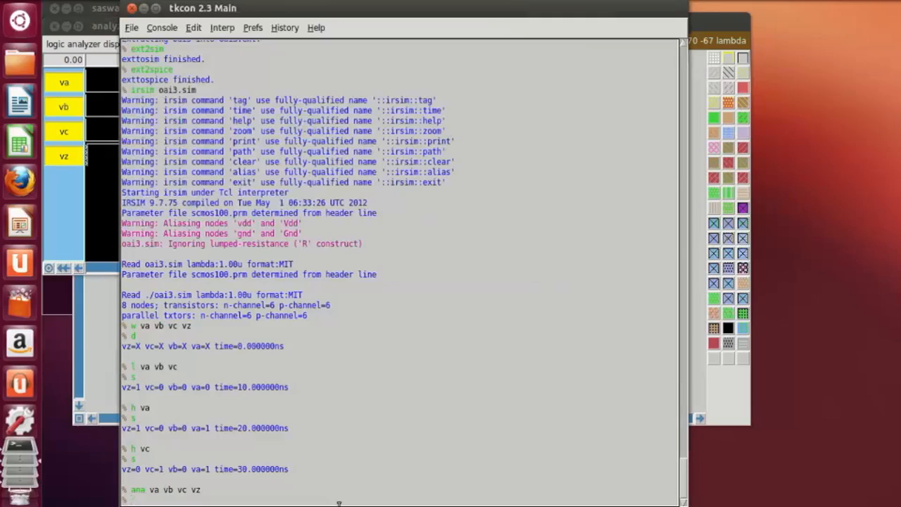
{"action": "type", "text": "exit"}
{"action": "key", "text": "Return"}
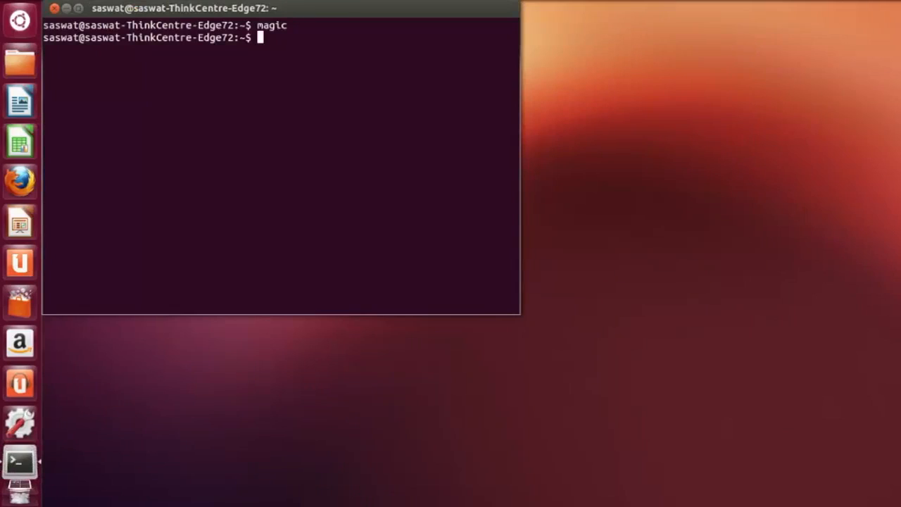
Launch Magic from the terminal with the saved layout file oai3.mag.
{"action": "type", "text": "magic p"}
{"action": "key", "text": "BackSpace"}
{"action": "type", "text": "oai3"}
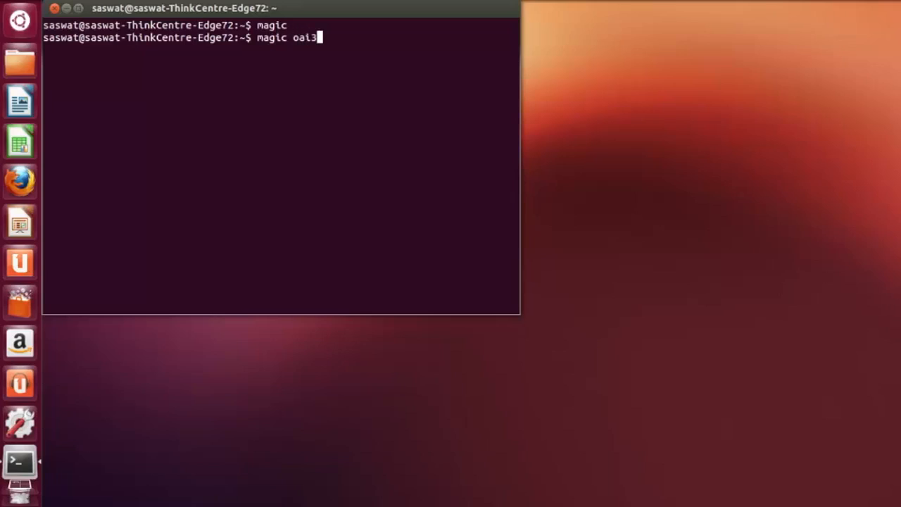
{"action": "type", "text": ".mag"}
{"action": "key", "text": "Return"}
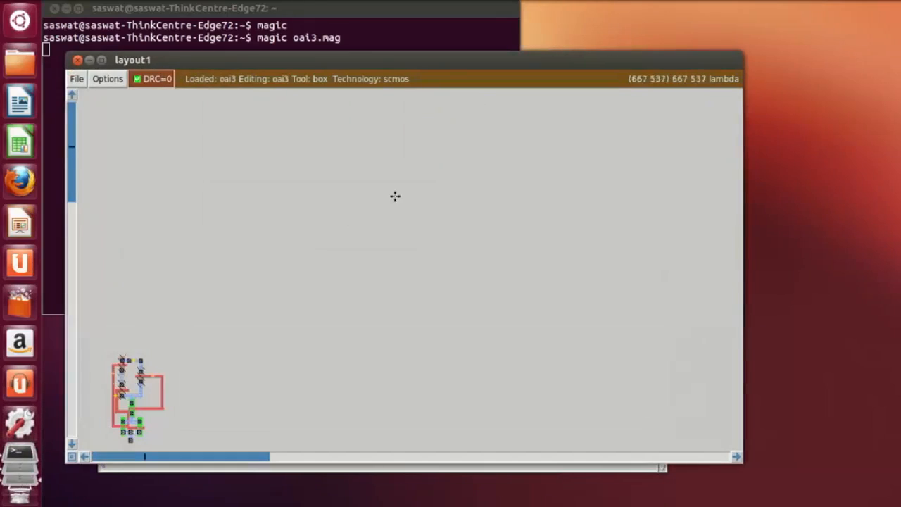
Examine the reopened oai3 layout up close and as a whole, including its transistors, contacts, wiring and node labels.
{"action": "left_click", "coordinate": [83, 456]}
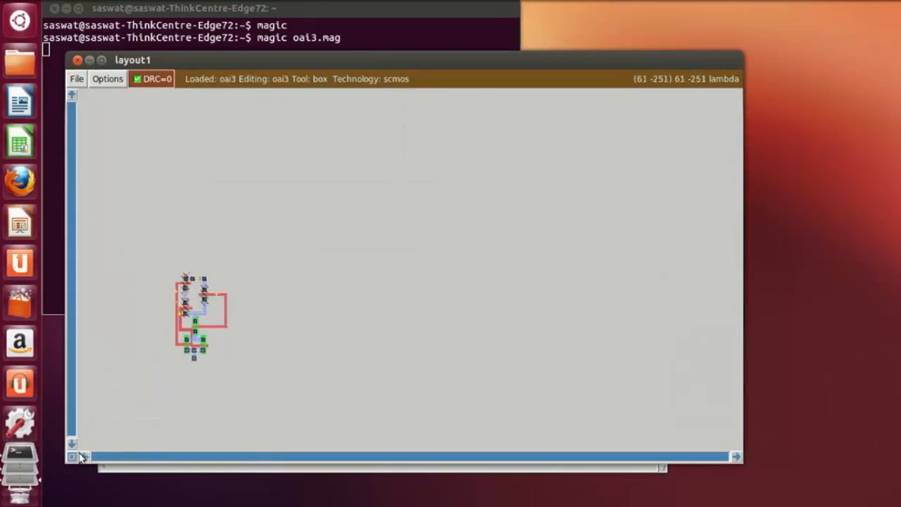
{"action": "left_click", "coordinate": [83, 457]}
{"action": "left_click", "coordinate": [84, 456]}
{"action": "key", "text": "z"}
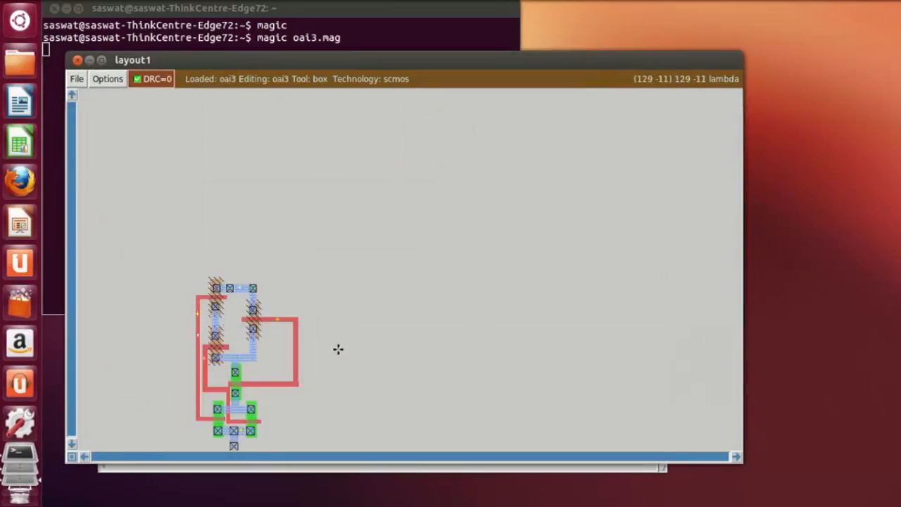
{"action": "left_click", "coordinate": [71, 443]}
{"action": "left_click", "coordinate": [84, 456]}
{"action": "key", "text": "z"}
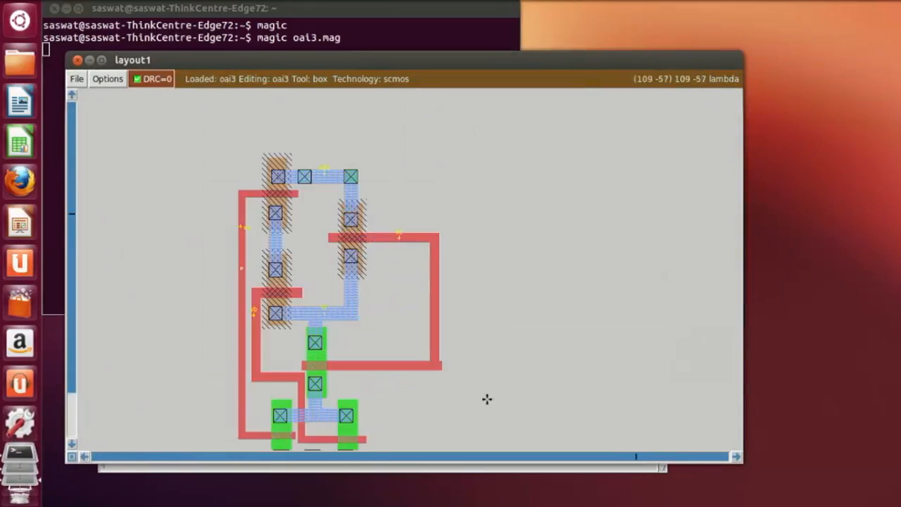
{"action": "scroll", "coordinate": [436, 207], "scroll_direction": "down", "scroll_amount": 1}
{"action": "double_click", "coordinate": [462, 57]}
{"action": "scroll", "coordinate": [291, 200], "scroll_direction": "down", "scroll_amount": 2}
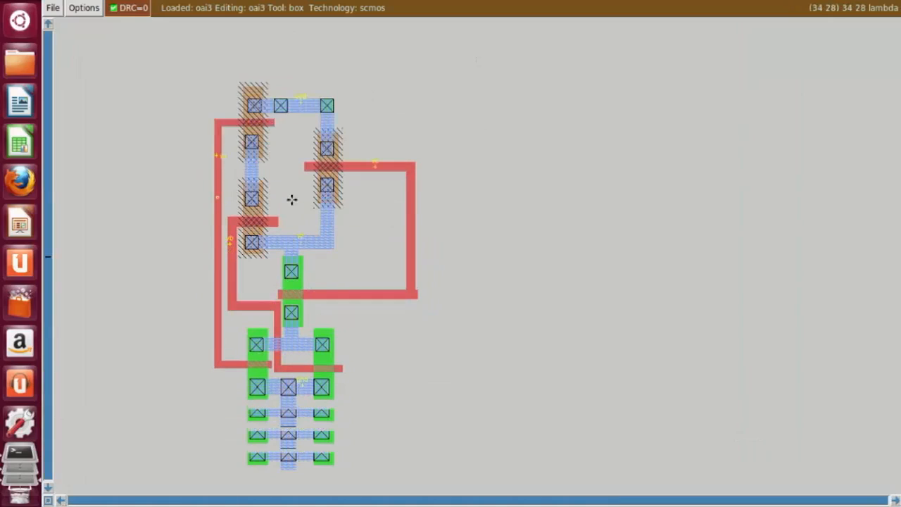
{"action": "scroll", "coordinate": [214, 235], "scroll_direction": "up", "scroll_amount": 1}
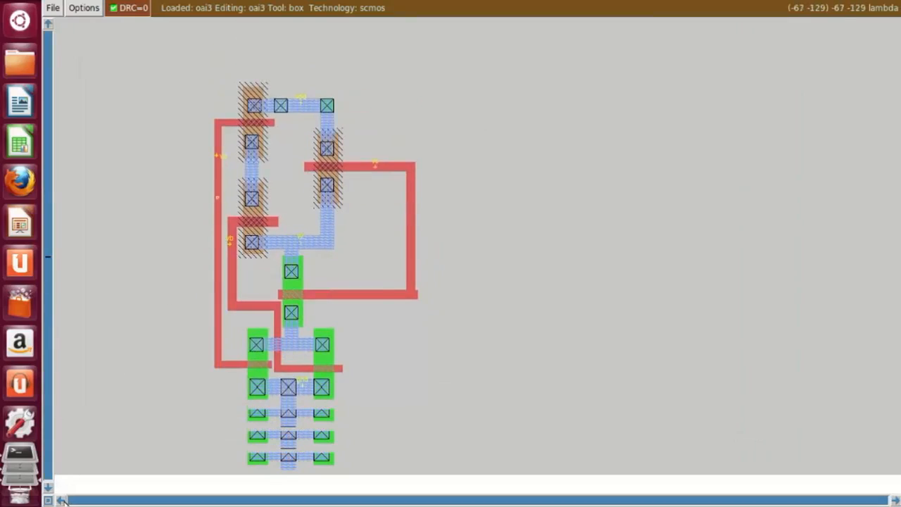
{"action": "key", "text": "z"}
{"action": "scroll", "coordinate": [478, 304], "scroll_direction": "up", "scroll_amount": 2}
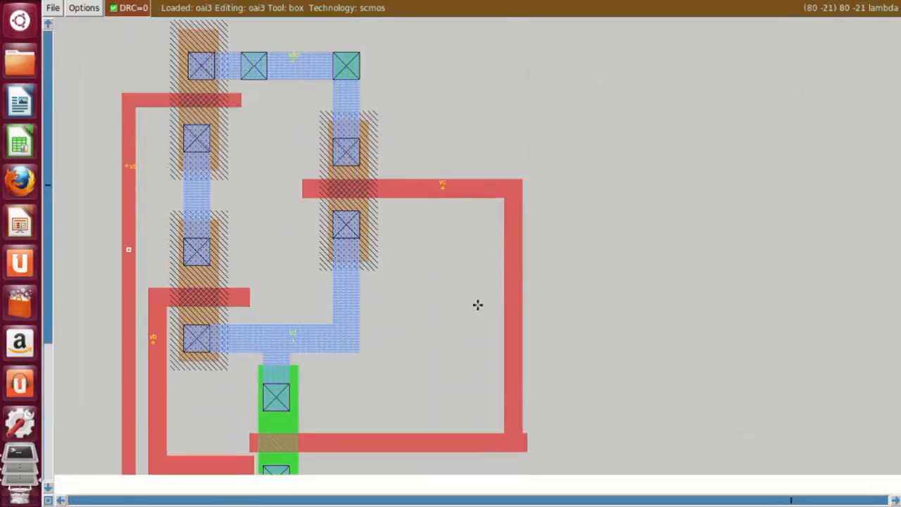
{"action": "scroll", "coordinate": [477, 304], "scroll_direction": "down", "scroll_amount": 4}
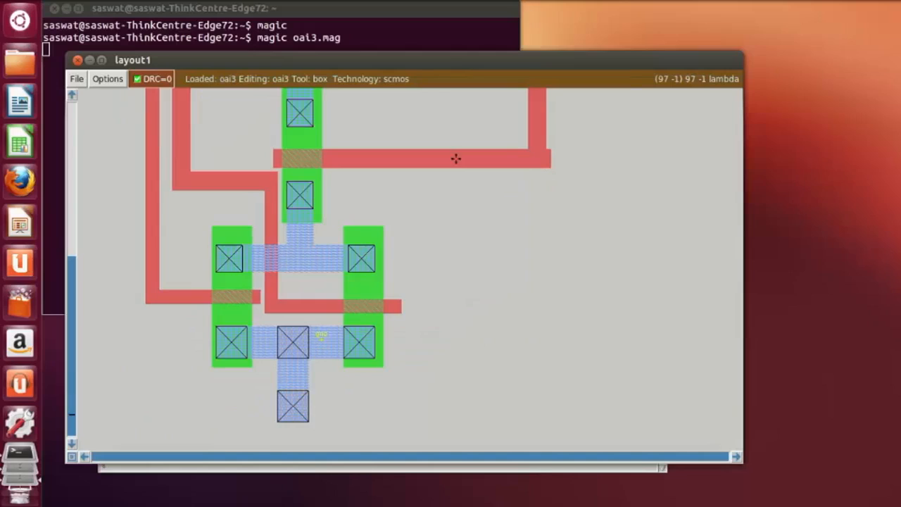
{"action": "scroll", "coordinate": [402, 274], "scroll_direction": "up", "scroll_amount": 1}
{"action": "scroll", "coordinate": [405, 259], "scroll_direction": "down", "scroll_amount": 1}
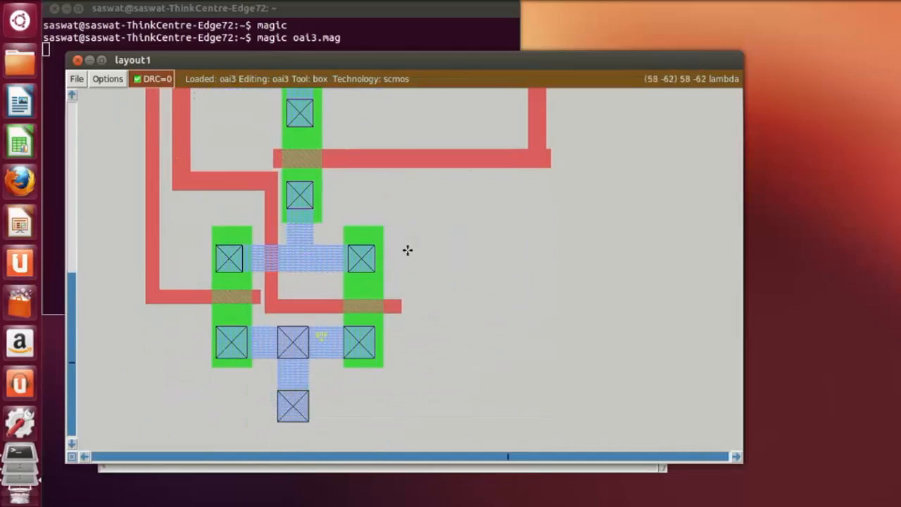
{"action": "scroll", "coordinate": [405, 258], "scroll_direction": "up", "scroll_amount": 1}
{"action": "key", "text": "shift+z"}
{"action": "scroll", "coordinate": [431, 266], "scroll_direction": "down", "scroll_amount": 1}
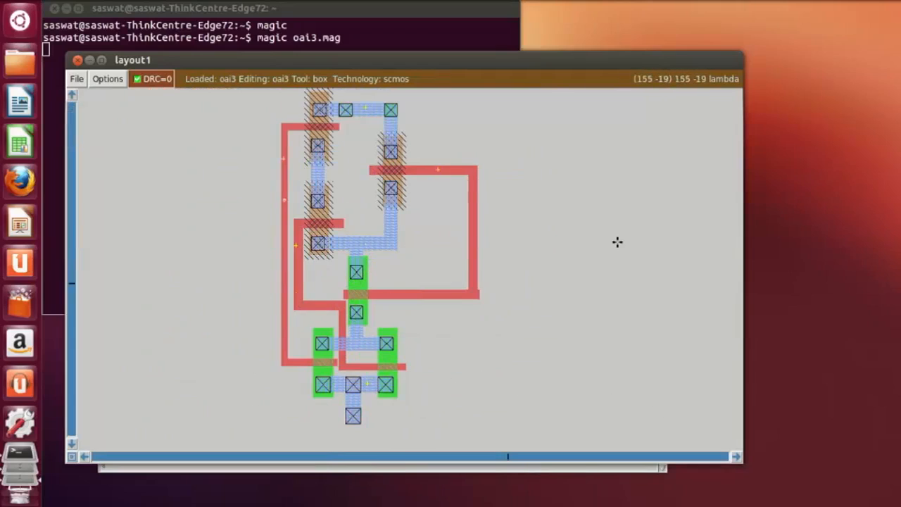
{"action": "scroll", "coordinate": [617, 242], "scroll_direction": "up", "scroll_amount": 1}
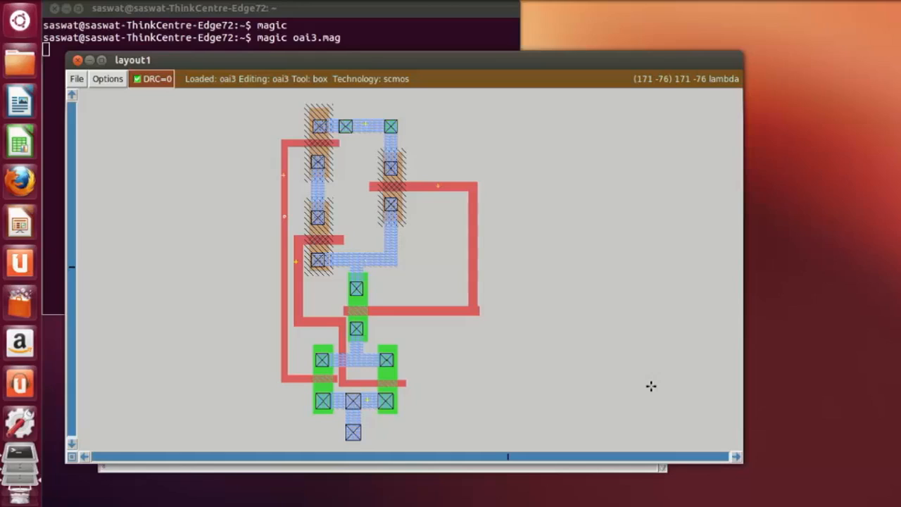
Close the reopened layout session by running exit in the tkcon console.
{"action": "left_click", "coordinate": [524, 466]}
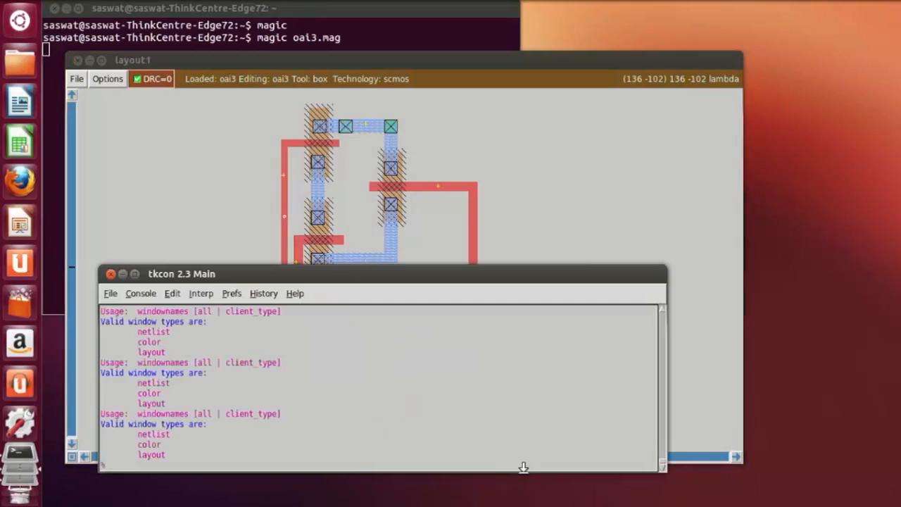
{"action": "type", "text": "exit"}
{"action": "key", "text": "Return"}
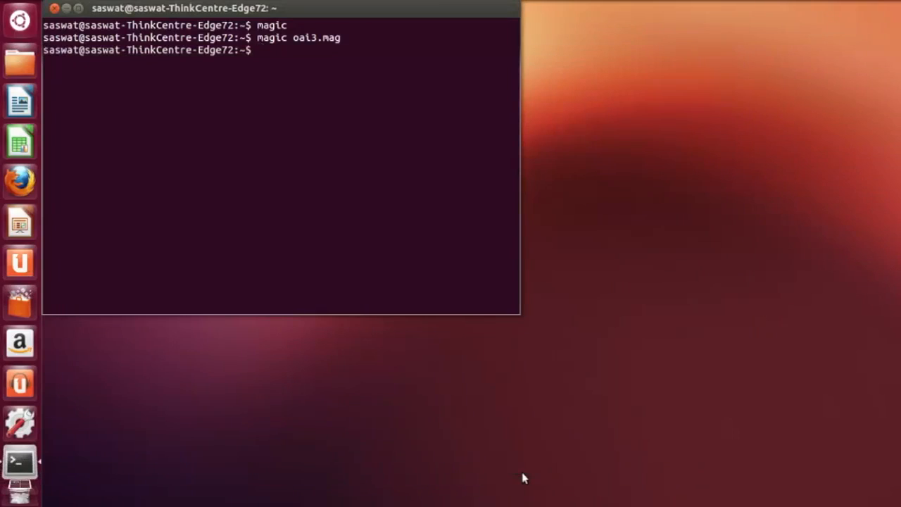
Open oai3.spice in vi to review the extracted transistors and capacitances, and quit without changing the file.
{"action": "type", "text": "vi oai3.sp"}
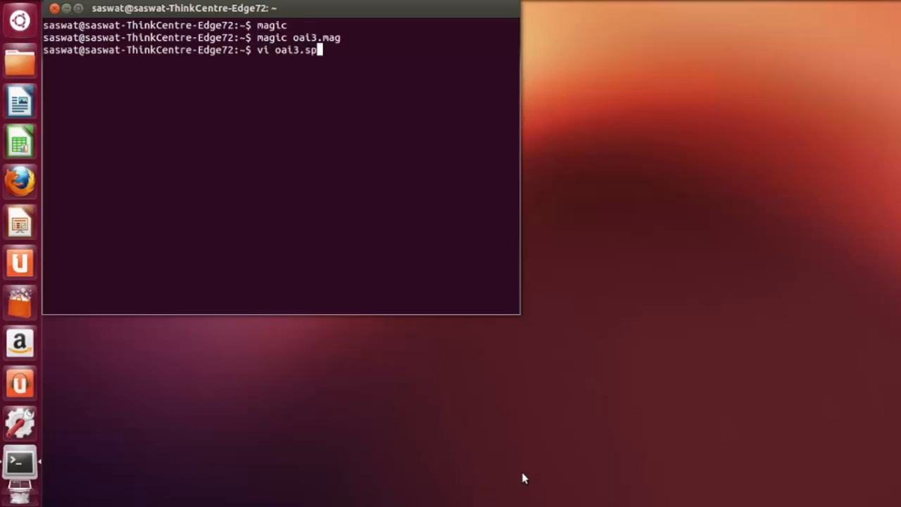
{"action": "type", "text": "ice"}
{"action": "key", "text": "Return"}
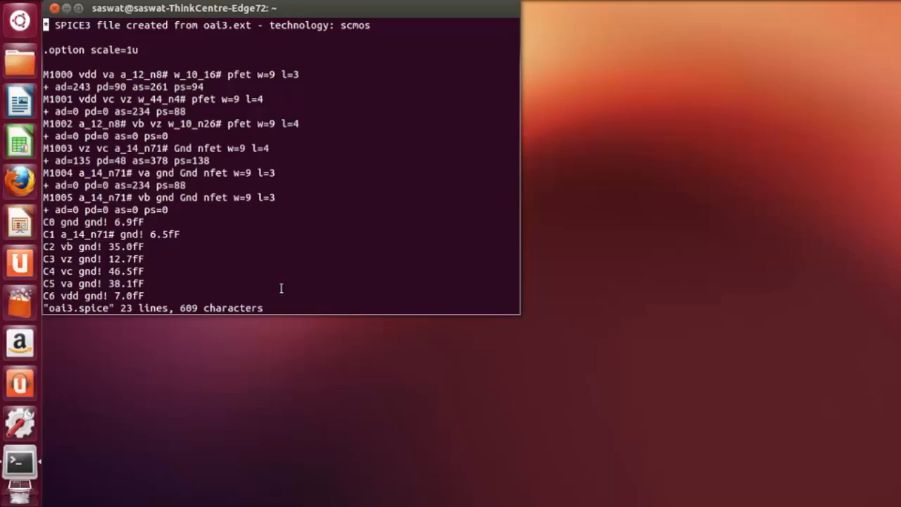
{"action": "type", "text": ":q"}
{"action": "key", "text": "Return"}
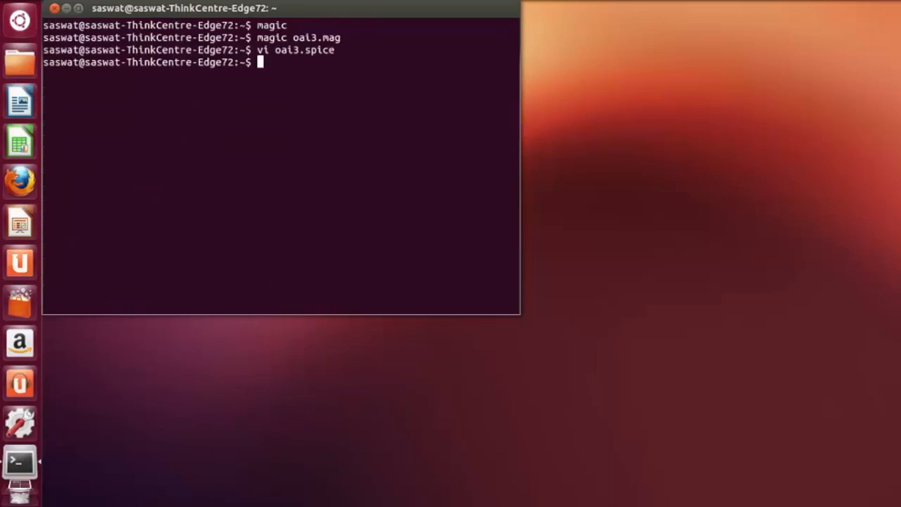